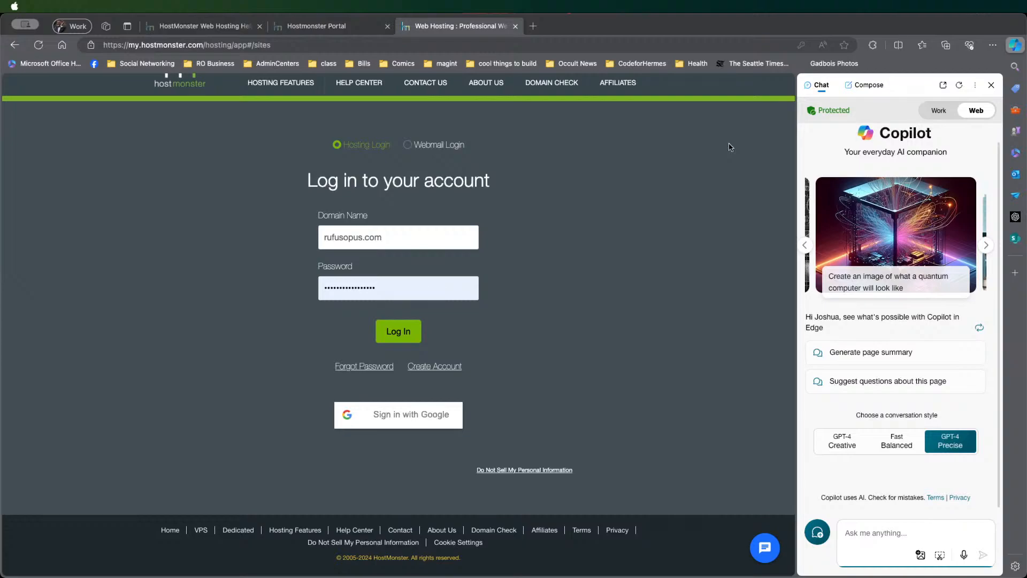
Close the Copilot sidebar, log in to the rufusopus.com hosting account and look over its list of sites
{"action": "left_click", "coordinate": [972, 168]}
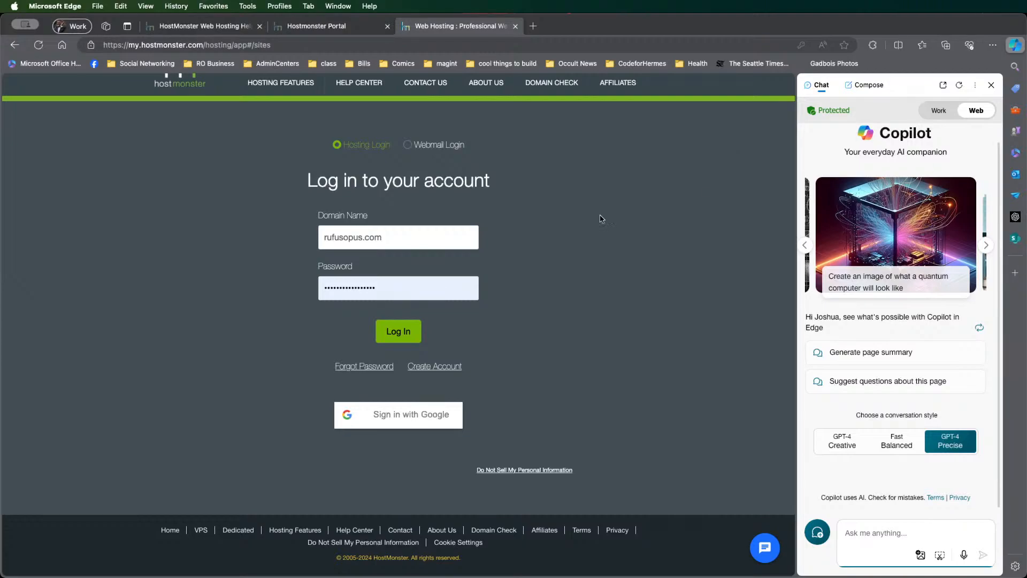
{"action": "left_click", "coordinate": [990, 85]}
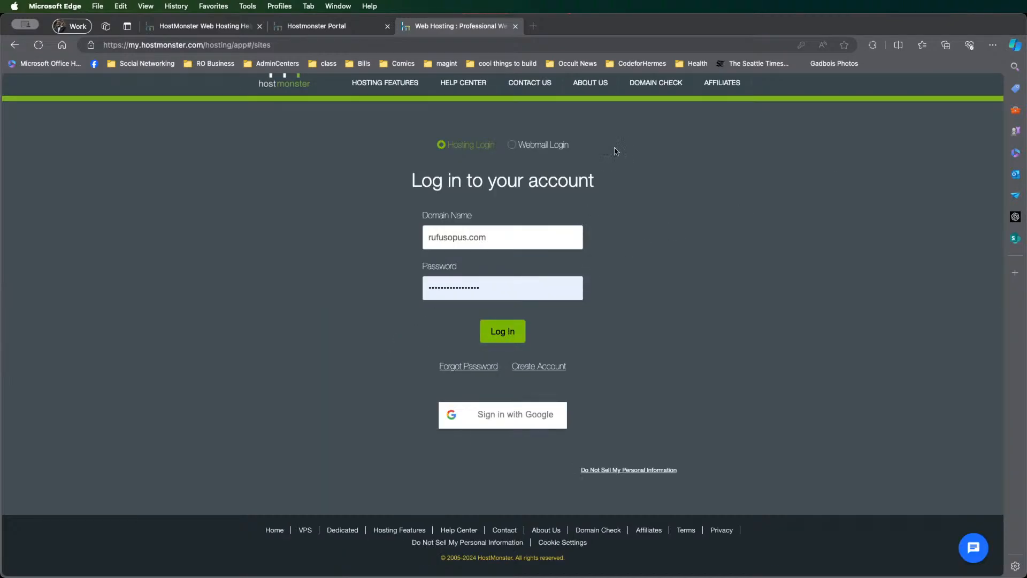
{"action": "left_click", "coordinate": [509, 338]}
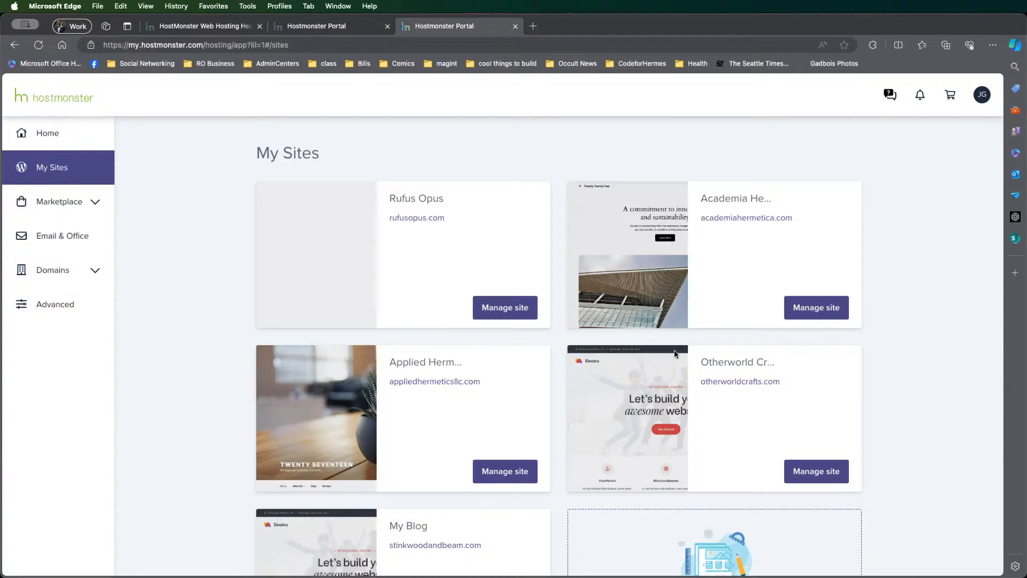
{"action": "scroll", "coordinate": [674, 351], "scroll_direction": "down", "scroll_amount": 3}
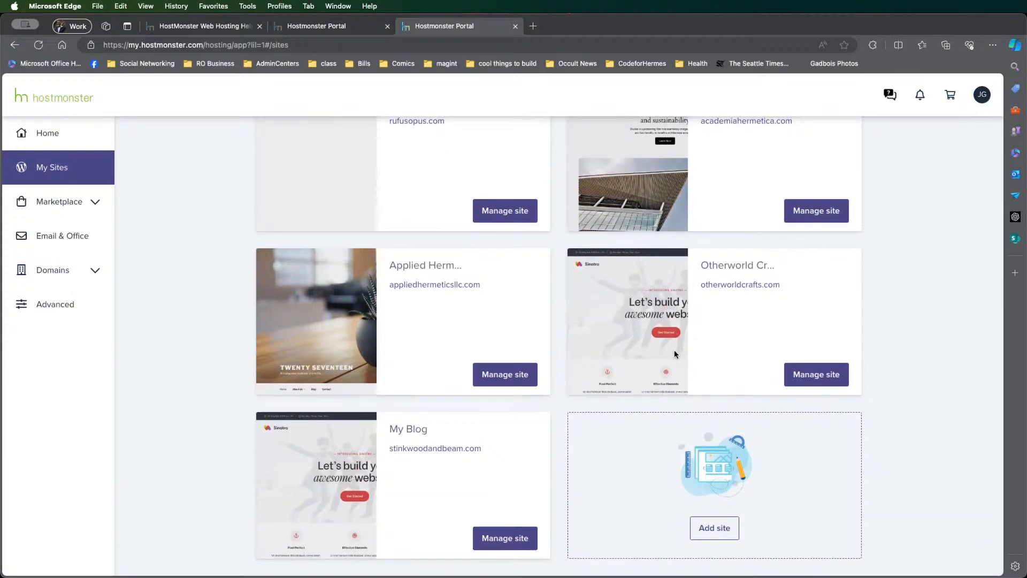
{"action": "scroll", "coordinate": [674, 350], "scroll_direction": "up", "scroll_amount": 3}
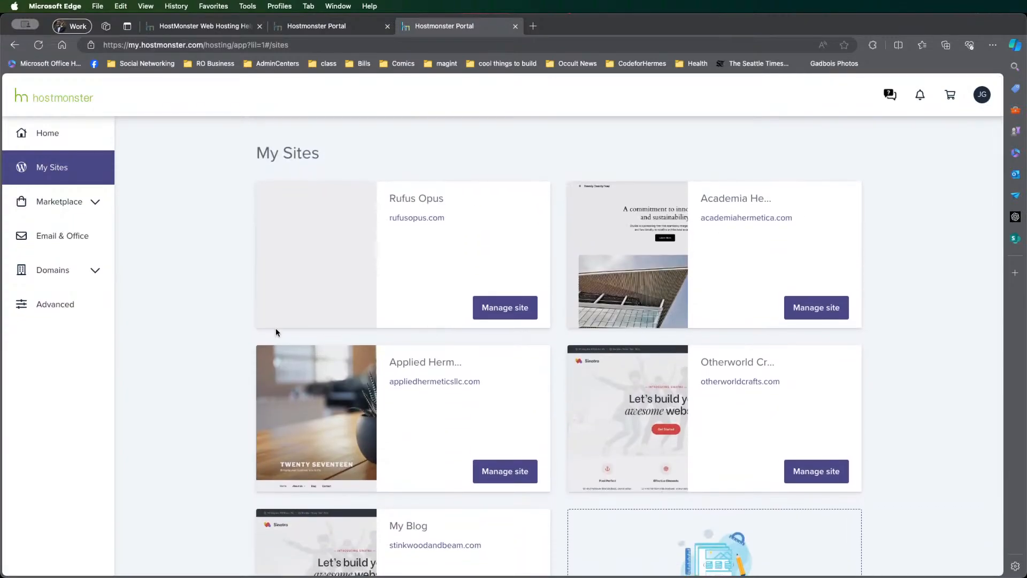
Open the domain purchase page and search for the domain name stinkwoodandbeam
{"action": "left_click", "coordinate": [70, 268]}
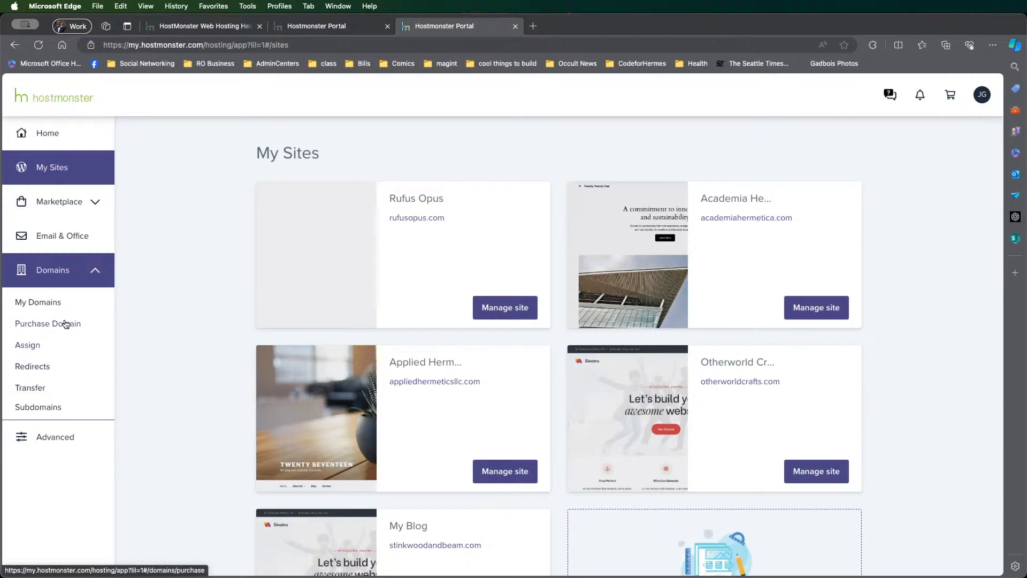
{"action": "left_click", "coordinate": [64, 323]}
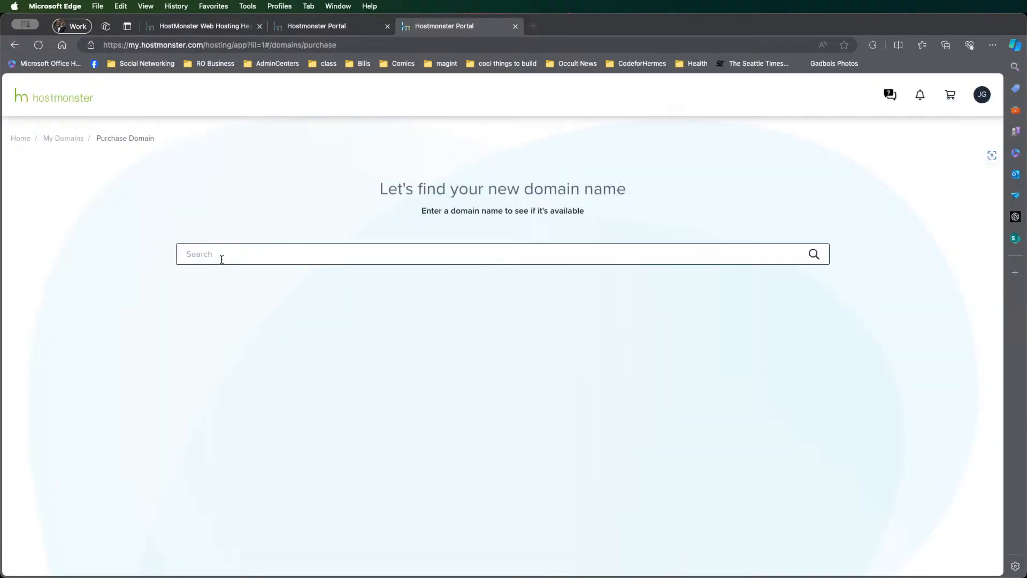
{"action": "left_click", "coordinate": [235, 329]}
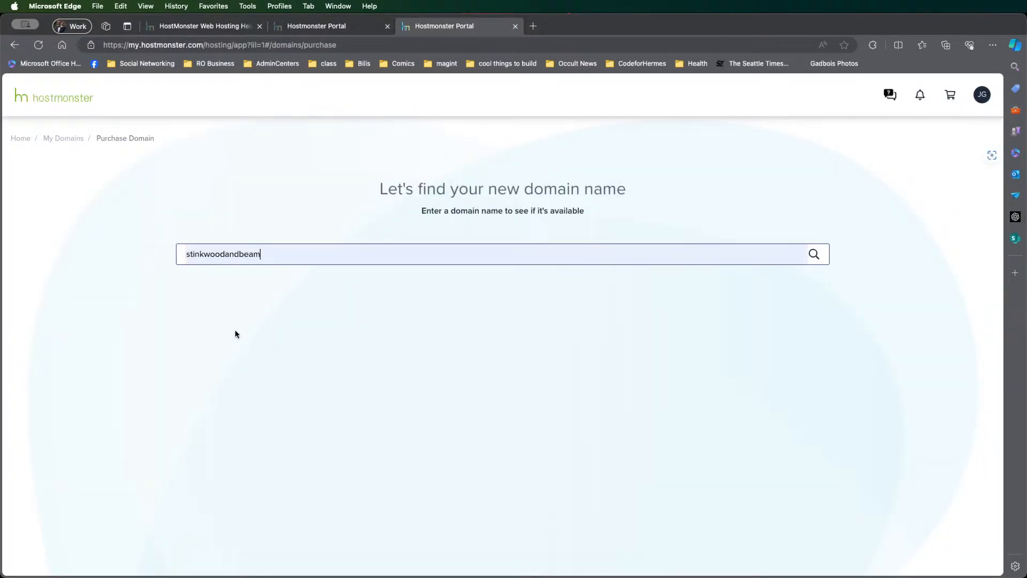
{"action": "key", "text": "Return"}
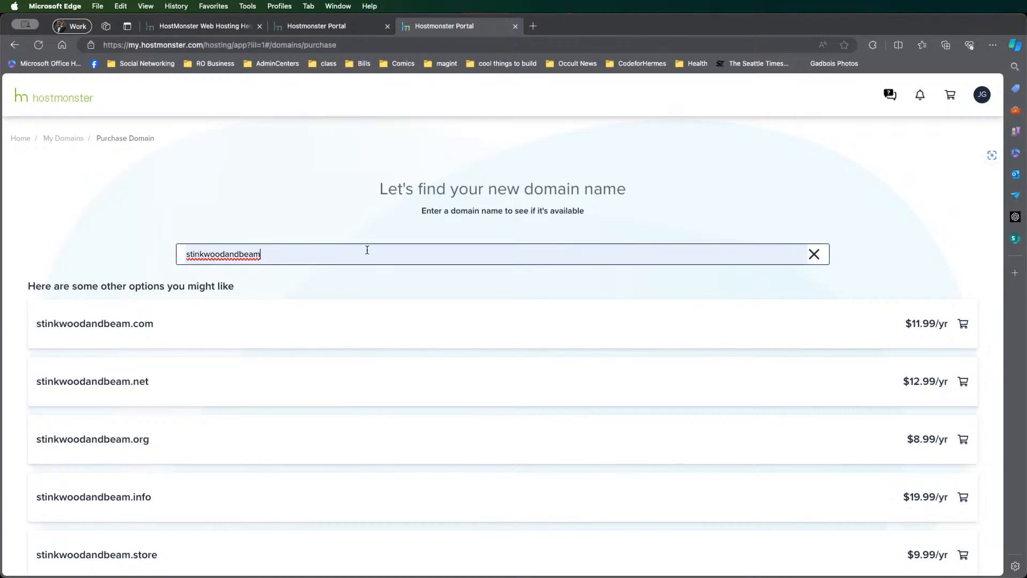
{"action": "left_click", "coordinate": [963, 326]}
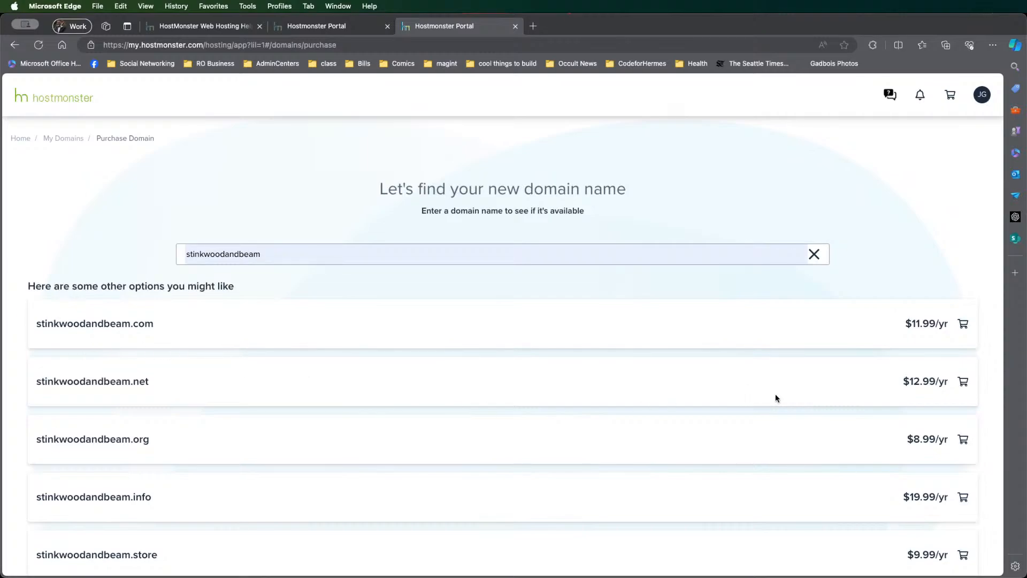
Replace the domain search with the owner's full name followed by Consulting, and check which domains are available
{"action": "left_click", "coordinate": [726, 257]}
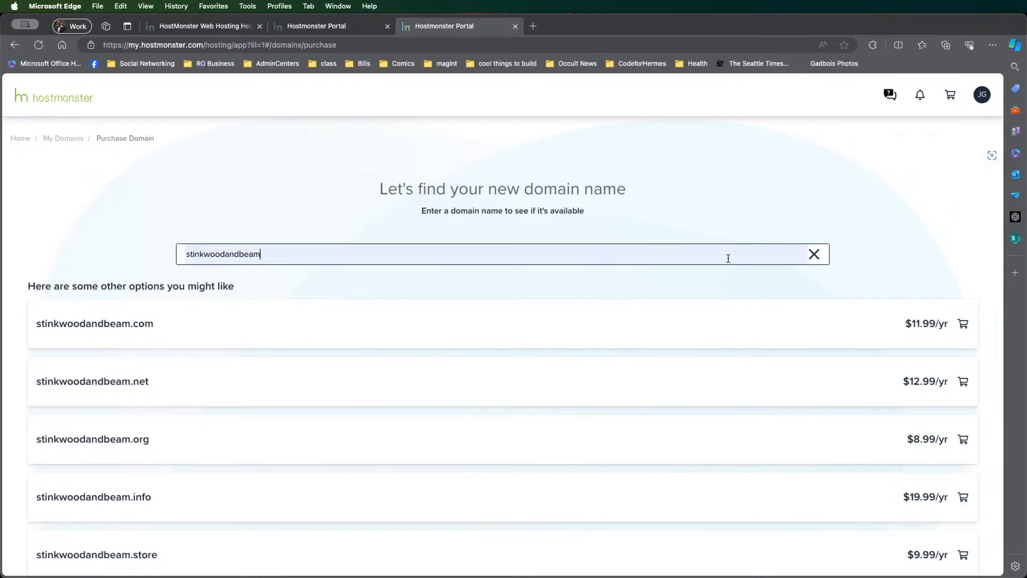
{"action": "key", "text": "super+a"}
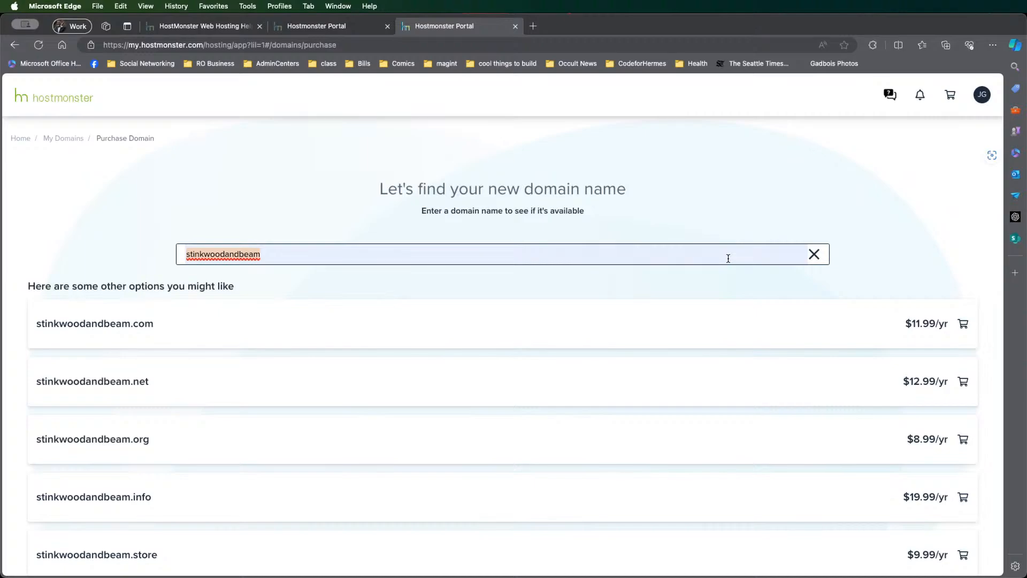
{"action": "type", "text": "Gad"}
{"action": "key", "text": "BackSpace"}
{"action": "key", "text": "BackSpace"}
{"action": "key", "text": "BackSpace"}
{"action": "type", "text": "J"}
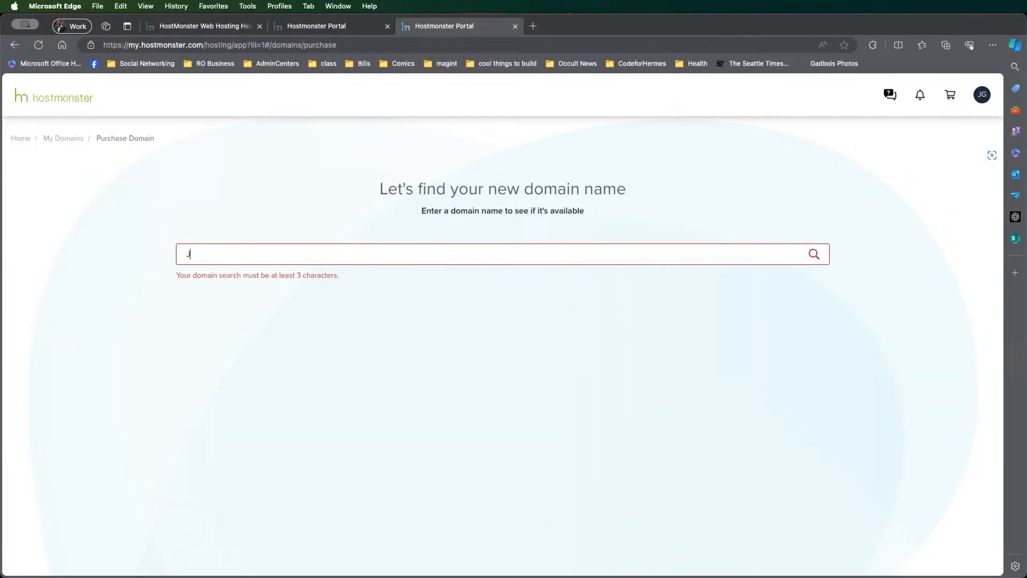
{"action": "type", "text": "oshuaGadb"}
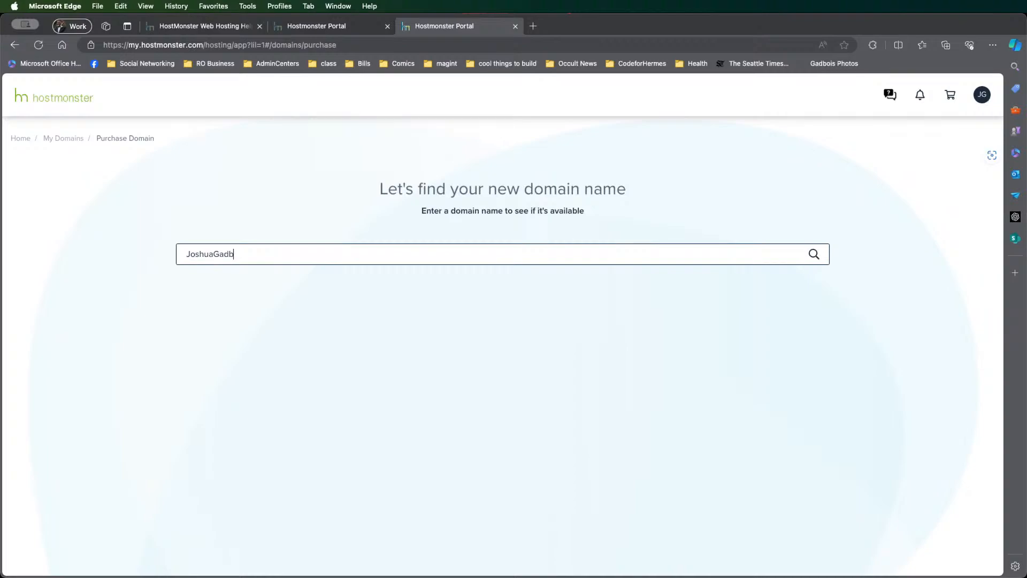
{"action": "type", "text": "oisConsulting"}
{"action": "key", "text": "Return"}
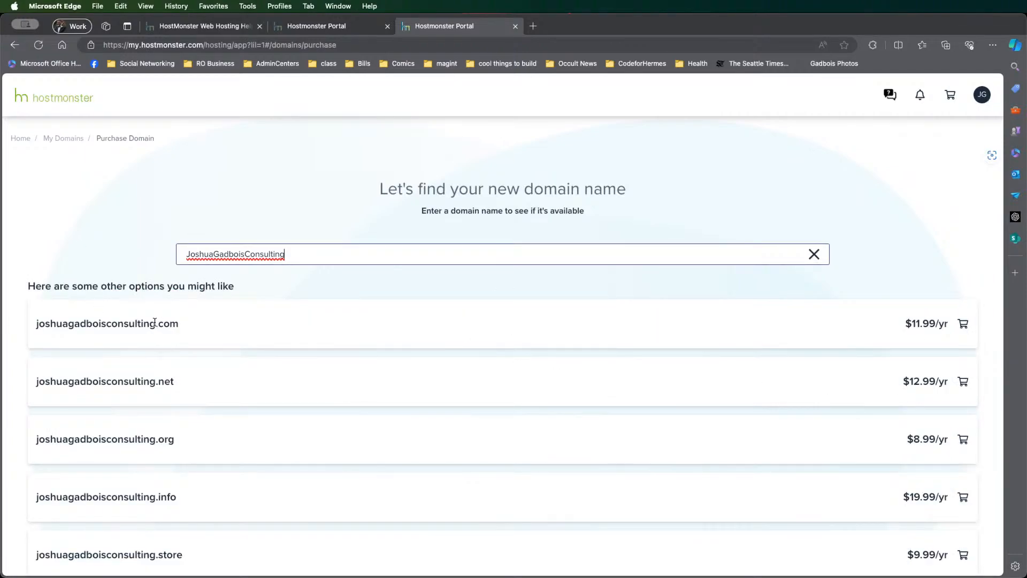
Add the .com version of the consulting domain to the cart and set its registration period to 1 Year
{"action": "left_click", "coordinate": [155, 322]}
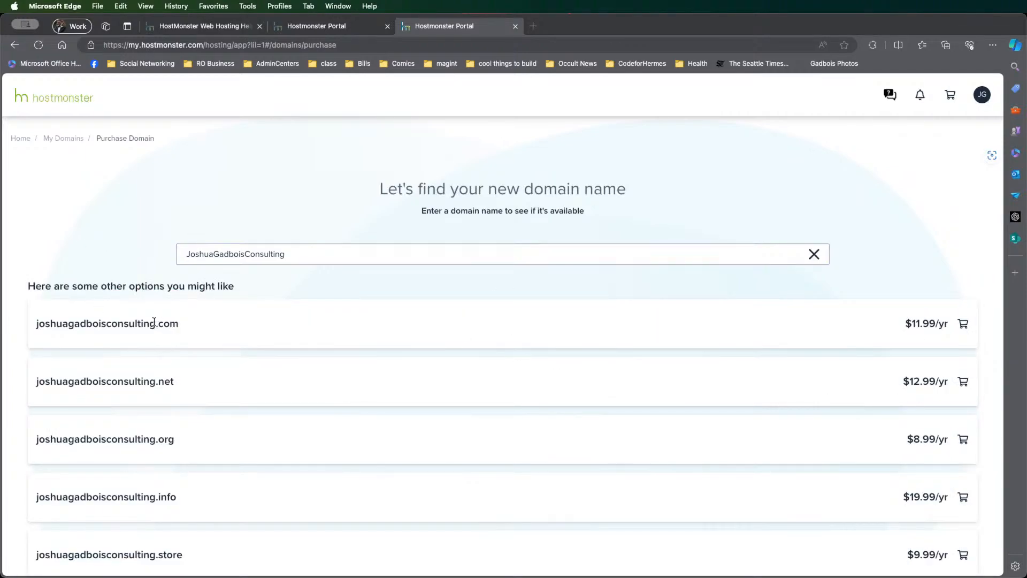
{"action": "left_click", "coordinate": [965, 324]}
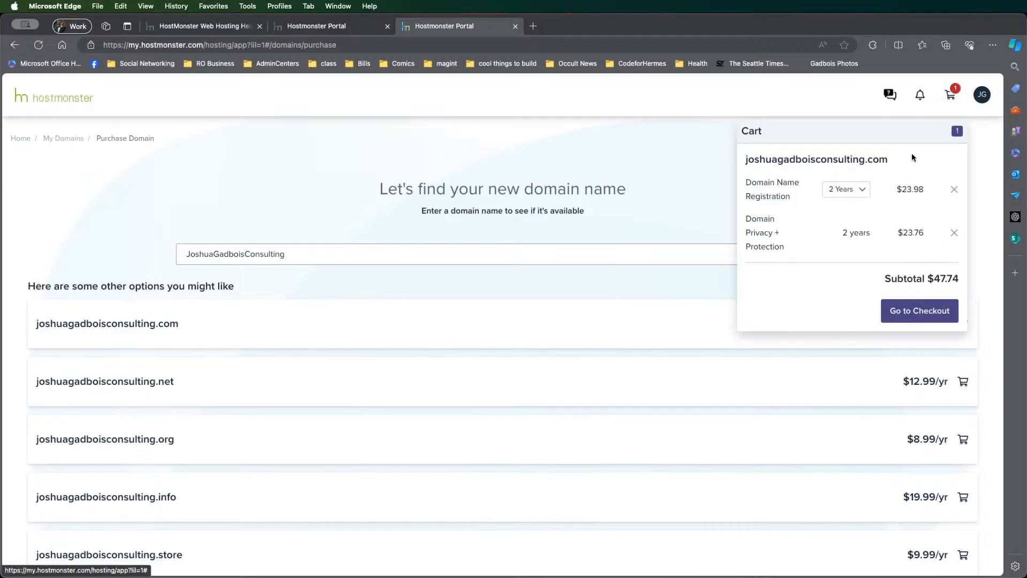
{"action": "left_click", "coordinate": [862, 191]}
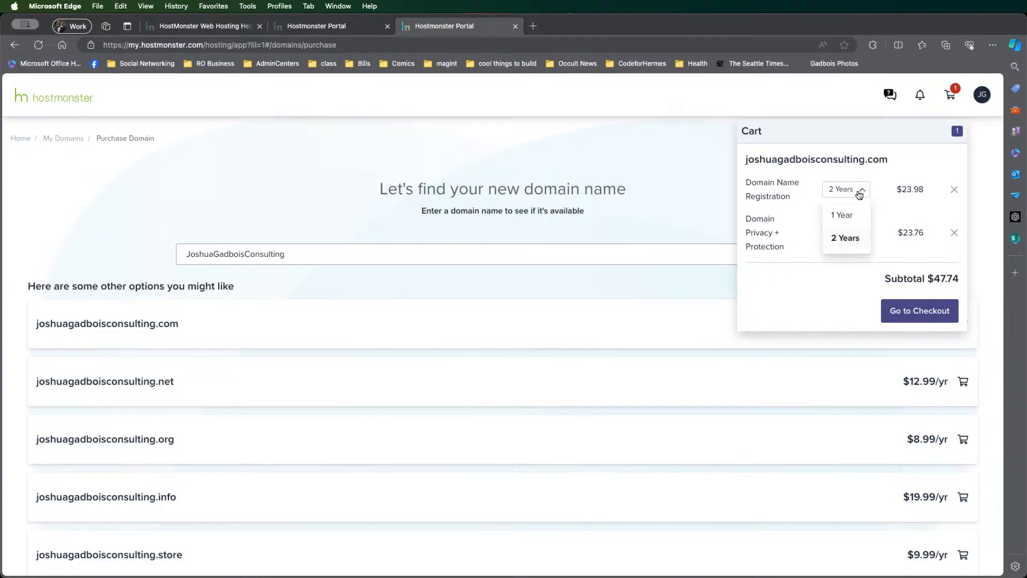
{"action": "left_click", "coordinate": [845, 208]}
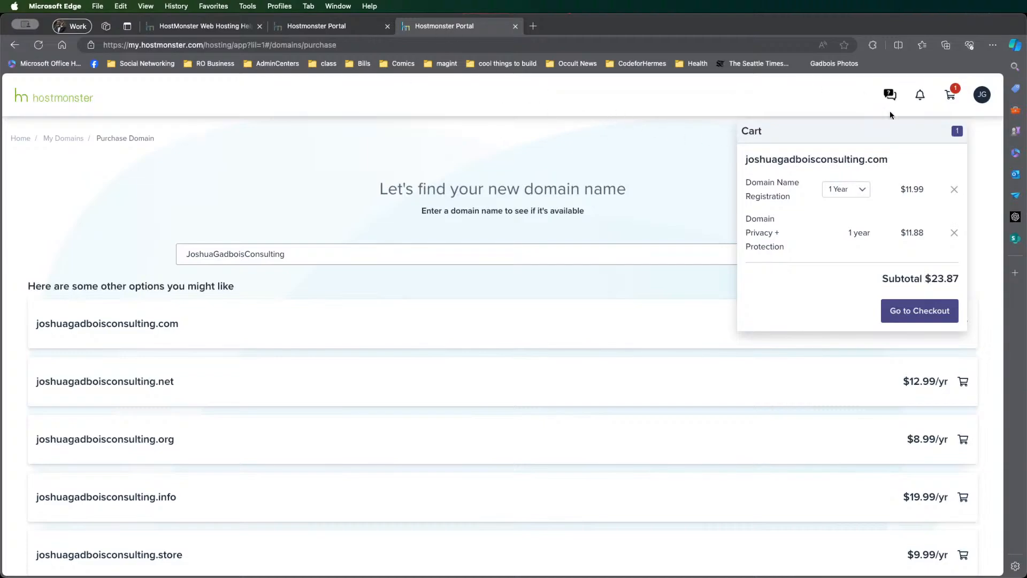
Switch to the other open Hostmonster Portal page, list the account's domains and open the management page for stinkwoodandbeam.com
{"action": "left_click", "coordinate": [310, 27]}
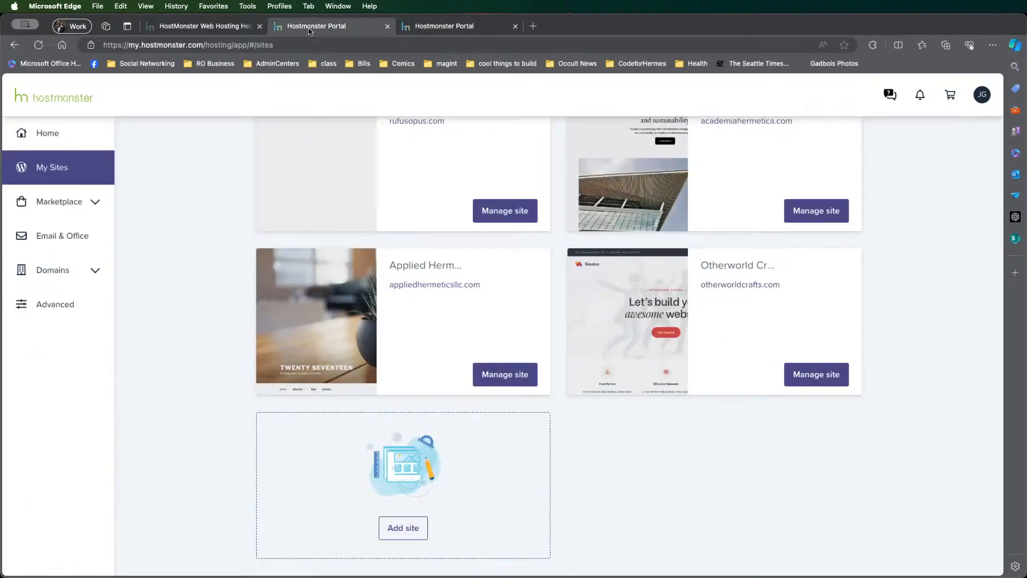
{"action": "left_click", "coordinate": [45, 270]}
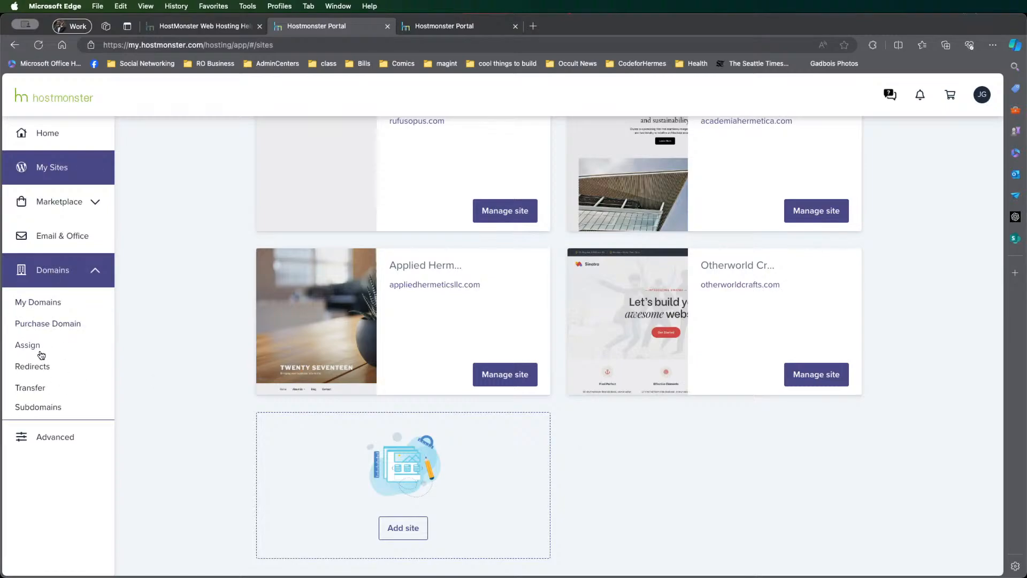
{"action": "left_click", "coordinate": [40, 309]}
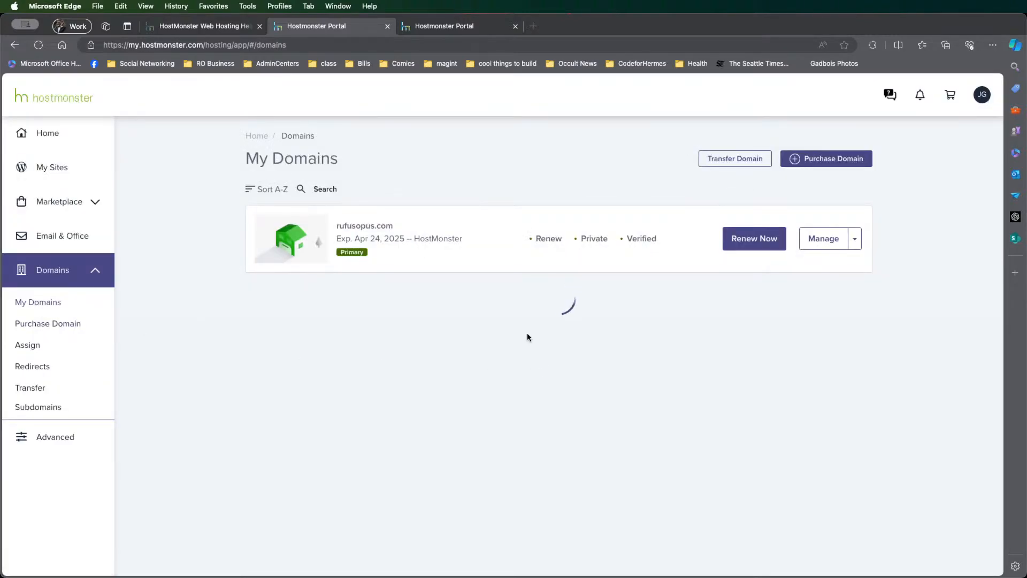
{"action": "scroll", "coordinate": [527, 337], "scroll_direction": "down", "scroll_amount": 1}
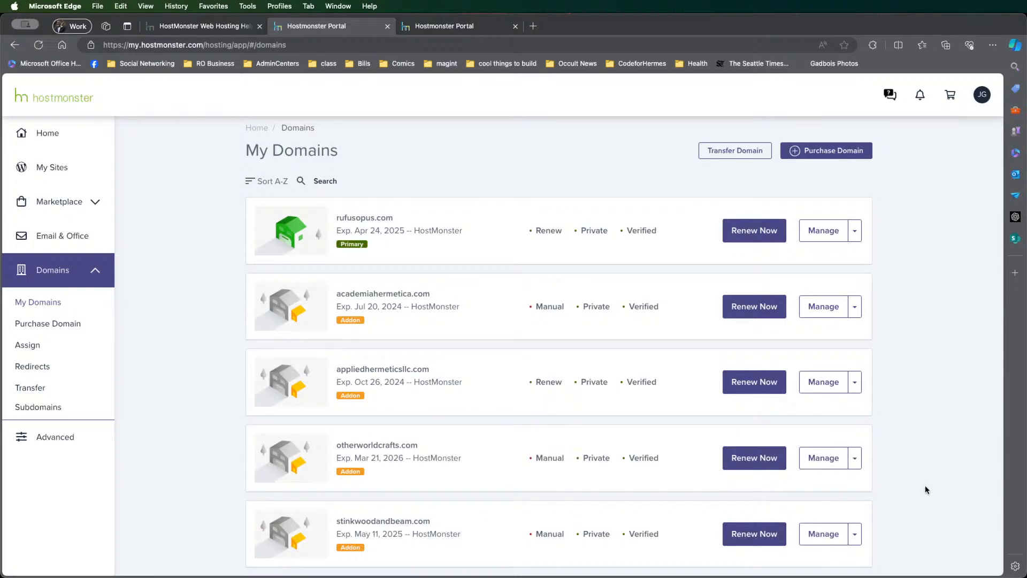
{"action": "left_click", "coordinate": [843, 527]}
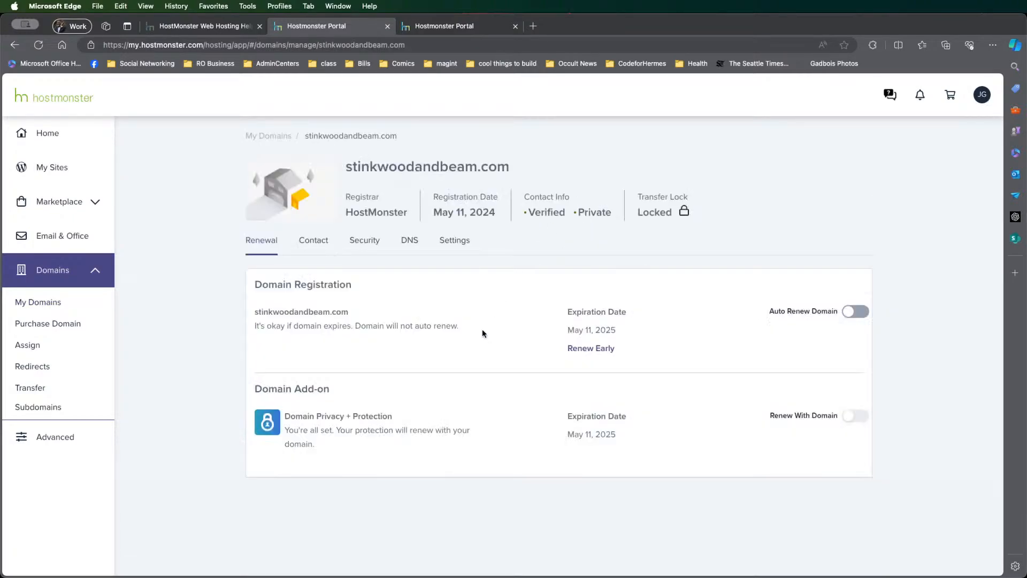
Look through the Contact, Security, DNS and Settings sections of stinkwoodandbeam.com
{"action": "left_click", "coordinate": [319, 246]}
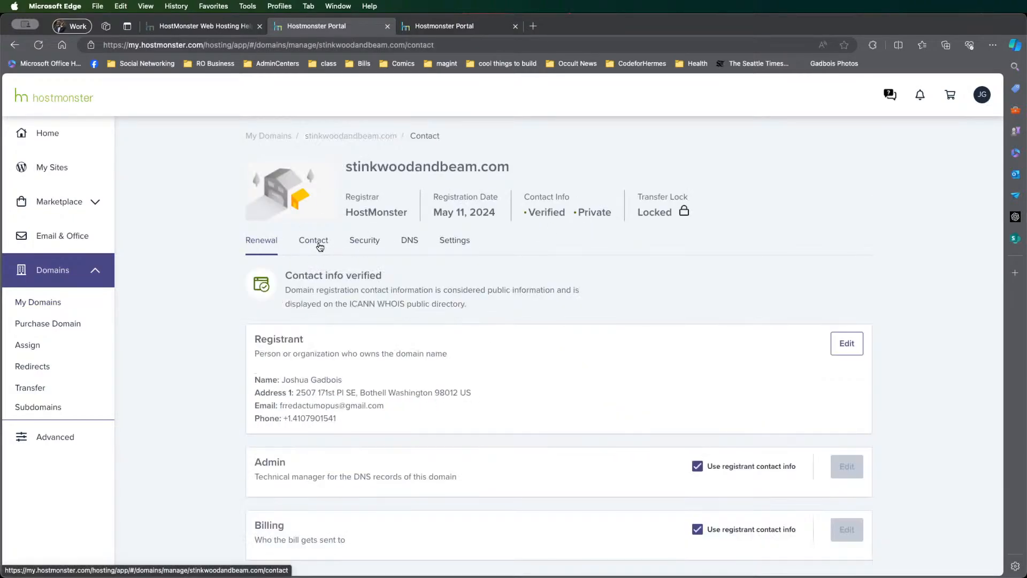
{"action": "left_click", "coordinate": [367, 246]}
{"action": "left_click", "coordinate": [413, 244]}
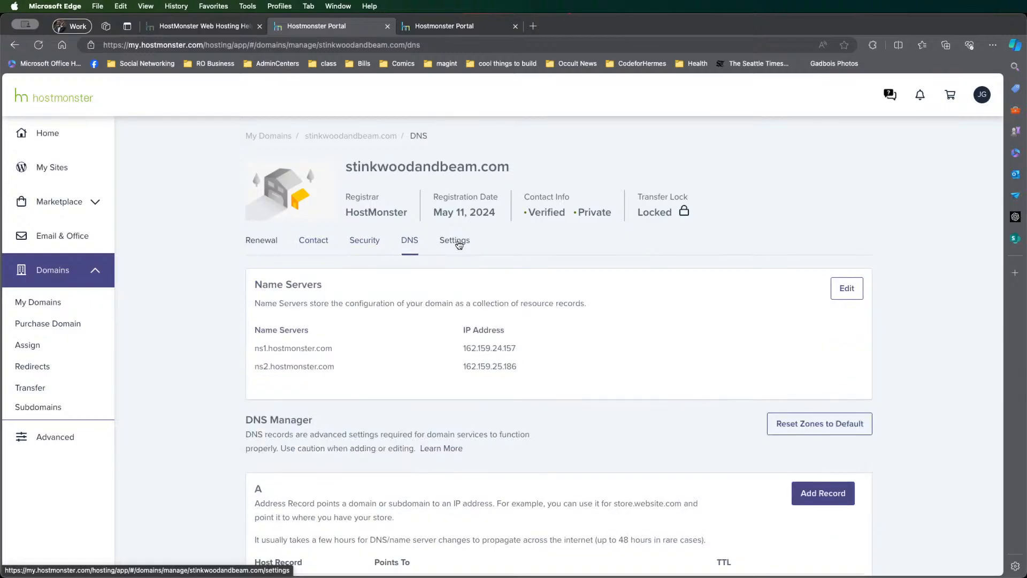
{"action": "left_click", "coordinate": [458, 243]}
Examine the name servers and the A and CNAME records of stinkwoodandbeam.com, and open the Copilot sidebar beside them
{"action": "left_click", "coordinate": [409, 244]}
{"action": "scroll", "coordinate": [461, 352], "scroll_direction": "down", "scroll_amount": 7}
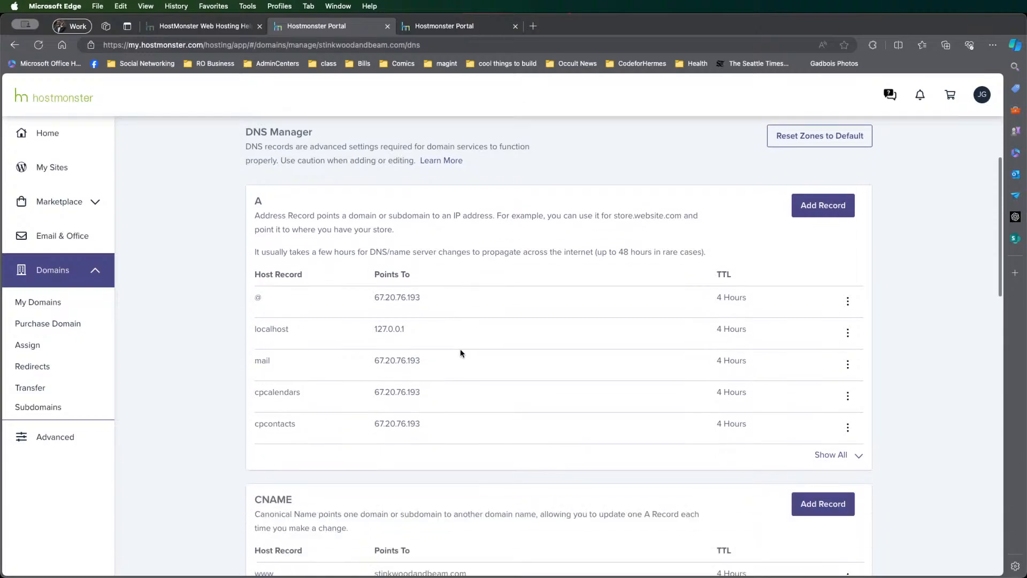
{"action": "scroll", "coordinate": [460, 349], "scroll_direction": "up", "scroll_amount": 1}
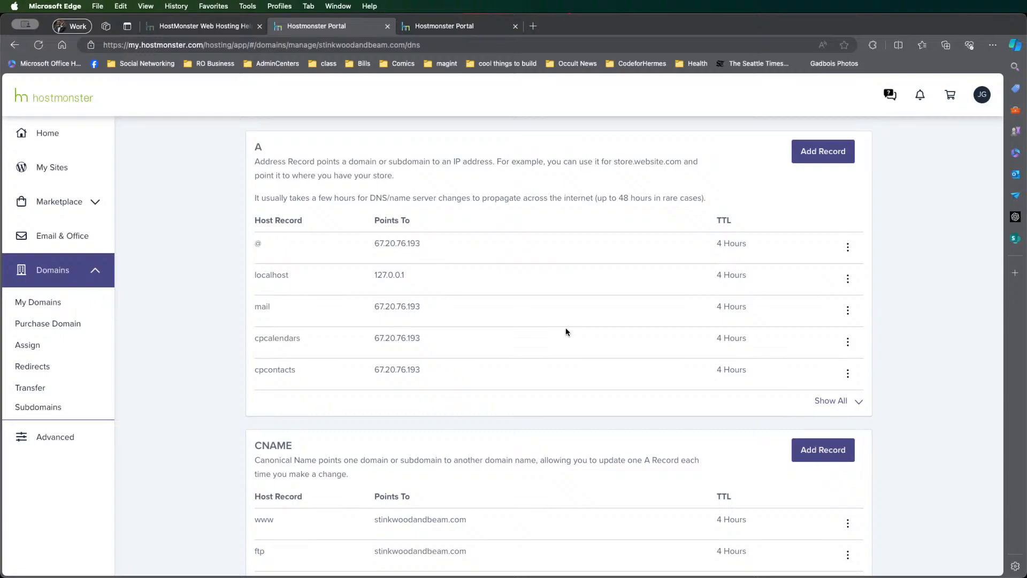
{"action": "scroll", "coordinate": [566, 327], "scroll_direction": "up", "scroll_amount": 6}
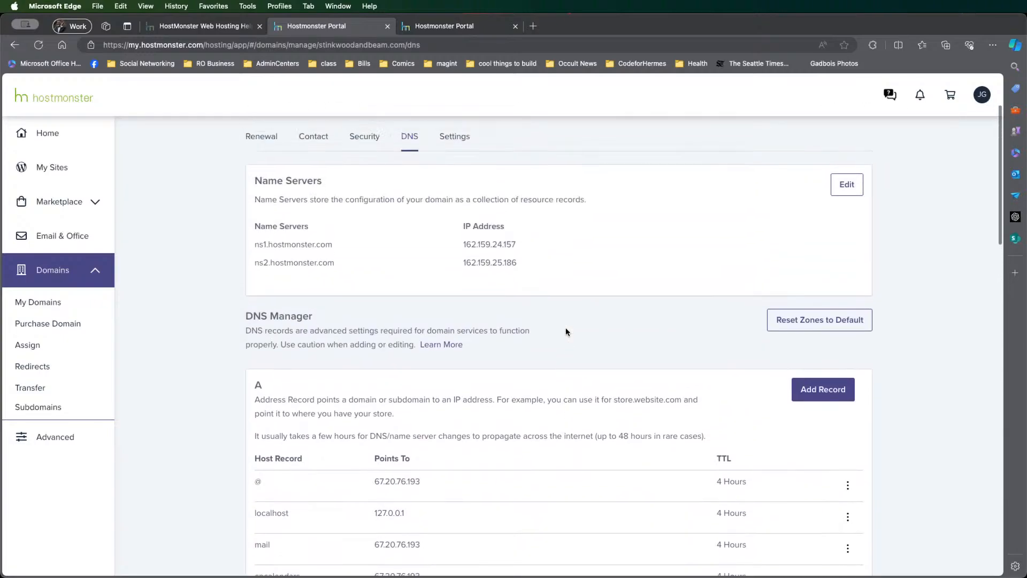
{"action": "left_click", "coordinate": [1014, 44]}
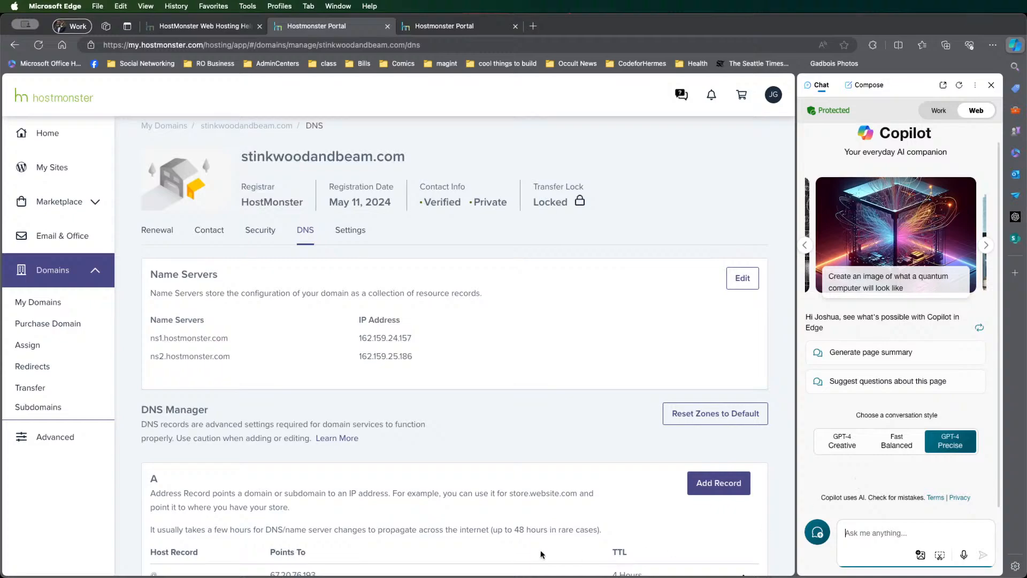
{"action": "scroll", "coordinate": [490, 407], "scroll_direction": "down", "scroll_amount": 5}
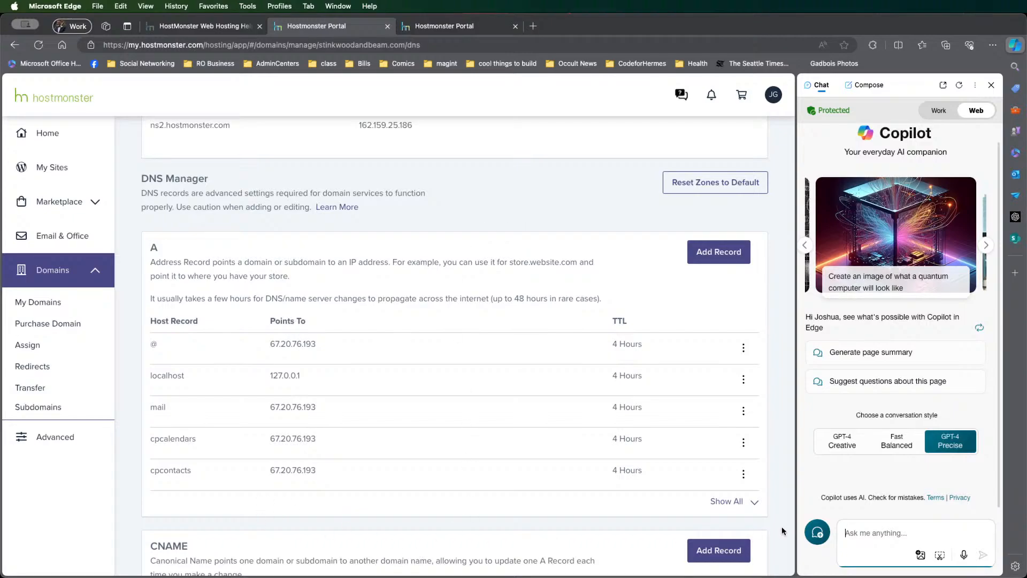
{"action": "left_click", "coordinate": [61, 550]}
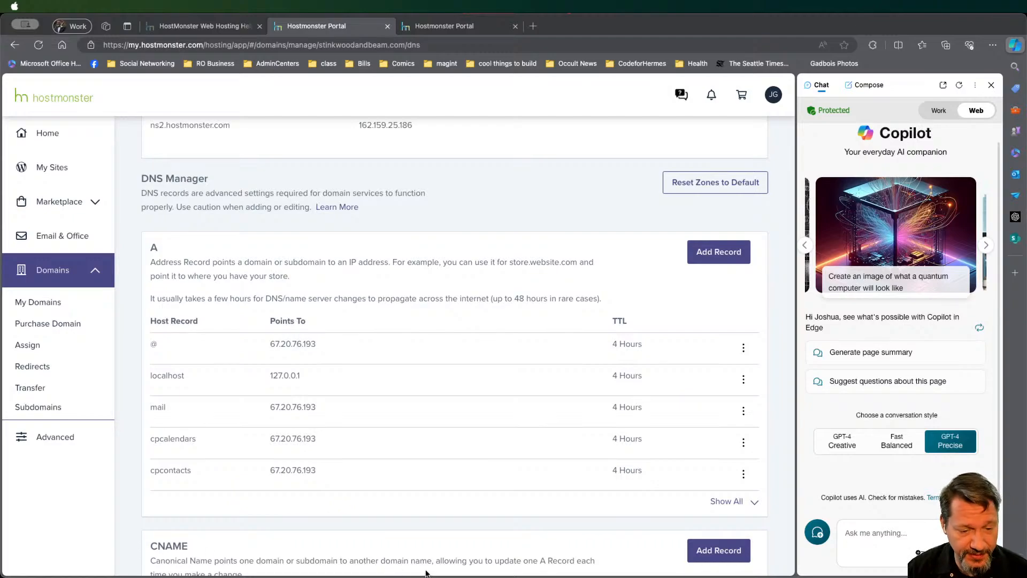
{"action": "left_click", "coordinate": [404, 557]}
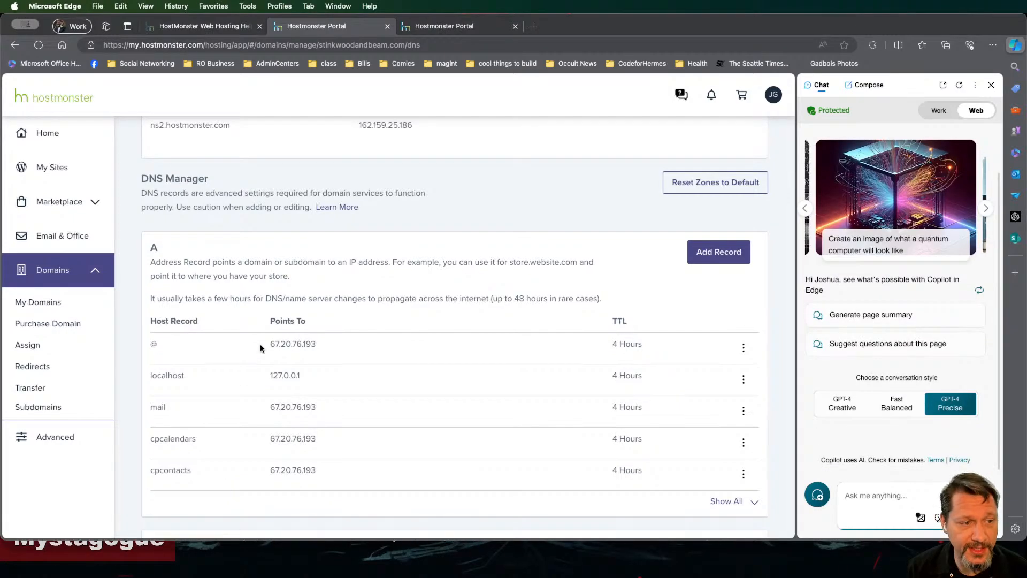
Open the account's site list, start creating a new WordPress site and expand the form's advanced options
{"action": "left_click", "coordinate": [66, 168]}
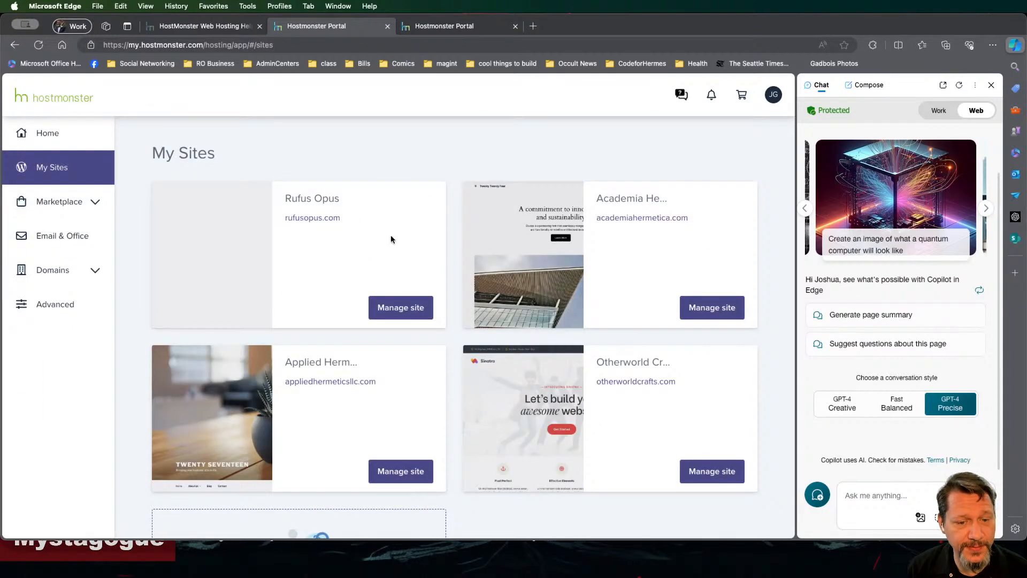
{"action": "scroll", "coordinate": [391, 237], "scroll_direction": "down", "scroll_amount": 3}
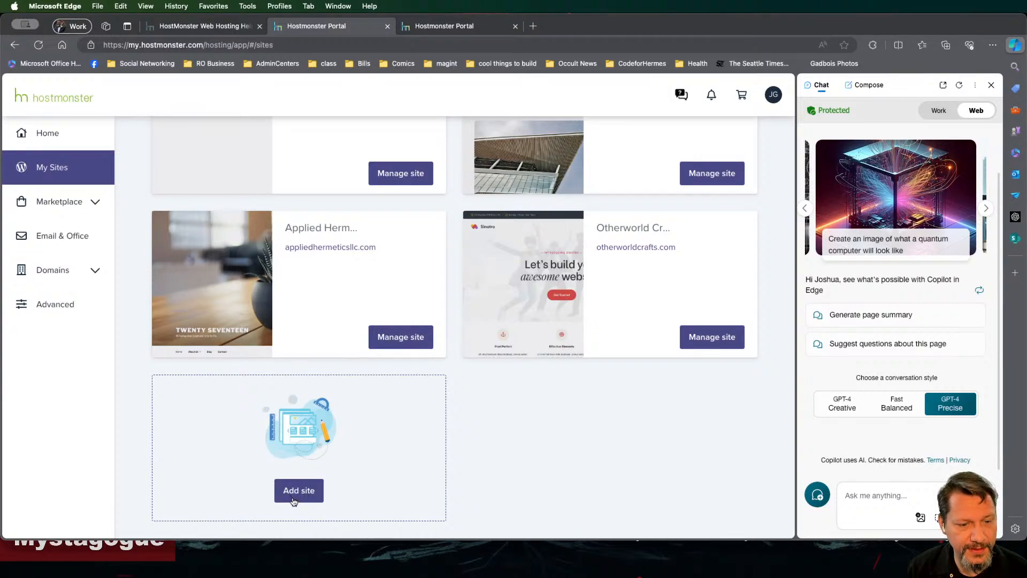
{"action": "left_click", "coordinate": [293, 498]}
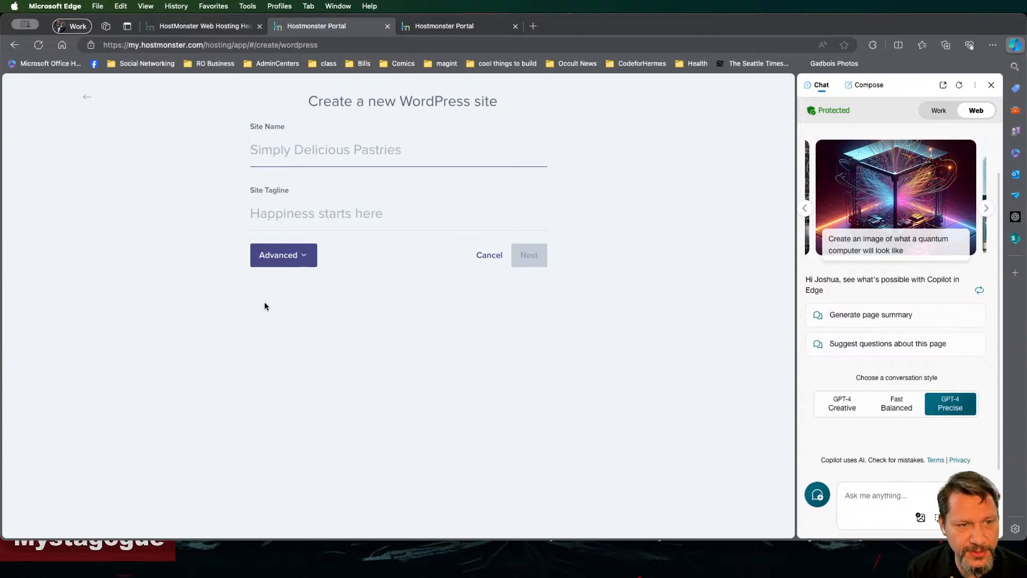
{"action": "left_click", "coordinate": [277, 255]}
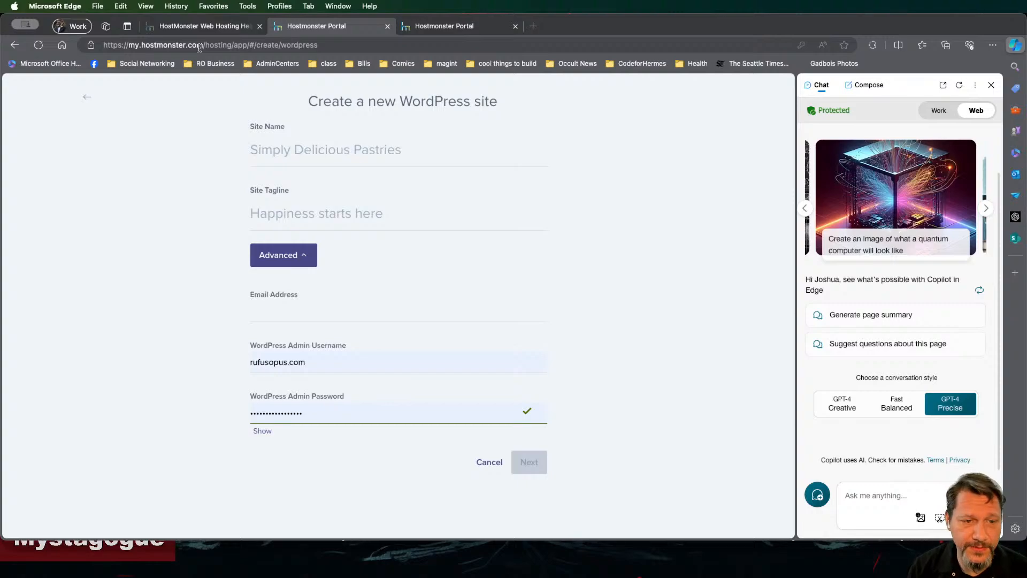
Switch to the HostMonster help center page and review the past support chat, including its messages about the stinkwoodandbeam.com admin login
{"action": "left_click", "coordinate": [456, 27]}
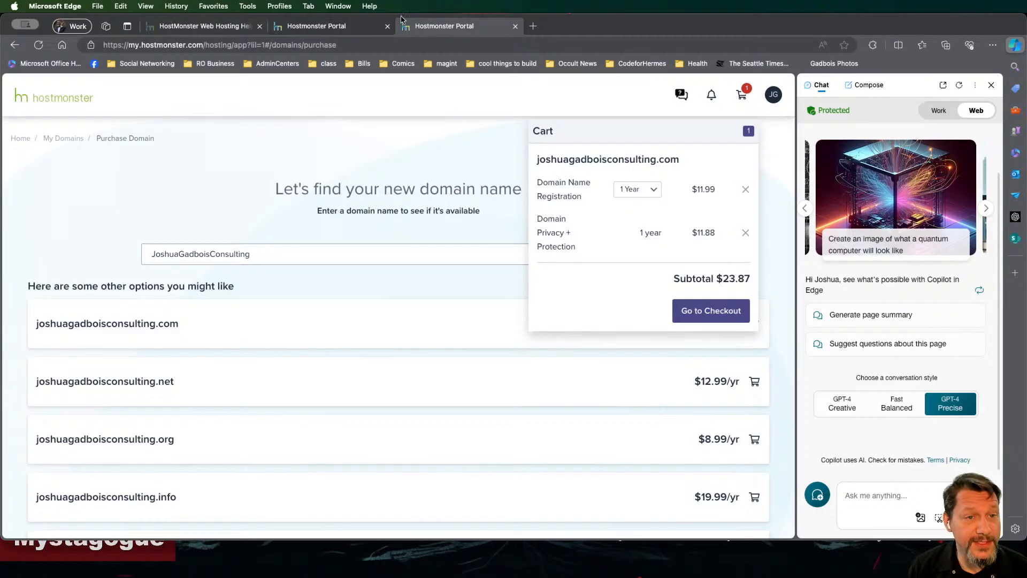
{"action": "left_click", "coordinate": [216, 30]}
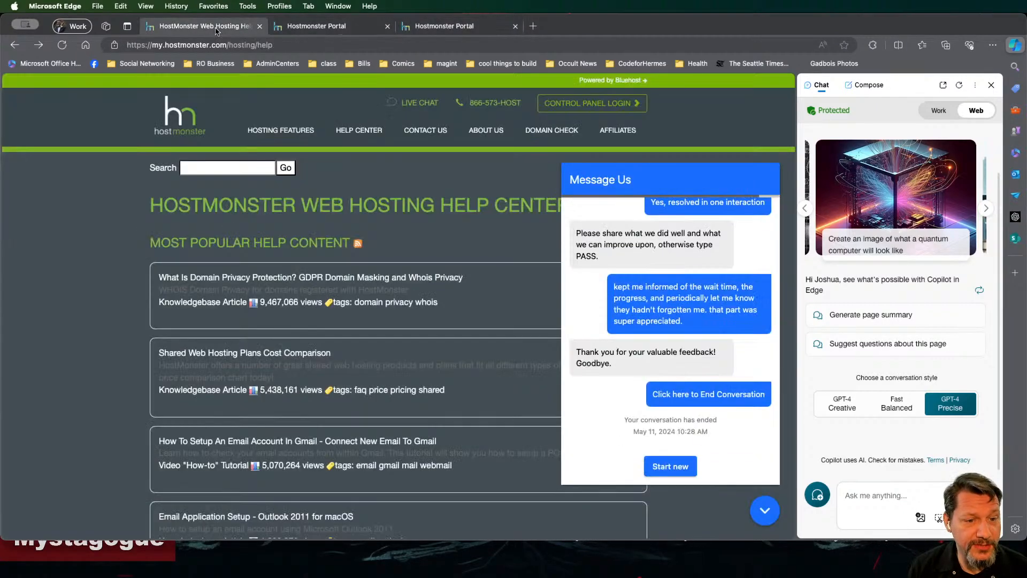
{"action": "left_click", "coordinate": [293, 26]}
{"action": "left_click", "coordinate": [228, 29]}
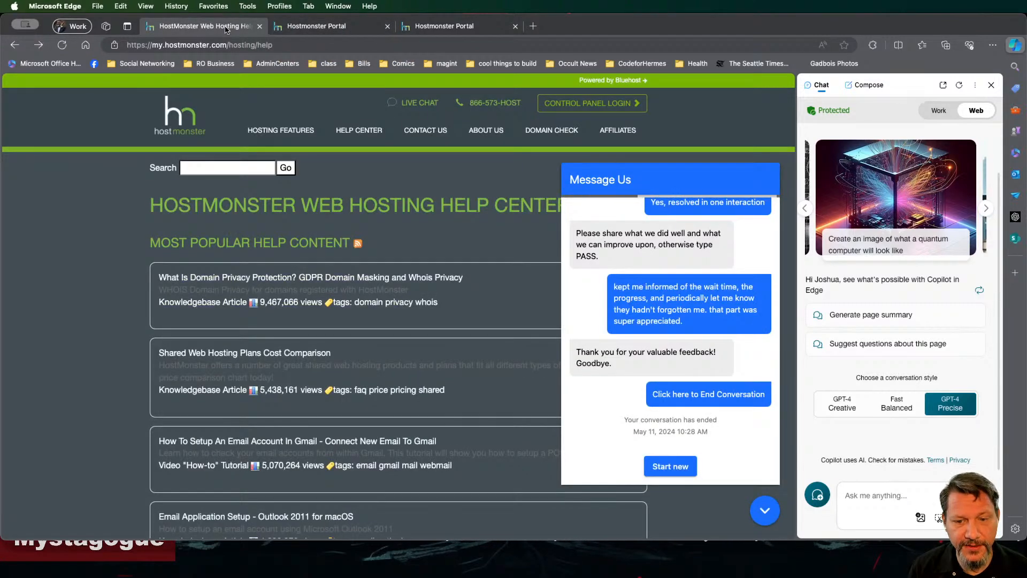
{"action": "scroll", "coordinate": [708, 308], "scroll_direction": "up", "scroll_amount": 6}
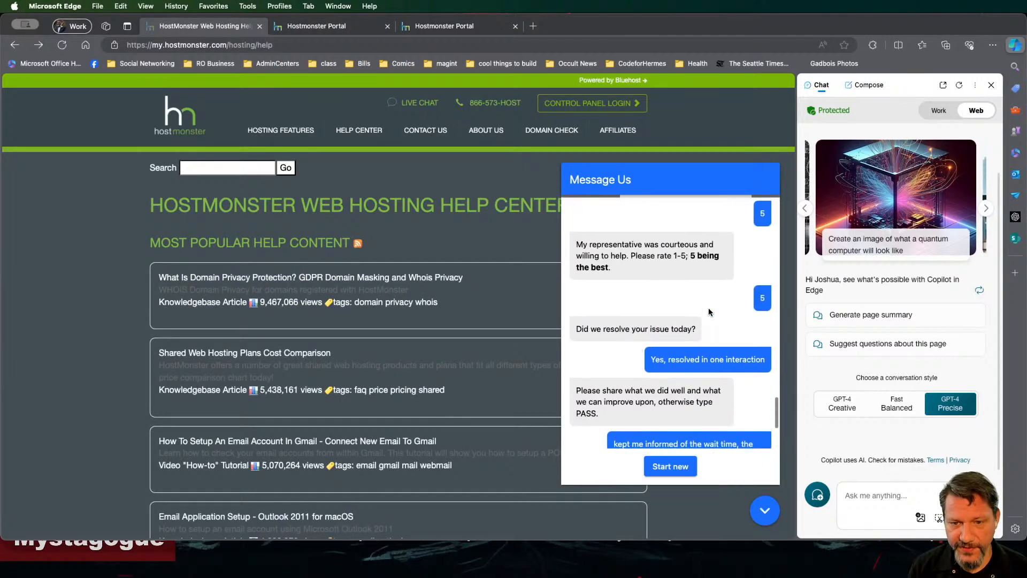
{"action": "scroll", "coordinate": [708, 309], "scroll_direction": "up", "scroll_amount": 5}
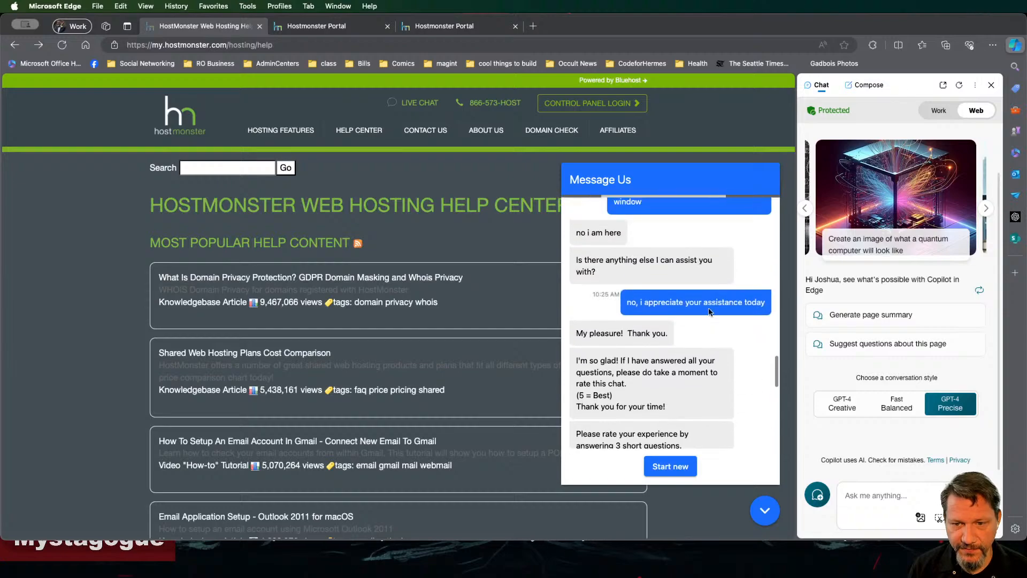
{"action": "scroll", "coordinate": [708, 311], "scroll_direction": "down", "scroll_amount": 2}
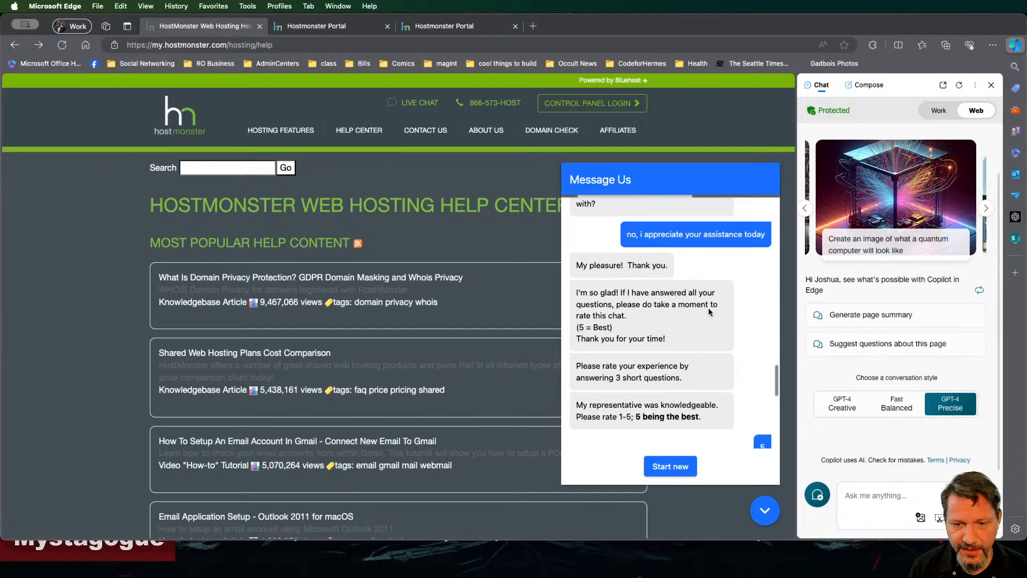
{"action": "scroll", "coordinate": [708, 312], "scroll_direction": "up", "scroll_amount": 8}
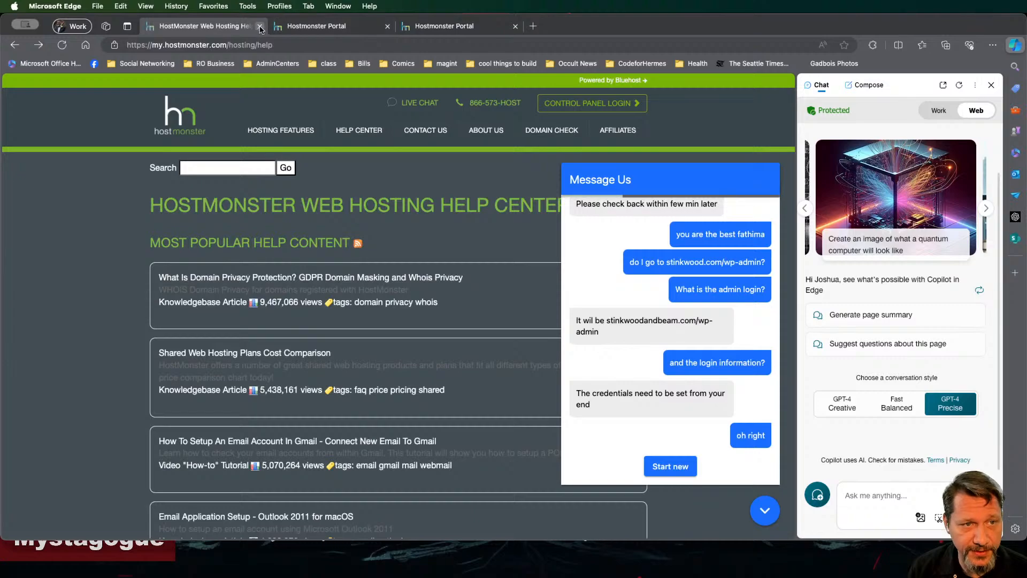
Return to the new WordPress site form, leave it, reload the site list and open the management page for stinkwoodandbeam.com
{"action": "left_click", "coordinate": [326, 27]}
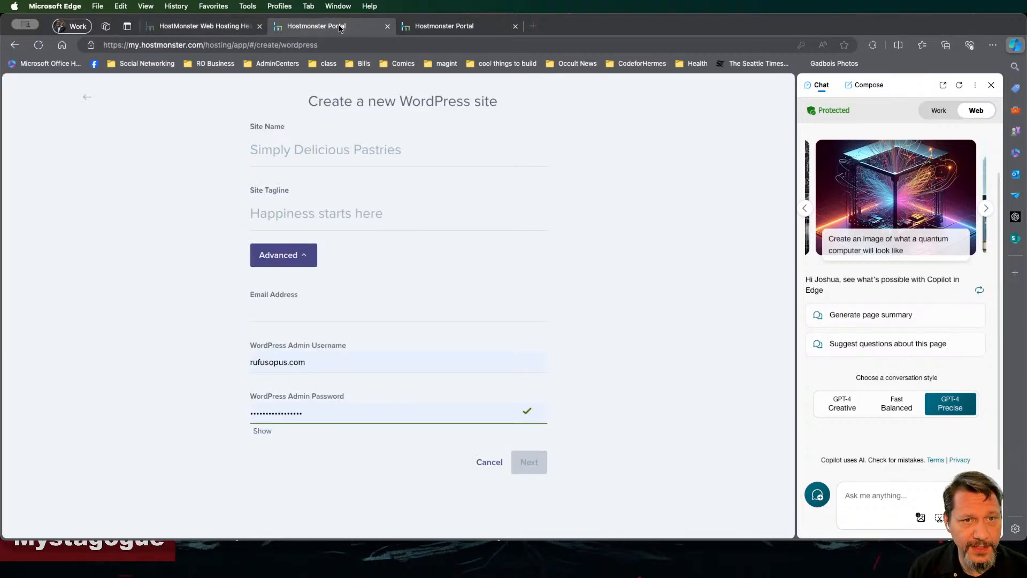
{"action": "key", "text": "ctrl+Tab"}
{"action": "left_click", "coordinate": [356, 27]}
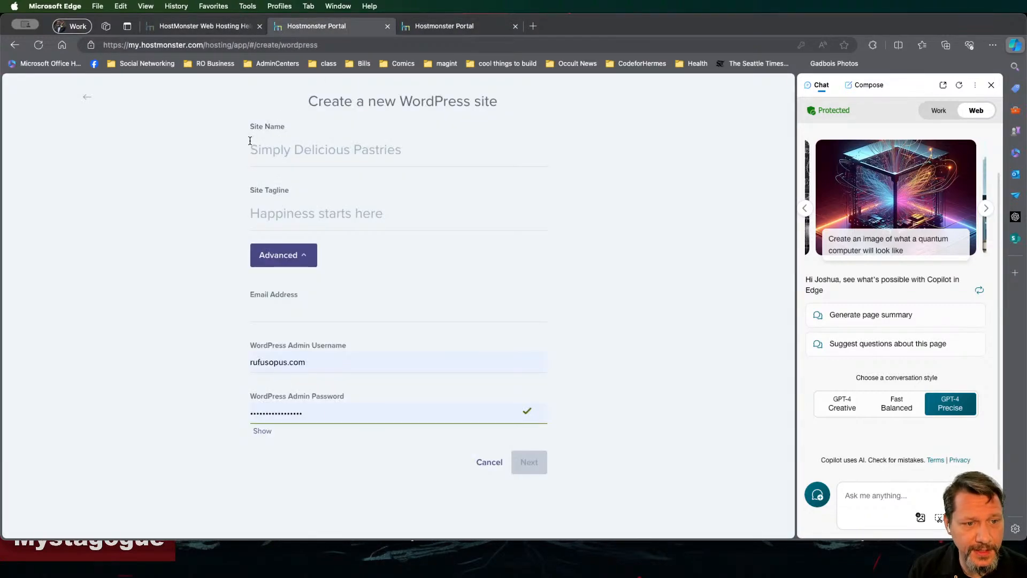
{"action": "left_click", "coordinate": [87, 97]}
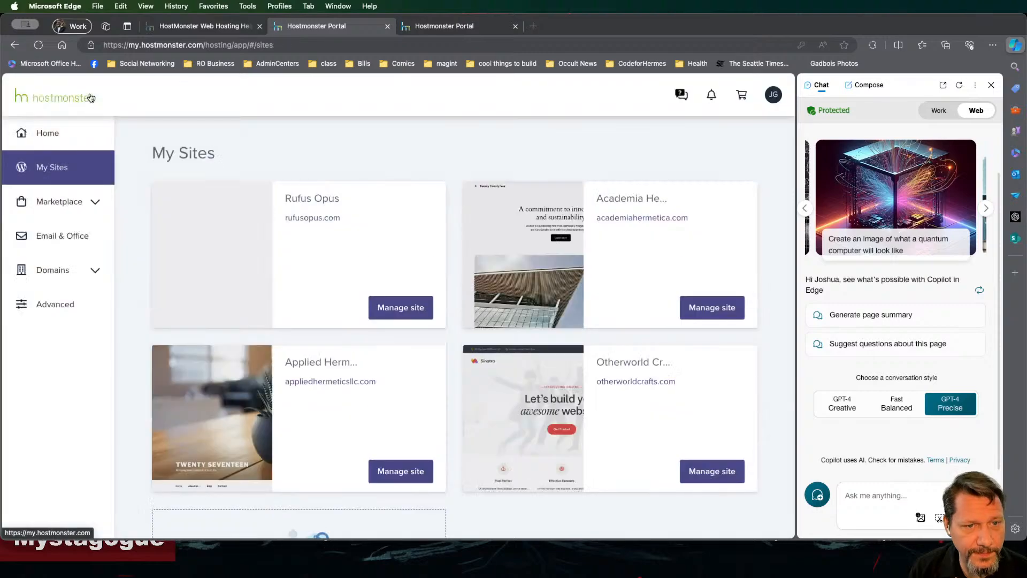
{"action": "left_click", "coordinate": [38, 45]}
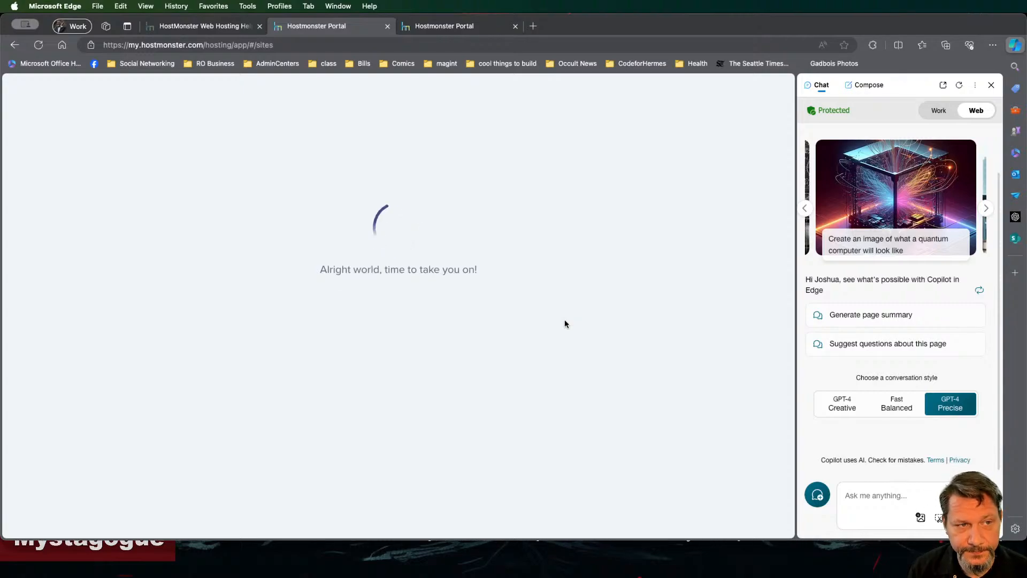
{"action": "scroll", "coordinate": [565, 323], "scroll_direction": "down", "scroll_amount": 5}
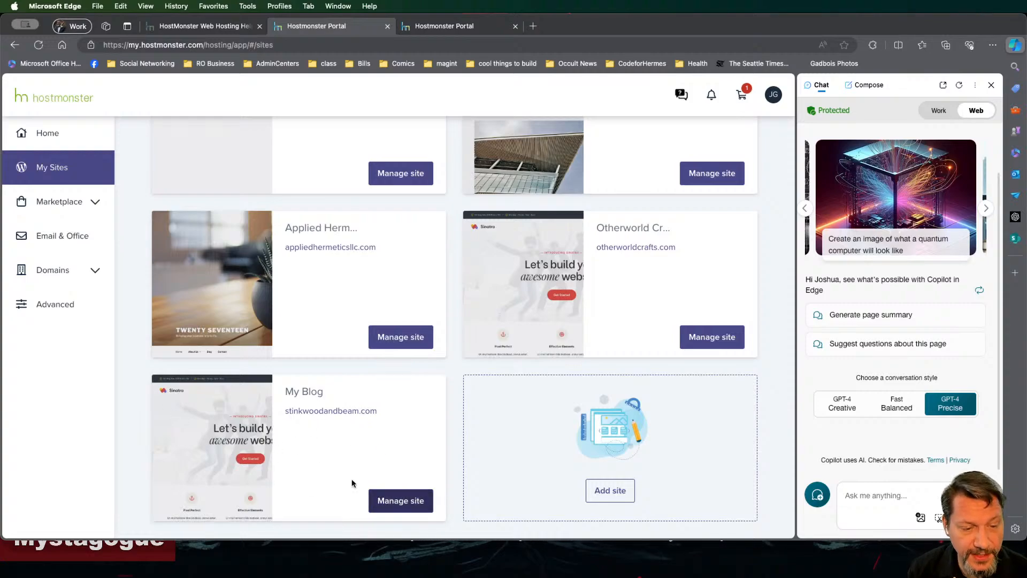
{"action": "left_click", "coordinate": [399, 499]}
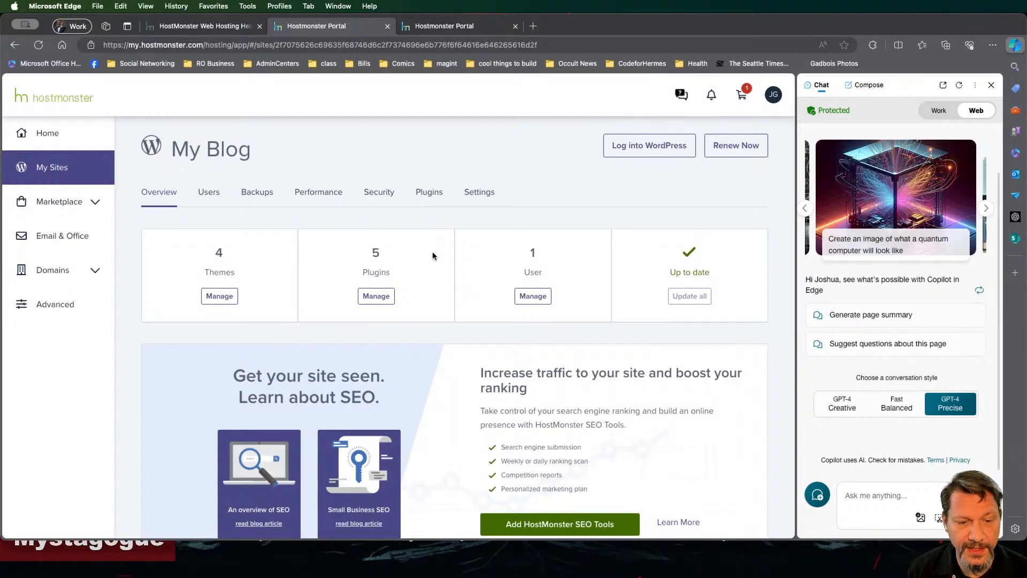
Open the themes of stinkwoodandbeam.com and examine its active theme, inactive themes and the premium theme offer
{"action": "left_click", "coordinate": [227, 298]}
{"action": "scroll", "coordinate": [541, 265], "scroll_direction": "down", "scroll_amount": 1}
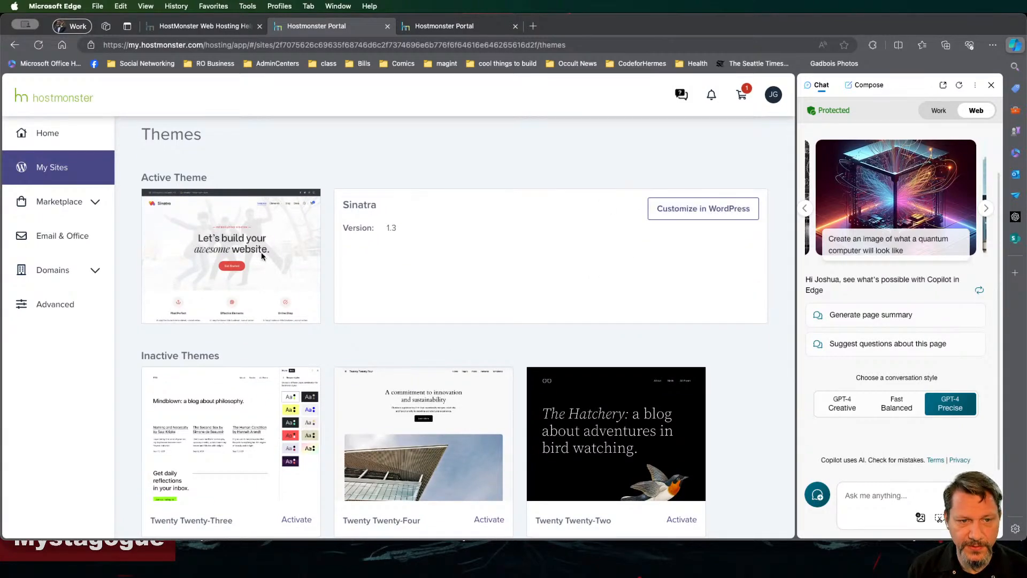
{"action": "scroll", "coordinate": [470, 259], "scroll_direction": "down", "scroll_amount": 5}
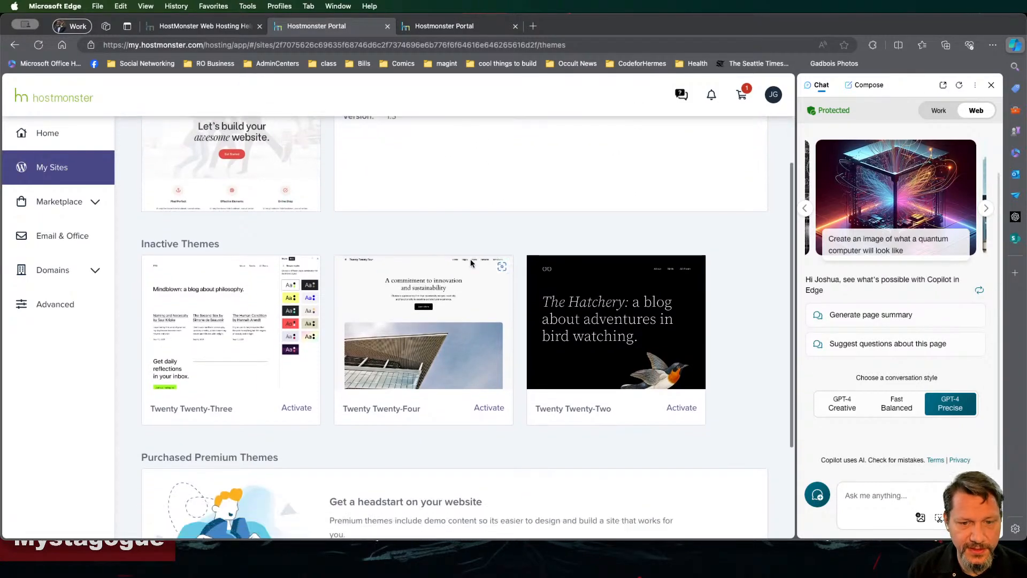
{"action": "scroll", "coordinate": [470, 259], "scroll_direction": "down", "scroll_amount": 1}
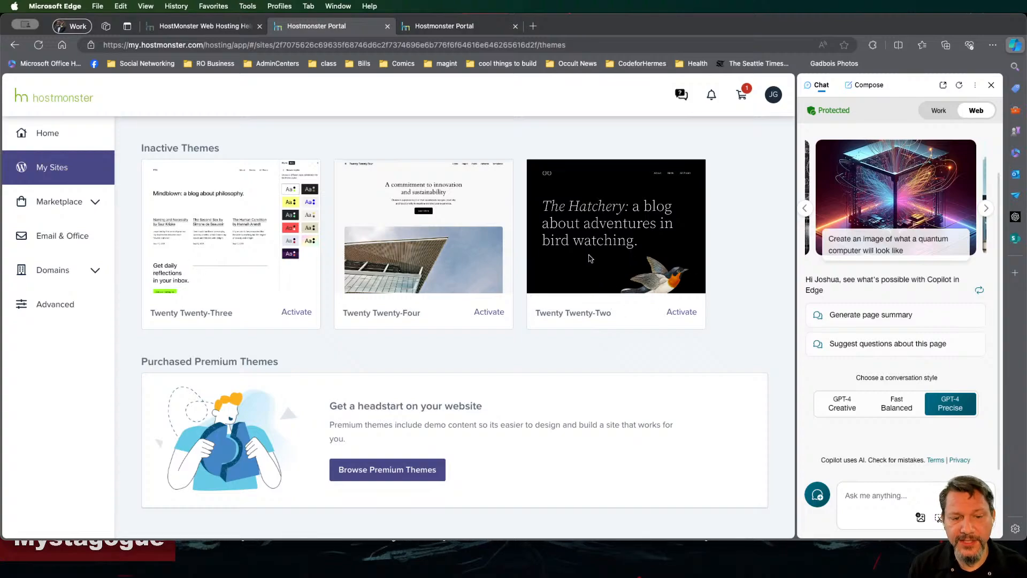
{"action": "scroll", "coordinate": [545, 300], "scroll_direction": "up", "scroll_amount": 3}
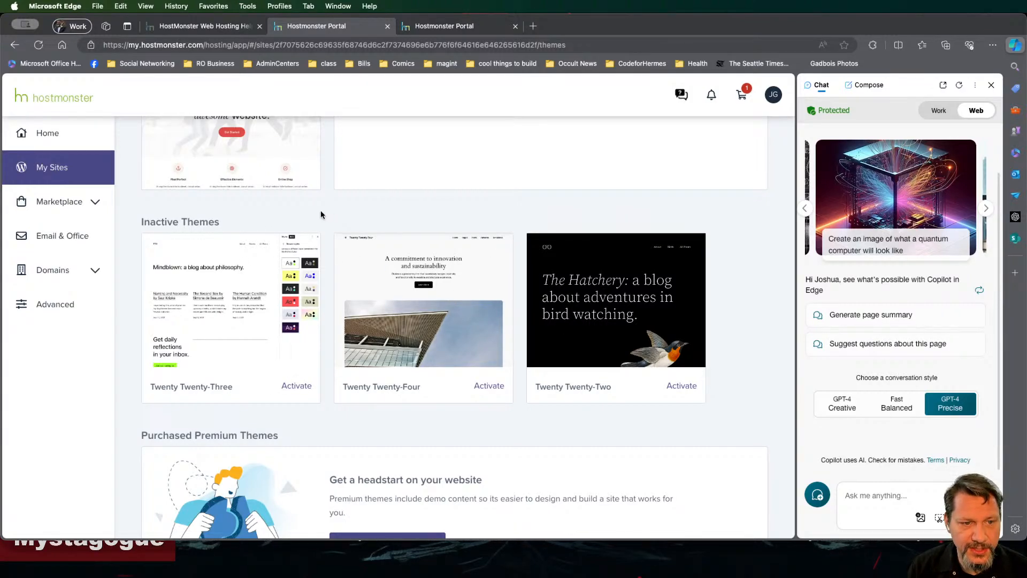
{"action": "scroll", "coordinate": [307, 282], "scroll_direction": "down", "scroll_amount": 5}
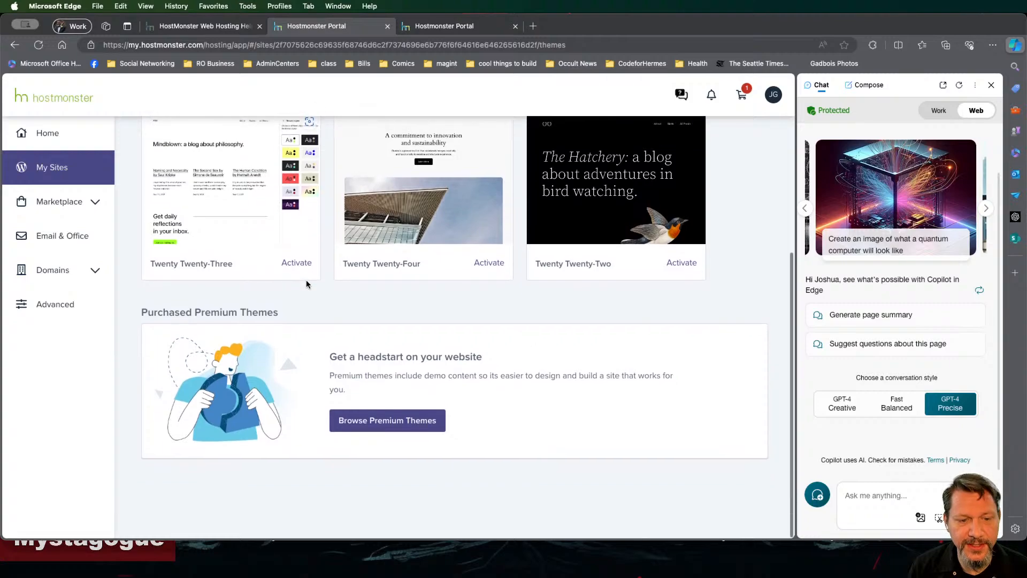
{"action": "scroll", "coordinate": [306, 280], "scroll_direction": "up", "scroll_amount": 2}
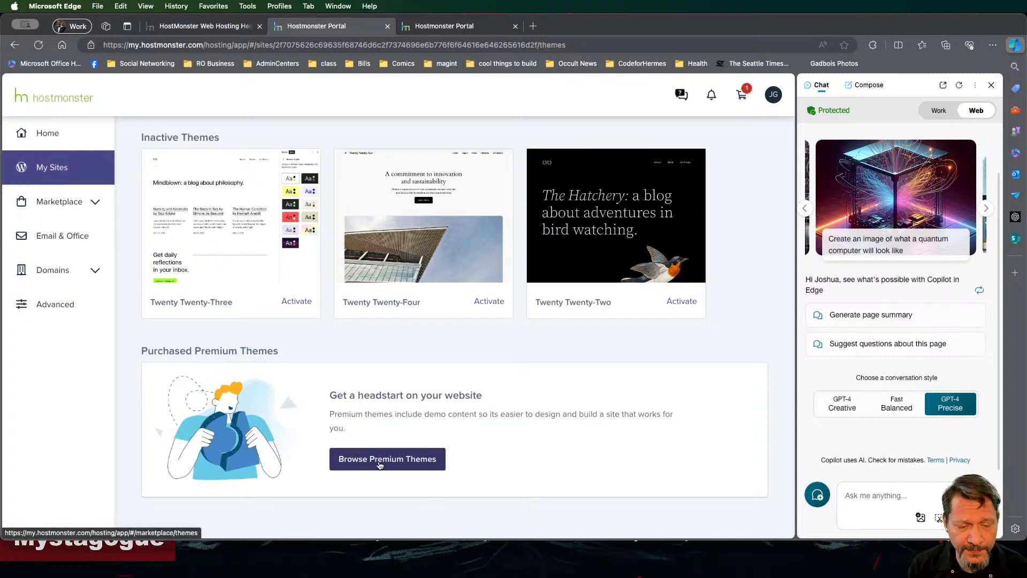
{"action": "scroll", "coordinate": [397, 458], "scroll_direction": "up", "scroll_amount": 5}
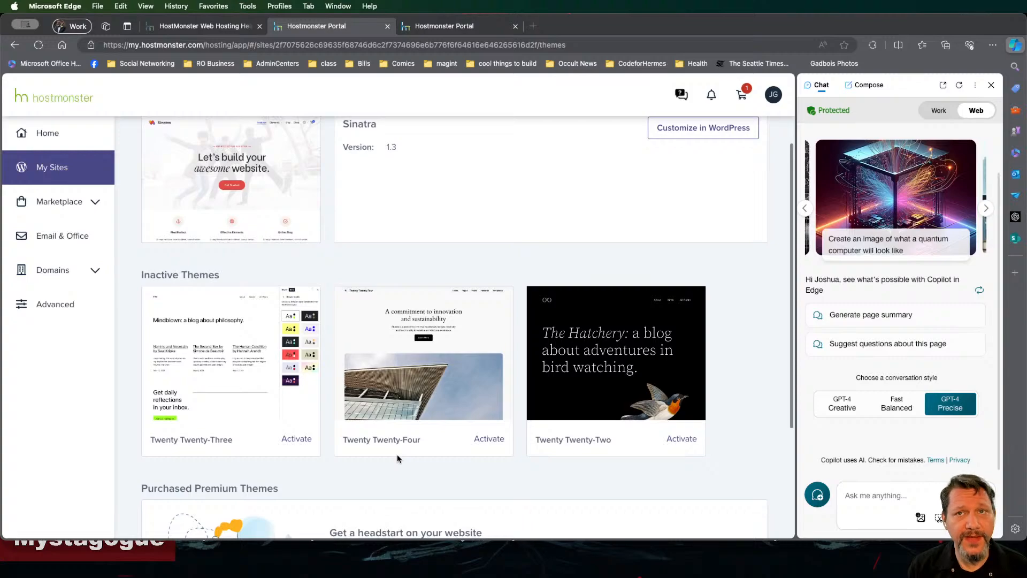
{"action": "scroll", "coordinate": [396, 458], "scroll_direction": "up", "scroll_amount": 3}
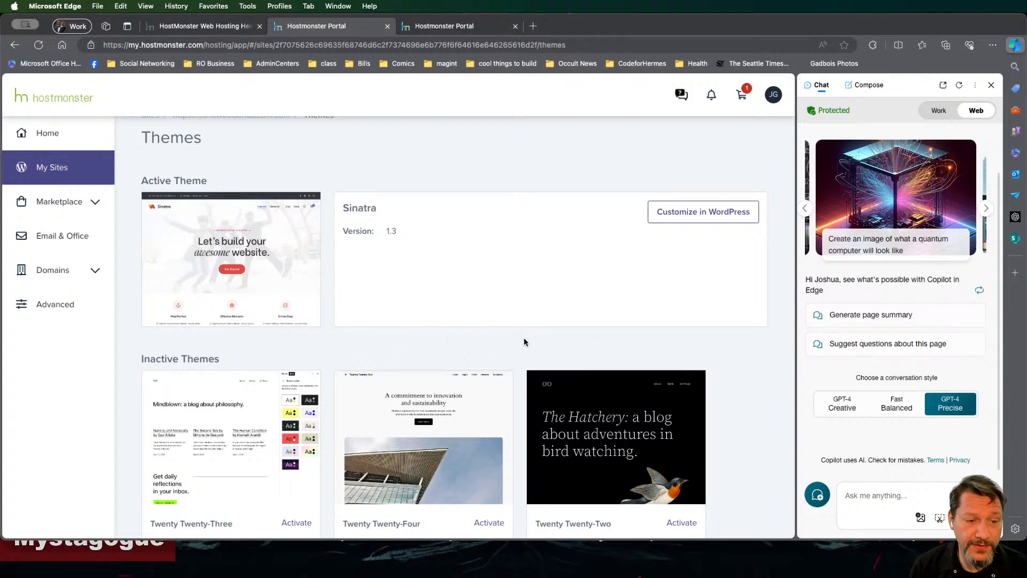
{"action": "scroll", "coordinate": [474, 284], "scroll_direction": "down", "scroll_amount": 5}
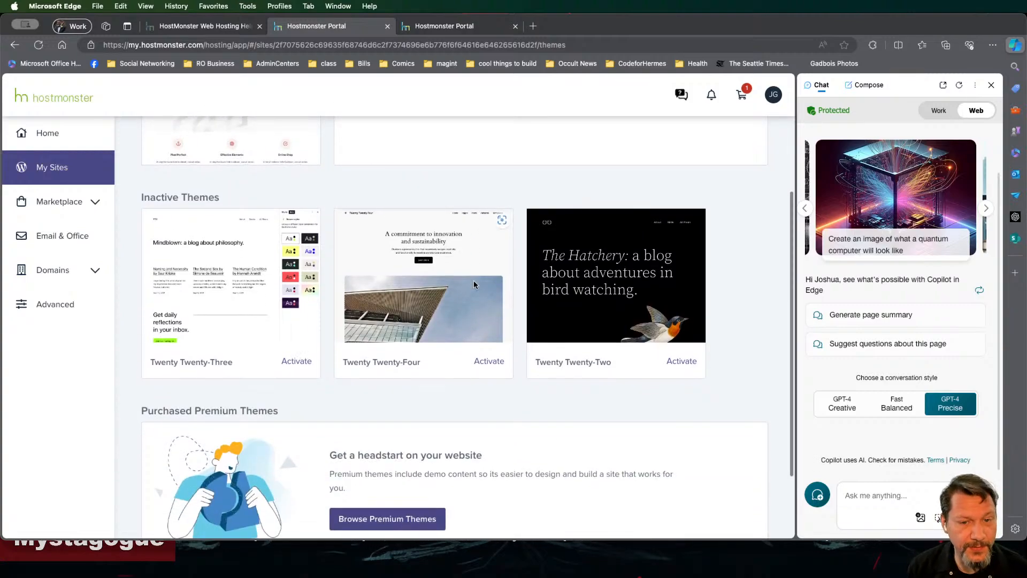
{"action": "scroll", "coordinate": [473, 283], "scroll_direction": "up", "scroll_amount": 3}
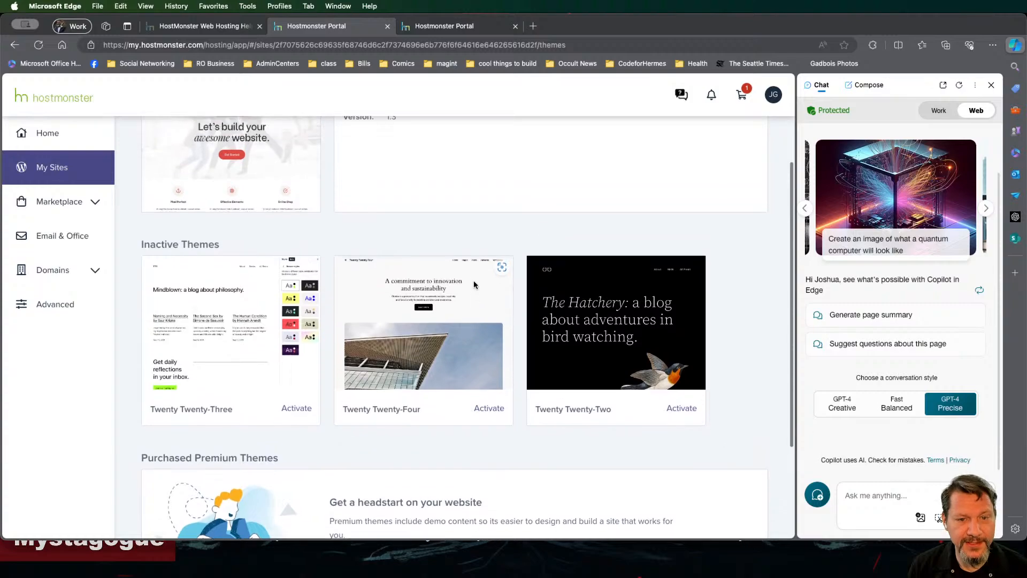
{"action": "scroll", "coordinate": [473, 284], "scroll_direction": "up", "scroll_amount": 1}
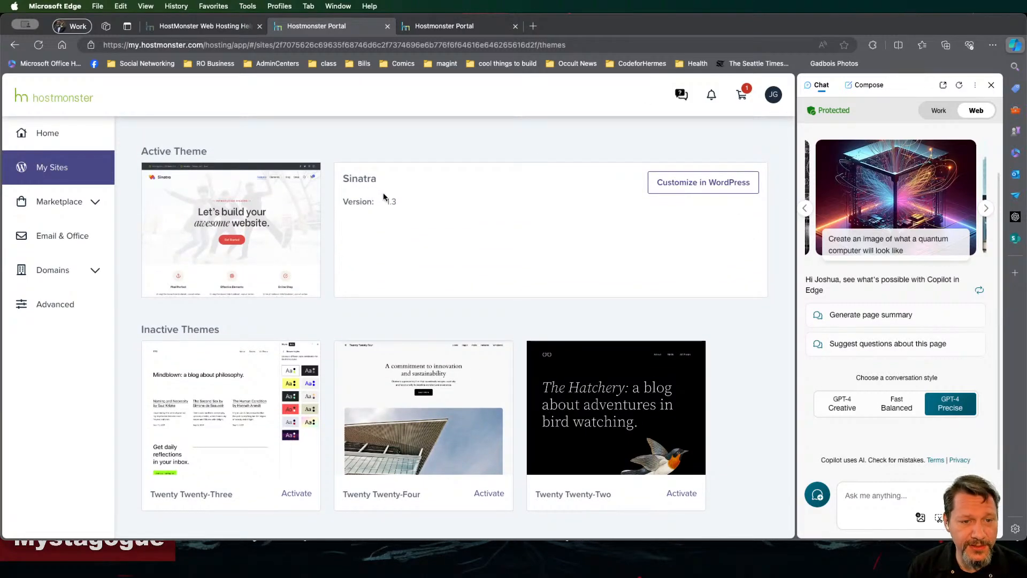
{"action": "scroll", "coordinate": [463, 239], "scroll_direction": "up", "scroll_amount": 2}
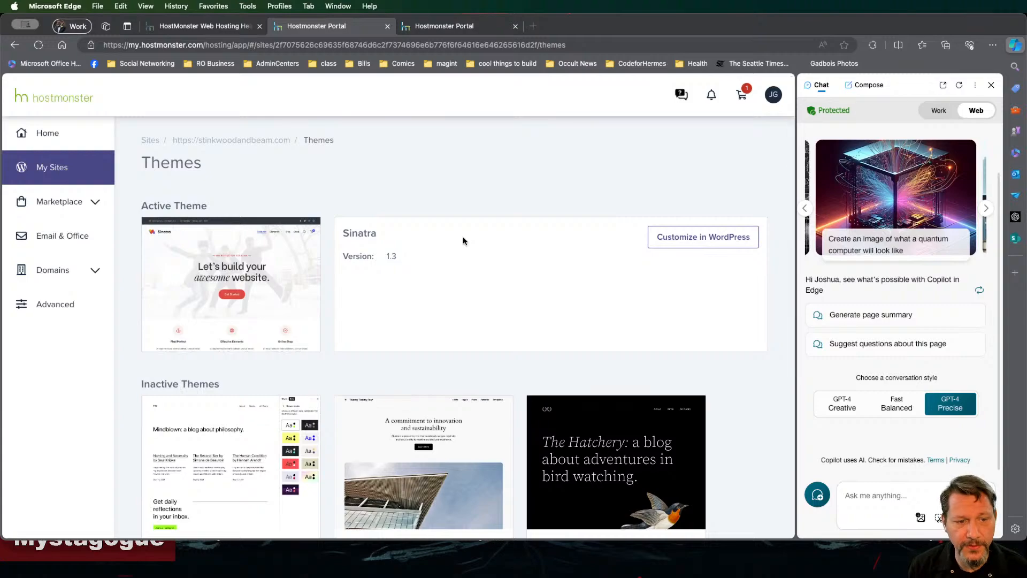
Open the active Sinatra theme of stinkwoodandbeam.com for customization in WordPress
{"action": "scroll", "coordinate": [463, 240], "scroll_direction": "down", "scroll_amount": 5}
{"action": "scroll", "coordinate": [463, 240], "scroll_direction": "up", "scroll_amount": 5}
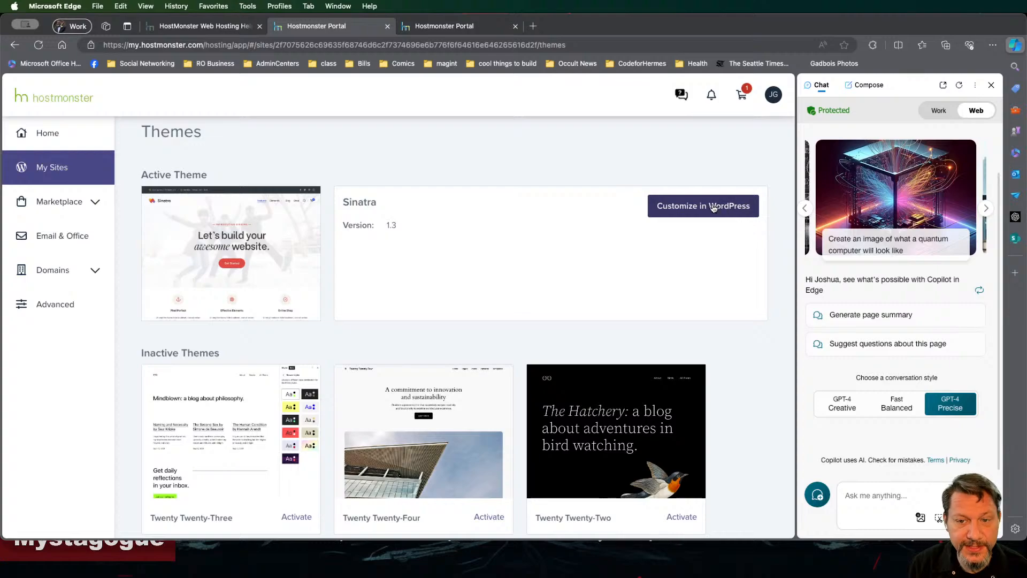
{"action": "left_click", "coordinate": [733, 208]}
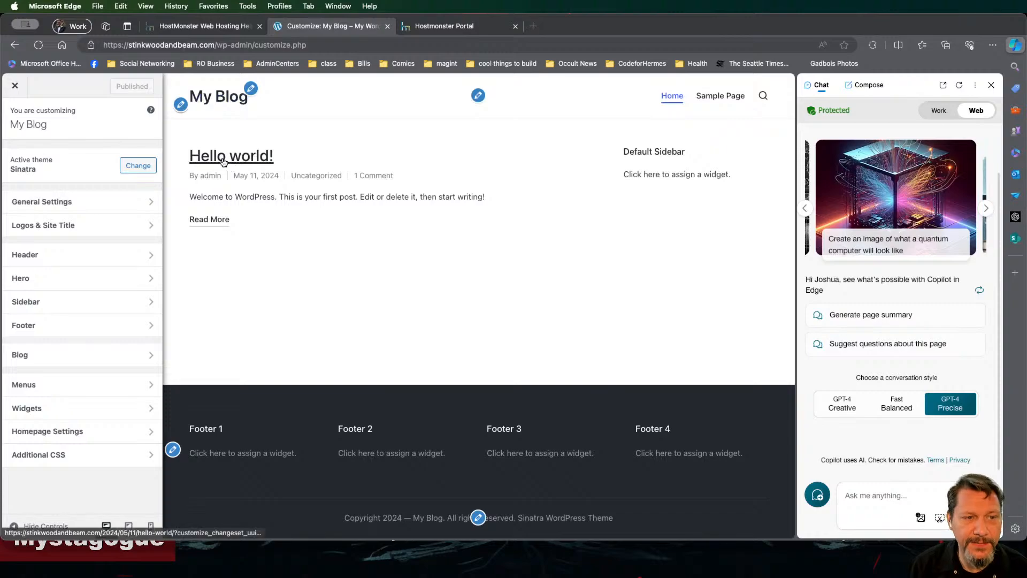
Load the stinkwoodandbeam.com home page in place of the Hostmonster domain purchase page
{"action": "left_click", "coordinate": [489, 29]}
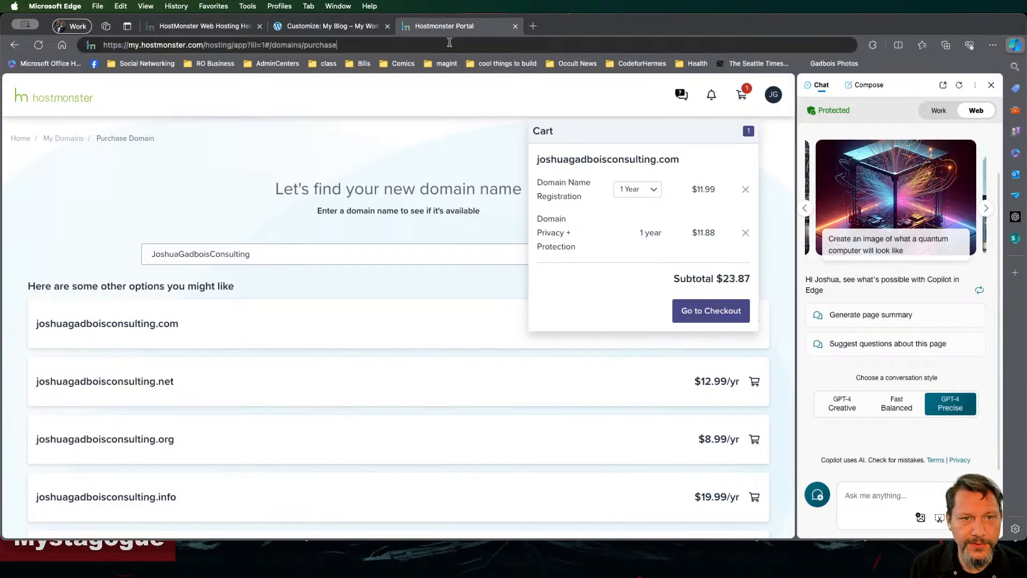
{"action": "left_click", "coordinate": [449, 45]}
{"action": "type", "text": "stinkw"}
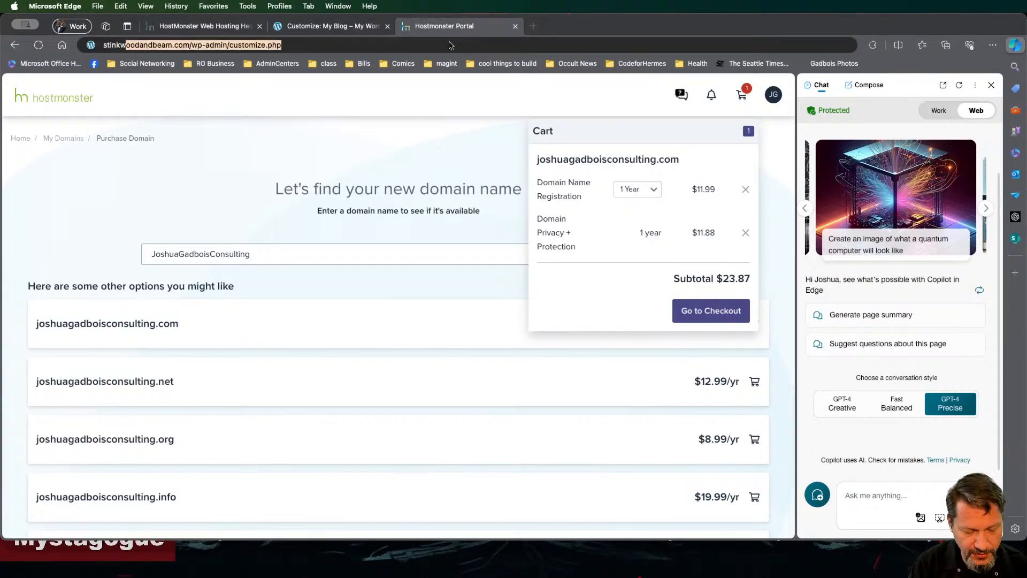
{"action": "type", "text": "oodandbeam.com"}
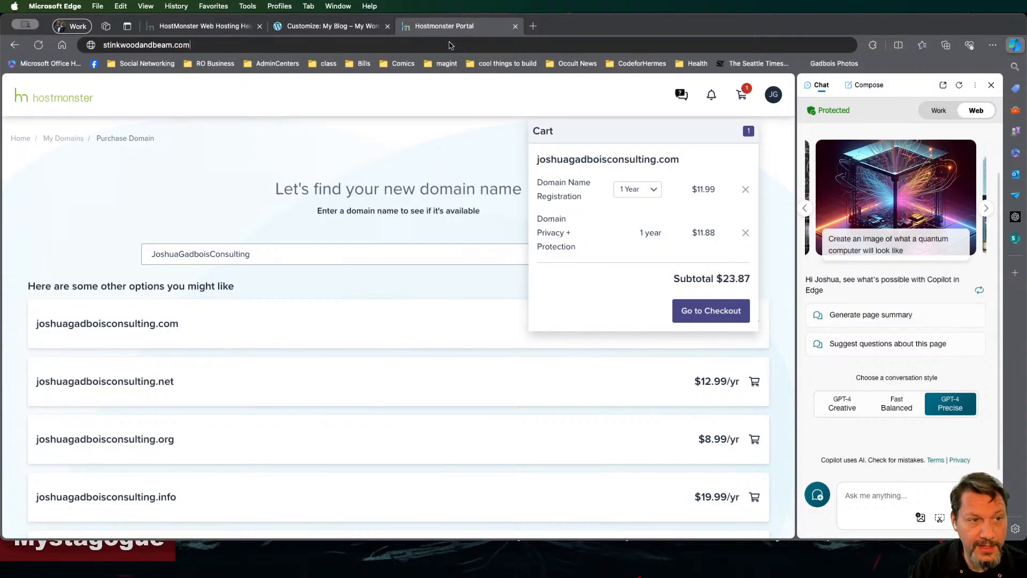
{"action": "key", "text": "Return"}
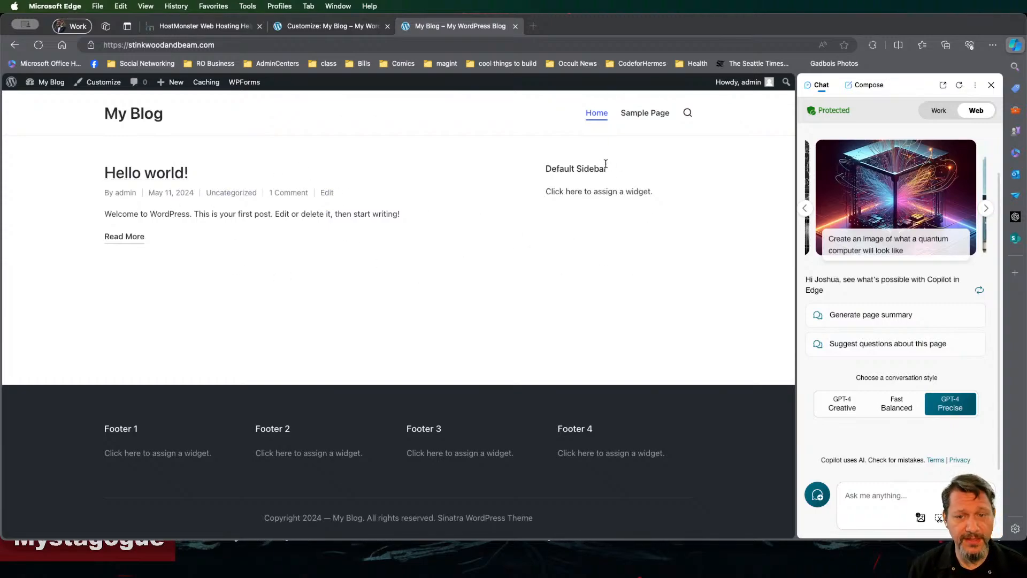
View the Sample Page of the live My Blog site and return to its home page
{"action": "left_click", "coordinate": [597, 120]}
{"action": "left_click", "coordinate": [645, 118]}
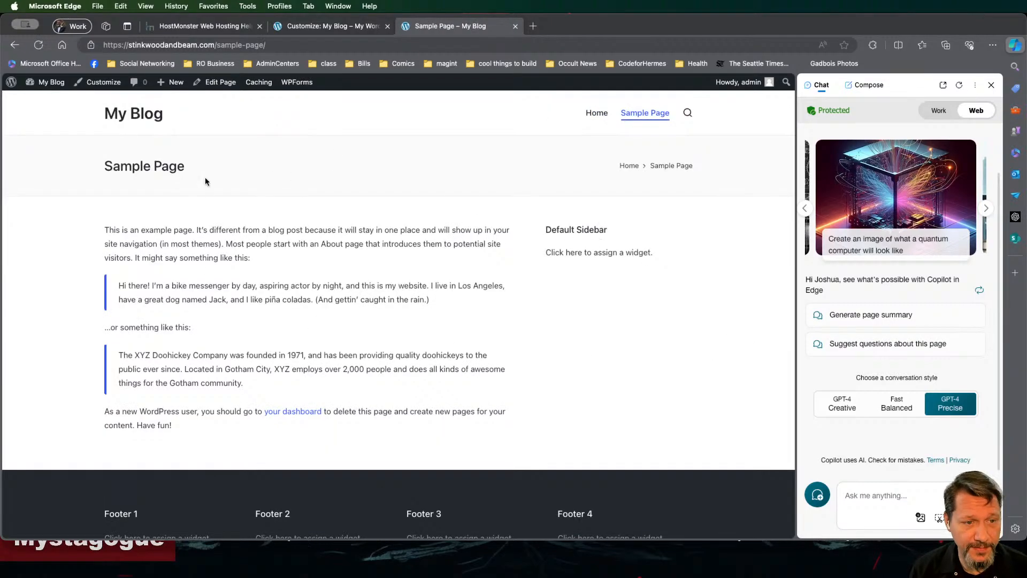
{"action": "left_click", "coordinate": [121, 116]}
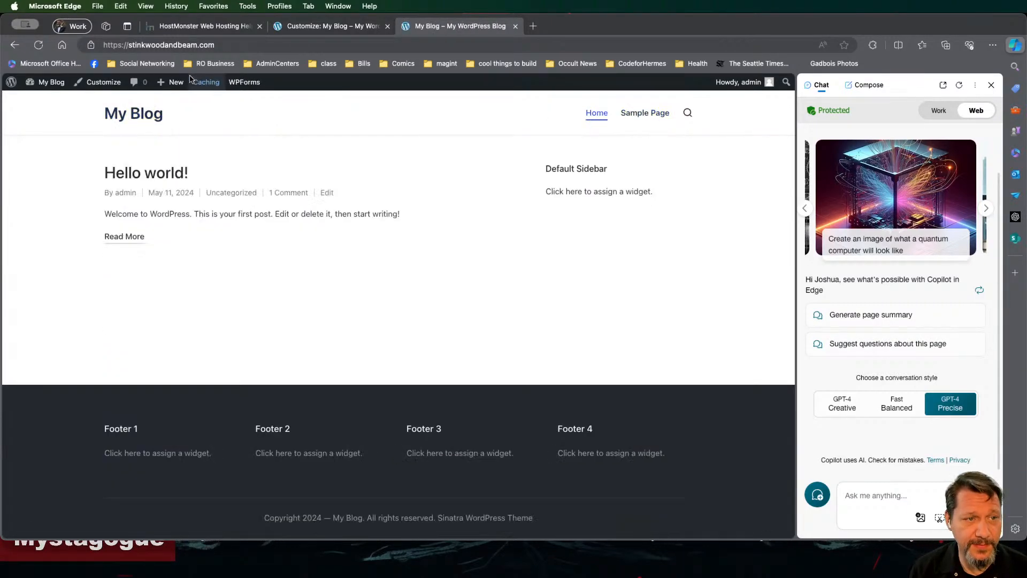
In the WordPress customizer, make the homepage a static page using Sample Page, leave the posts page unselected, and publish the change
{"action": "left_click", "coordinate": [304, 29]}
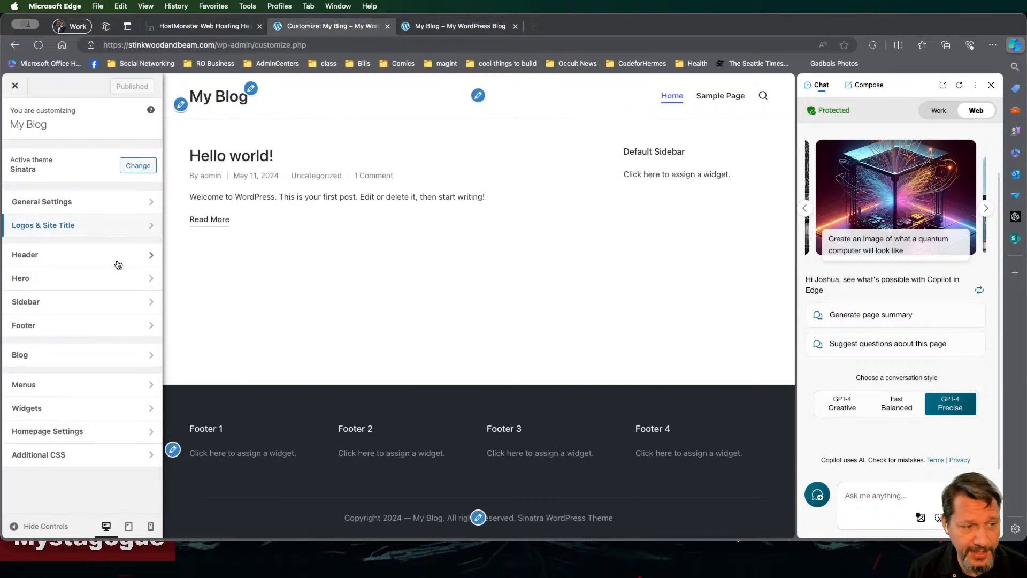
{"action": "left_click", "coordinate": [91, 437]}
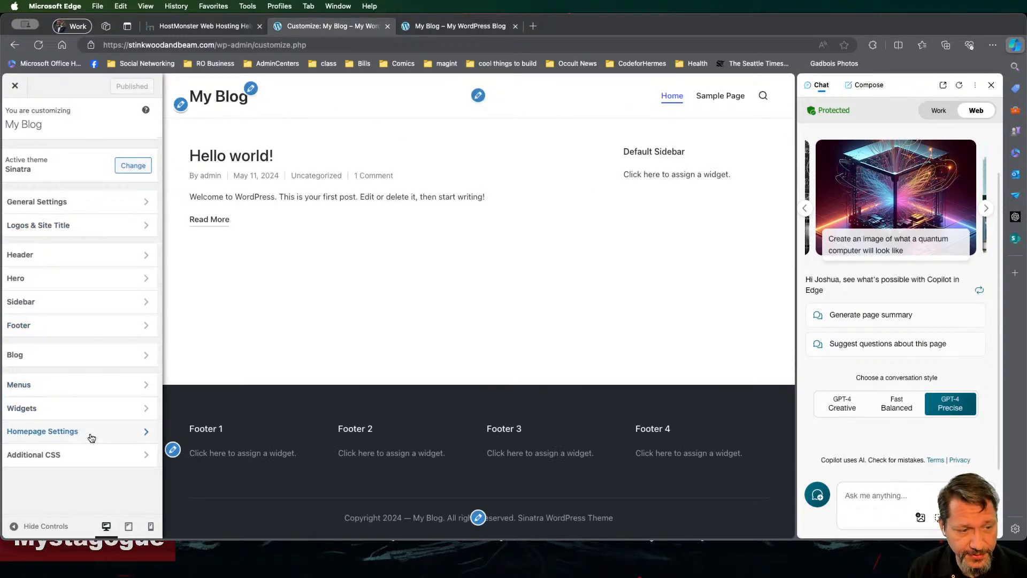
{"action": "left_click", "coordinate": [14, 266]}
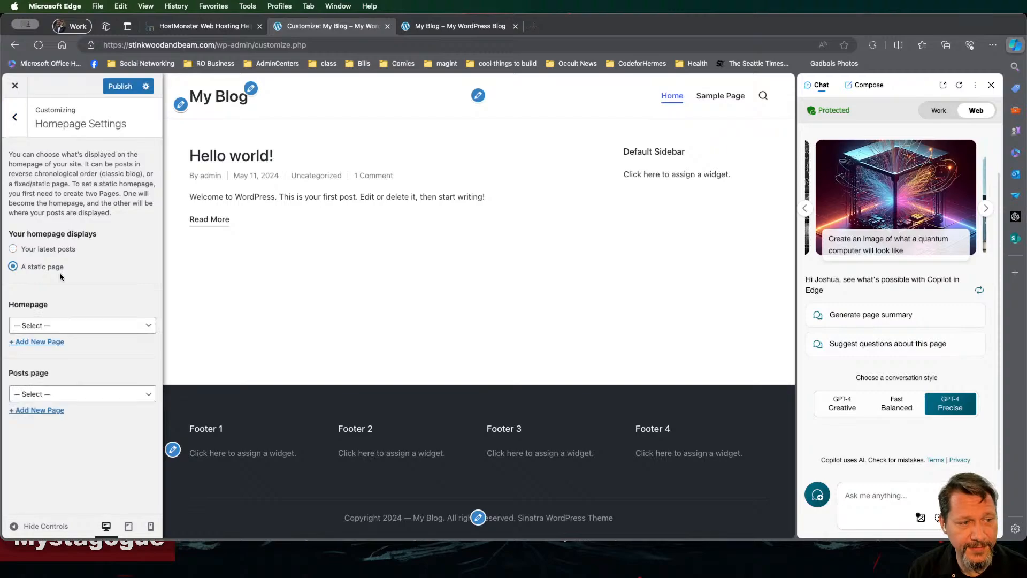
{"action": "left_click", "coordinate": [120, 327]}
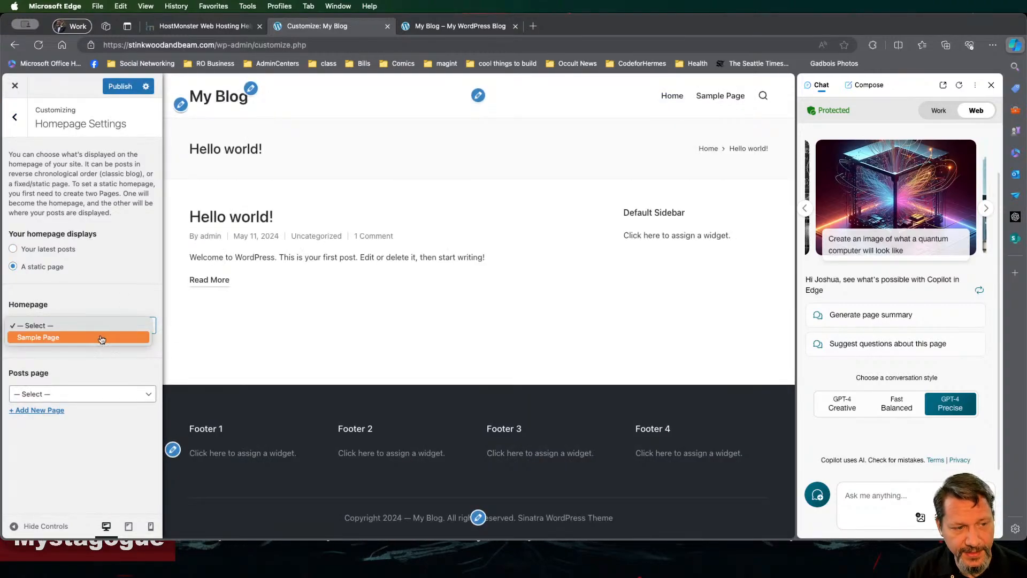
{"action": "left_click", "coordinate": [101, 337]}
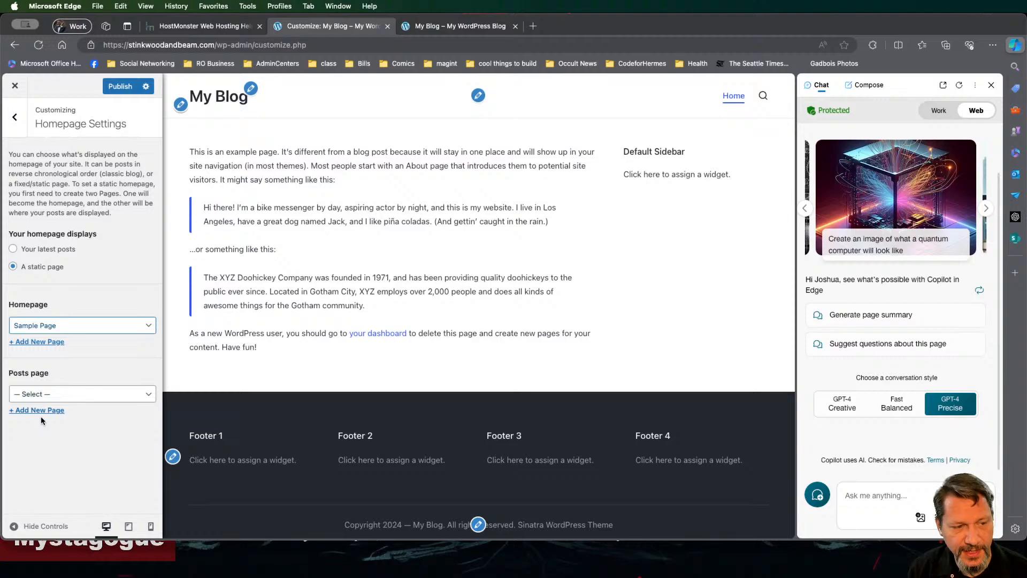
{"action": "left_click", "coordinate": [54, 398]}
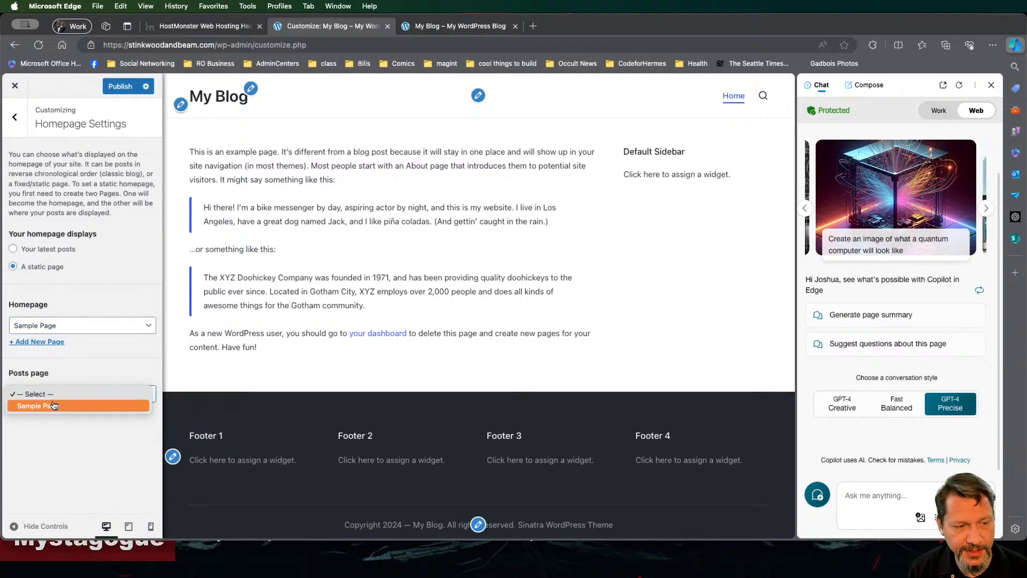
{"action": "left_click", "coordinate": [69, 365]}
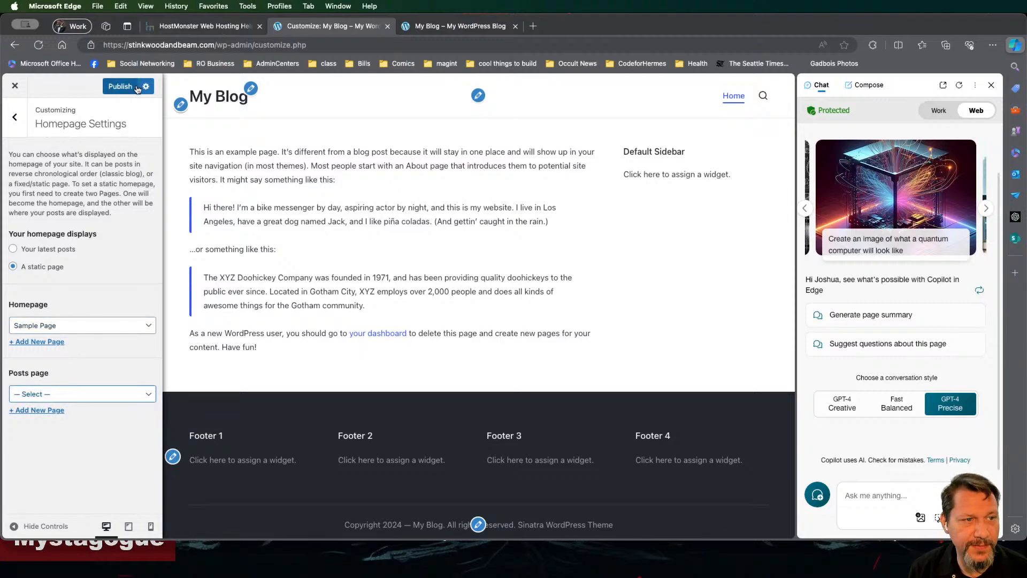
{"action": "left_click", "coordinate": [120, 87]}
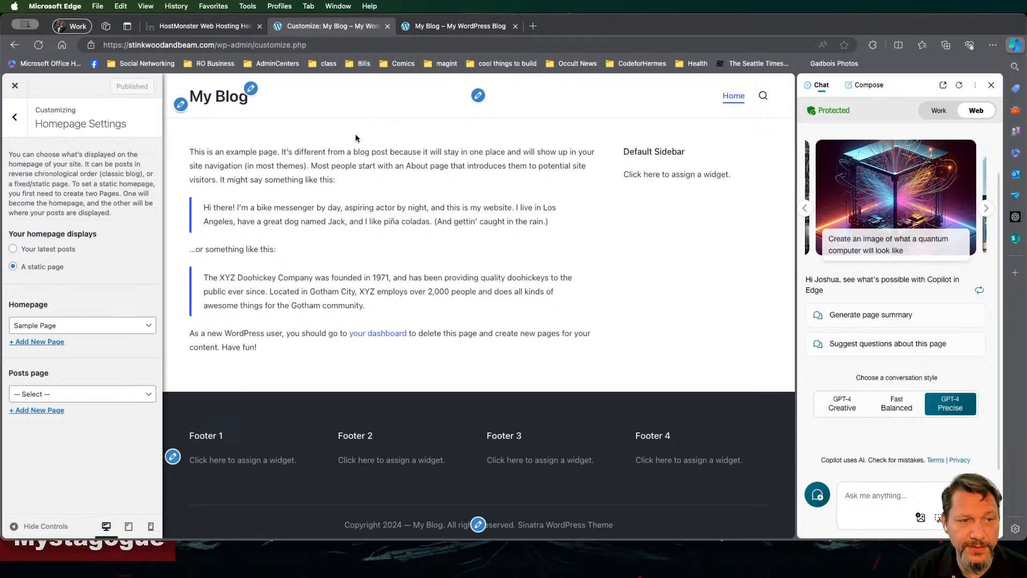
Reload the live stinkwoodandbeam.com site to check the published homepage, and return to the customizer
{"action": "left_click", "coordinate": [440, 30]}
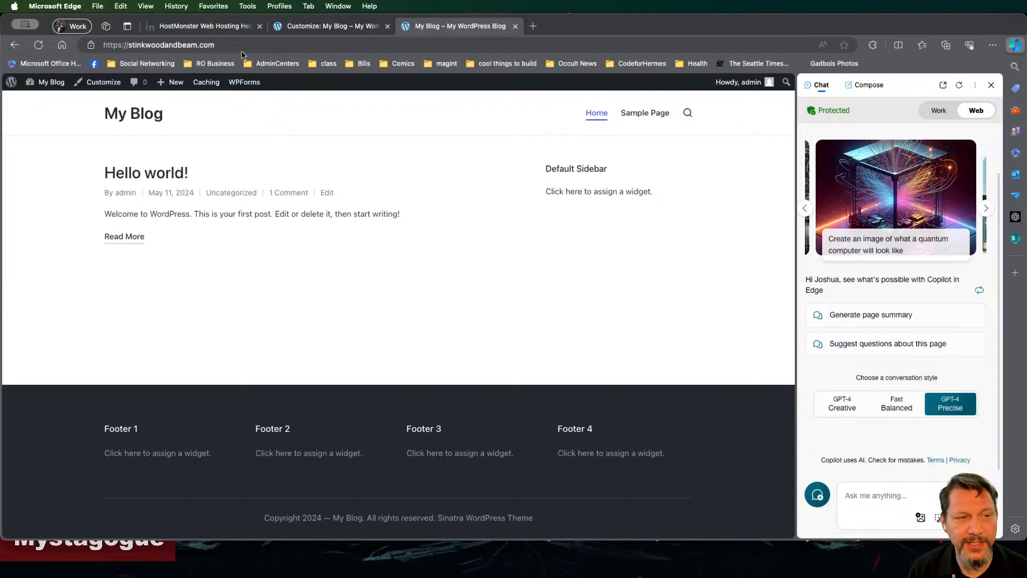
{"action": "left_click", "coordinate": [38, 45]}
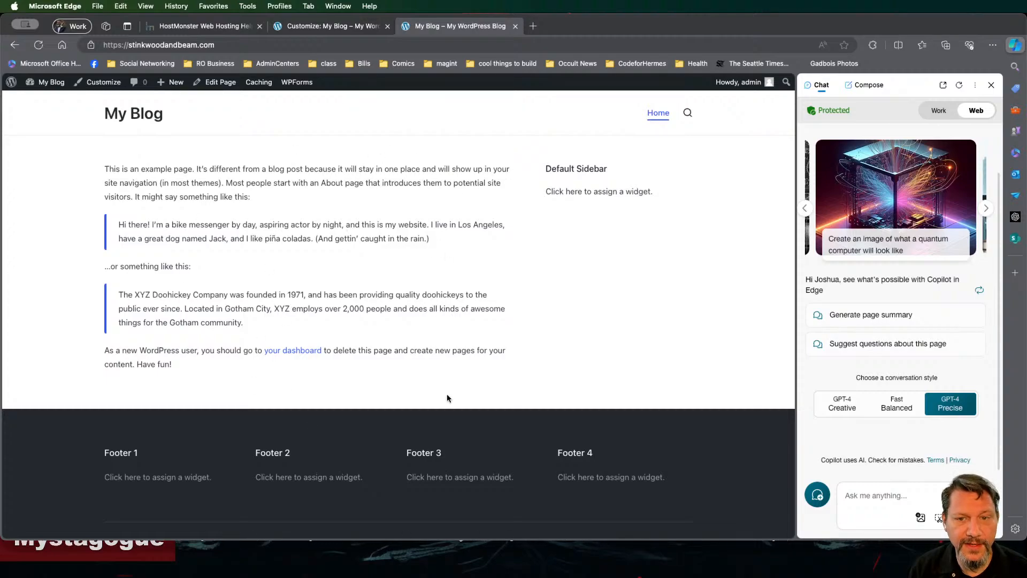
{"action": "left_click", "coordinate": [324, 31]}
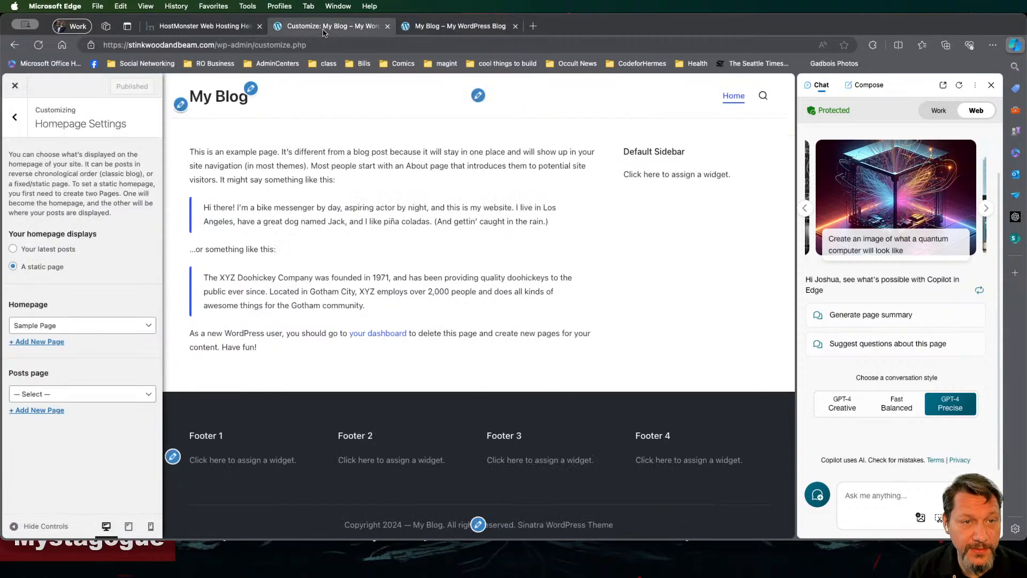
Set the site layout in the theme's general settings to Full Width: Stretched
{"action": "left_click", "coordinate": [17, 117]}
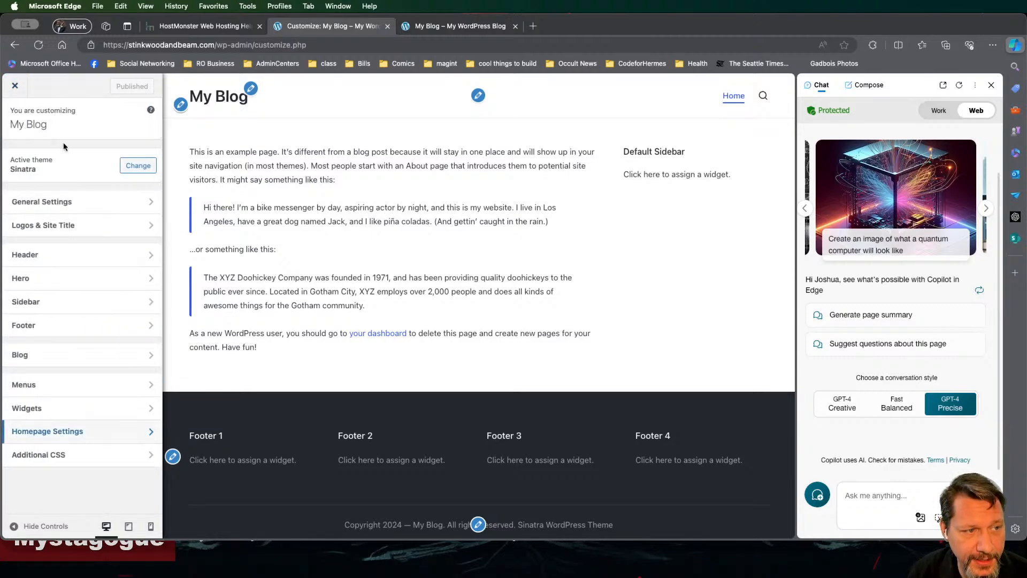
{"action": "left_click", "coordinate": [100, 207]}
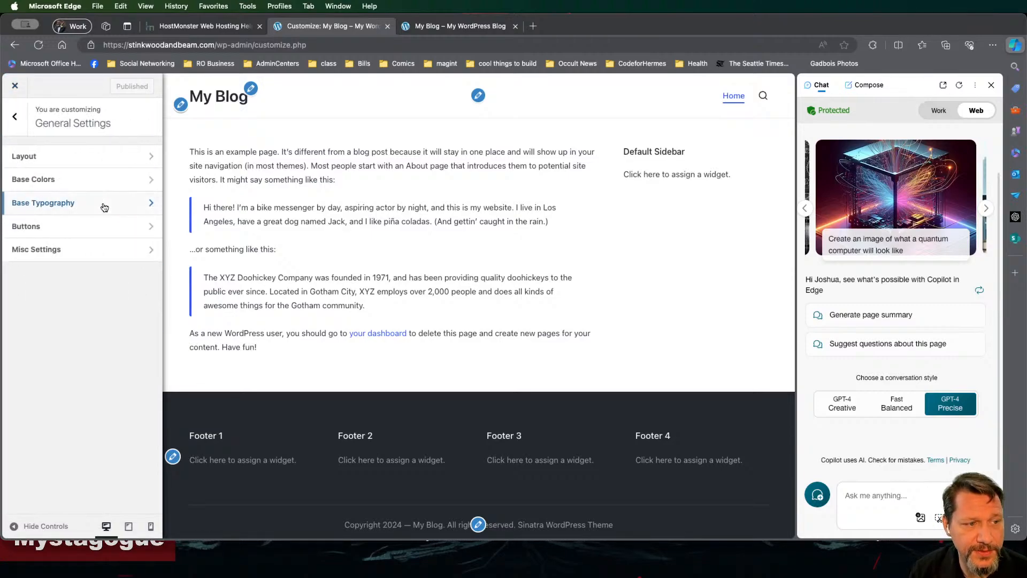
{"action": "left_click", "coordinate": [87, 161]}
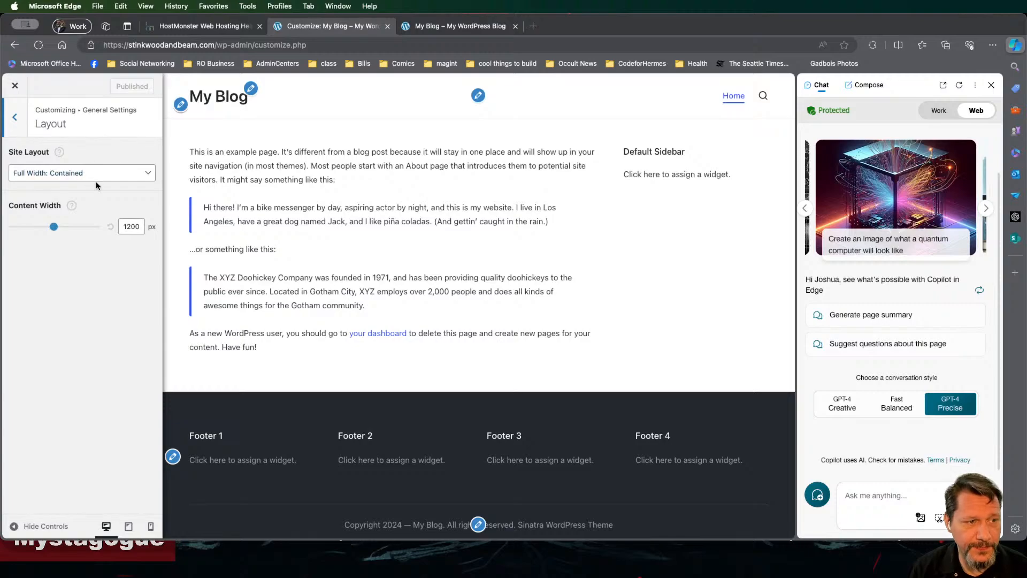
{"action": "left_click", "coordinate": [99, 173]}
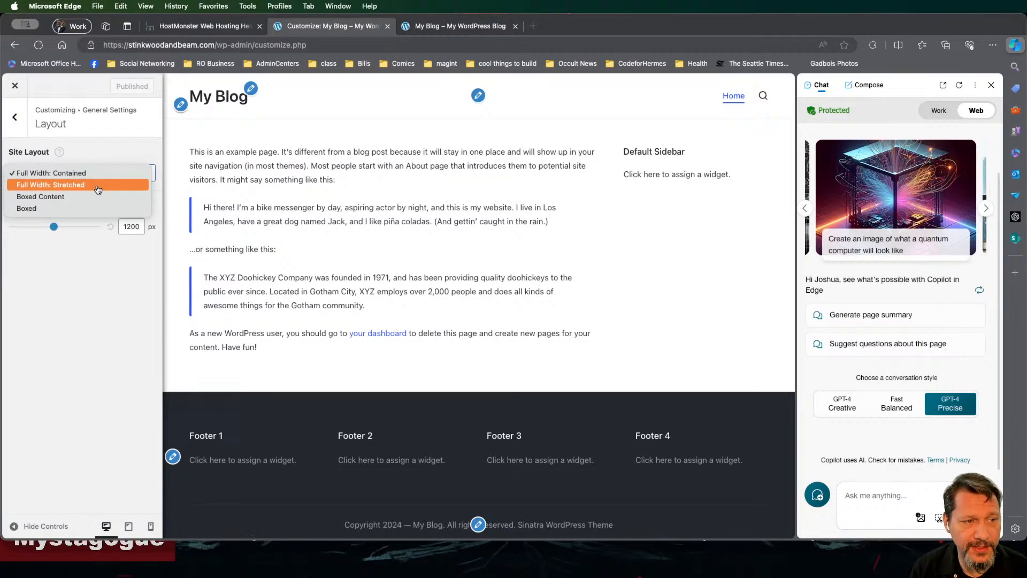
{"action": "left_click", "coordinate": [97, 189]}
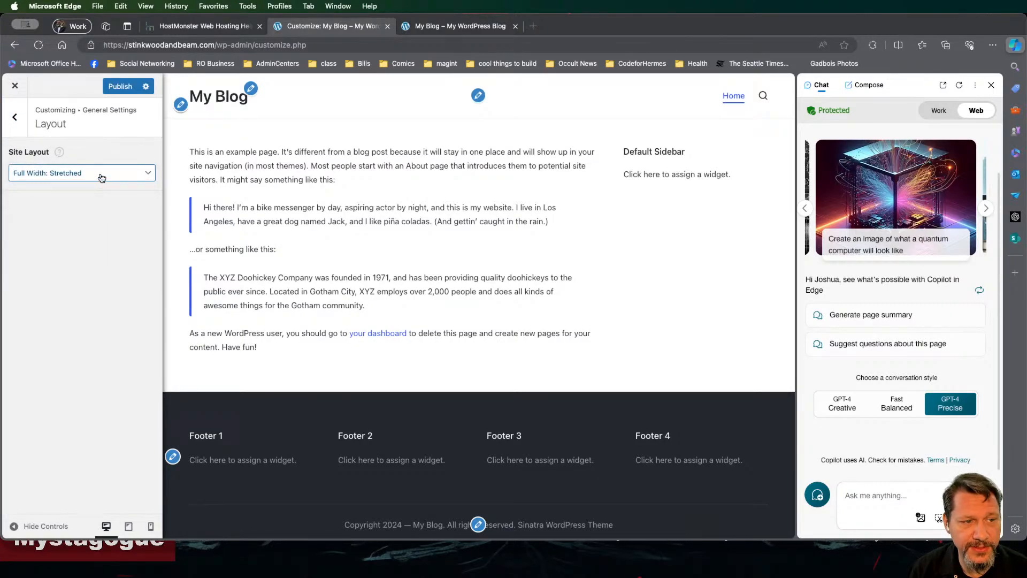
Try the Boxed Content and Boxed site layouts in the preview, and go back to Full Width: Stretched
{"action": "left_click", "coordinate": [107, 172]}
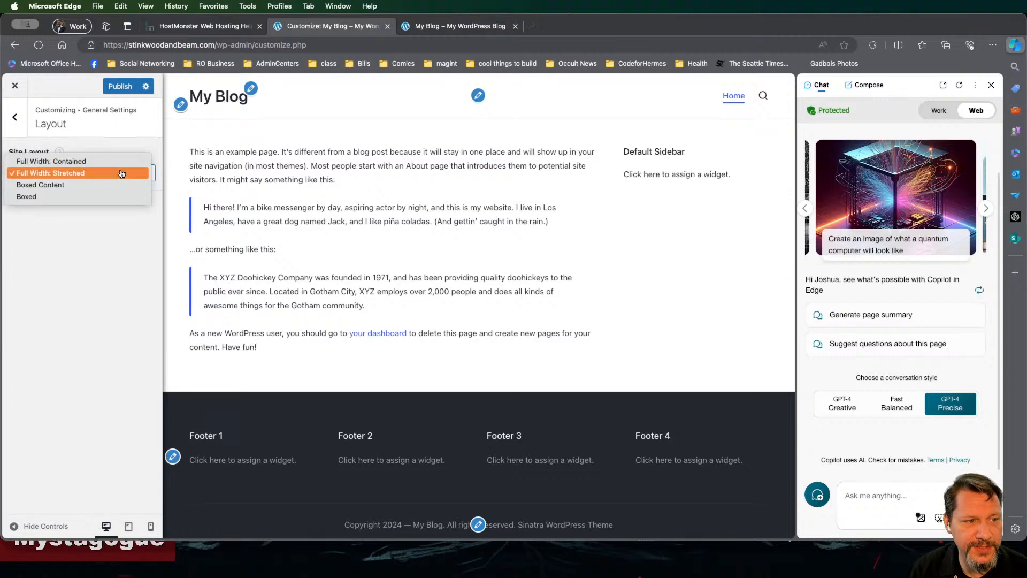
{"action": "left_click", "coordinate": [104, 185]}
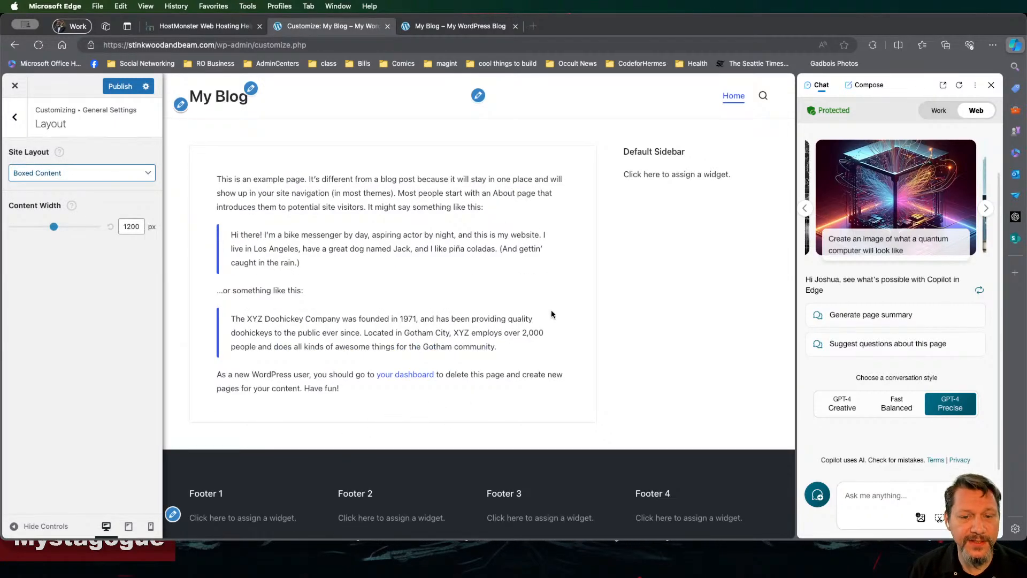
{"action": "left_click", "coordinate": [105, 173]}
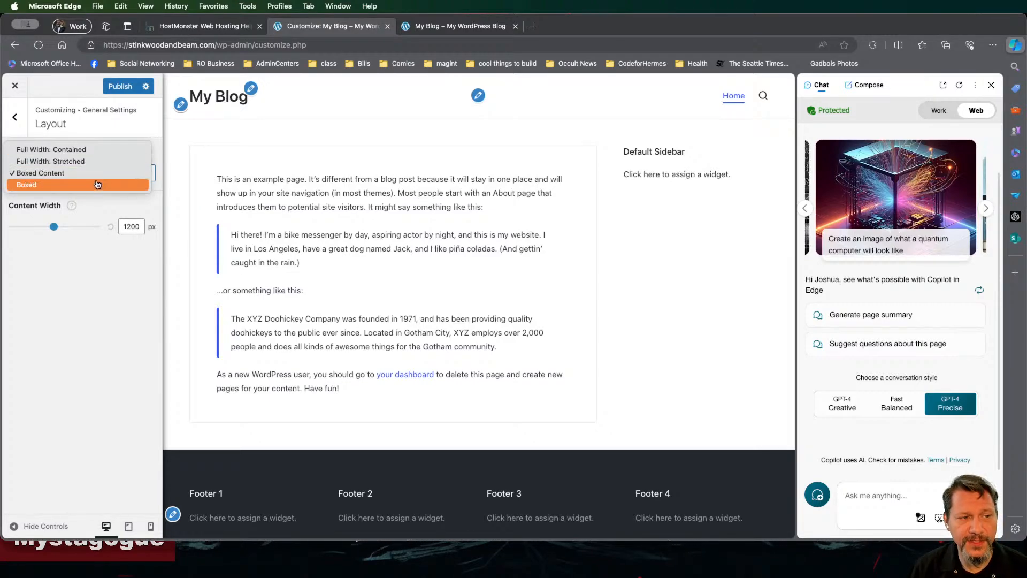
{"action": "left_click", "coordinate": [98, 184]}
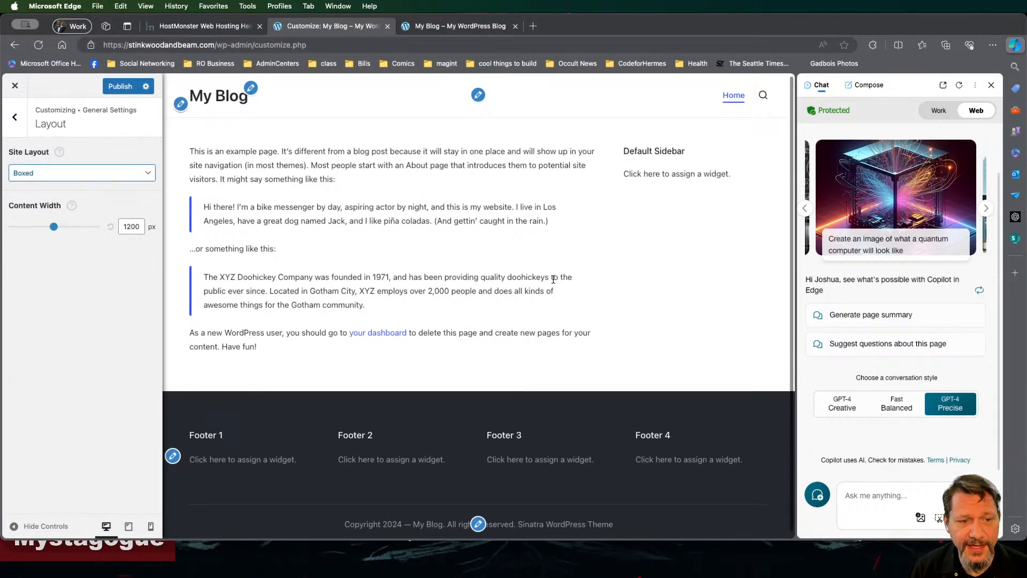
{"action": "left_click", "coordinate": [140, 174]}
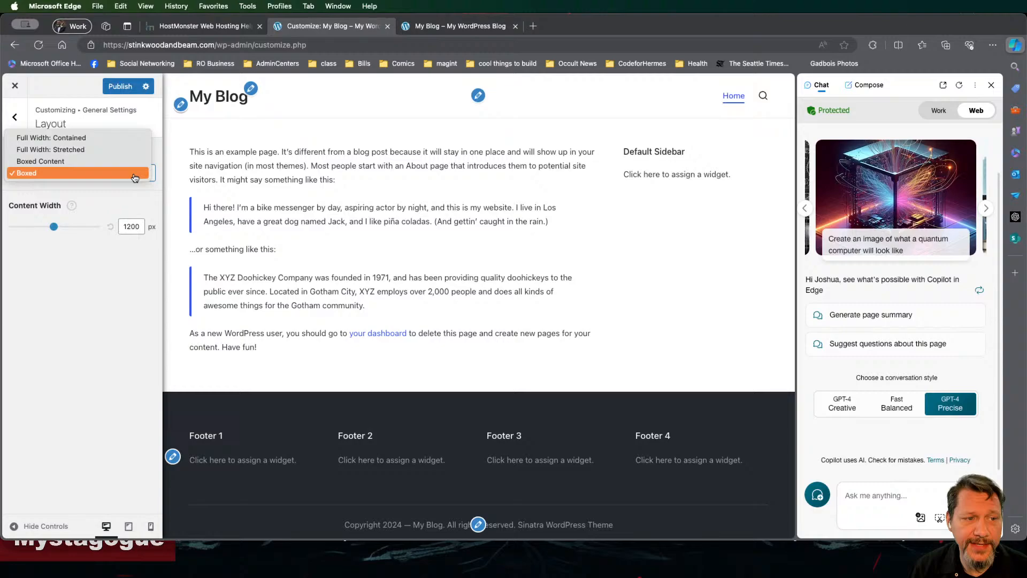
{"action": "left_click", "coordinate": [86, 151]}
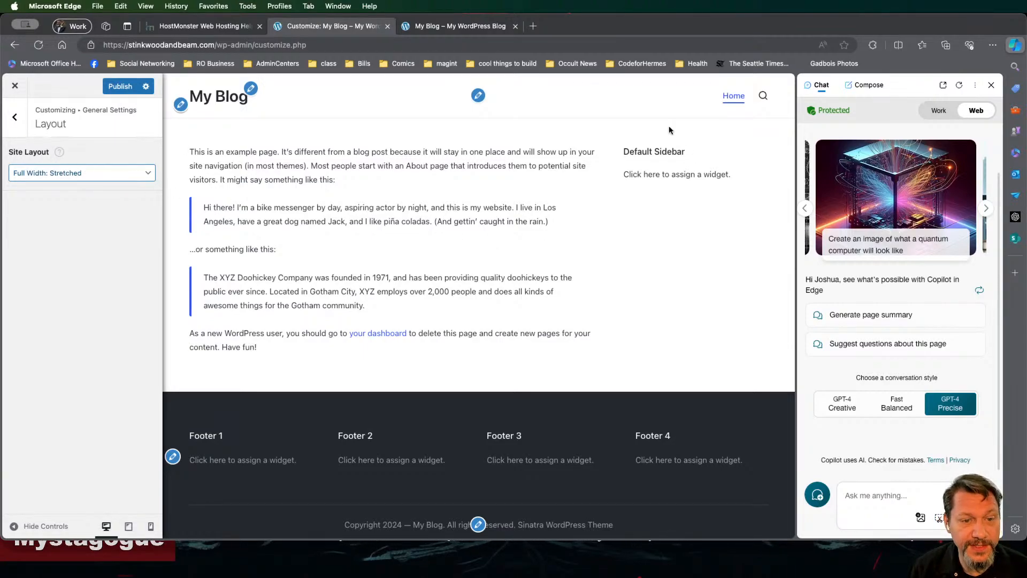
Change the accent color in the theme's base colors to red
{"action": "left_click", "coordinate": [15, 116]}
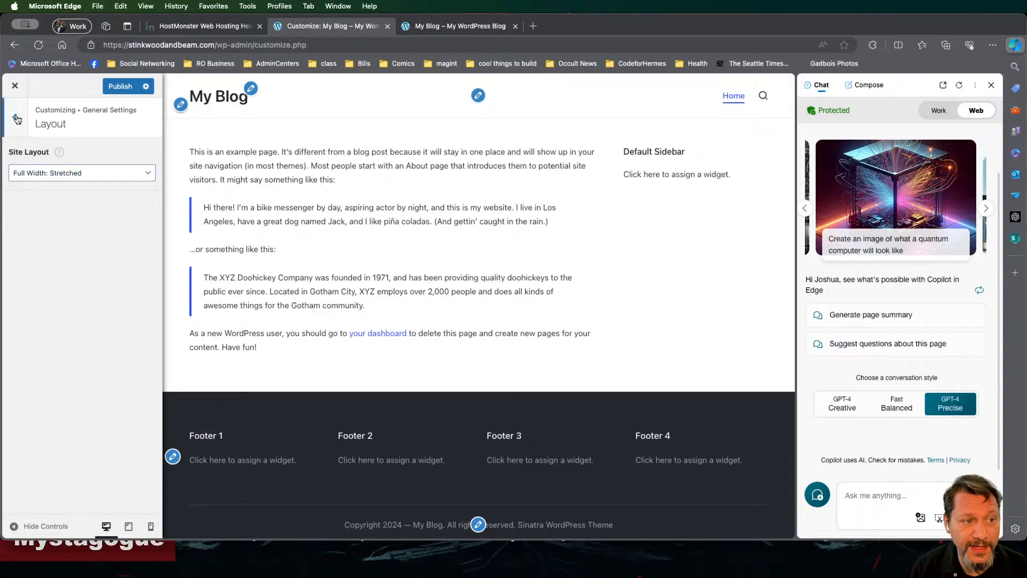
{"action": "left_click", "coordinate": [98, 179]}
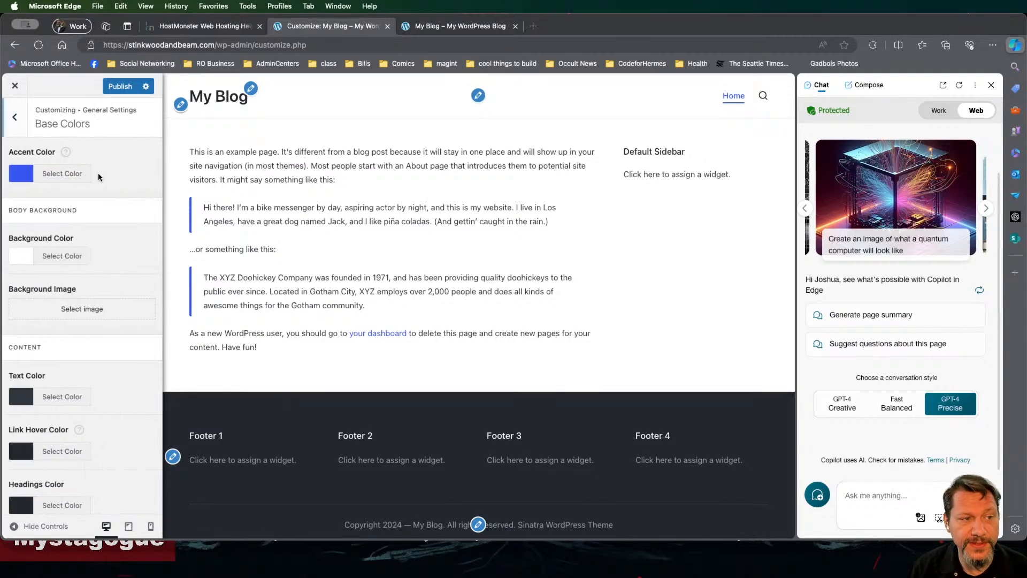
{"action": "left_click", "coordinate": [58, 174]}
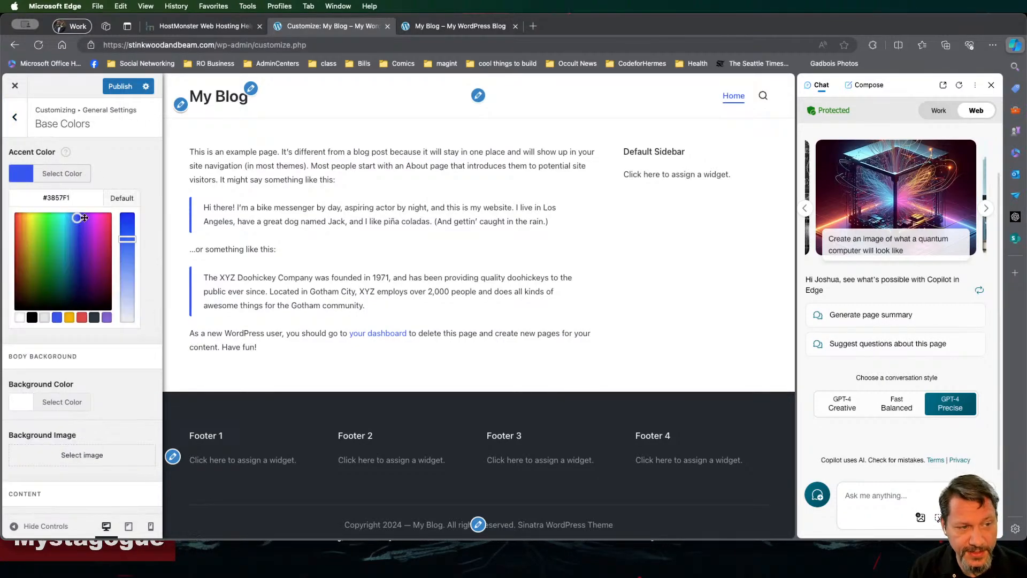
{"action": "left_click_drag", "start_coordinate": [34, 258], "coordinate": [10, 227]}
{"action": "left_click", "coordinate": [98, 139]}
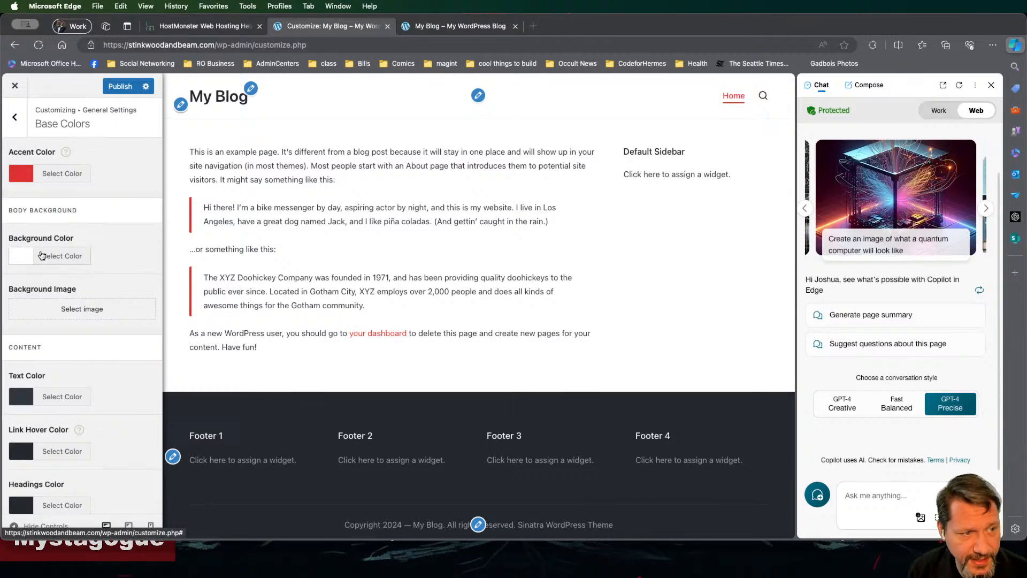
Start uploading a body background image and browse to the occultmoney folder in OneDrive's Pictures folder
{"action": "left_click", "coordinate": [86, 309]}
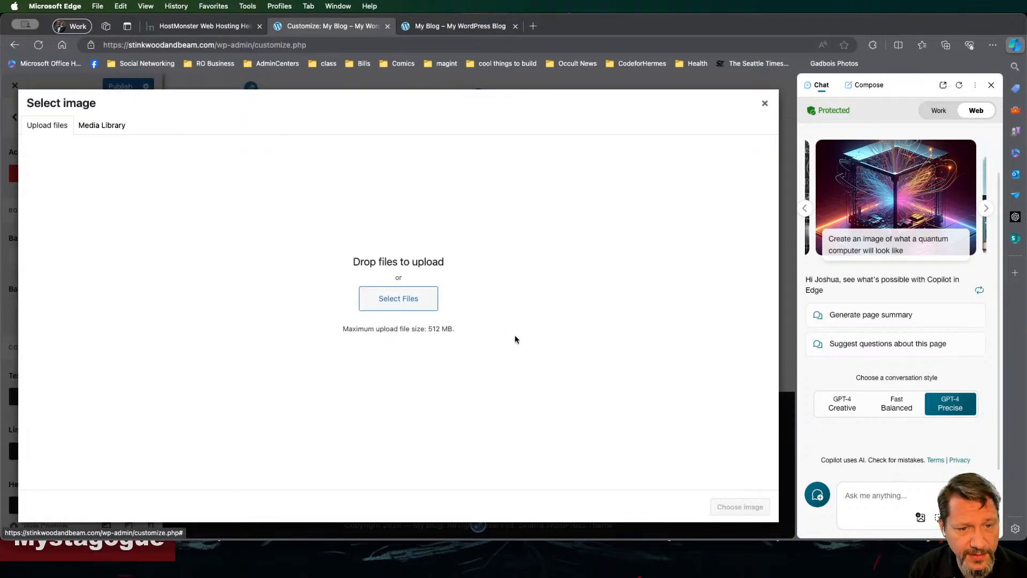
{"action": "left_click", "coordinate": [431, 300]}
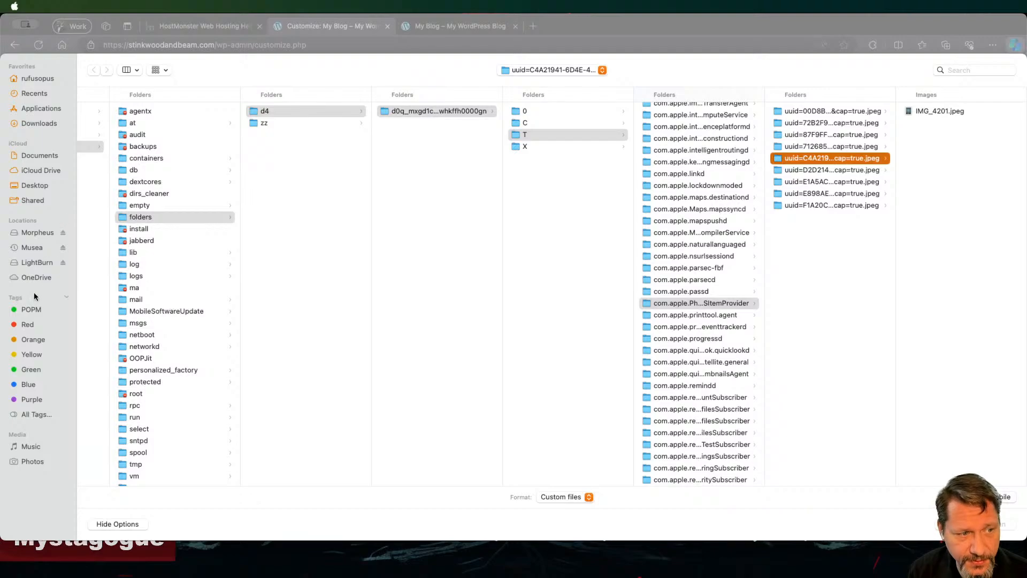
{"action": "left_click", "coordinate": [31, 277]}
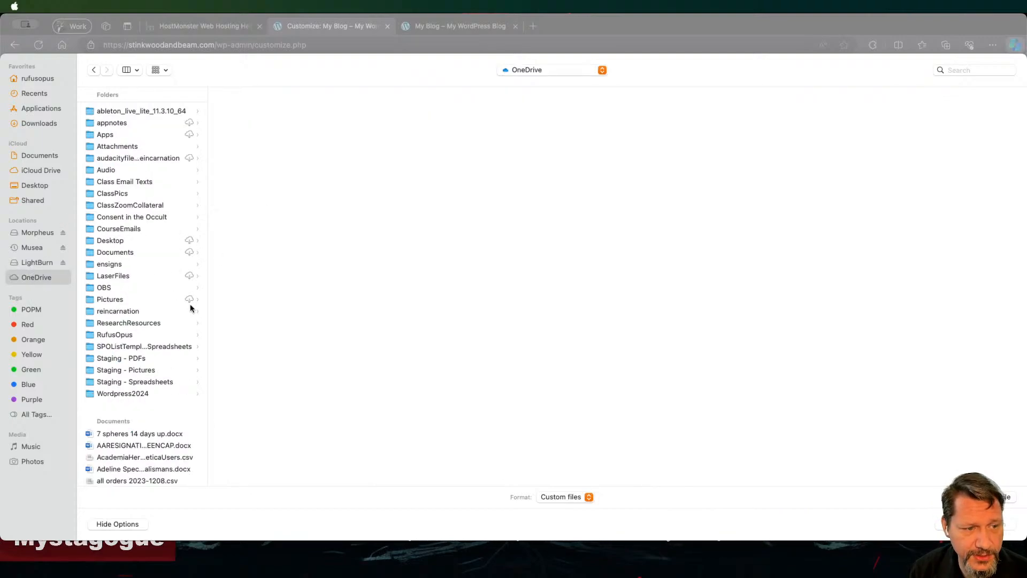
{"action": "left_click", "coordinate": [103, 299]}
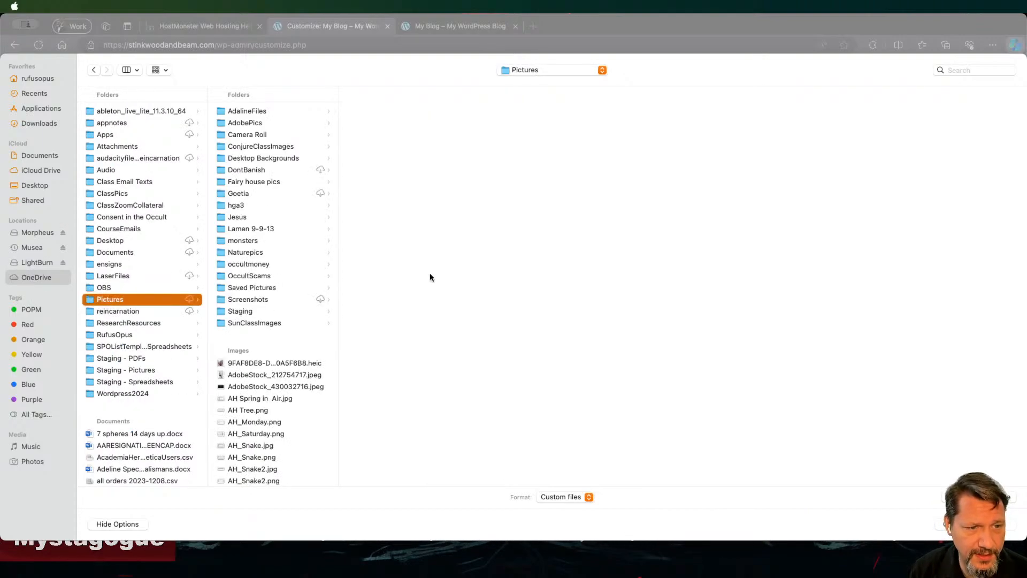
{"action": "left_click", "coordinate": [264, 269]}
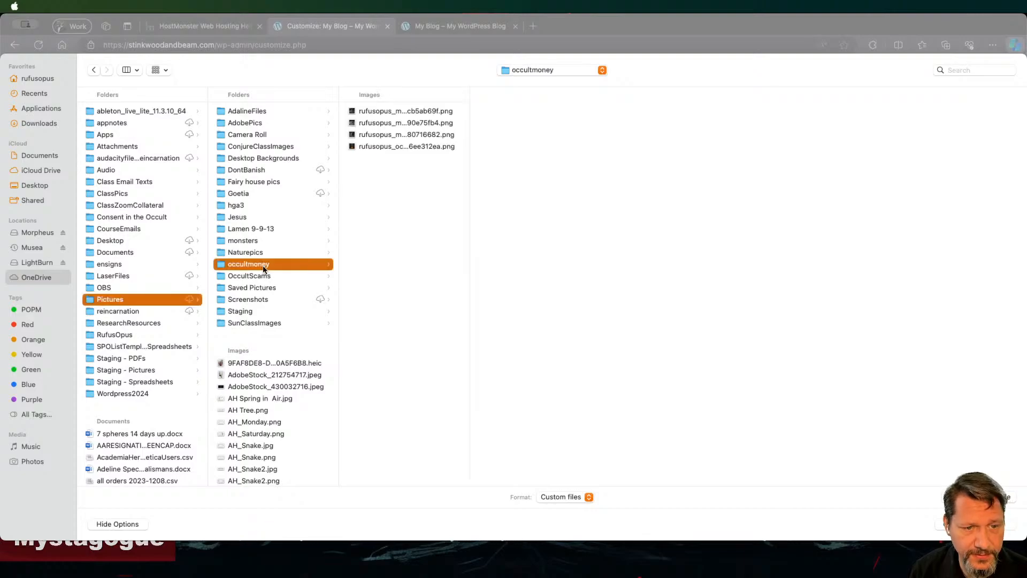
Preview the images in the occultmoney folder, upload the dollar-bill pyramid image ending in 90e75fb4.png, and set it as the body background
{"action": "left_click", "coordinate": [405, 111]}
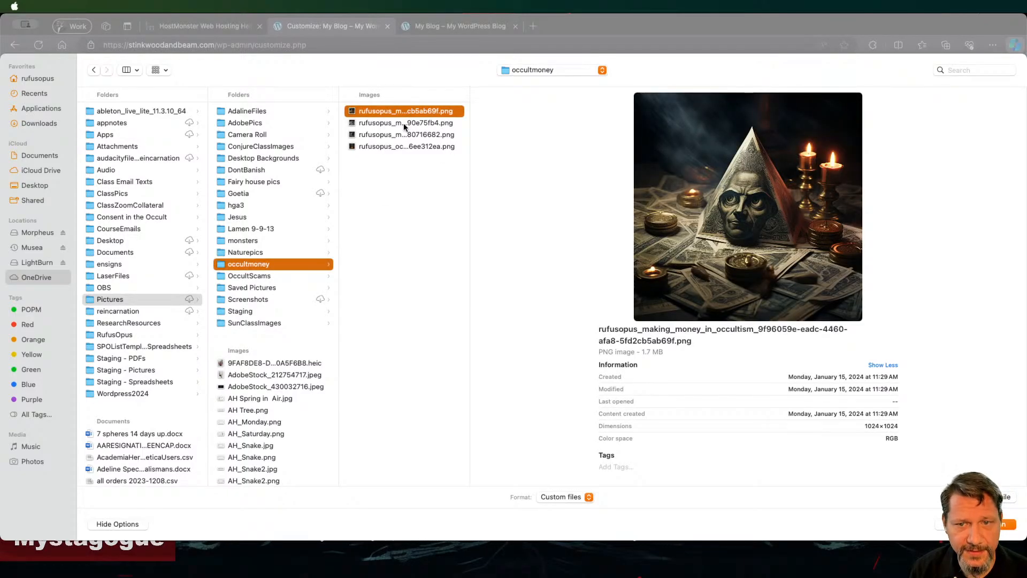
{"action": "left_click", "coordinate": [405, 124]}
{"action": "left_click", "coordinate": [401, 135]}
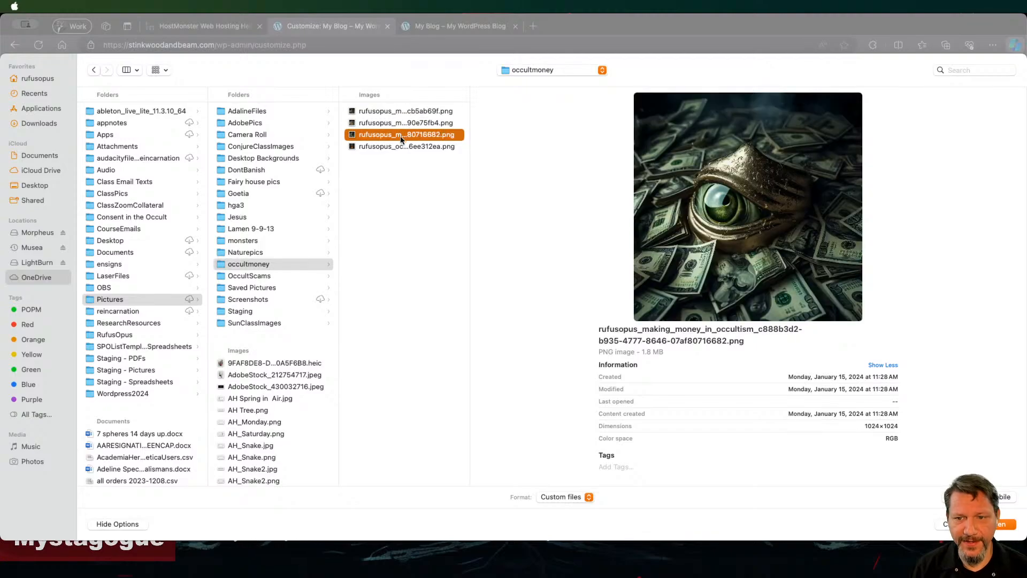
{"action": "left_click", "coordinate": [398, 146]}
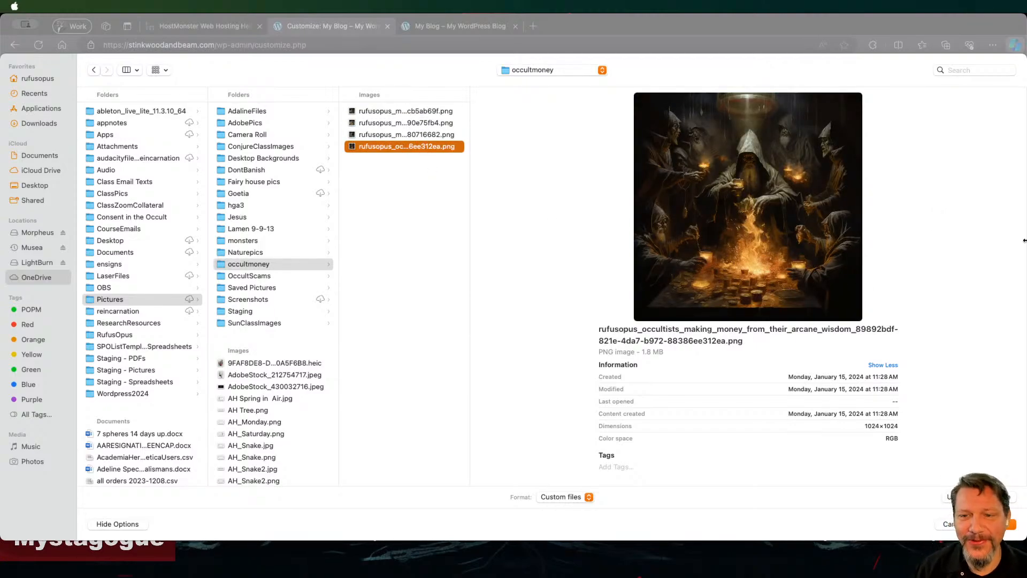
{"action": "left_click", "coordinate": [426, 138]}
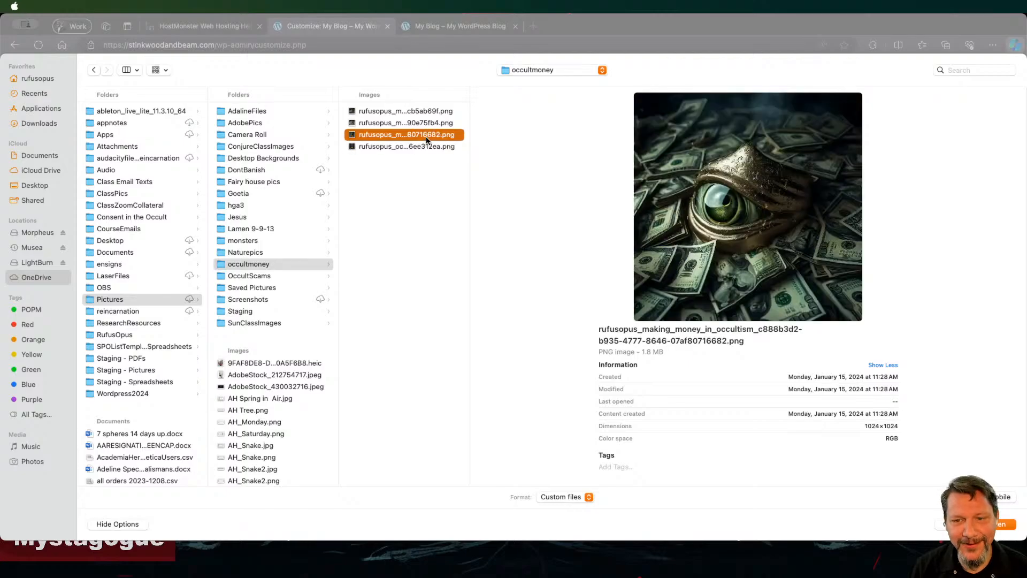
{"action": "left_click", "coordinate": [426, 123]}
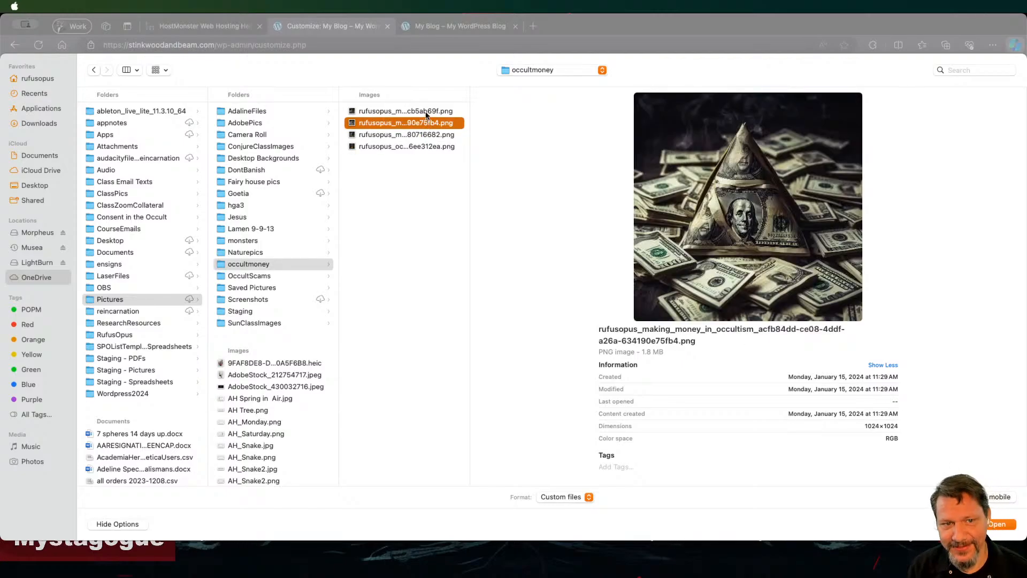
{"action": "left_click", "coordinate": [997, 523]}
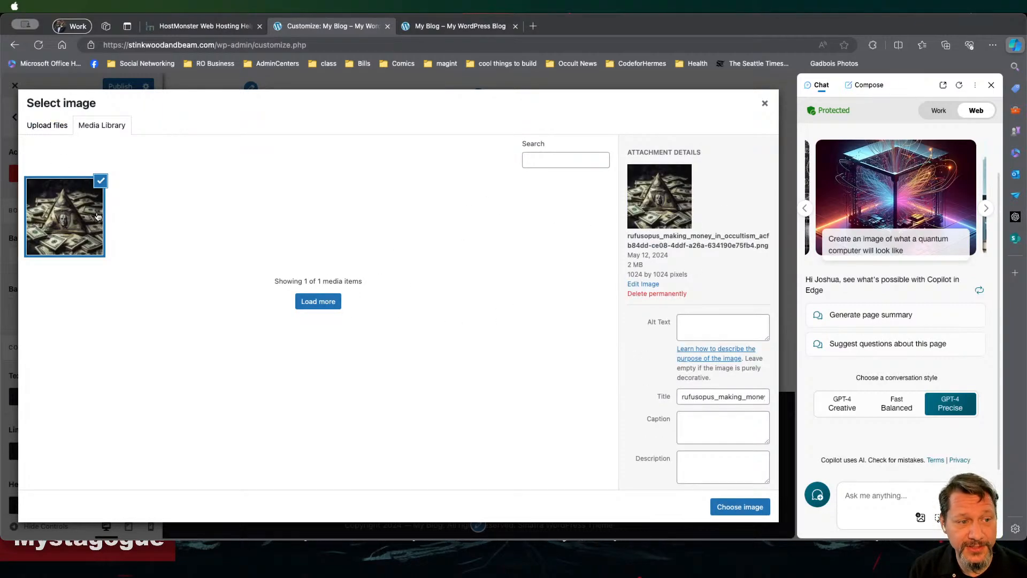
{"action": "left_click", "coordinate": [728, 503]}
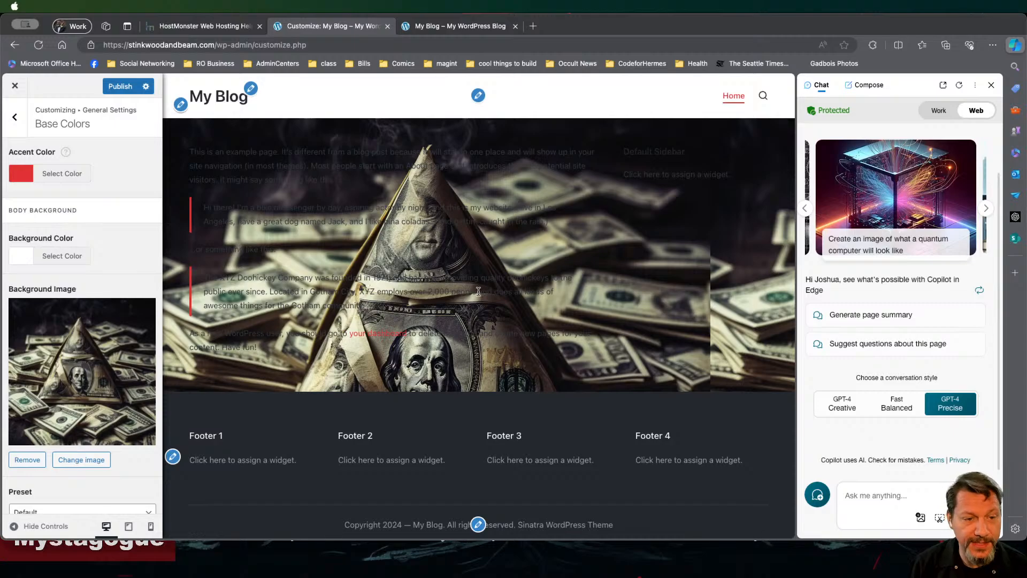
Set the content text color in the base colors to white (#ffffff)
{"action": "scroll", "coordinate": [83, 251], "scroll_direction": "down", "scroll_amount": 10}
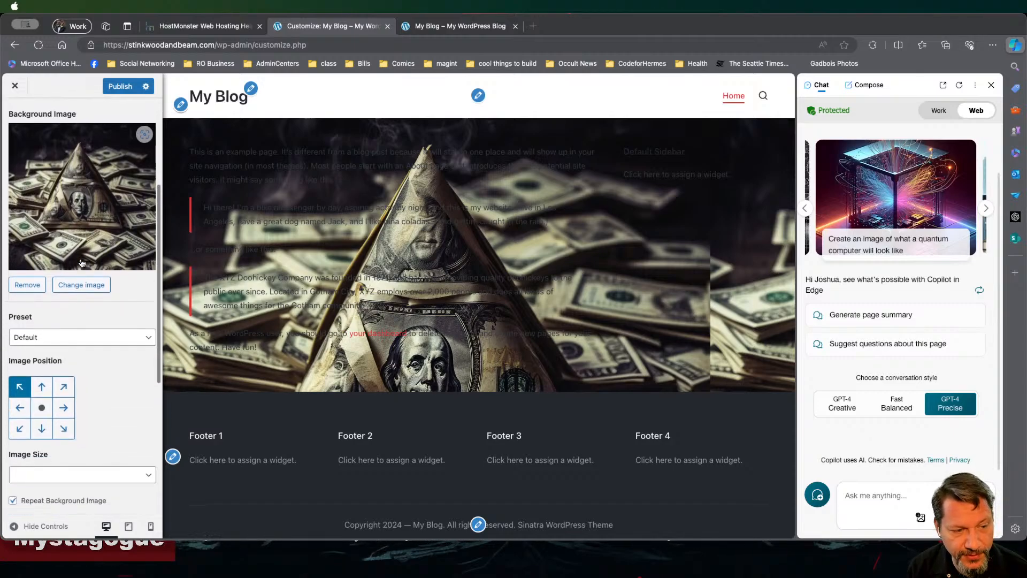
{"action": "left_click", "coordinate": [59, 326]}
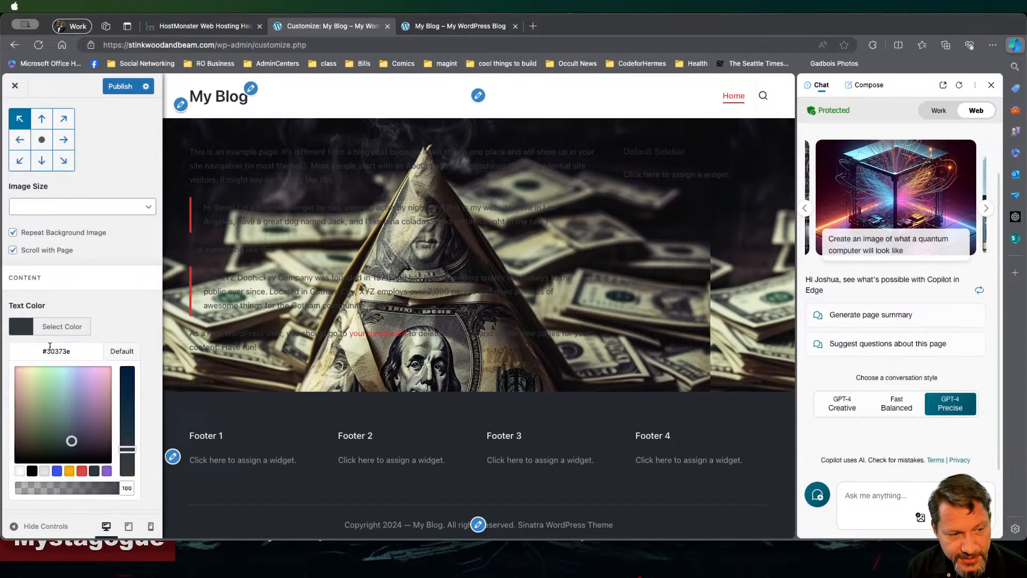
{"action": "left_click", "coordinate": [20, 471]}
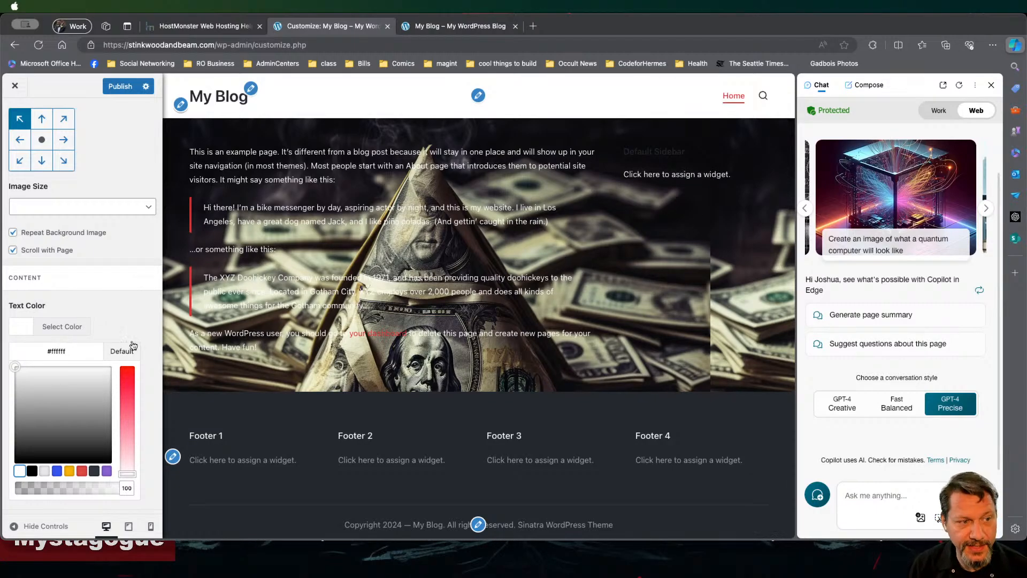
Remove the body background image and set the content text color to black (#000000)
{"action": "scroll", "coordinate": [59, 313], "scroll_direction": "up", "scroll_amount": 6}
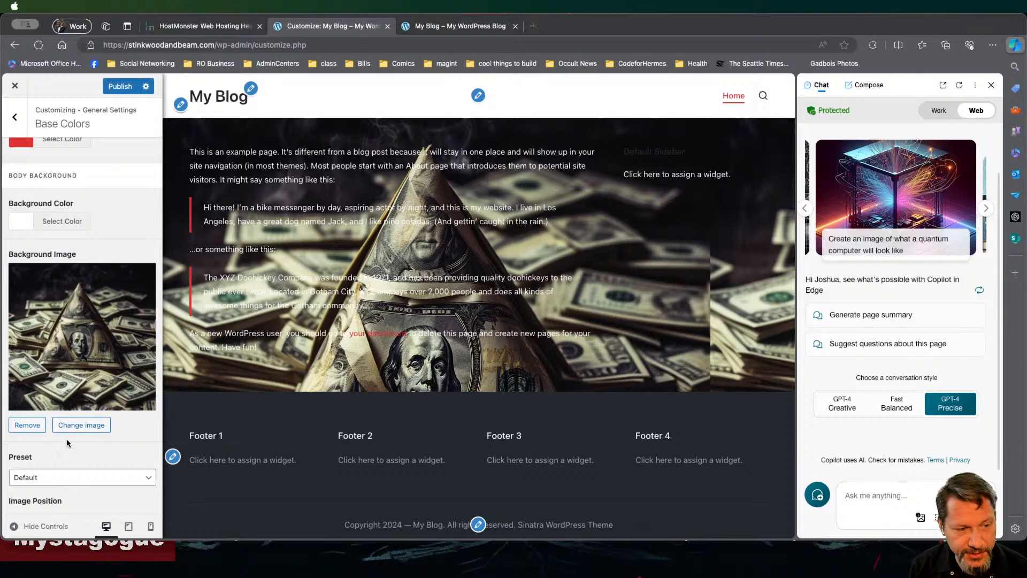
{"action": "left_click", "coordinate": [27, 425]}
{"action": "scroll", "coordinate": [78, 410], "scroll_direction": "down", "scroll_amount": 1}
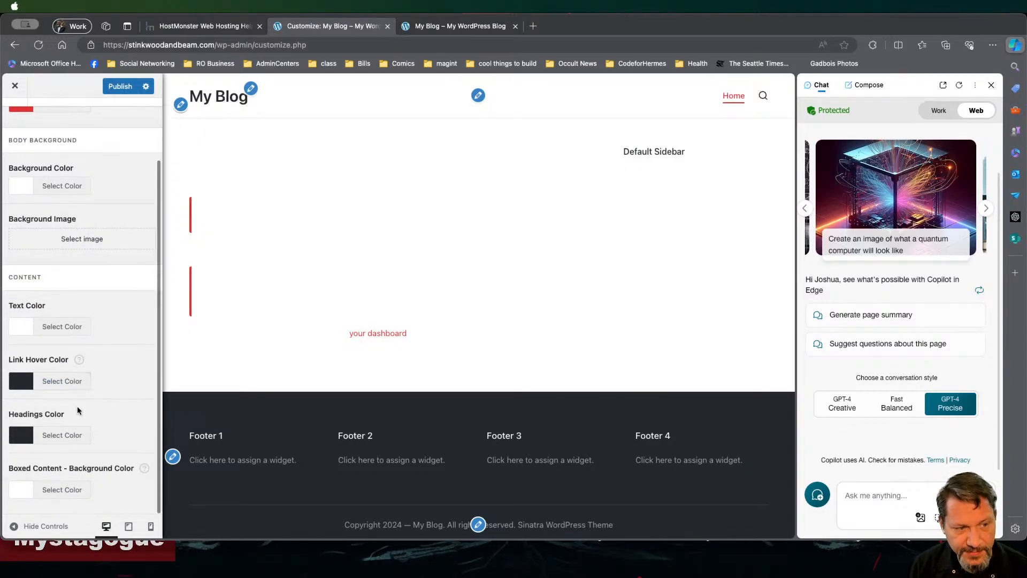
{"action": "left_click", "coordinate": [62, 327]}
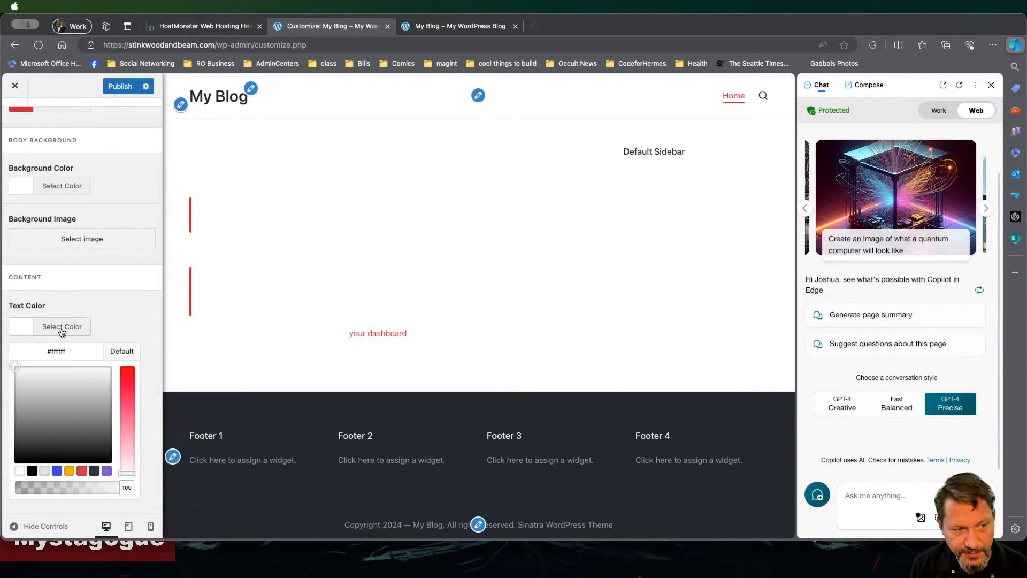
{"action": "left_click", "coordinate": [32, 470]}
Publish the base color changes to the site
{"action": "scroll", "coordinate": [130, 295], "scroll_direction": "down", "scroll_amount": 3}
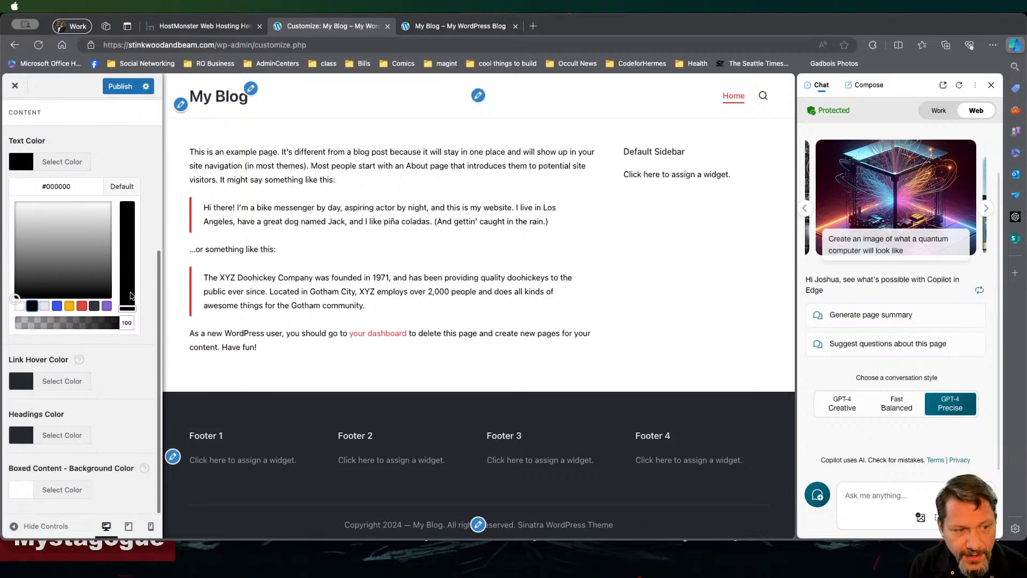
{"action": "scroll", "coordinate": [130, 296], "scroll_direction": "up", "scroll_amount": 4}
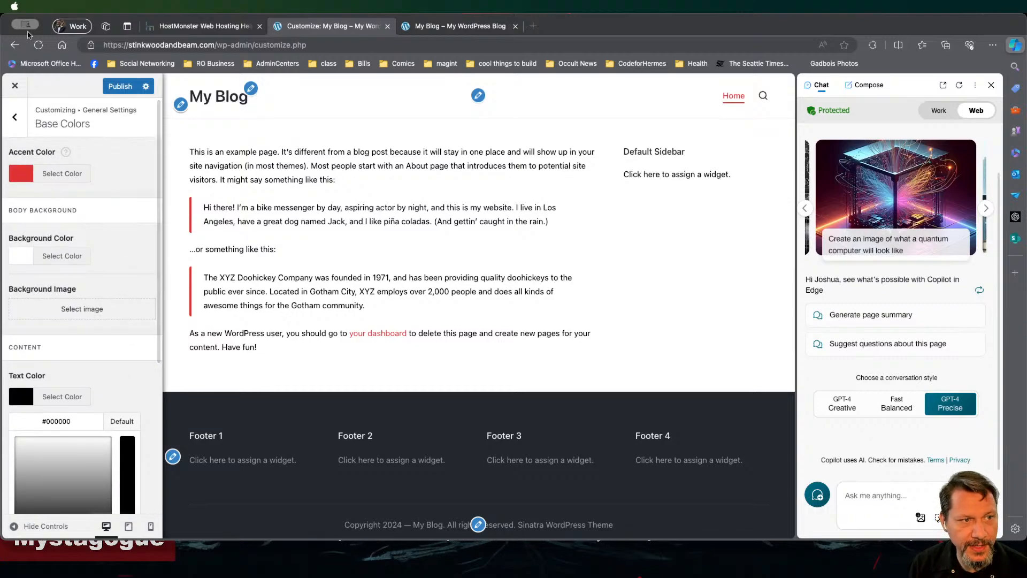
{"action": "left_click", "coordinate": [122, 88]}
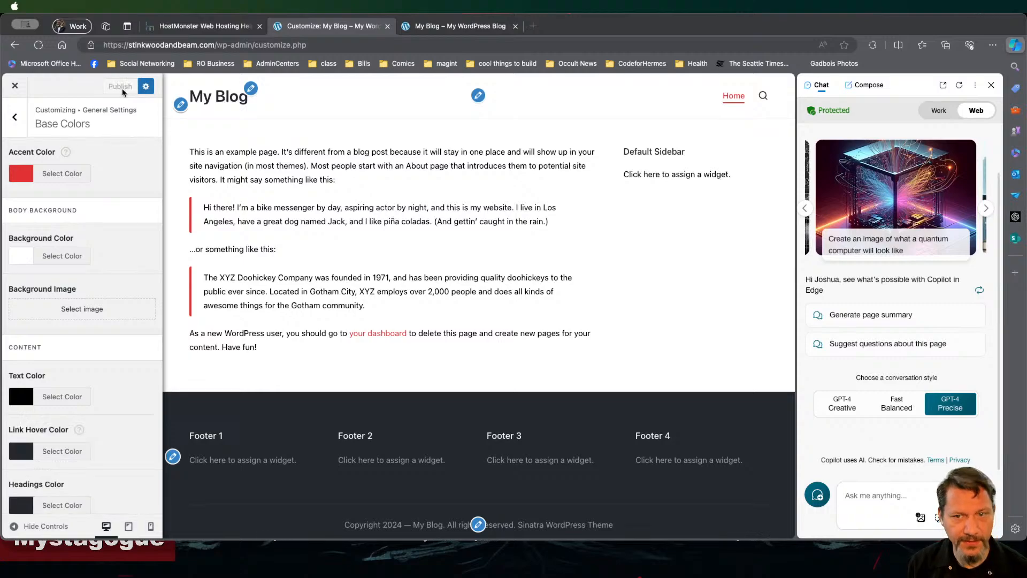
Review the base typography settings for the body and content and for the H1 to H6 headings
{"action": "left_click", "coordinate": [12, 118]}
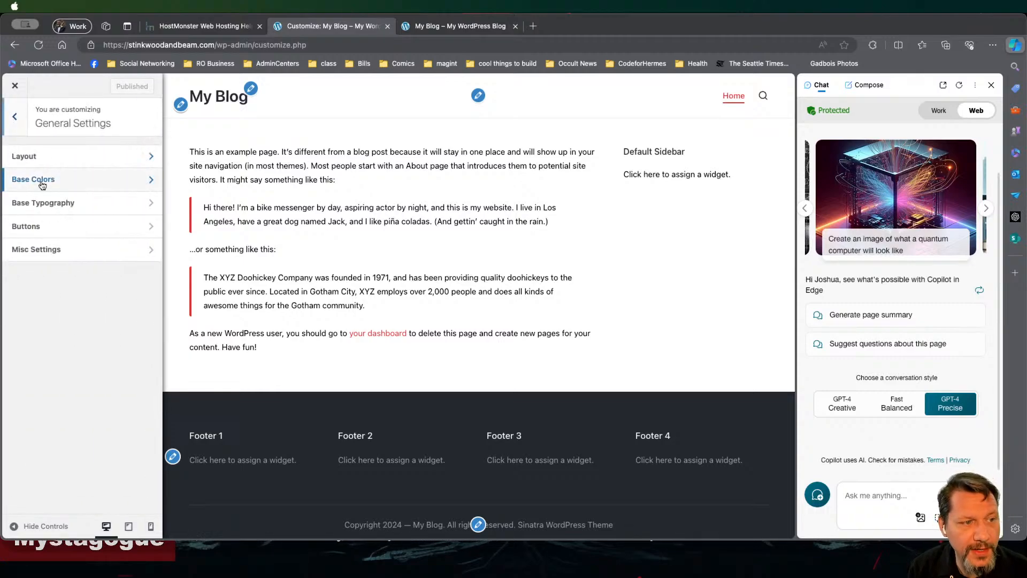
{"action": "left_click", "coordinate": [76, 210]}
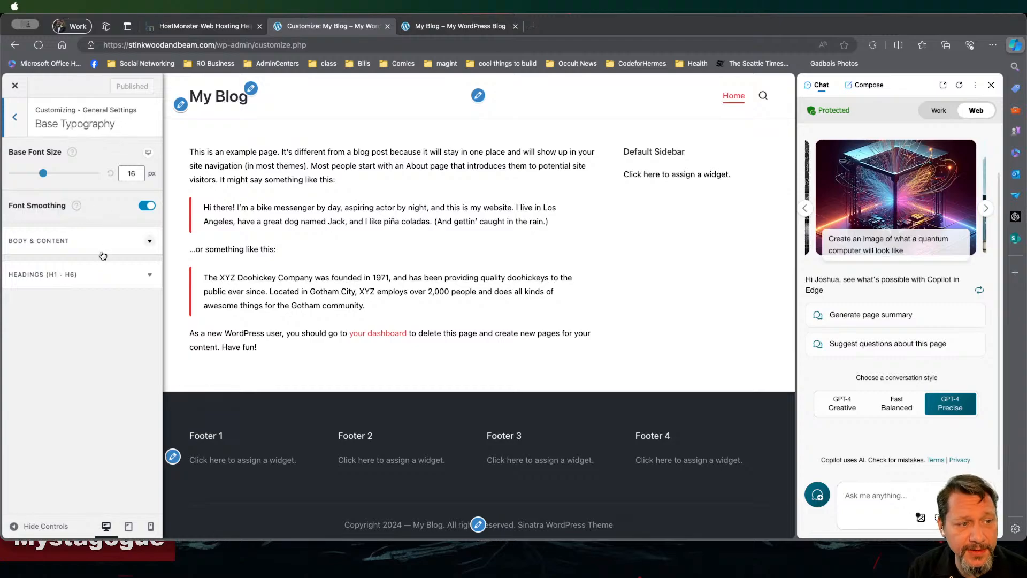
{"action": "left_click", "coordinate": [76, 242]}
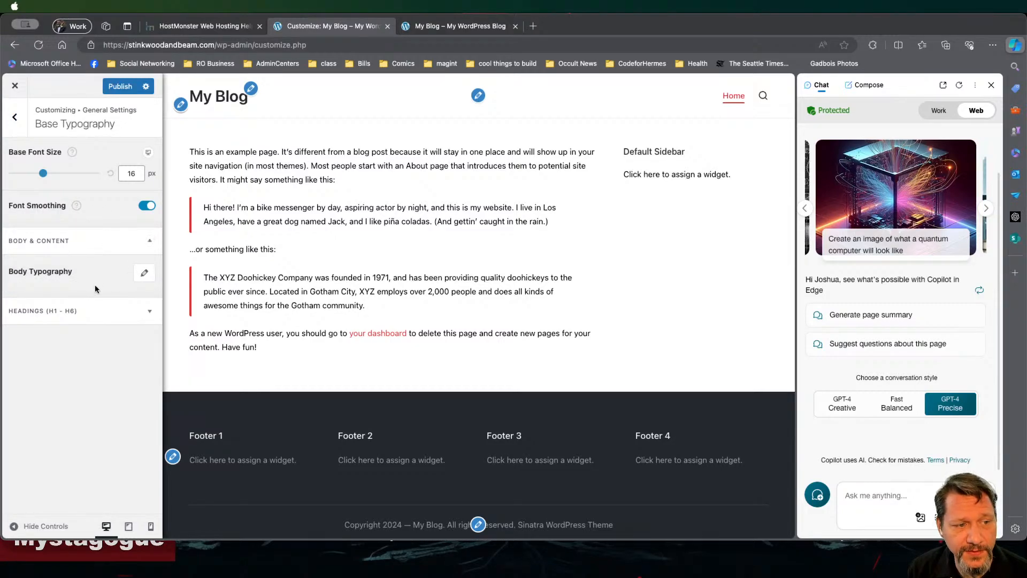
{"action": "left_click", "coordinate": [108, 308]}
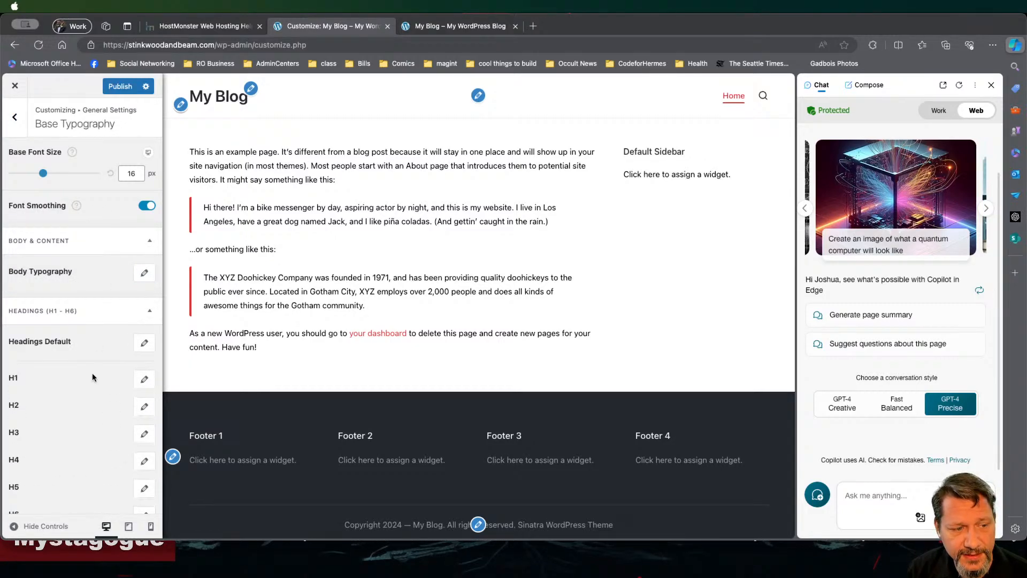
{"action": "scroll", "coordinate": [92, 372], "scroll_direction": "down", "scroll_amount": 2}
{"action": "scroll", "coordinate": [92, 373], "scroll_direction": "up", "scroll_amount": 2}
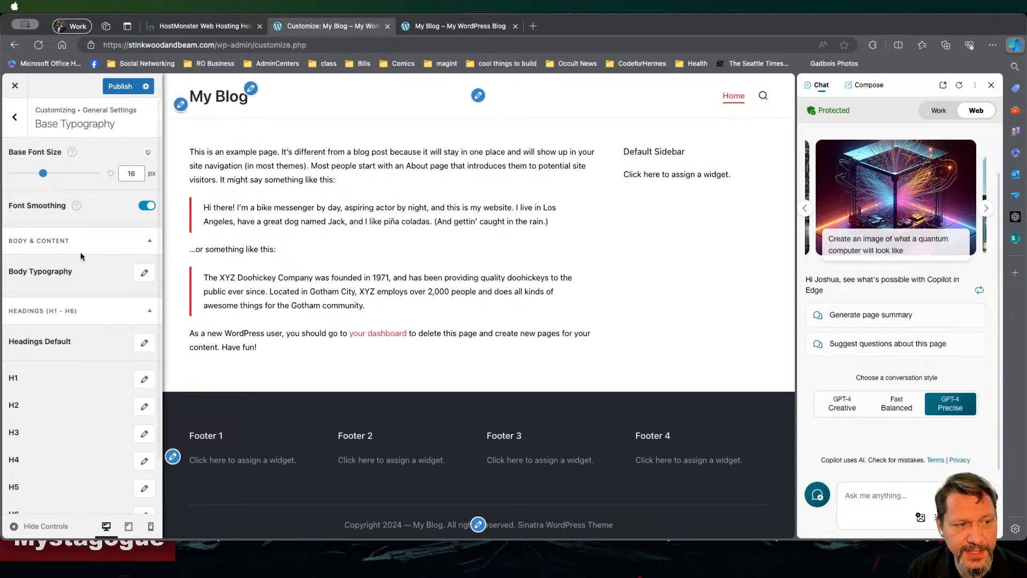
Examine the color, border and typography options for the primary and secondary buttons in the theme's general settings
{"action": "left_click", "coordinate": [14, 116]}
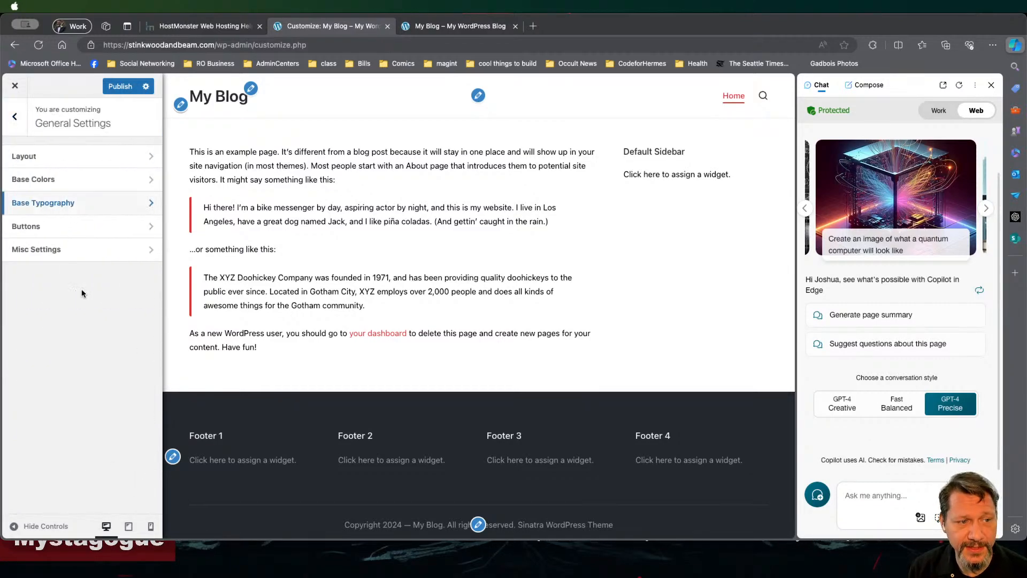
{"action": "left_click", "coordinate": [90, 230]}
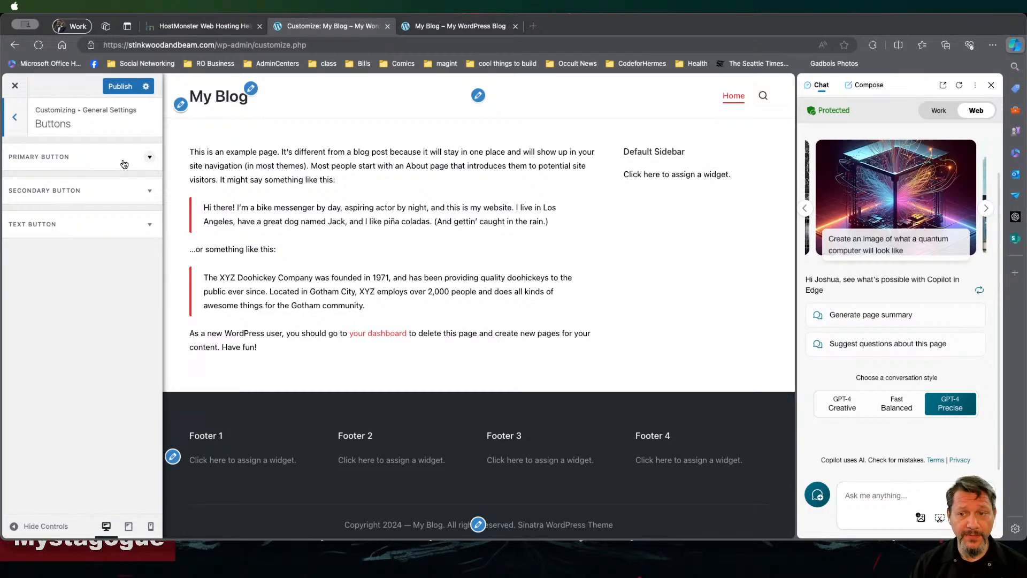
{"action": "left_click", "coordinate": [150, 157]}
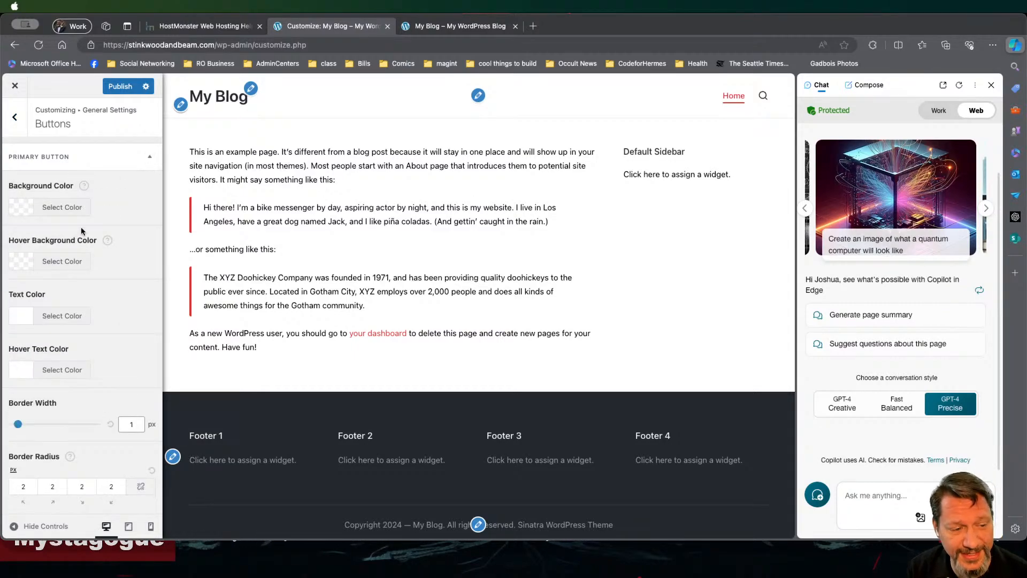
{"action": "scroll", "coordinate": [81, 227], "scroll_direction": "down", "scroll_amount": 5}
{"action": "left_click", "coordinate": [64, 450]}
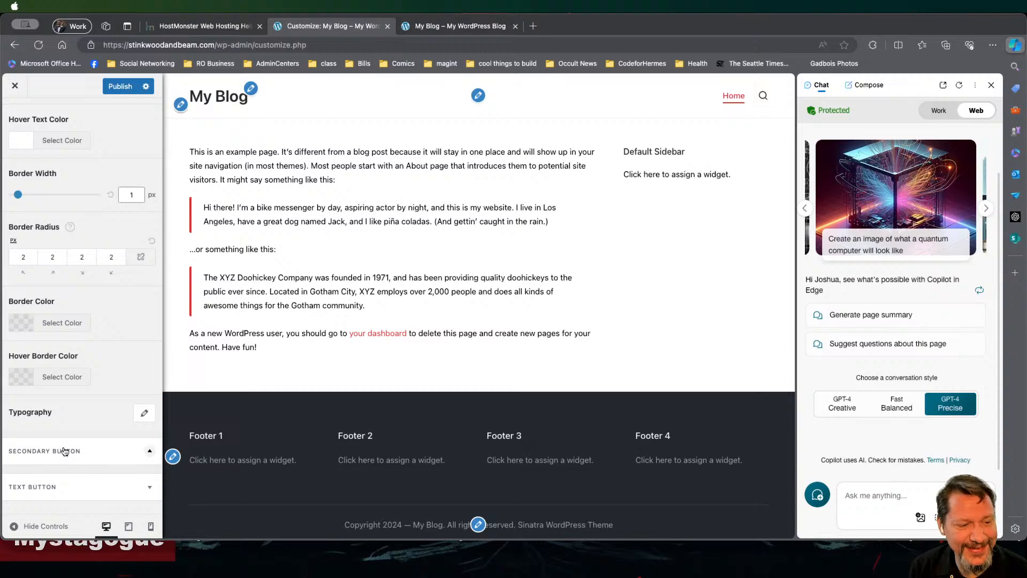
{"action": "scroll", "coordinate": [64, 452], "scroll_direction": "down", "scroll_amount": 6}
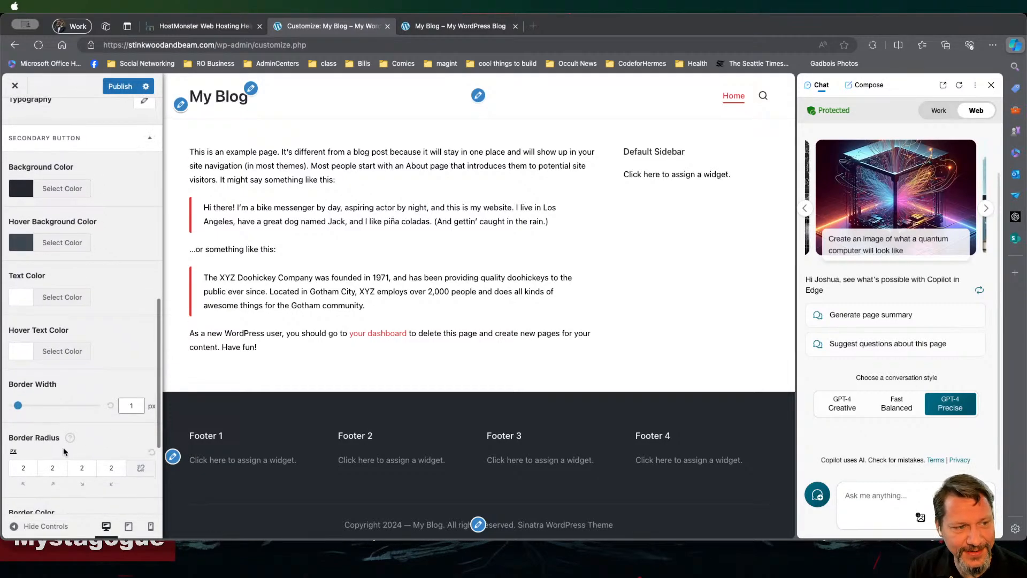
{"action": "scroll", "coordinate": [63, 447], "scroll_direction": "down", "scroll_amount": 5}
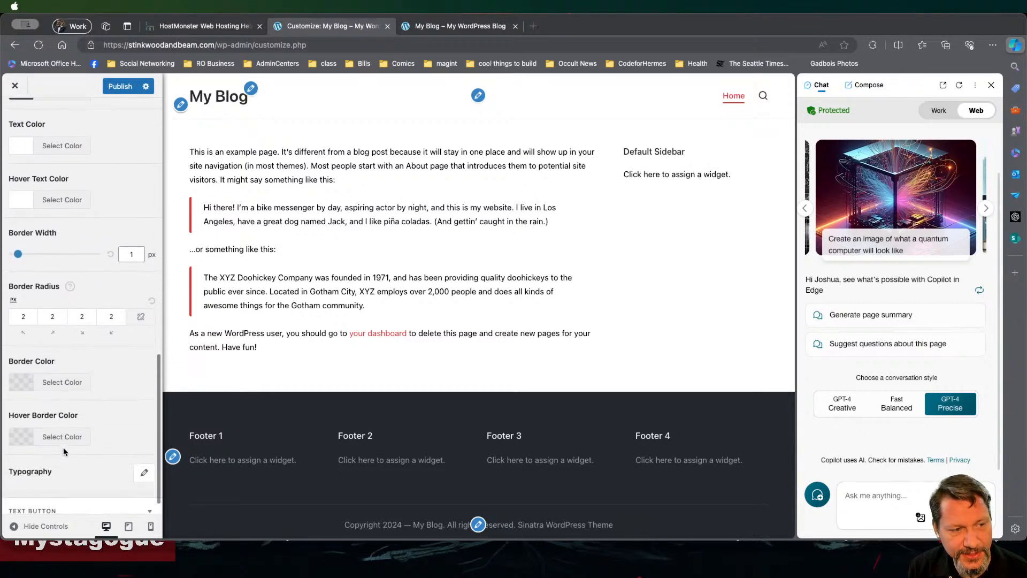
{"action": "scroll", "coordinate": [63, 447], "scroll_direction": "up", "scroll_amount": 10}
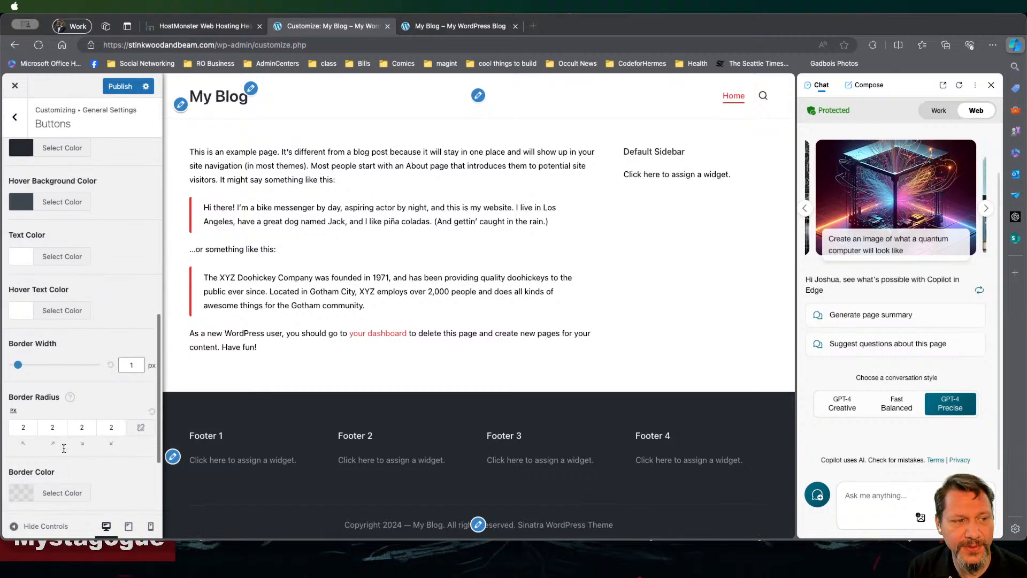
{"action": "scroll", "coordinate": [64, 447], "scroll_direction": "up", "scroll_amount": 5}
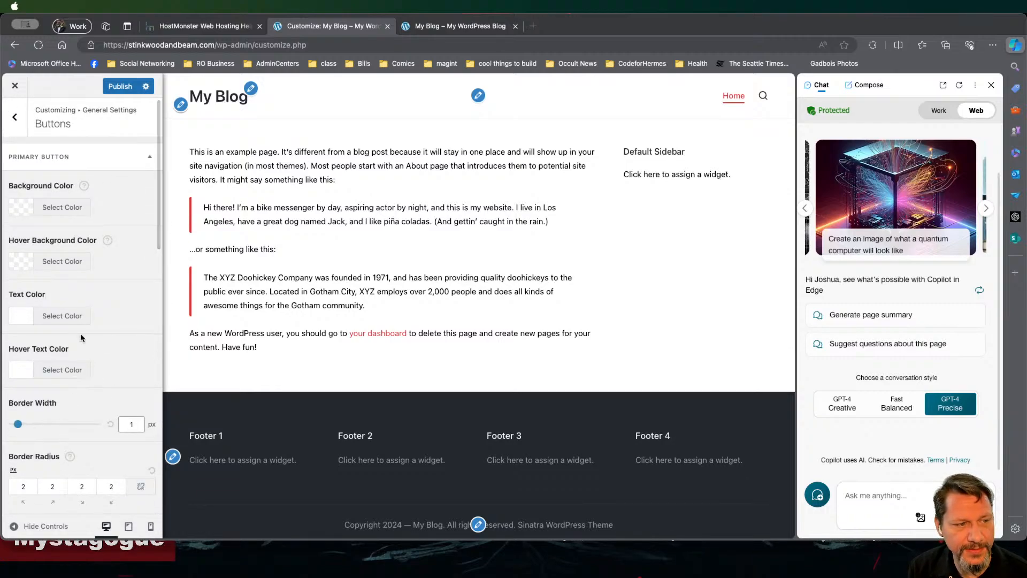
{"action": "left_click", "coordinate": [149, 156]}
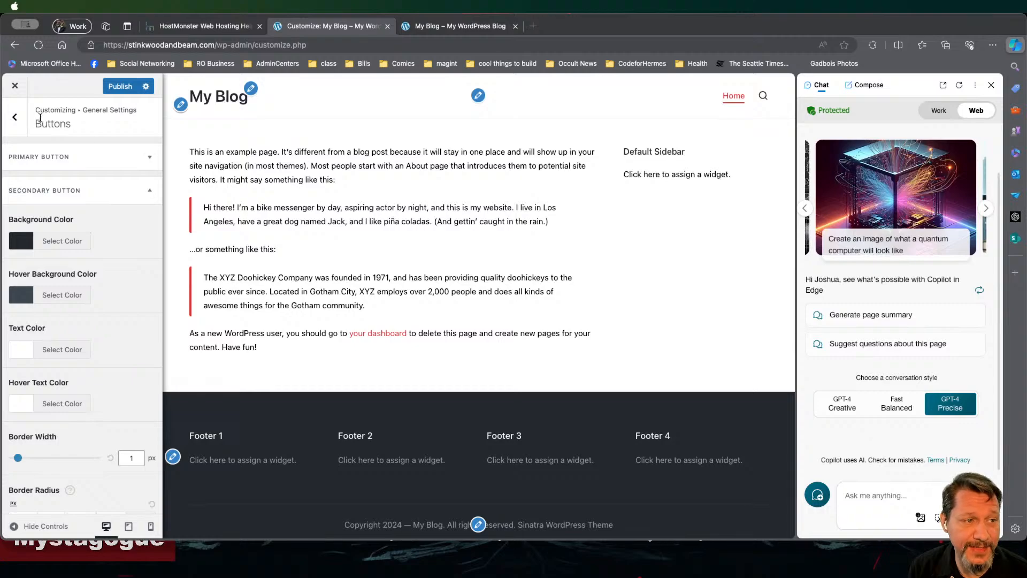
Review the miscellaneous options in the theme's general settings
{"action": "left_click", "coordinate": [15, 118]}
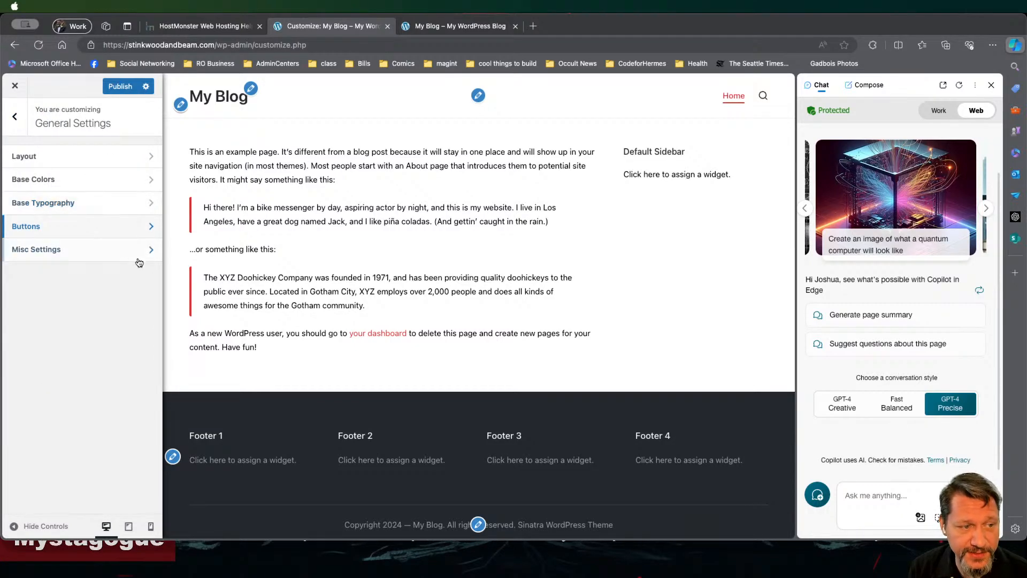
{"action": "left_click", "coordinate": [144, 251]}
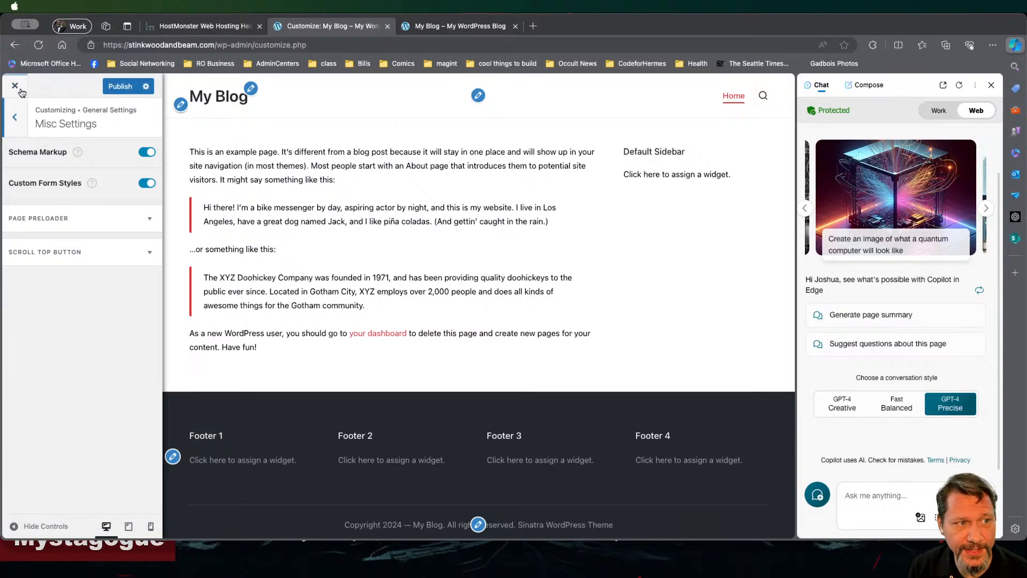
{"action": "left_click", "coordinate": [15, 114]}
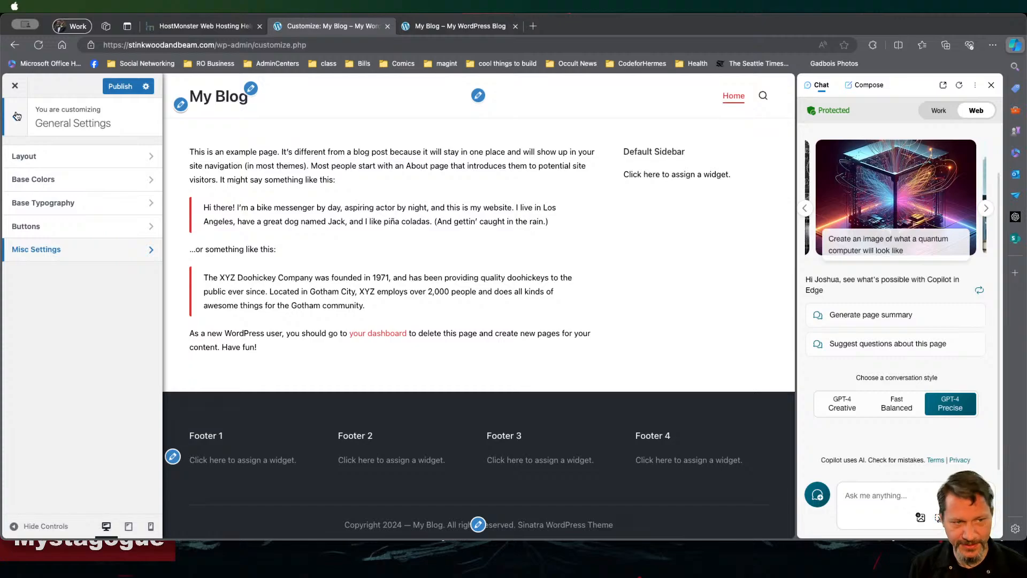
Set the site title to "Stinkwood and Beam" in the logo and site title settings
{"action": "left_click", "coordinate": [16, 115]}
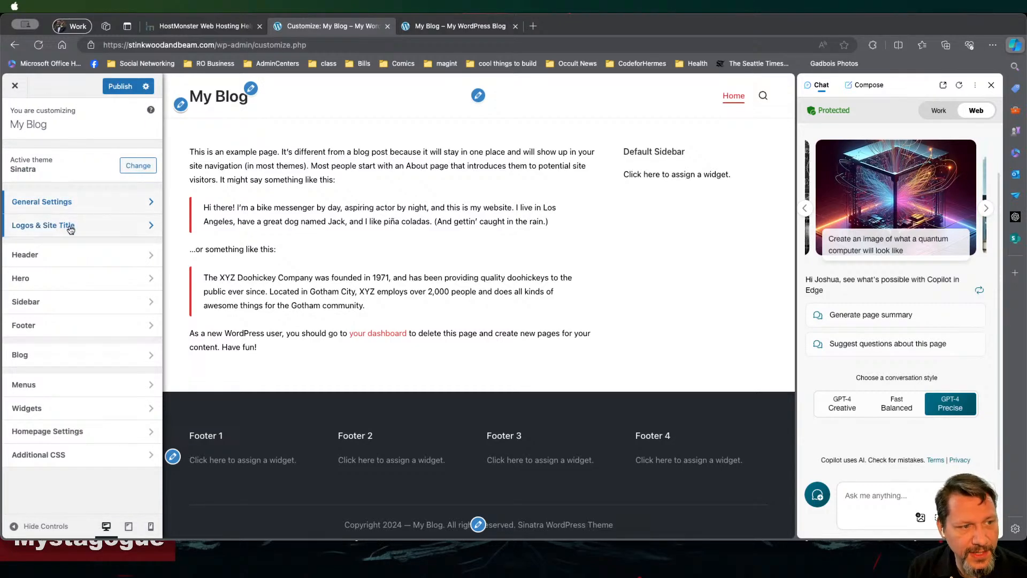
{"action": "left_click", "coordinate": [115, 233]}
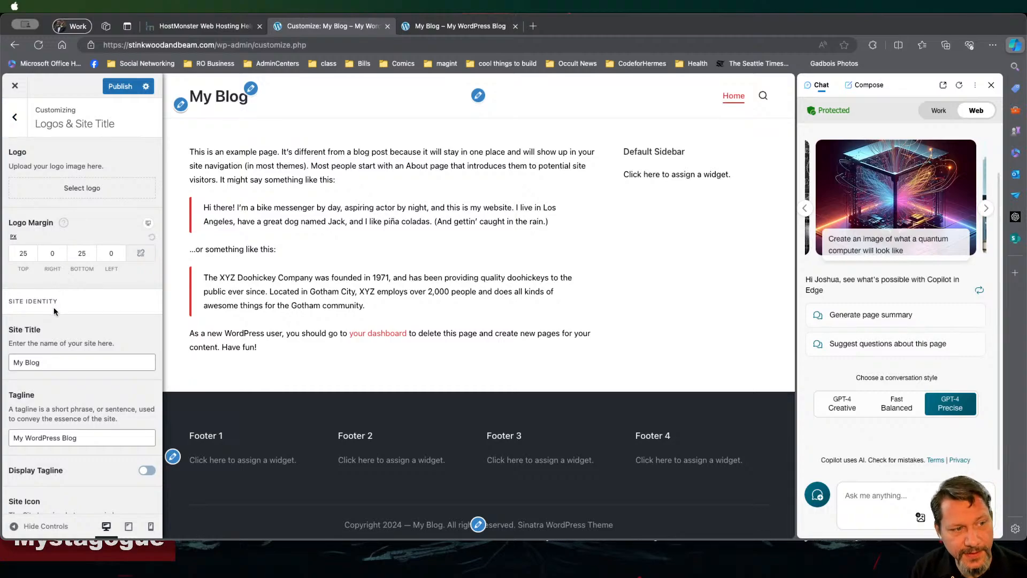
{"action": "triple_click", "coordinate": [49, 359]}
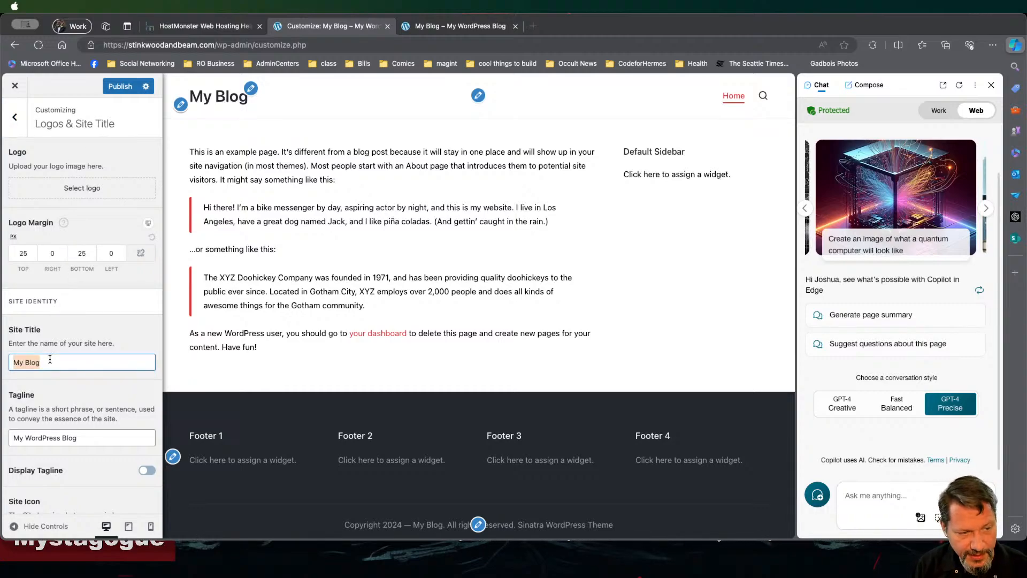
{"action": "type", "text": "Stinkw"}
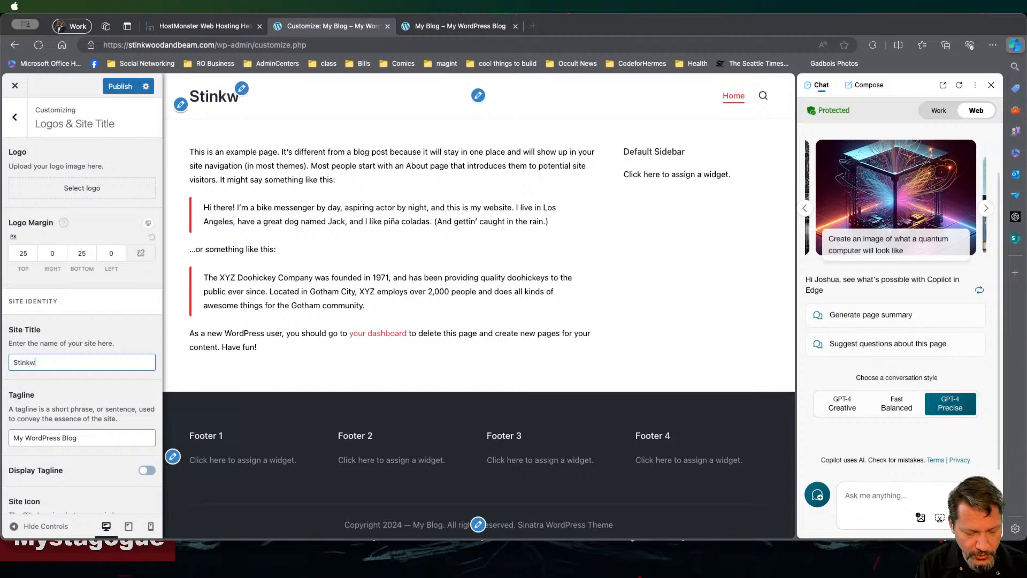
{"action": "type", "text": "ood and Beam L"}
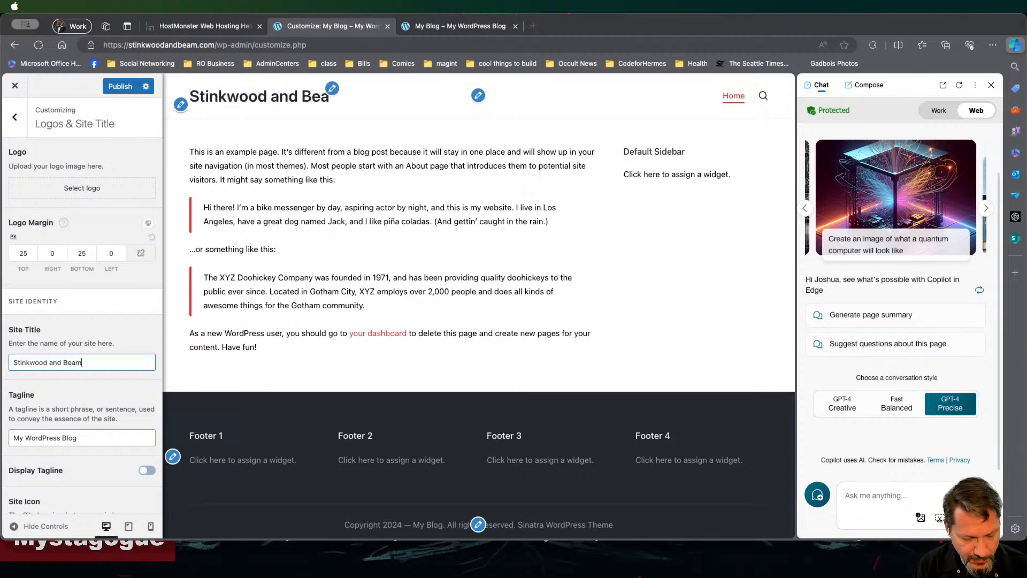
{"action": "key", "text": "BackSpace"}
{"action": "key", "text": "BackSpace"}
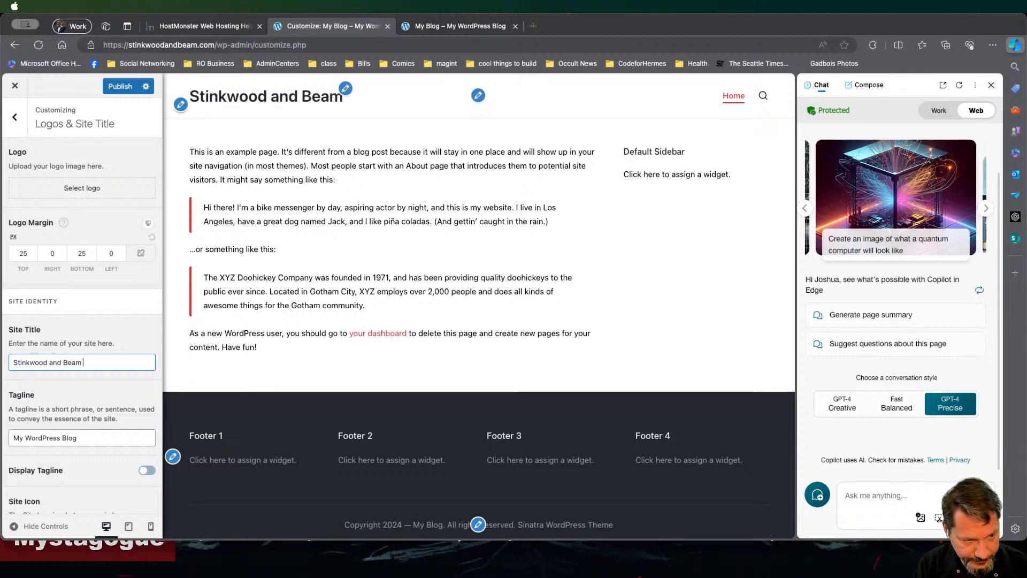
{"action": "key", "text": "BackSpace"}
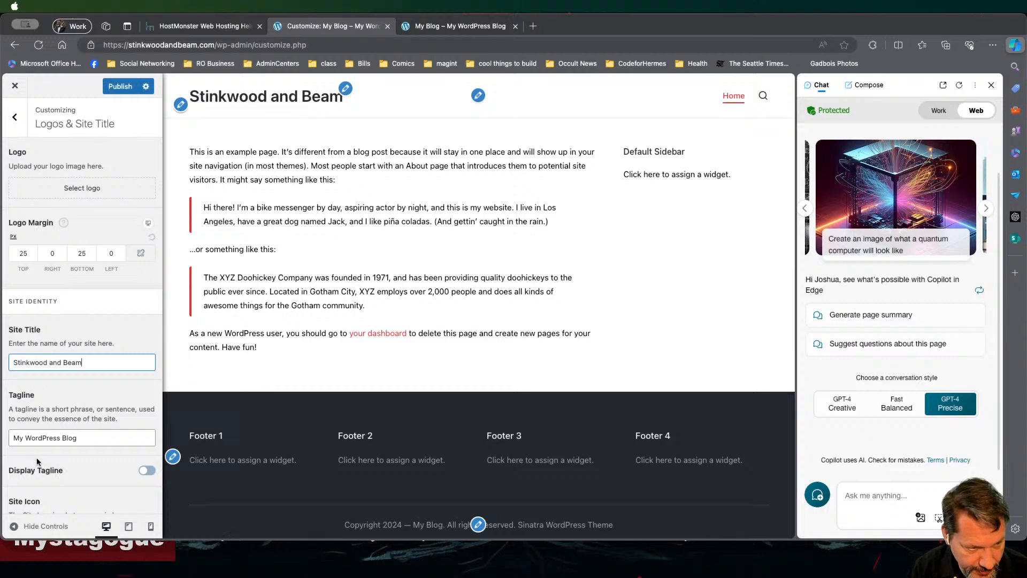
Set the tagline to the owner's surname followed by "Woodworking and Laser Crafts" and enable displaying the tagline
{"action": "double_click", "coordinate": [50, 441]}
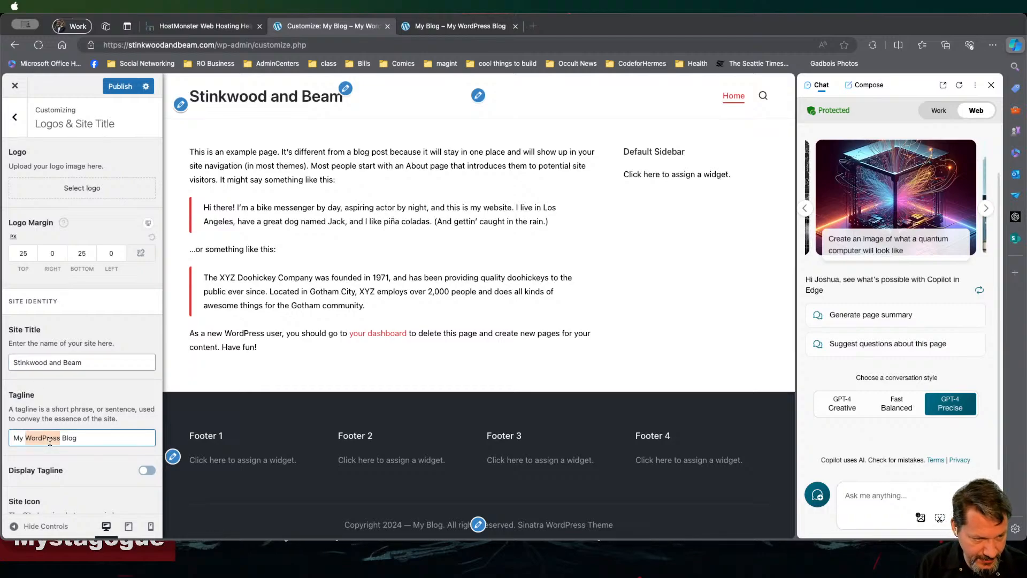
{"action": "key", "text": "super+a"}
{"action": "type", "text": "Gadbo"}
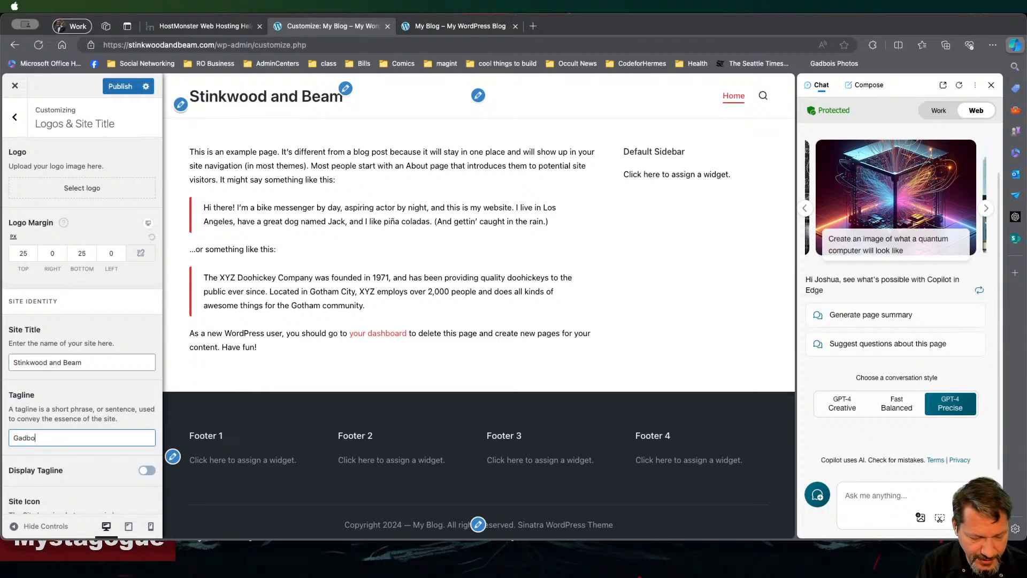
{"action": "type", "text": "is' "}
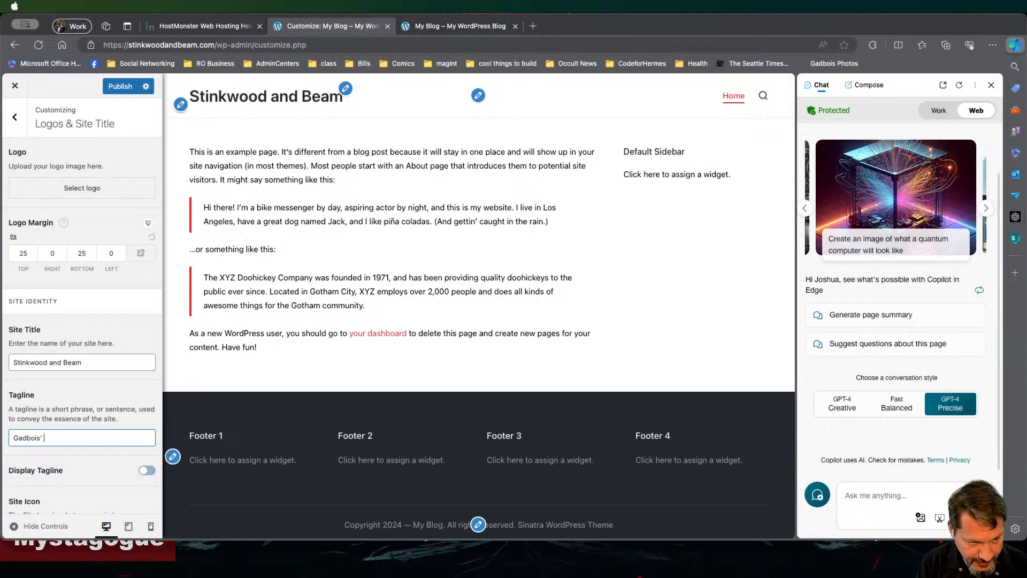
{"action": "type", "text": "Woo"}
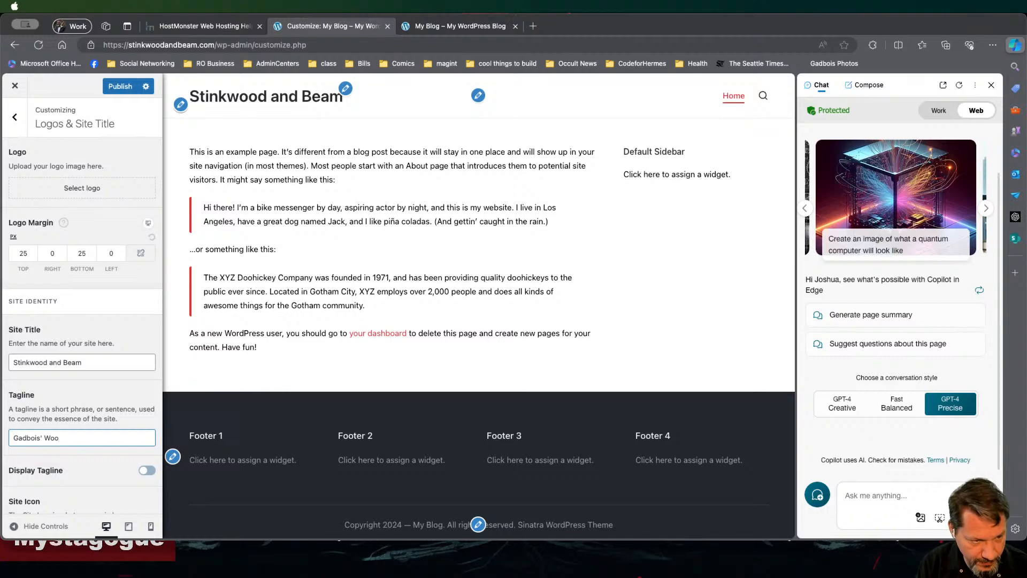
{"action": "key", "text": "BackSpace"}
{"action": "key", "text": "BackSpace"}
{"action": "key", "text": "BackSpace"}
{"action": "key", "text": "BackSpace"}
{"action": "key", "text": "BackSpace"}
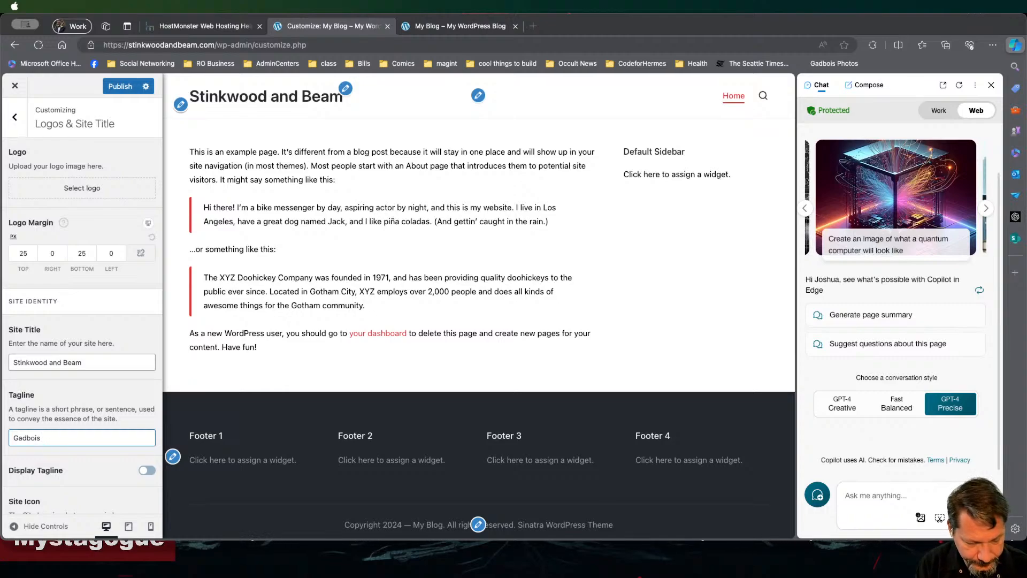
{"action": "type", "text": "Woodworking "}
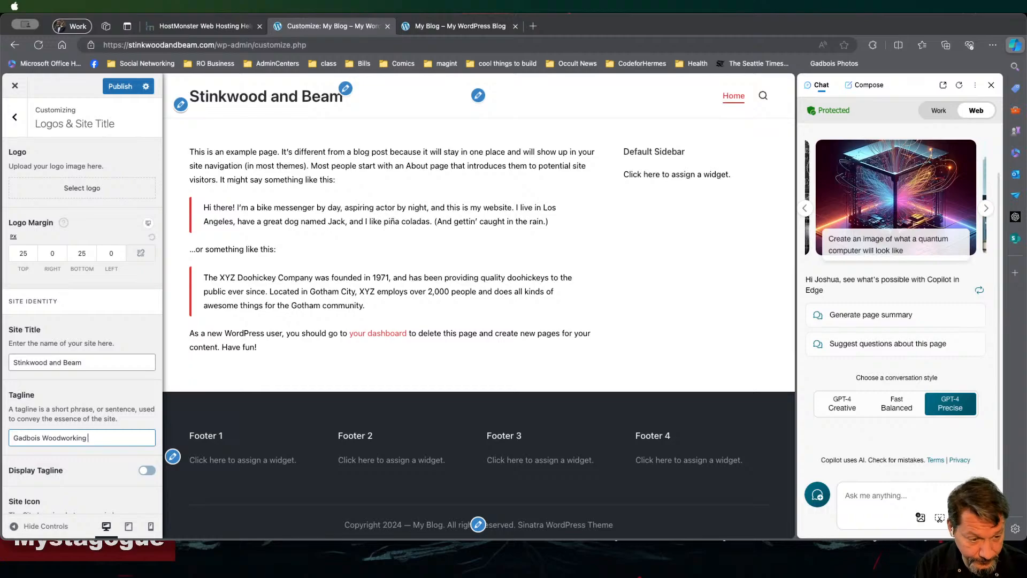
{"action": "type", "text": "and Lase"}
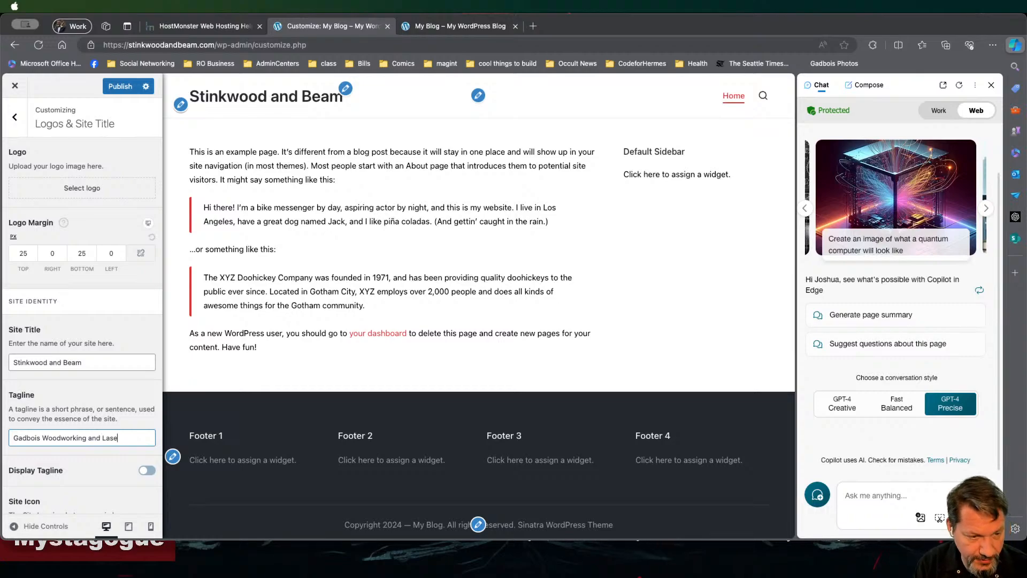
{"action": "type", "text": "r Crafts"}
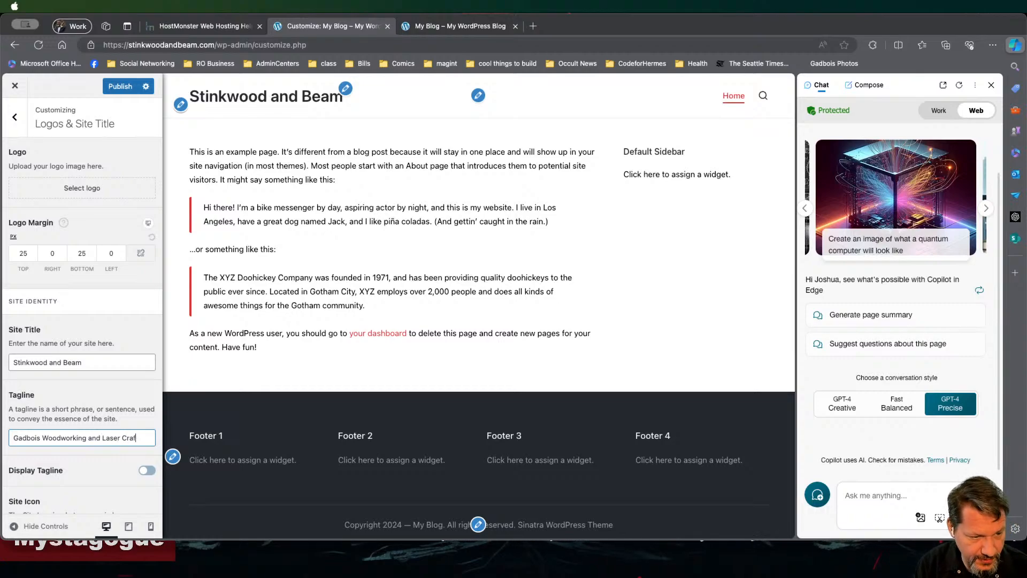
{"action": "left_click", "coordinate": [111, 475]}
{"action": "left_click", "coordinate": [146, 470]}
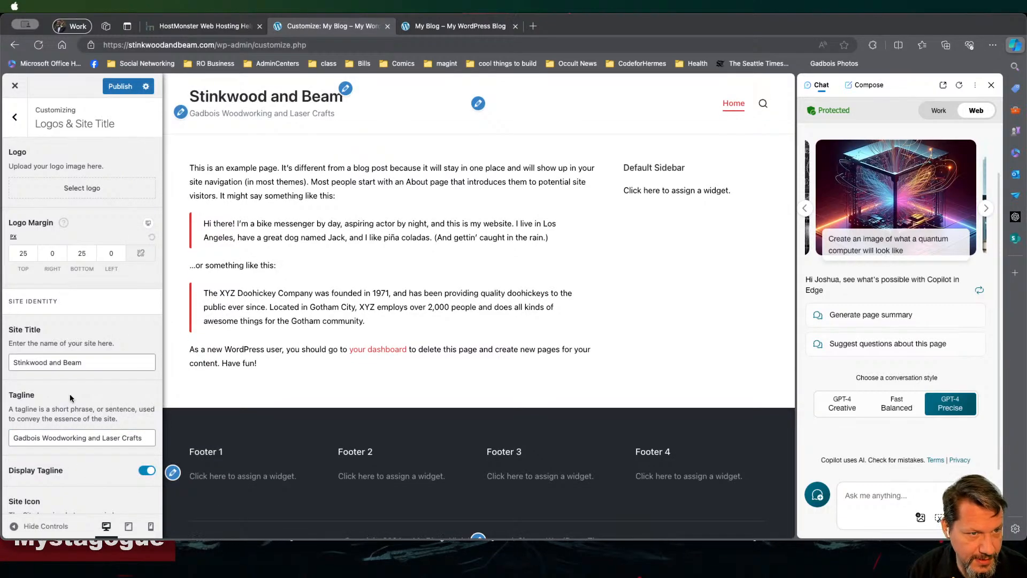
Remove the surname from the tagline so it reads "Woodworking and Laser Crafts"
{"action": "double_click", "coordinate": [27, 437]}
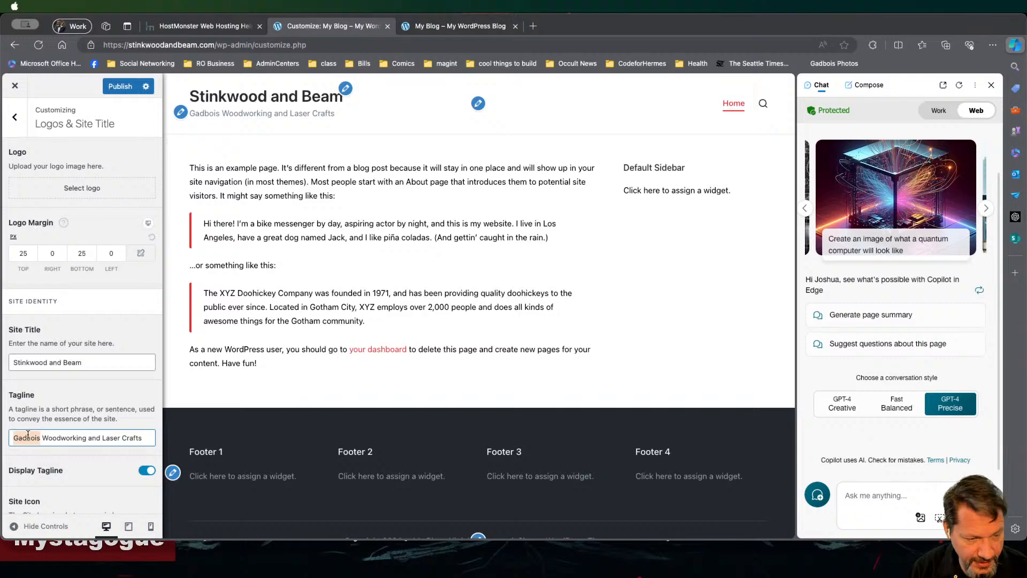
{"action": "key", "text": "BackSpace"}
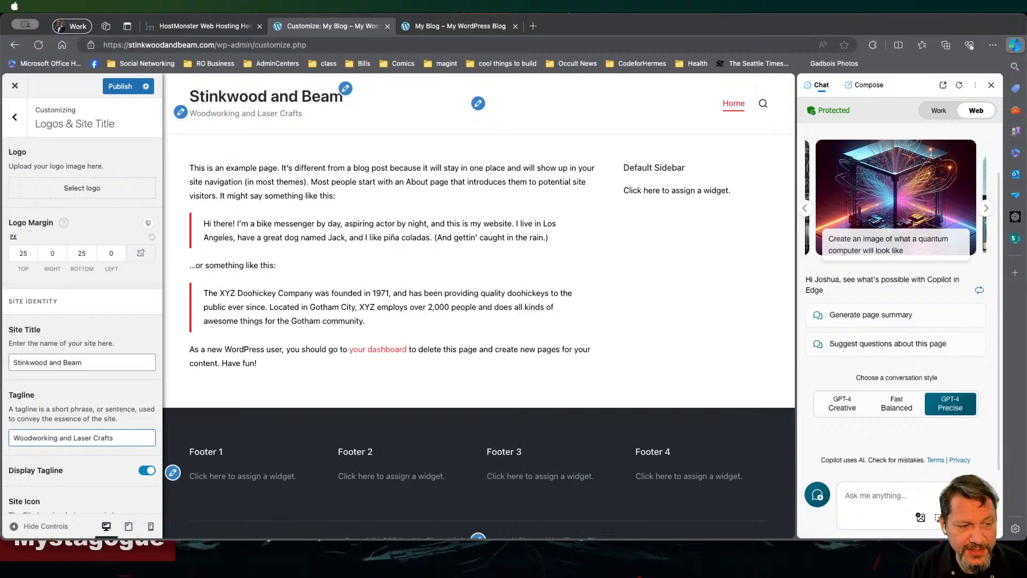
{"action": "scroll", "coordinate": [130, 341], "scroll_direction": "down", "scroll_amount": 3}
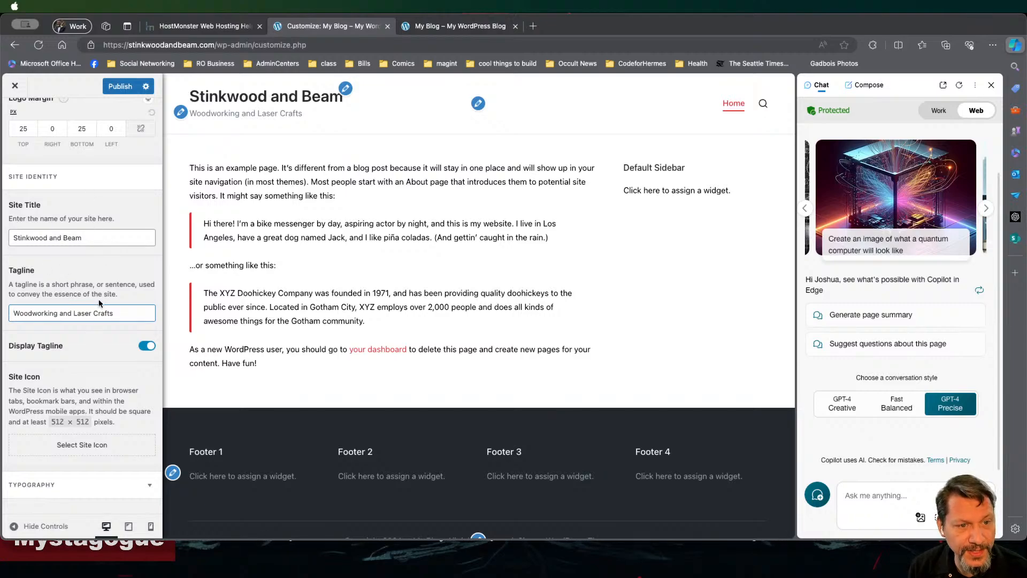
Start a Copilot chat prompt with "I am making a website to sell my woodworking crafts and laser engraving services."
{"action": "double_click", "coordinate": [329, 169]}
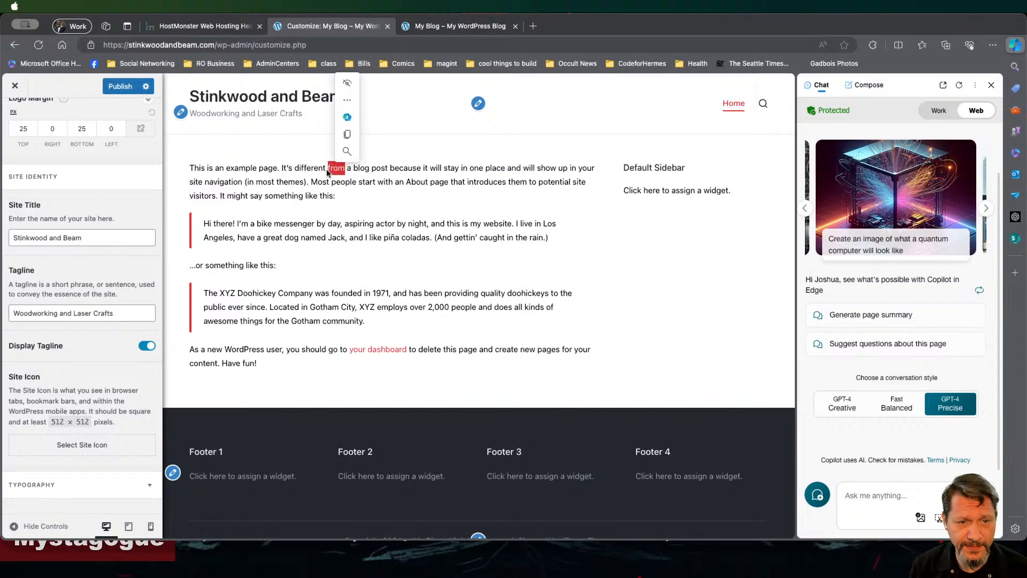
{"action": "left_click", "coordinate": [877, 500]}
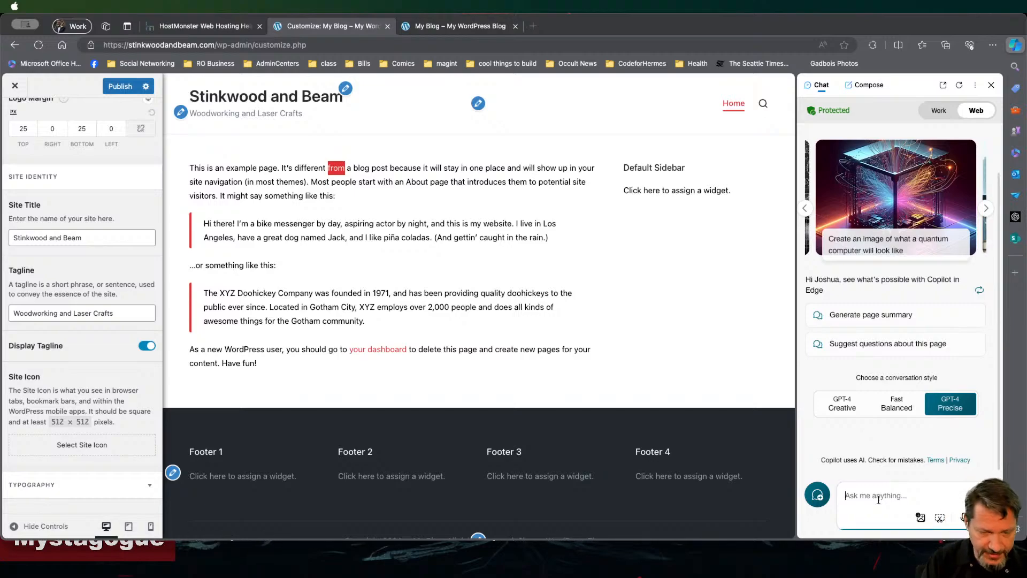
{"action": "type", "text": "I am making a "}
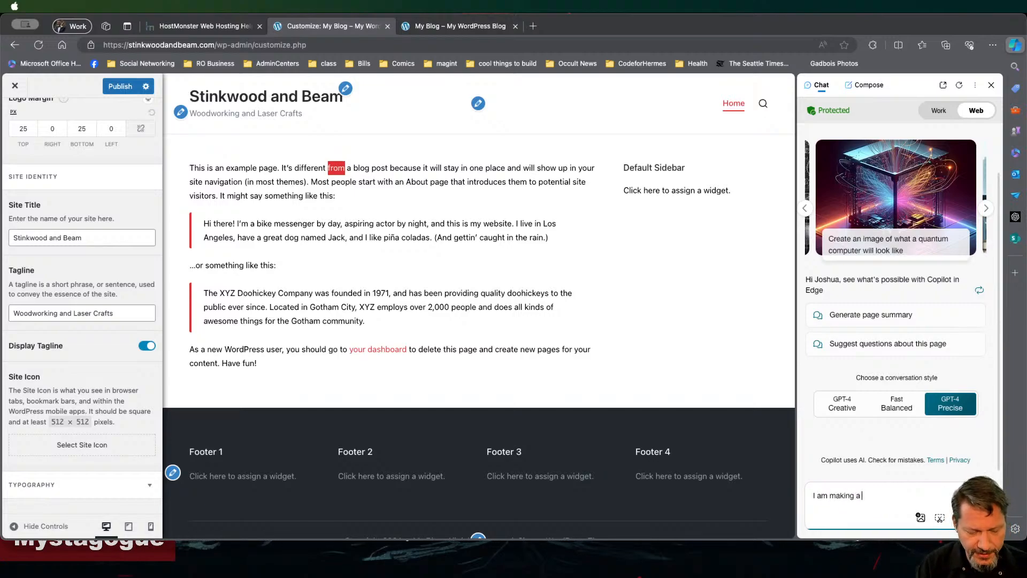
{"action": "type", "text": "website"}
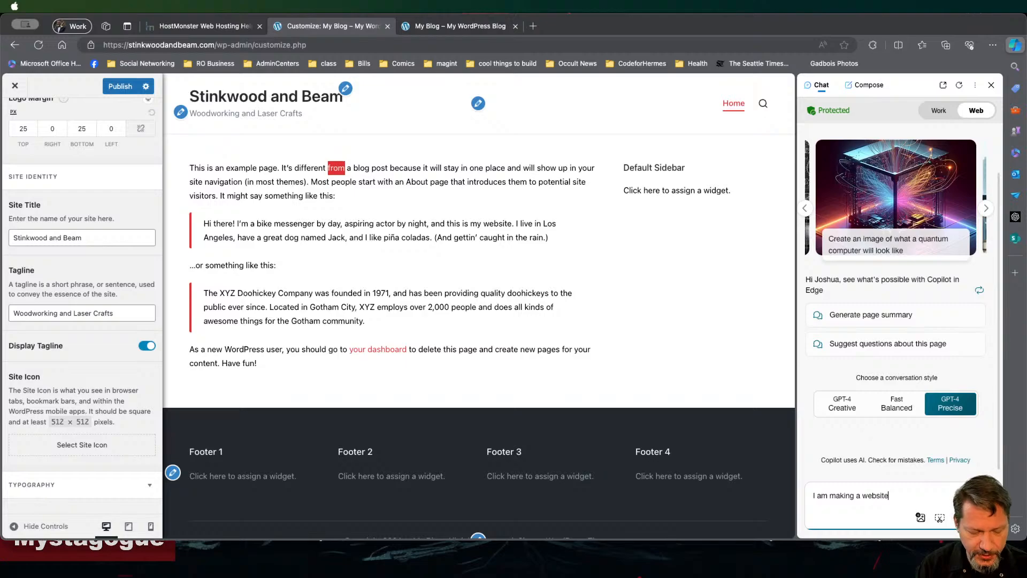
{"action": "type", "text": " to sell my "}
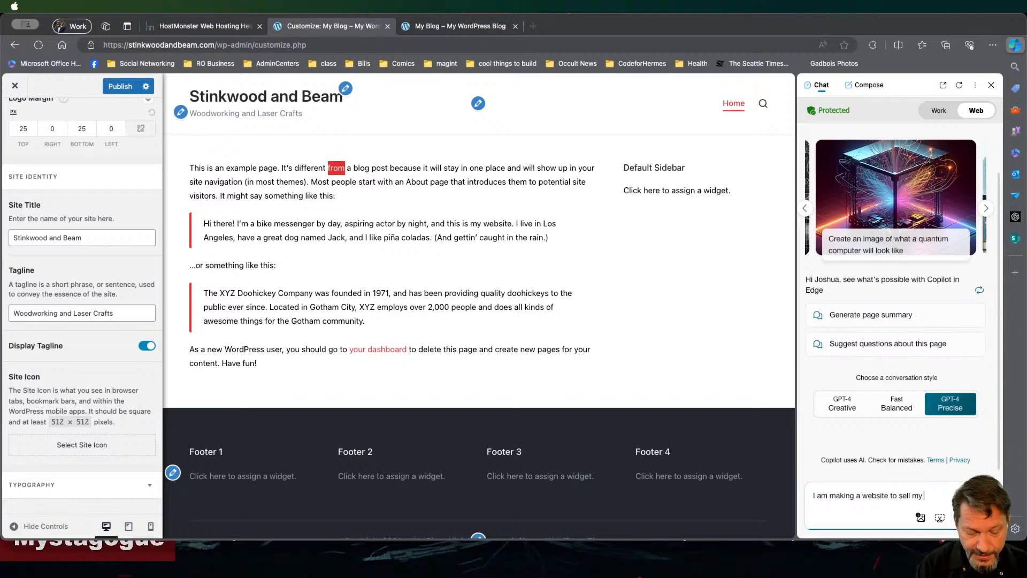
{"action": "type", "text": "woodwo"}
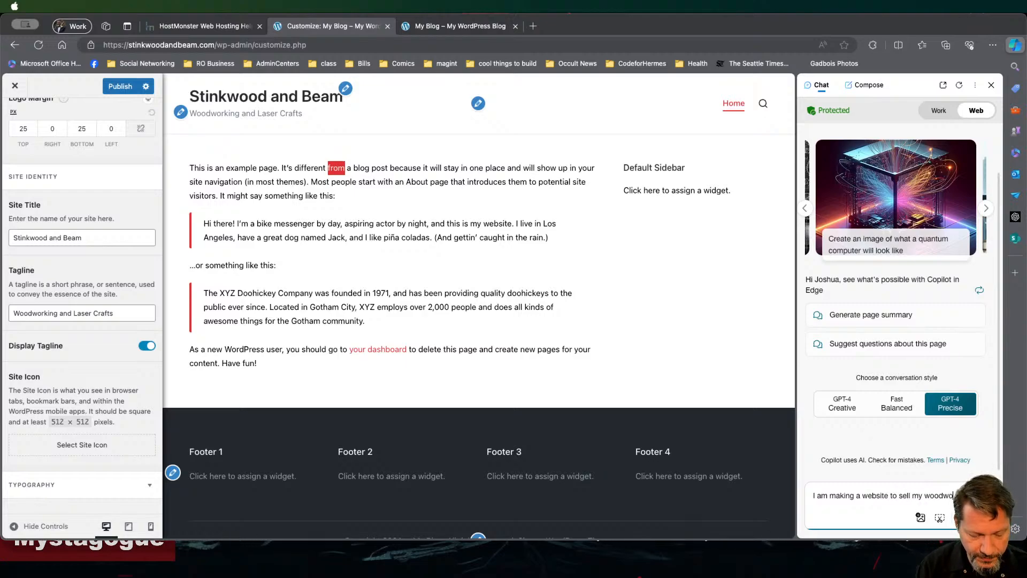
{"action": "type", "text": "rking crafts an"}
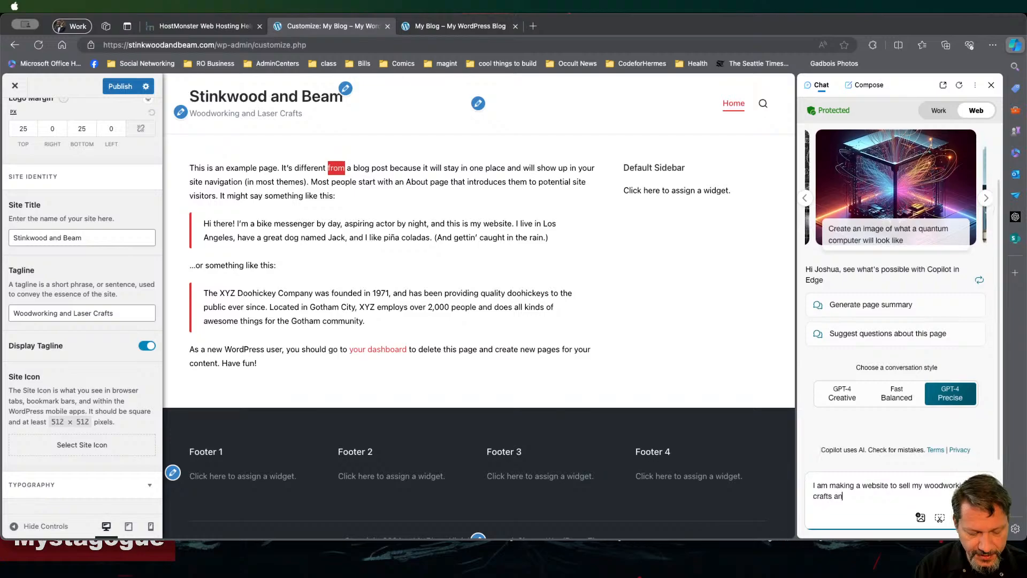
{"action": "type", "text": "d laser engrab"}
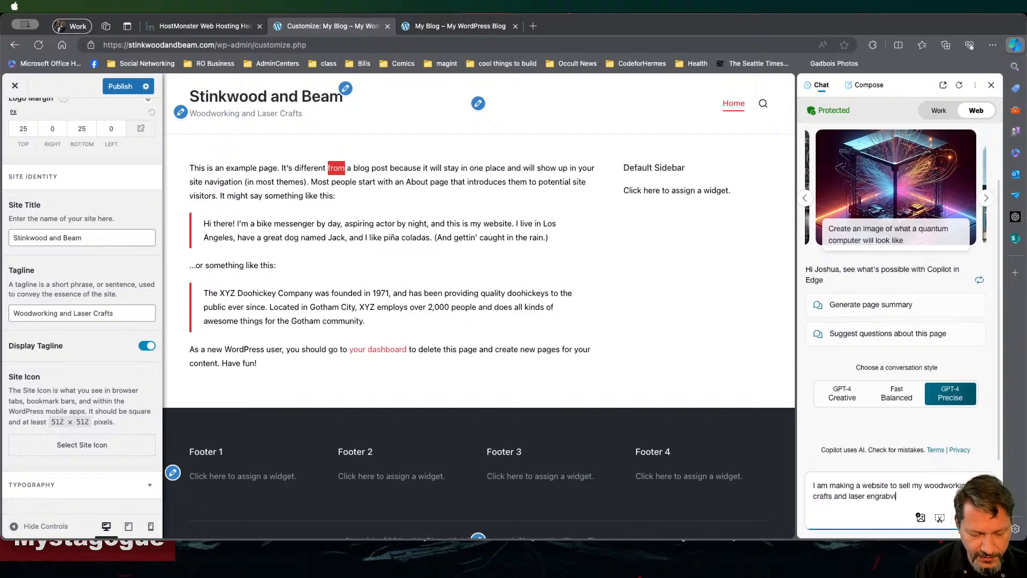
{"action": "key", "text": "BackSpace"}
{"action": "type", "text": "ving"}
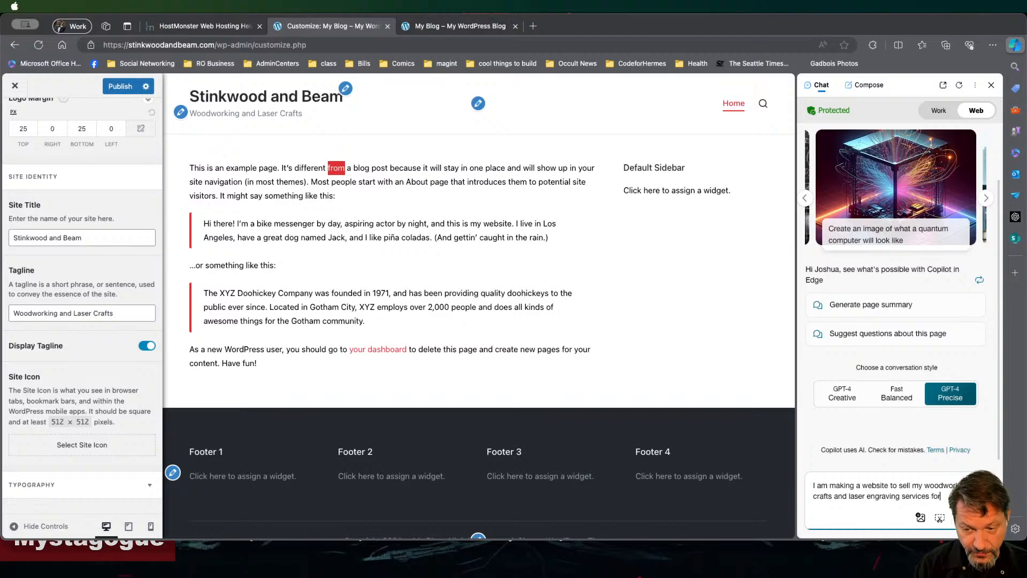
{"action": "type", "text": " services for"}
{"action": "key", "text": "BackSpace"}
{"action": "key", "text": "BackSpace"}
{"action": "key", "text": "BackSpace"}
{"action": "type", "text": ". I"}
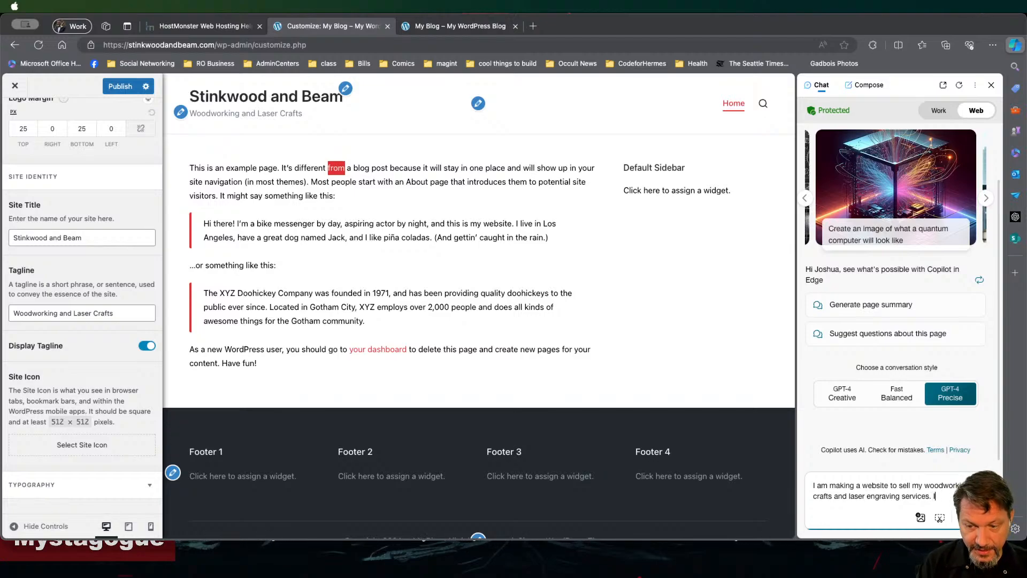
{"action": "type", "text": " need a home page "}
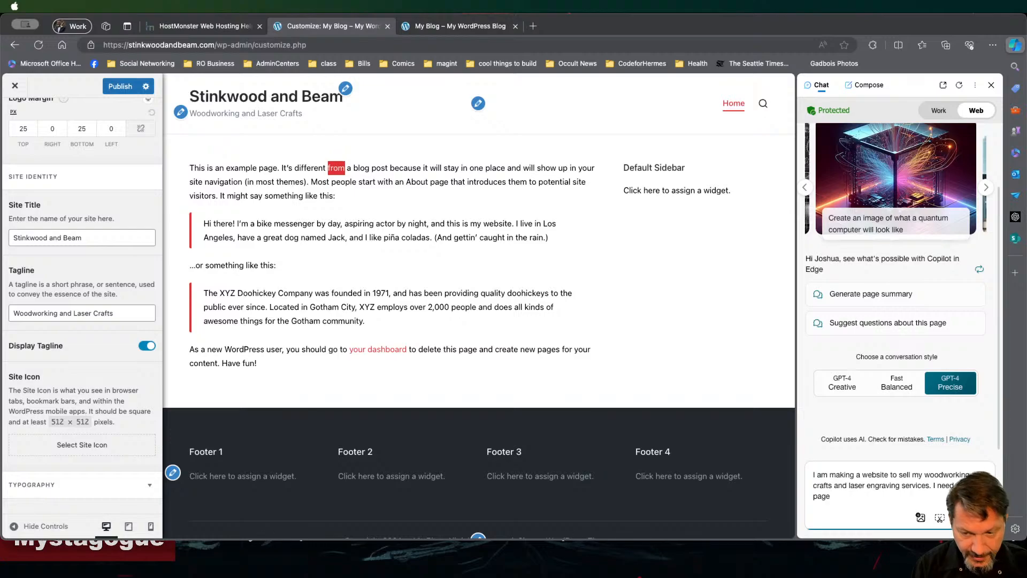
{"action": "type", "text": "body content"}
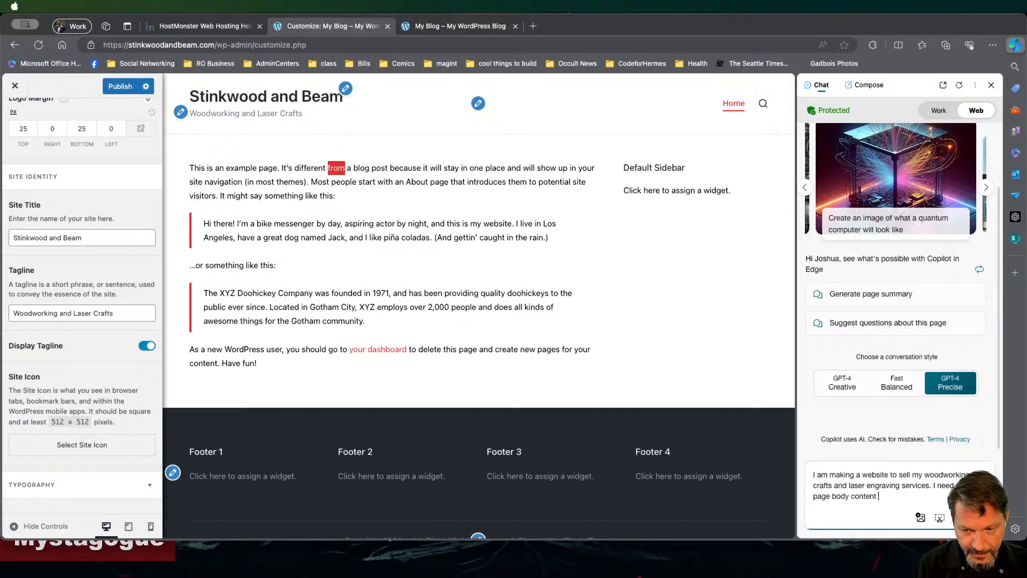
{"action": "key", "text": "BackSpace"}
{"action": "key", "text": "BackSpace"}
{"action": "key", "text": "BackSpace"}
{"action": "key", "text": "BackSpace"}
{"action": "key", "text": "BackSpace"}
{"action": "key", "text": "BackSpace"}
{"action": "key", "text": "BackSpace"}
{"action": "key", "text": "BackSpace"}
{"action": "key", "text": "BackSpace"}
{"action": "key", "text": "BackSpace"}
{"action": "key", "text": "BackSpace"}
{"action": "key", "text": "BackSpace"}
{"action": "key", "text": "BackSpace"}
{"action": "key", "text": "BackSpace"}
{"action": "key", "text": "BackSpace"}
{"action": "key", "text": "BackSpace"}
{"action": "key", "text": "BackSpace"}
{"action": "key", "text": "BackSpace"}
{"action": "key", "text": "BackSpace"}
{"action": "key", "text": "BackSpace"}
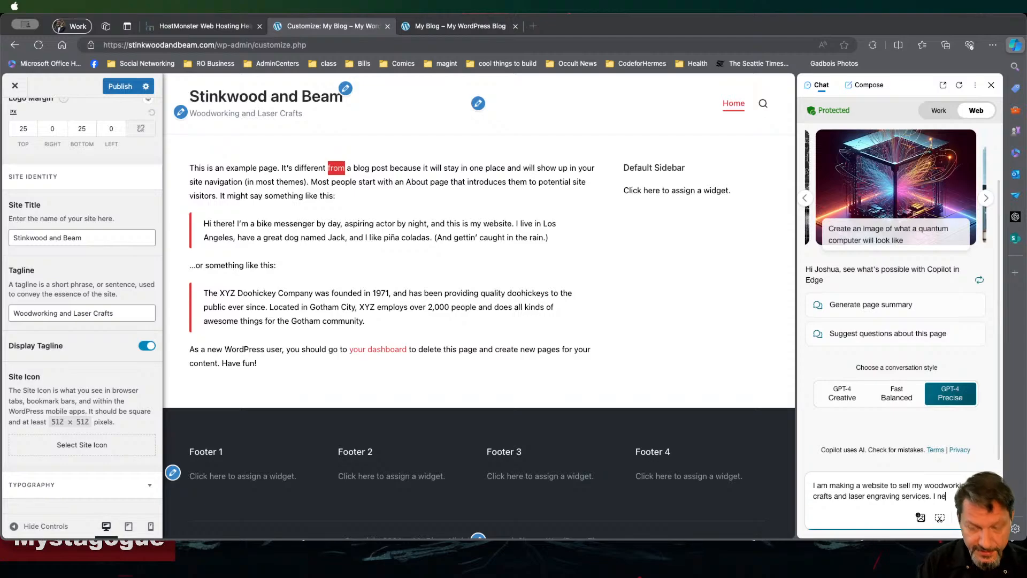
Ask Copilot for body content for the home page that provides a smooth segue to buying the products, and send the prompt
{"action": "type", "text": "e"}
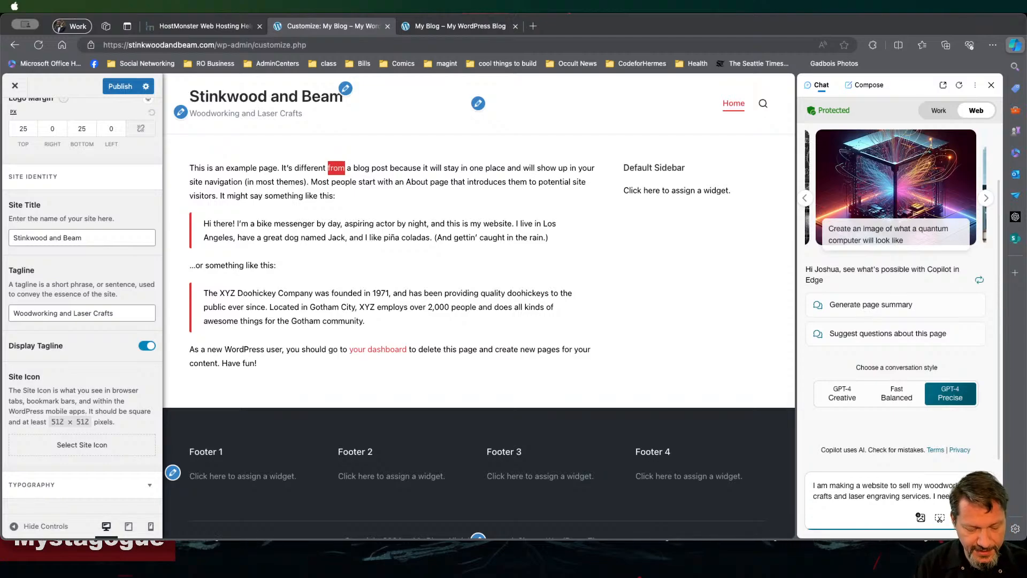
{"action": "type", "text": "d body content for my h"}
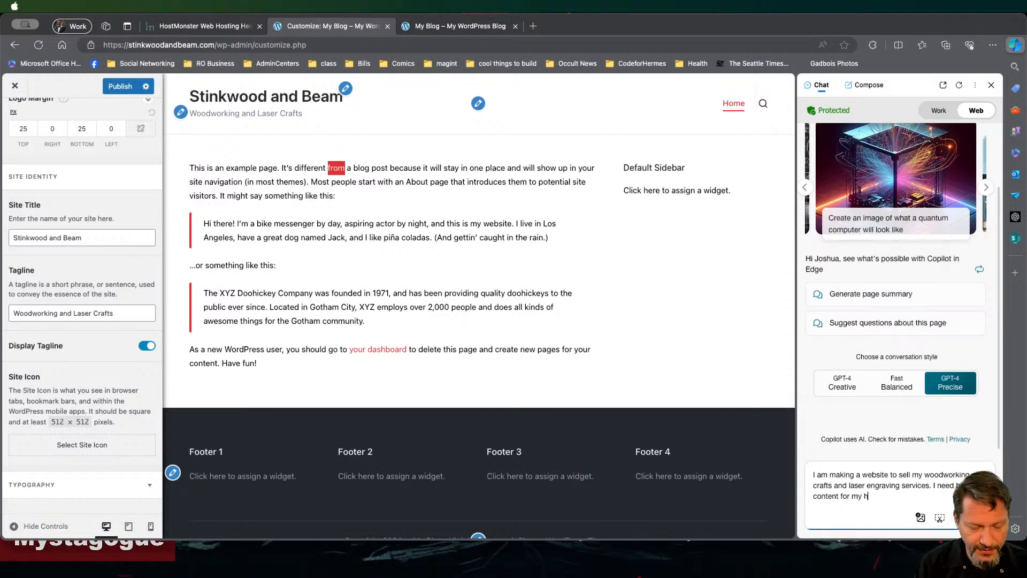
{"action": "type", "text": "ome page"}
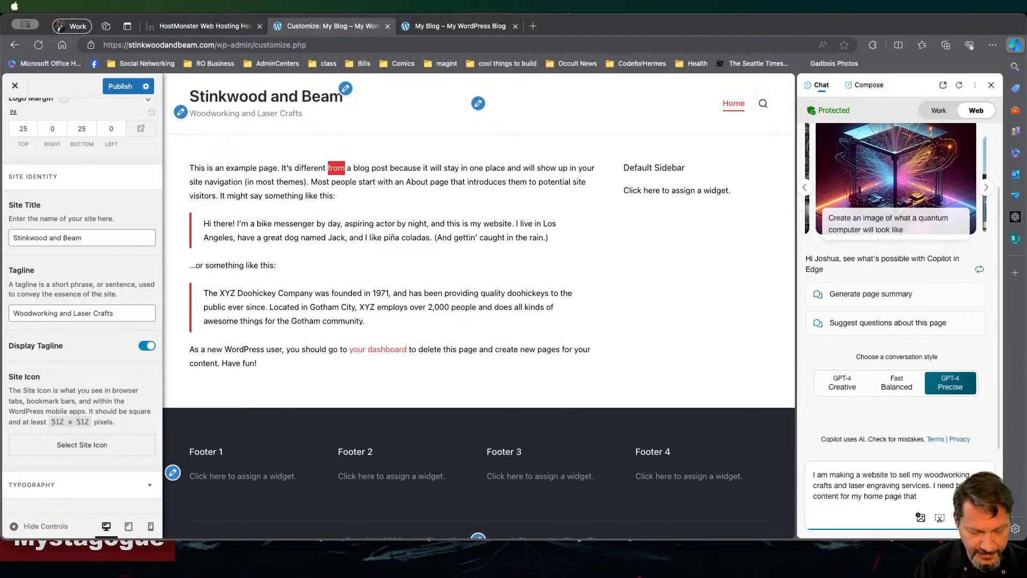
{"action": "type", "text": "that provides"}
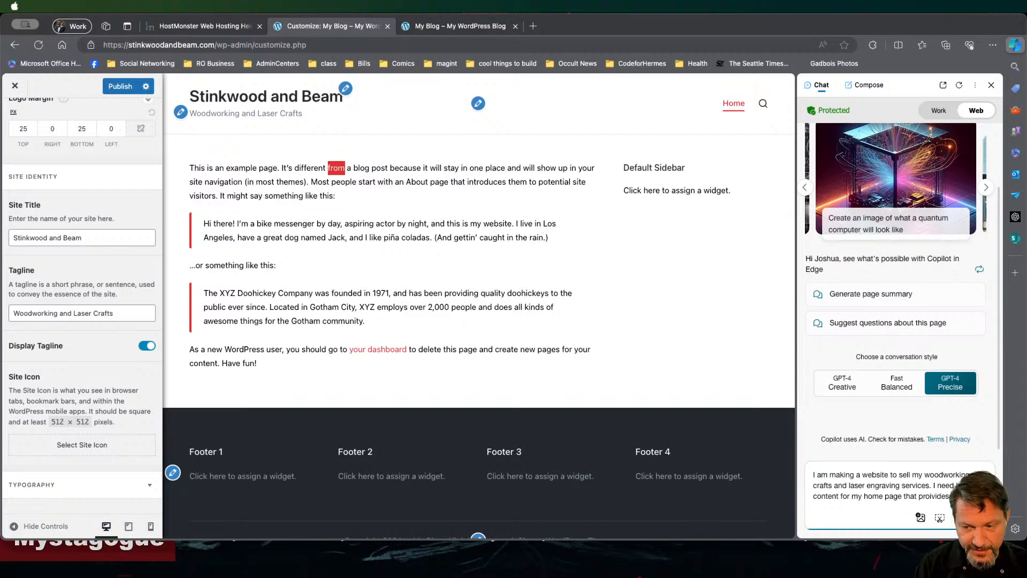
{"action": "type", "text": "oivides a smooth segue to "}
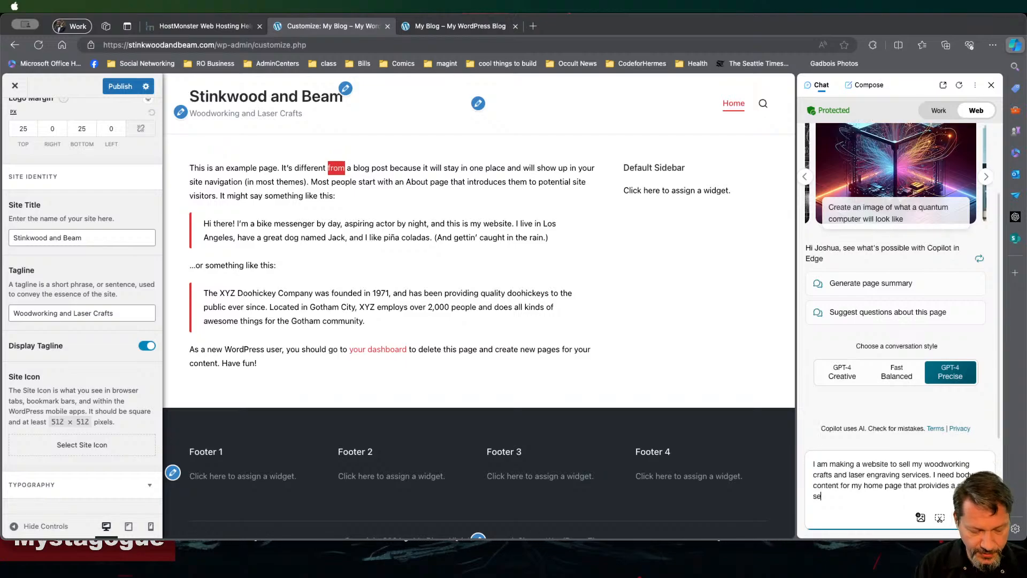
{"action": "type", "text": "buy"}
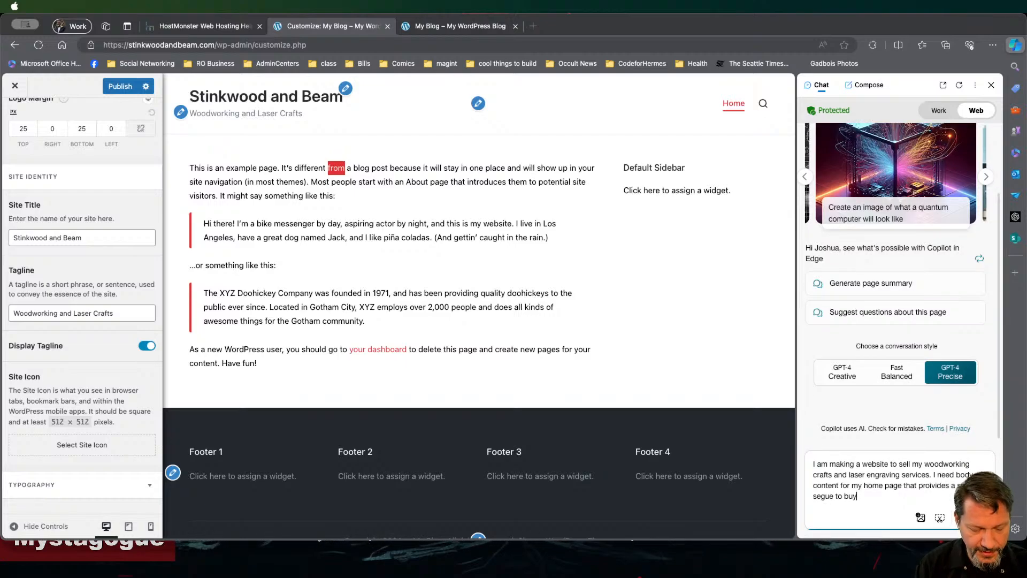
{"action": "type", "text": "ing the products, whi"}
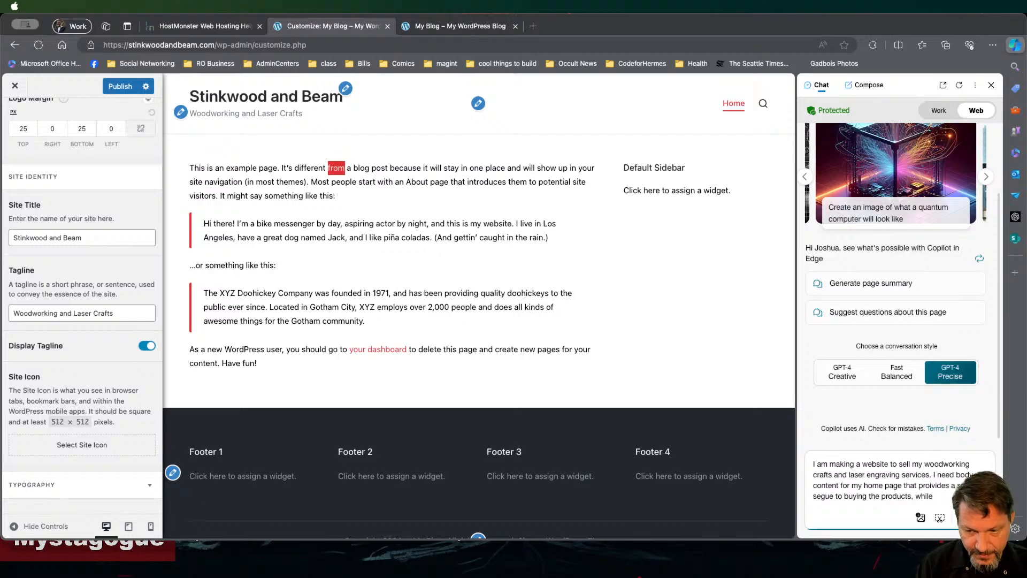
{"action": "type", "text": "le"}
{"action": "key", "text": "BackSpace"}
{"action": "key", "text": "BackSpace"}
{"action": "key", "text": "BackSpace"}
{"action": "key", "text": "BackSpace"}
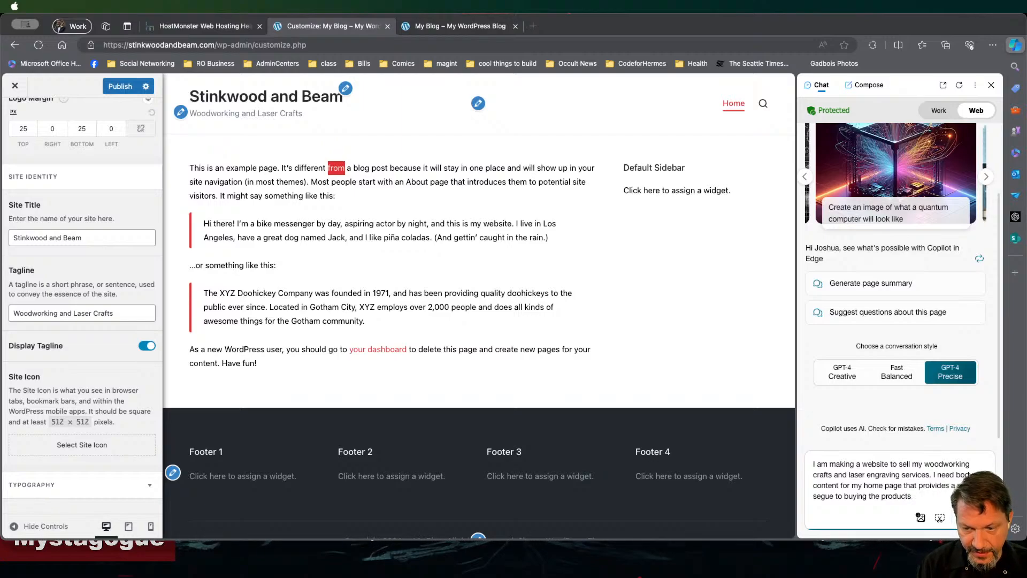
{"action": "key", "text": "Return"}
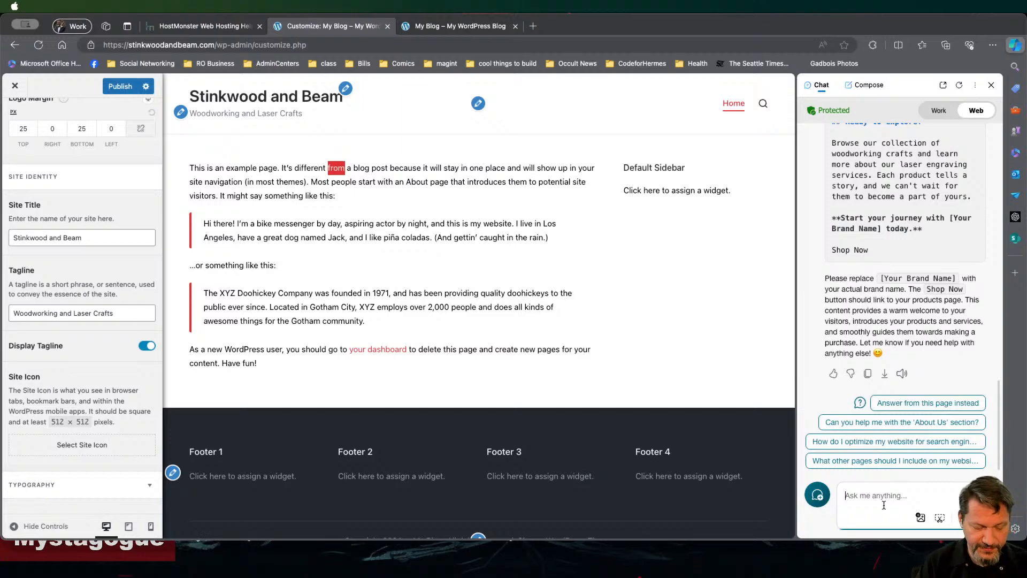
Start a follow-up Copilot prompt reading: Can you rewrite that with the business name "Stinkwood and Beam"
{"action": "left_click", "coordinate": [884, 505]}
{"action": "type", "text": "Can you rewrite "}
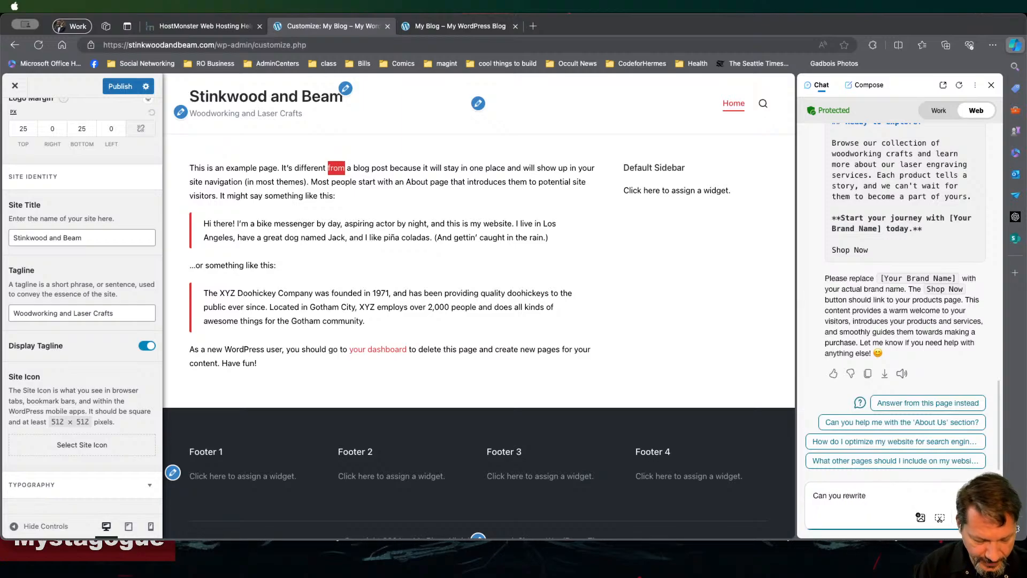
{"action": "type", "text": "thatr"}
{"action": "key", "text": "BackSpace"}
{"action": "key", "text": "BackSpace"}
{"action": "key", "text": "BackSpace"}
{"action": "key", "text": "BackSpace"}
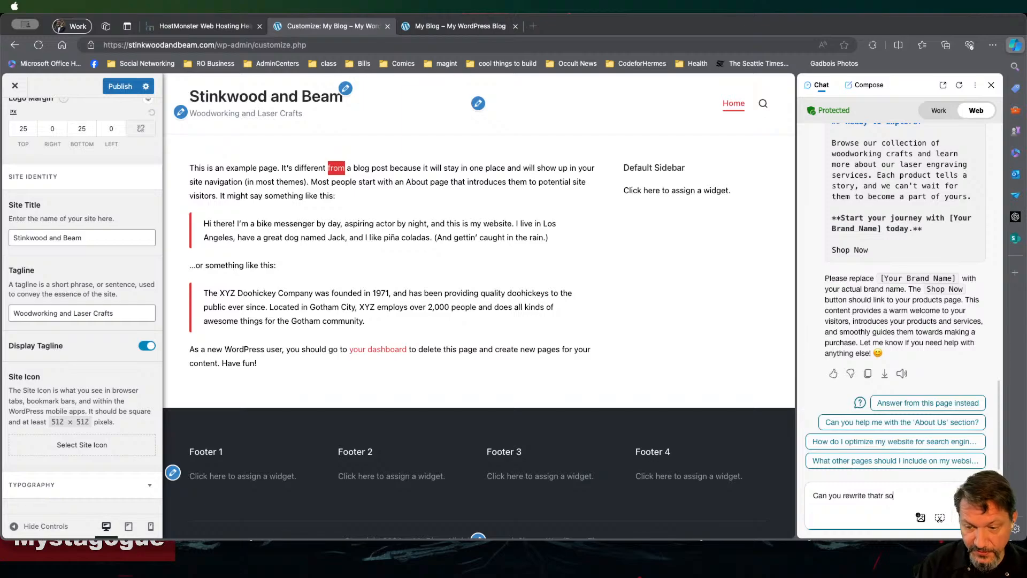
{"action": "type", "text": "hat"}
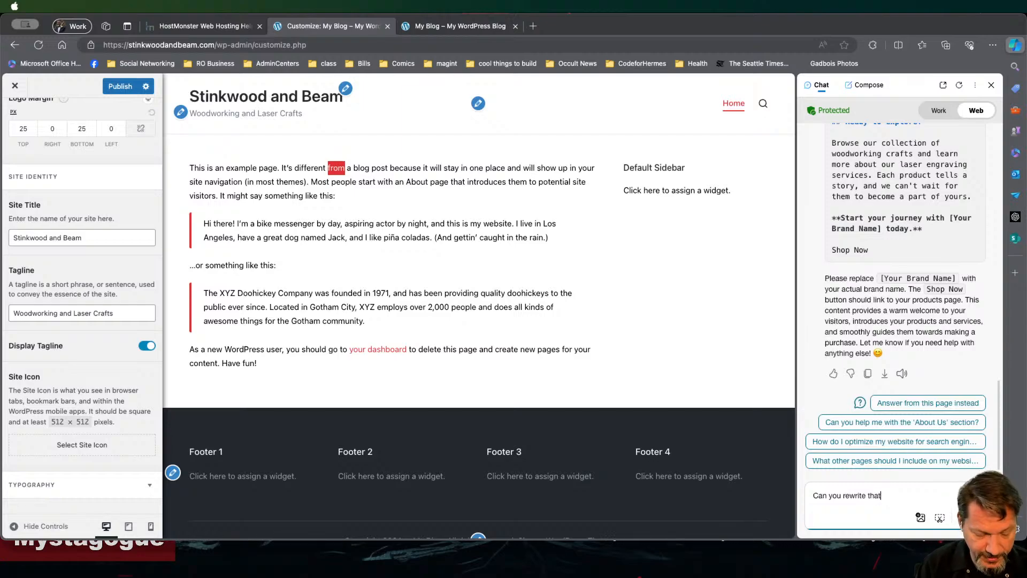
{"action": "type", "text": " with the business na"}
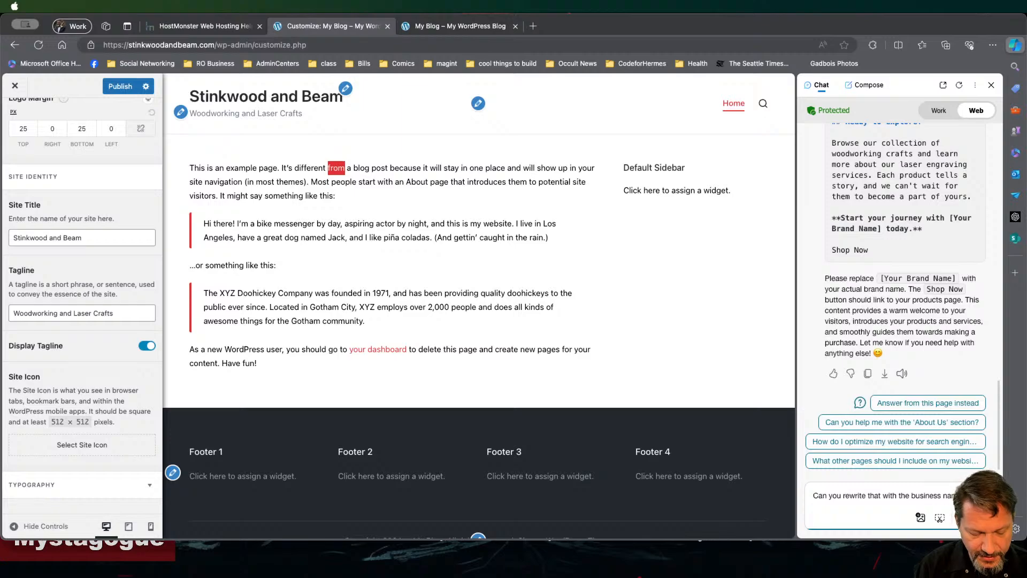
{"action": "type", "text": "me Stinkwood and Beamn"}
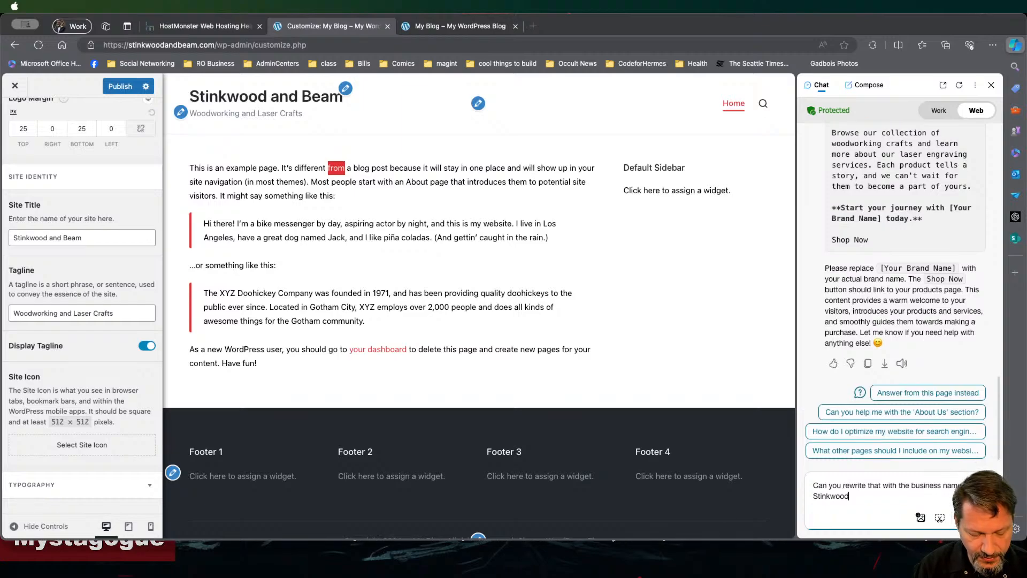
{"action": "key", "text": "BackSpace"}
{"action": "key", "text": "BackSpace"}
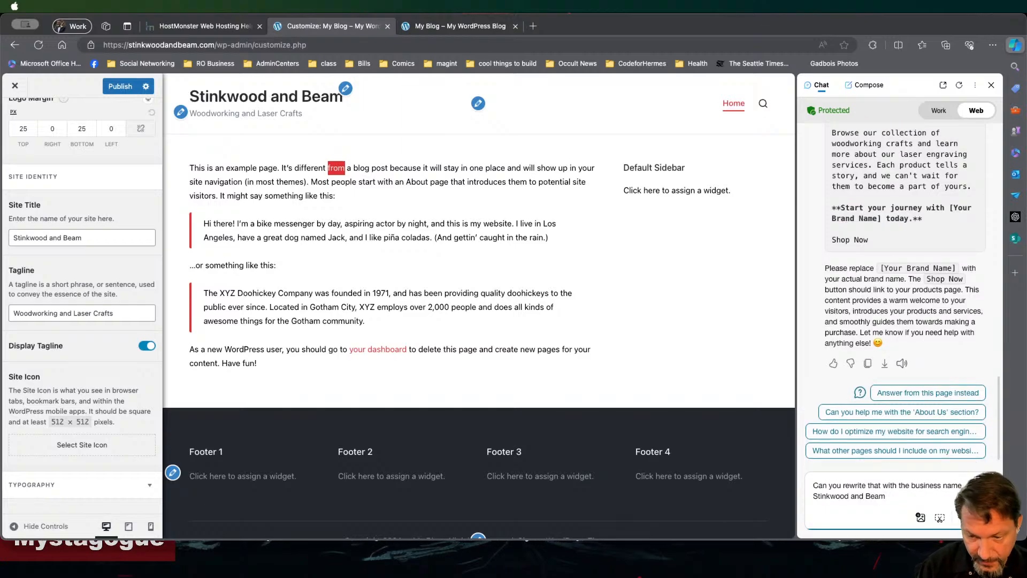
{"action": "type", "text": "m"}
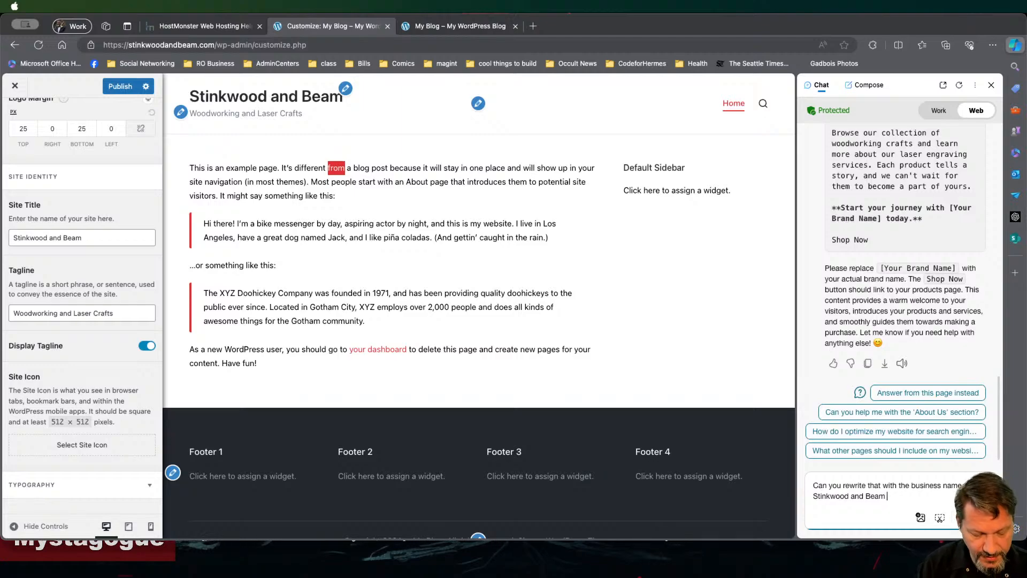
{"action": "type", "text": "\""}
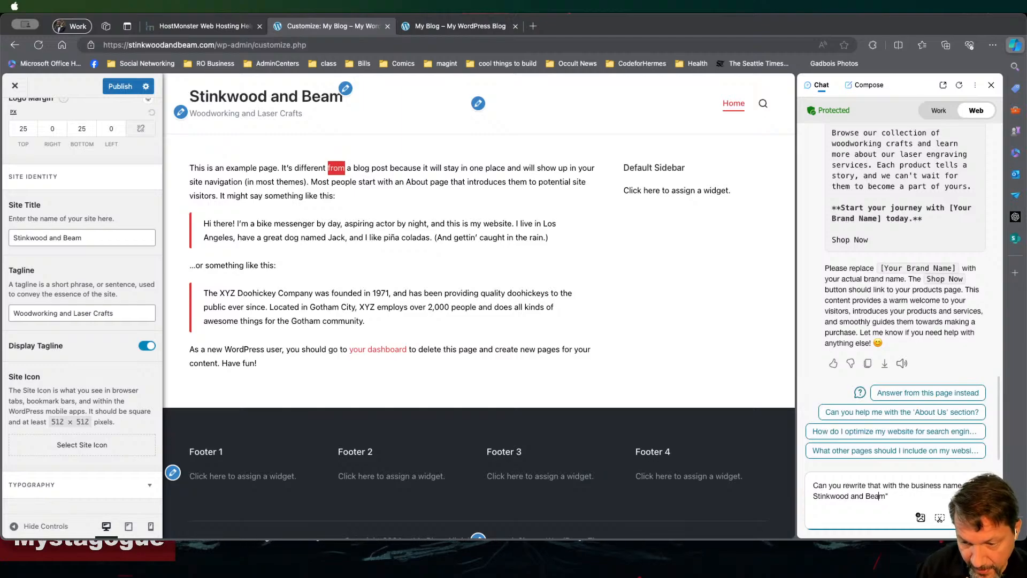
Continue the rewrite prompt with "and make it more about"
{"action": "type", "text": "\" "}
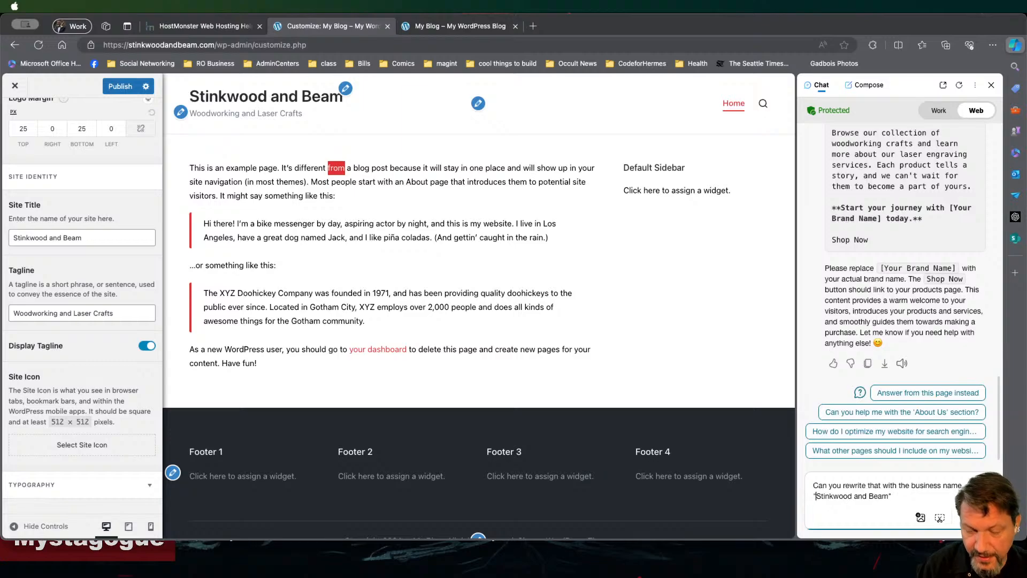
{"action": "type", "text": "and"}
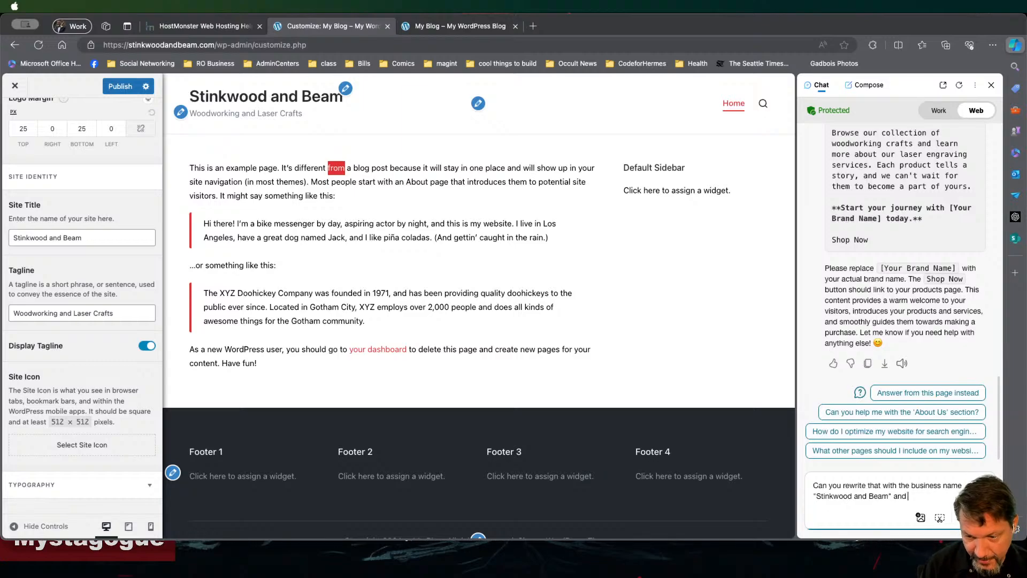
{"action": "type", "text": " make it more a"}
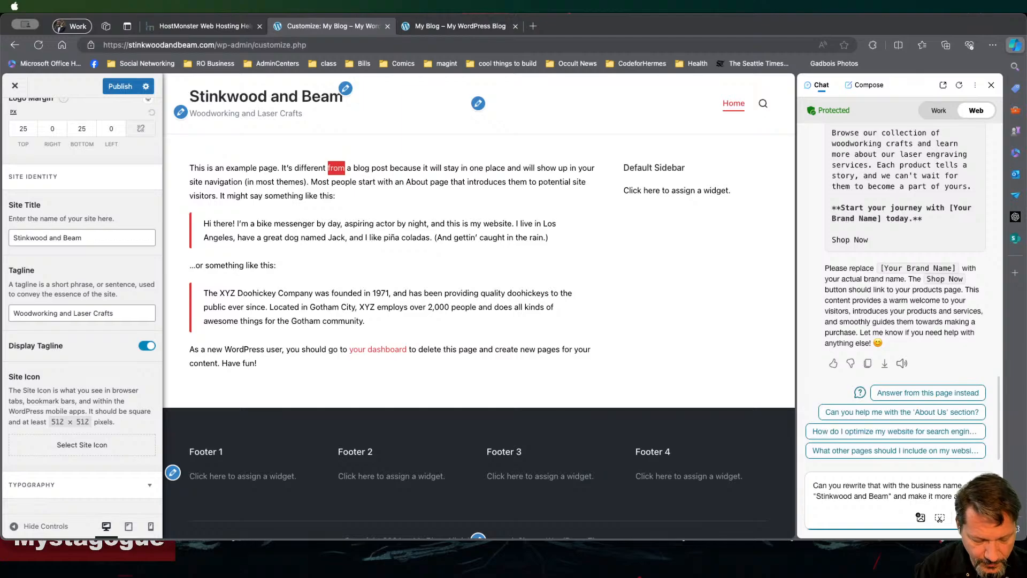
{"action": "type", "text": "bout custom "}
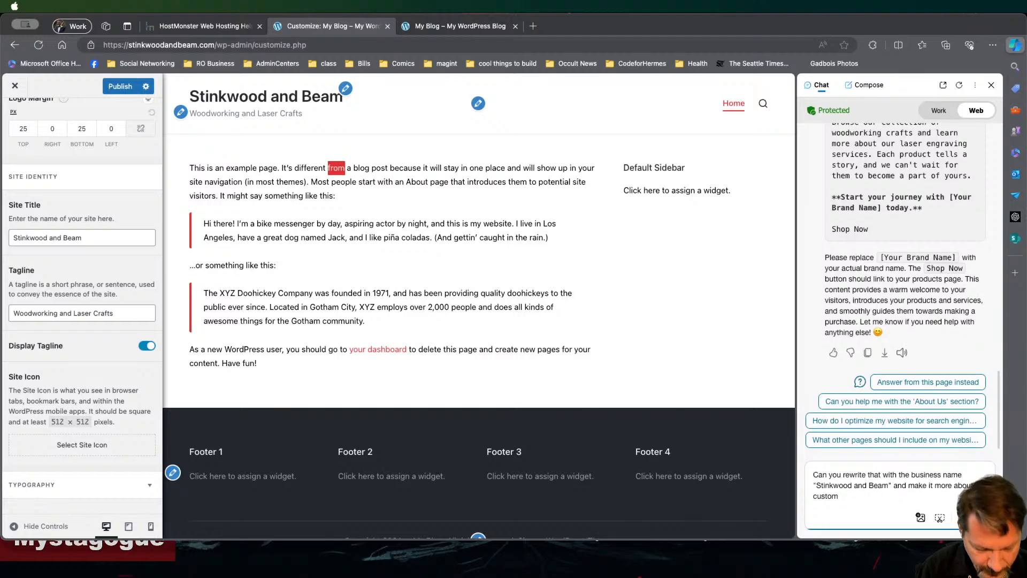
{"action": "type", "text": "woodwork"}
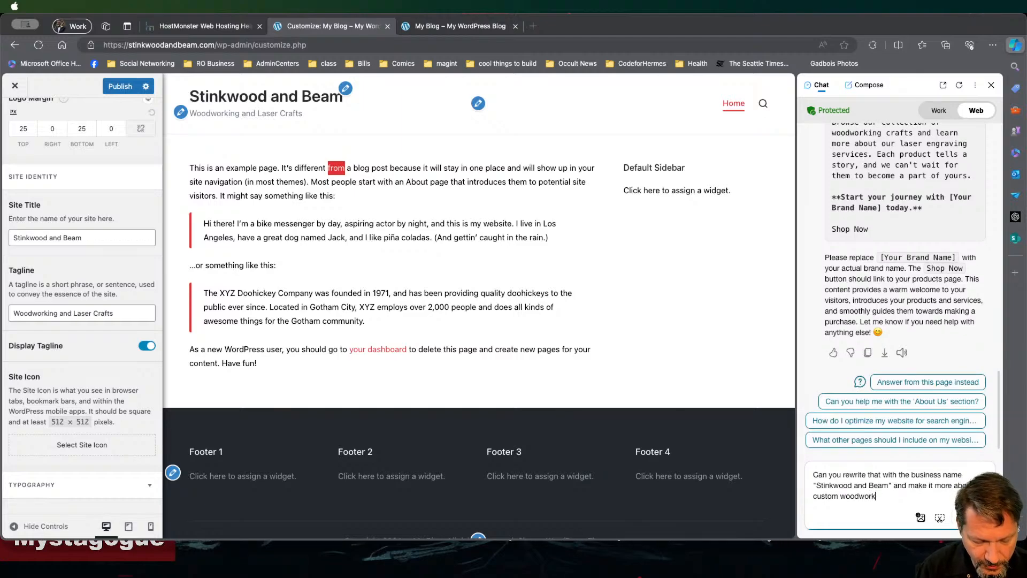
{"action": "type", "text": "ing"}
{"action": "key", "text": "BackSpace"}
{"action": "key", "text": "BackSpace"}
{"action": "key", "text": "BackSpace"}
{"action": "key", "text": "BackSpace"}
{"action": "key", "text": "BackSpace"}
{"action": "key", "text": "BackSpace"}
{"action": "key", "text": "BackSpace"}
{"action": "key", "text": "BackSpace"}
{"action": "key", "text": "BackSpace"}
{"action": "key", "text": "BackSpace"}
{"action": "key", "text": "BackSpace"}
{"action": "key", "text": "BackSpace"}
{"action": "key", "text": "BackSpace"}
{"action": "key", "text": "BackSpace"}
{"action": "key", "text": "BackSpace"}
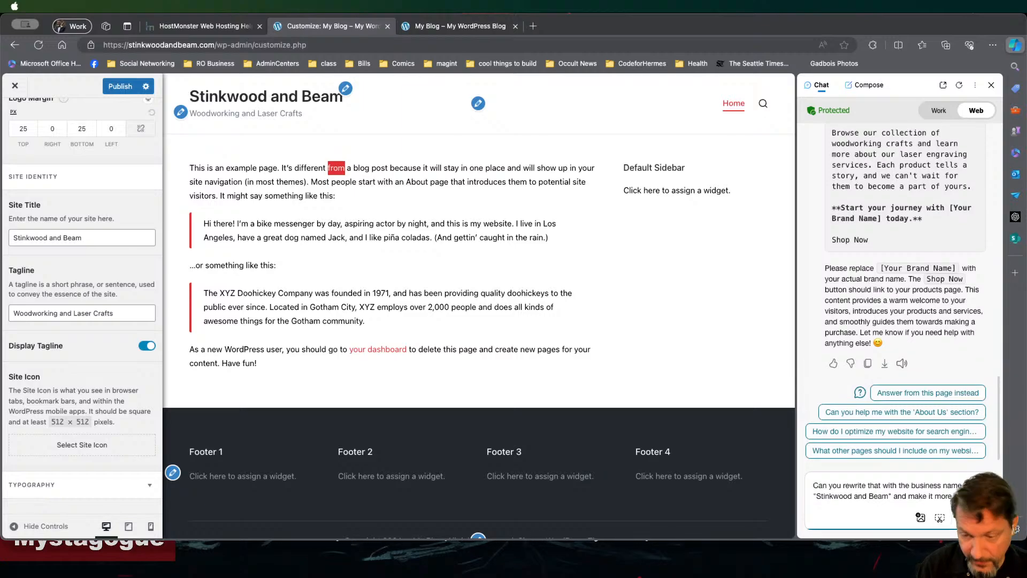
Name artisanal wood turning crafts, like bowls and urns, as the focus of the rewrite in the prompt
{"action": "type", "text": "artisinal we"}
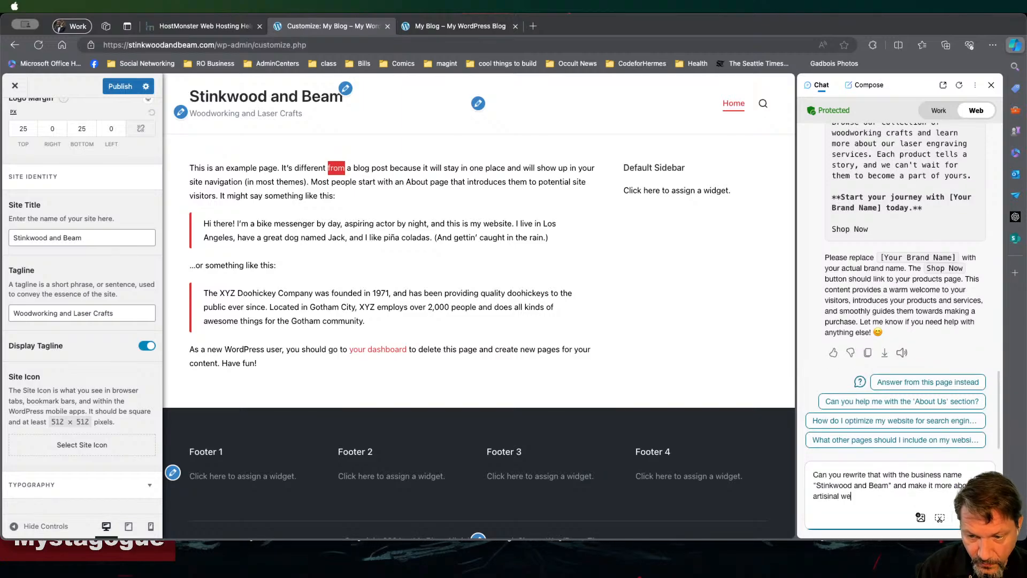
{"action": "key", "text": "BackSpace"}
{"action": "type", "text": "ood cr"}
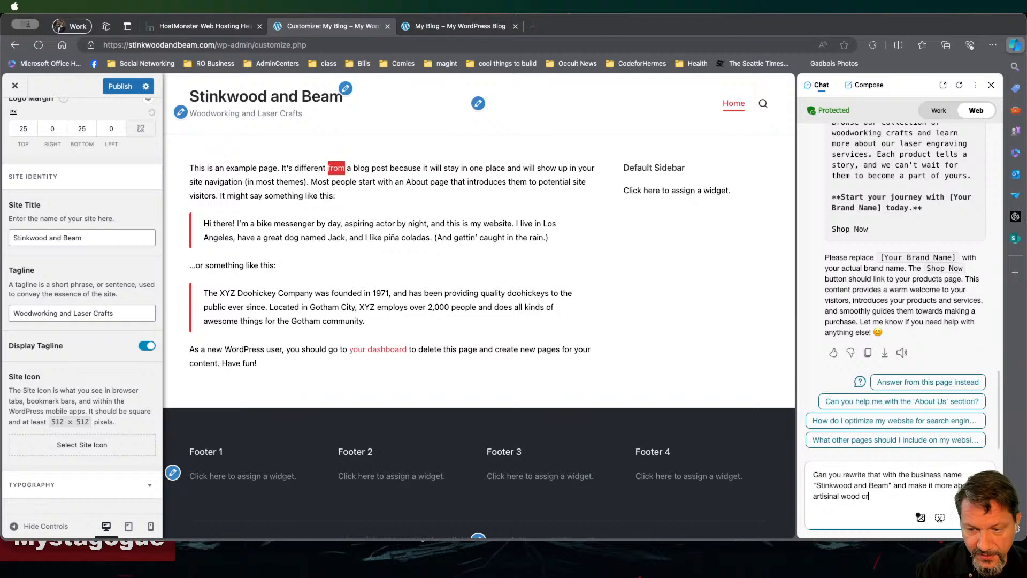
{"action": "type", "text": " ct"}
{"action": "key", "text": "BackSpace"}
{"action": "key", "text": "BackSpace"}
{"action": "type", "text": "tu"}
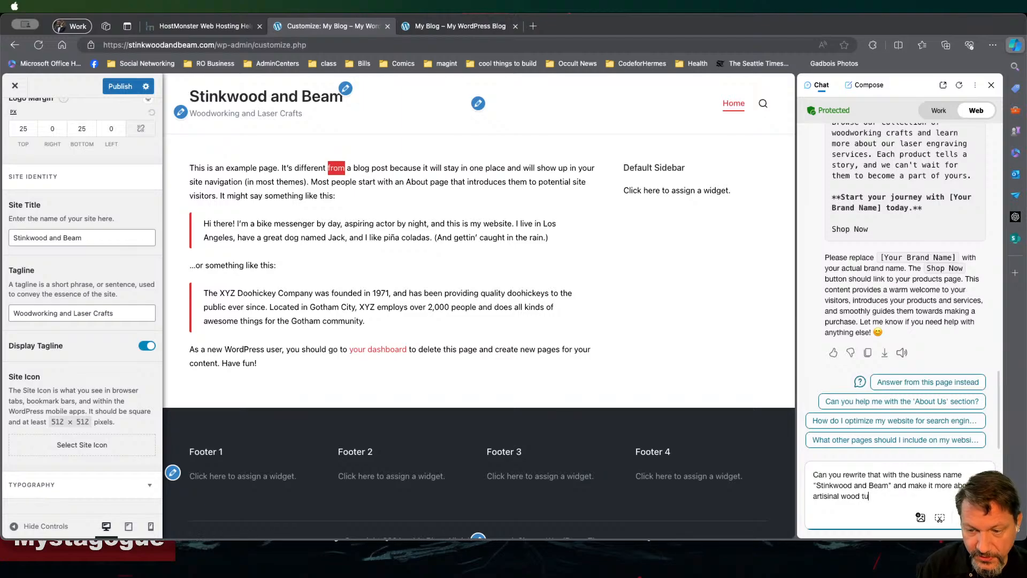
{"action": "type", "text": "rning crafts, like bowls"}
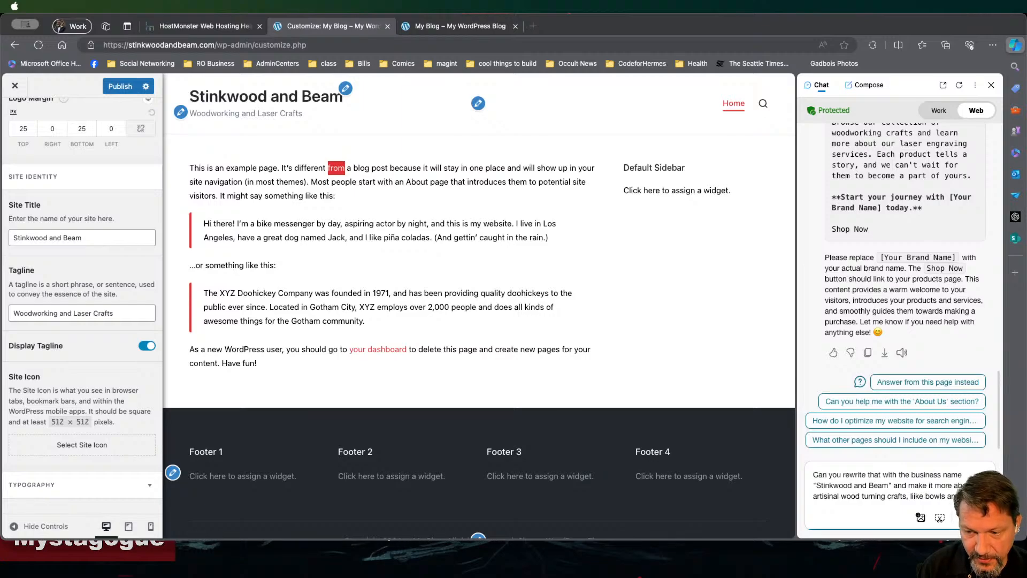
{"action": "type", "text": "and "}
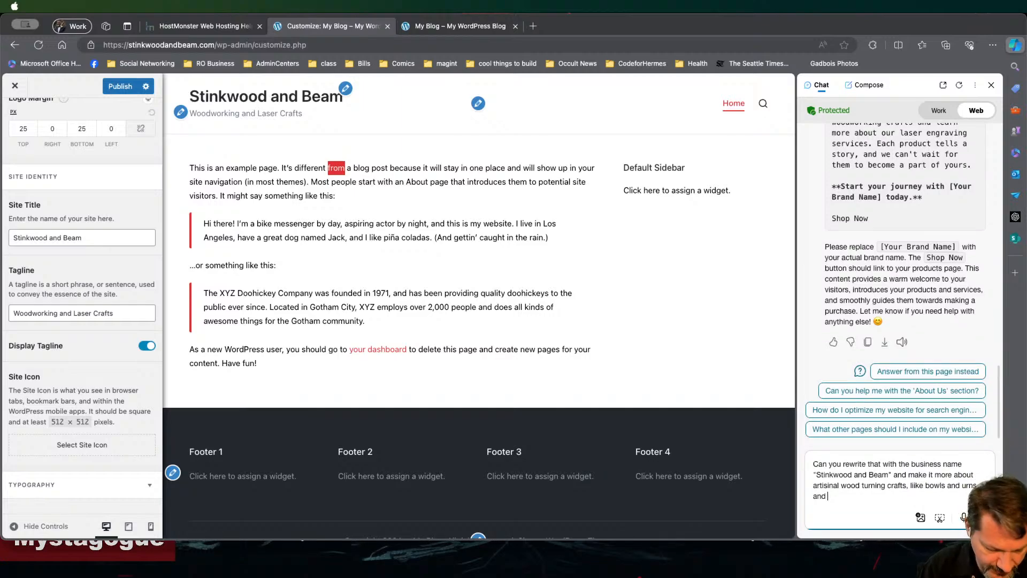
{"action": "type", "text": "spindl"}
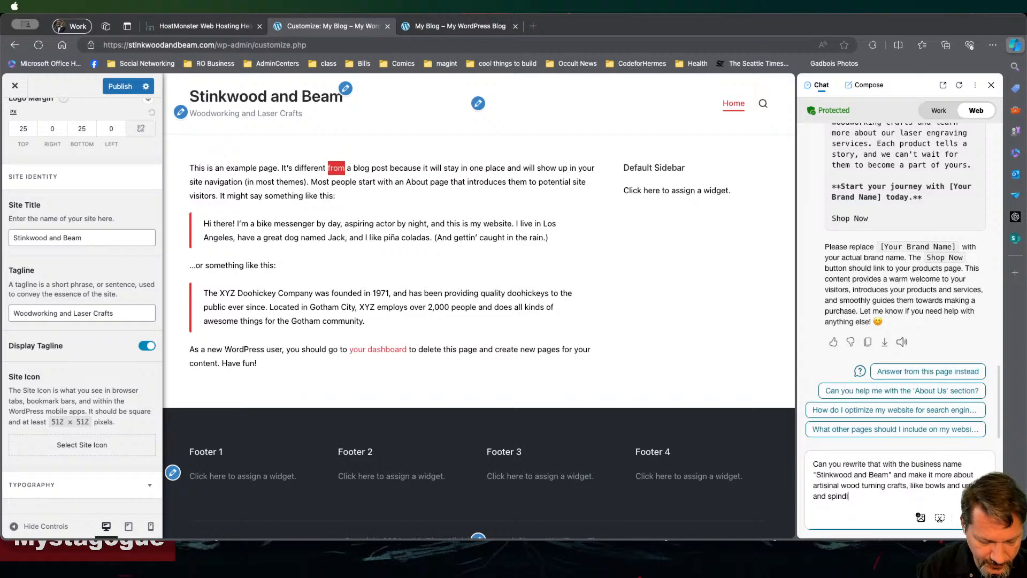
{"action": "type", "text": "e tyope m"}
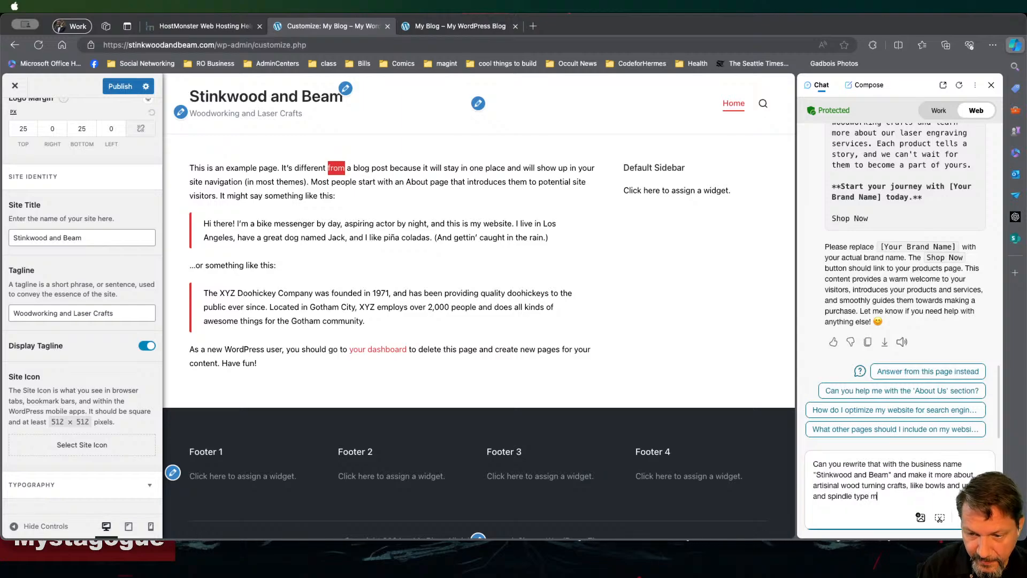
{"action": "type", "text": "aterials, and laer eng"}
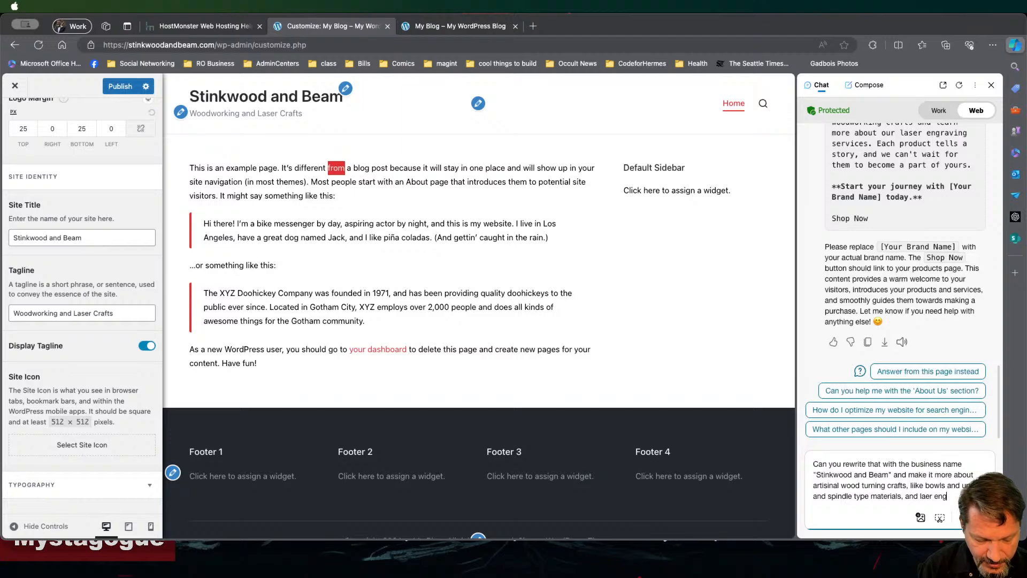
{"action": "type", "text": "raving services"}
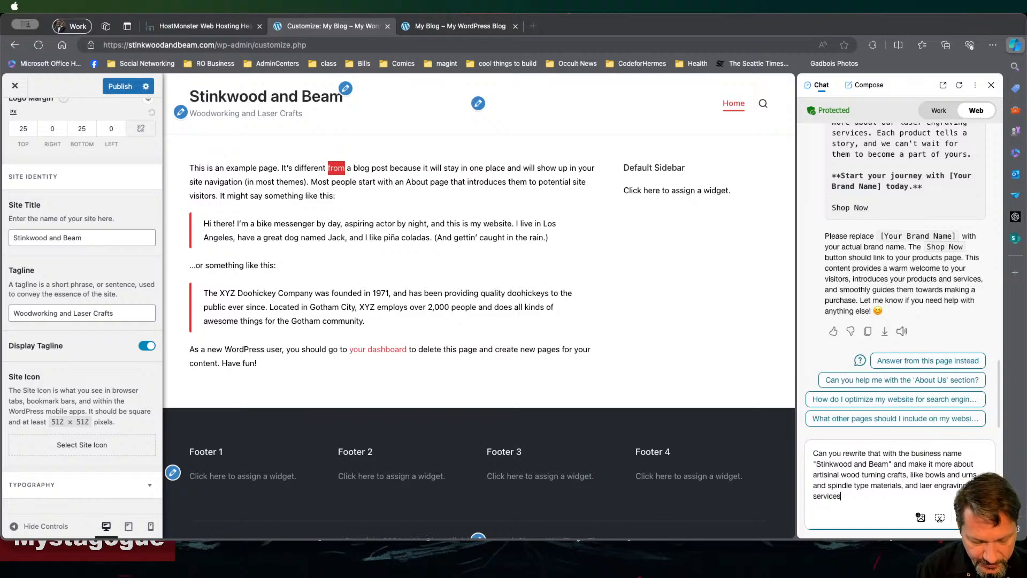
{"action": "type", "text": " for things "}
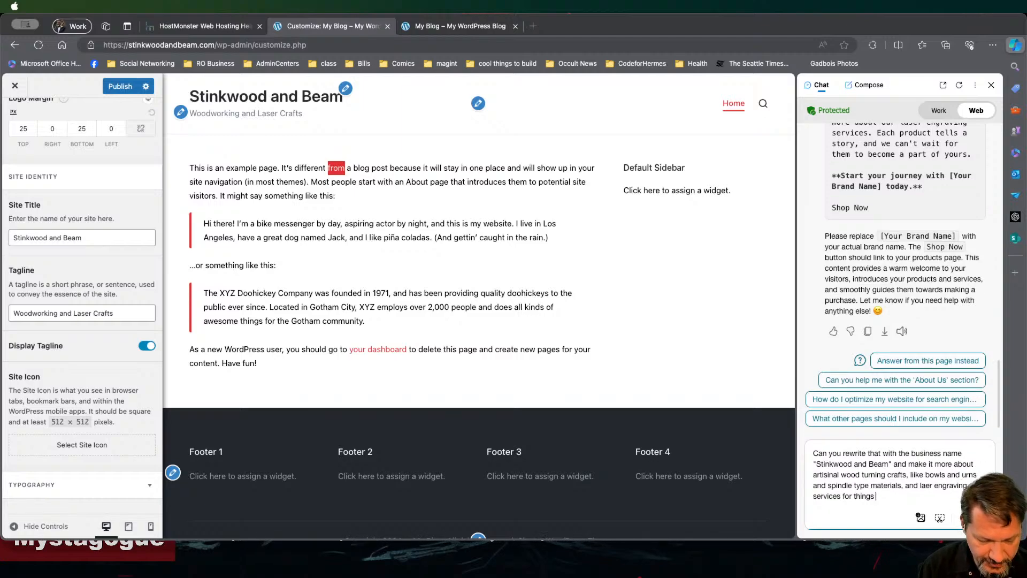
{"action": "type", "text": "like p"}
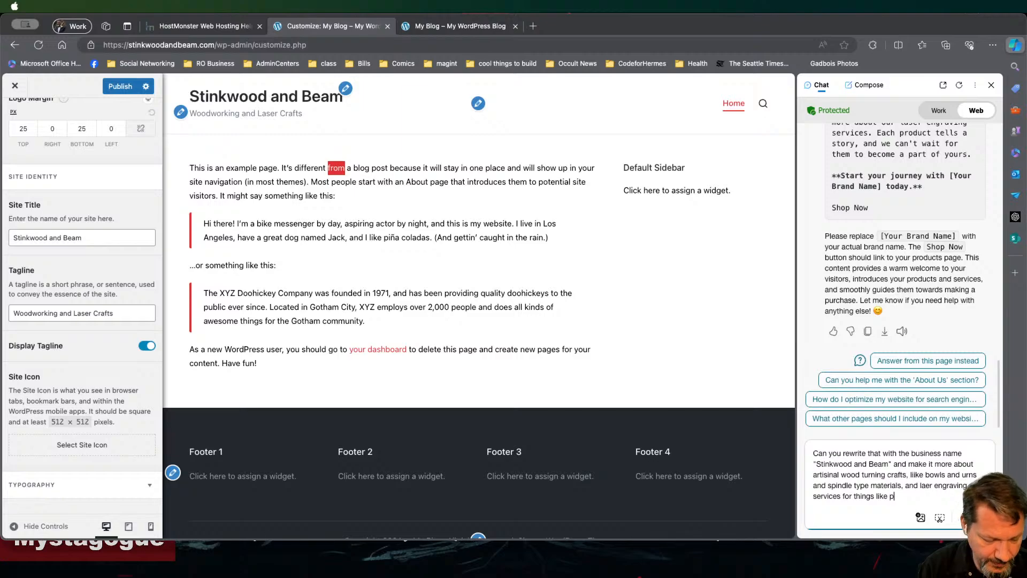
{"action": "type", "text": "ens or real estate"}
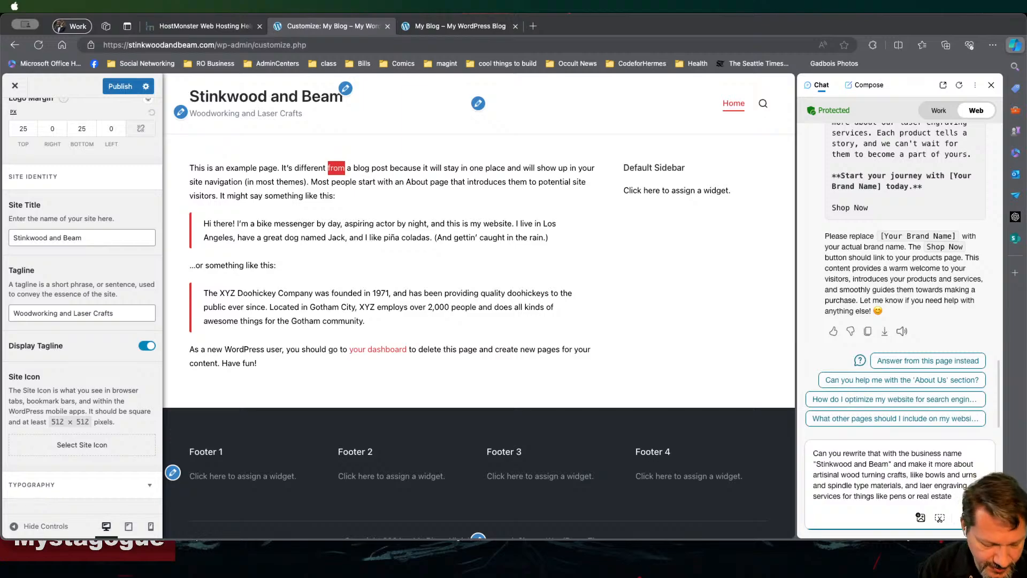
Add laser engraving services for things like pens or real estate key chains or bar signs or walnut ashtrays, and send the prompt
{"action": "type", "text": "chains "}
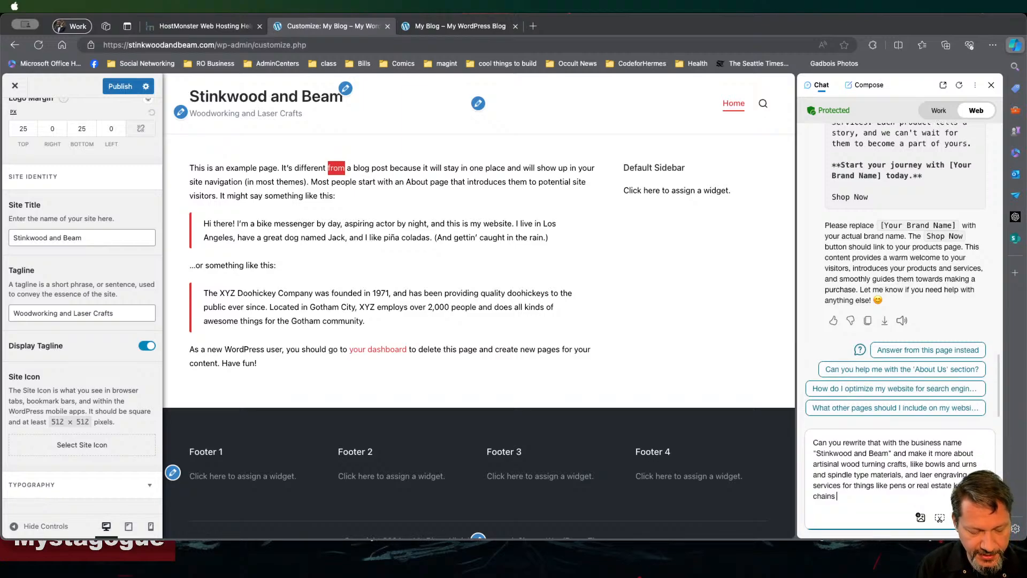
{"action": "type", "text": "or bar signs or"}
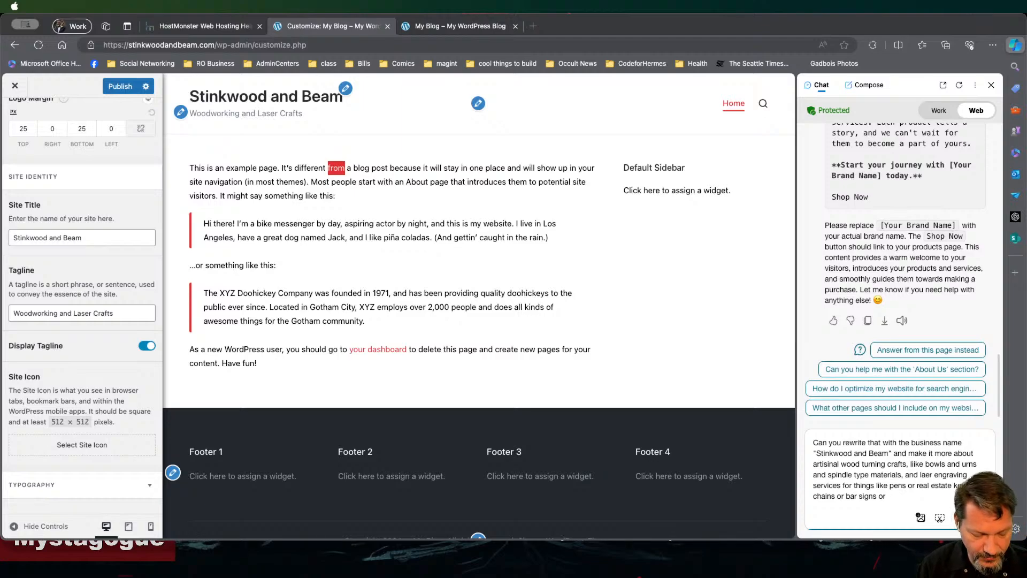
{"action": "type", "text": " walnut "}
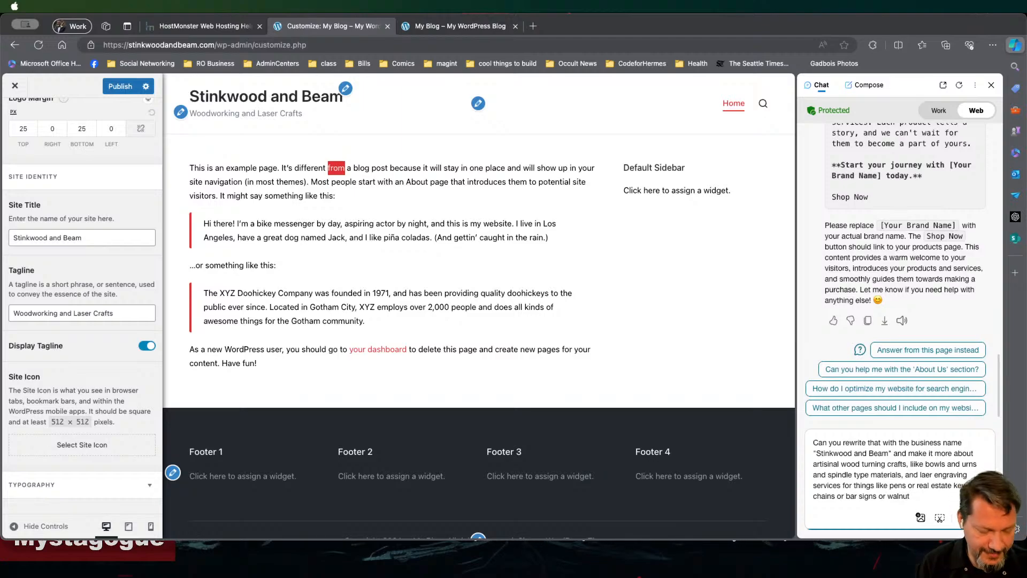
{"action": "type", "text": "ashtray"}
{"action": "type", "text": "s"}
{"action": "key", "text": "Return"}
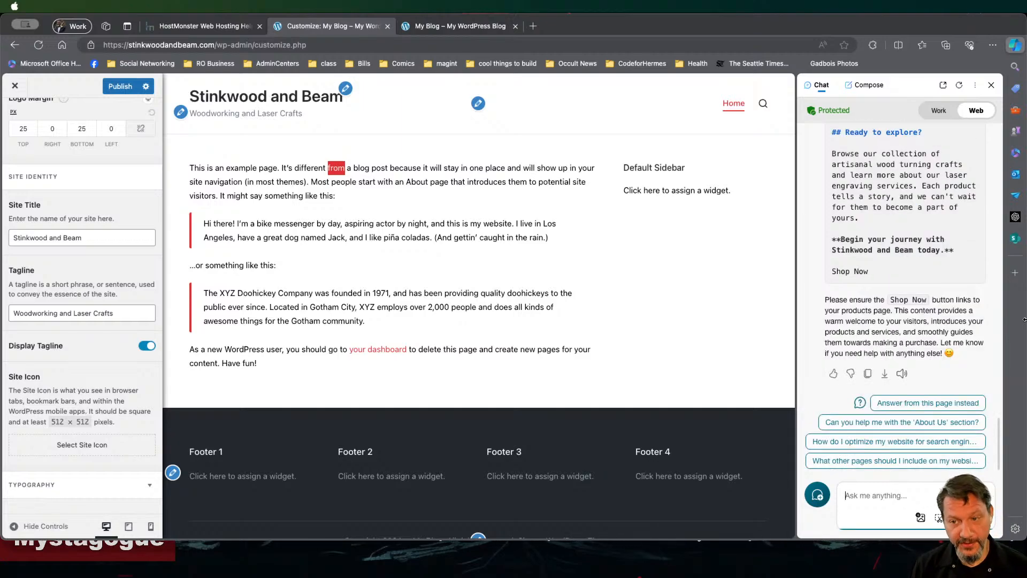
Copy the revised homepage body content from Copilot's reply, beginning at the "Welcome to Stinkwood and Beam" heading
{"action": "scroll", "coordinate": [922, 332], "scroll_direction": "up", "scroll_amount": 2}
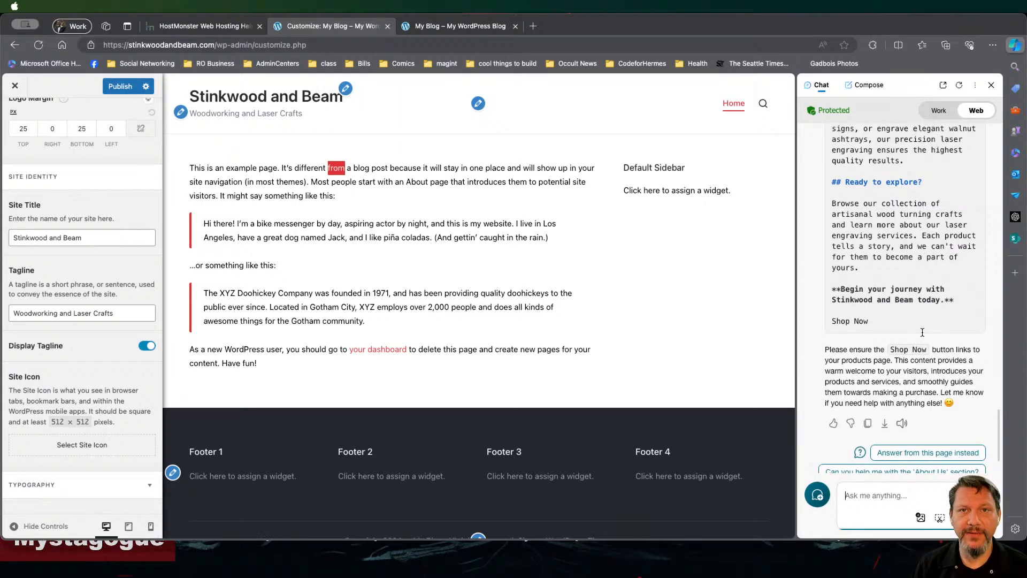
{"action": "scroll", "coordinate": [922, 333], "scroll_direction": "up", "scroll_amount": 2}
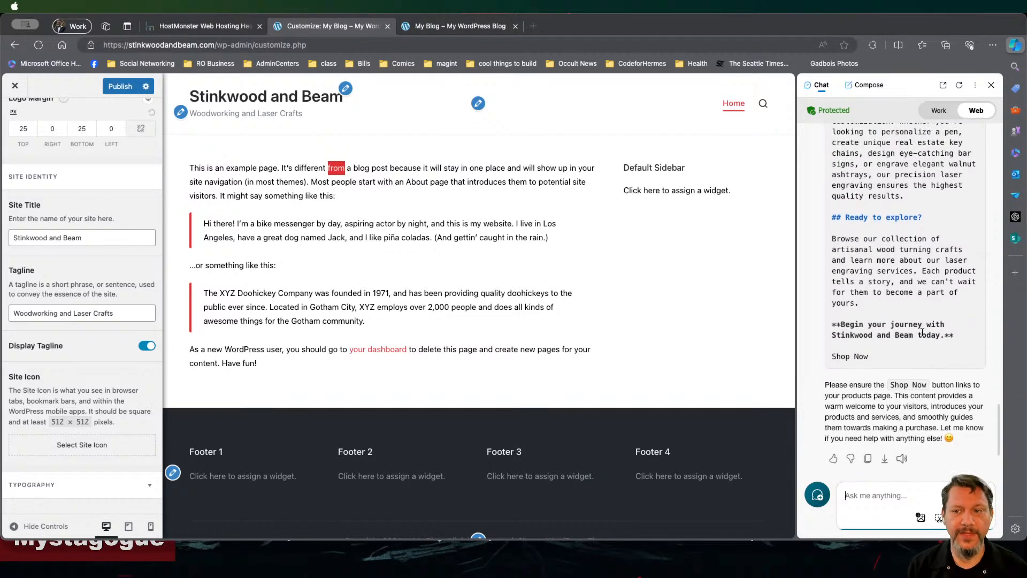
{"action": "scroll", "coordinate": [922, 333], "scroll_direction": "up", "scroll_amount": 10}
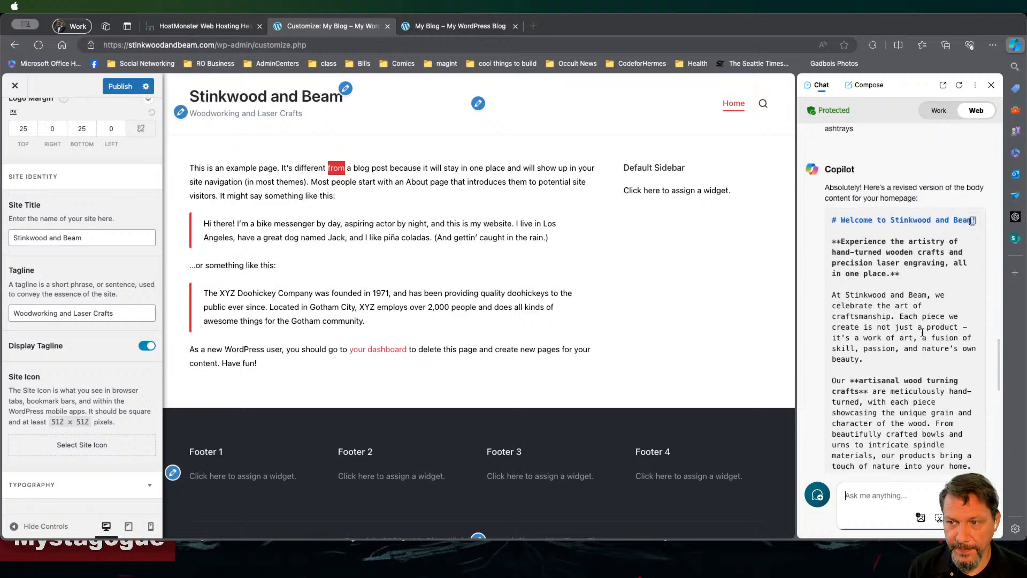
{"action": "left_click", "coordinate": [978, 225]}
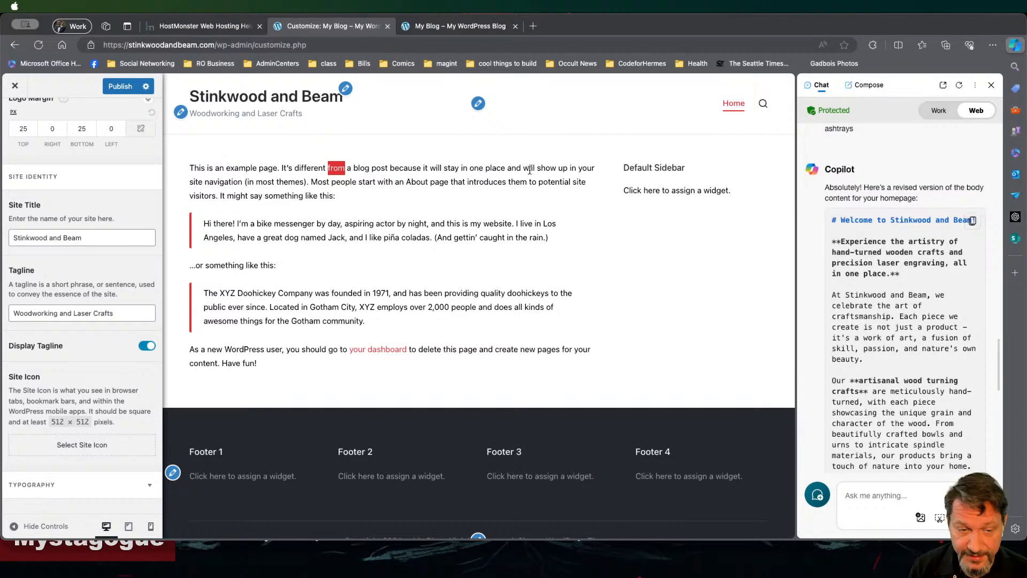
Publish the site customization changes and close the Customizer
{"action": "left_click", "coordinate": [215, 144]}
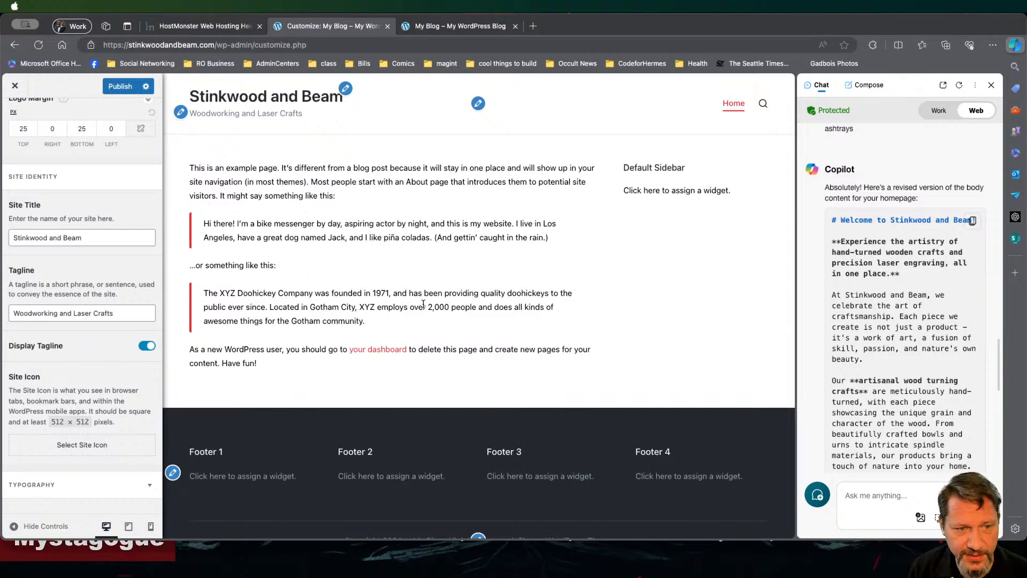
{"action": "left_click", "coordinate": [121, 88]}
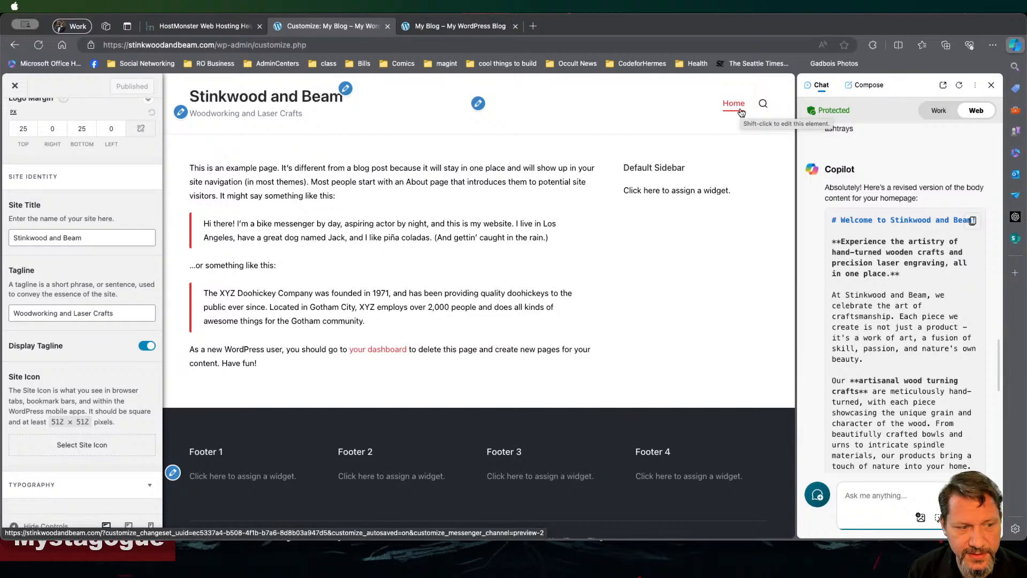
{"action": "left_click", "coordinate": [16, 86]}
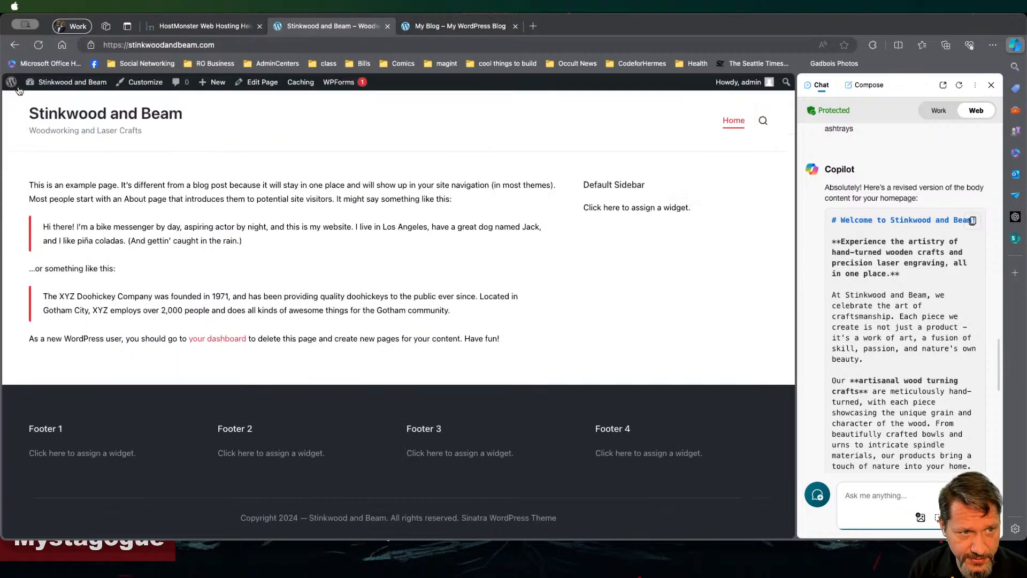
Go to the Stinkwood and Beam site's dashboard and open its list of pages
{"action": "mouse_move", "coordinate": [69, 84]}
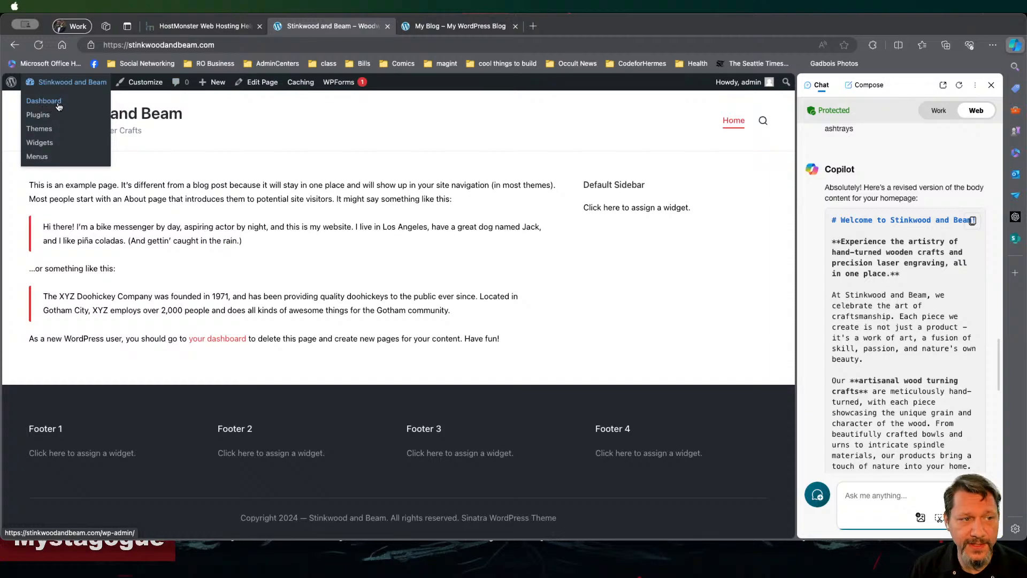
{"action": "left_click", "coordinate": [59, 105]}
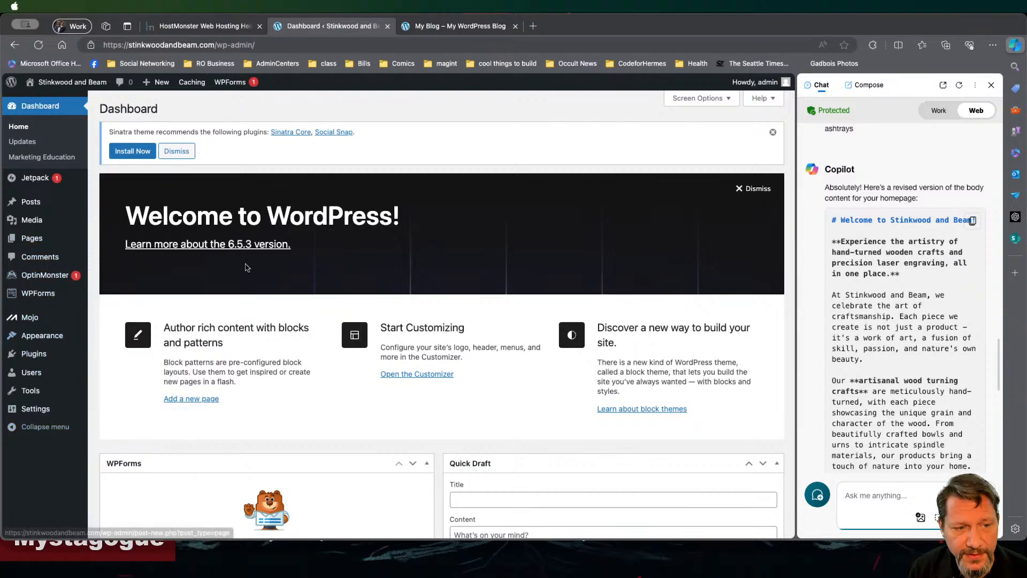
{"action": "left_click", "coordinate": [39, 238]}
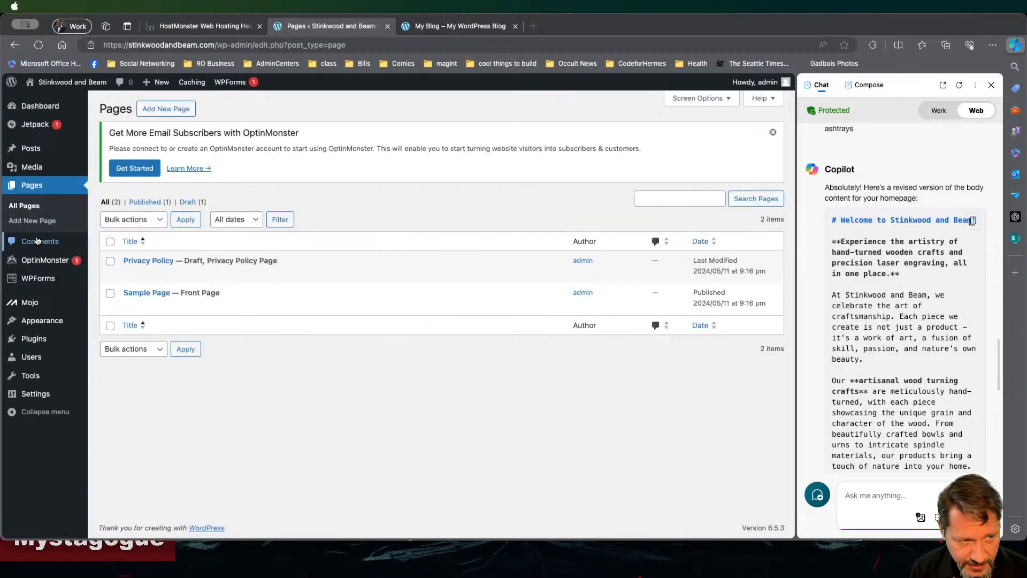
Create a new page and advance the block editor's welcome guide past its first screen
{"action": "mouse_move", "coordinate": [35, 153]}
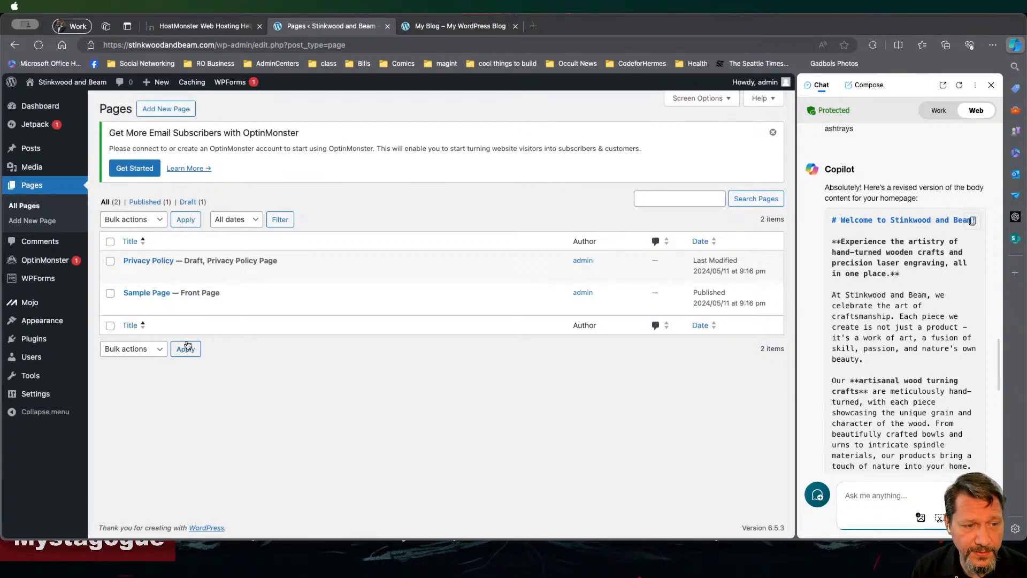
{"action": "left_click", "coordinate": [167, 110]}
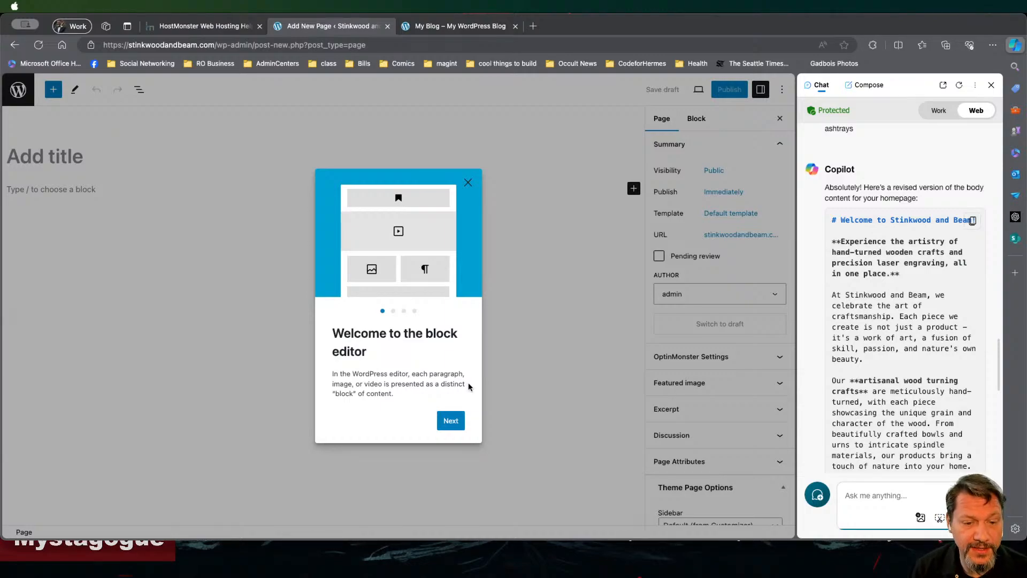
{"action": "left_click", "coordinate": [456, 424]}
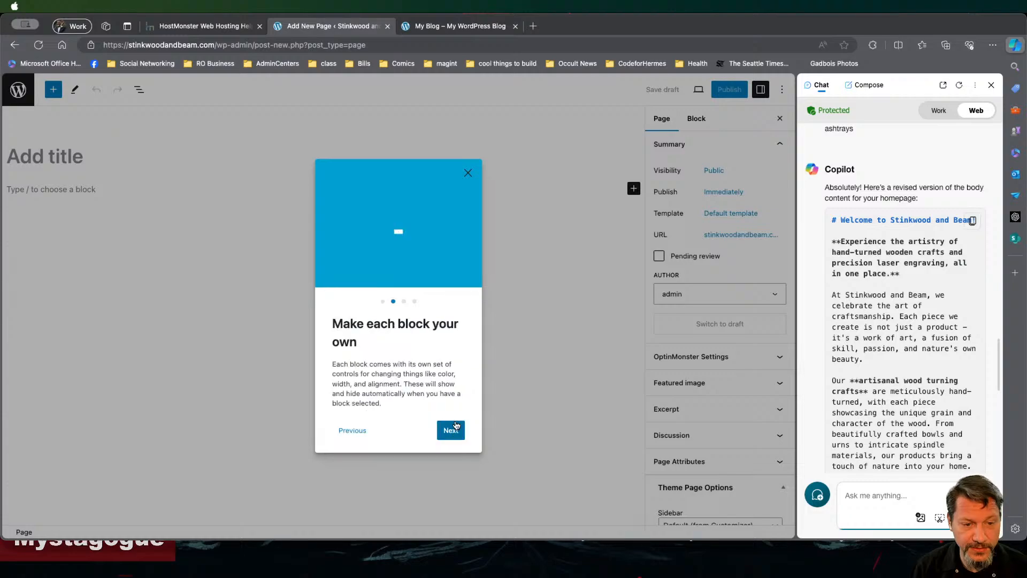
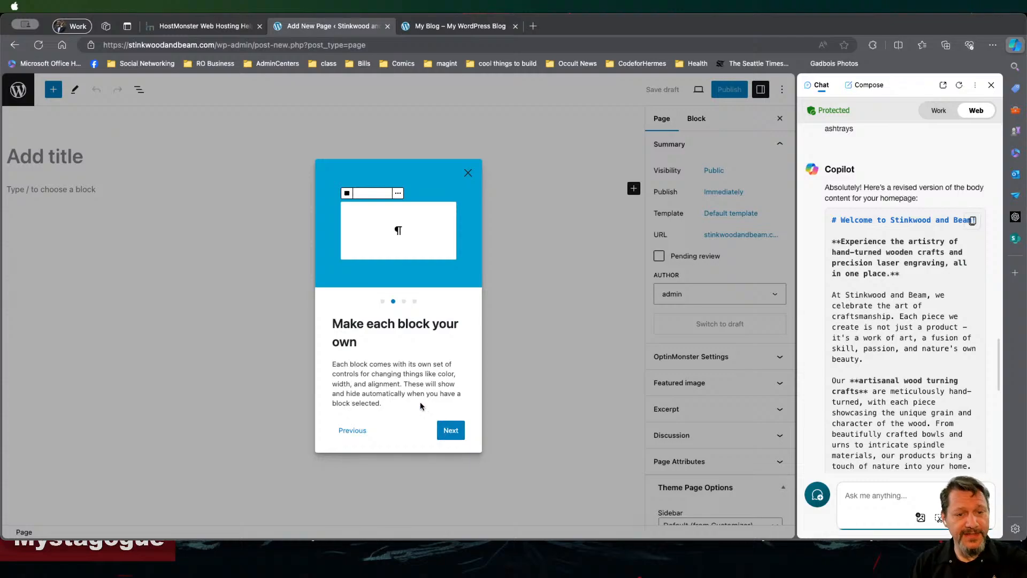
Page through the block editor's welcome guide to its final screen and close the guide
{"action": "left_click", "coordinate": [382, 301]}
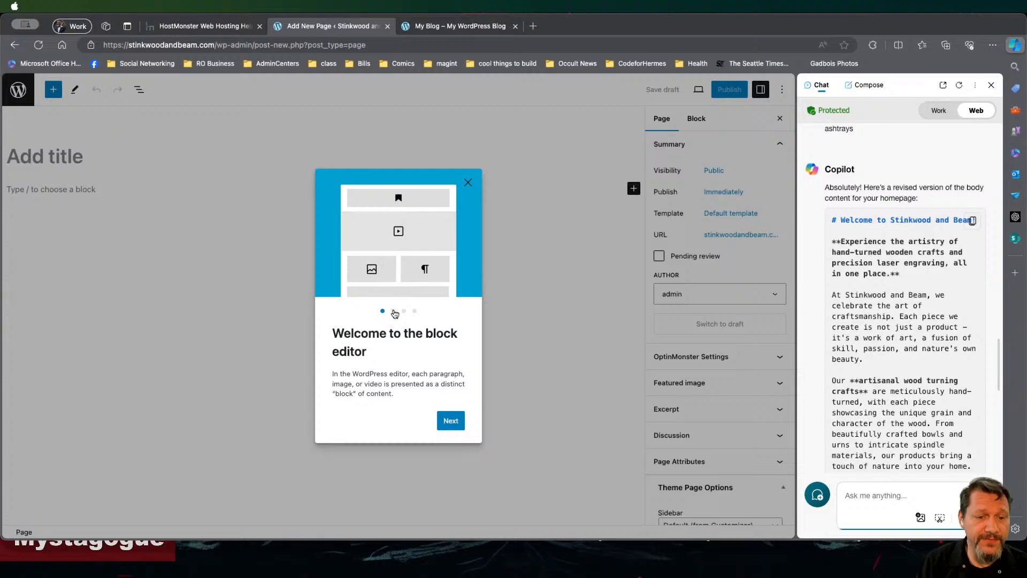
{"action": "left_click", "coordinate": [393, 311]}
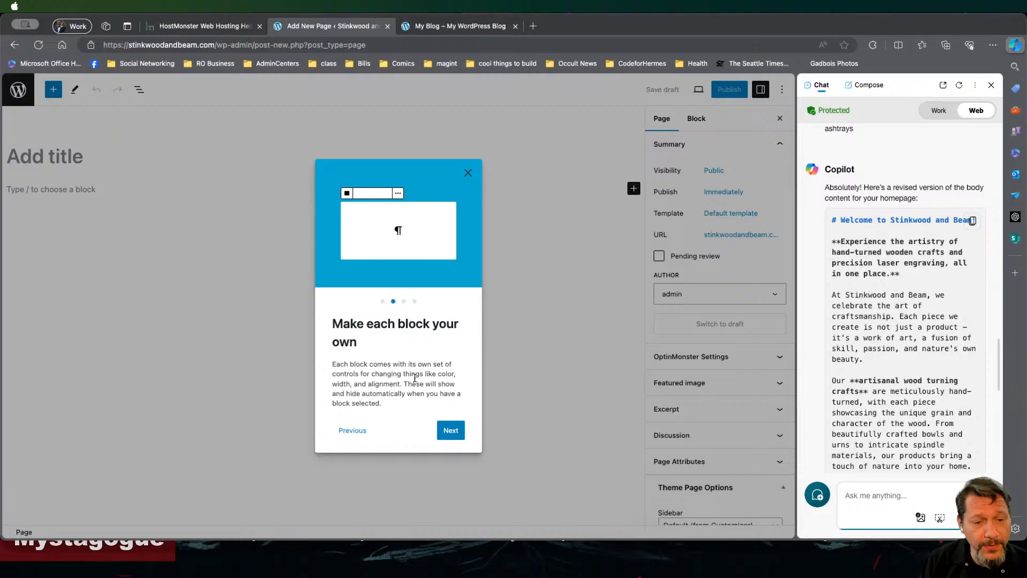
{"action": "left_click", "coordinate": [403, 301]}
{"action": "left_click", "coordinate": [415, 311]}
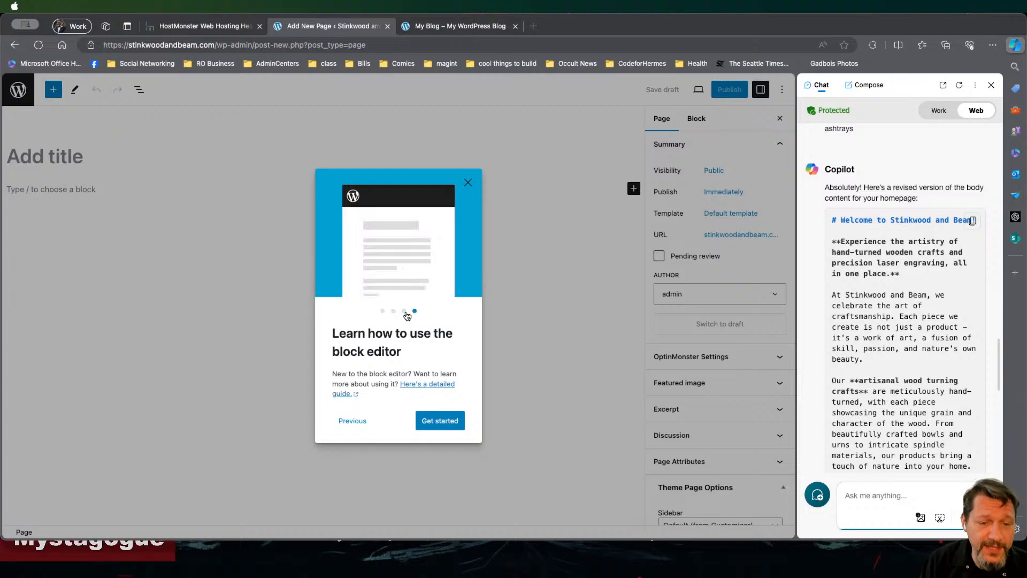
{"action": "left_click", "coordinate": [242, 246]}
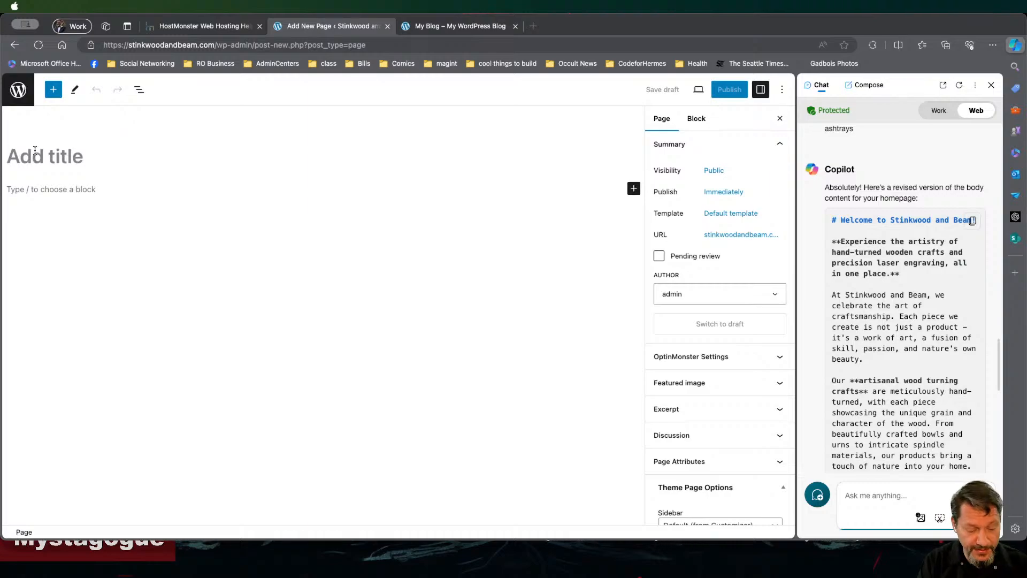
Title the new page "Home" and start its first body paragraph
{"action": "type", "text": "Home"}
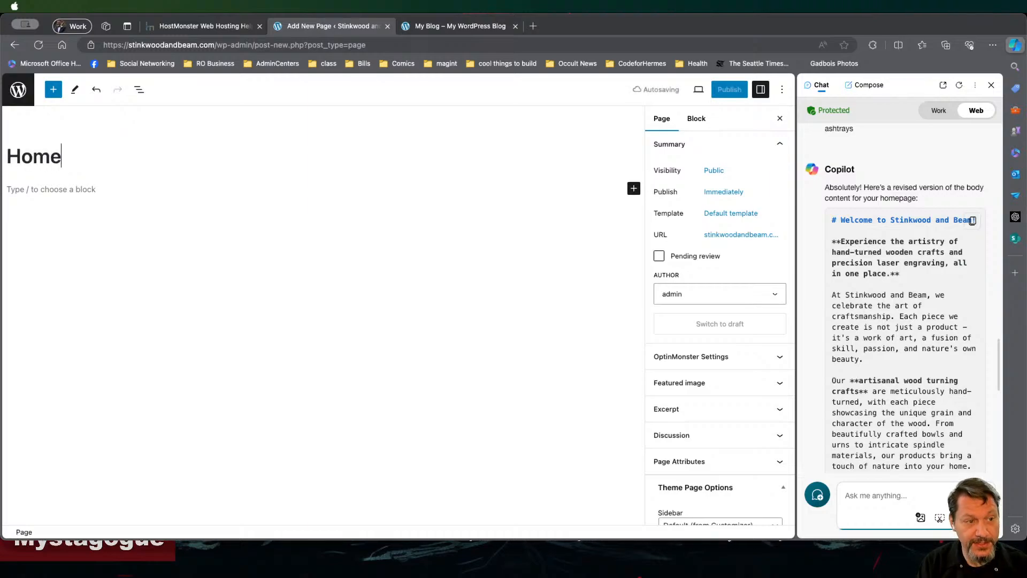
{"action": "left_click", "coordinate": [26, 190]}
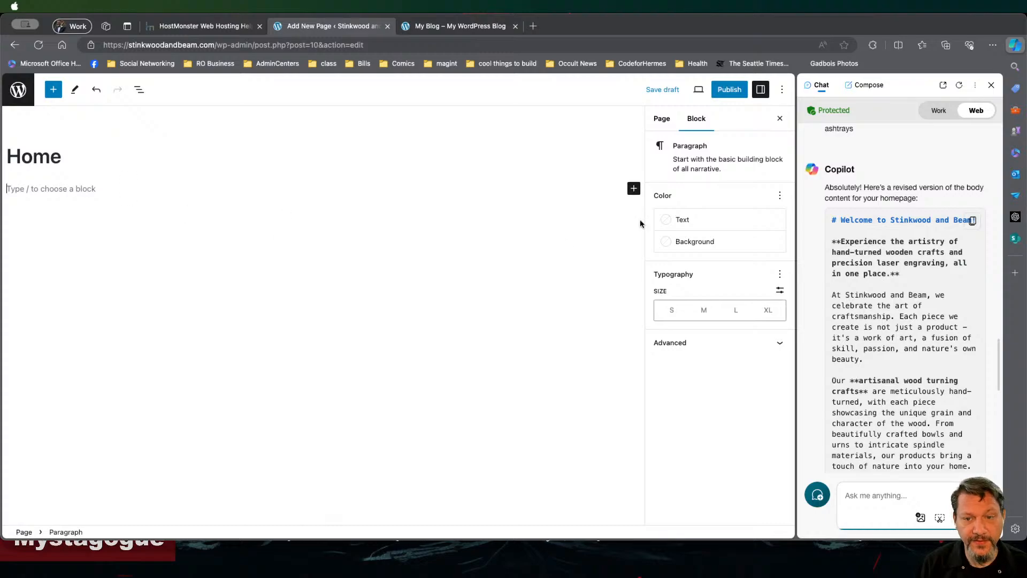
Browse the full block library through the text, media, design, widget, theme and embed categories, then close it
{"action": "left_click", "coordinate": [633, 189]}
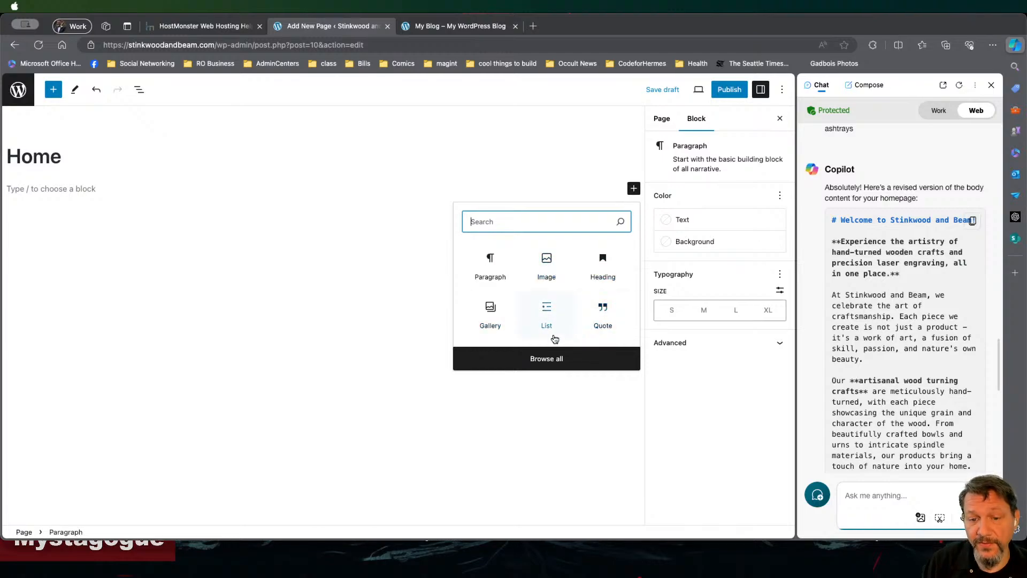
{"action": "left_click", "coordinate": [544, 364]}
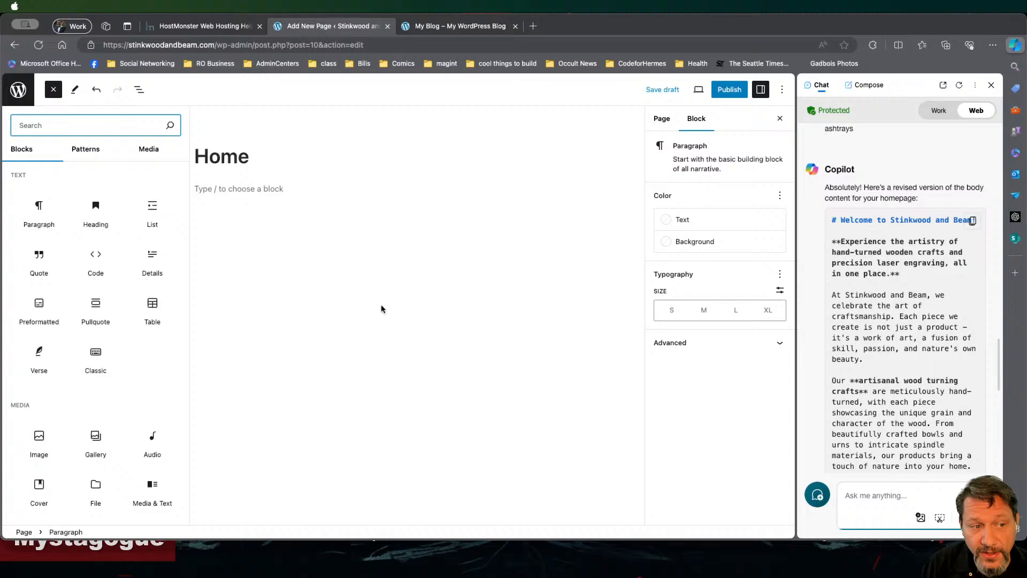
{"action": "scroll", "coordinate": [102, 364], "scroll_direction": "down", "scroll_amount": 5}
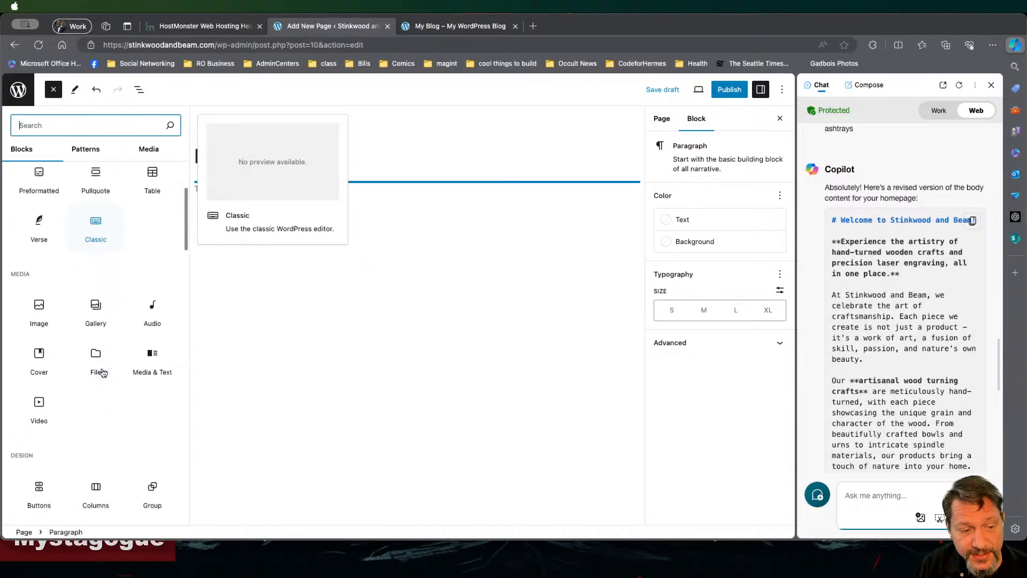
{"action": "scroll", "coordinate": [102, 372], "scroll_direction": "down", "scroll_amount": 12}
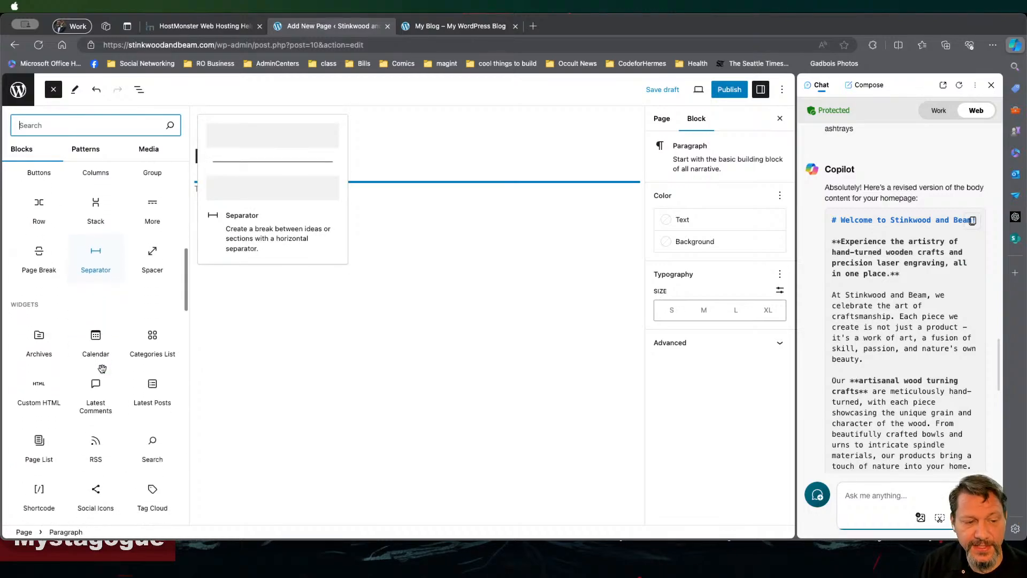
{"action": "scroll", "coordinate": [102, 368], "scroll_direction": "down", "scroll_amount": 15}
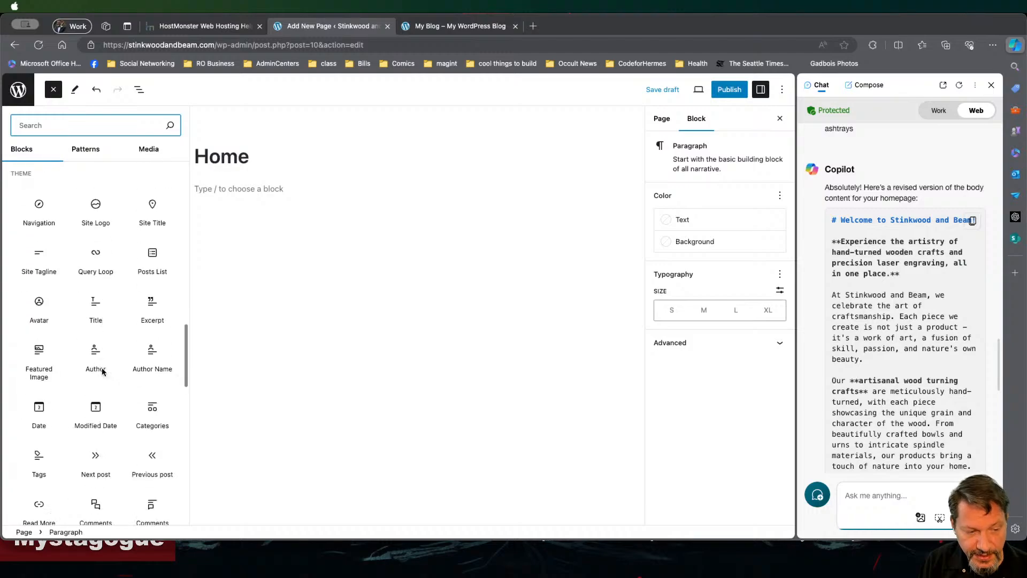
{"action": "scroll", "coordinate": [103, 372], "scroll_direction": "down", "scroll_amount": 20}
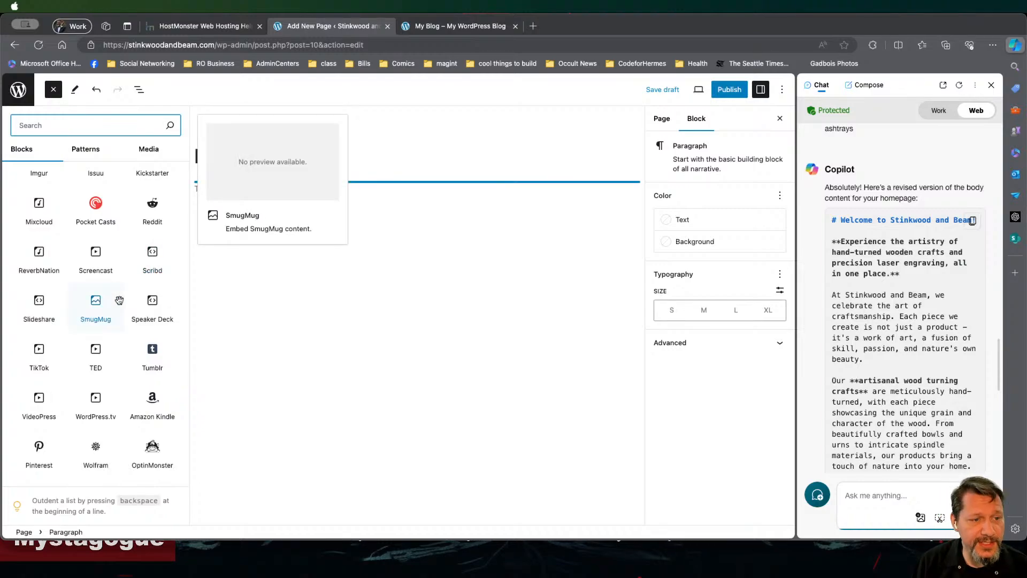
{"action": "scroll", "coordinate": [119, 300], "scroll_direction": "up", "scroll_amount": 15}
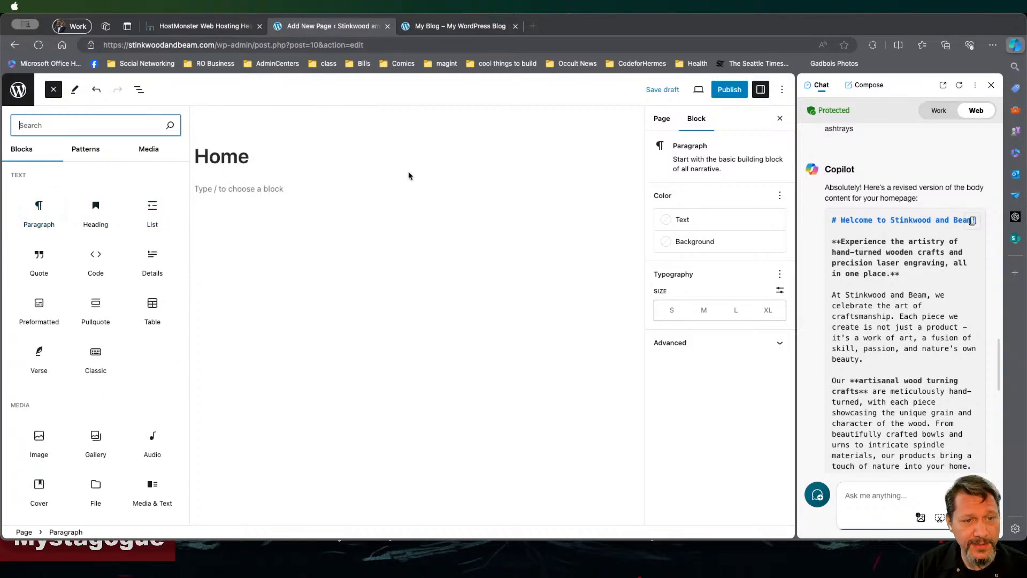
{"action": "left_click", "coordinate": [360, 183]}
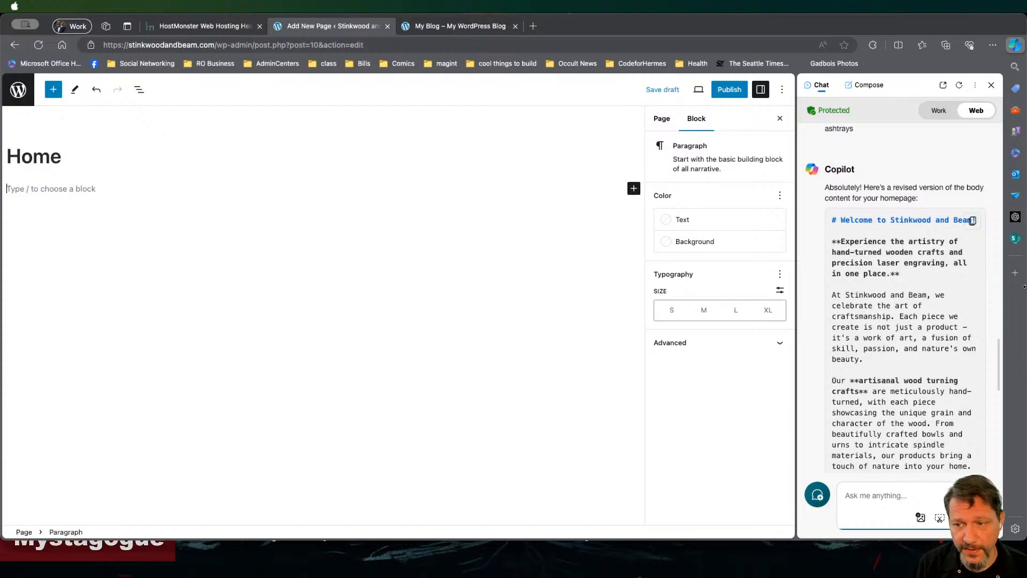
Copy the revised homepage content from Copilot's reply and paste it into the page body below the title
{"action": "left_click", "coordinate": [973, 220]}
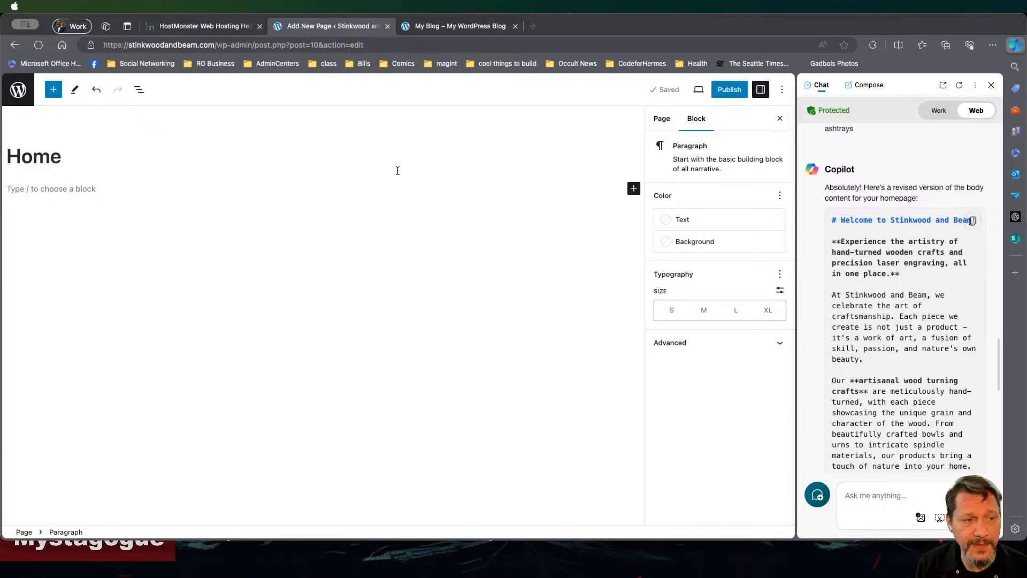
{"action": "left_click", "coordinate": [72, 189]}
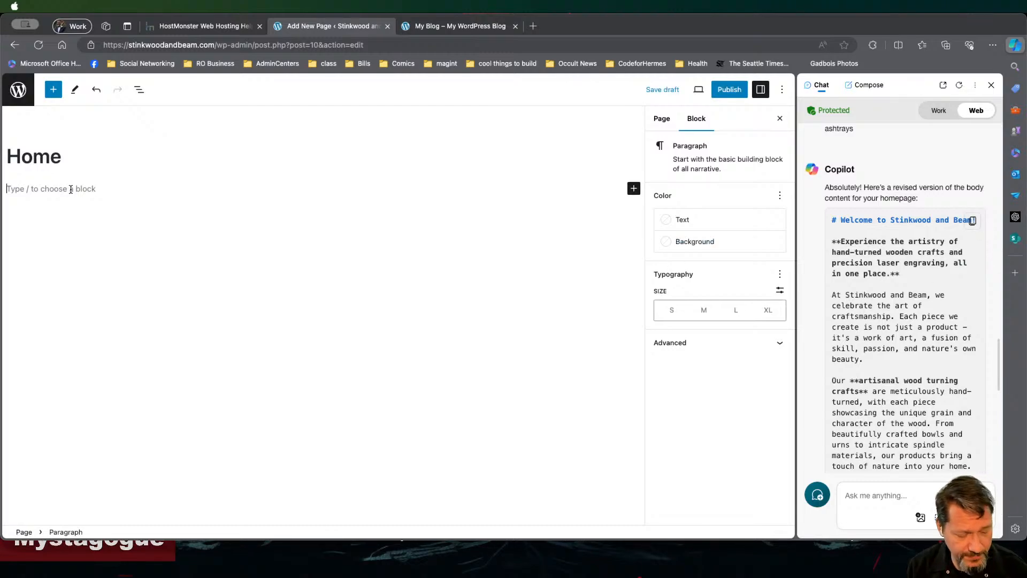
{"action": "key", "text": "super+v"}
Replace the page title with the "Welcome to Stinkwood and Beam!" text copied from the first body heading
{"action": "left_click", "coordinate": [33, 158]}
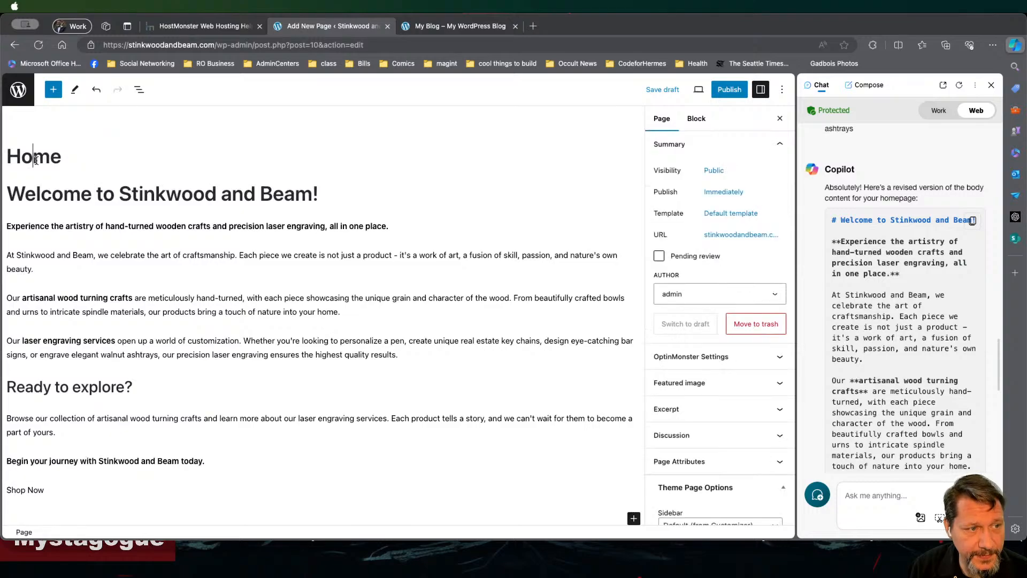
{"action": "triple_click", "coordinate": [77, 193]}
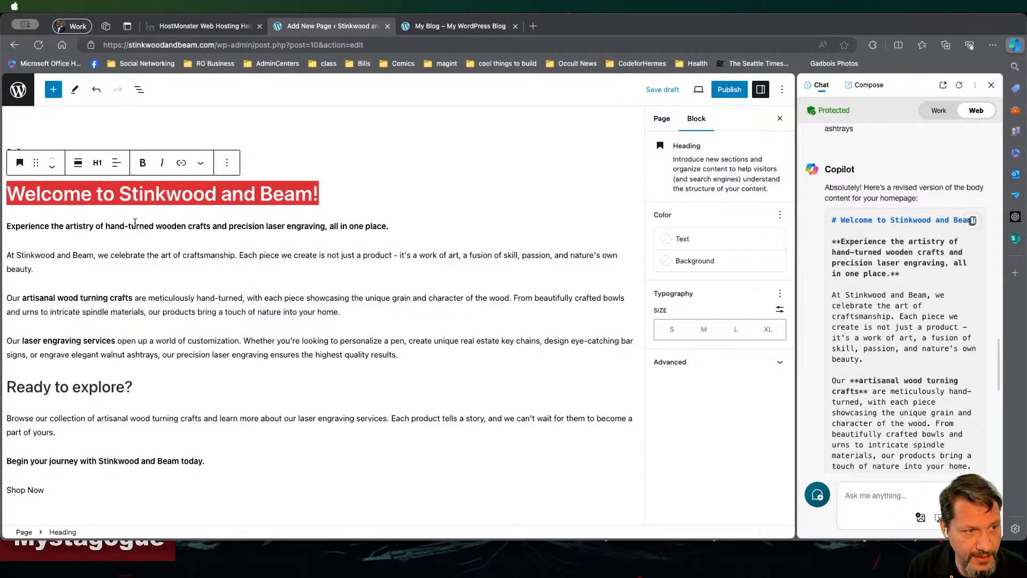
{"action": "left_click", "coordinate": [56, 159]}
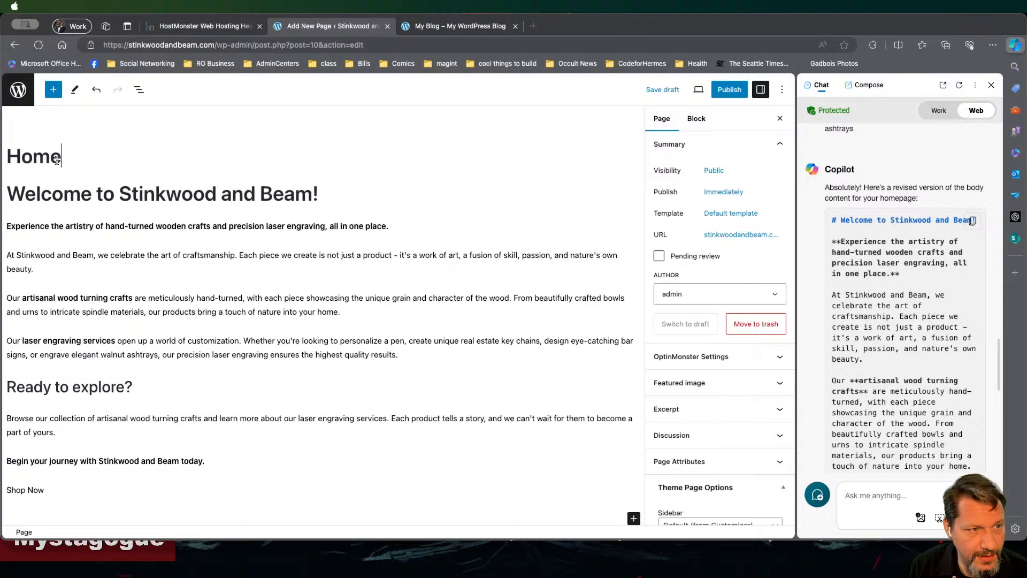
{"action": "key", "text": "super+a"}
{"action": "key", "text": "super+v"}
Clear the duplicate welcome heading below the page title and delete its heading block
{"action": "left_click", "coordinate": [48, 196]}
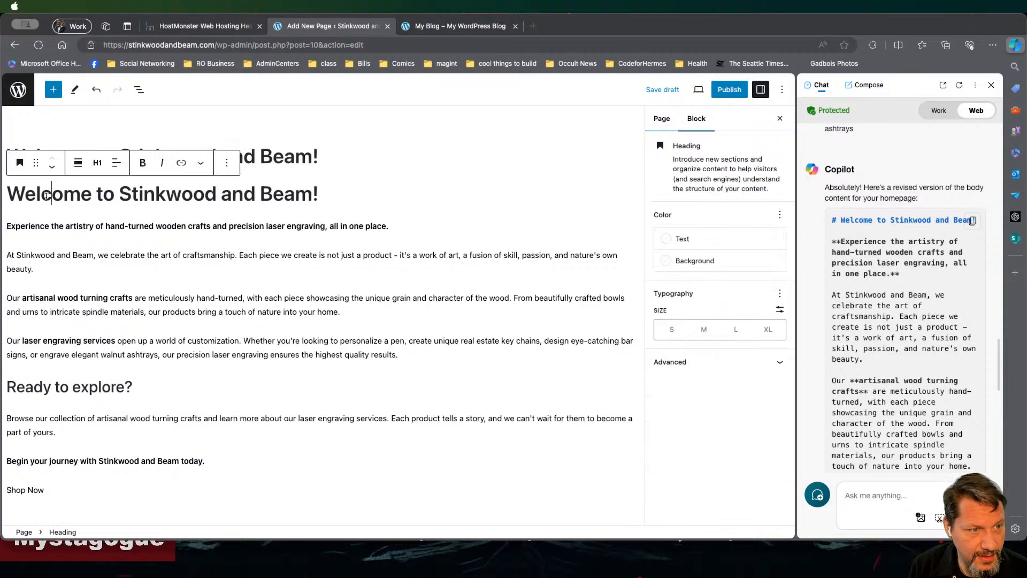
{"action": "key", "text": "super+a"}
{"action": "key", "text": "BackSpace"}
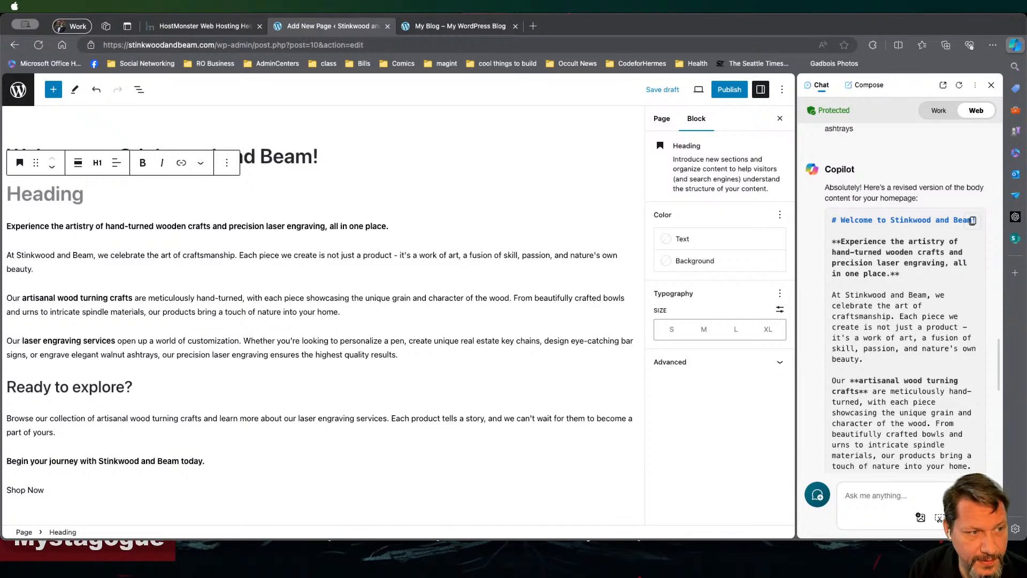
{"action": "left_click", "coordinate": [227, 165]}
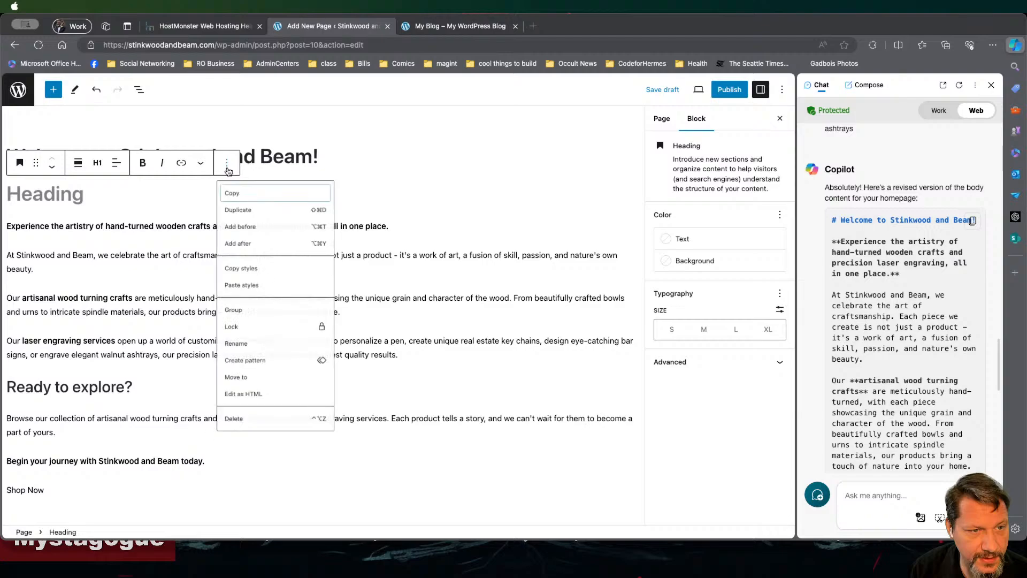
{"action": "left_click", "coordinate": [234, 418]}
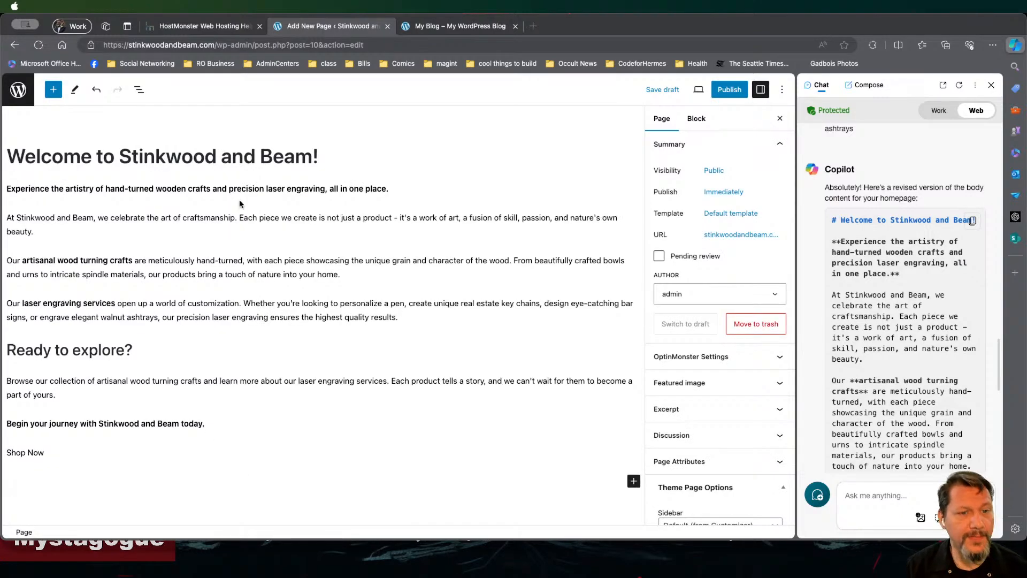
Review the pasted homepage paragraphs and the "Shop Now" line against Copilot's text and its note about linking to the products page
{"action": "left_click", "coordinate": [343, 189]}
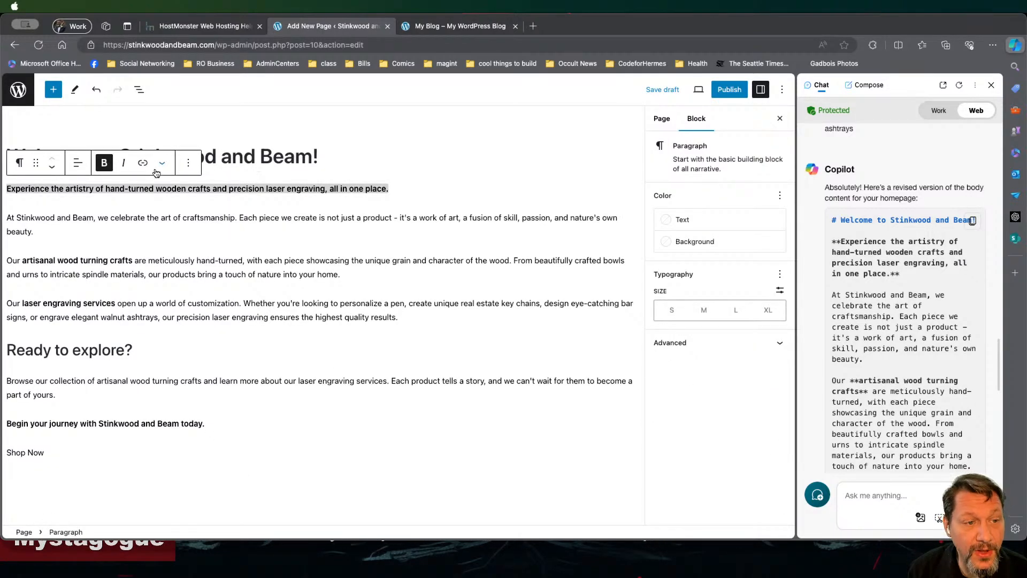
{"action": "left_click", "coordinate": [216, 251]}
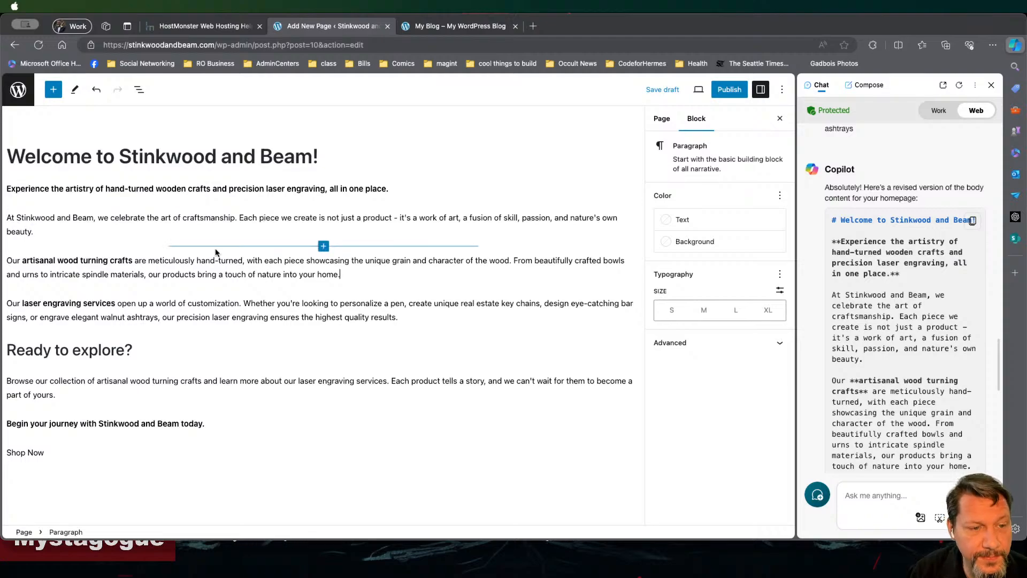
{"action": "left_click", "coordinate": [223, 274]}
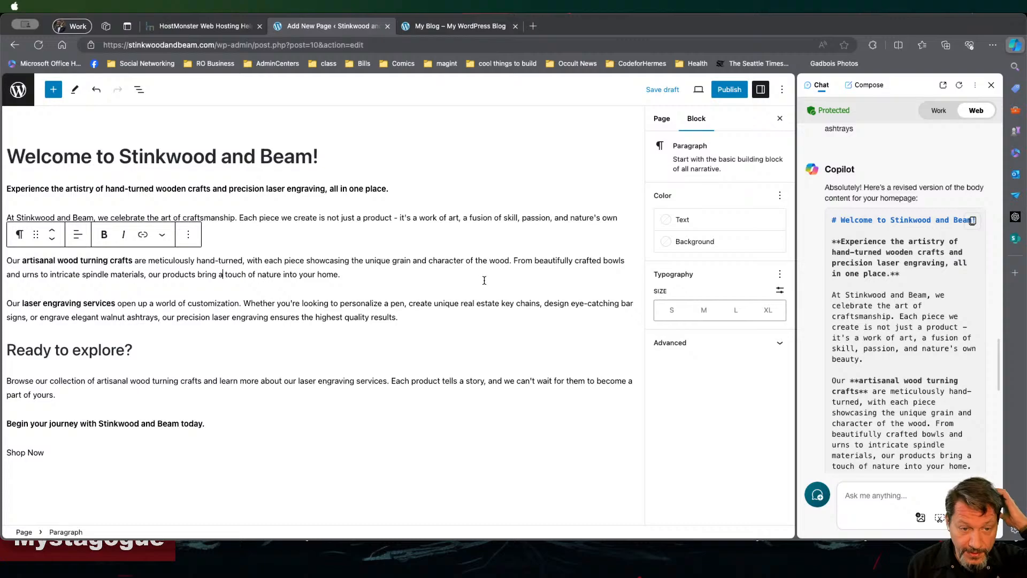
{"action": "left_click", "coordinate": [292, 217]}
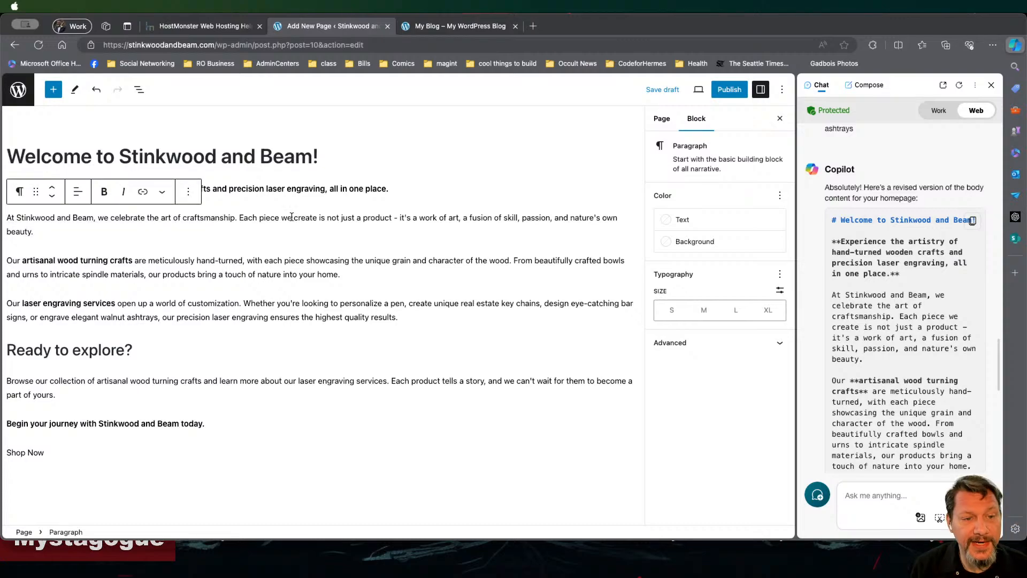
{"action": "left_click", "coordinate": [261, 302]}
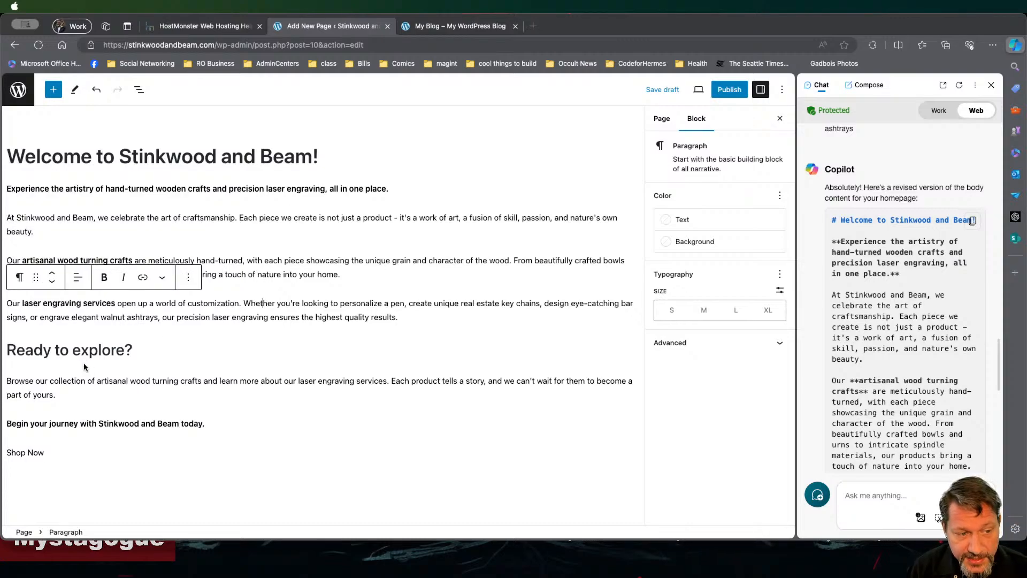
{"action": "left_click", "coordinate": [111, 381]}
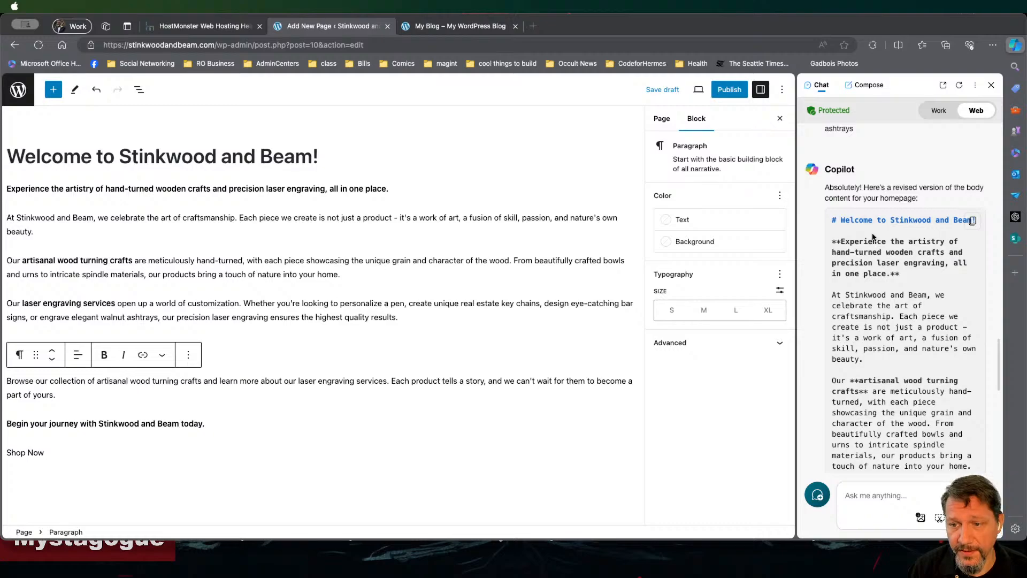
{"action": "left_click", "coordinate": [385, 364]}
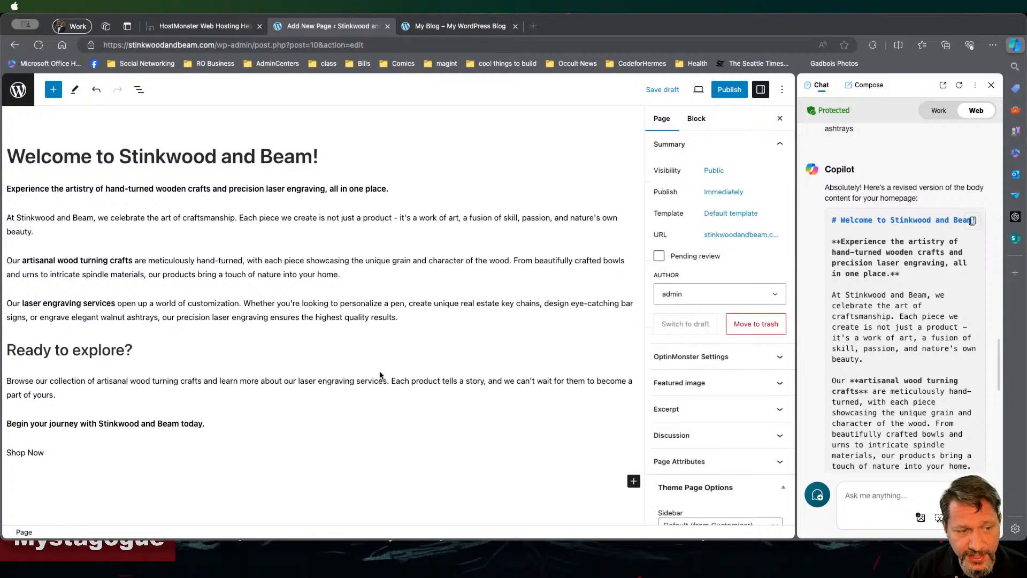
{"action": "scroll", "coordinate": [939, 352], "scroll_direction": "down", "scroll_amount": 5}
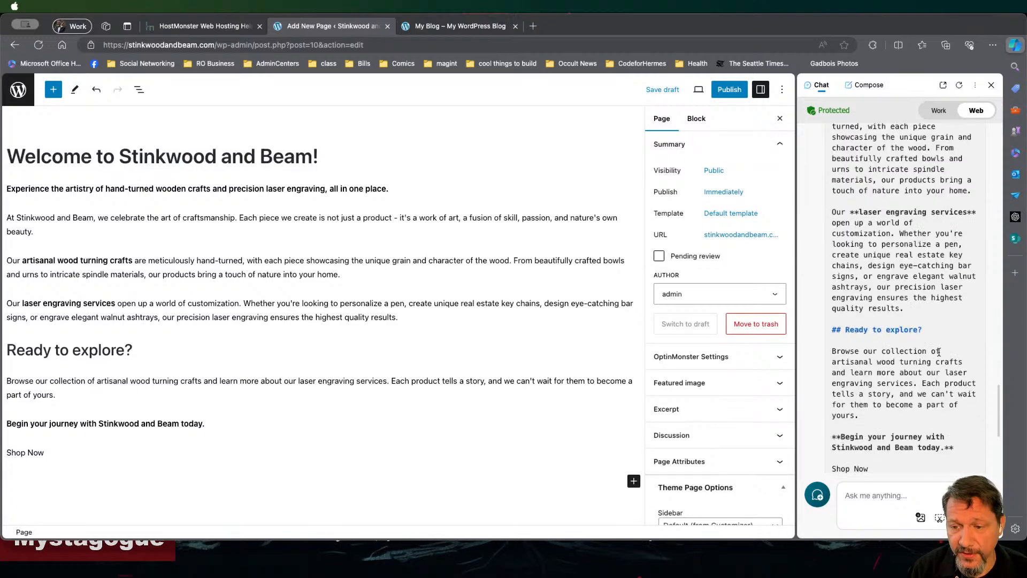
{"action": "scroll", "coordinate": [938, 351], "scroll_direction": "down", "scroll_amount": 1}
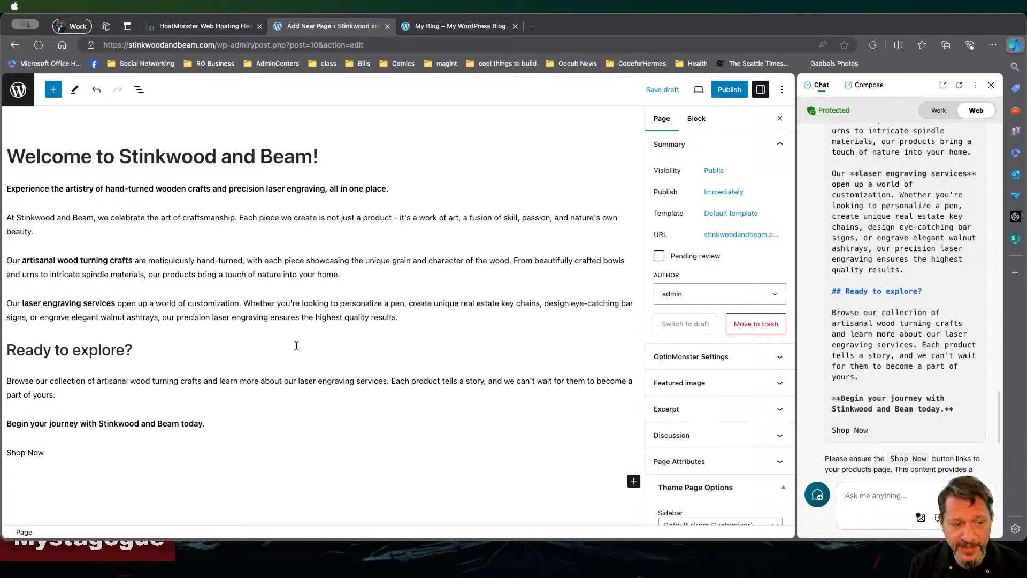
{"action": "double_click", "coordinate": [34, 452]}
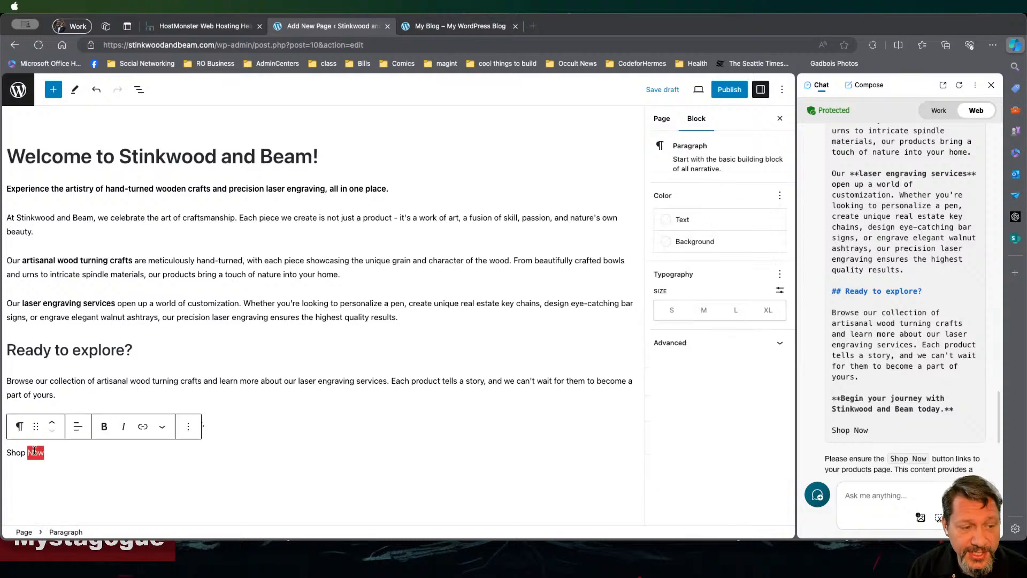
{"action": "left_click", "coordinate": [404, 304]}
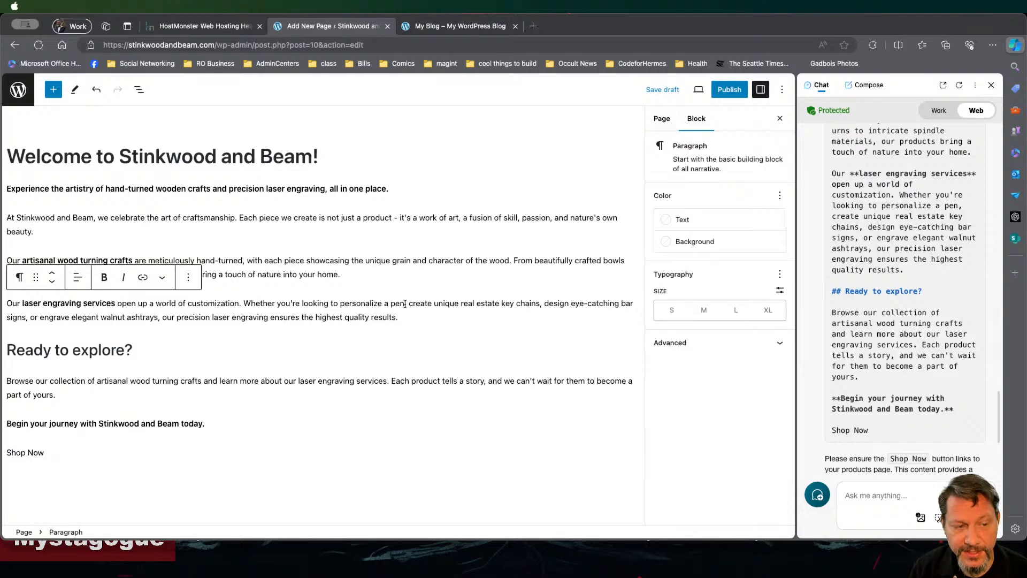
{"action": "left_click", "coordinate": [57, 458]}
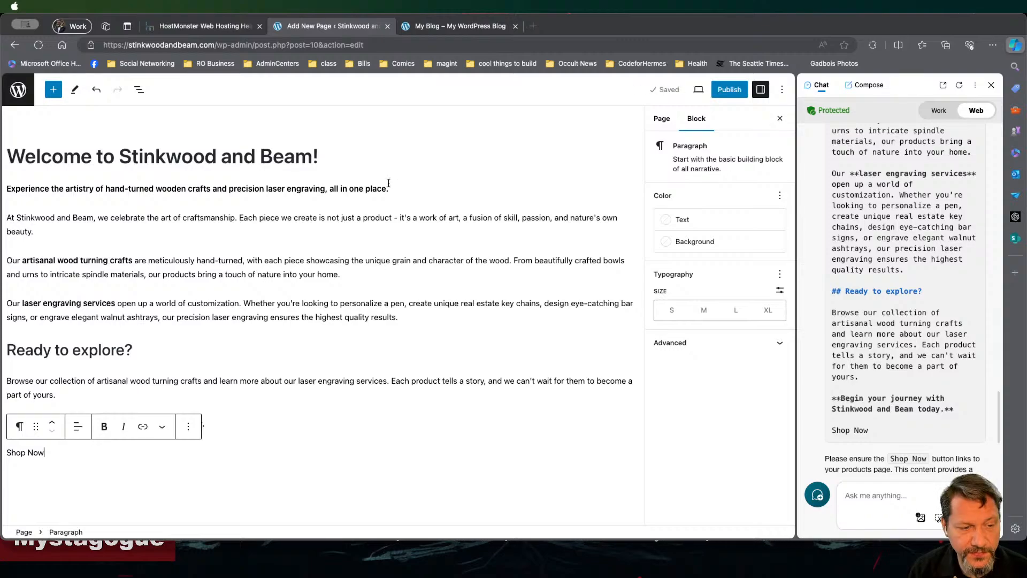
Publish the "Welcome to Stinkwood and Beam!" page and view it on the live site
{"action": "left_click", "coordinate": [721, 94]}
{"action": "left_click", "coordinate": [698, 91]}
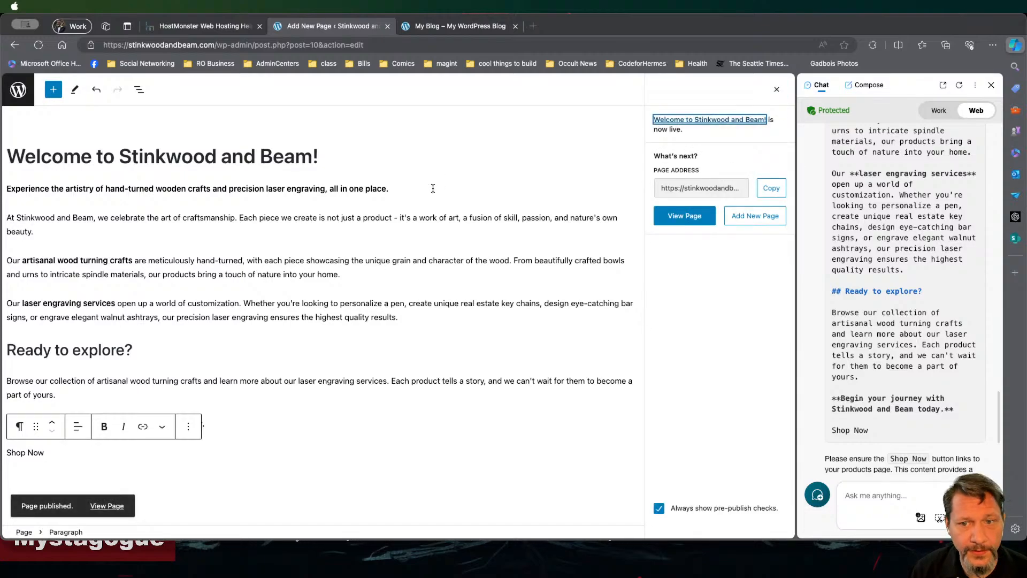
{"action": "left_click", "coordinate": [686, 218]}
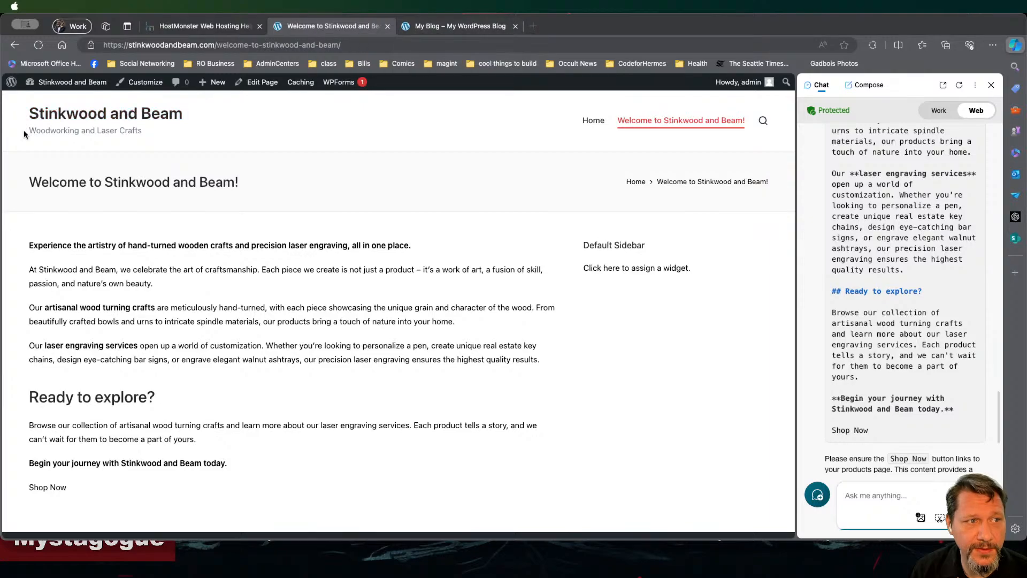
Set the site's static homepage to the "Welcome to Stinkwood and Beam!" page in the theme customizer's homepage settings and publish the change
{"action": "left_click", "coordinate": [63, 102]}
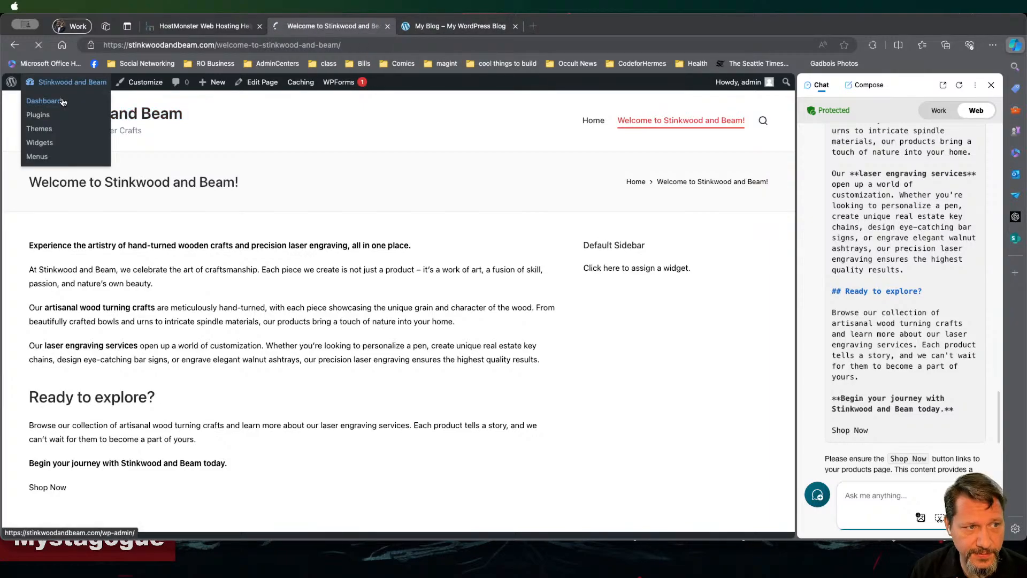
{"action": "mouse_move", "coordinate": [50, 219]}
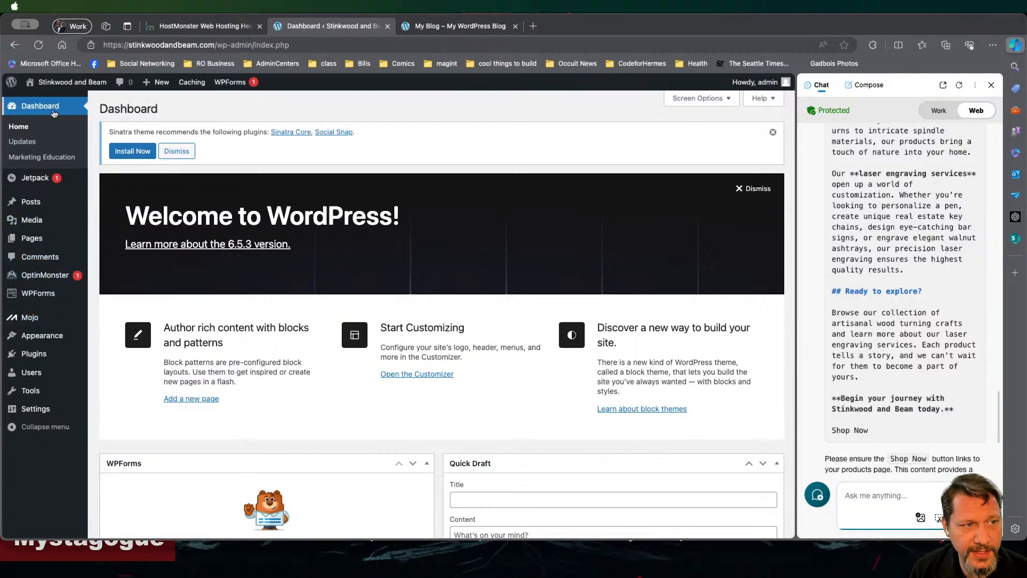
{"action": "mouse_move", "coordinate": [51, 341]}
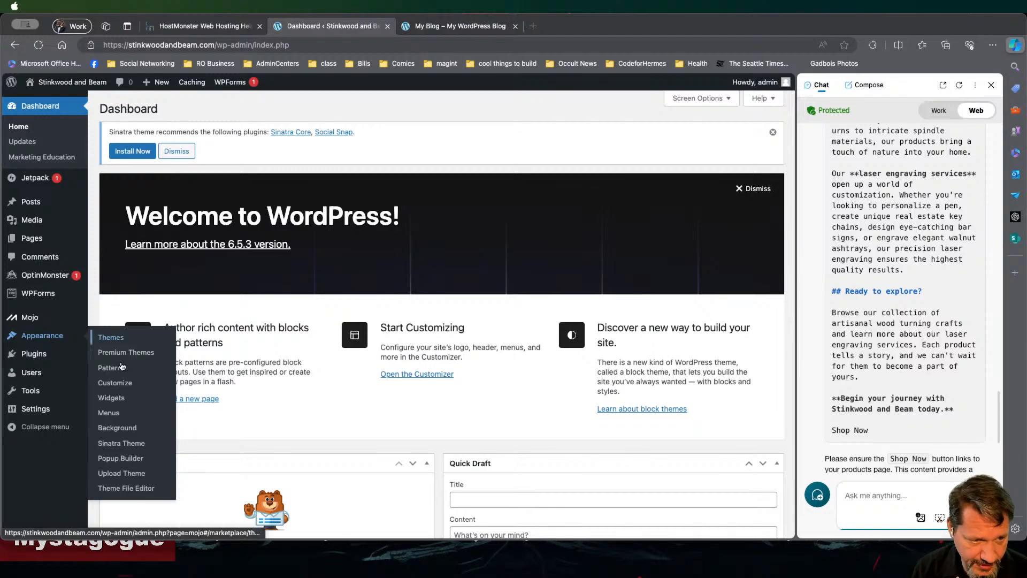
{"action": "left_click", "coordinate": [117, 383]}
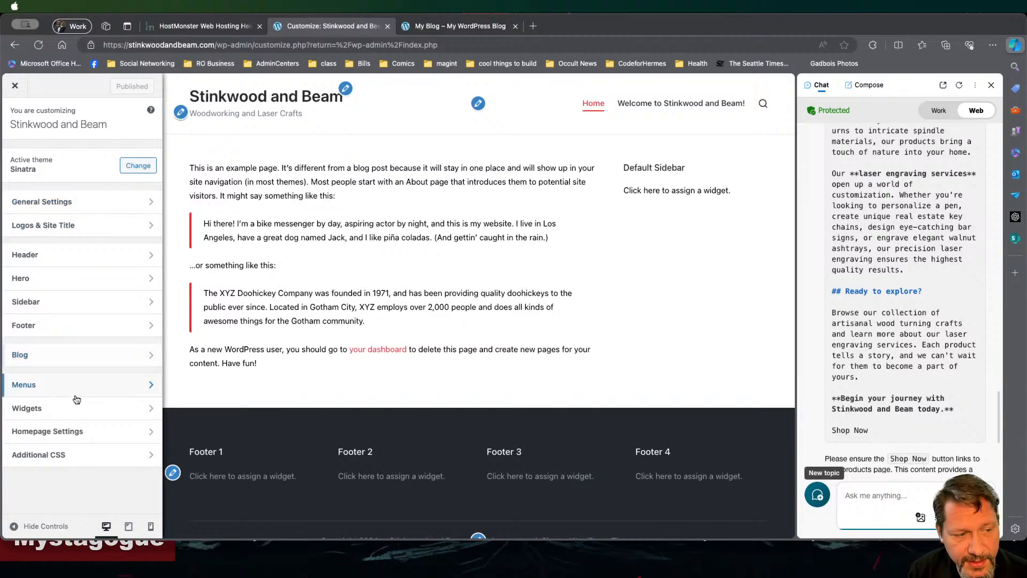
{"action": "left_click", "coordinate": [80, 430]}
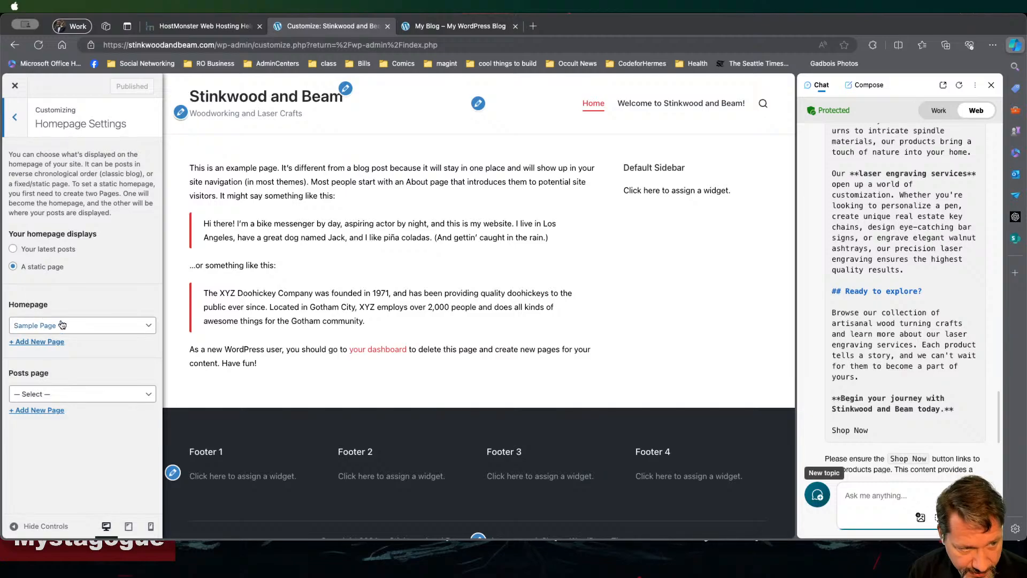
{"action": "left_click_drag", "start_coordinate": [62, 324], "coordinate": [60, 342]}
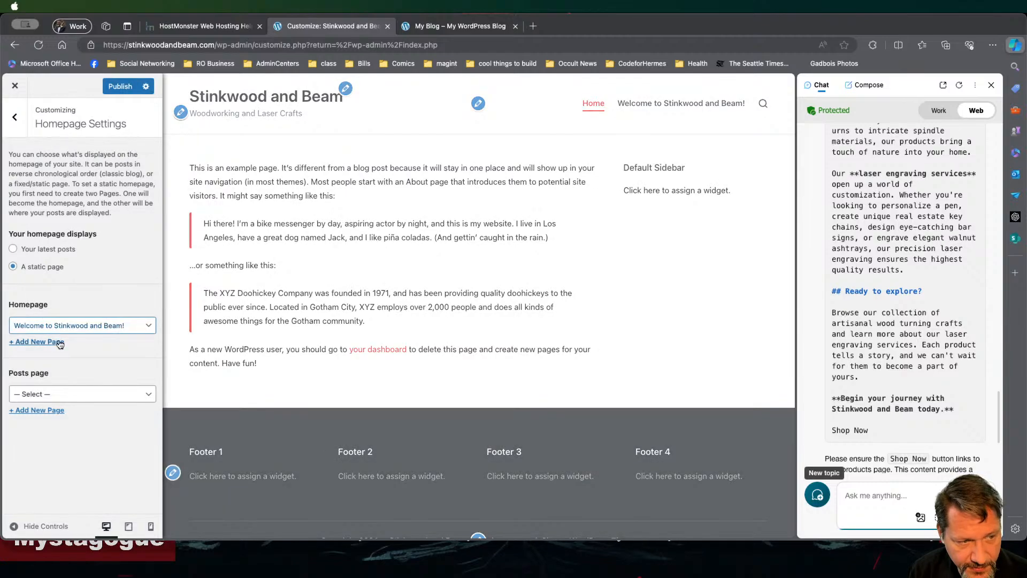
{"action": "left_click", "coordinate": [125, 89]}
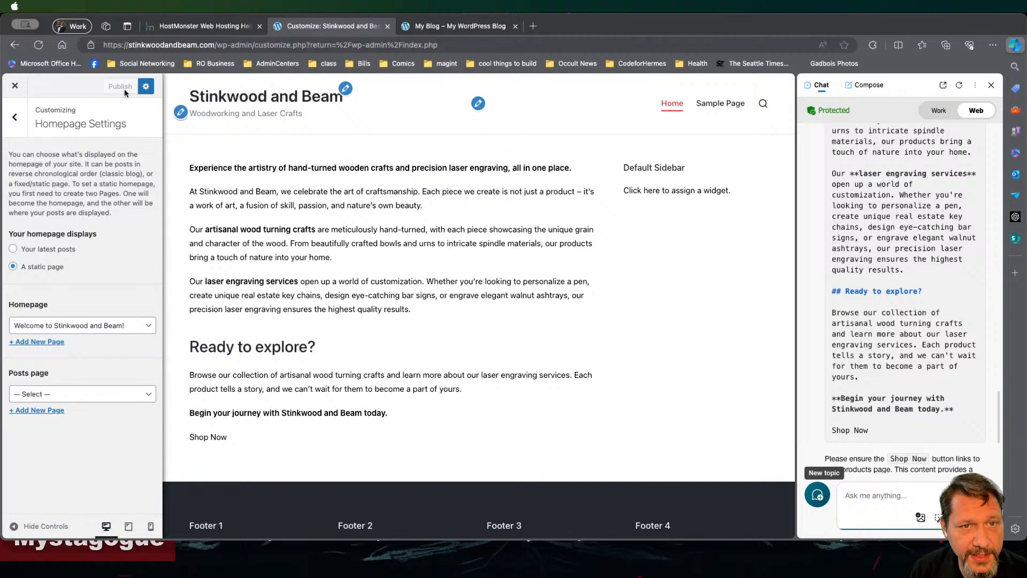
Reload the open stinkwoodandbeam.com front page to check the live homepage content
{"action": "left_click", "coordinate": [478, 29]}
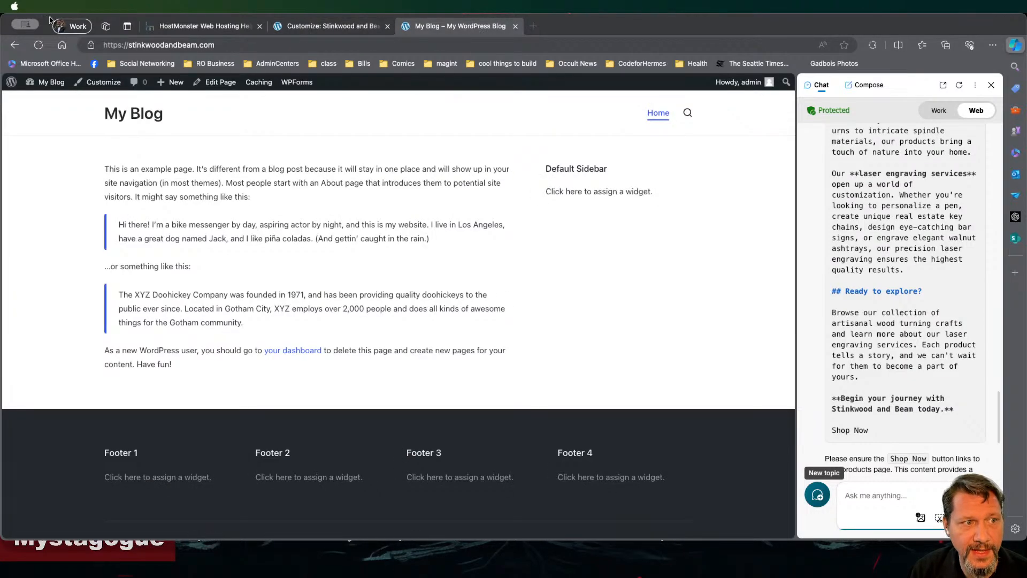
{"action": "left_click", "coordinate": [38, 45]}
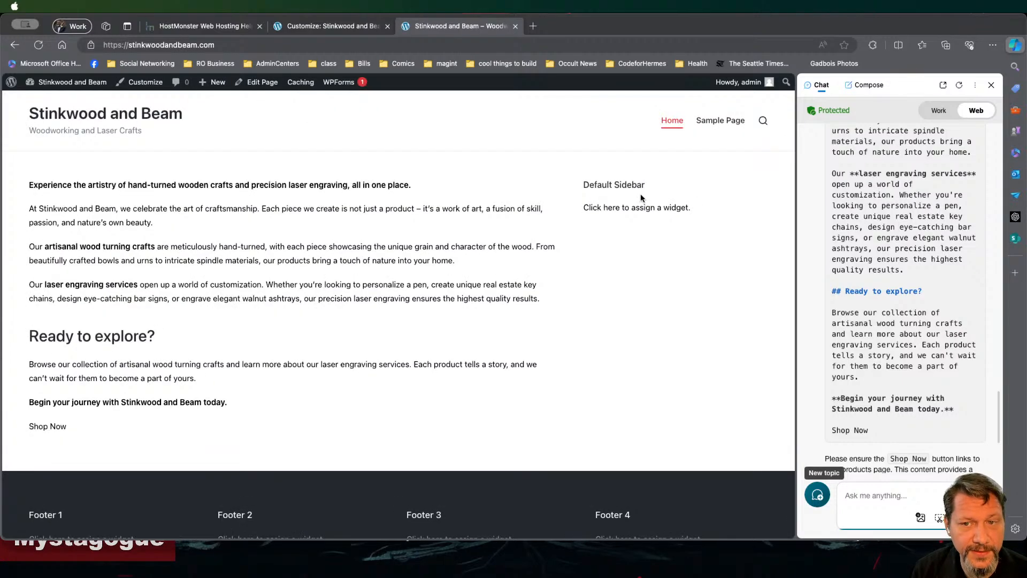
{"action": "left_click", "coordinate": [596, 206]}
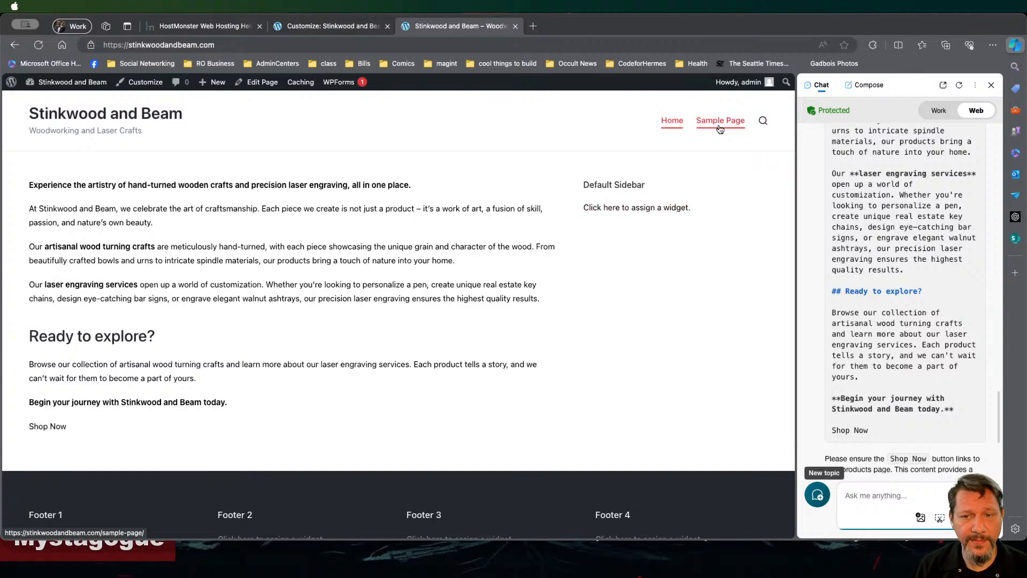
Close the theme customizer to return to the WordPress dashboard and look over the OptinMonster and WPForms entries
{"action": "left_click", "coordinate": [312, 26]}
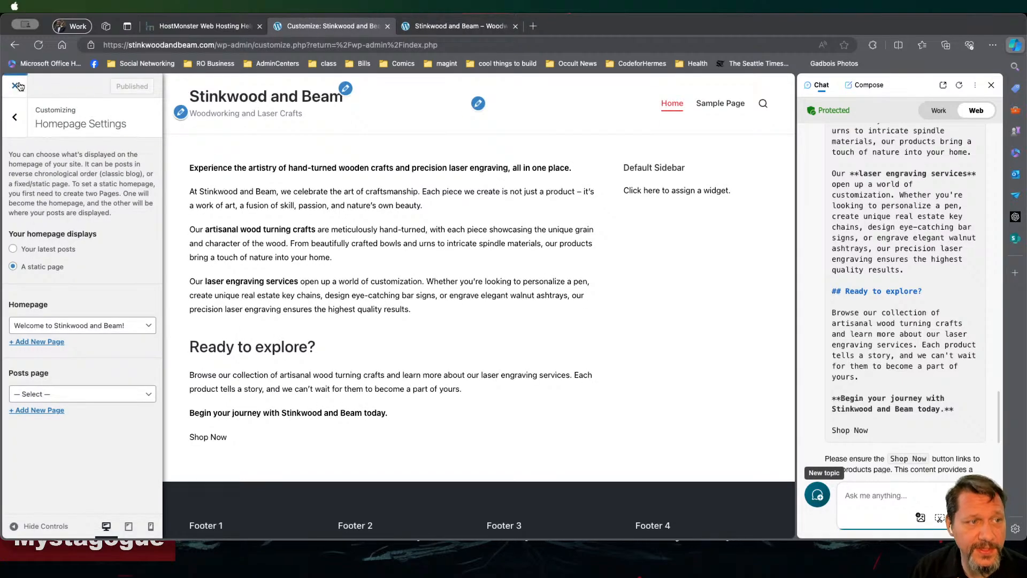
{"action": "left_click", "coordinate": [16, 85]}
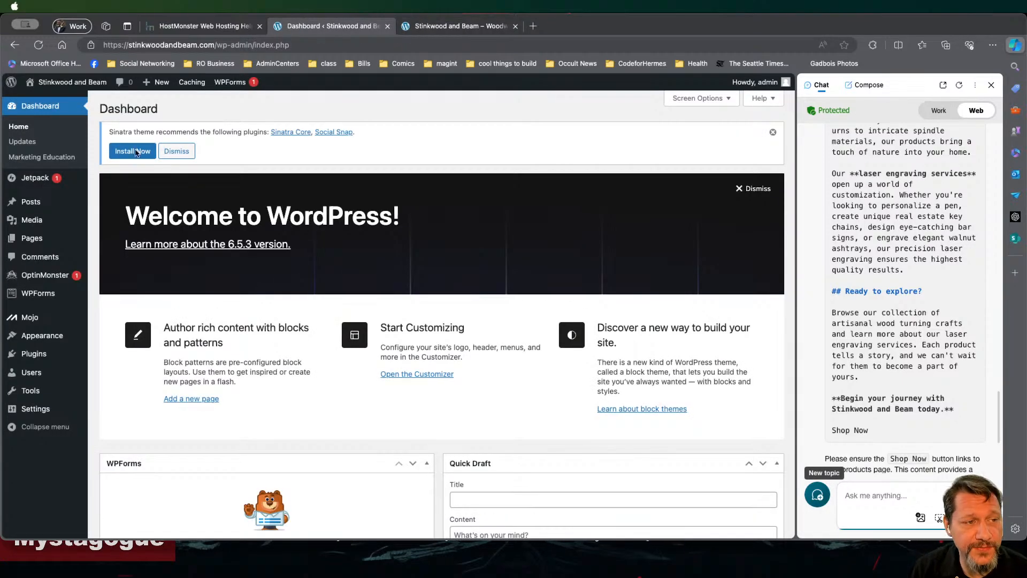
{"action": "mouse_move", "coordinate": [8, 208]}
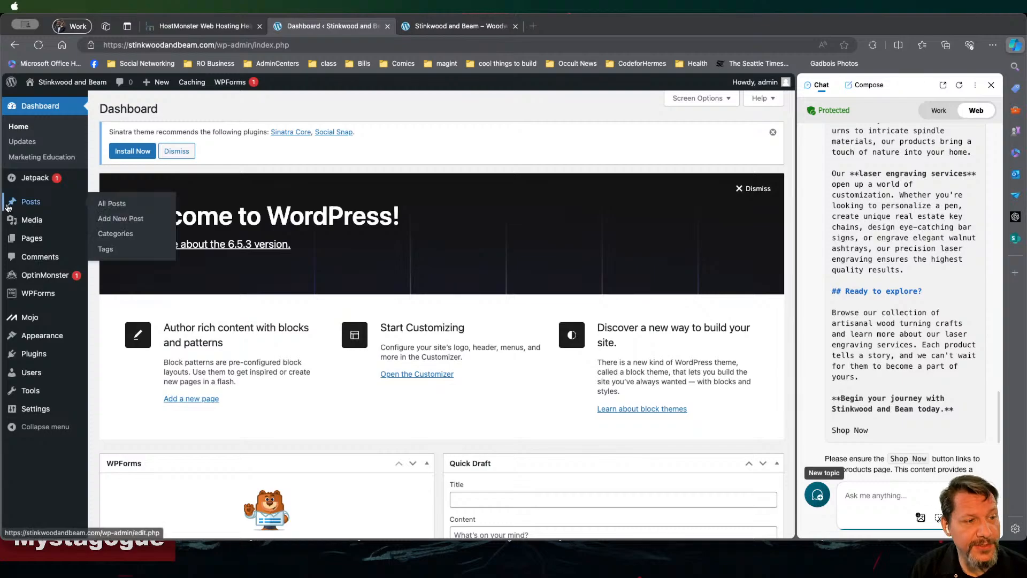
{"action": "mouse_move", "coordinate": [37, 274]}
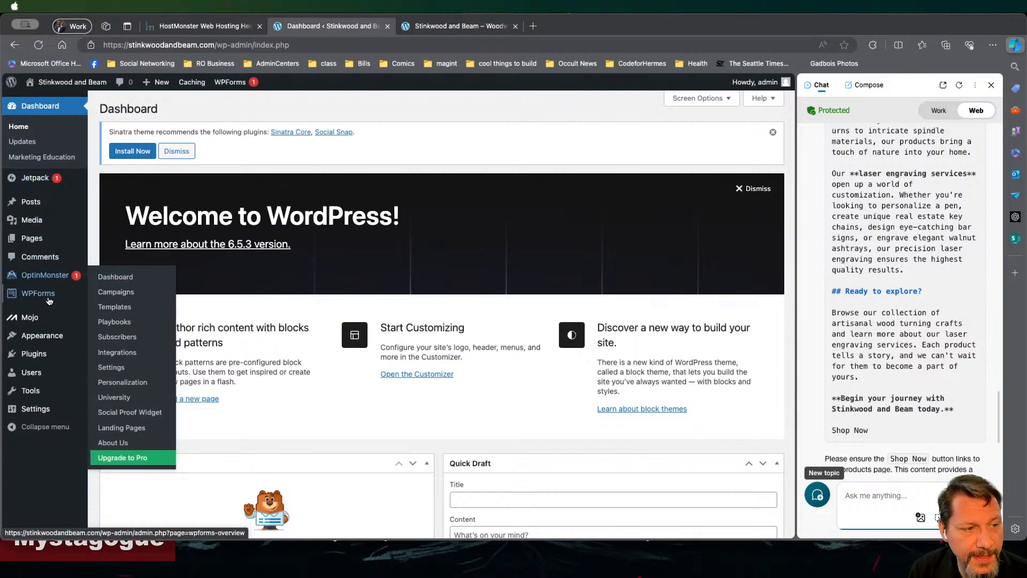
{"action": "mouse_move", "coordinate": [49, 298]}
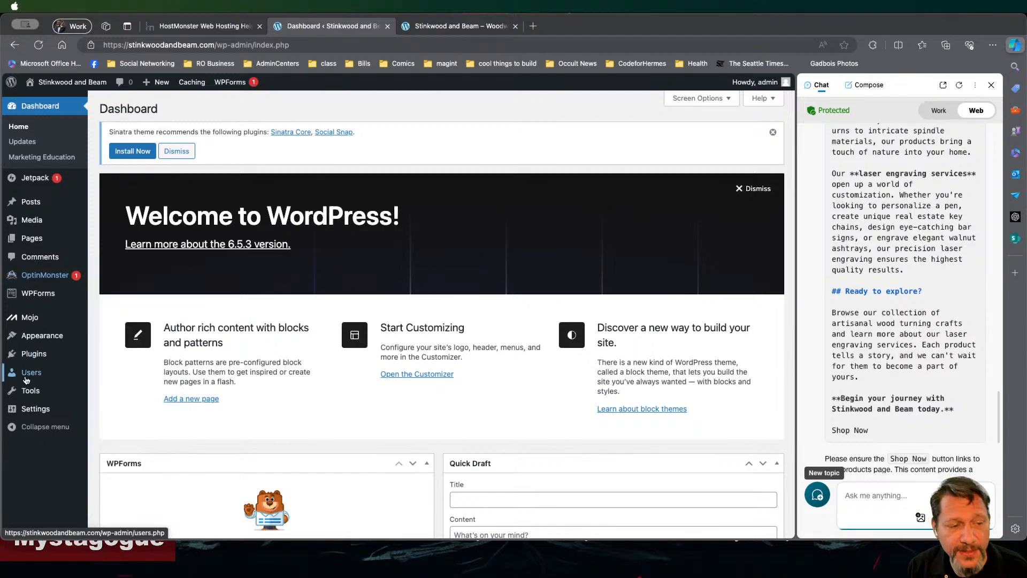
Deactivate the OptinMonster and WPForms Lite plugins in the list of installed plugins
{"action": "left_click", "coordinate": [34, 357]}
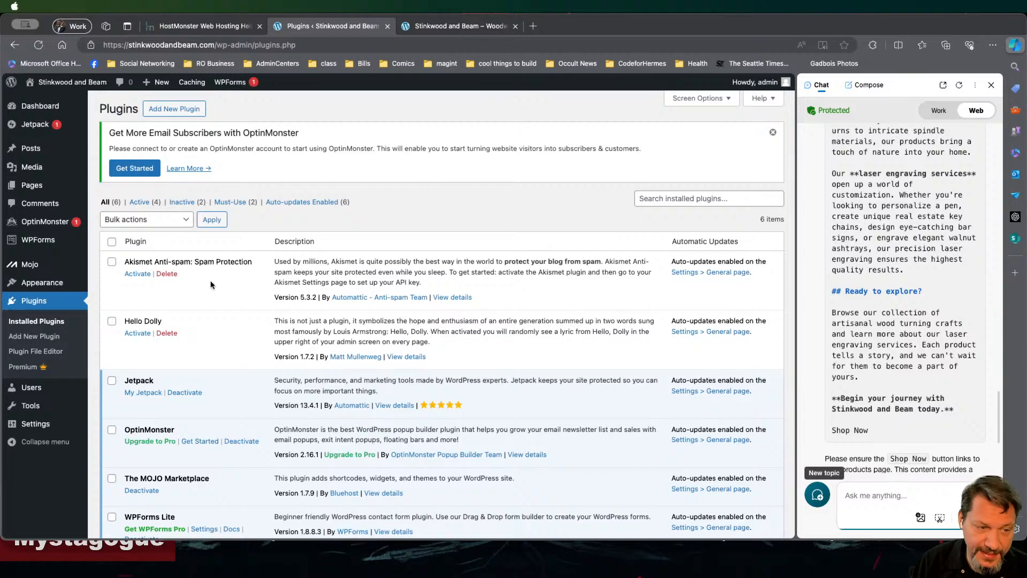
{"action": "left_click", "coordinate": [111, 320]}
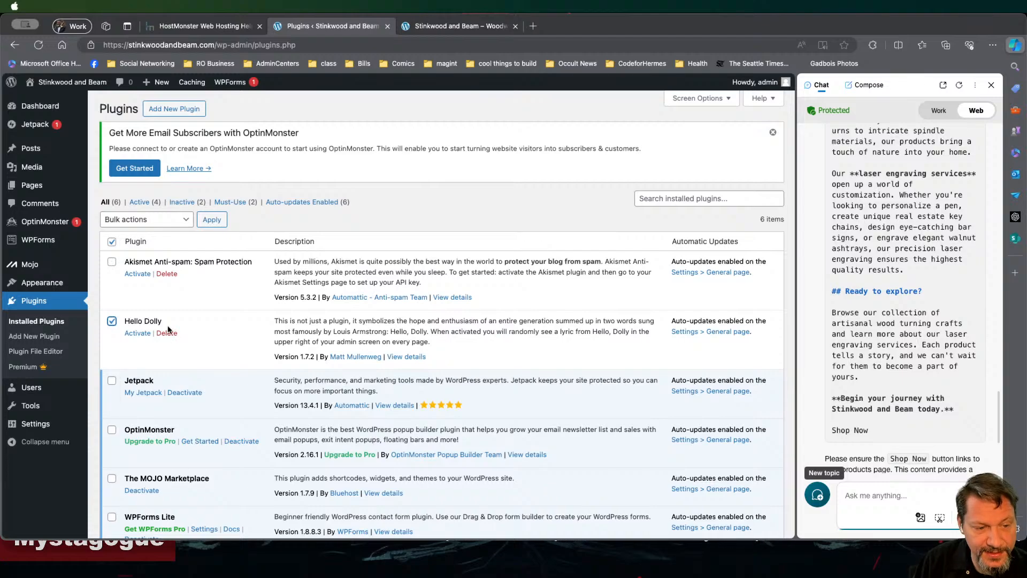
{"action": "left_click", "coordinate": [242, 442]}
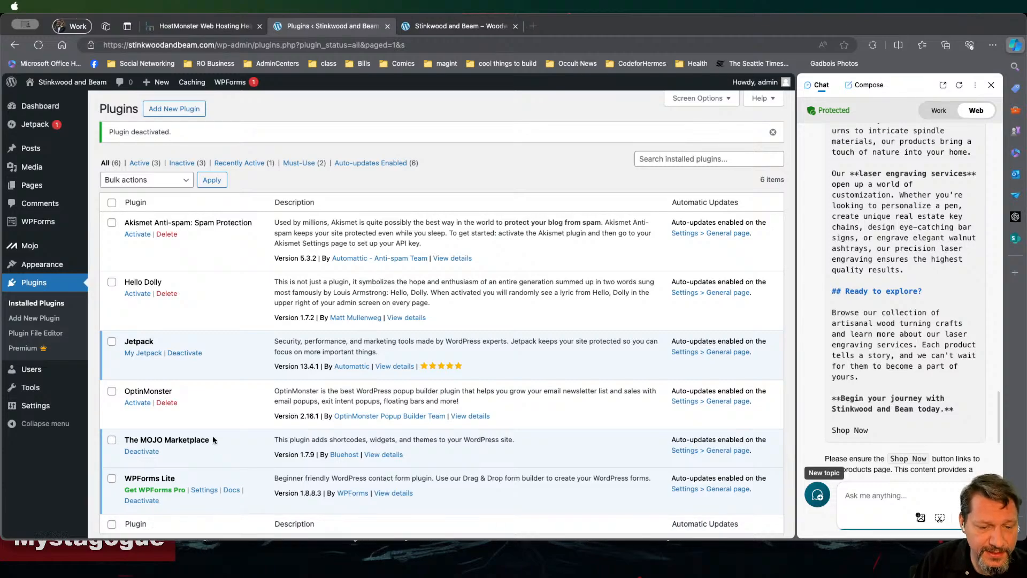
{"action": "scroll", "coordinate": [213, 439], "scroll_direction": "down", "scroll_amount": 3}
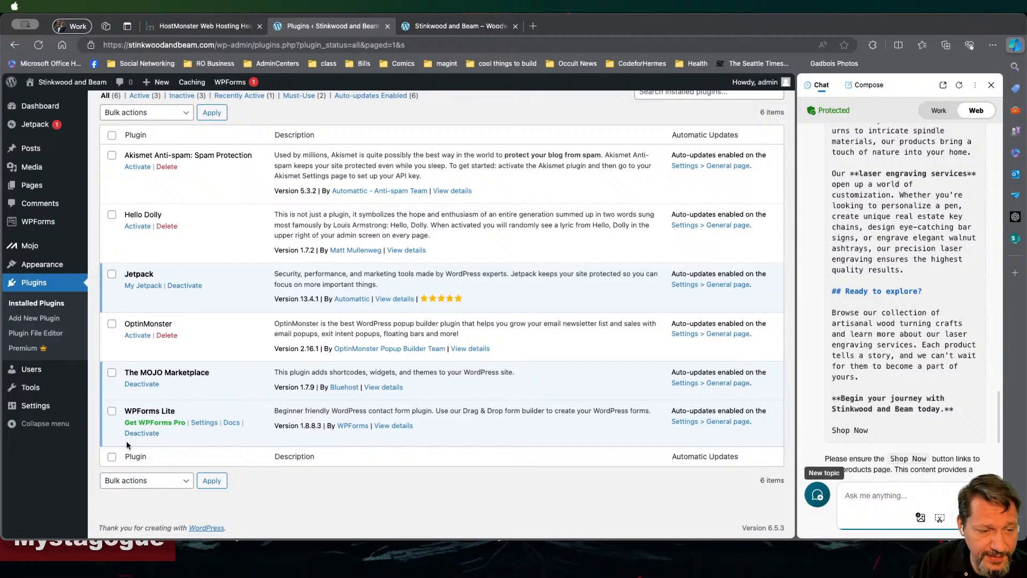
{"action": "left_click", "coordinate": [142, 433]}
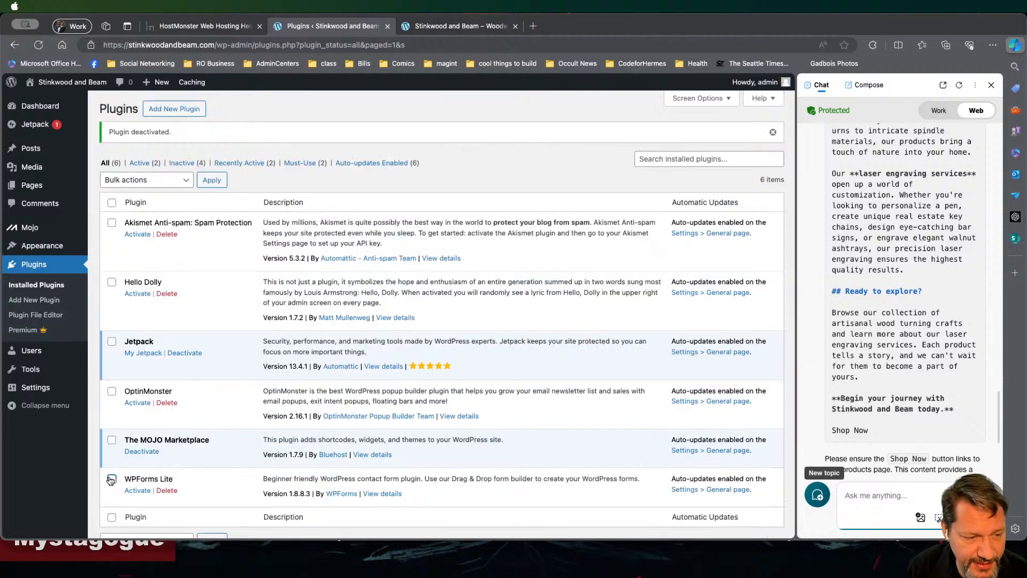
Delete the Hello Dolly, OptinMonster and WPForms Lite plugins together with one bulk action and confirm the deletion
{"action": "left_click", "coordinate": [111, 479]}
{"action": "left_click", "coordinate": [111, 391]}
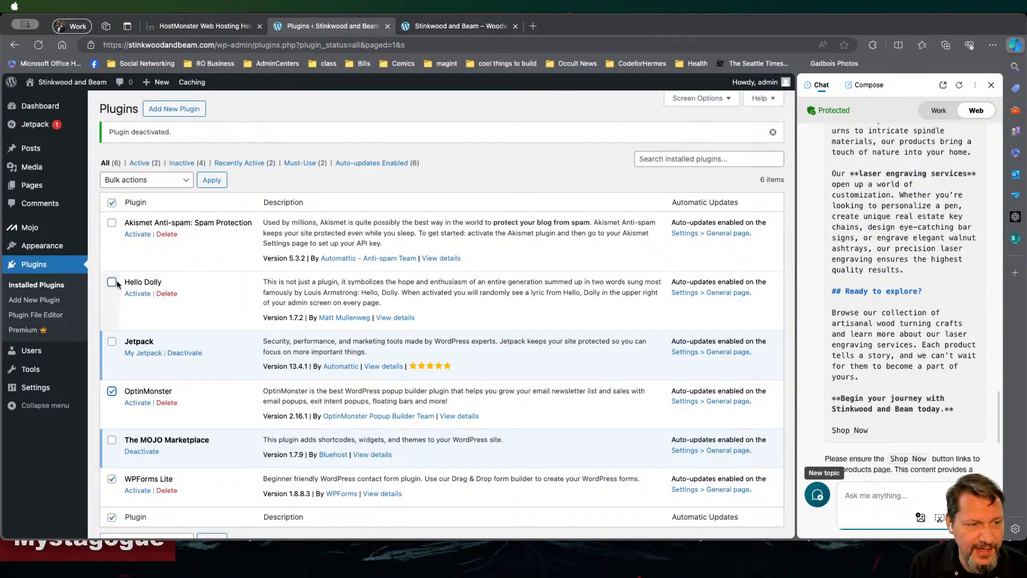
{"action": "left_click", "coordinate": [112, 282]}
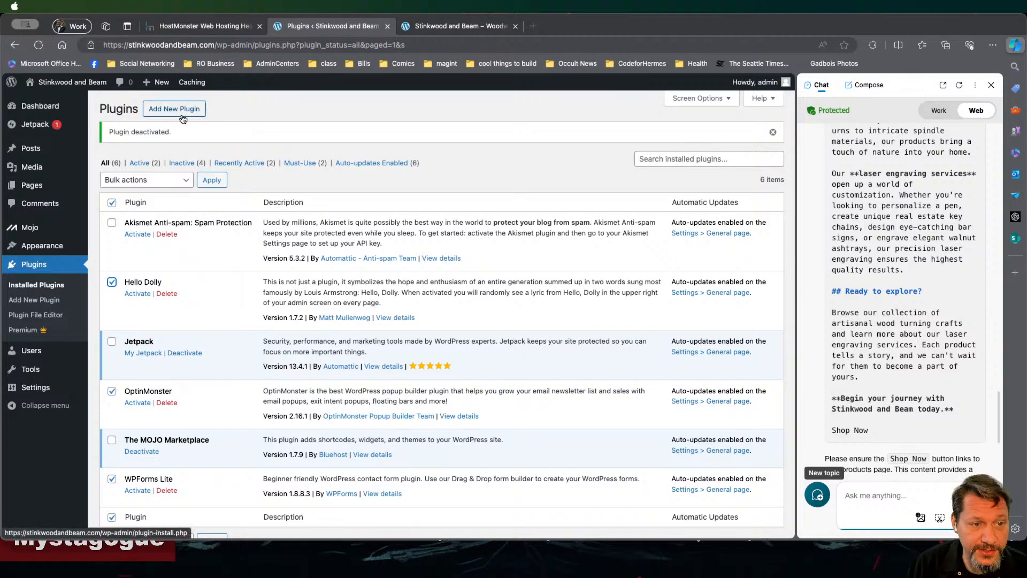
{"action": "left_click", "coordinate": [159, 179]}
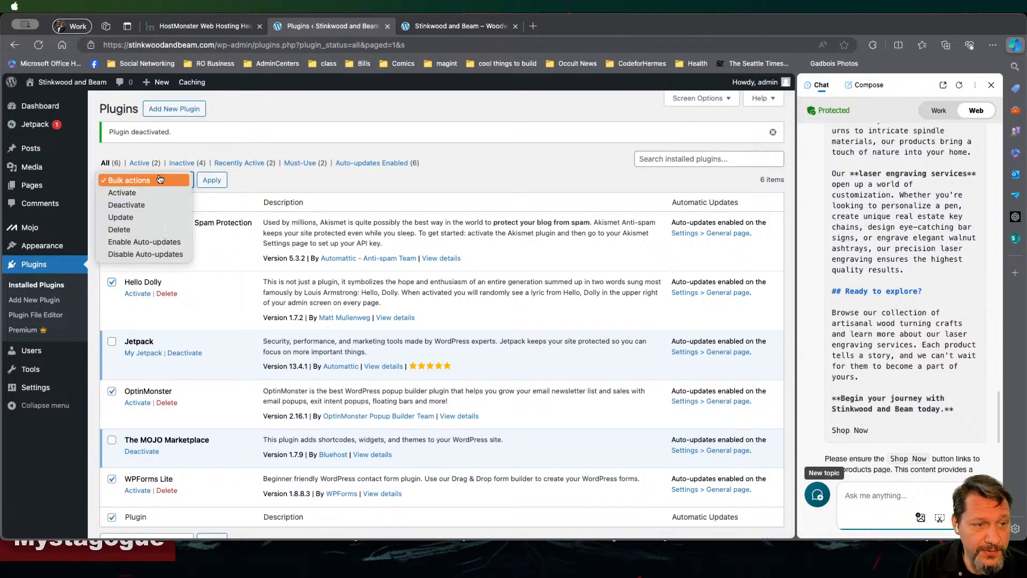
{"action": "left_click", "coordinate": [159, 180]}
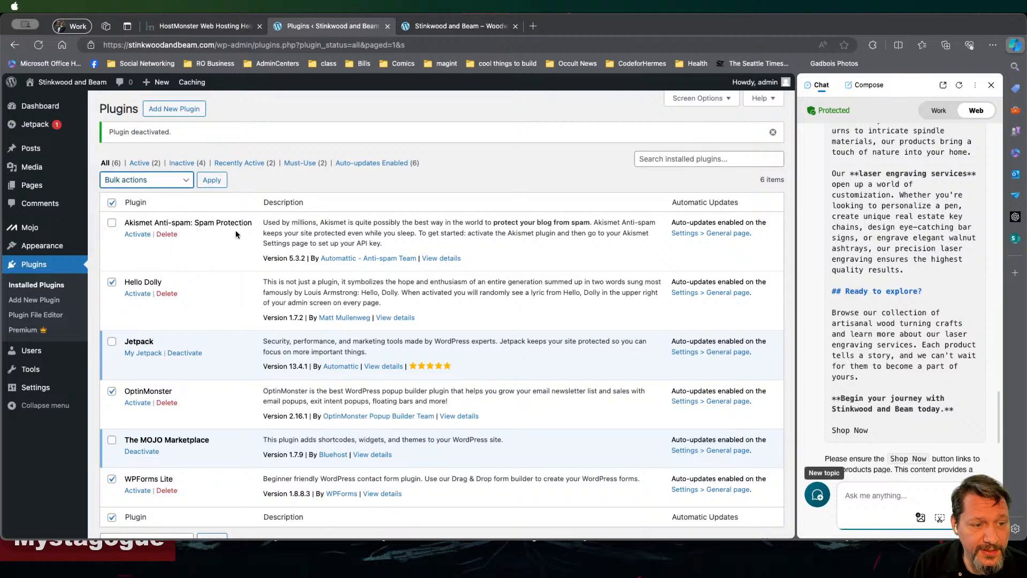
{"action": "scroll", "coordinate": [236, 234], "scroll_direction": "down", "scroll_amount": 2}
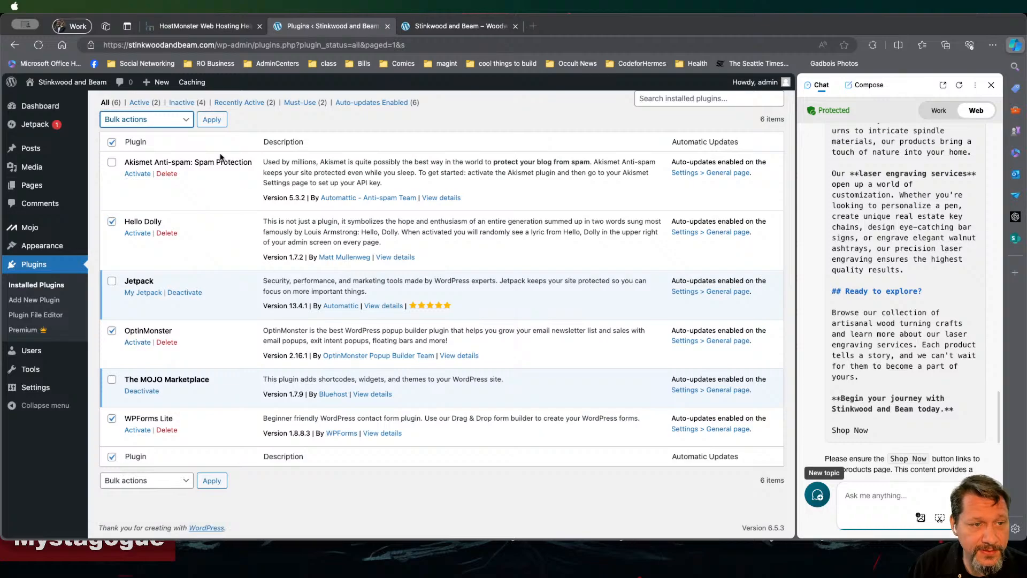
{"action": "left_click", "coordinate": [147, 119]}
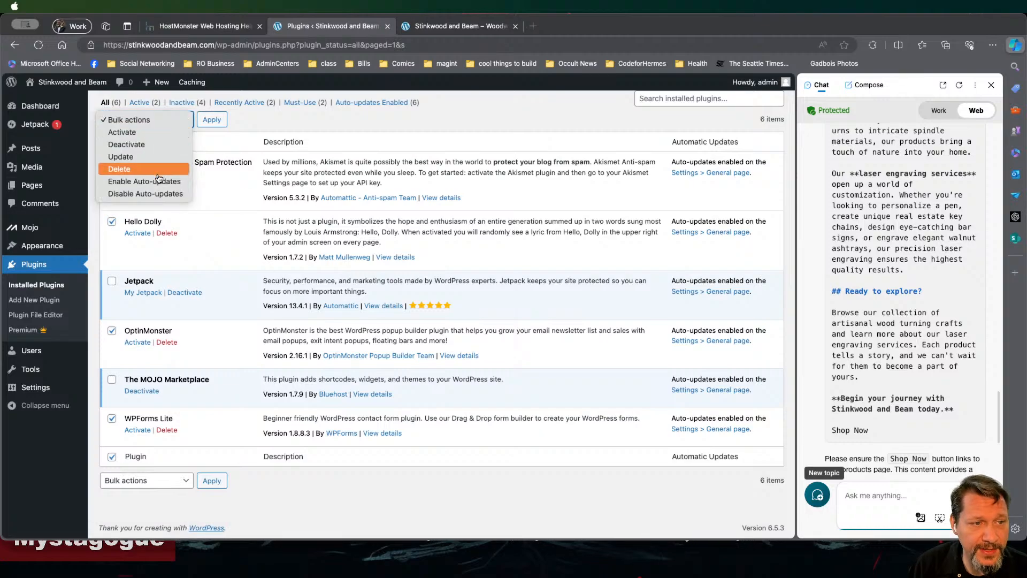
{"action": "left_click", "coordinate": [159, 169]}
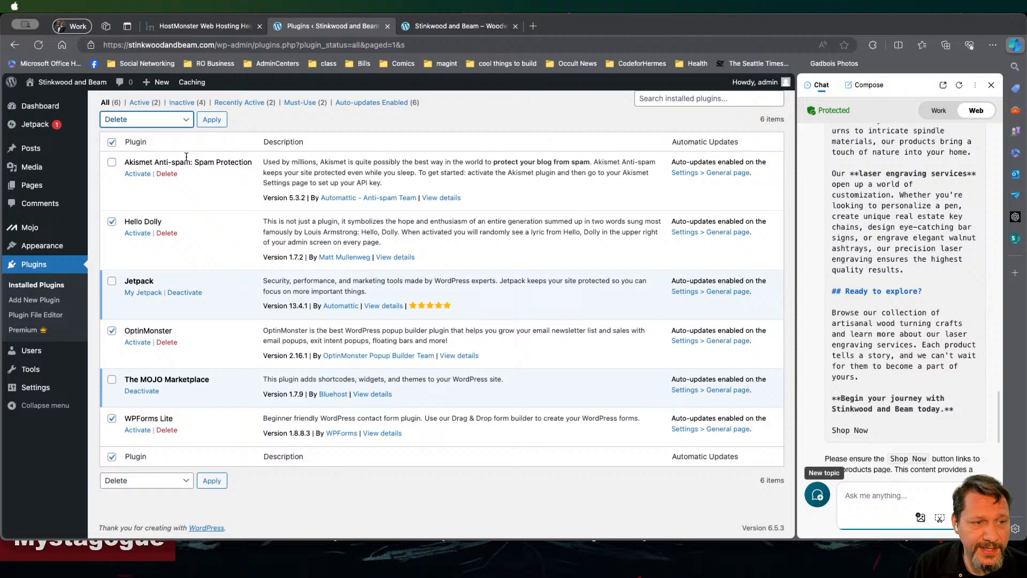
{"action": "left_click", "coordinate": [211, 119]}
{"action": "left_click", "coordinate": [498, 111]}
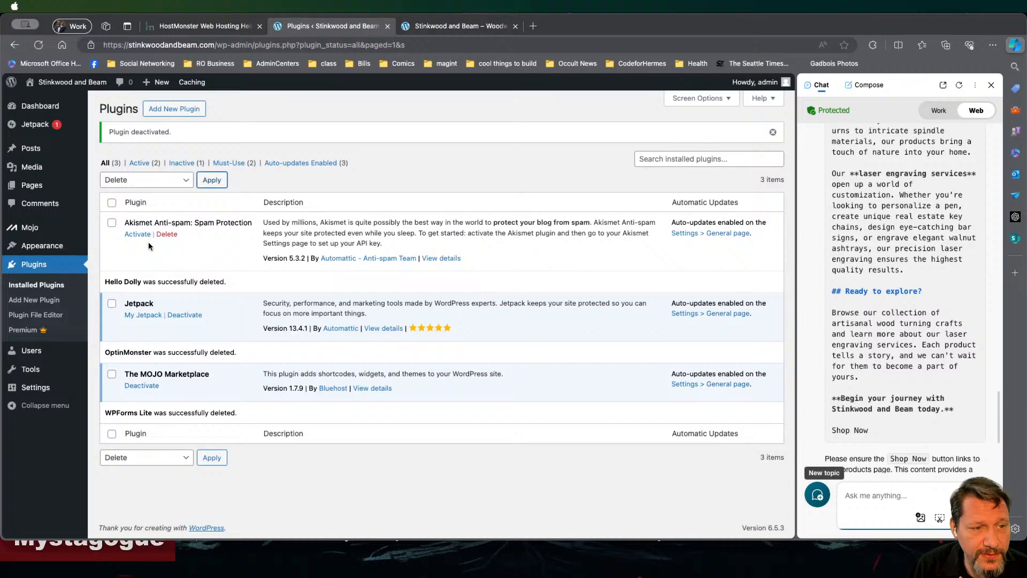
Activate the Akismet Anti-spam plugin and reveal the field for manually entering an API key
{"action": "left_click", "coordinate": [140, 235]}
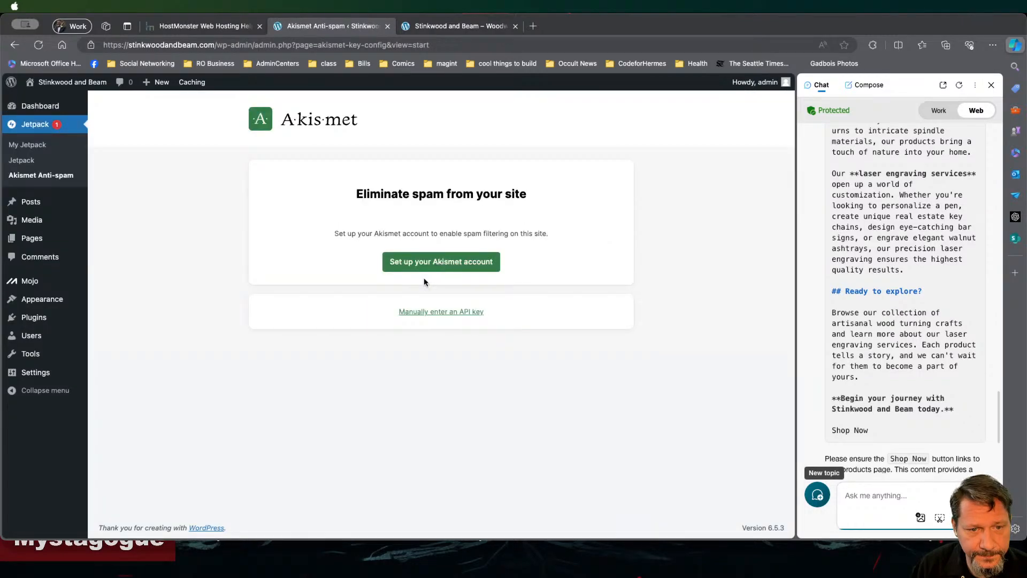
{"action": "left_click", "coordinate": [424, 313]}
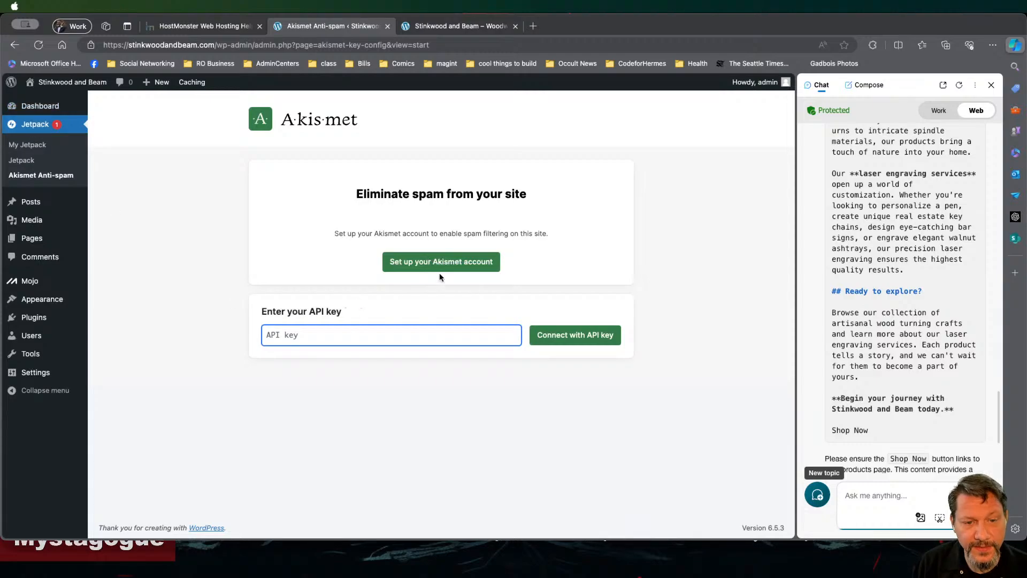
Open the Jetpack plugin's page and review its feature list and setup offer
{"action": "mouse_move", "coordinate": [49, 114]}
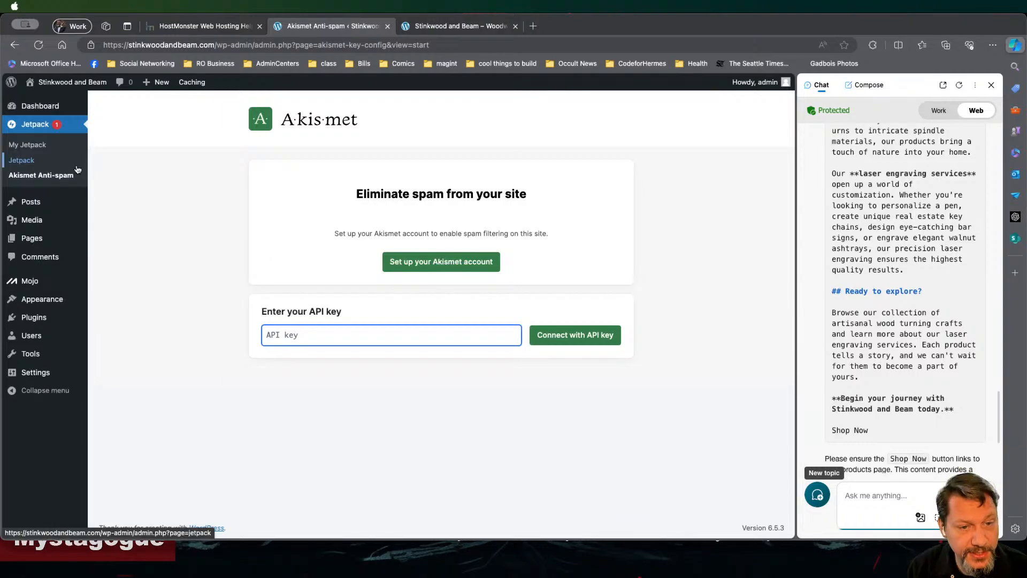
{"action": "left_click", "coordinate": [41, 178]}
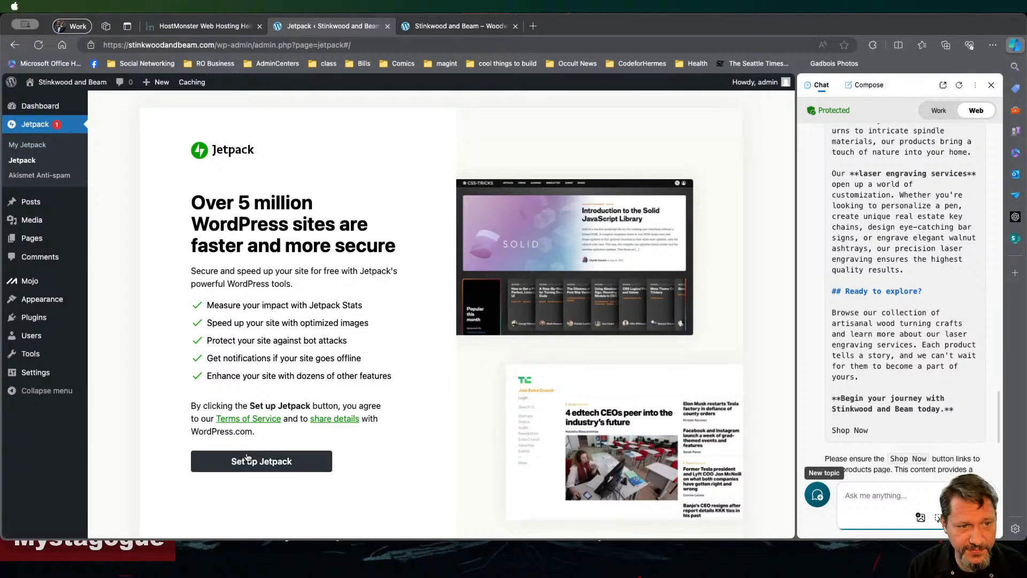
{"action": "scroll", "coordinate": [461, 229], "scroll_direction": "down", "scroll_amount": 3}
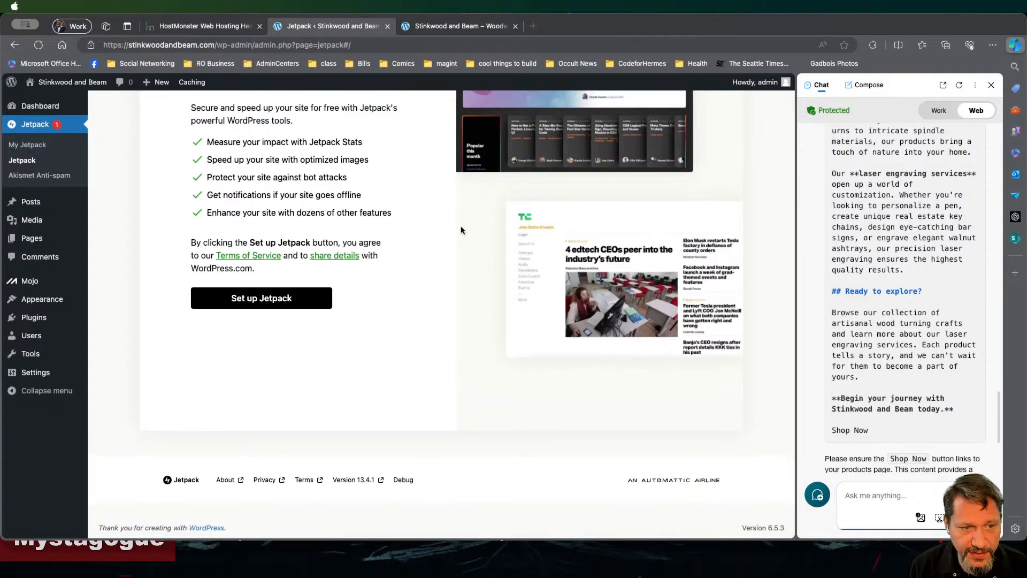
Search the directory of new plugins for woocommerce
{"action": "scroll", "coordinate": [461, 229], "scroll_direction": "up", "scroll_amount": 3}
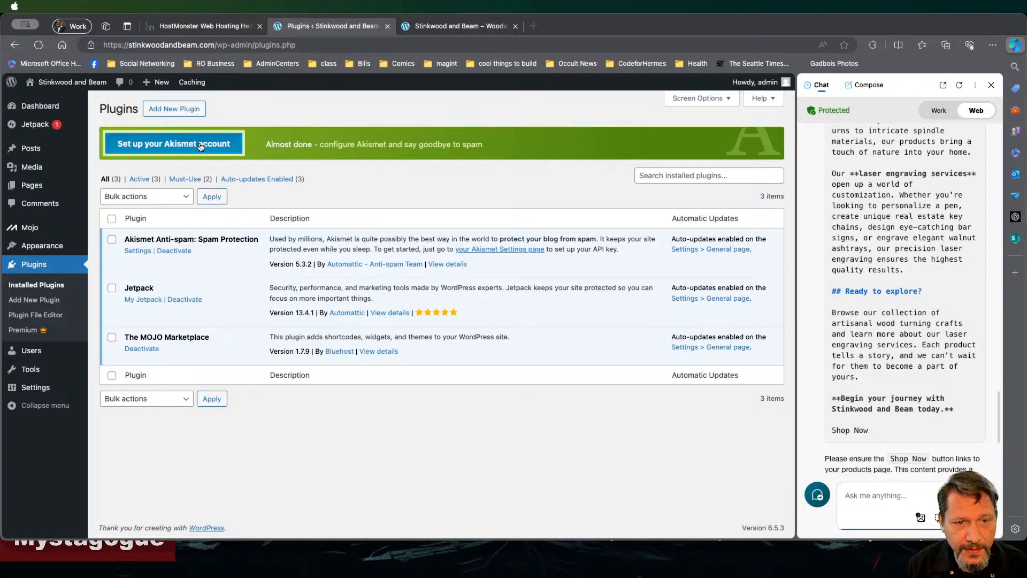
{"action": "left_click", "coordinate": [190, 110]}
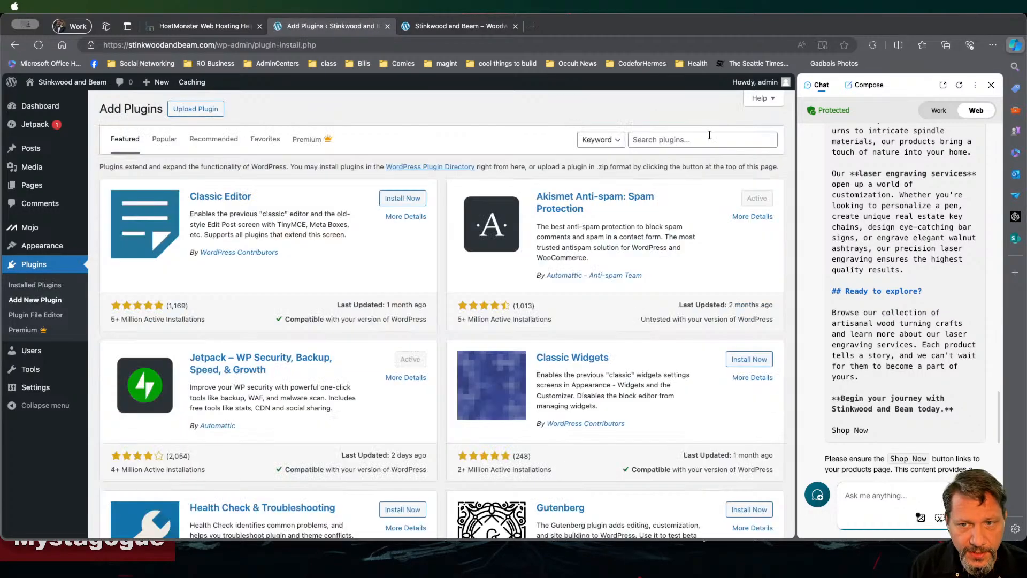
{"action": "left_click", "coordinate": [710, 136]}
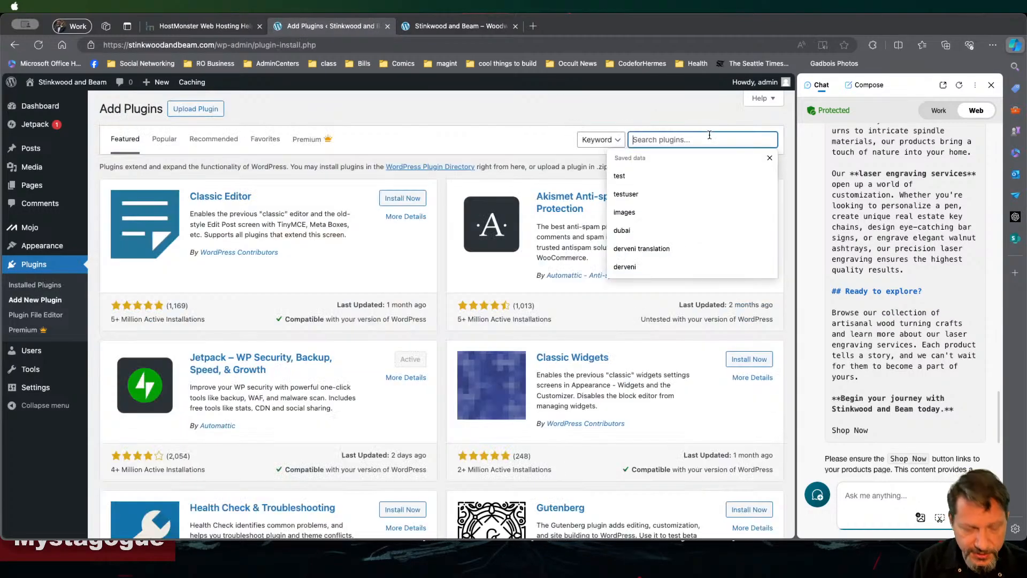
{"action": "type", "text": "woocomm"}
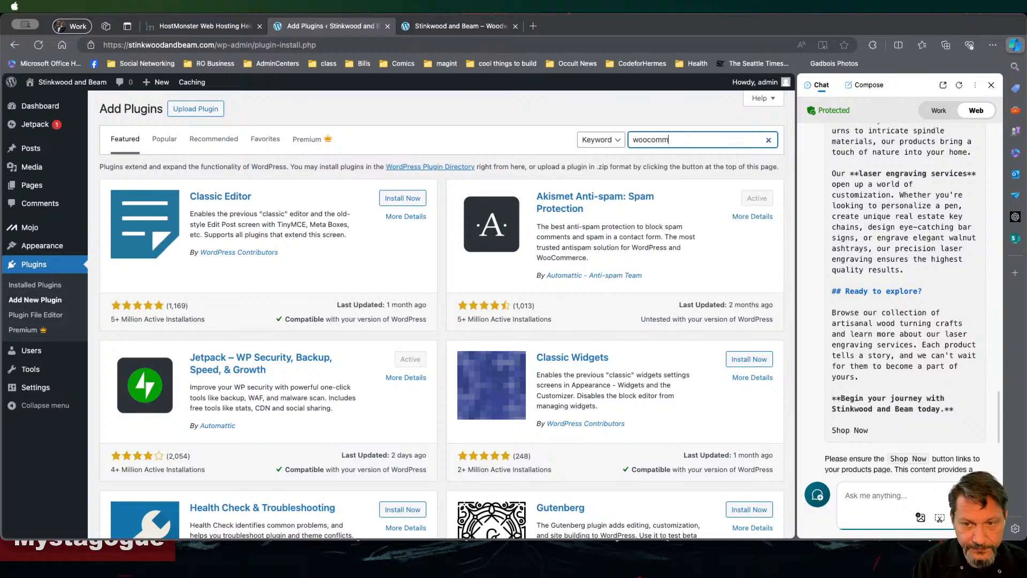
{"action": "type", "text": "erce"}
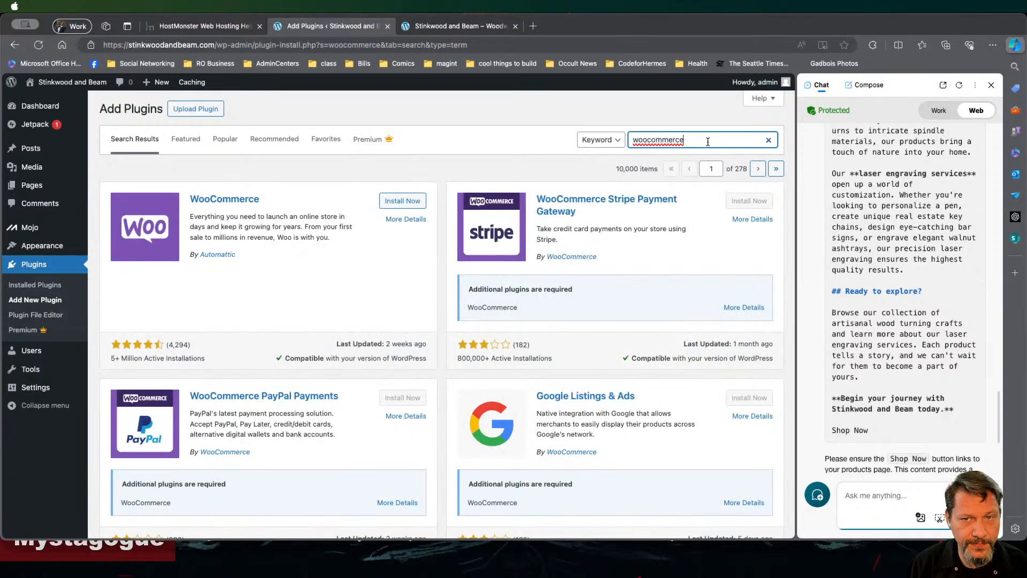
Install the WooCommerce plugin by Automattic and activate it
{"action": "left_click", "coordinate": [403, 202]}
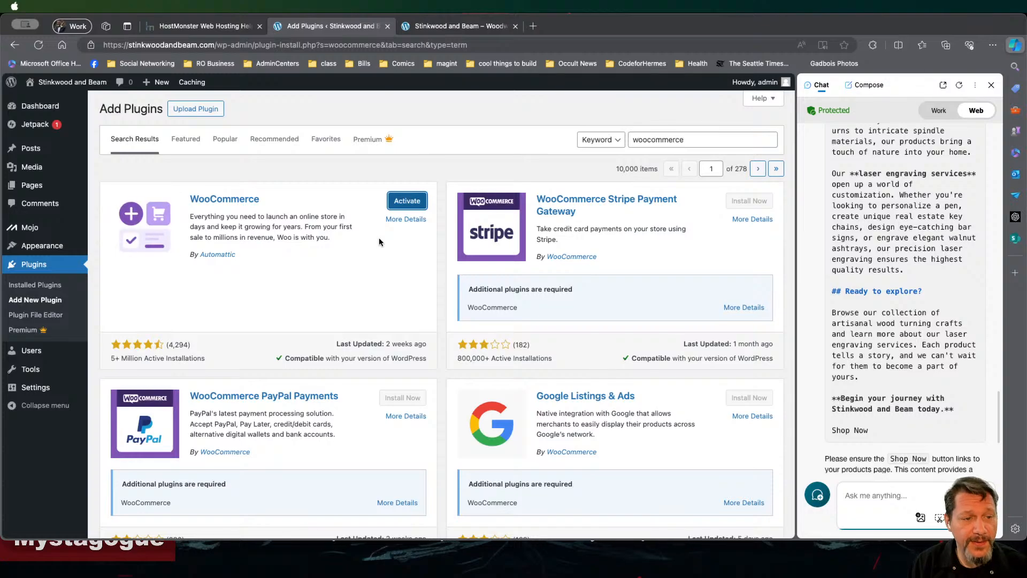
{"action": "left_click", "coordinate": [404, 206]}
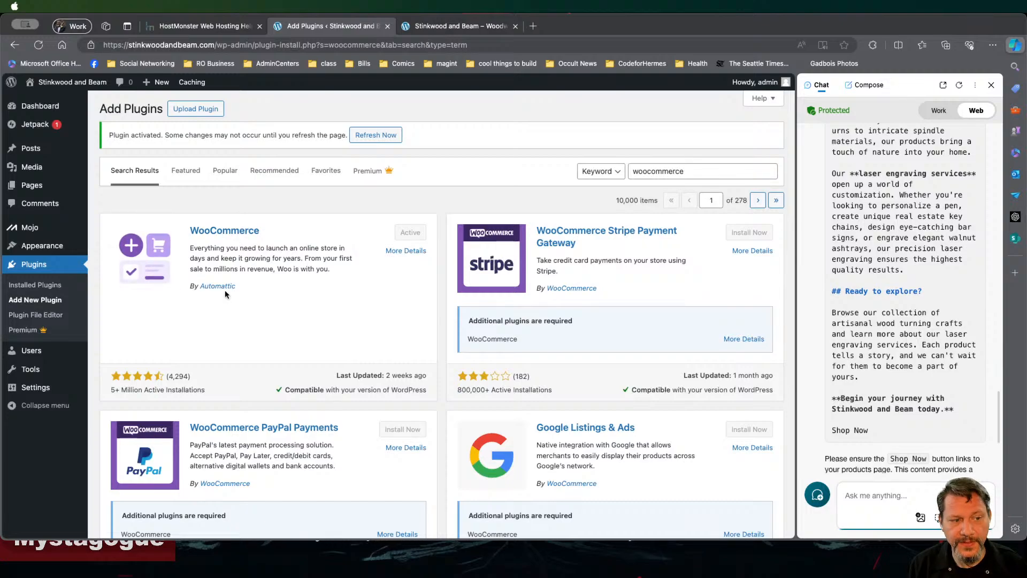
{"action": "mouse_move", "coordinate": [41, 255]}
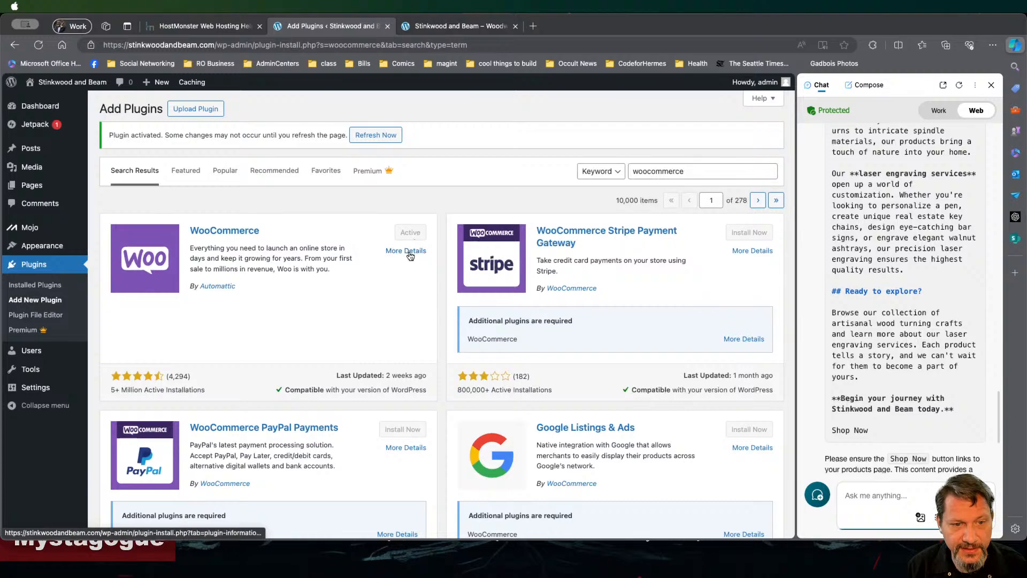
Try to start the WooCommerce store setup from the site dashboard, and return to the dashboard
{"action": "mouse_move", "coordinate": [45, 101]}
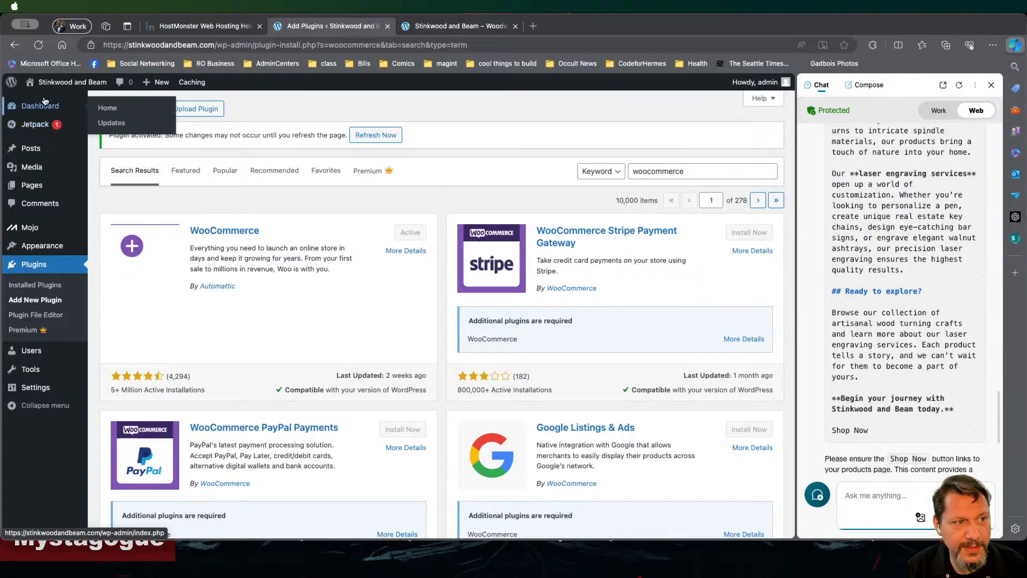
{"action": "left_click", "coordinate": [45, 105]}
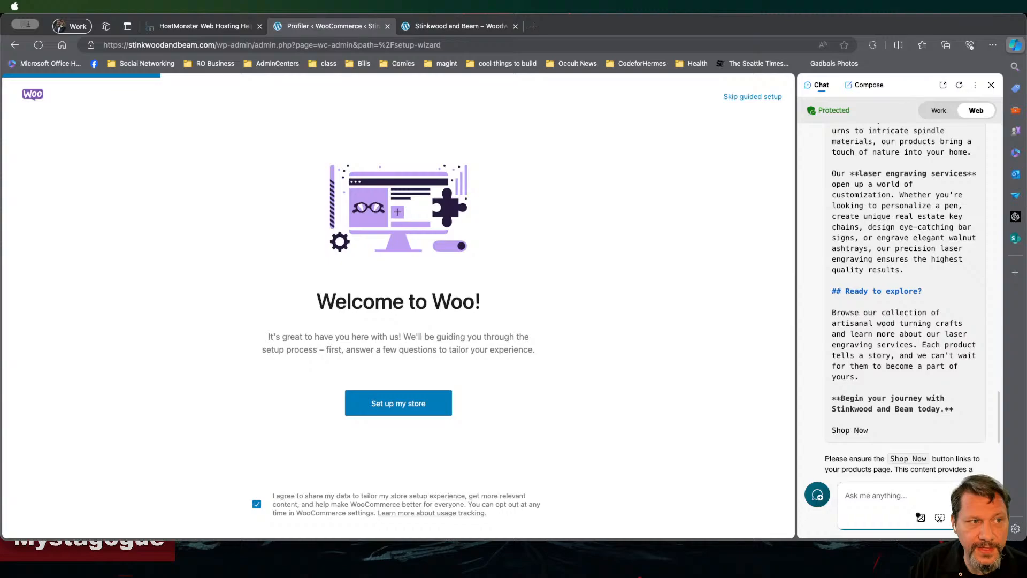
{"action": "left_click", "coordinate": [15, 45]}
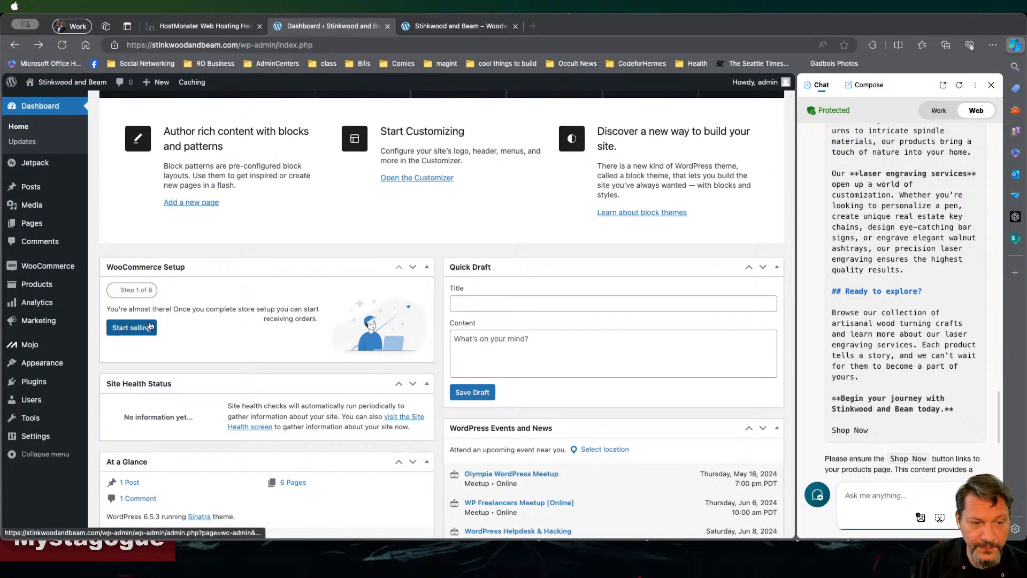
{"action": "left_click", "coordinate": [118, 332]}
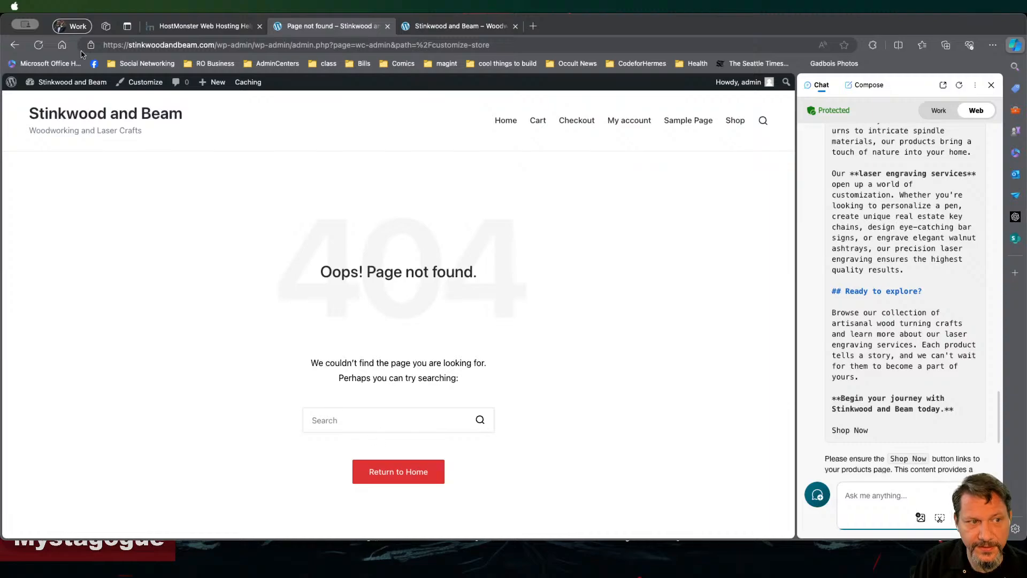
{"action": "left_click", "coordinate": [15, 46]}
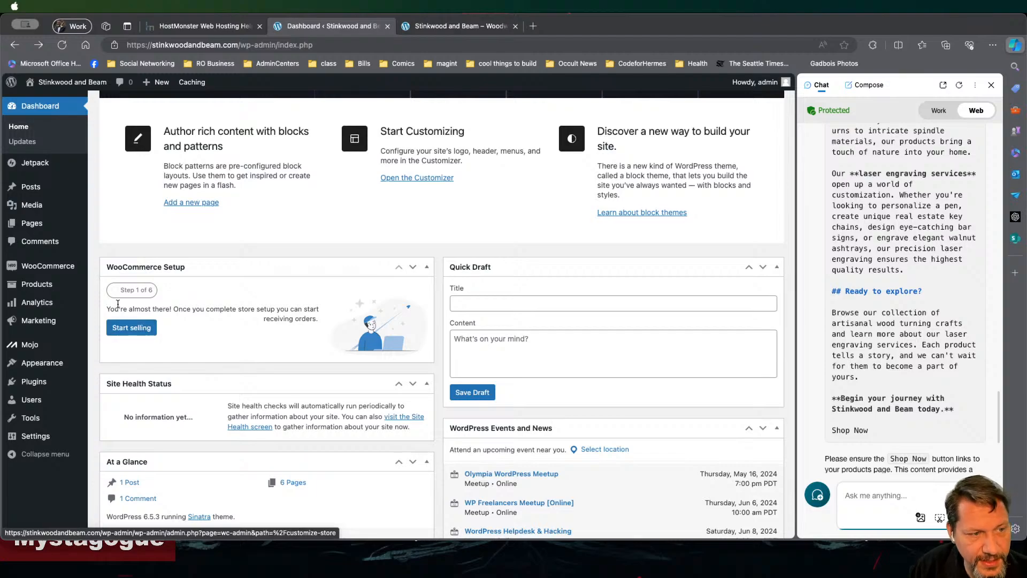
Create a new page titled Shop and start an empty paragraph below the title
{"action": "mouse_move", "coordinate": [73, 204]}
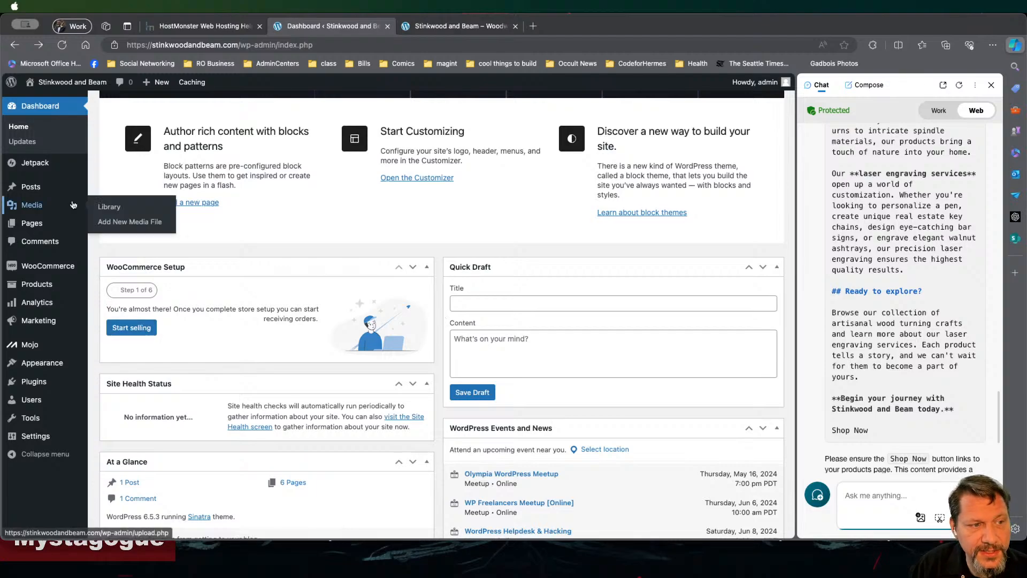
{"action": "mouse_move", "coordinate": [67, 223]}
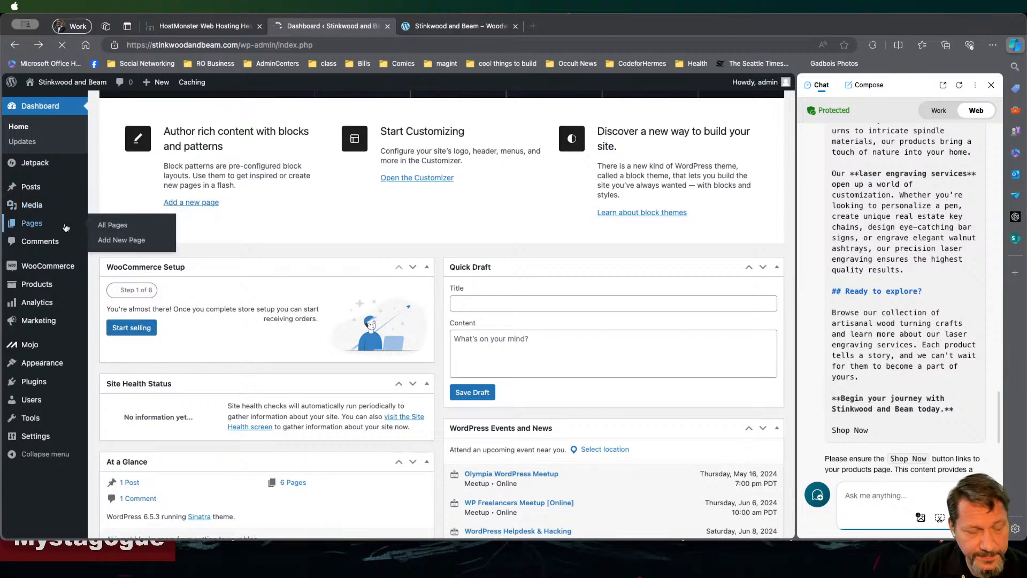
{"action": "left_click", "coordinate": [129, 239]}
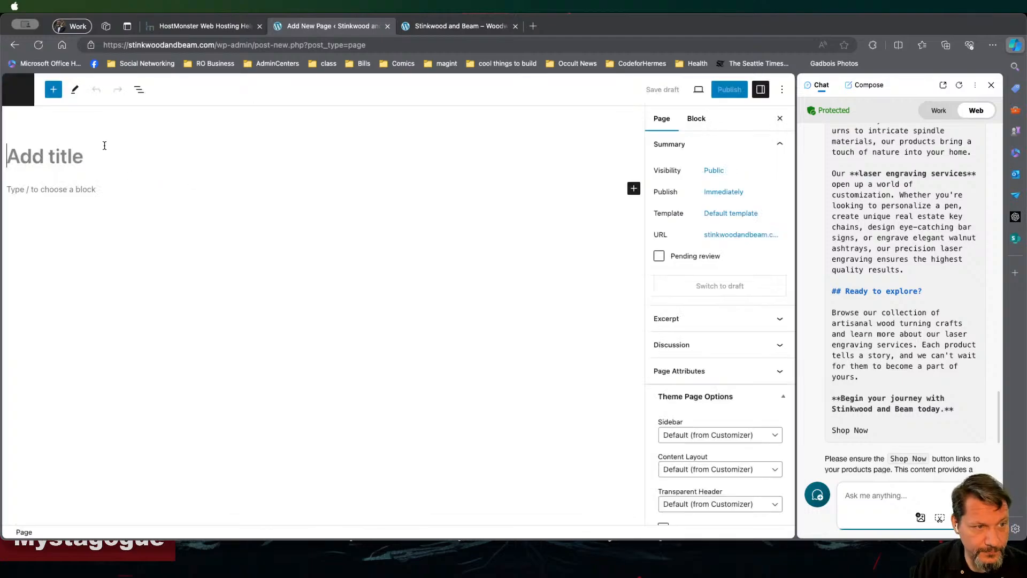
{"action": "type", "text": "Shj"}
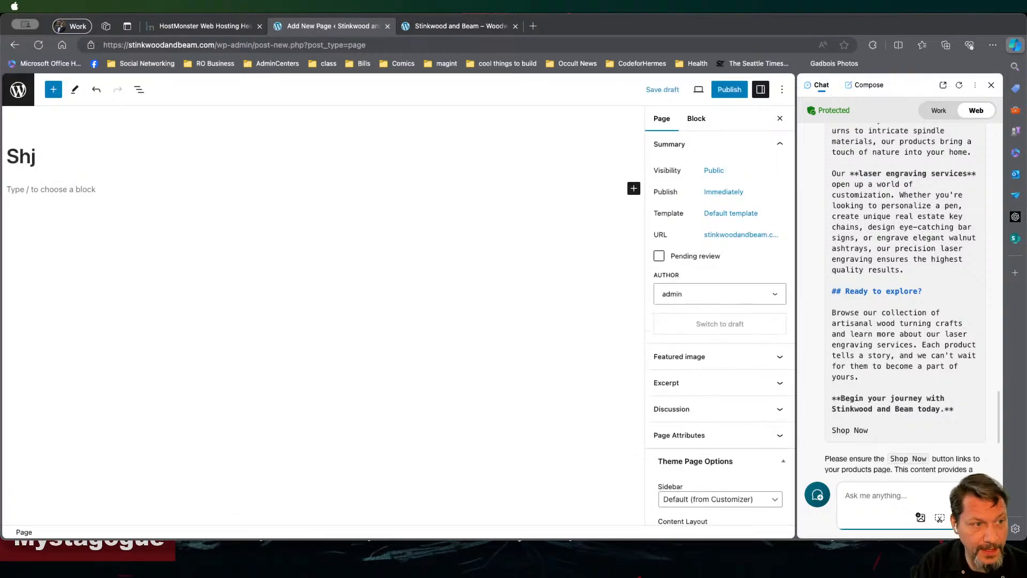
{"action": "key", "text": "BackSpace"}
{"action": "type", "text": "op"}
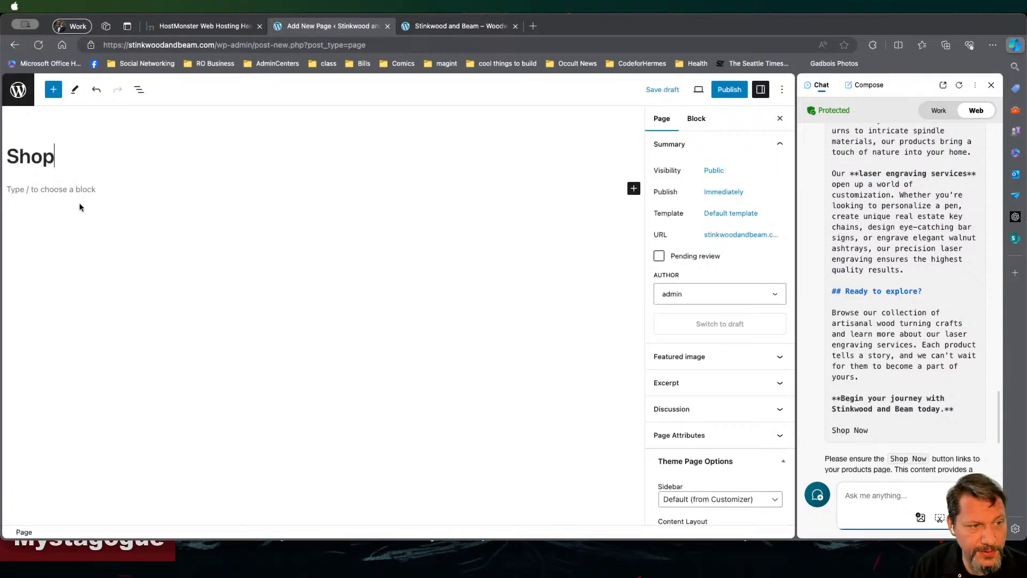
{"action": "key", "text": "Return"}
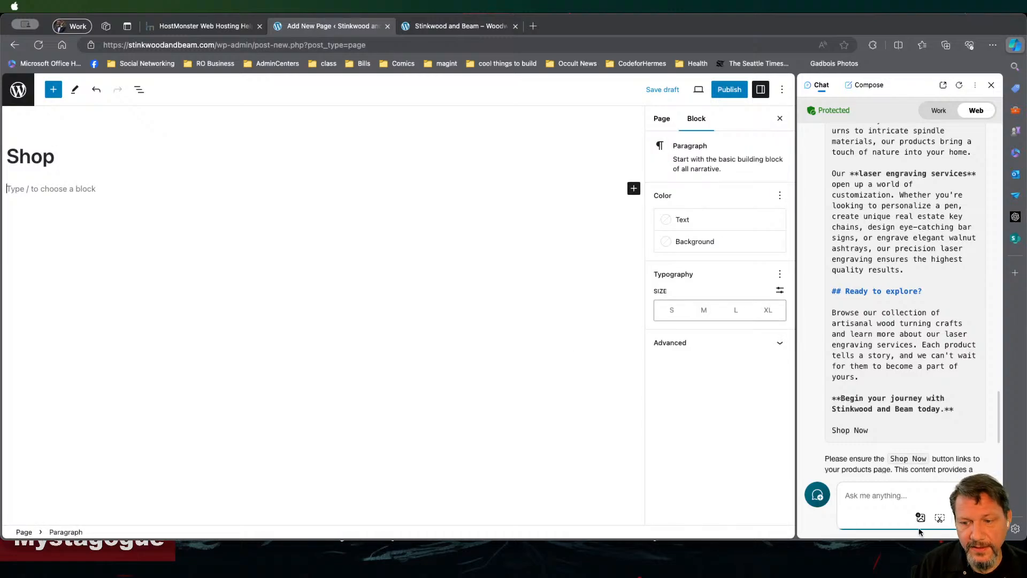
Ask Copilot: "I need a paragraph intro for my web store shop as described above"
{"action": "left_click", "coordinate": [870, 491]}
{"action": "type", "text": "I need a pa"}
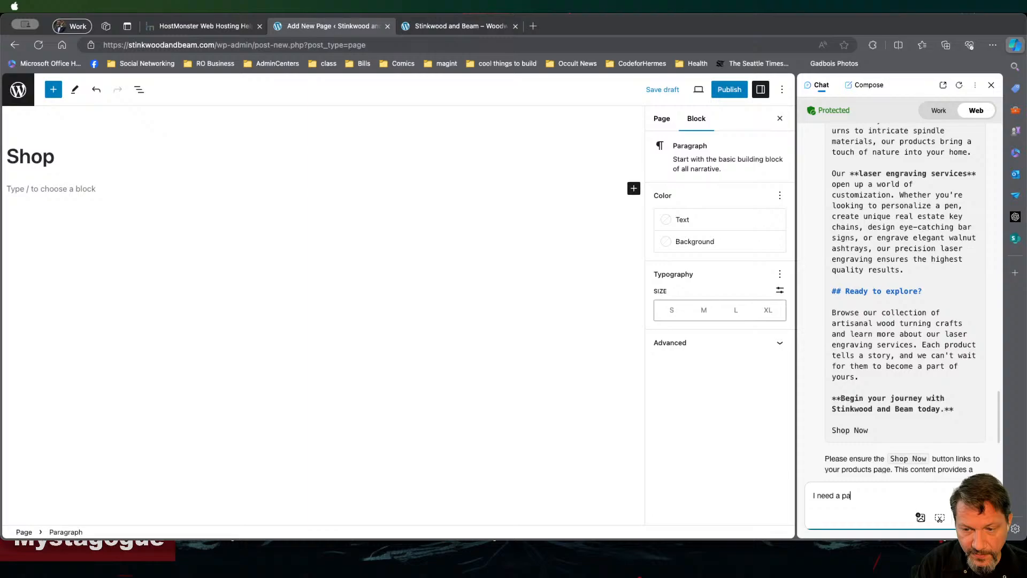
{"action": "type", "text": "ragraph"}
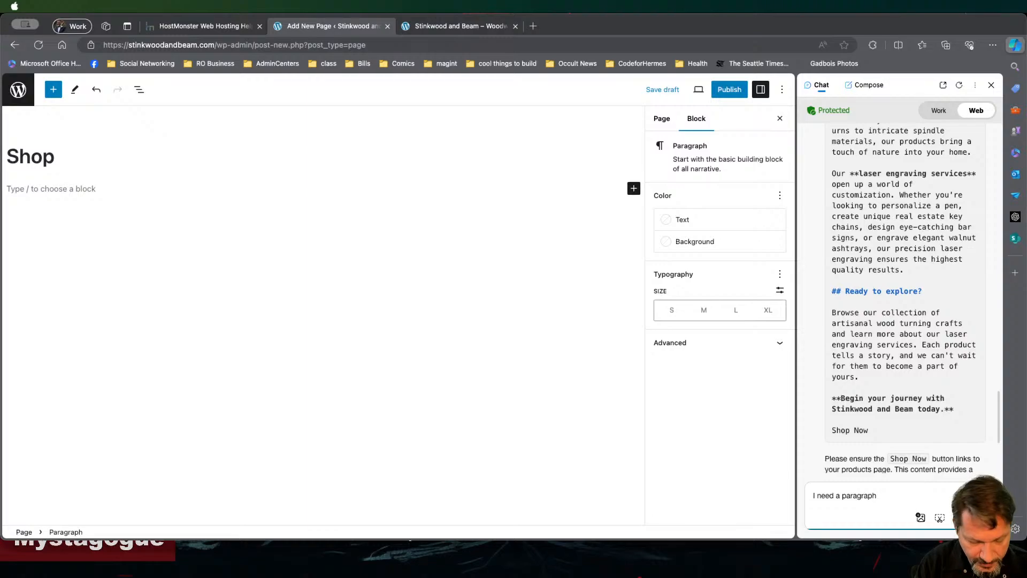
{"action": "type", "text": " intro for my weer"}
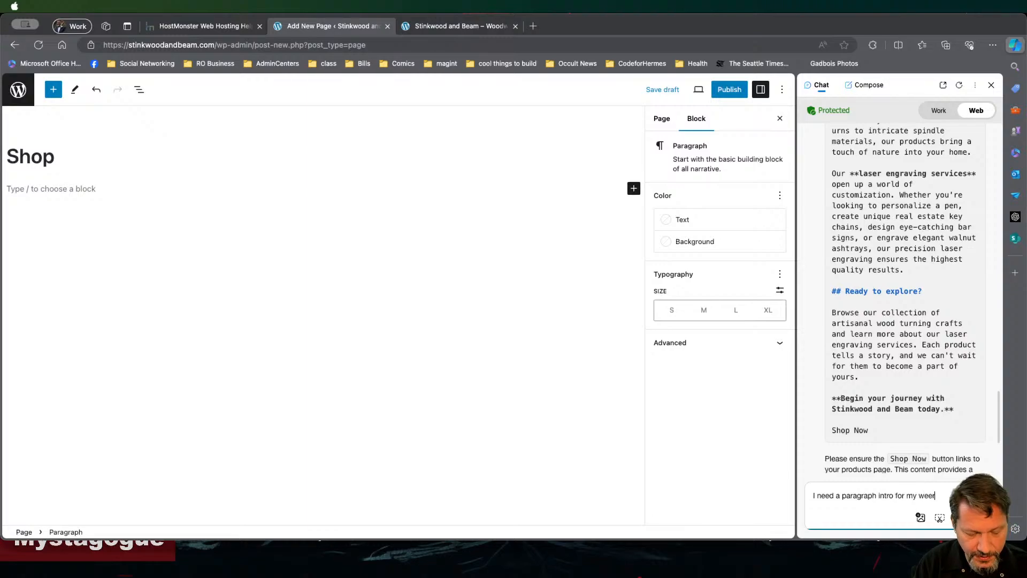
{"action": "key", "text": "BackSpace"}
{"action": "key", "text": "BackSpace"}
{"action": "type", "text": "b sto"}
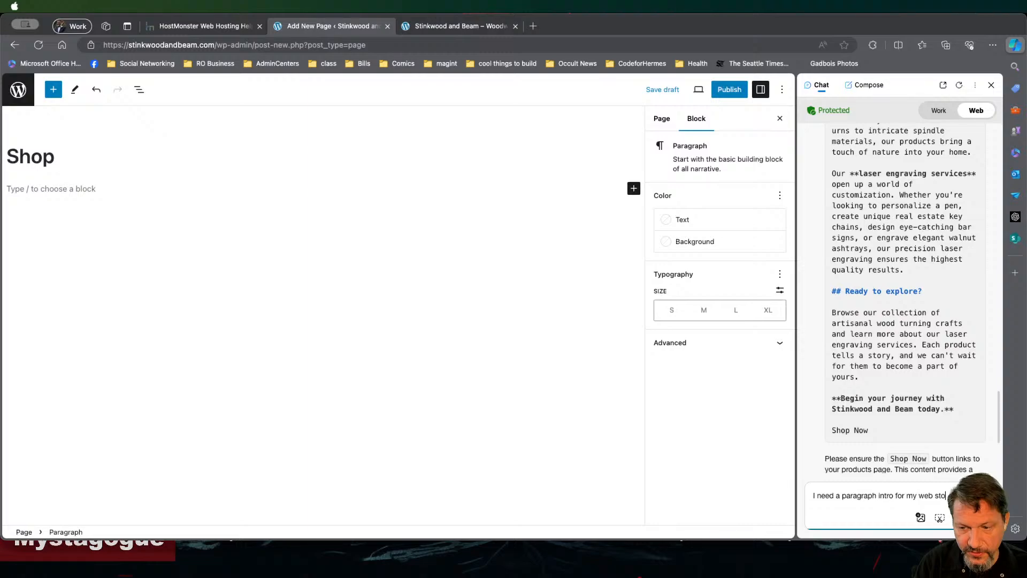
{"action": "type", "text": "re s"}
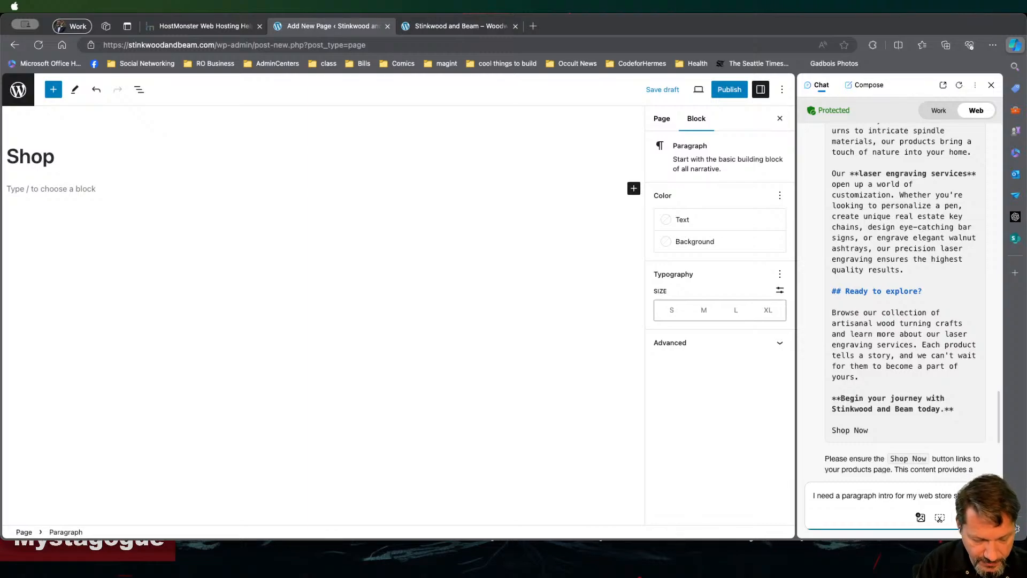
{"action": "type", "text": "de"}
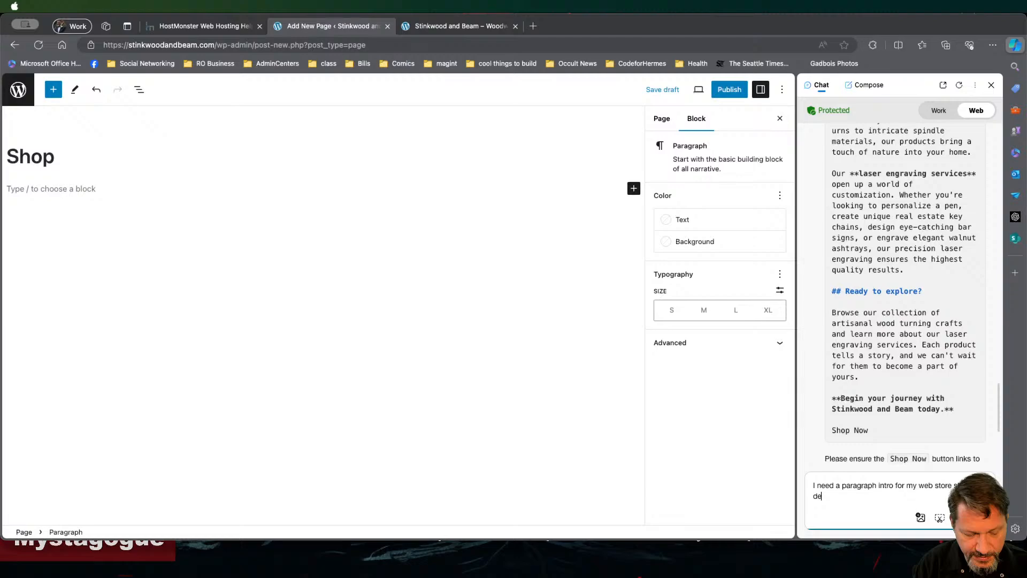
{"action": "type", "text": "scribed above"}
{"action": "key", "text": "Return"}
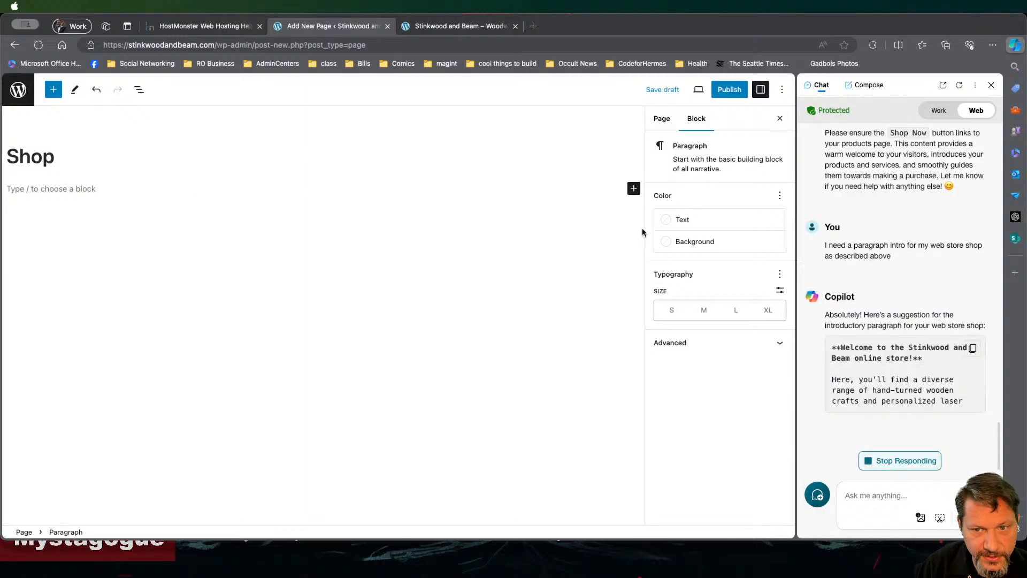
Search the full block library for woo and examine the WooCommerce blocks available for the Shop page
{"action": "left_click", "coordinate": [633, 188]}
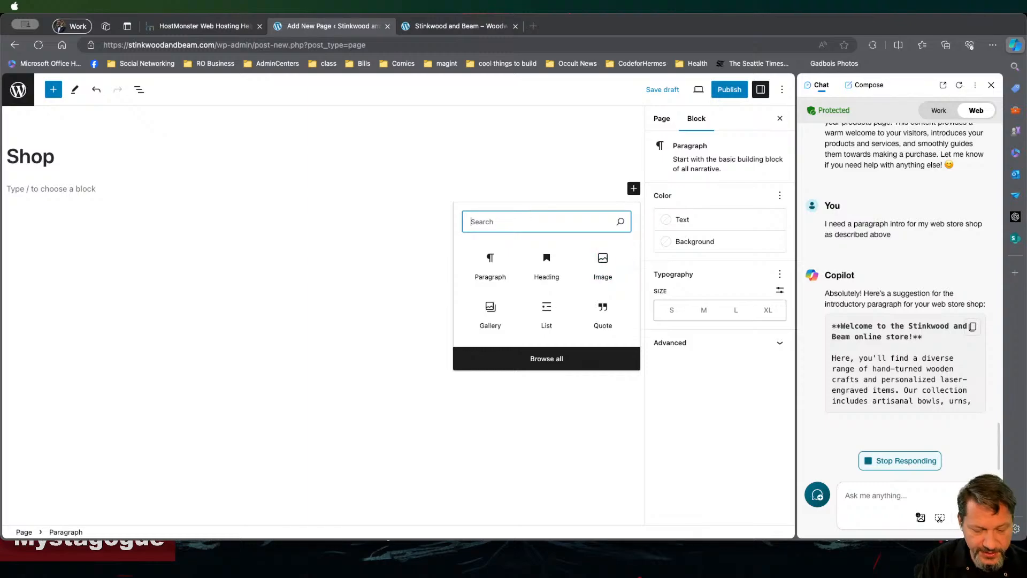
{"action": "type", "text": "woo"}
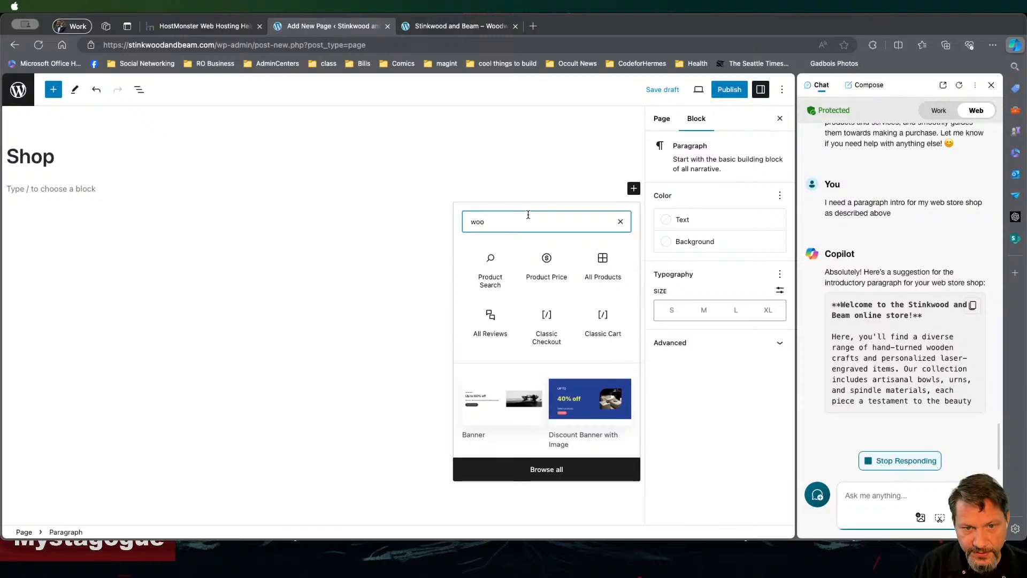
{"action": "left_click", "coordinate": [512, 467]}
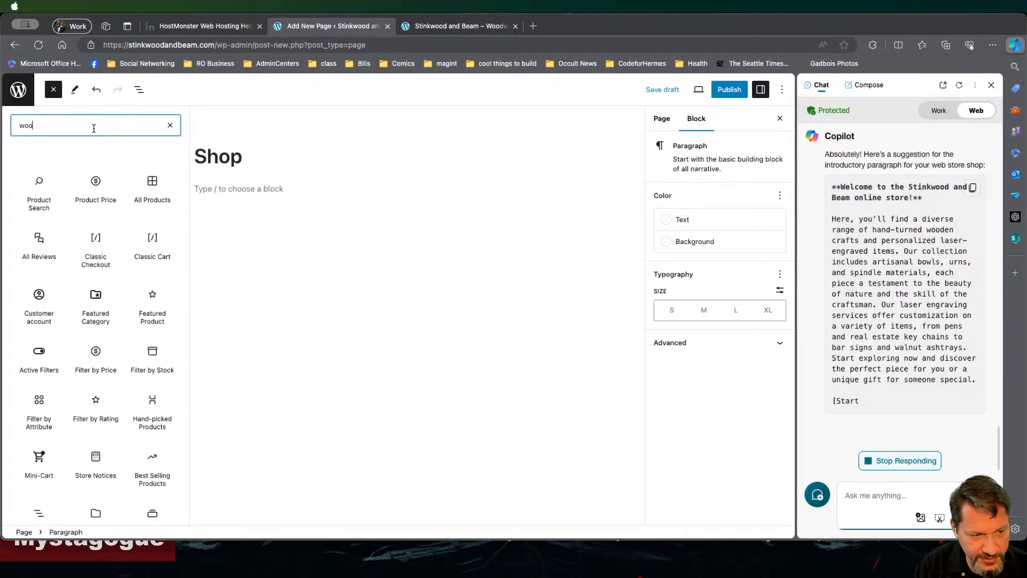
{"action": "key", "text": "BackSpace"}
{"action": "key", "text": "BackSpace"}
{"action": "key", "text": "BackSpace"}
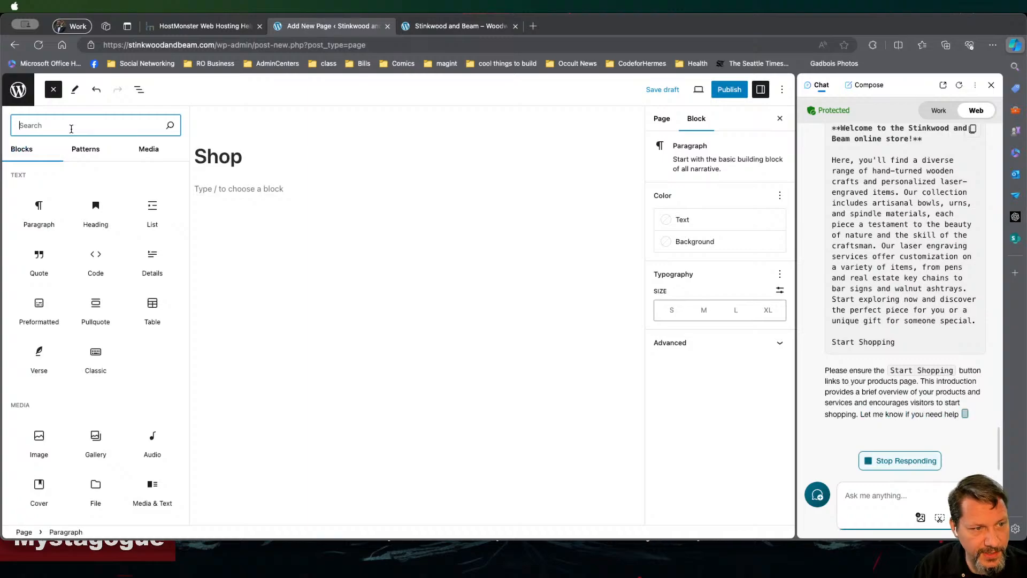
{"action": "type", "text": "woo"}
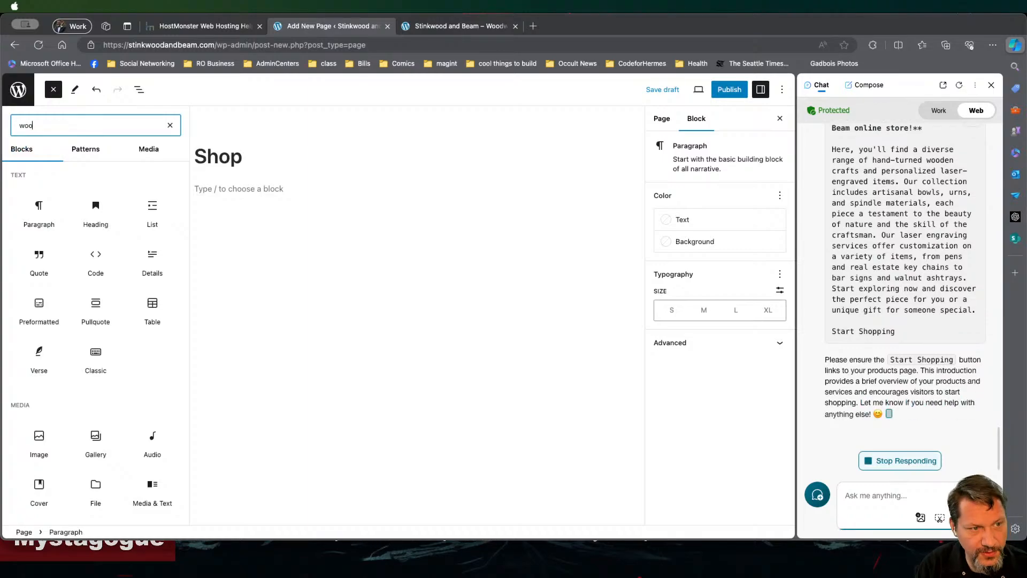
{"action": "scroll", "coordinate": [81, 230], "scroll_direction": "down", "scroll_amount": 10}
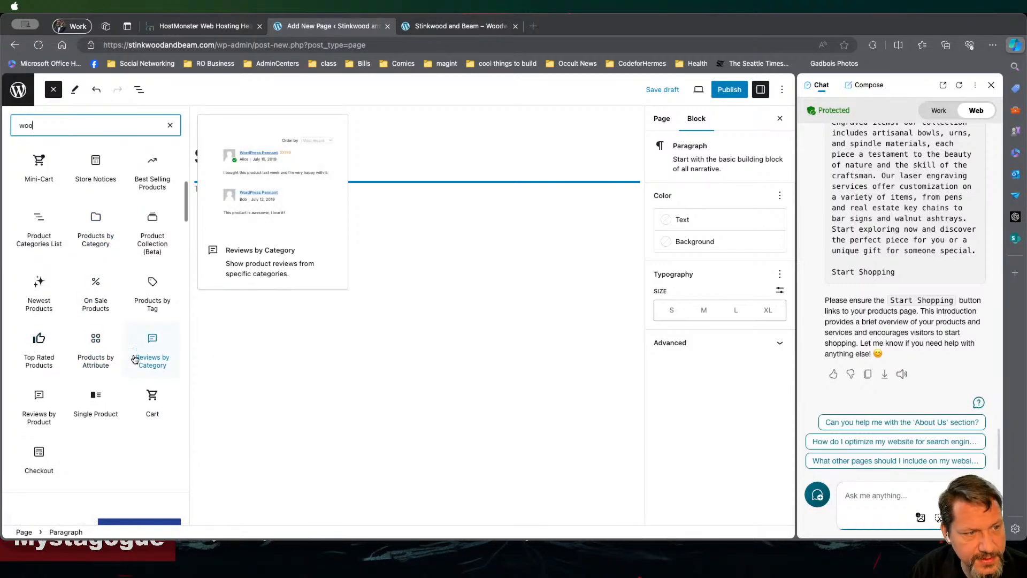
{"action": "scroll", "coordinate": [138, 357], "scroll_direction": "up", "scroll_amount": 3}
{"action": "scroll", "coordinate": [135, 358], "scroll_direction": "up", "scroll_amount": 2}
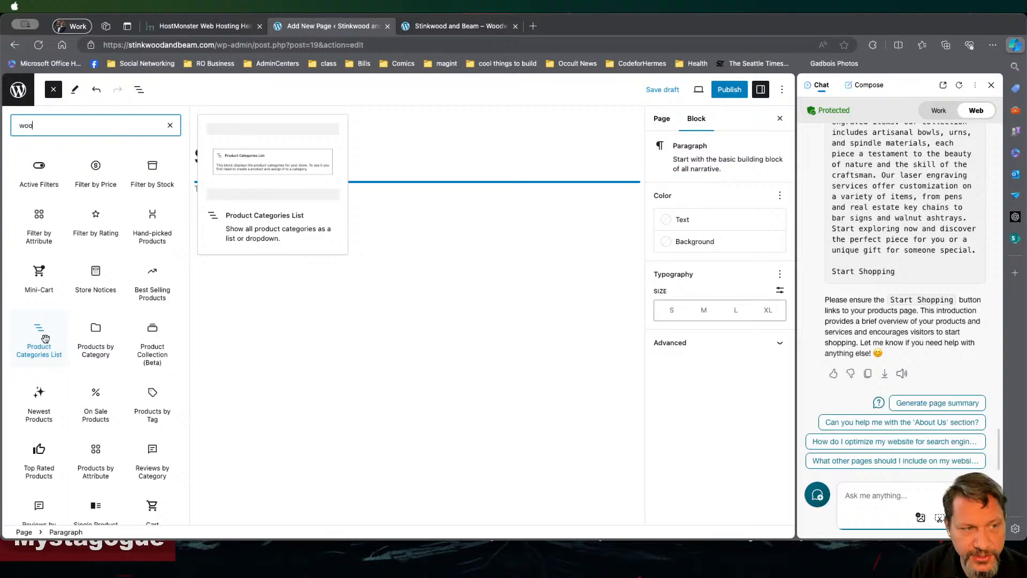
Open rufusopus.com in a new browser tab and go to its WordPress admin dashboard
{"action": "left_click", "coordinate": [533, 26]}
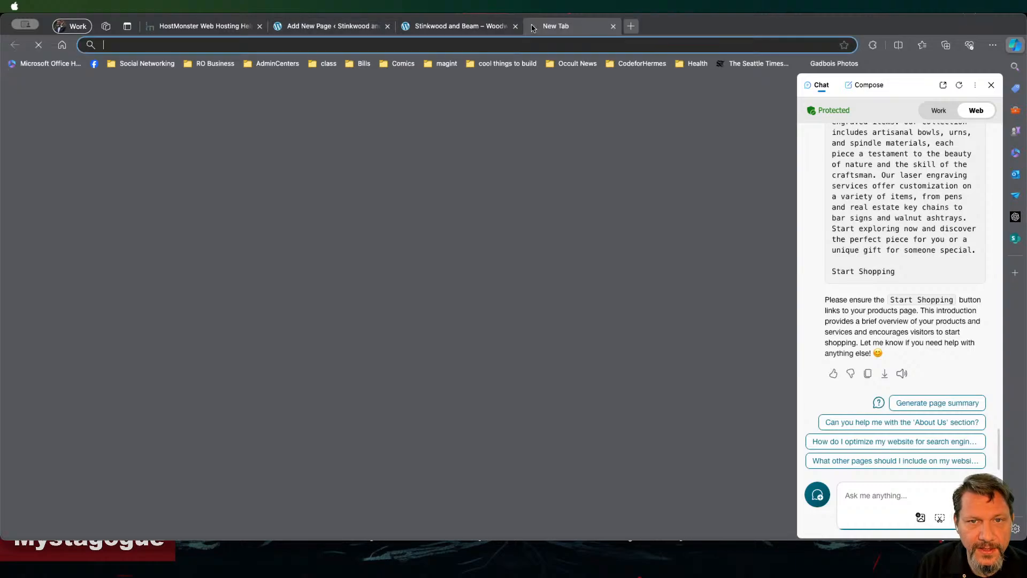
{"action": "type", "text": "rufu"}
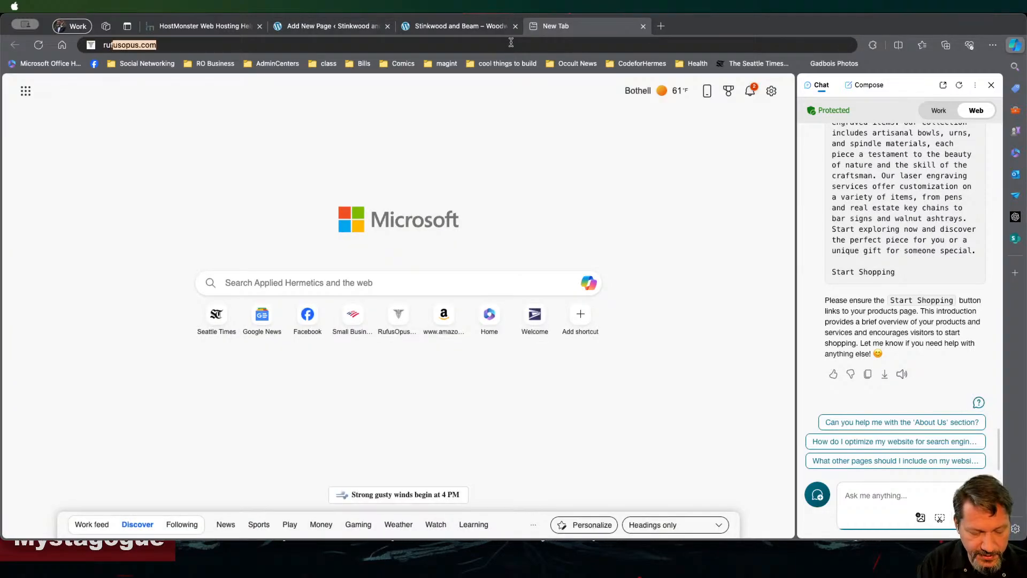
{"action": "type", "text": "s"}
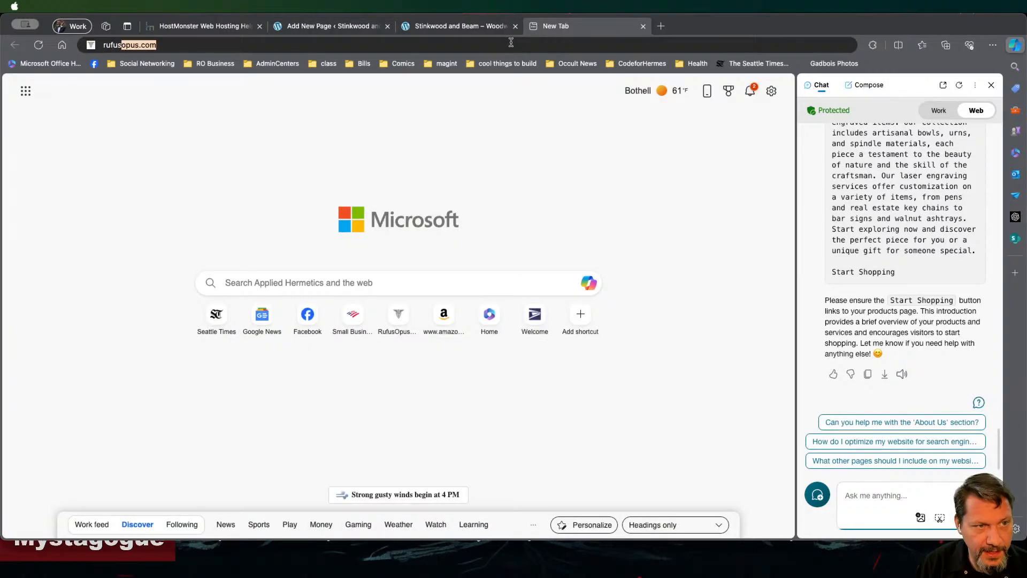
{"action": "key", "text": "Return"}
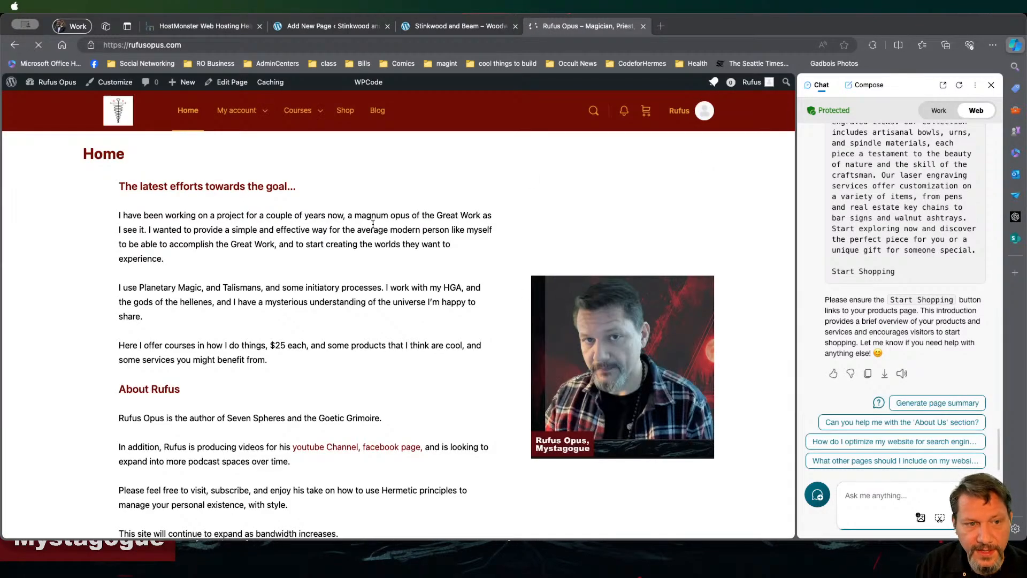
{"action": "mouse_move", "coordinate": [303, 104]}
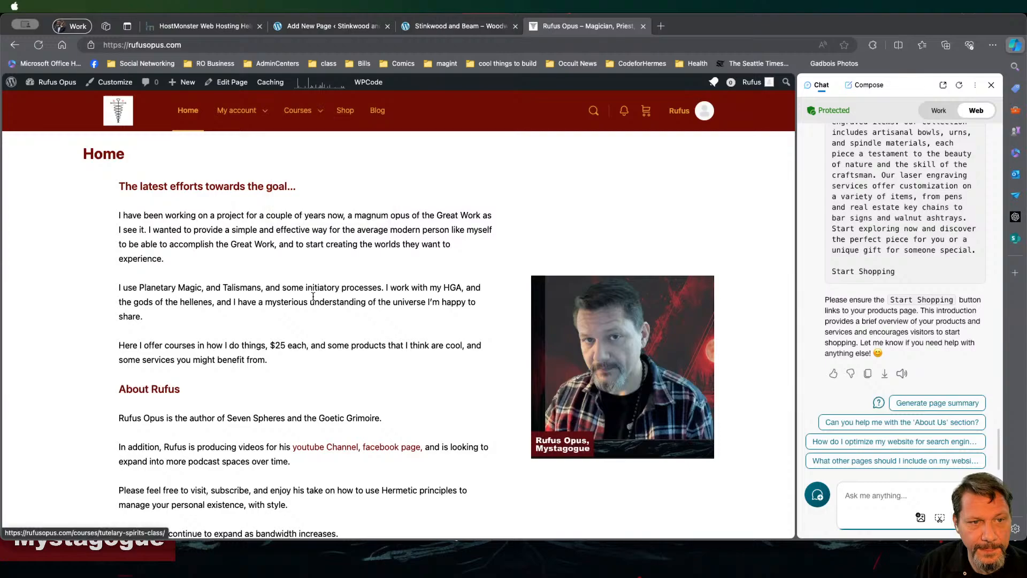
{"action": "left_click", "coordinate": [42, 119]}
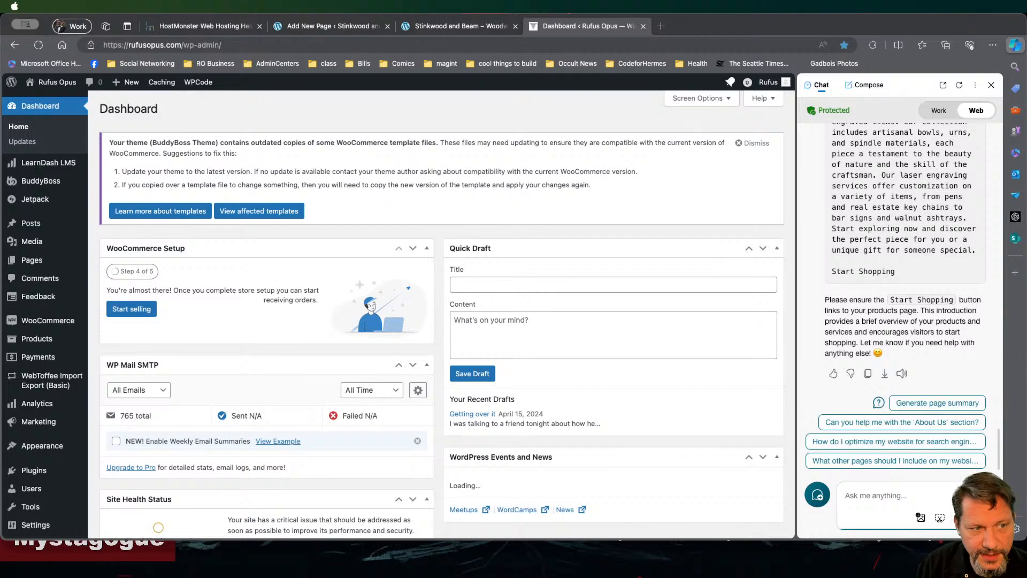
Find the existing WooCommerce Shop page on the second page of the rufusopus.com pages list and open it for editing
{"action": "left_click", "coordinate": [33, 260]}
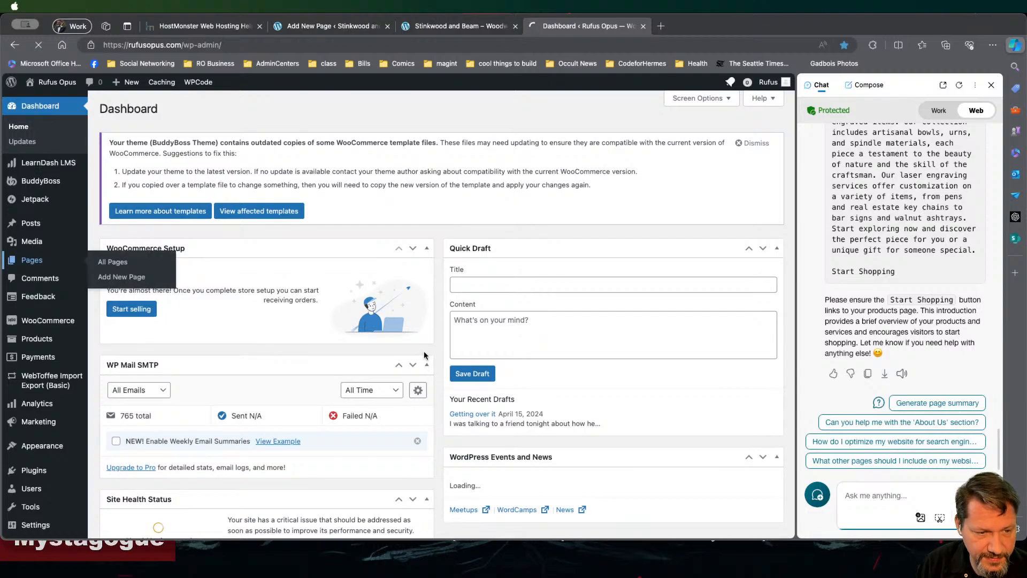
{"action": "left_click", "coordinate": [159, 286]}
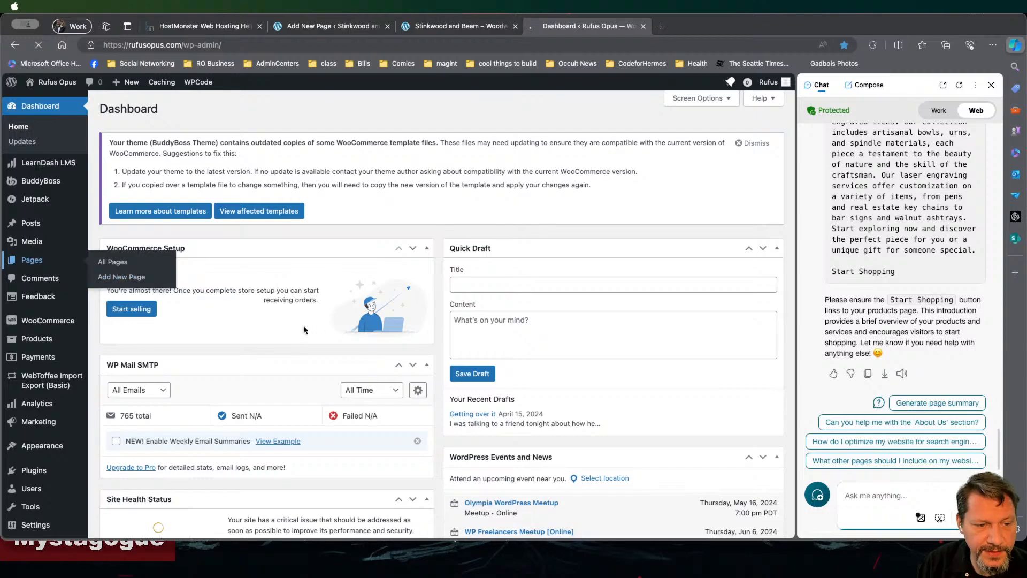
{"action": "scroll", "coordinate": [257, 358], "scroll_direction": "down", "scroll_amount": 5}
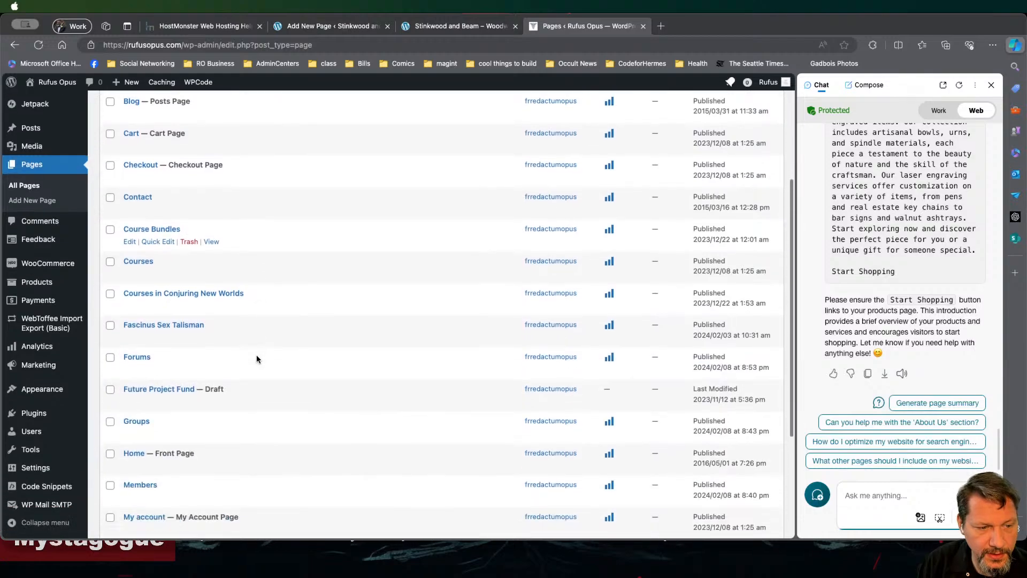
{"action": "scroll", "coordinate": [256, 355], "scroll_direction": "down", "scroll_amount": 3}
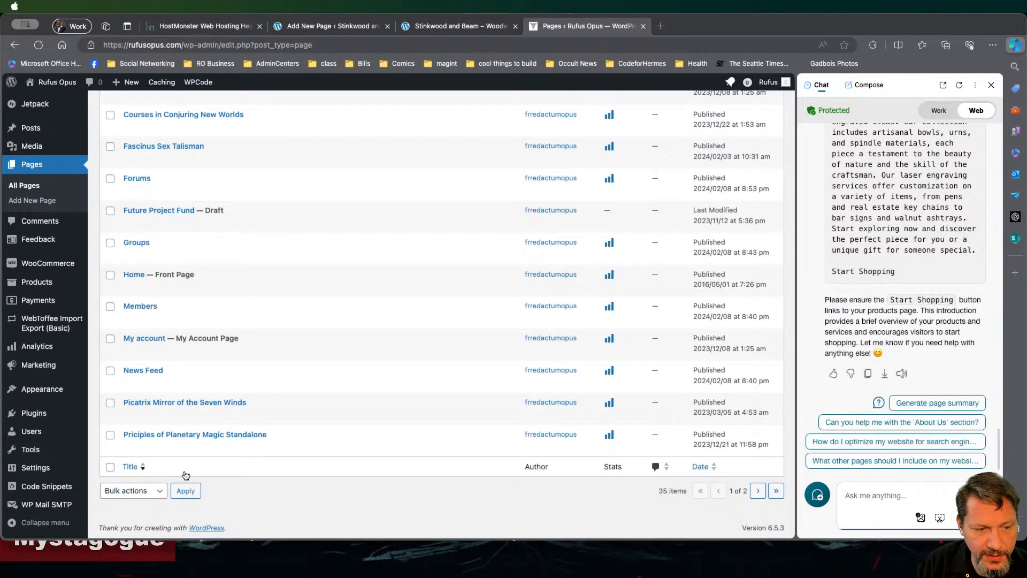
{"action": "left_click", "coordinate": [750, 496]}
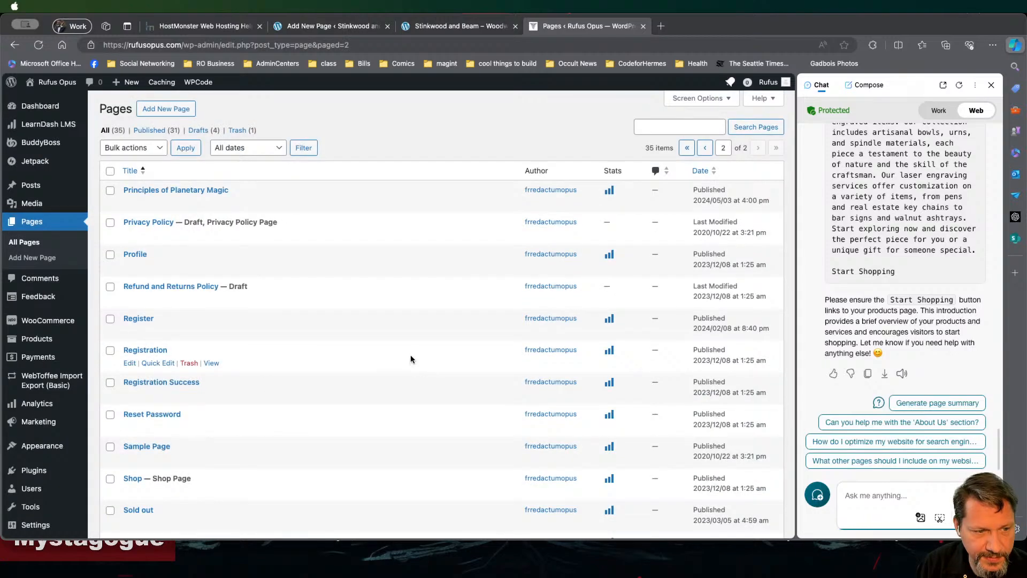
{"action": "scroll", "coordinate": [410, 354], "scroll_direction": "down", "scroll_amount": 2}
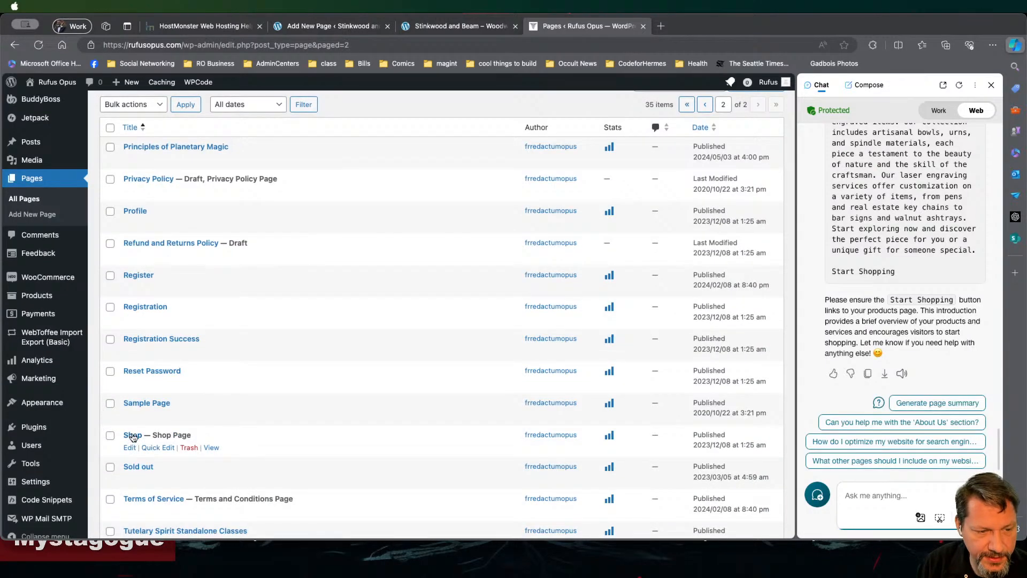
{"action": "left_click", "coordinate": [129, 447]}
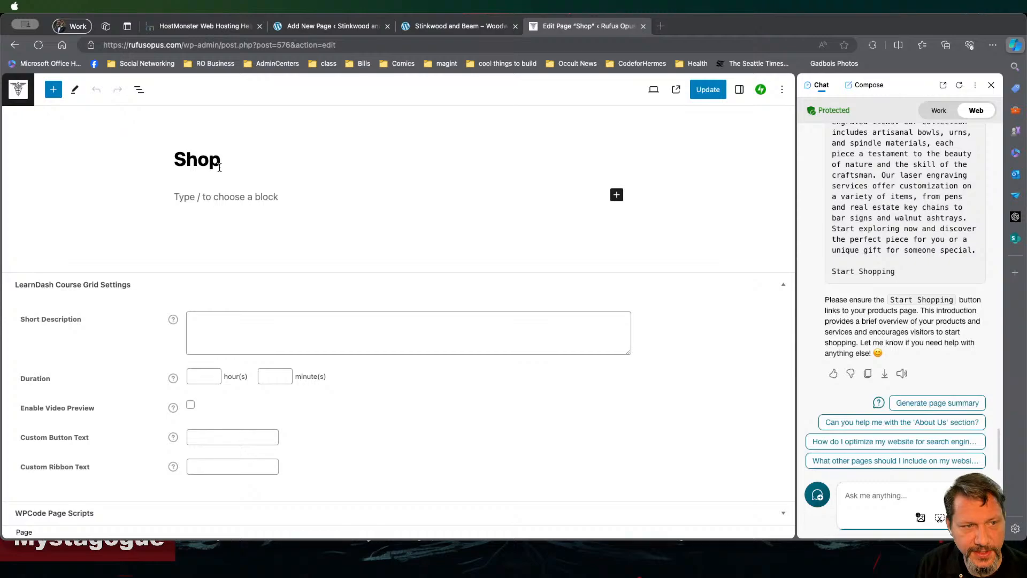
Examine the content area of the rufusopus.com Shop page and compare it with the Stinkwood and Beam homepage
{"action": "left_click", "coordinate": [227, 196]}
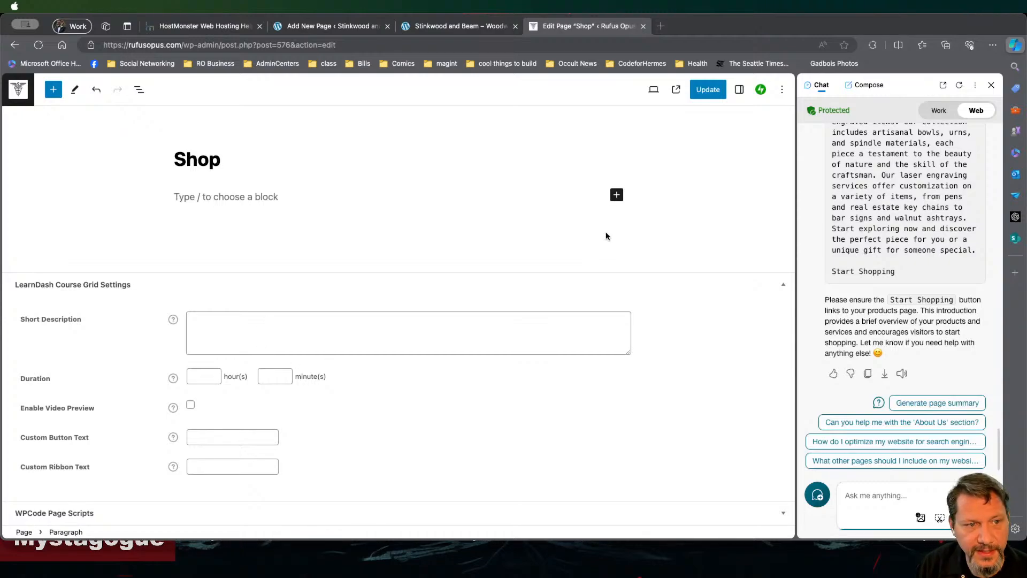
{"action": "left_click", "coordinate": [479, 26]}
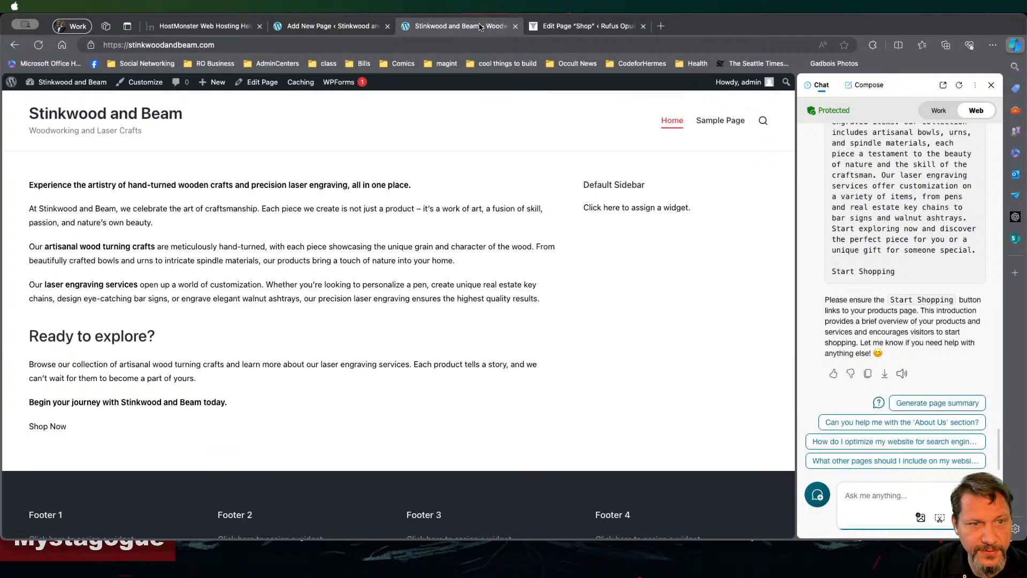
{"action": "left_click", "coordinate": [568, 30]}
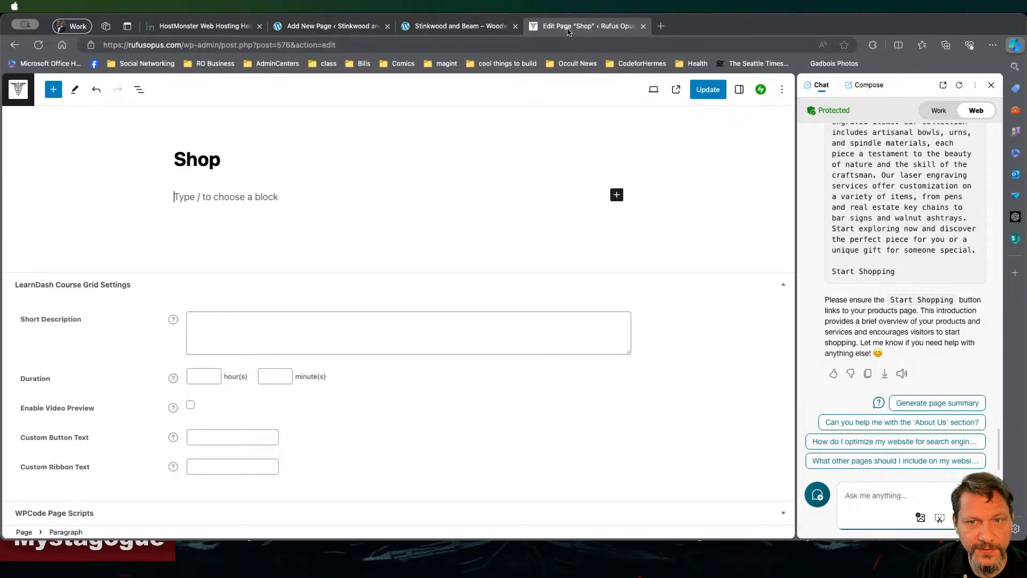
{"action": "left_click", "coordinate": [438, 28]}
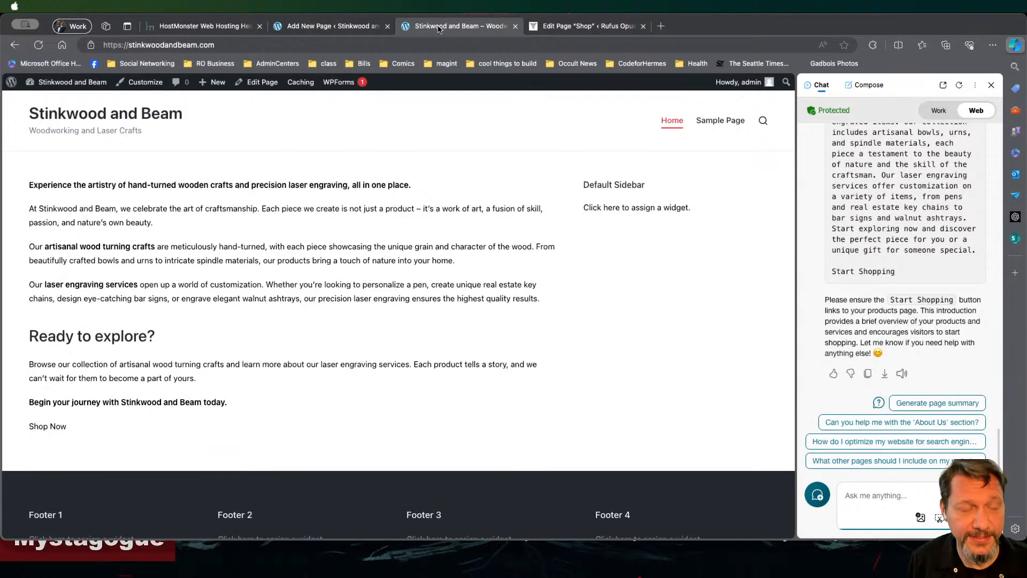
Return to the new Shop page draft on stinkwoodandbeam.com and publish it
{"action": "left_click", "coordinate": [331, 26]}
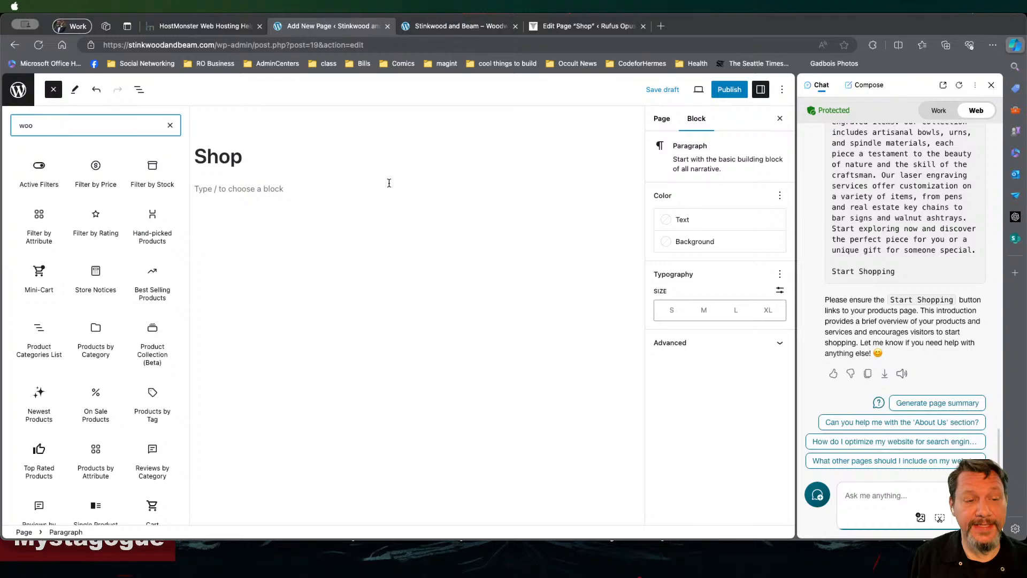
{"action": "left_click", "coordinate": [732, 91]}
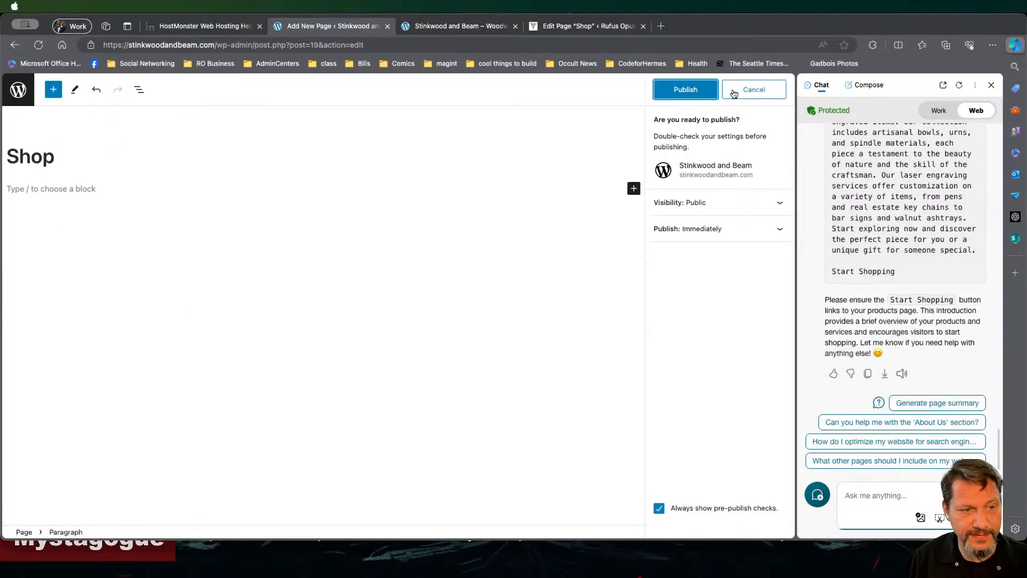
{"action": "left_click", "coordinate": [678, 89]}
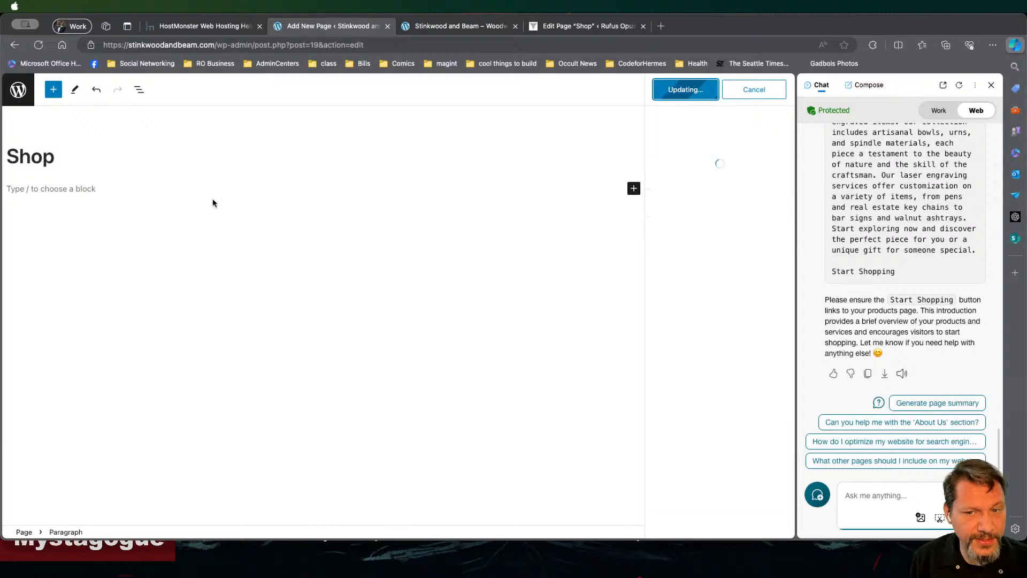
Copy Copilot's store introduction, paste it below the Shop page's title, and update the page
{"action": "scroll", "coordinate": [940, 282], "scroll_direction": "up", "scroll_amount": 3}
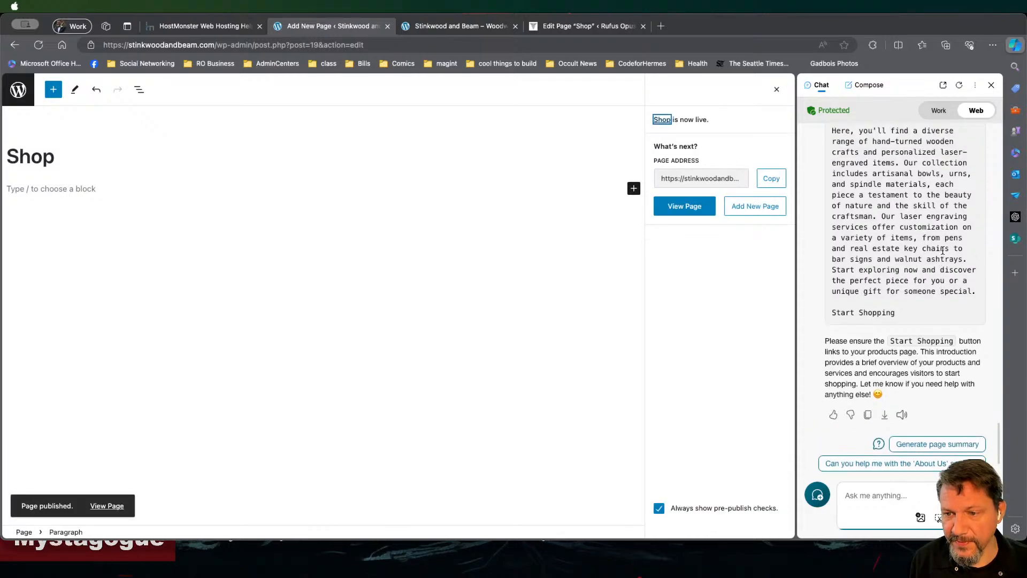
{"action": "left_click", "coordinate": [971, 156]}
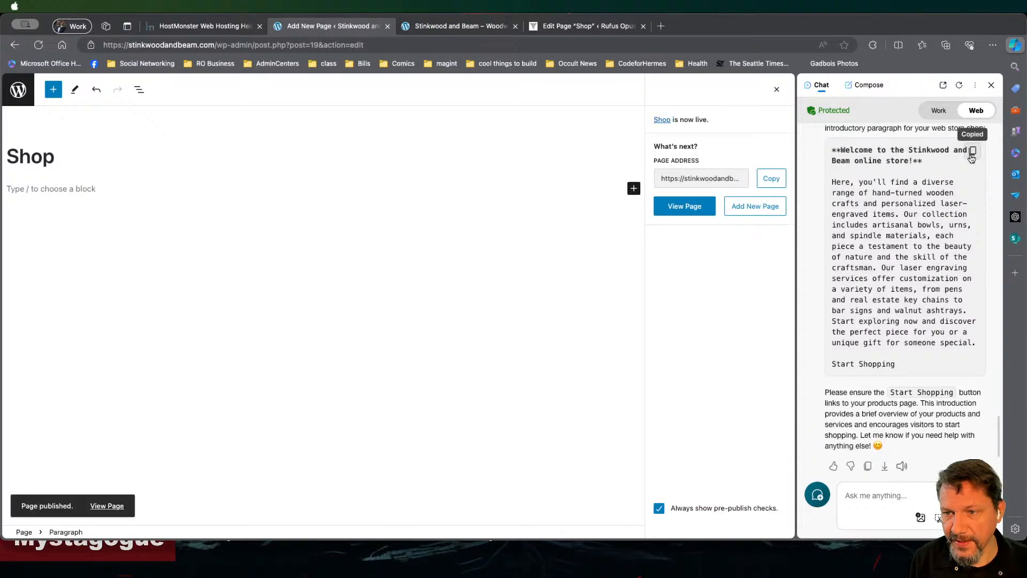
{"action": "left_click", "coordinate": [68, 191]}
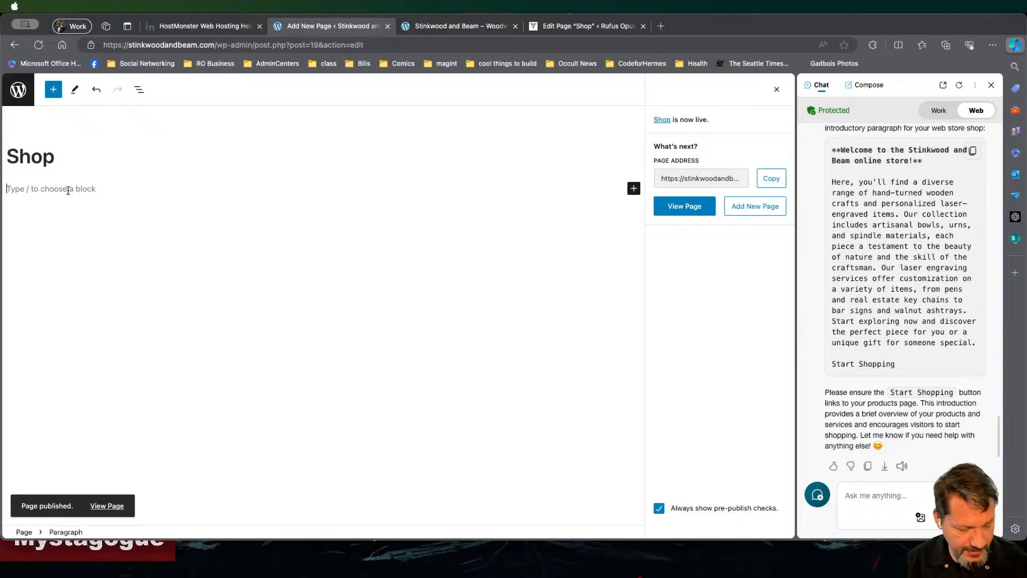
{"action": "key", "text": "super+v"}
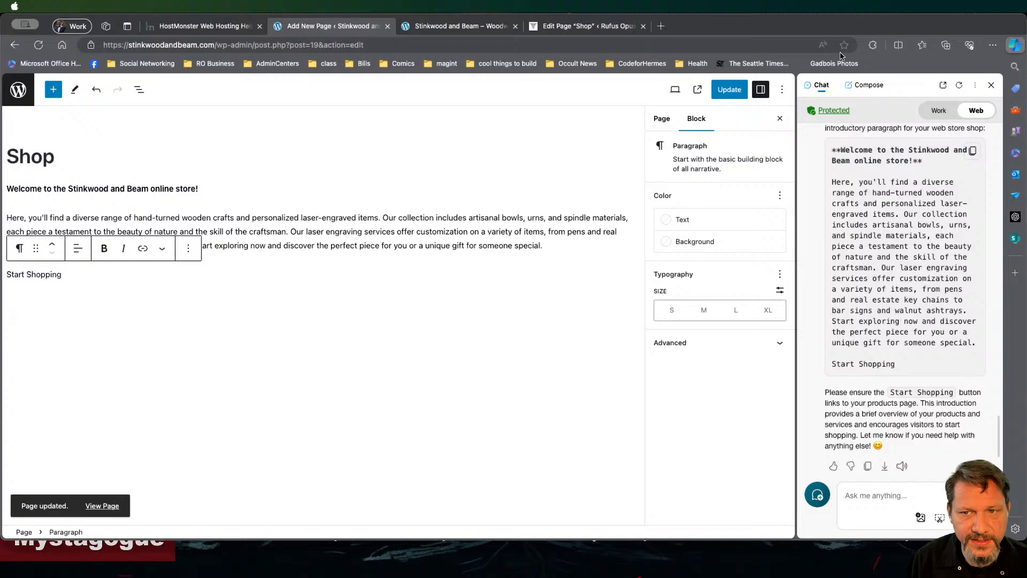
Leave the editor to review the stinkwoodandbeam.com pages list, and open the WooCommerce settings
{"action": "left_click", "coordinate": [18, 89]}
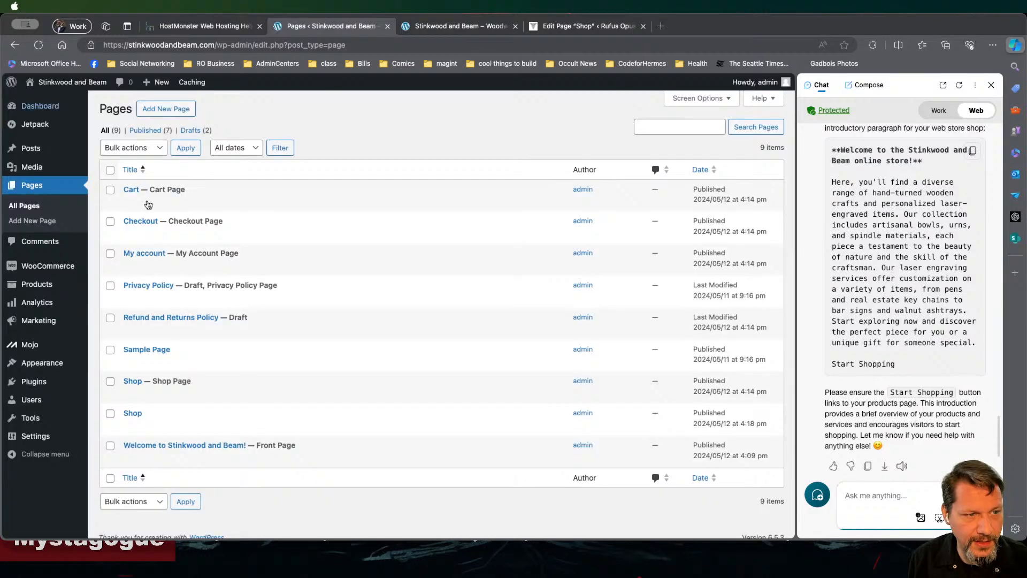
{"action": "mouse_move", "coordinate": [45, 280]}
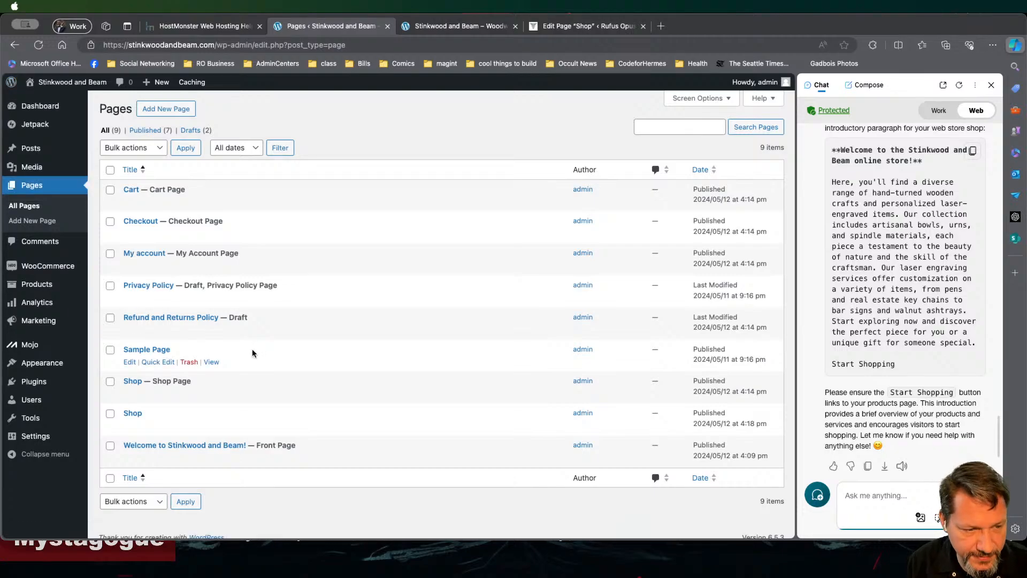
{"action": "mouse_move", "coordinate": [71, 266]}
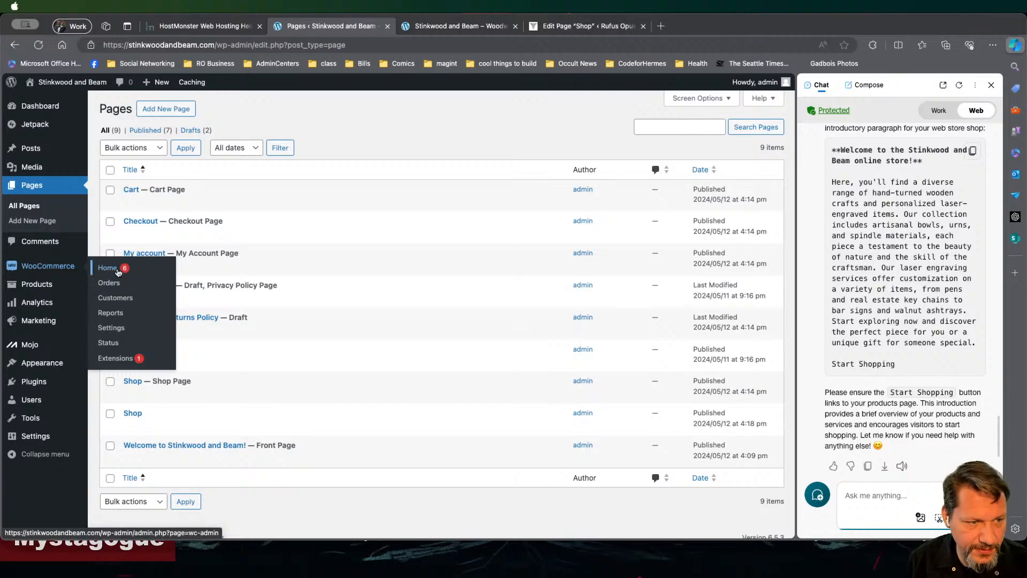
{"action": "left_click", "coordinate": [109, 327]}
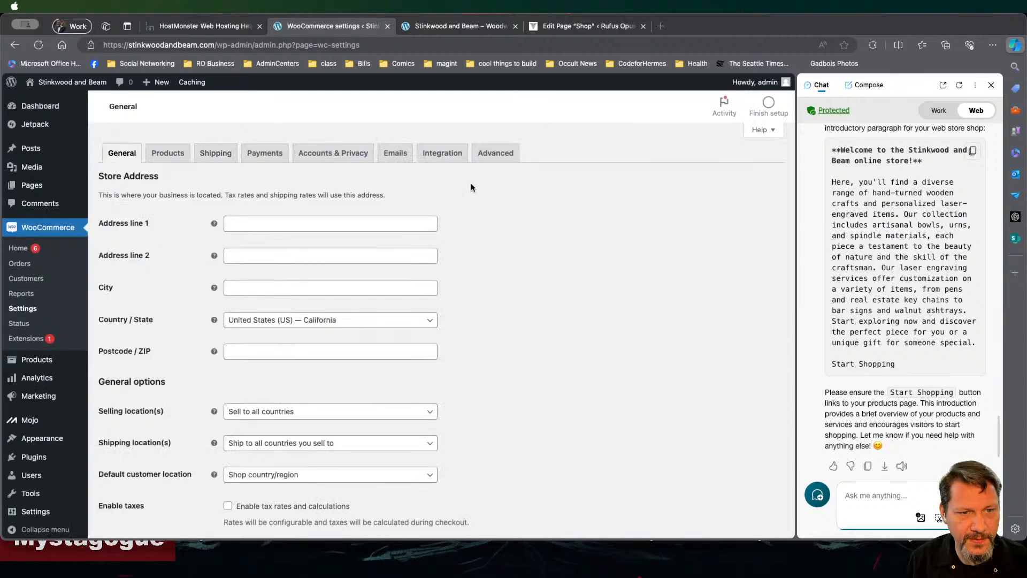
Examine the WooCommerce settings for accounts and privacy, general store options, products, shipping and payments
{"action": "left_click", "coordinate": [361, 154]}
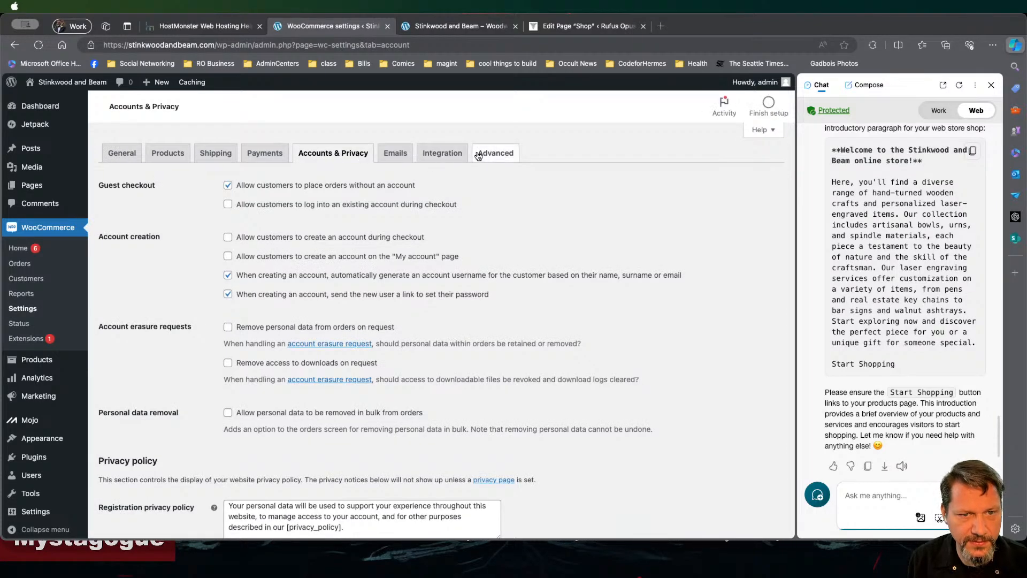
{"action": "left_click", "coordinate": [122, 153]}
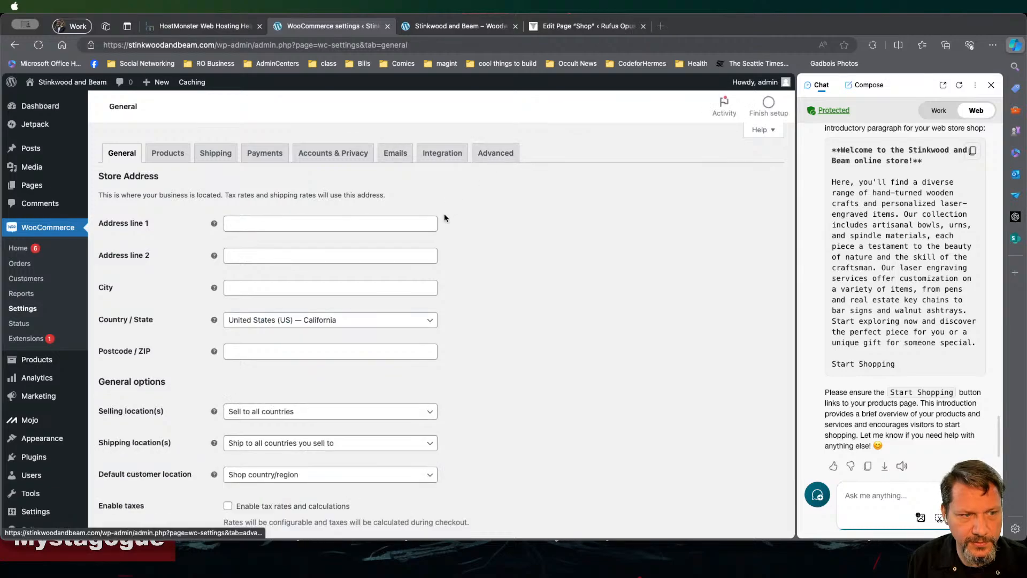
{"action": "scroll", "coordinate": [444, 217], "scroll_direction": "down", "scroll_amount": 5}
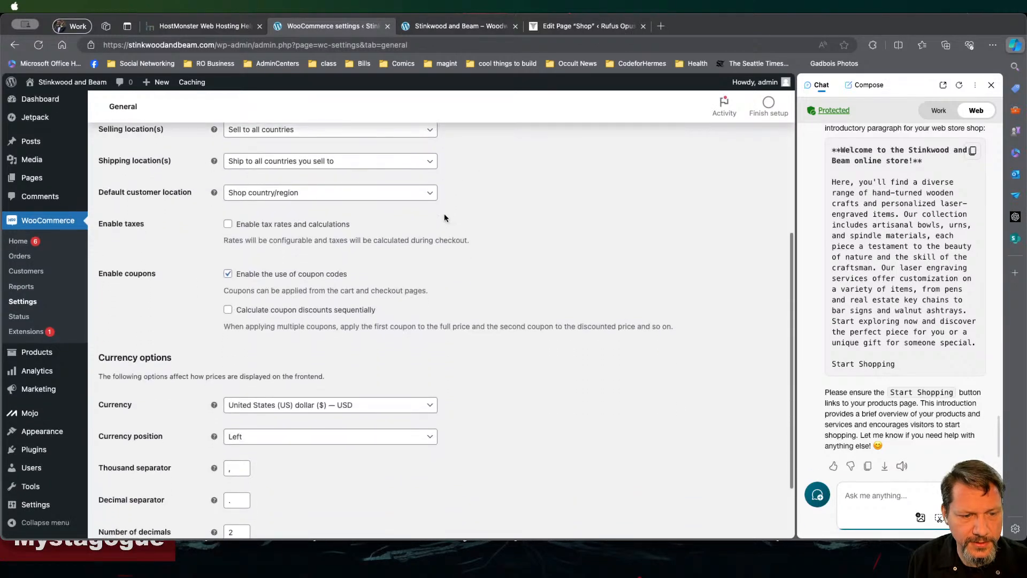
{"action": "scroll", "coordinate": [444, 218], "scroll_direction": "up", "scroll_amount": 5}
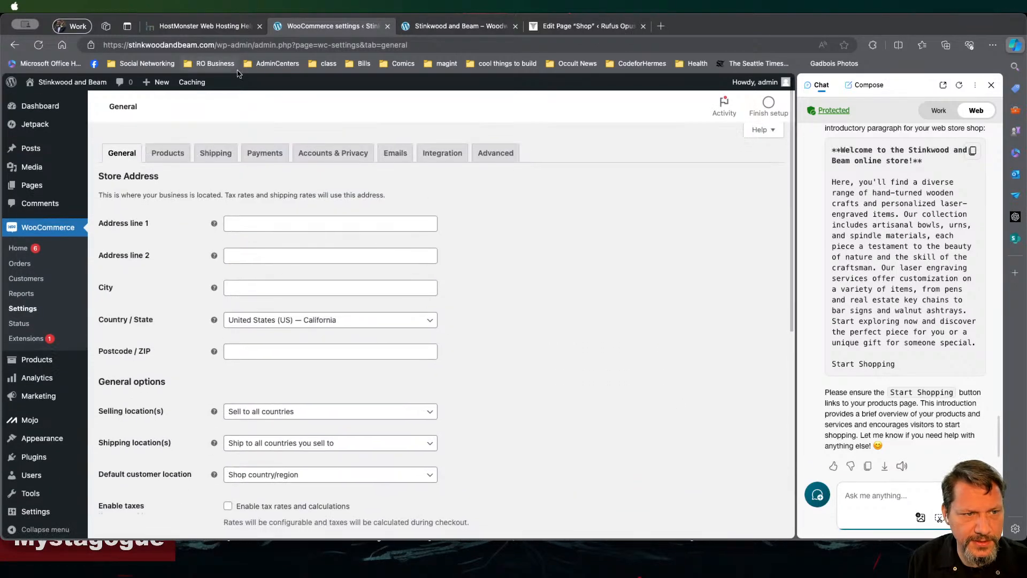
{"action": "left_click", "coordinate": [167, 152]}
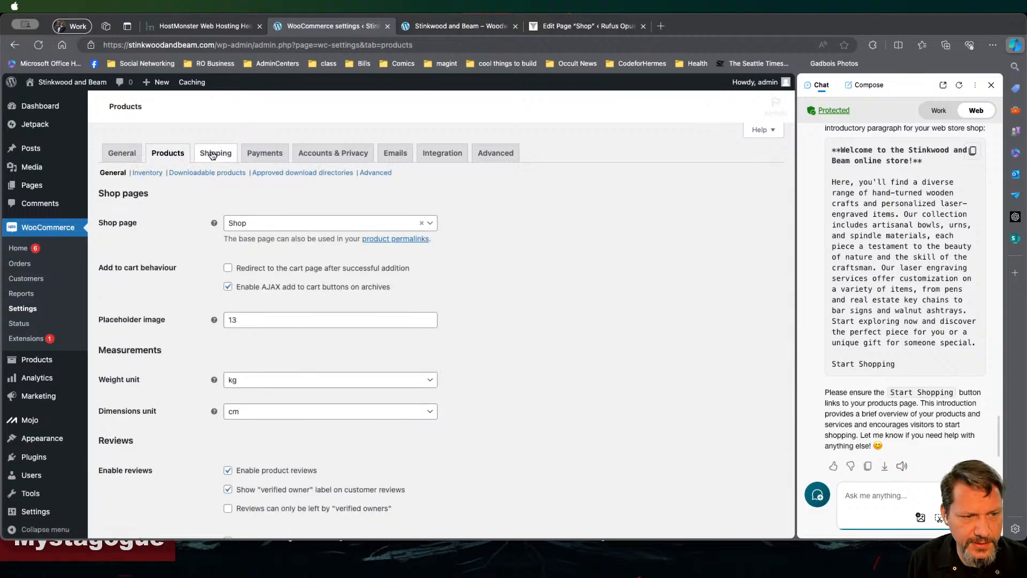
{"action": "left_click", "coordinate": [214, 153]}
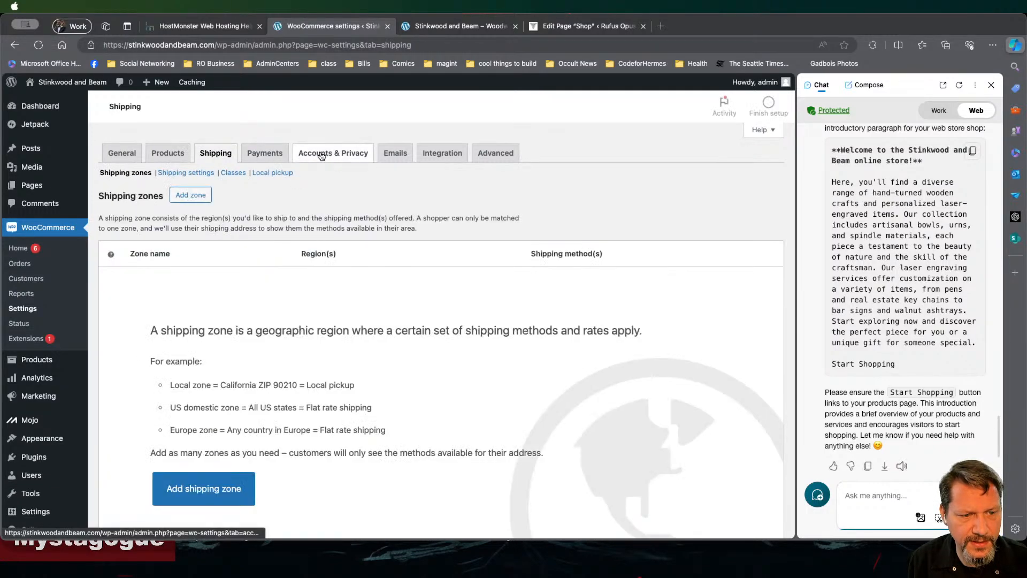
{"action": "left_click", "coordinate": [278, 155]}
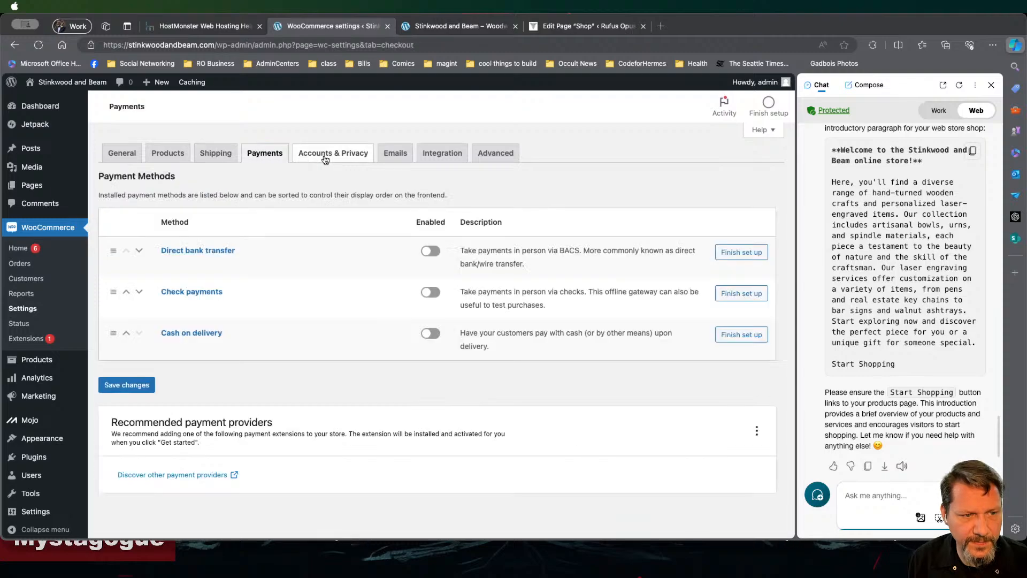
Review the WooCommerce accounts and privacy settings and the advanced page setup options
{"action": "left_click", "coordinate": [325, 155]}
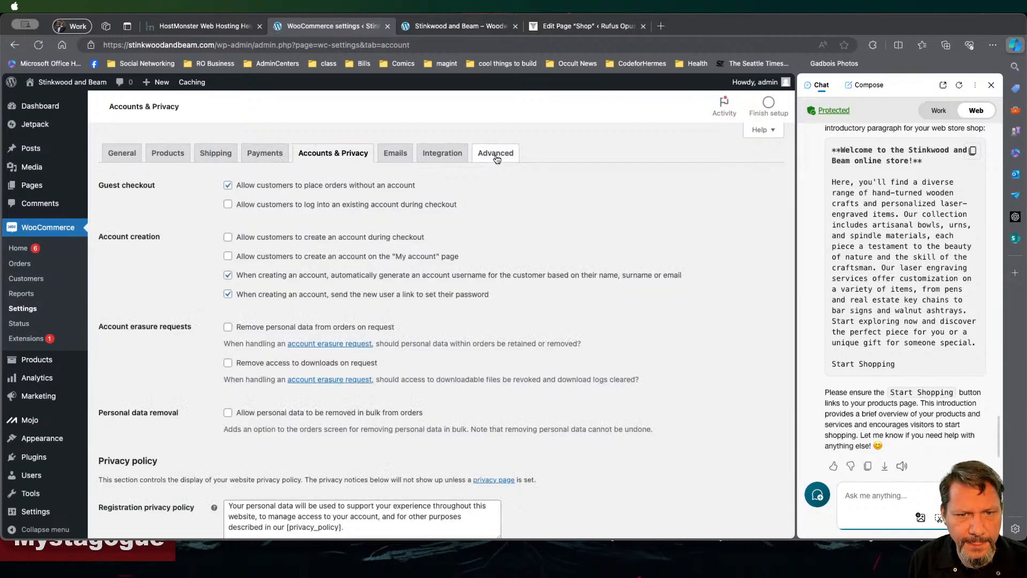
{"action": "left_click", "coordinate": [495, 155]}
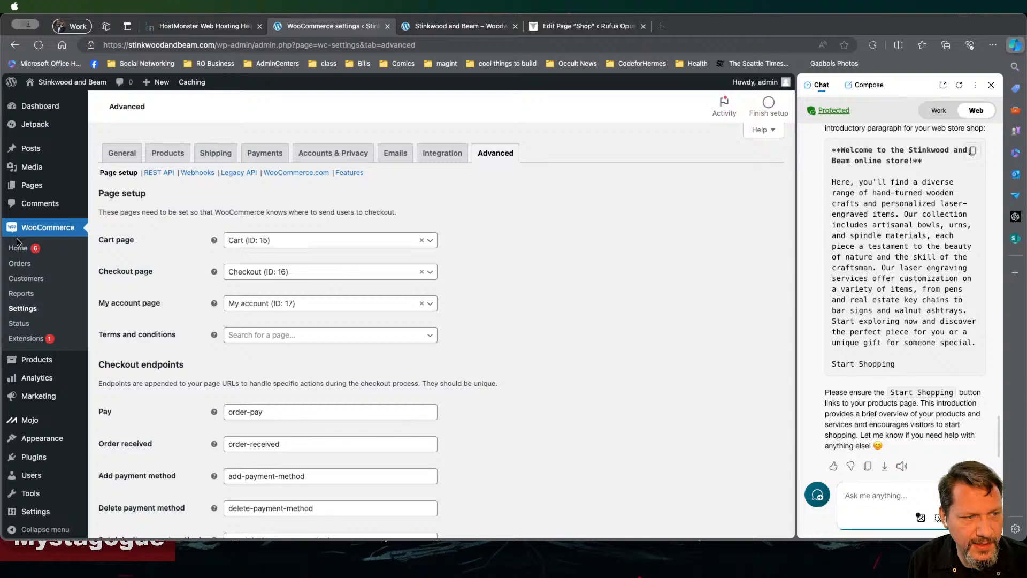
{"action": "mouse_move", "coordinate": [46, 417]}
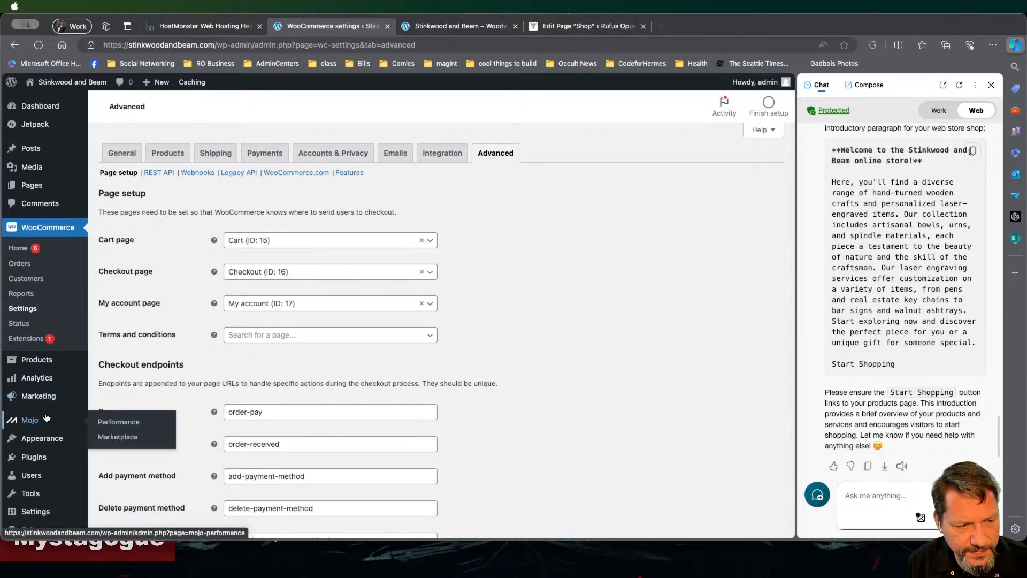
Move the manually created duplicate Shop page to the trash, keeping the one marked as Shop Page
{"action": "left_click", "coordinate": [44, 185]}
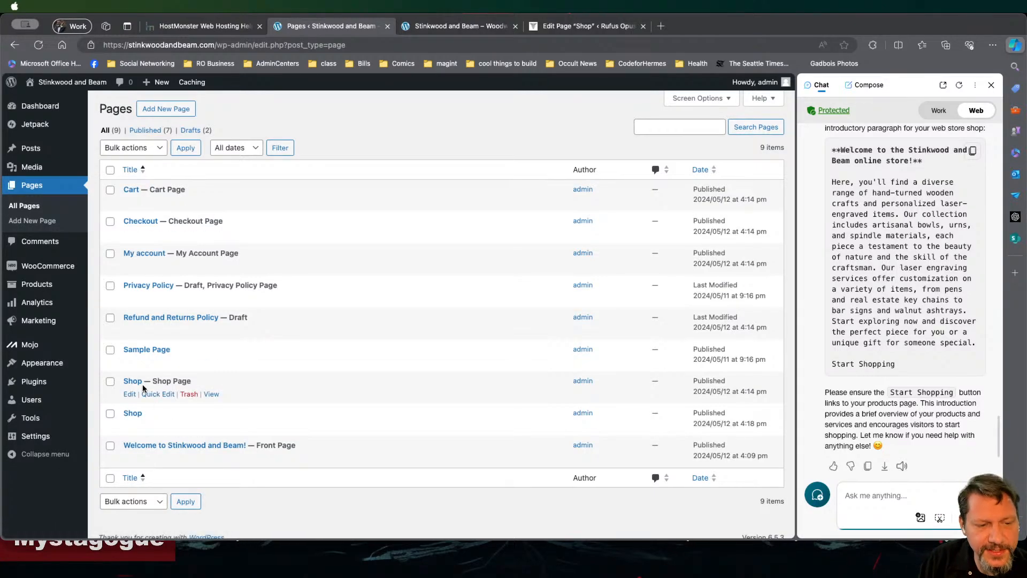
{"action": "left_click", "coordinate": [110, 413]}
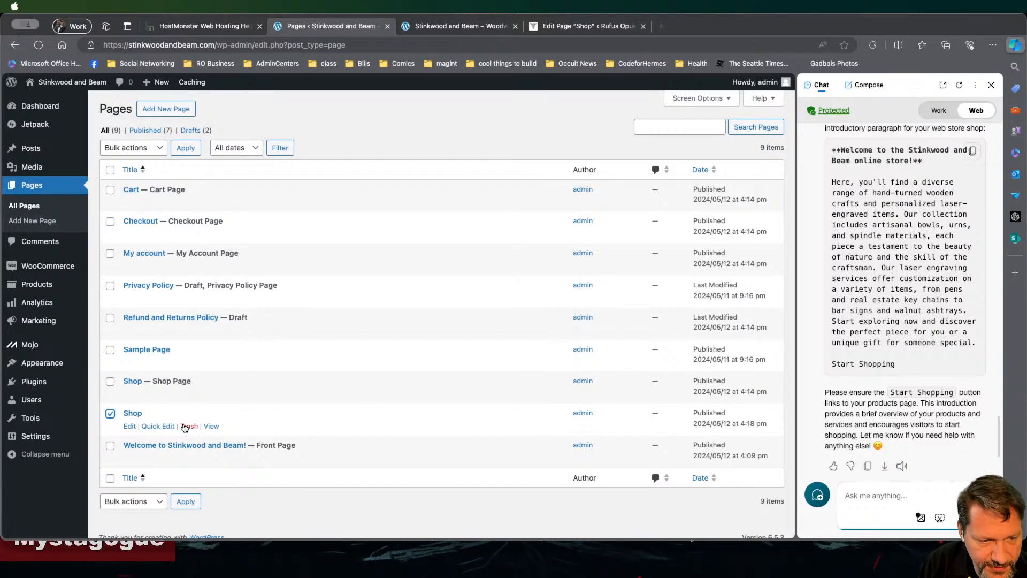
{"action": "left_click", "coordinate": [185, 427]}
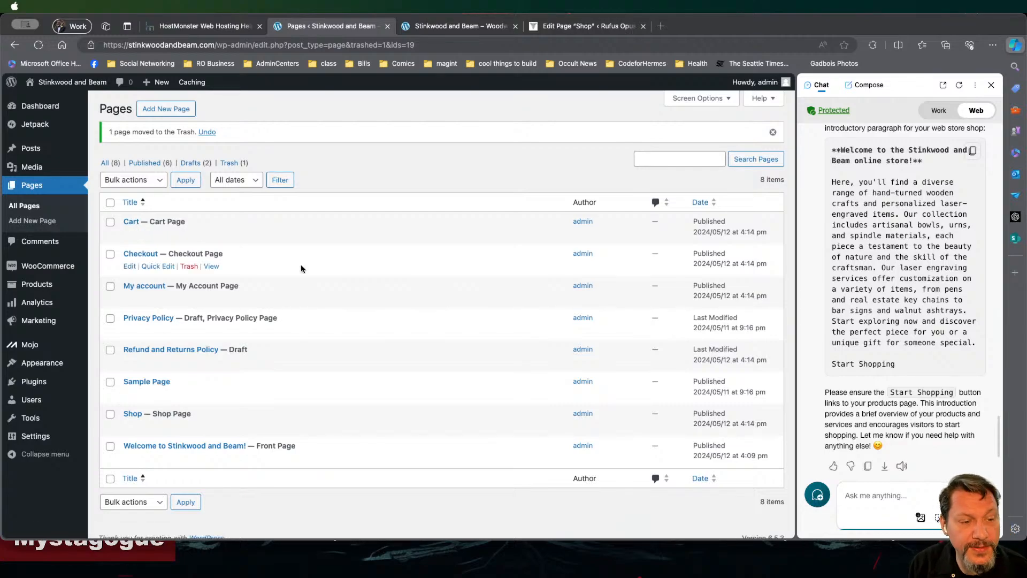
Remove Sample Page from the default site navigation menu, then create and save the menu as Menu 1
{"action": "mouse_move", "coordinate": [57, 308]}
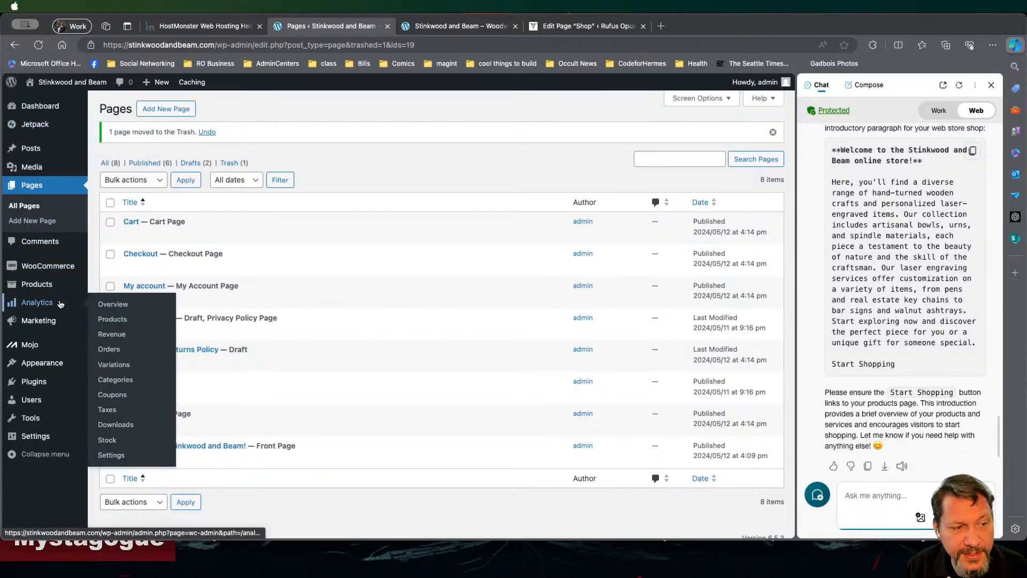
{"action": "mouse_move", "coordinate": [53, 363]}
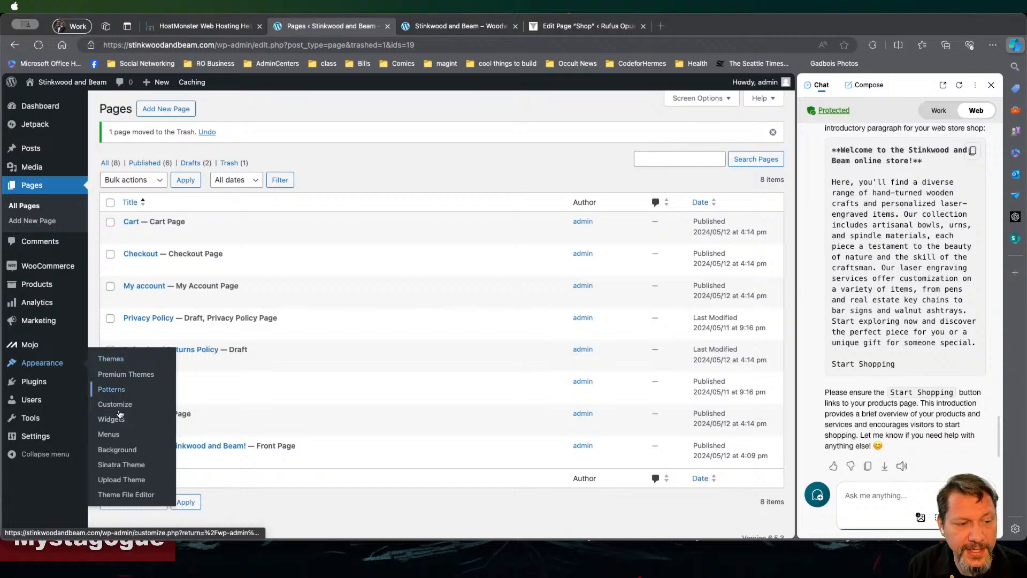
{"action": "left_click", "coordinate": [108, 434]}
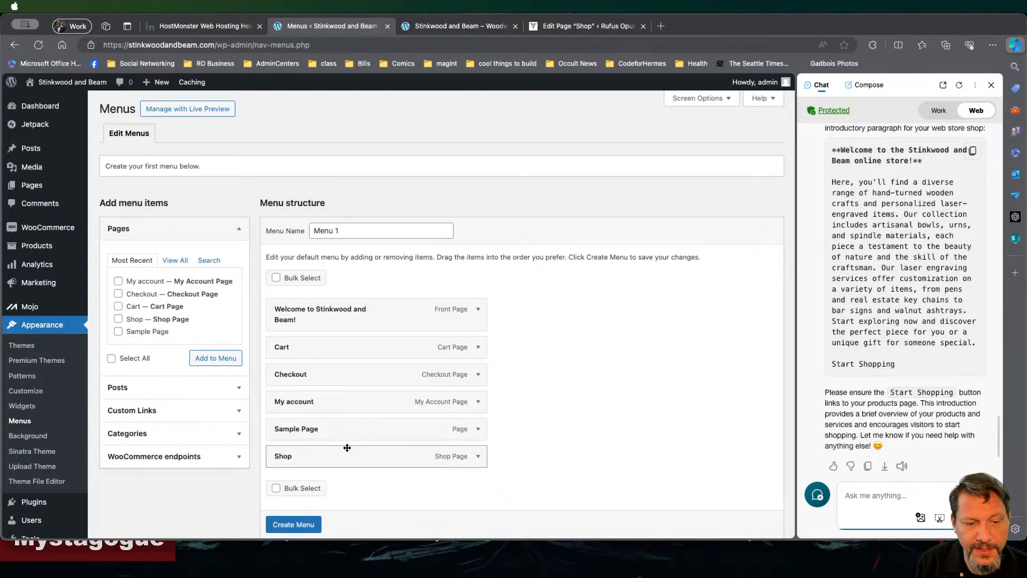
{"action": "left_click", "coordinate": [478, 430]}
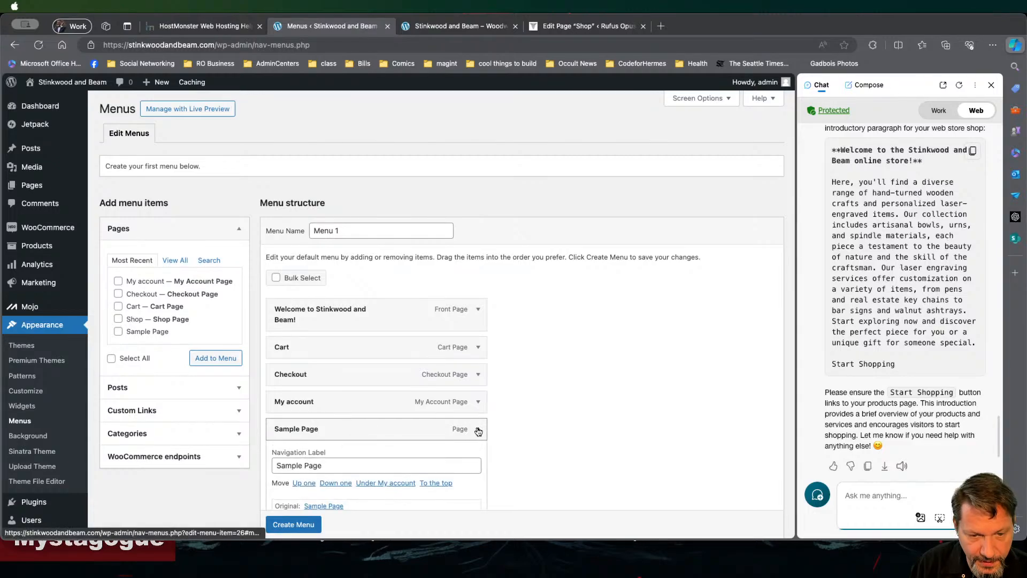
{"action": "scroll", "coordinate": [477, 431], "scroll_direction": "down", "scroll_amount": 3}
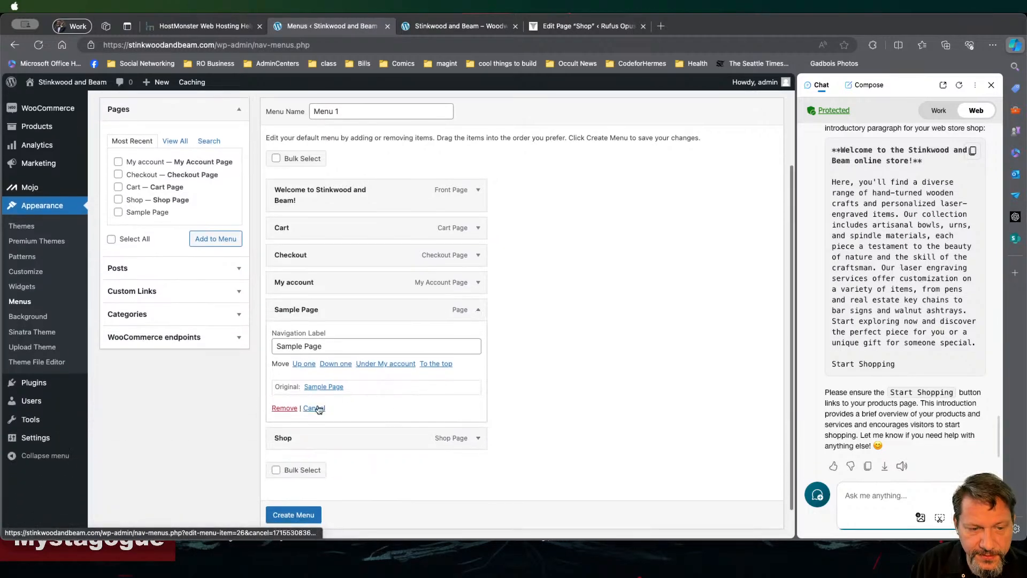
{"action": "left_click", "coordinate": [288, 409]}
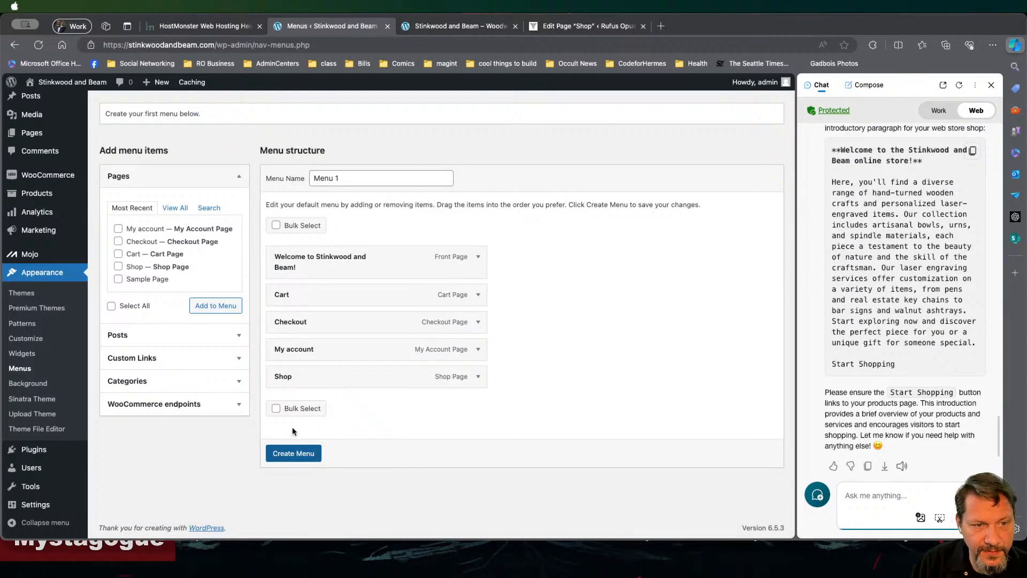
{"action": "left_click", "coordinate": [285, 454]}
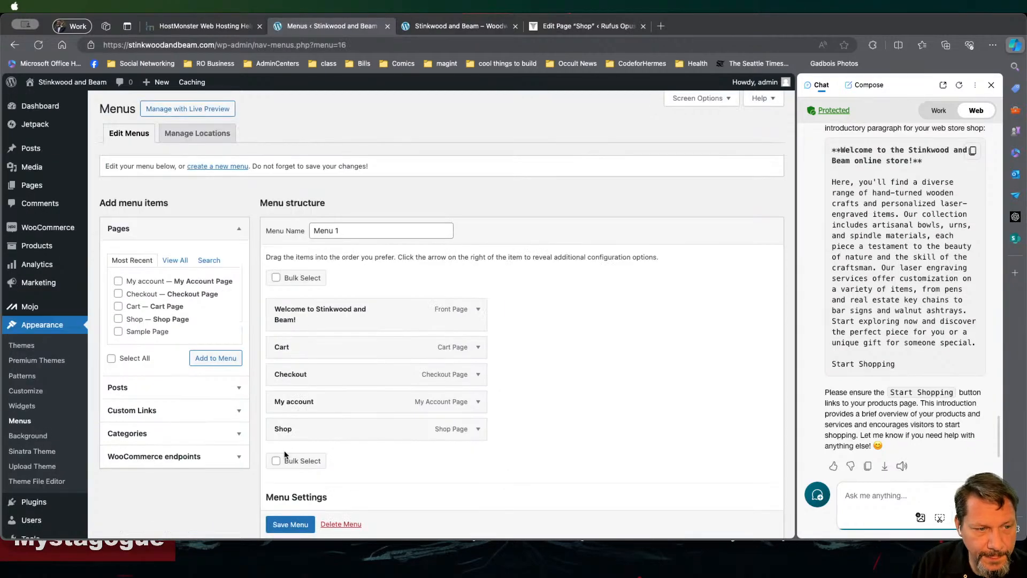
{"action": "left_click", "coordinate": [293, 525]}
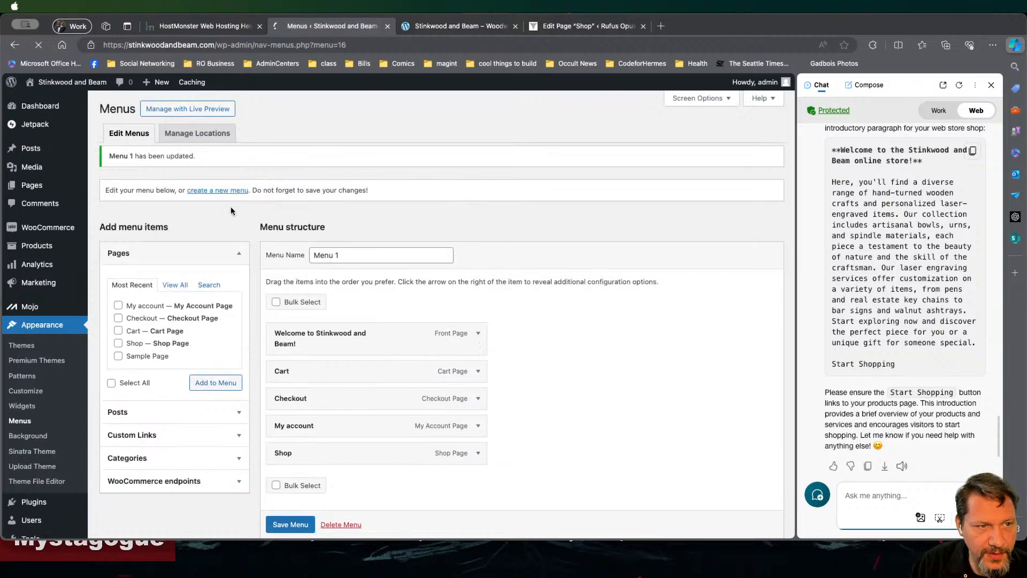
Assign Menu 1 to the theme's Primary Navigation location and save the change
{"action": "left_click", "coordinate": [193, 165]}
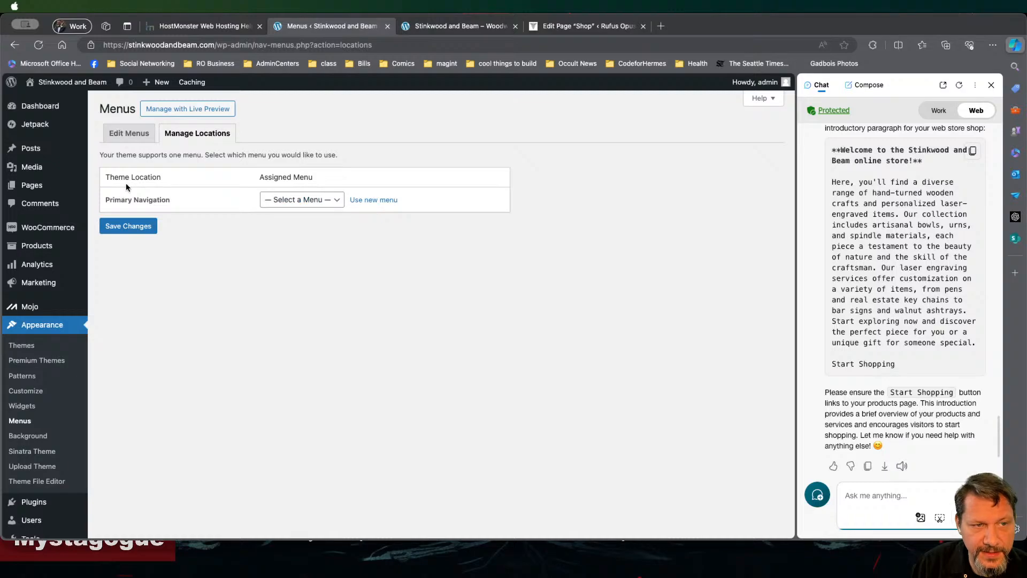
{"action": "key", "text": "ctrl+Tab"}
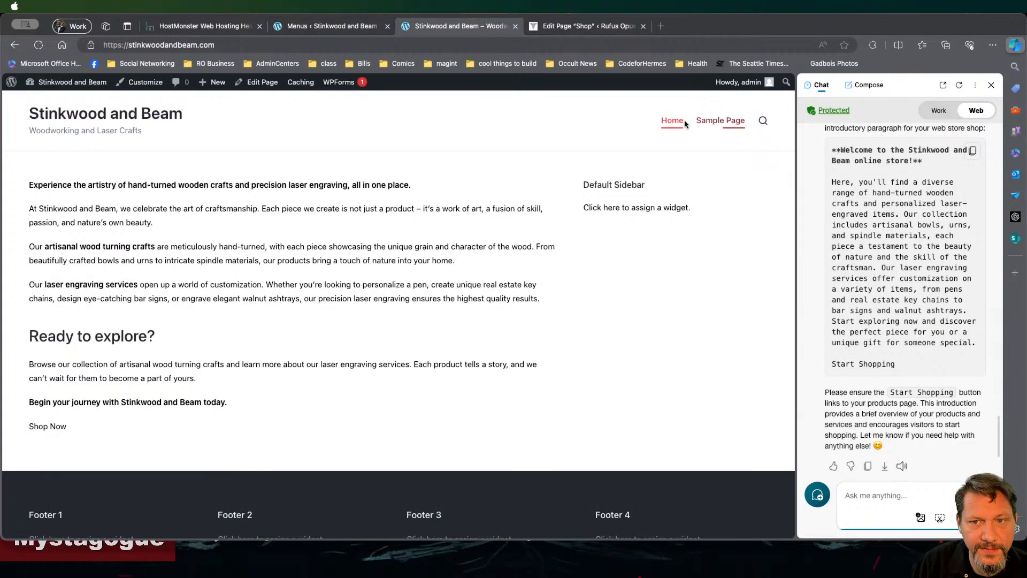
{"action": "left_click", "coordinate": [348, 31]}
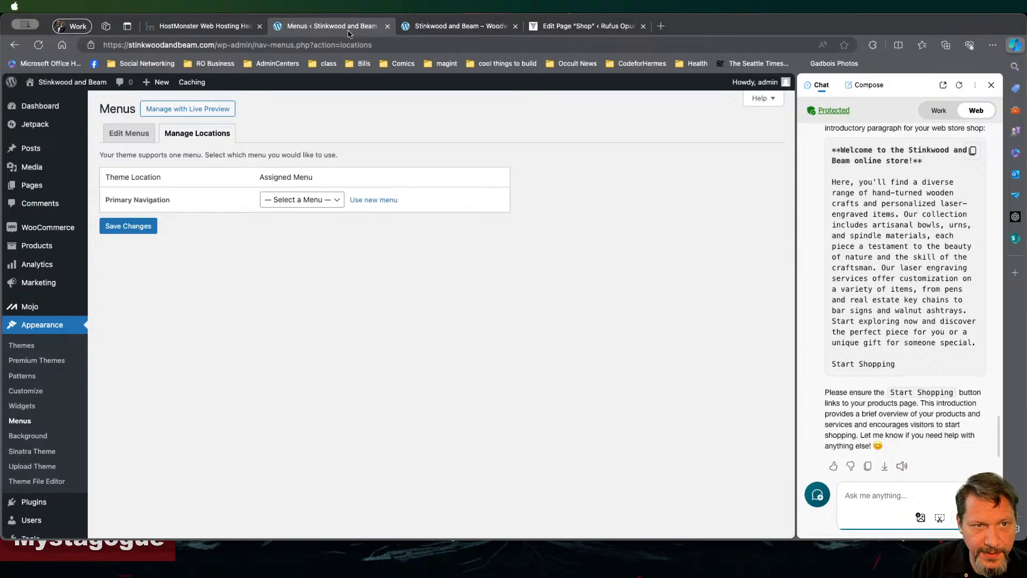
{"action": "left_click", "coordinate": [301, 200]}
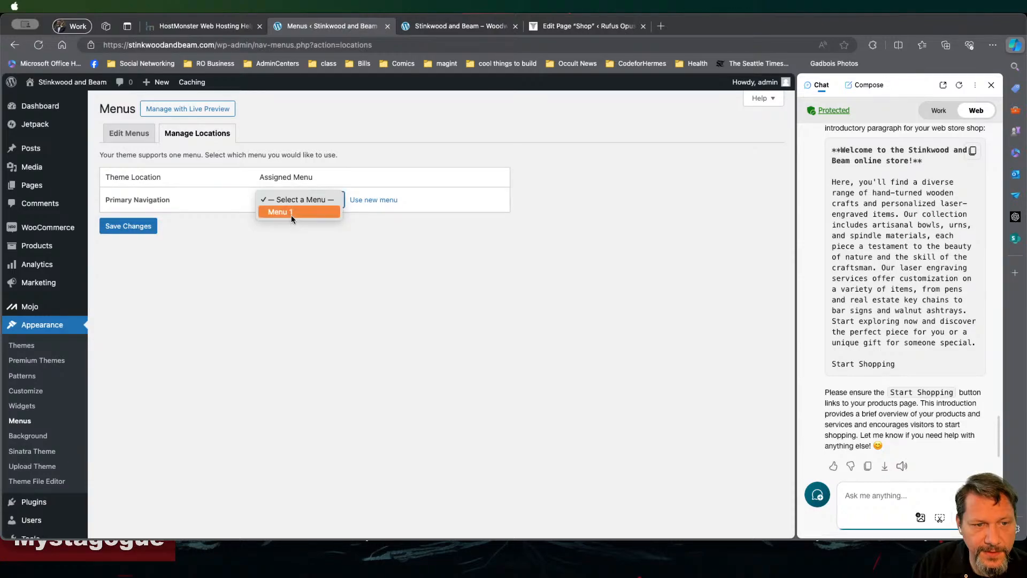
{"action": "left_click", "coordinate": [291, 214]}
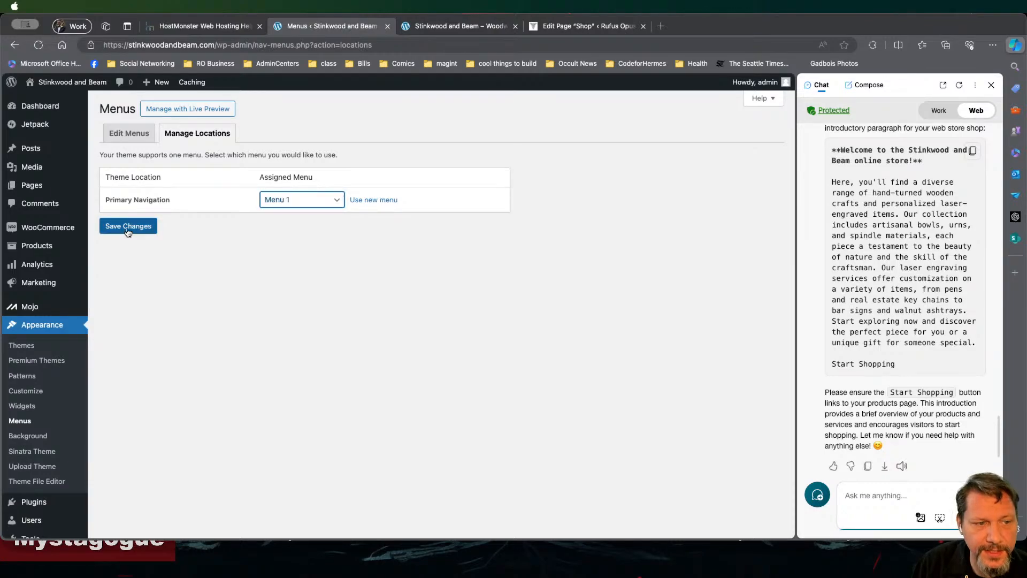
{"action": "left_click", "coordinate": [128, 227]}
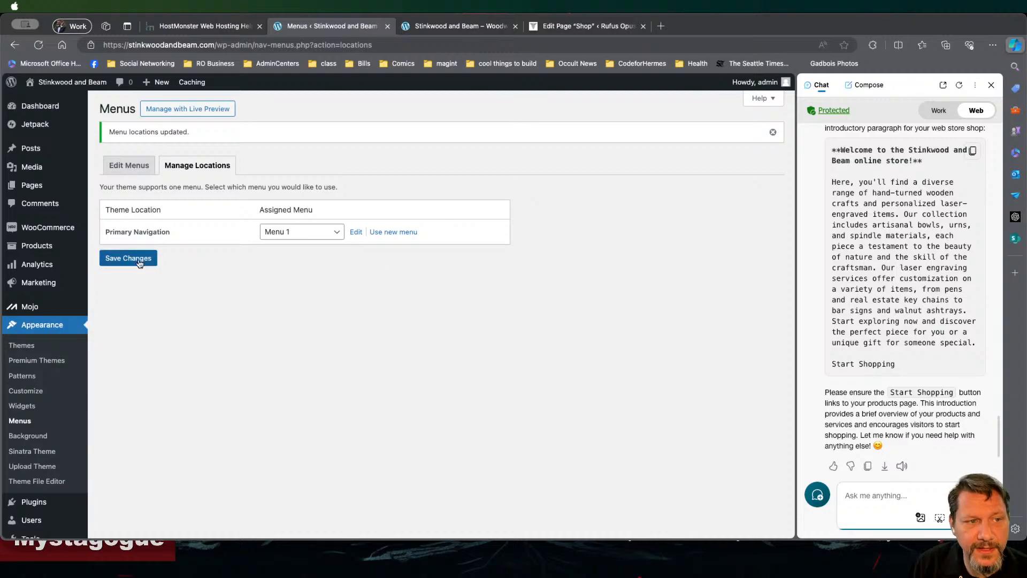
Reload the live stinkwoodandbeam.com site and check the Cart, Checkout, My account, Shop and home links in its navigation
{"action": "left_click", "coordinate": [449, 26]}
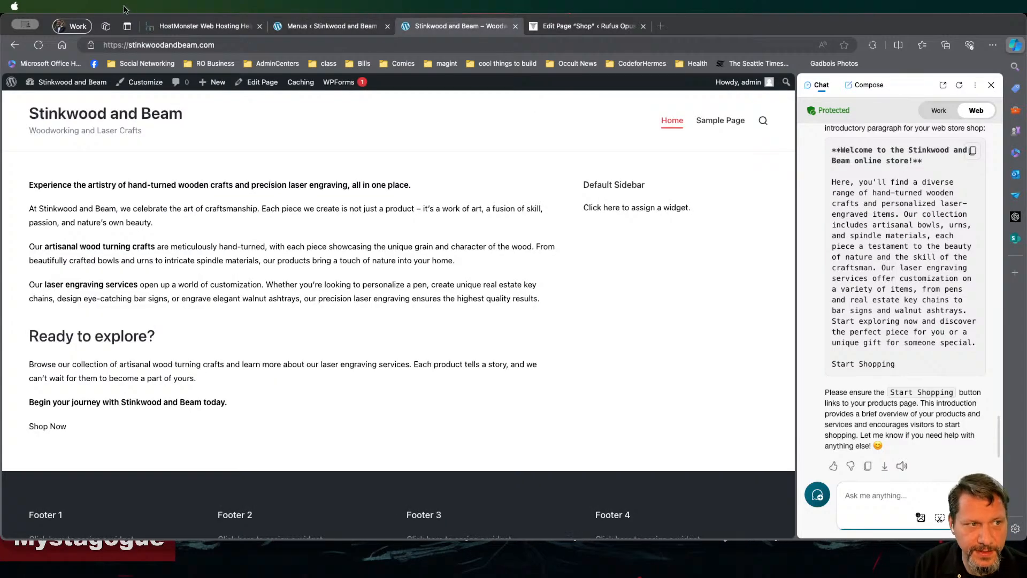
{"action": "left_click", "coordinate": [39, 46]}
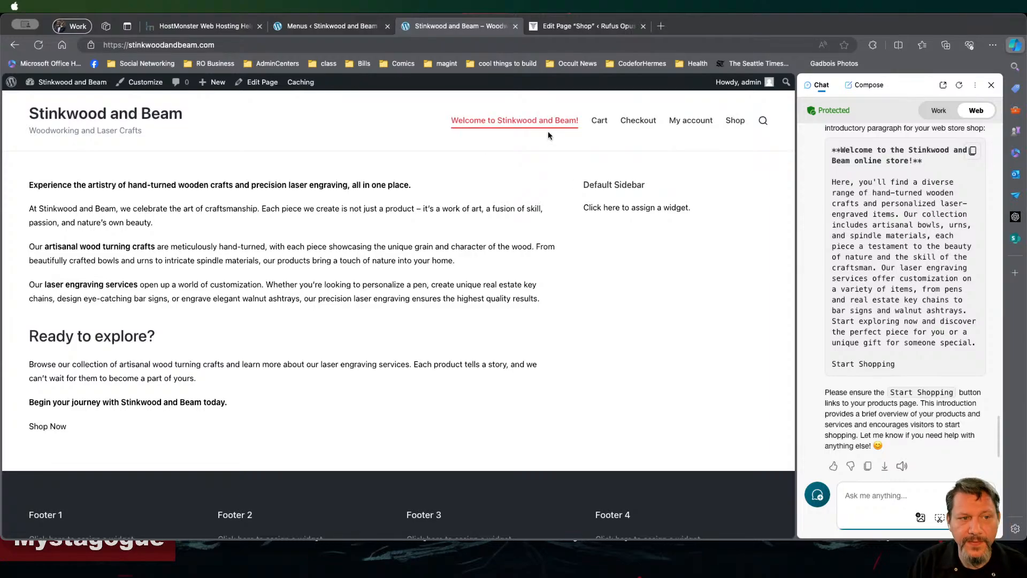
{"action": "left_click", "coordinate": [607, 121]}
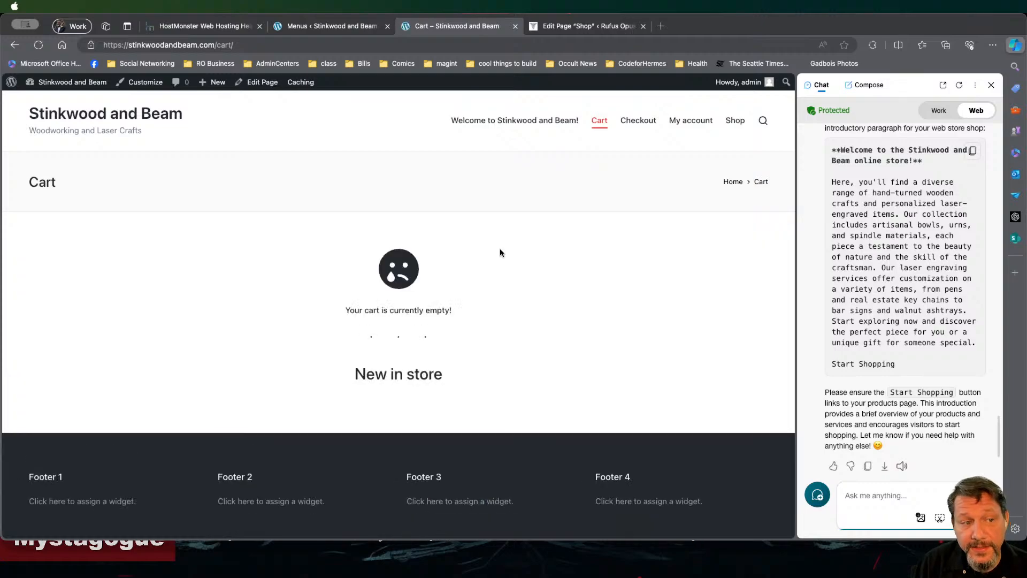
{"action": "left_click", "coordinate": [638, 121]}
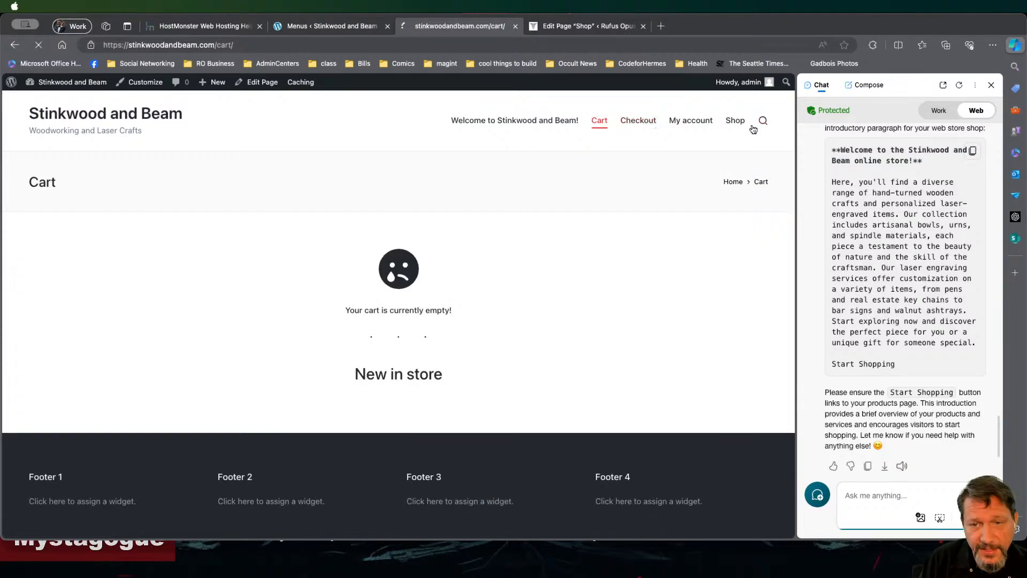
{"action": "left_click", "coordinate": [704, 118]}
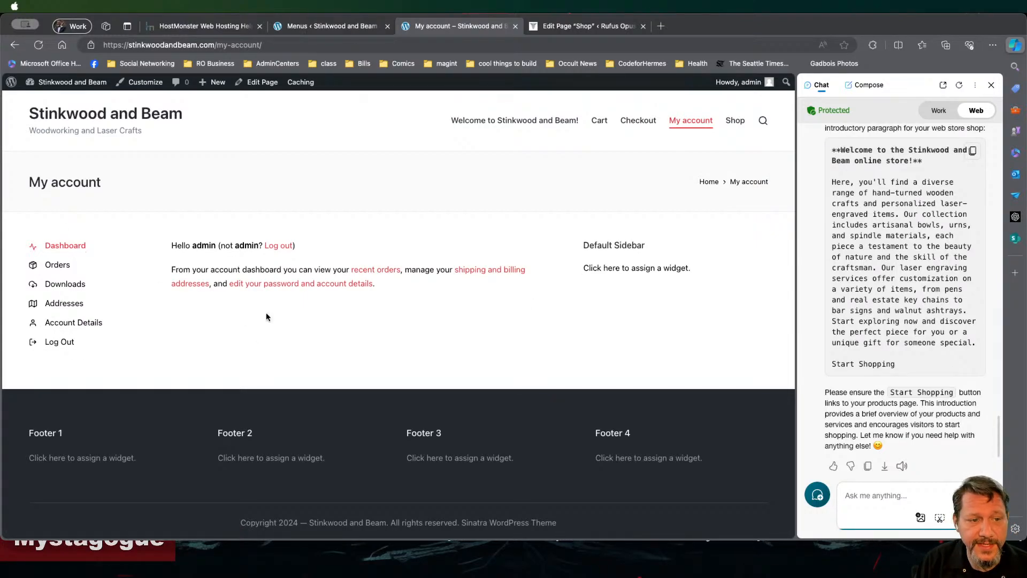
{"action": "left_click", "coordinate": [736, 122]}
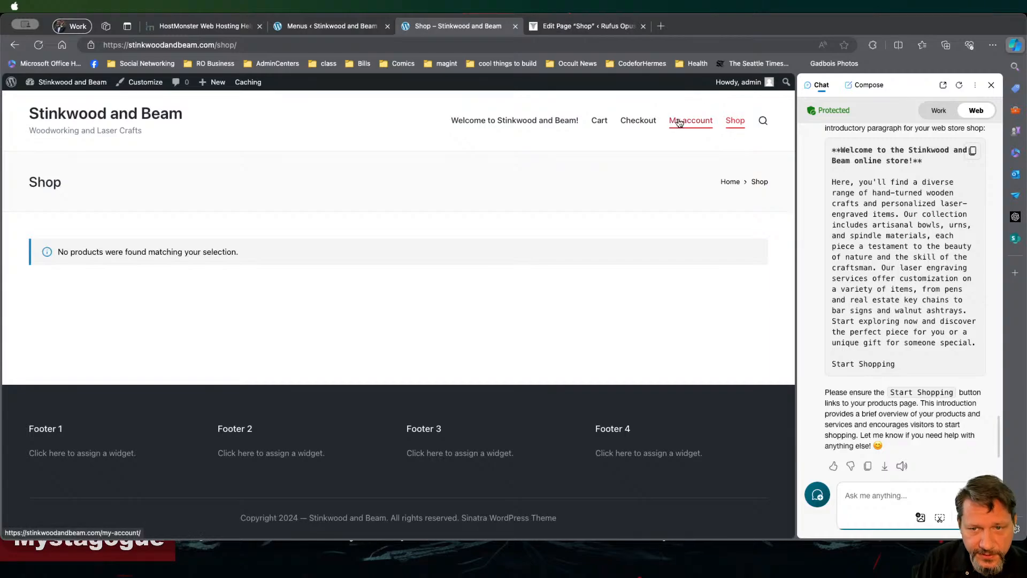
{"action": "left_click", "coordinate": [497, 127]}
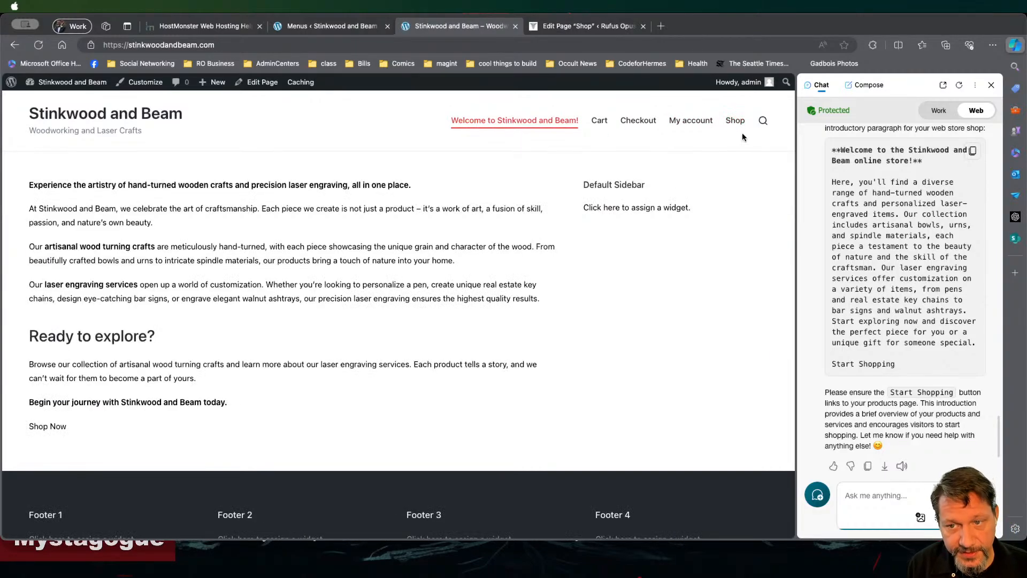
{"action": "double_click", "coordinate": [756, 126]}
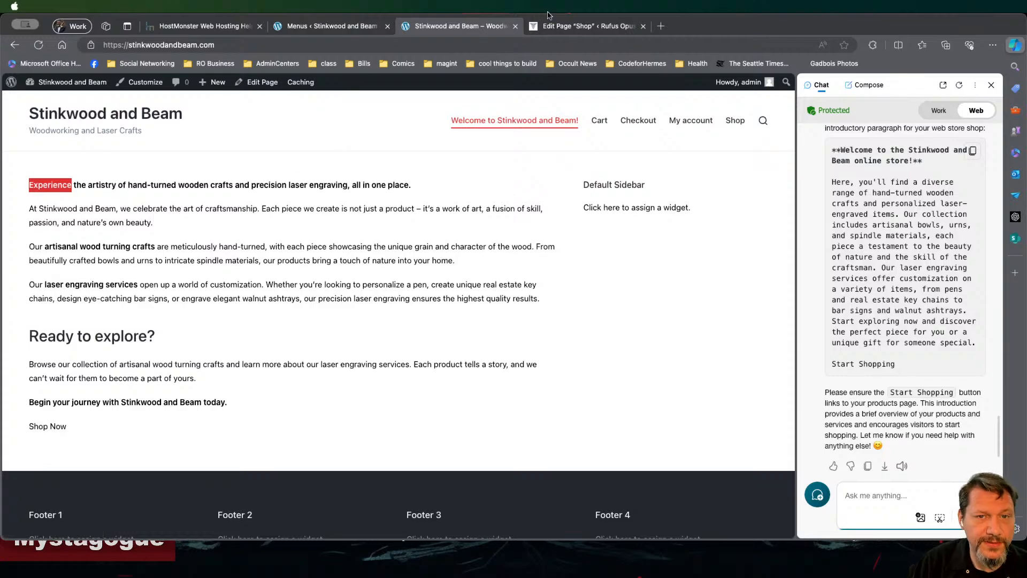
Return to the WordPress admin and examine the WooCommerce system status report
{"action": "left_click", "coordinate": [329, 25]}
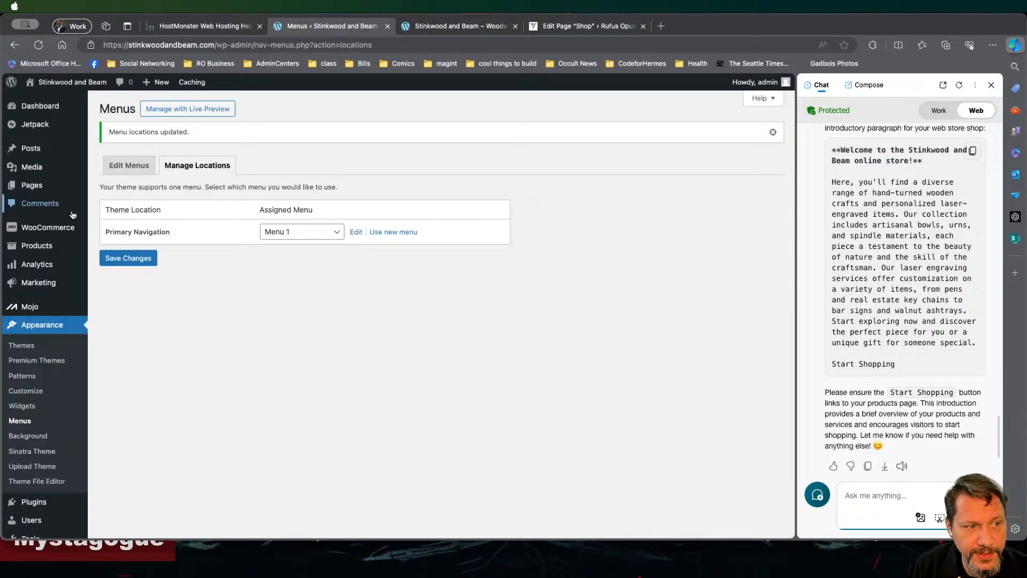
{"action": "mouse_move", "coordinate": [59, 228]}
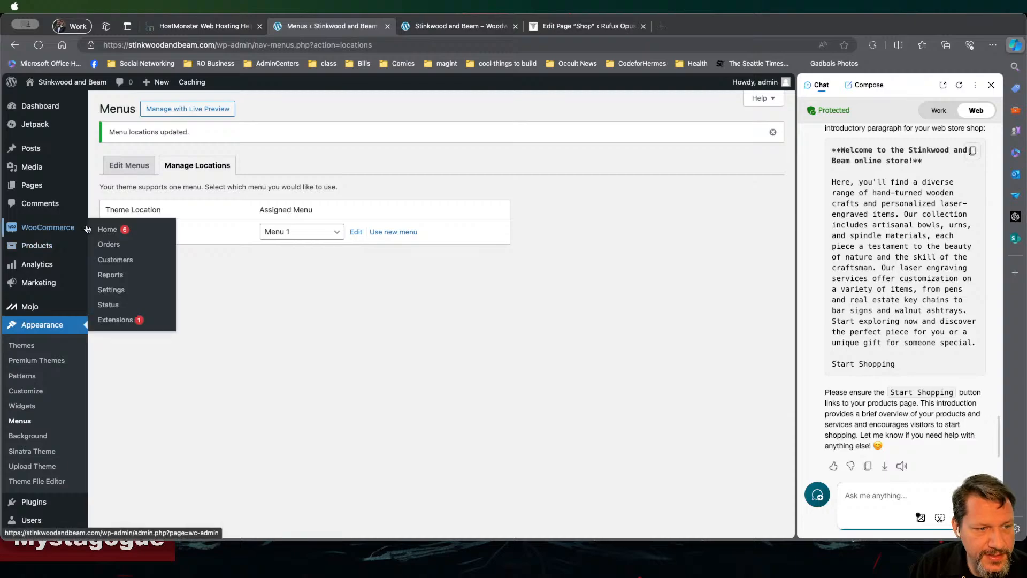
{"action": "left_click", "coordinate": [129, 304]}
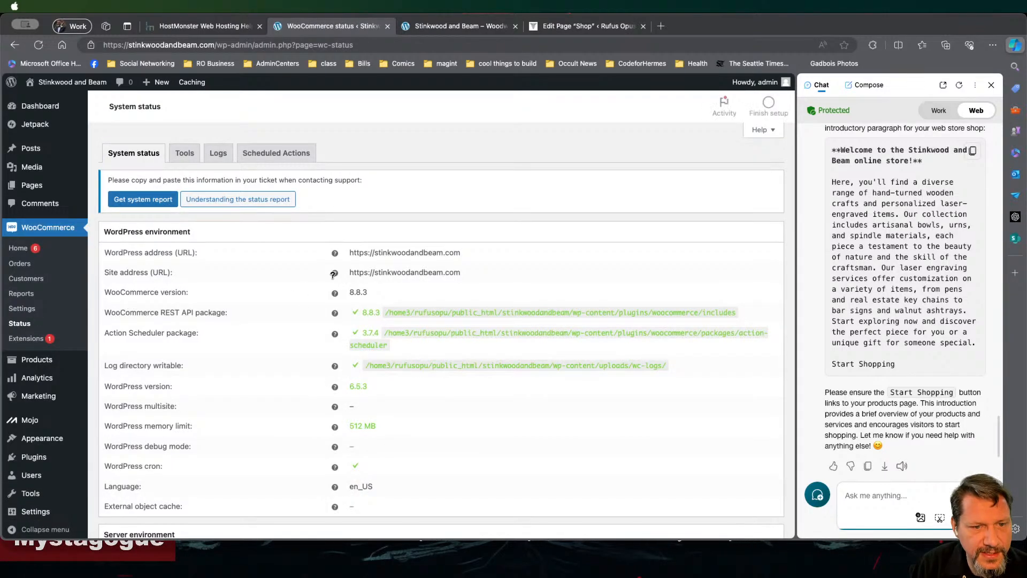
{"action": "scroll", "coordinate": [332, 278], "scroll_direction": "down", "scroll_amount": 5}
{"action": "scroll", "coordinate": [333, 277], "scroll_direction": "down", "scroll_amount": 2}
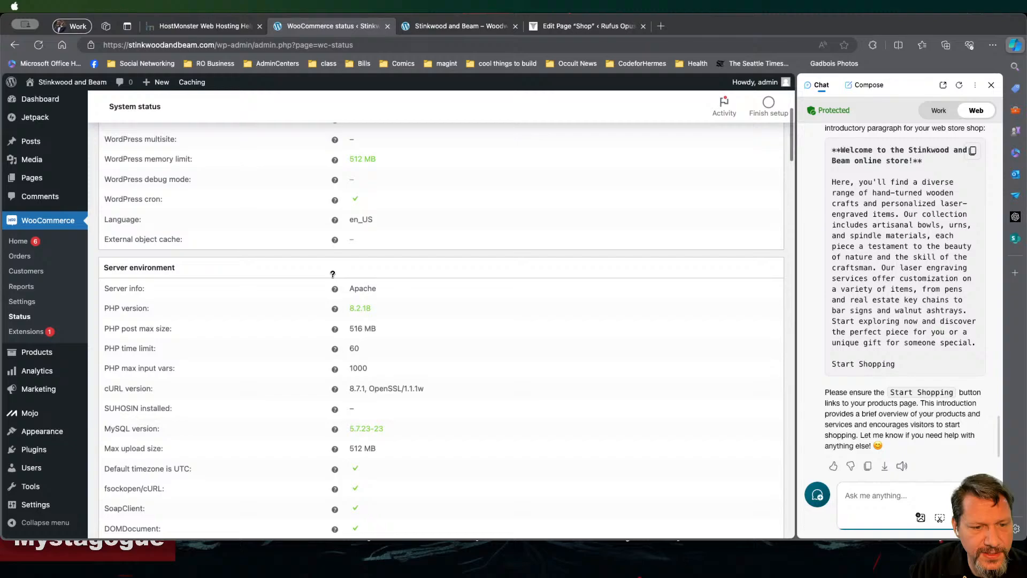
{"action": "scroll", "coordinate": [332, 274], "scroll_direction": "down", "scroll_amount": 15}
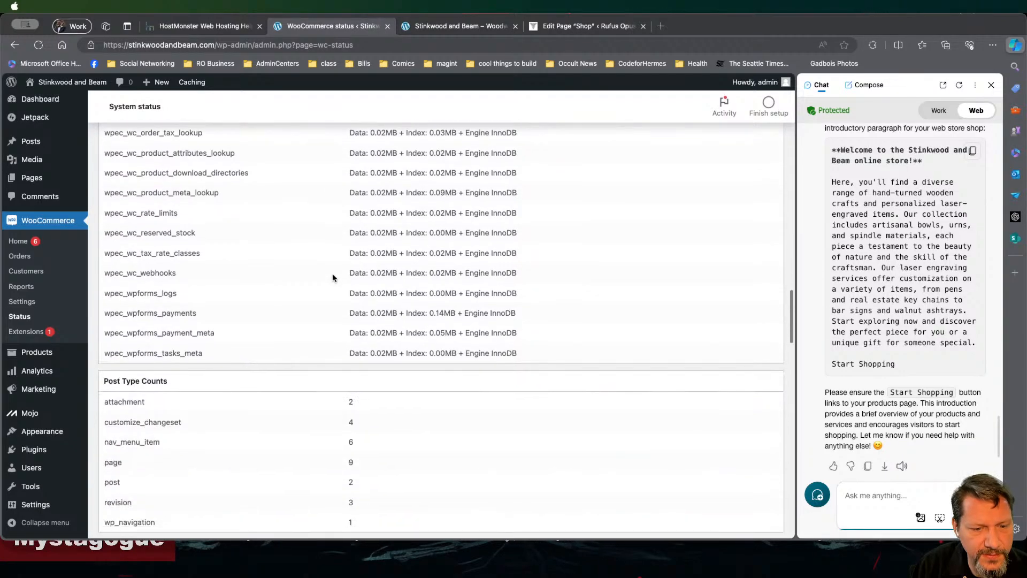
{"action": "scroll", "coordinate": [332, 273], "scroll_direction": "up", "scroll_amount": 10}
{"action": "scroll", "coordinate": [331, 265], "scroll_direction": "up", "scroll_amount": 3}
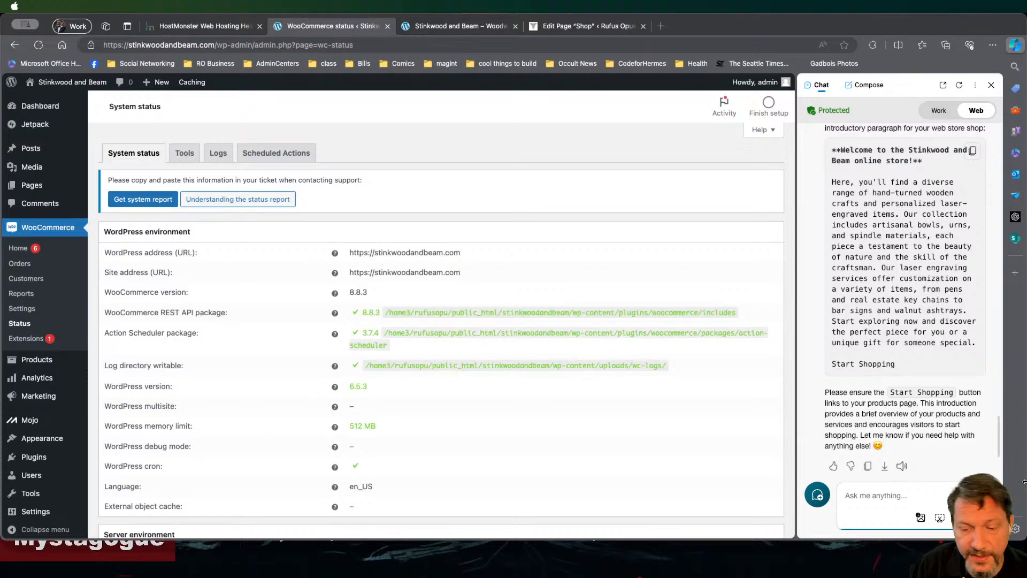
Ask Copilot "how do I connect my existing woo commerce account to a new web site?"
{"action": "left_click", "coordinate": [858, 495]}
{"action": "type", "text": "how do I connect "}
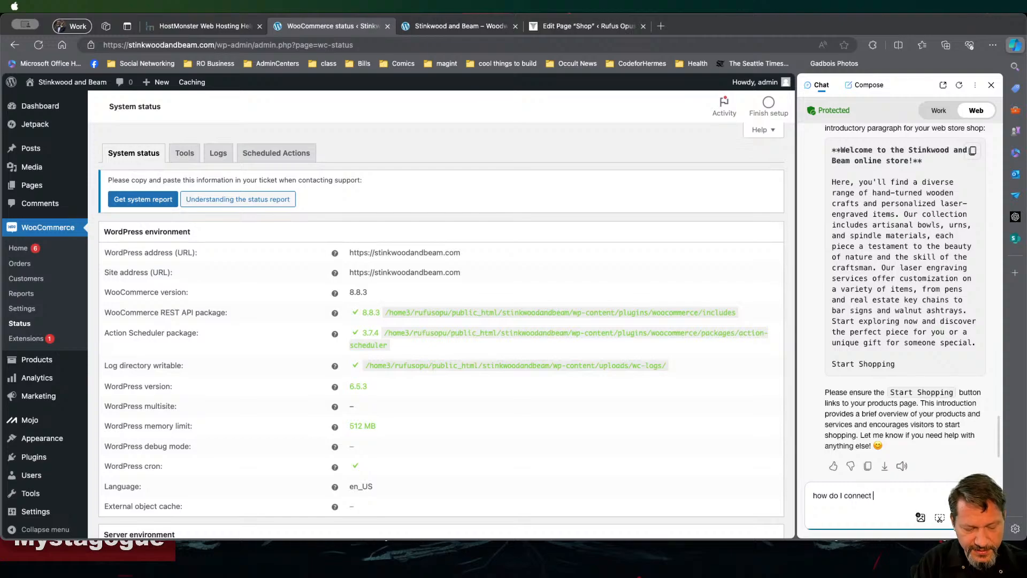
{"action": "type", "text": "my exi"}
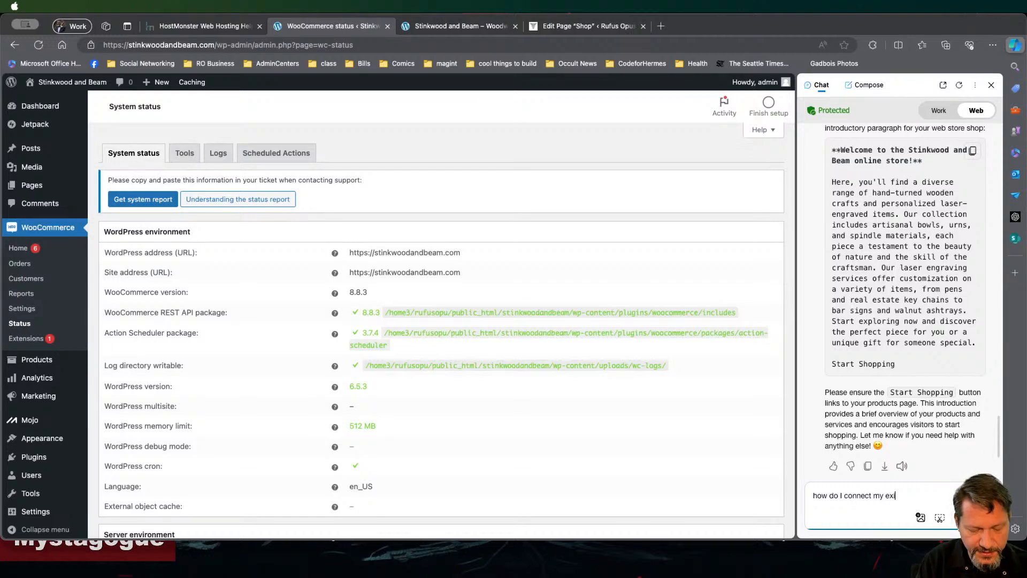
{"action": "type", "text": "sting woo commer"}
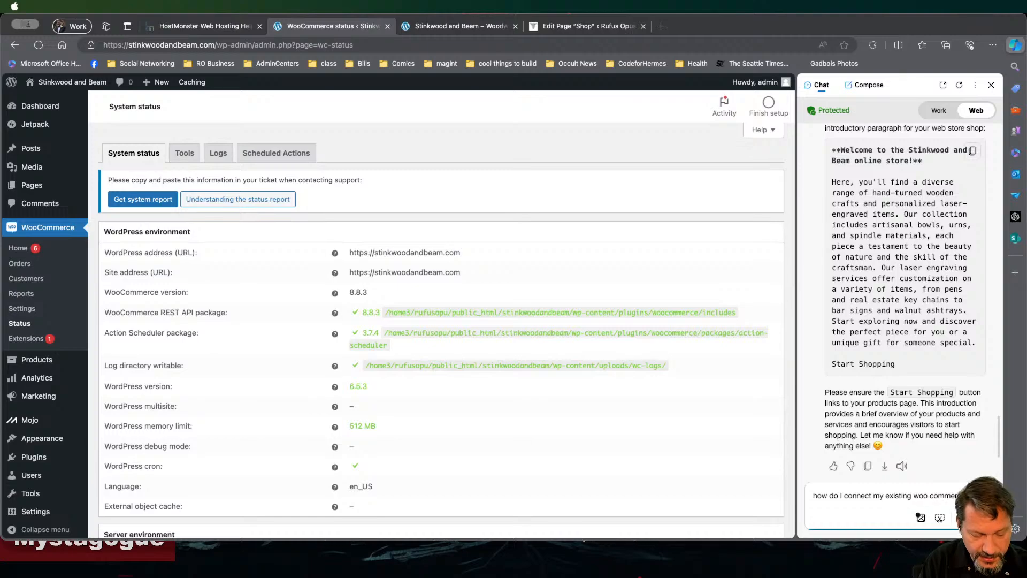
{"action": "type", "text": "ce account to a new "}
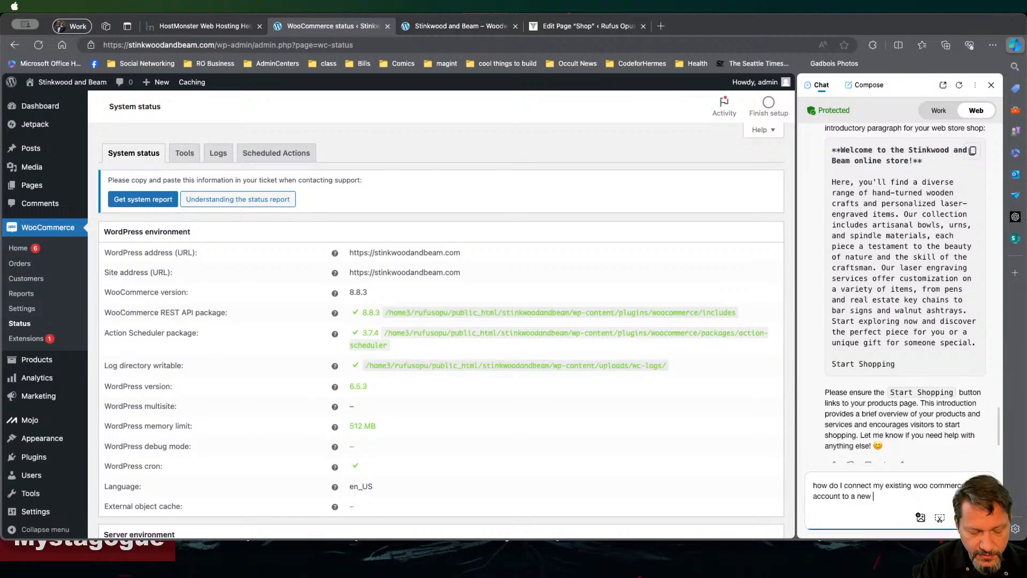
{"action": "type", "text": "web site?"}
{"action": "key", "text": "Return"}
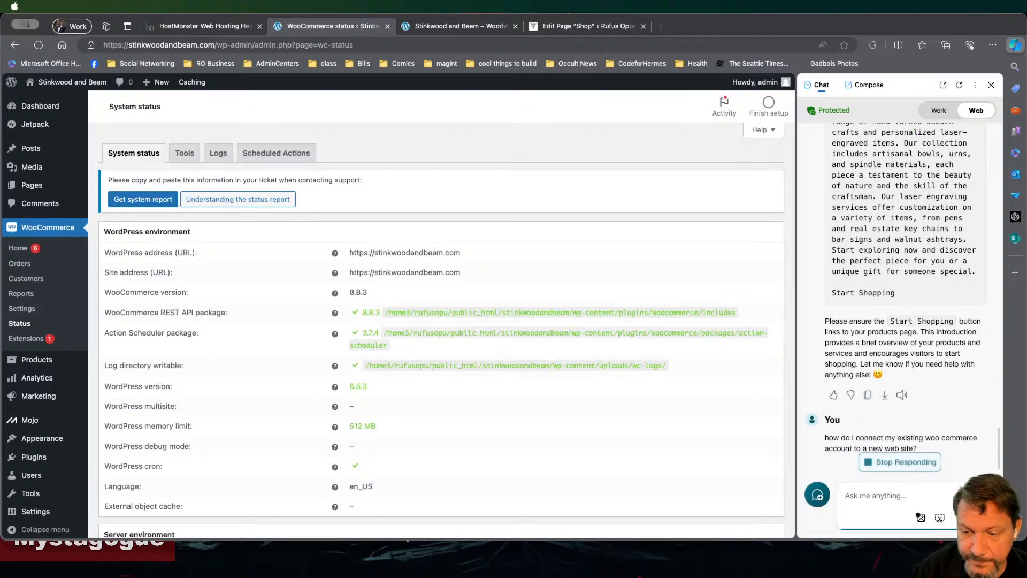
Open woo.com in a new browser tab and log in with the existing WordPress.com account
{"action": "left_click", "coordinate": [661, 26]}
{"action": "type", "text": "woo.com"}
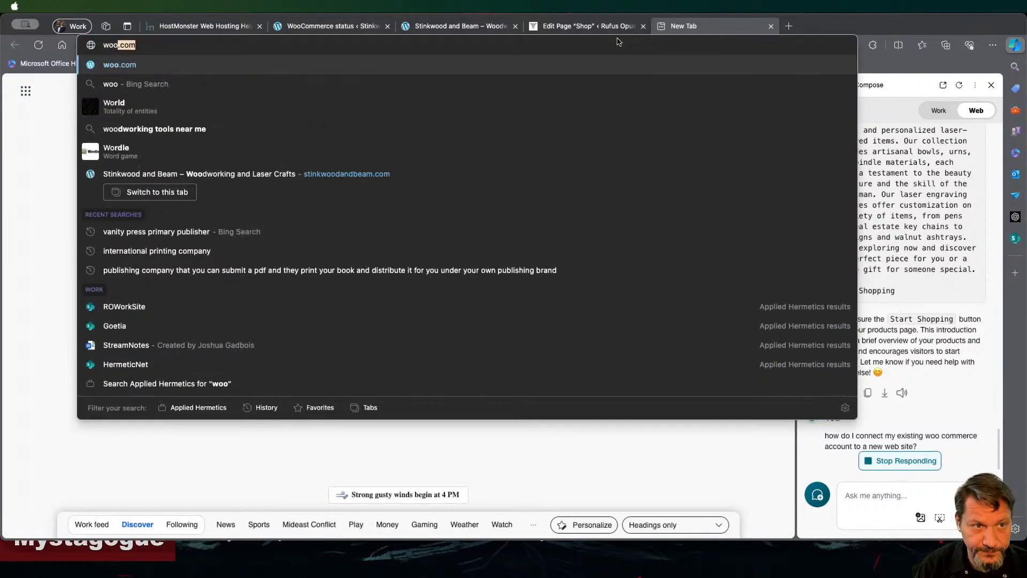
{"action": "key", "text": "Return"}
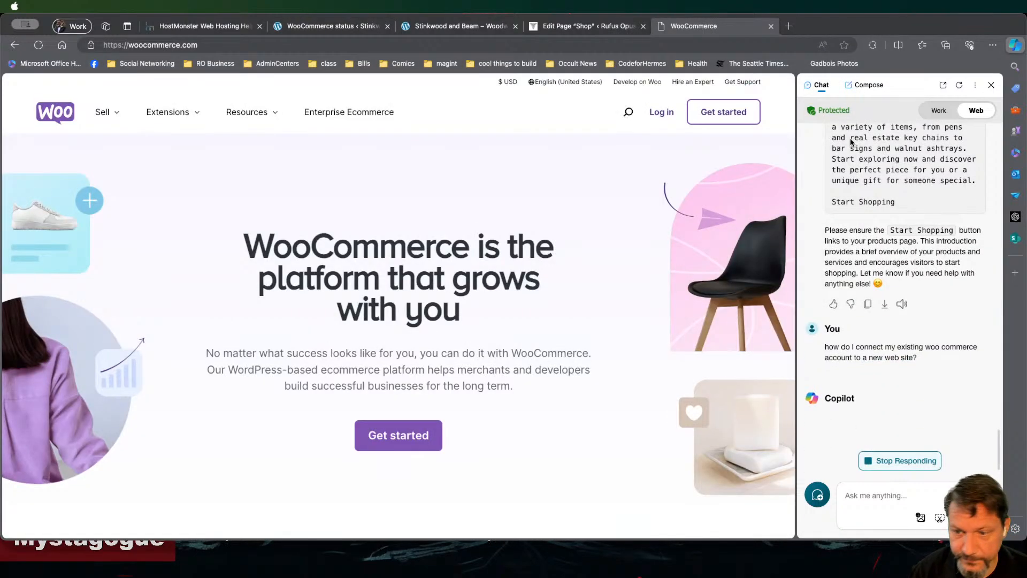
{"action": "left_click", "coordinate": [662, 112]}
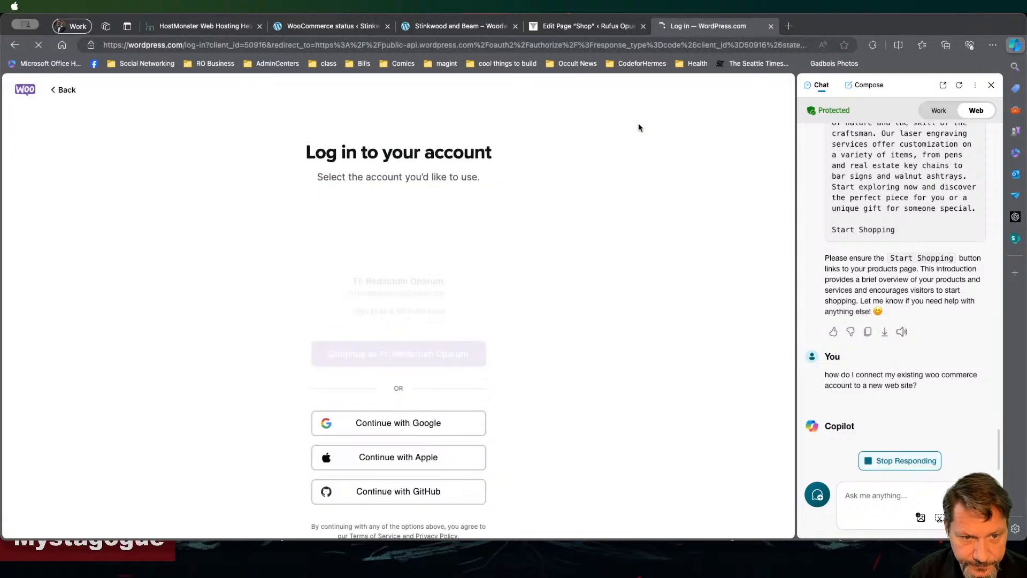
{"action": "left_click", "coordinate": [396, 351]}
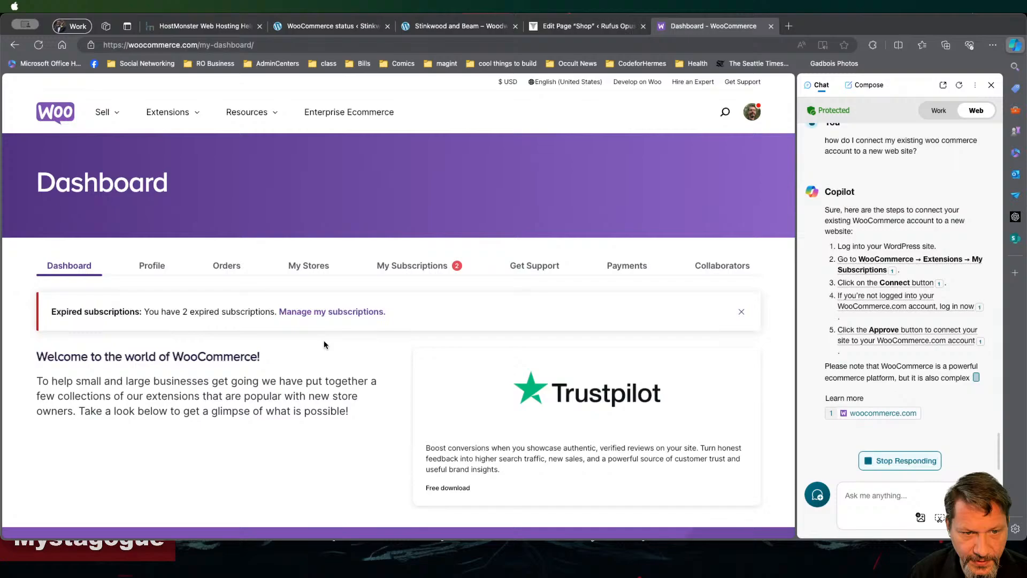
Review the connected stores listed for the WooCommerce.com account
{"action": "left_click", "coordinate": [309, 266]}
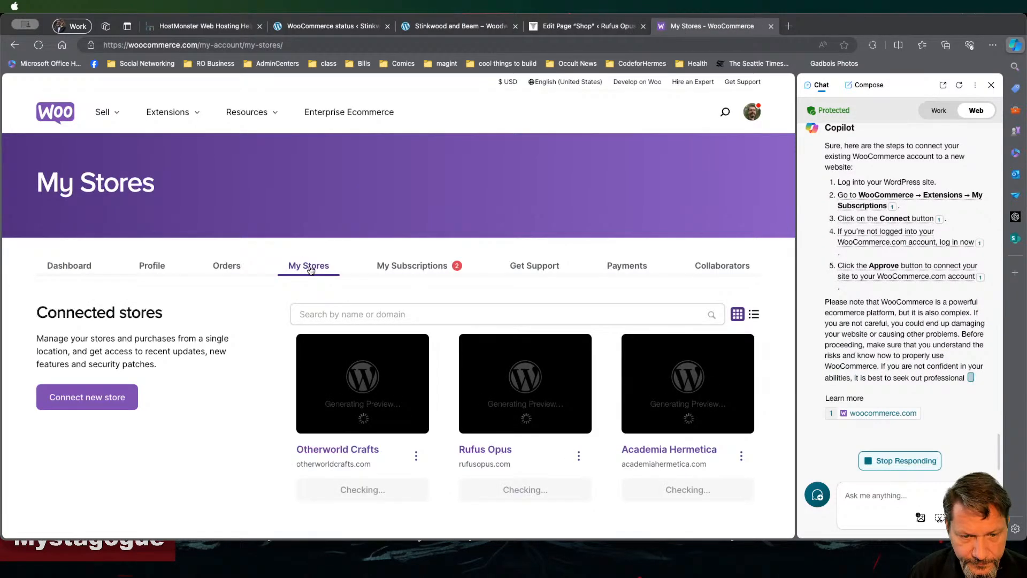
{"action": "scroll", "coordinate": [310, 269], "scroll_direction": "down", "scroll_amount": 2}
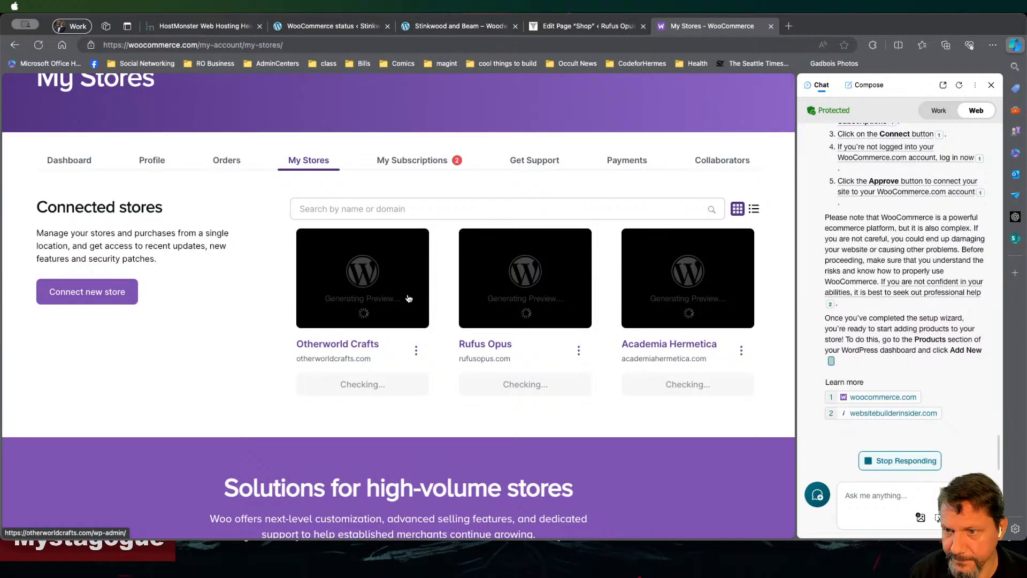
{"action": "scroll", "coordinate": [925, 216], "scroll_direction": "up", "scroll_amount": 3}
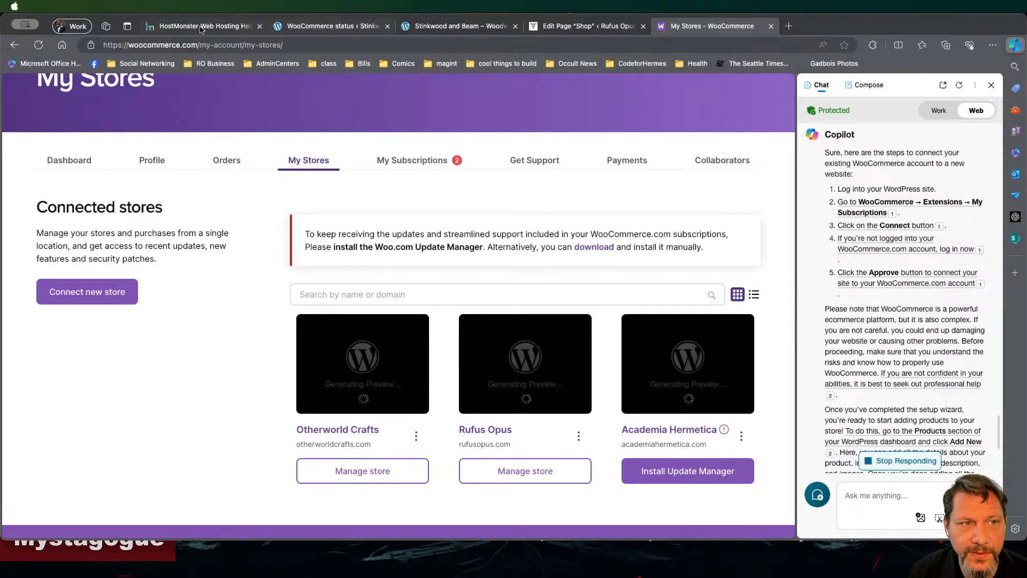
Connect the stinkwoodandbeam.com store to the WooCommerce.com account from its extension subscriptions, and install WooPayments
{"action": "left_click", "coordinate": [329, 25]}
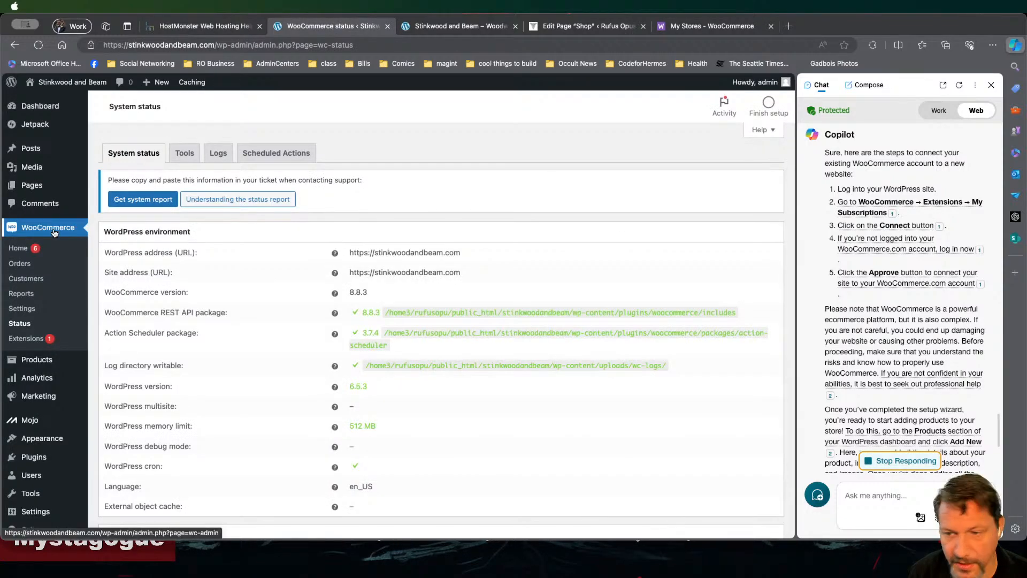
{"action": "left_click", "coordinate": [34, 342]}
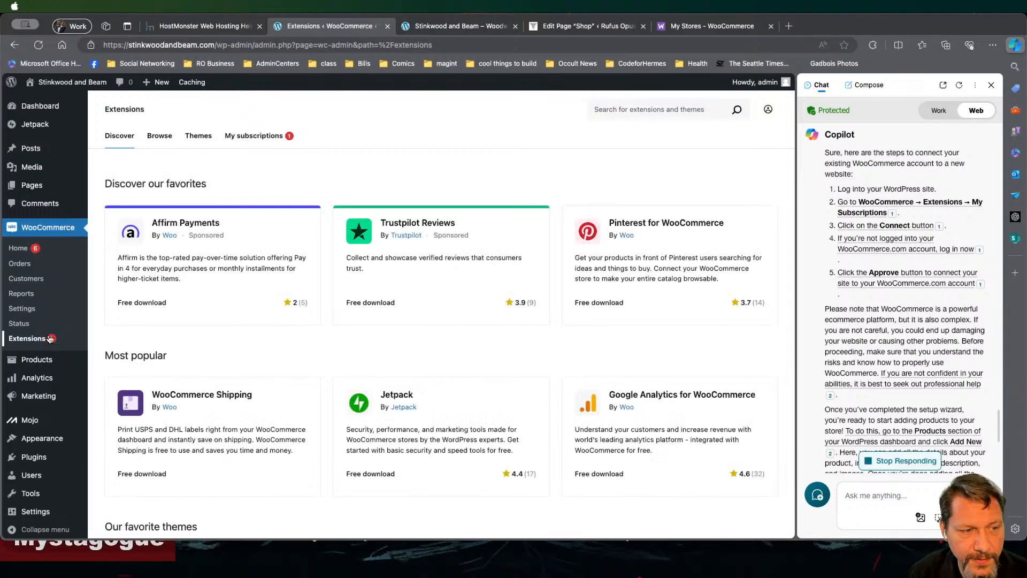
{"action": "left_click", "coordinate": [279, 137]}
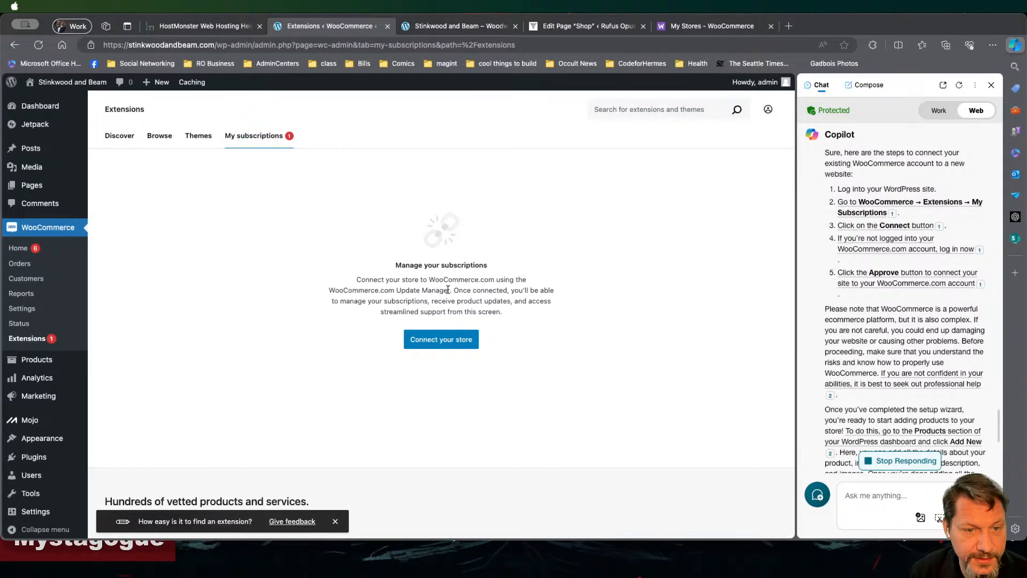
{"action": "left_click", "coordinate": [428, 341]}
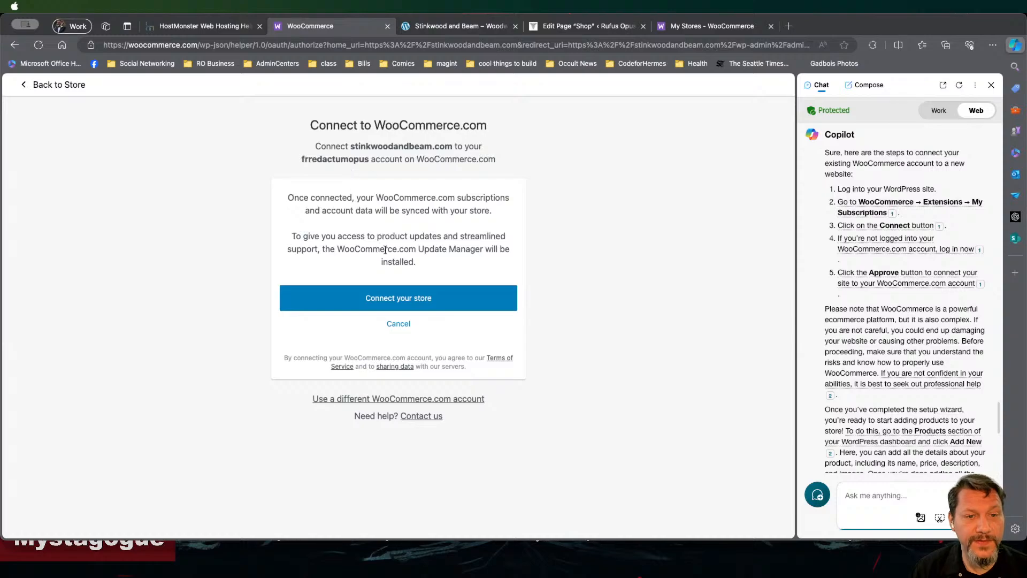
{"action": "left_click", "coordinate": [397, 297]}
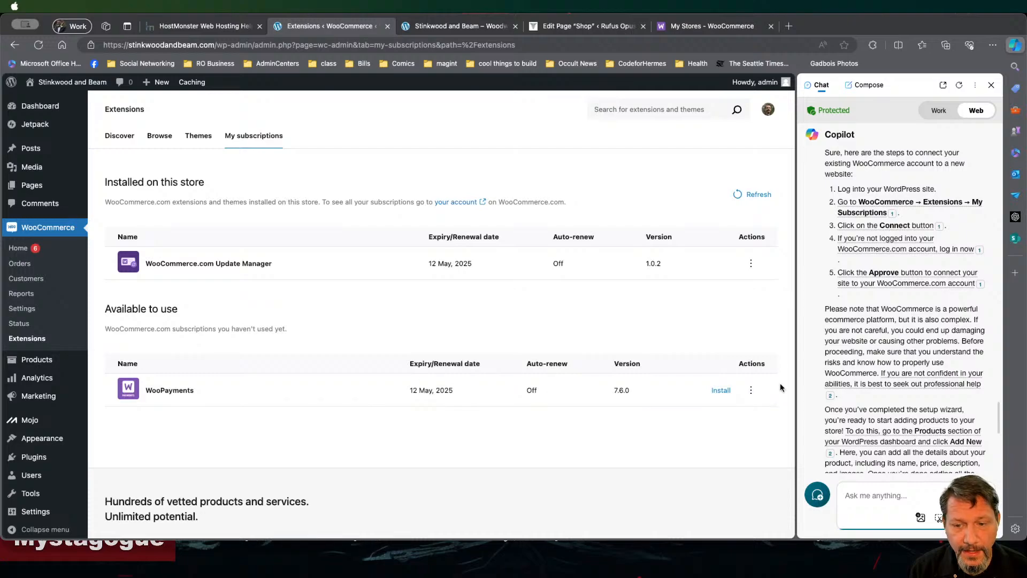
{"action": "left_click", "coordinate": [722, 390]}
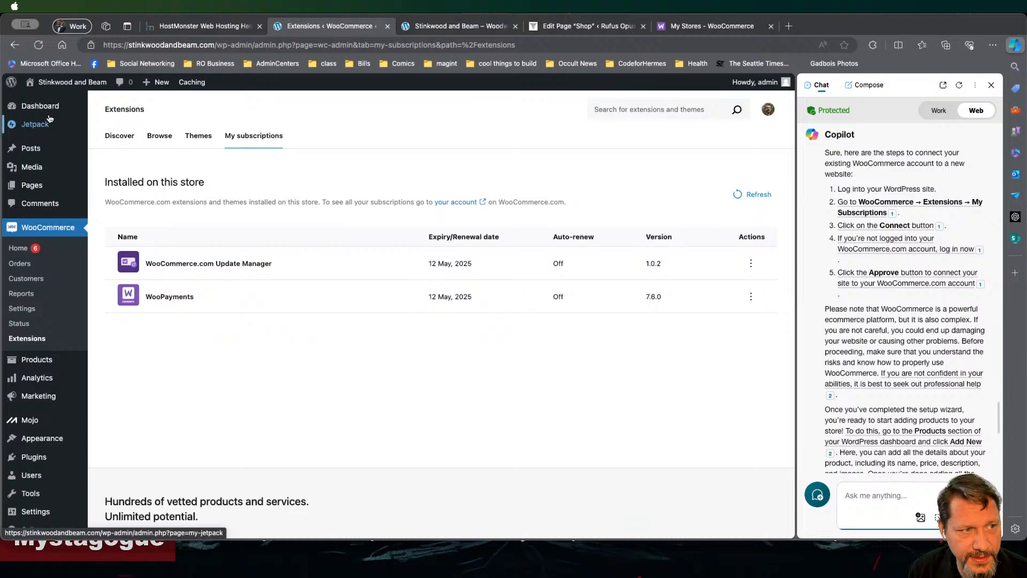
Start a new media upload in WordPress and browse the computer's Photos library for files
{"action": "mouse_move", "coordinate": [80, 167]}
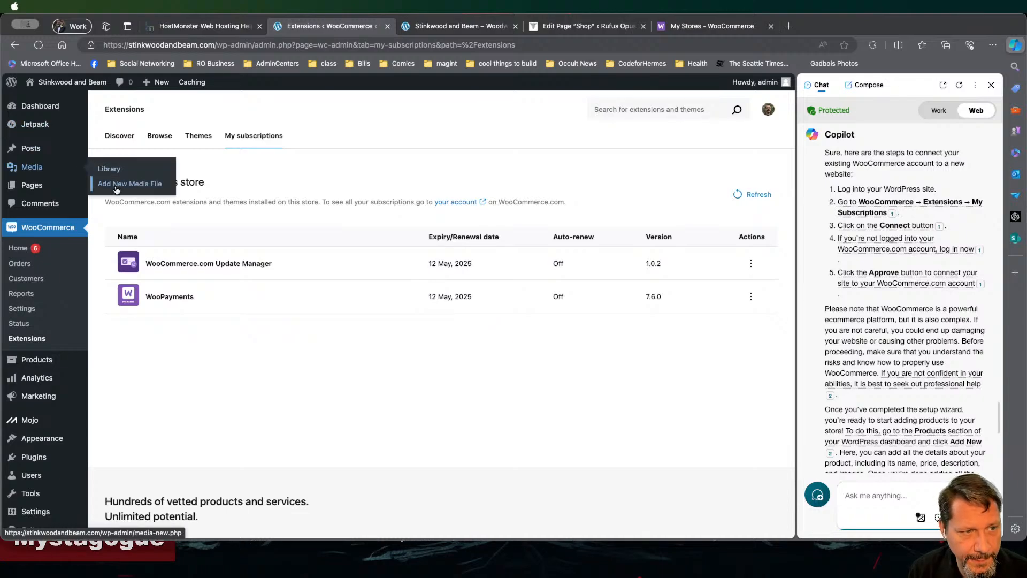
{"action": "left_click", "coordinate": [116, 184]}
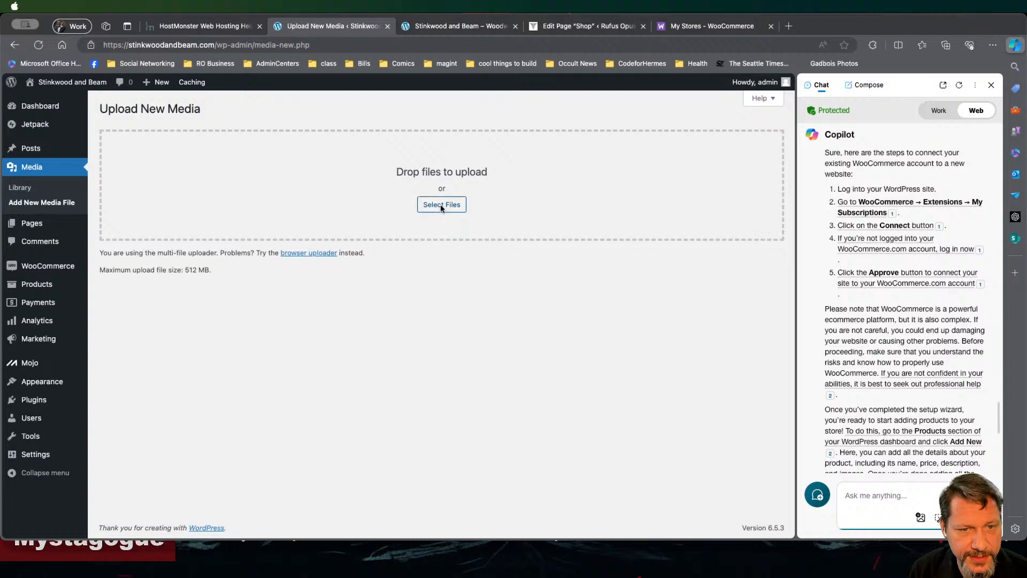
{"action": "left_click", "coordinate": [441, 205]}
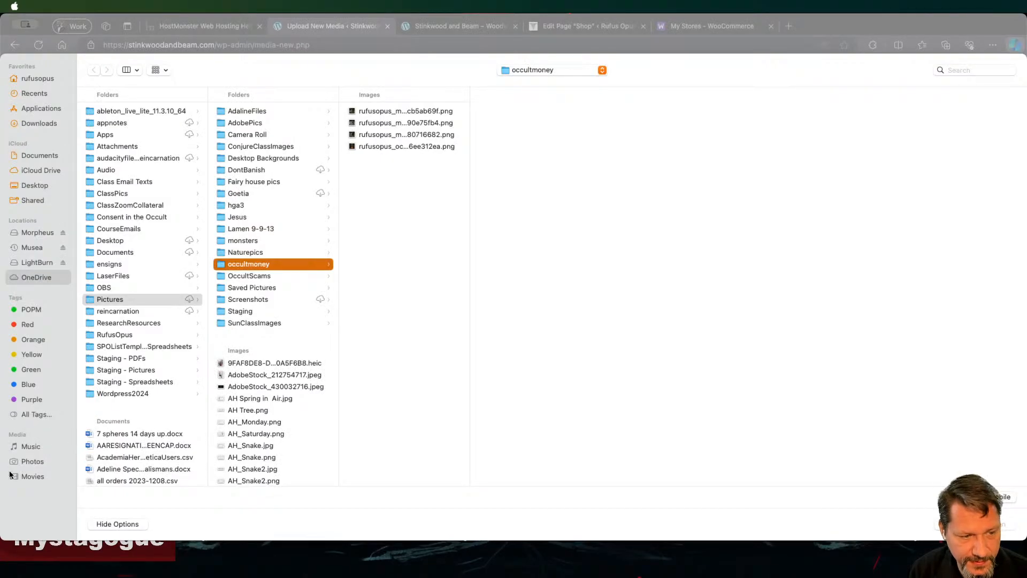
{"action": "left_click", "coordinate": [23, 460]}
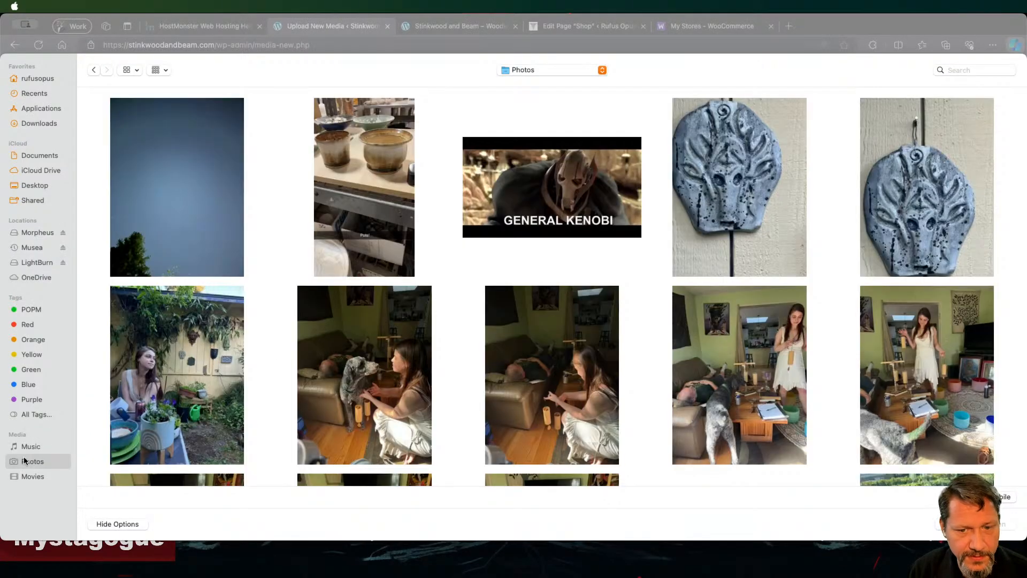
Find the two photos of the dark turned wooden urn with its lid, open and closed, and upload both to the media library
{"action": "scroll", "coordinate": [457, 220], "scroll_direction": "down", "scroll_amount": 10}
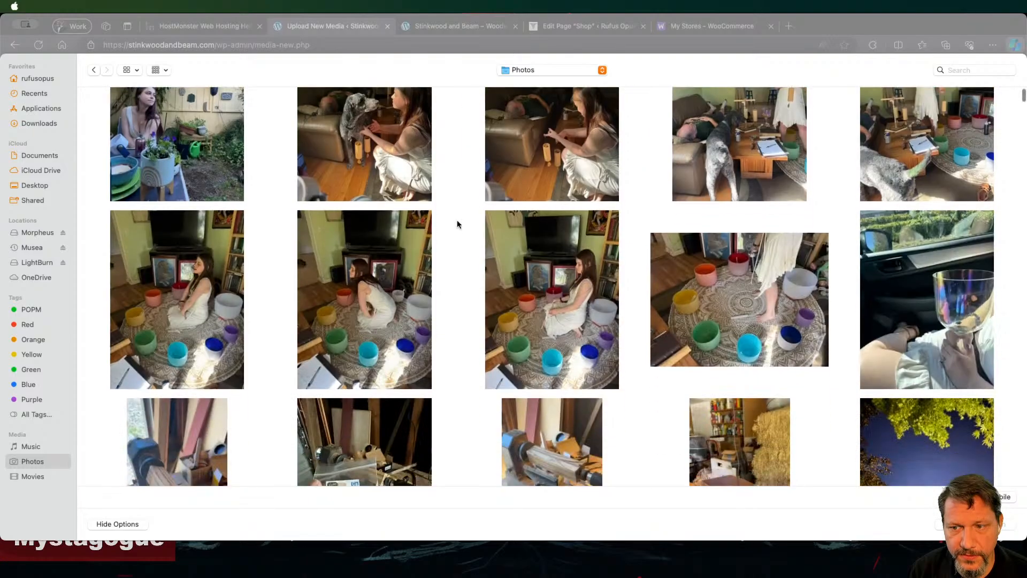
{"action": "scroll", "coordinate": [458, 223], "scroll_direction": "down", "scroll_amount": 5}
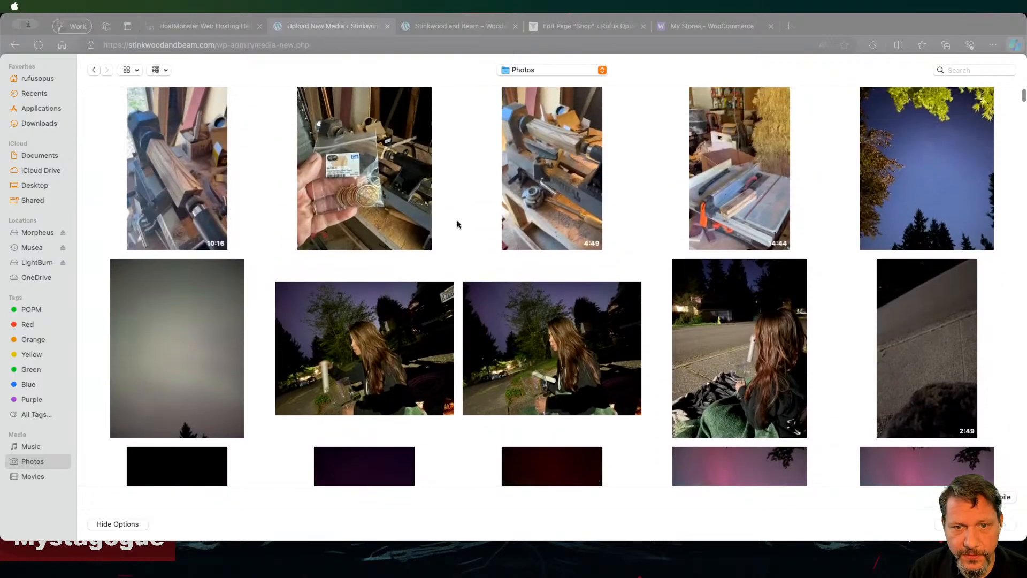
{"action": "scroll", "coordinate": [458, 224], "scroll_direction": "up", "scroll_amount": 5}
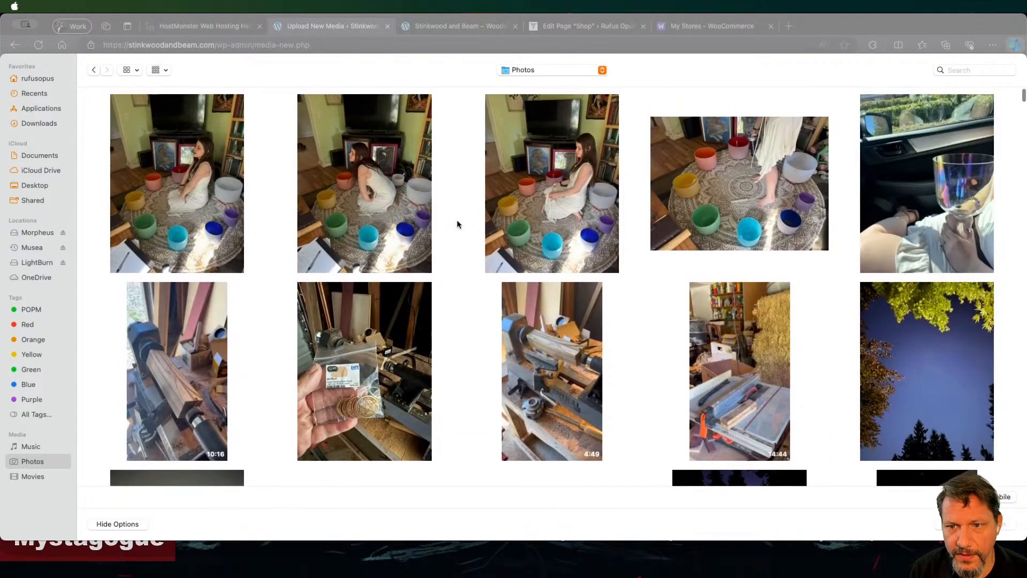
{"action": "scroll", "coordinate": [457, 224], "scroll_direction": "down", "scroll_amount": 2}
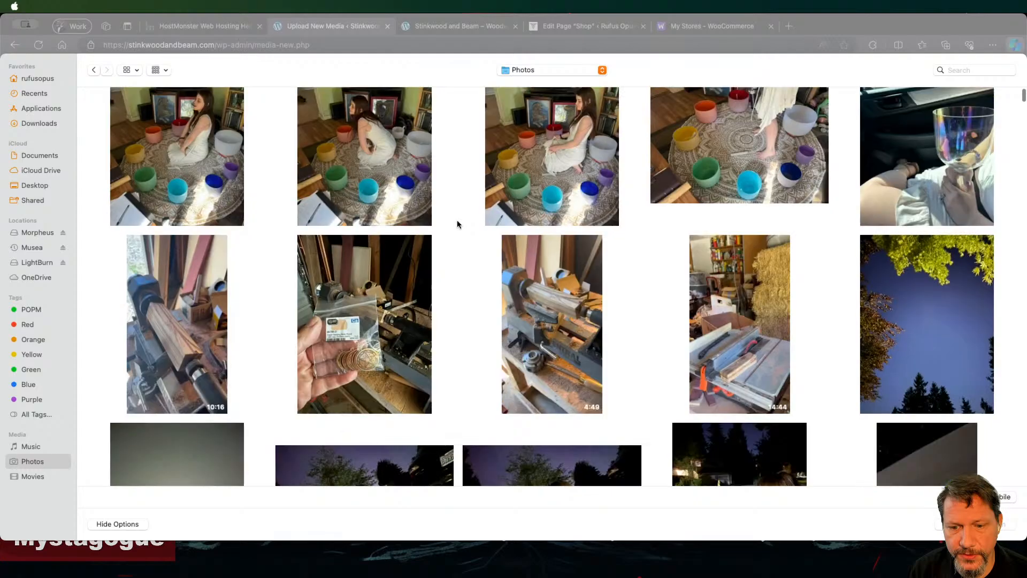
{"action": "scroll", "coordinate": [457, 224], "scroll_direction": "down", "scroll_amount": 15}
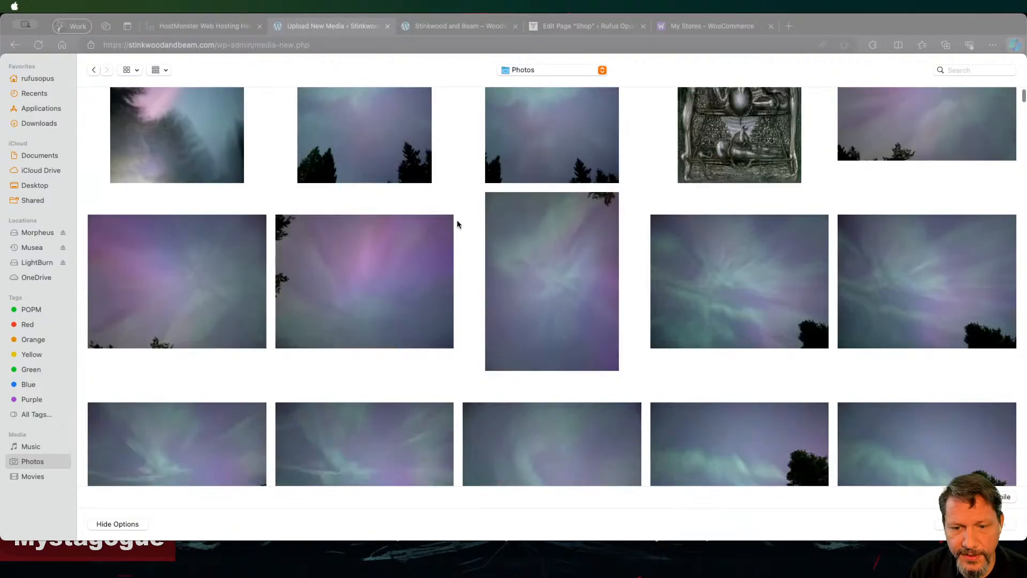
{"action": "scroll", "coordinate": [457, 224], "scroll_direction": "down", "scroll_amount": 5}
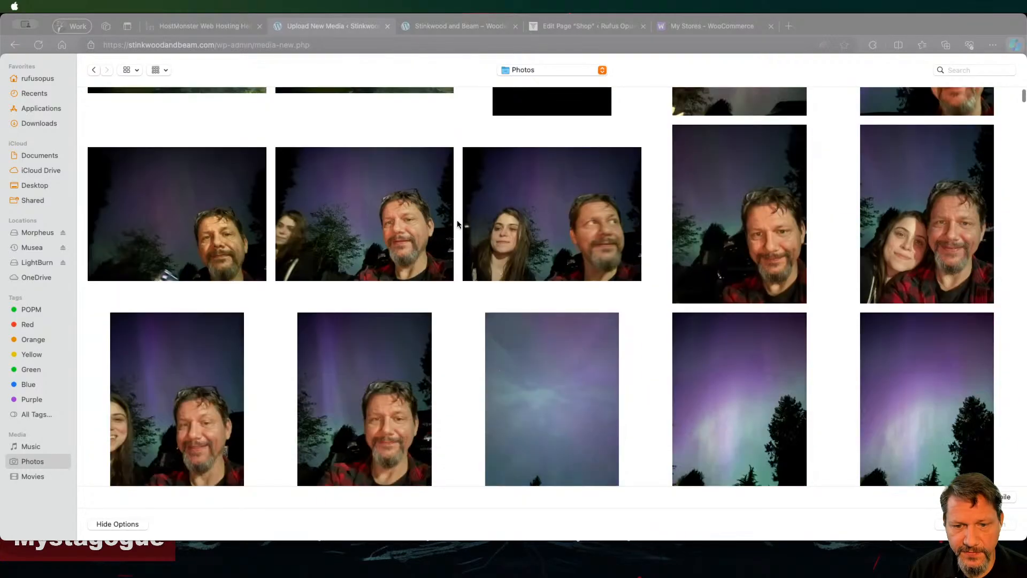
{"action": "scroll", "coordinate": [458, 224], "scroll_direction": "down", "scroll_amount": 5}
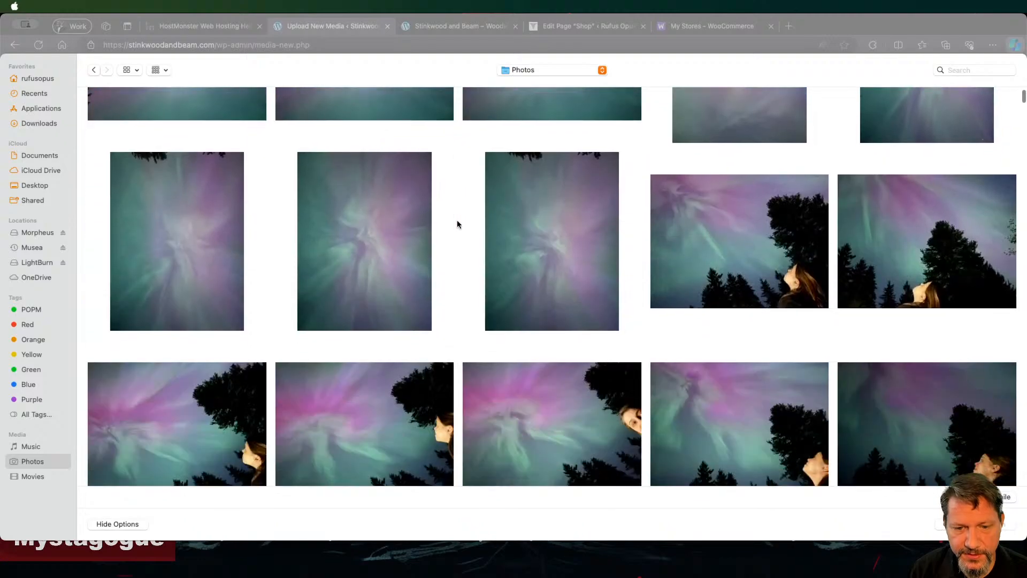
{"action": "scroll", "coordinate": [457, 224], "scroll_direction": "down", "scroll_amount": 10}
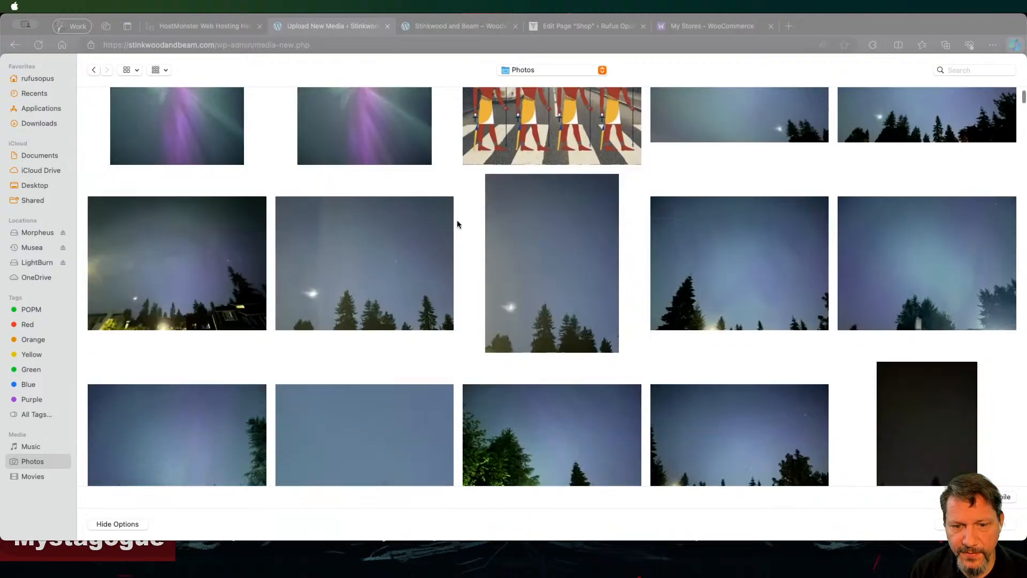
{"action": "scroll", "coordinate": [457, 224], "scroll_direction": "down", "scroll_amount": 10}
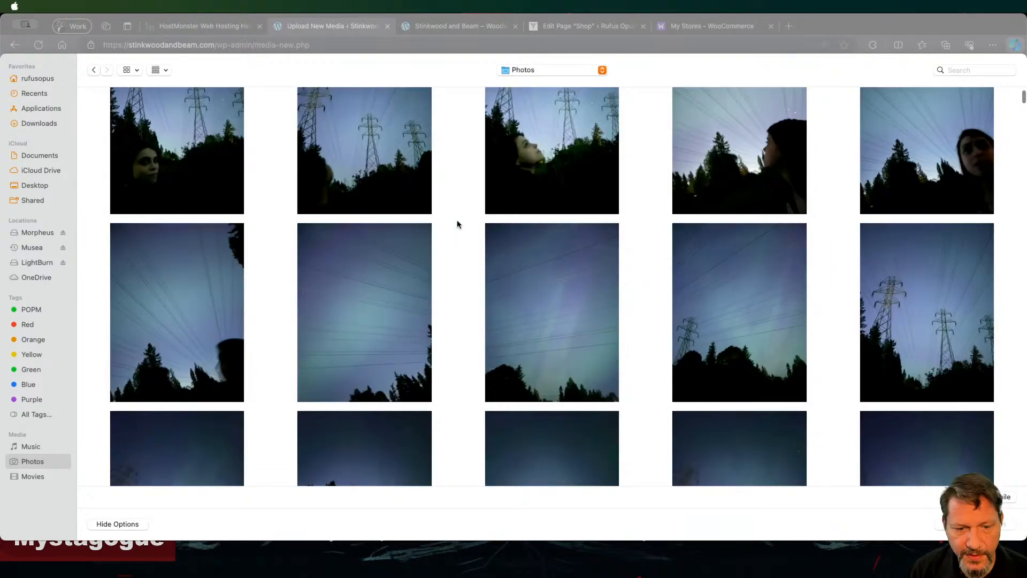
{"action": "scroll", "coordinate": [457, 224], "scroll_direction": "down", "scroll_amount": 15}
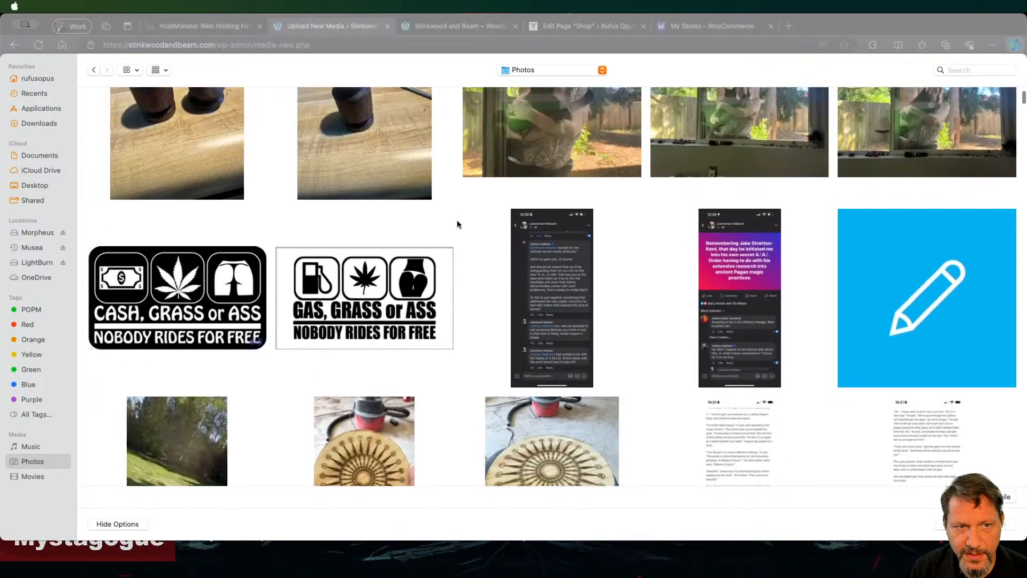
{"action": "scroll", "coordinate": [456, 220], "scroll_direction": "up", "scroll_amount": 2}
{"action": "scroll", "coordinate": [457, 219], "scroll_direction": "up", "scroll_amount": 1}
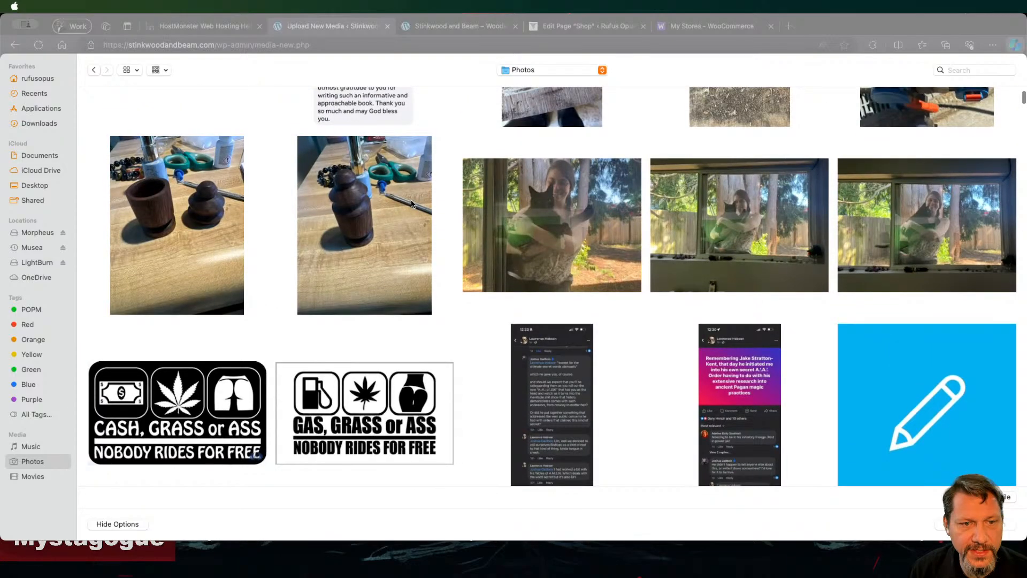
{"action": "left_click", "coordinate": [412, 204], "text": "shift"}
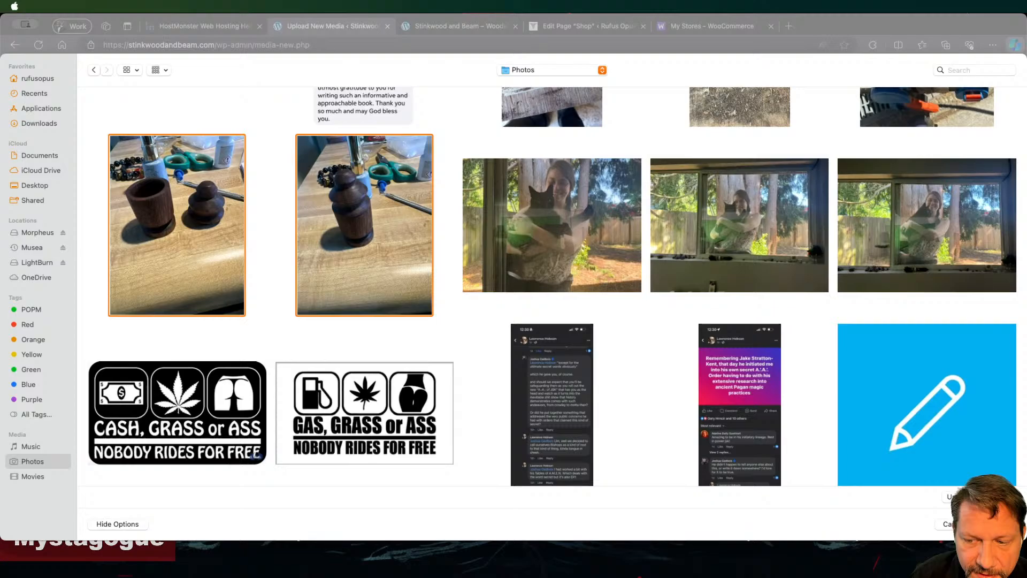
{"action": "left_click", "coordinate": [954, 497]}
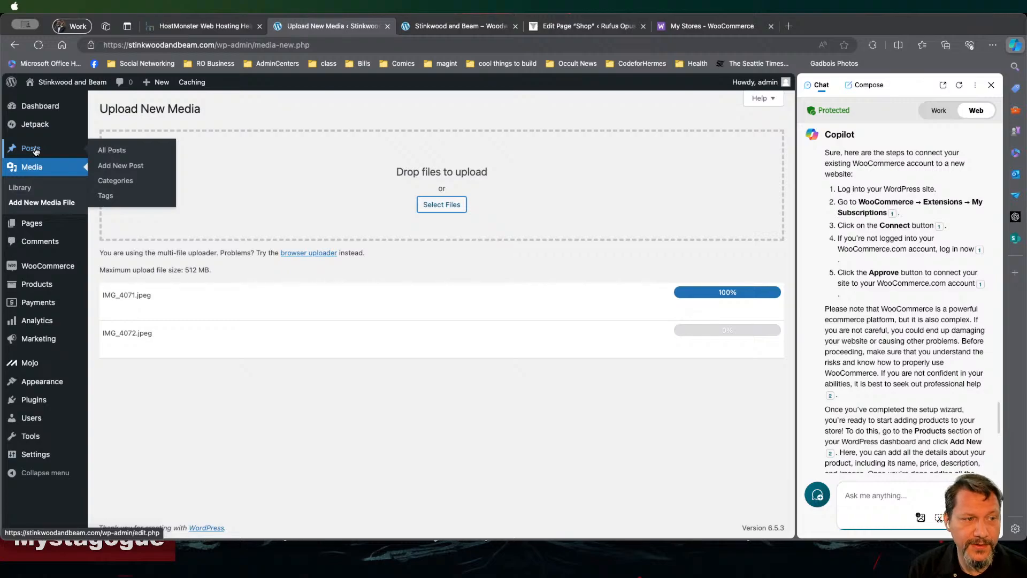
Check the media library for the uploaded photos and inspect the attachment details of the placeholder image
{"action": "left_click", "coordinate": [21, 187]}
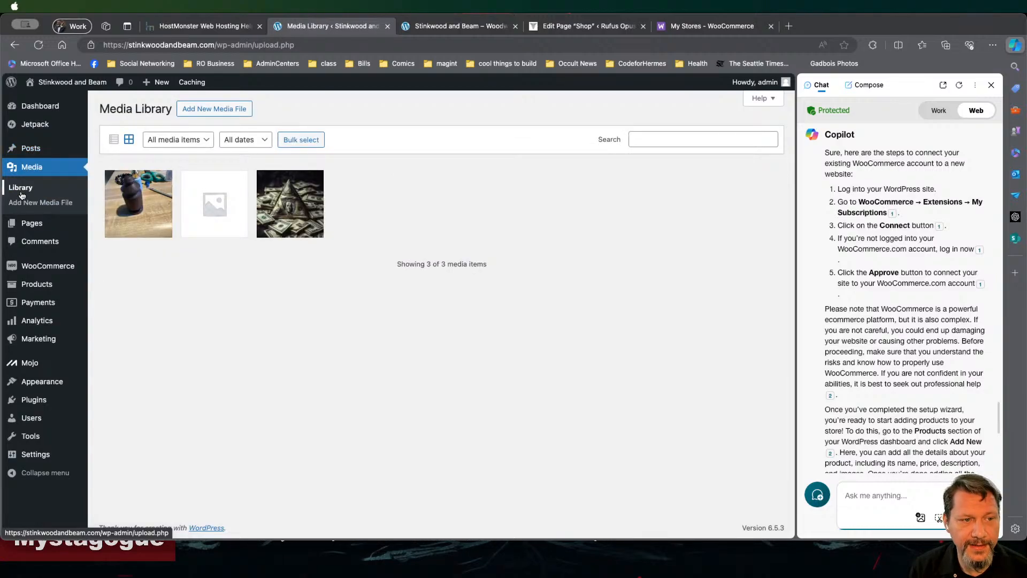
{"action": "left_click", "coordinate": [214, 206]}
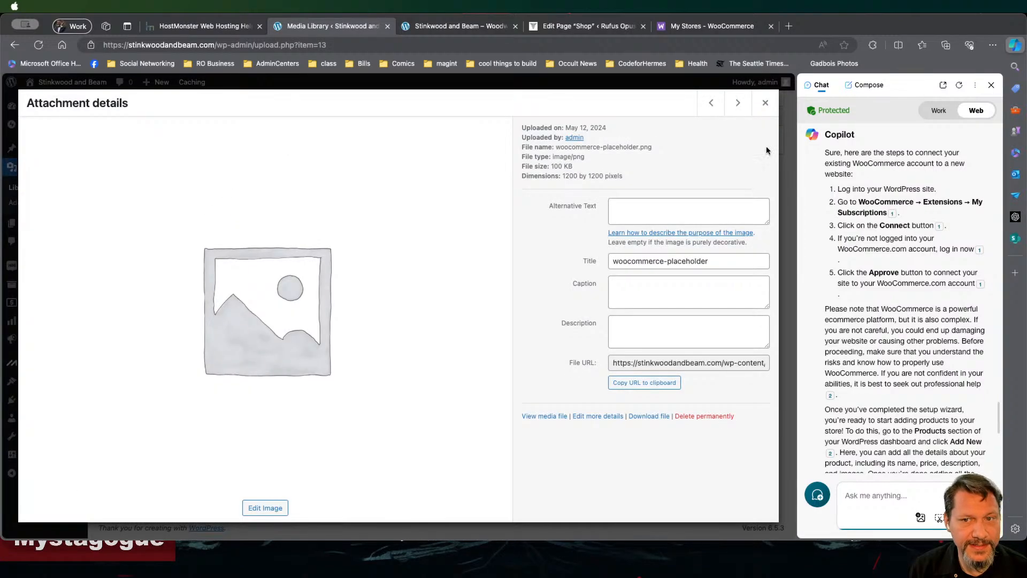
{"action": "left_click", "coordinate": [765, 103]}
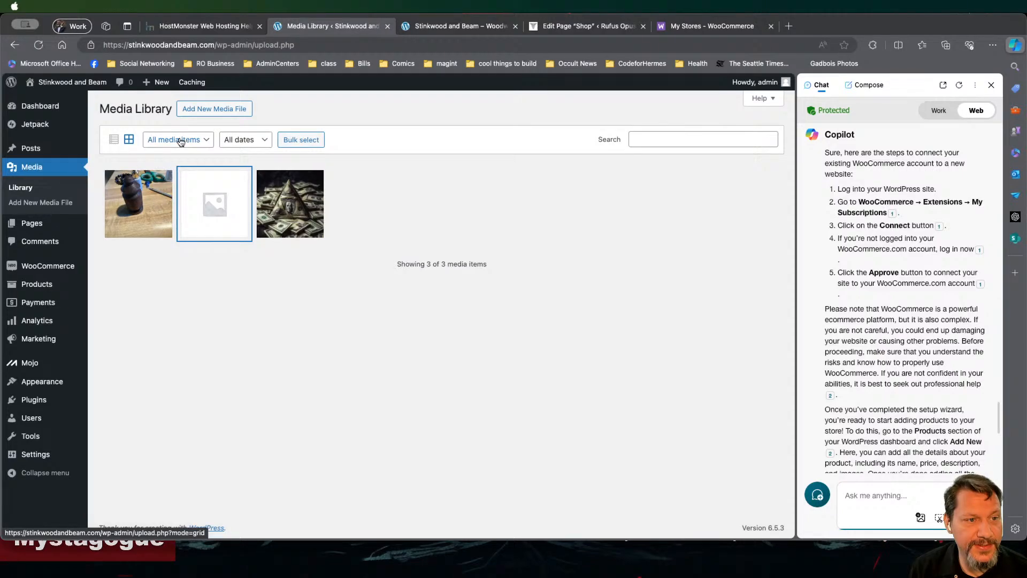
Upload IMG_4072.jpeg, the photo of the open walnut cup beside its lid, and check it in the media library
{"action": "left_click", "coordinate": [36, 203]}
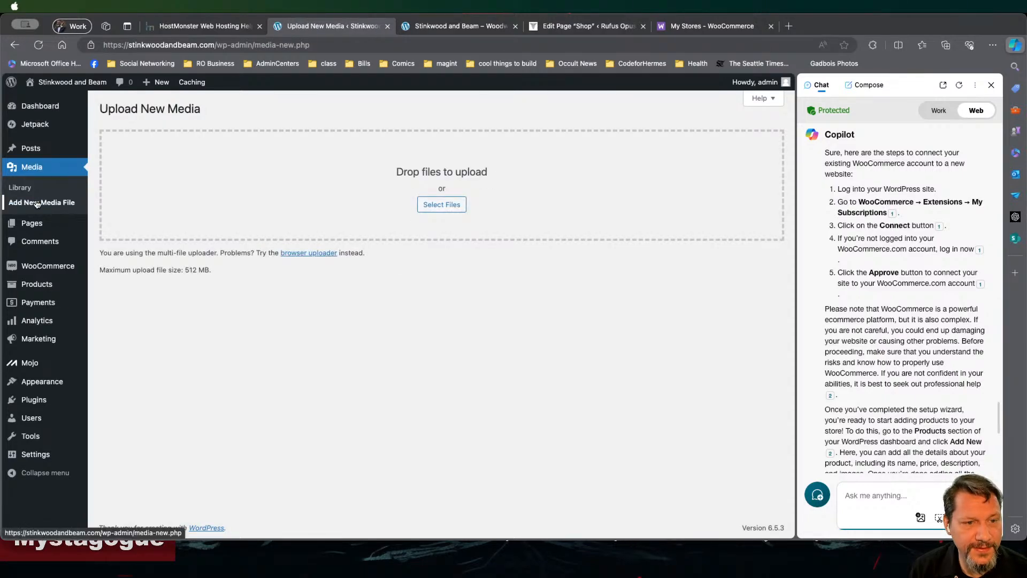
{"action": "left_click", "coordinate": [456, 205]}
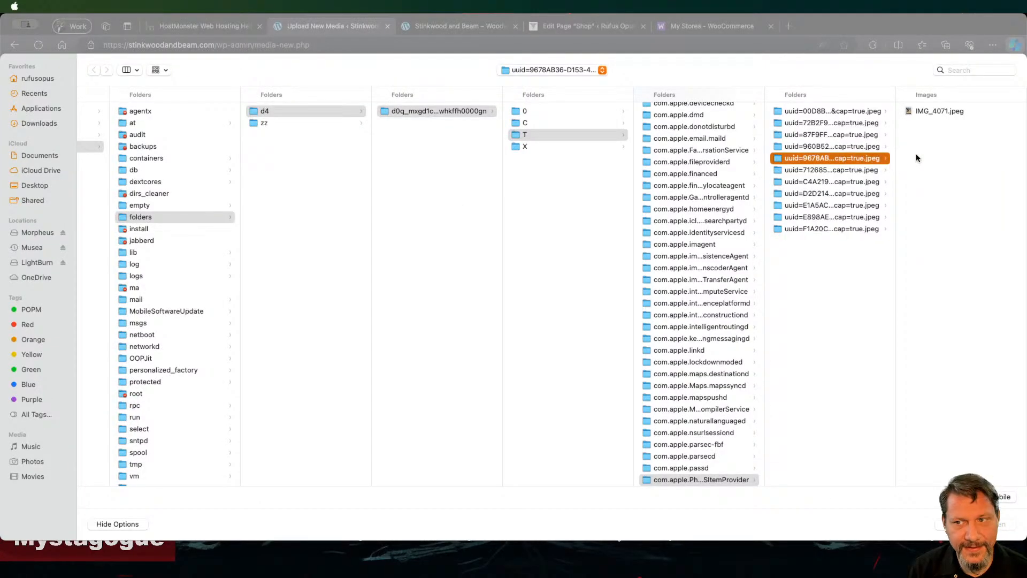
{"action": "left_click", "coordinate": [938, 111]}
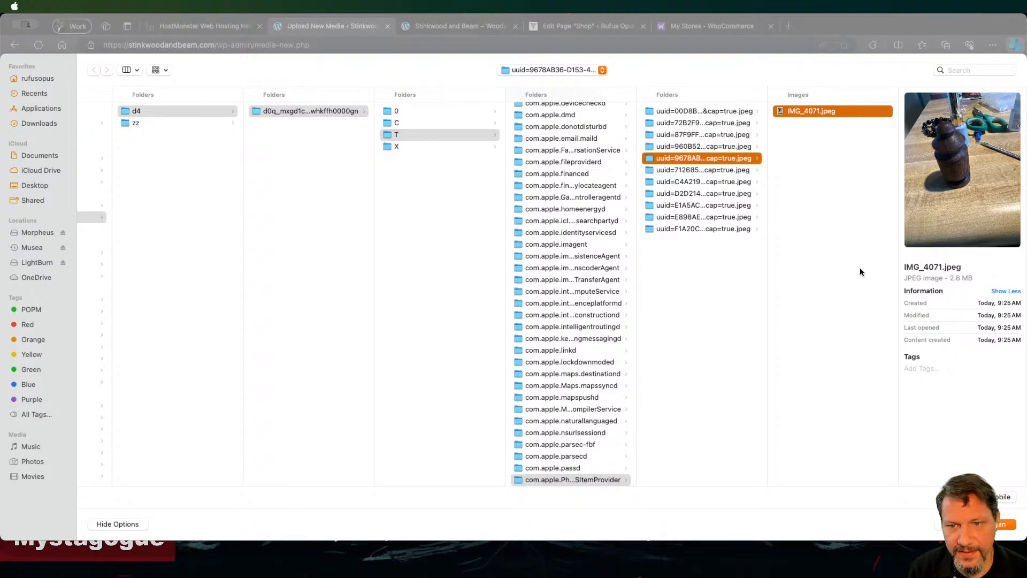
{"action": "left_click", "coordinate": [739, 171]}
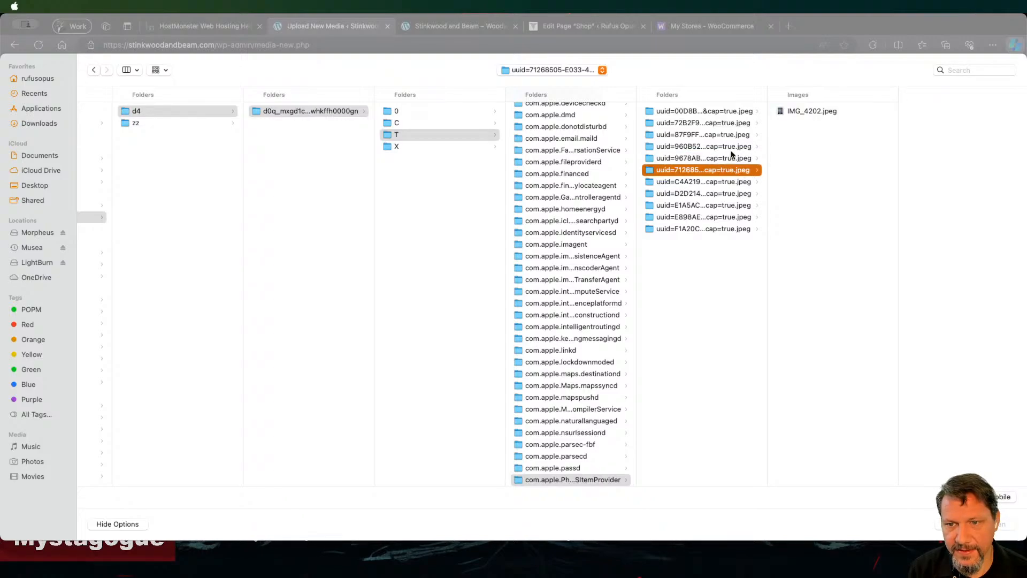
{"action": "left_click", "coordinate": [802, 112]}
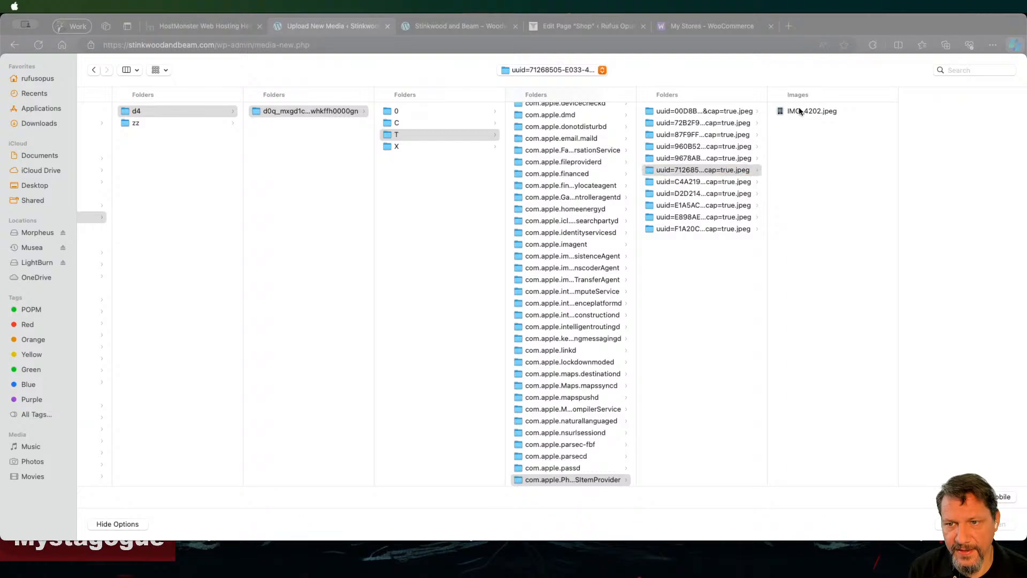
{"action": "left_click", "coordinate": [688, 161]}
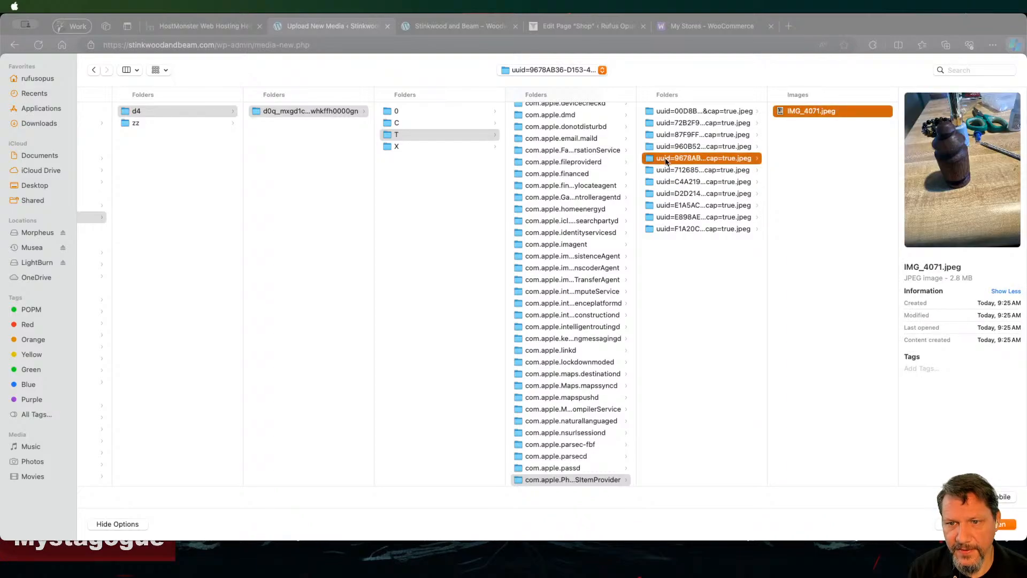
{"action": "left_click", "coordinate": [675, 146]}
{"action": "left_click", "coordinate": [802, 111]}
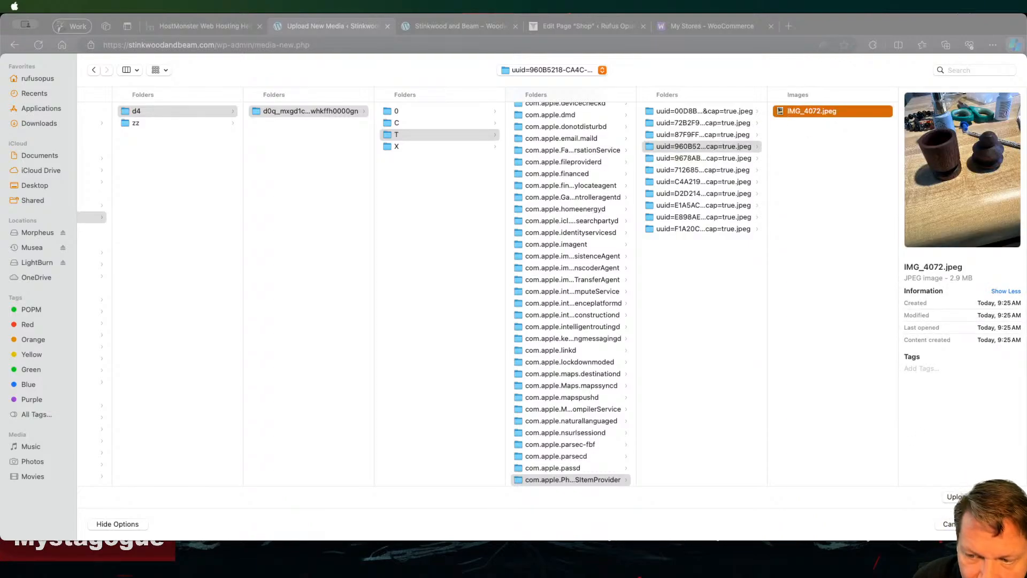
{"action": "key", "text": "Return"}
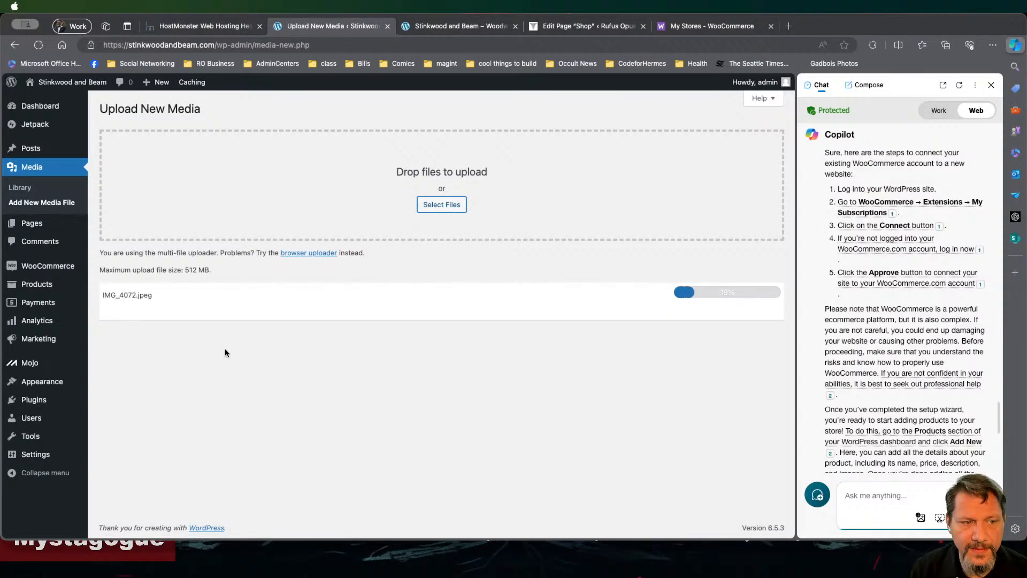
{"action": "mouse_move", "coordinate": [15, 151]}
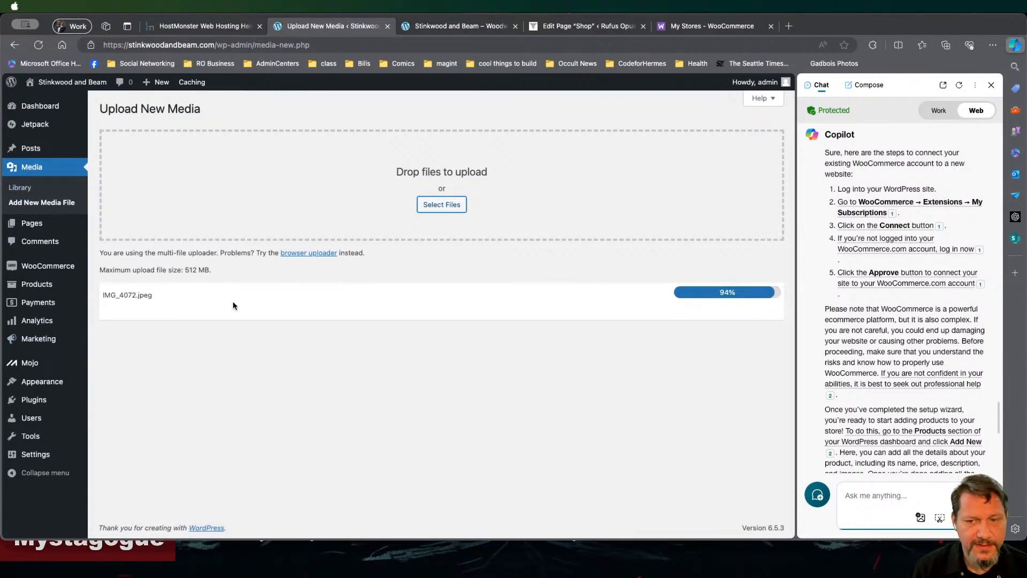
{"action": "left_click", "coordinate": [33, 188]}
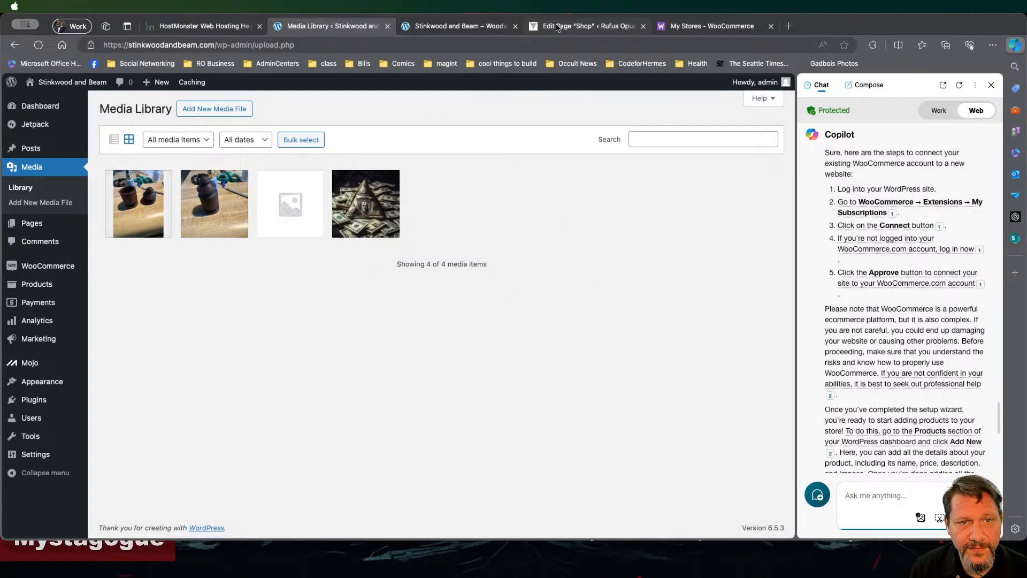
Start a new WooCommerce product and name it "Walnut Offering Cup"
{"action": "left_click", "coordinate": [39, 285]}
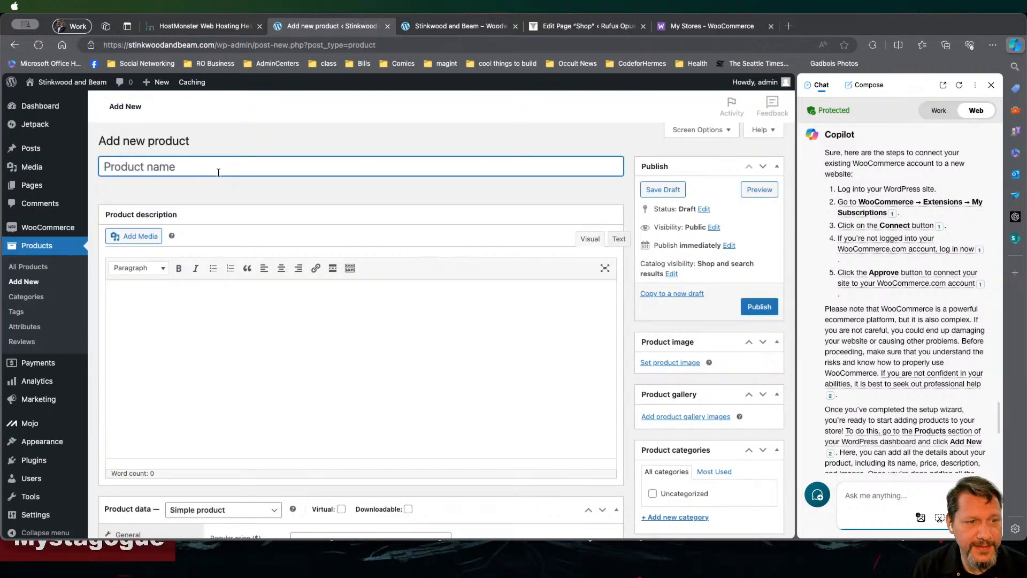
{"action": "type", "text": "Walnut"}
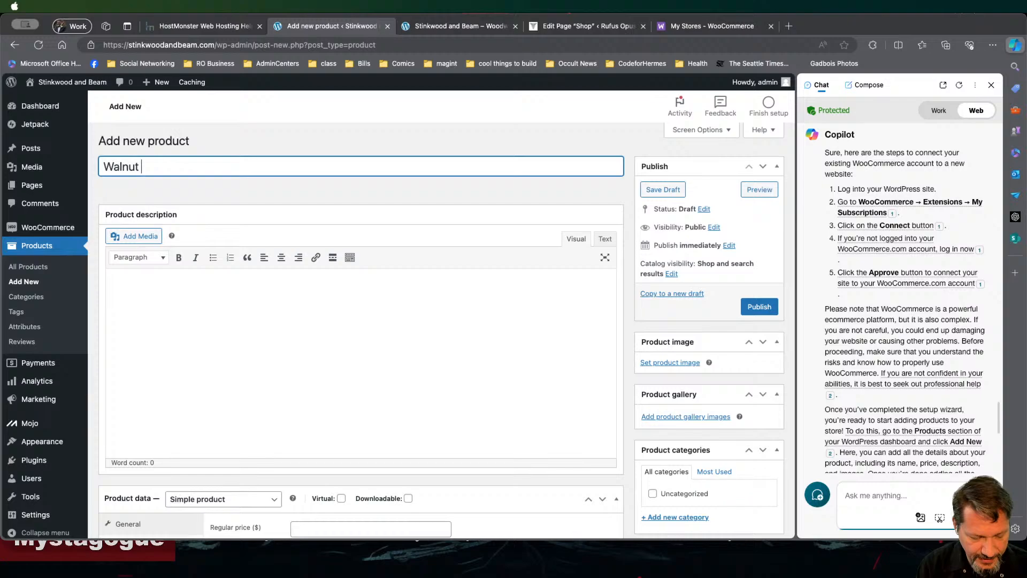
{"action": "type", "text": " Offering Cu"}
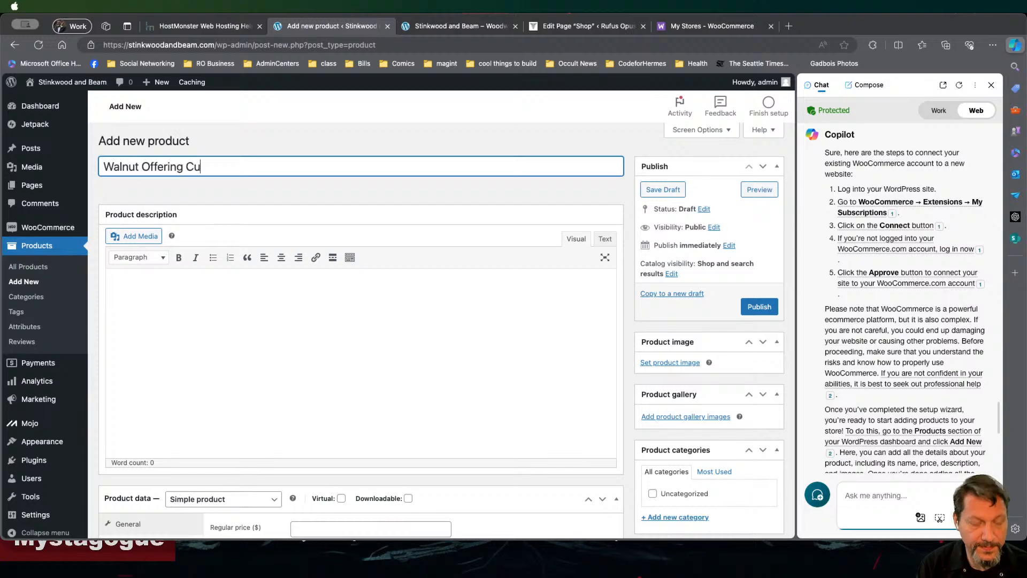
{"action": "type", "text": "p"}
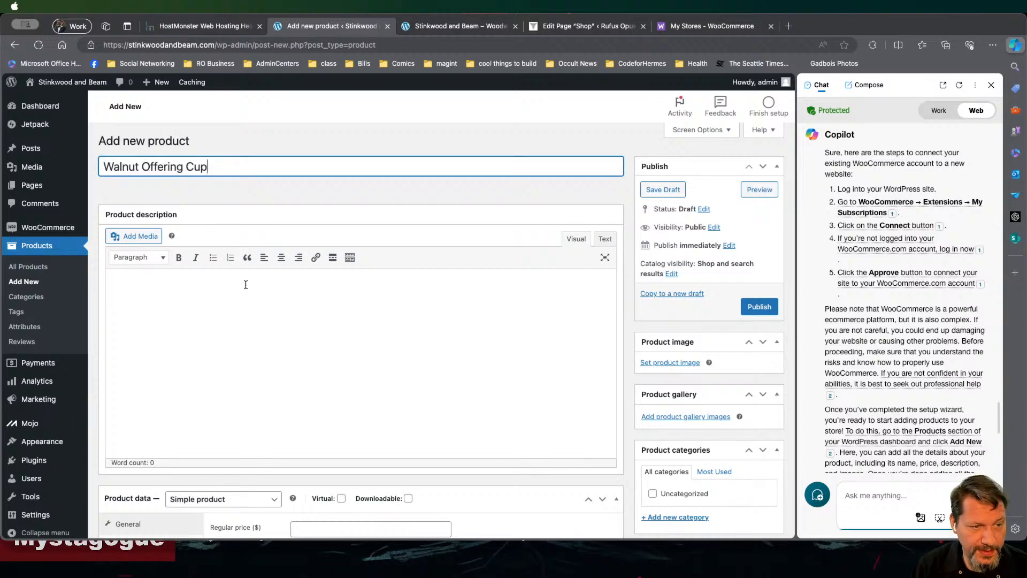
{"action": "left_click", "coordinate": [205, 279]}
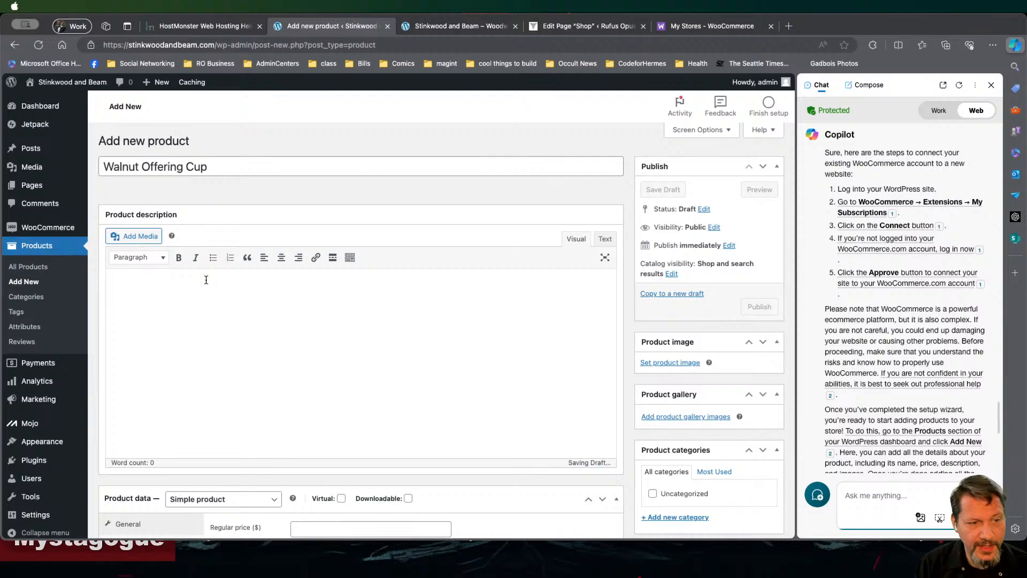
Ask Copilot to describe a small lathe-made walnut cup with a lid, an inch and a half high with the lid on and an inch without
{"action": "left_click", "coordinate": [862, 495]}
{"action": "type", "text": "Describe a small w"}
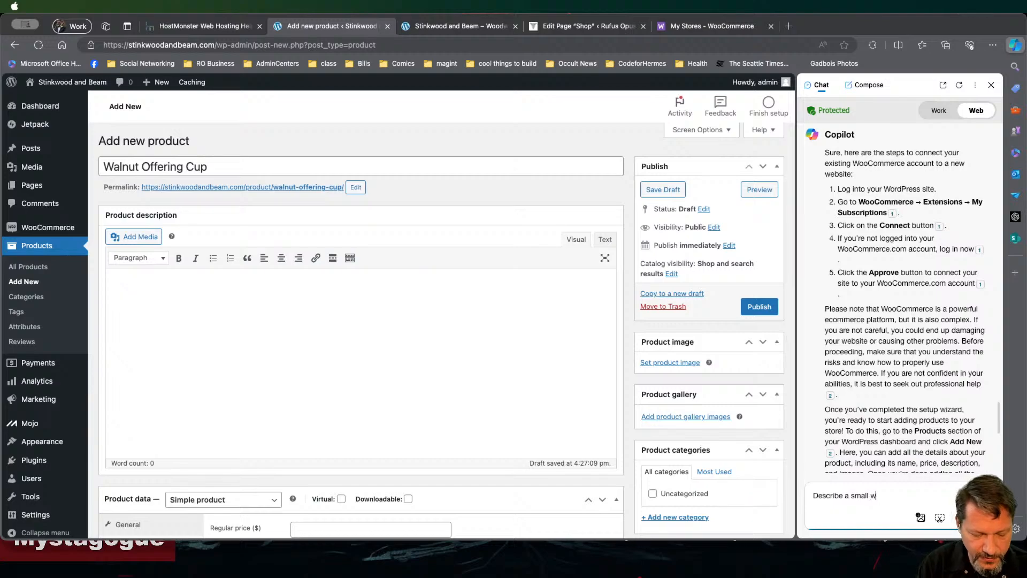
{"action": "type", "text": "al"}
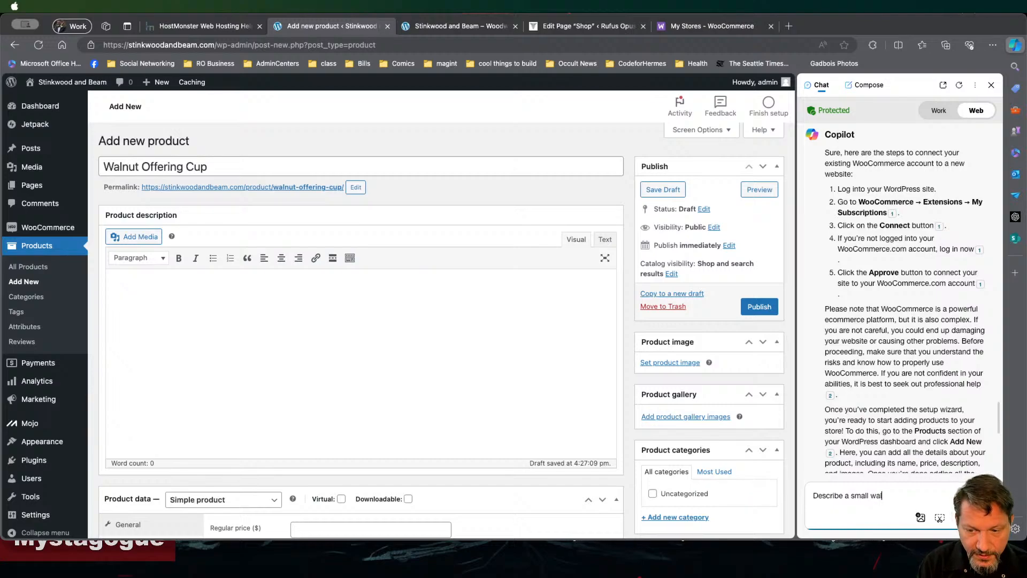
{"action": "type", "text": "nut"}
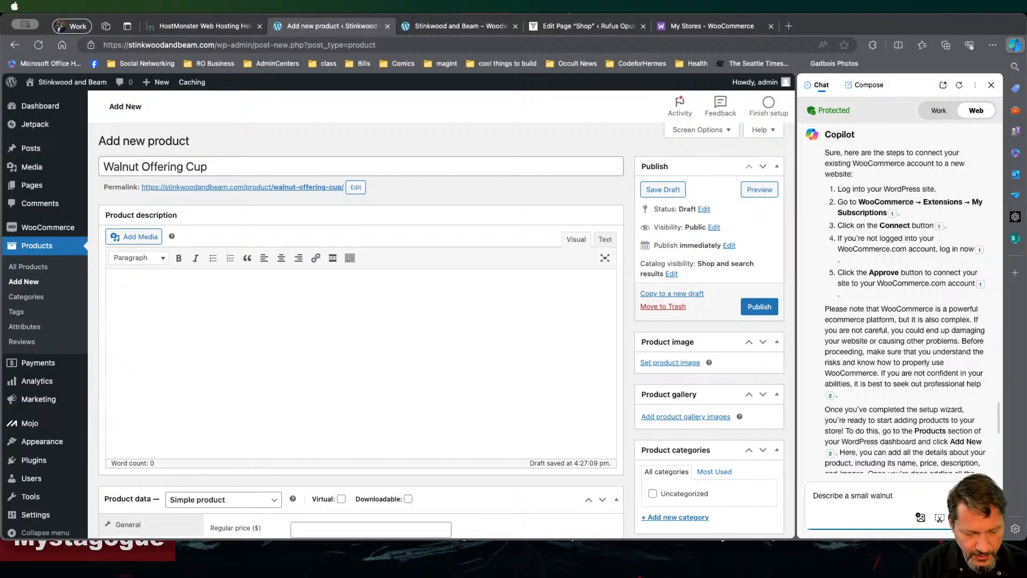
{"action": "type", "text": " cup with a lid i m"}
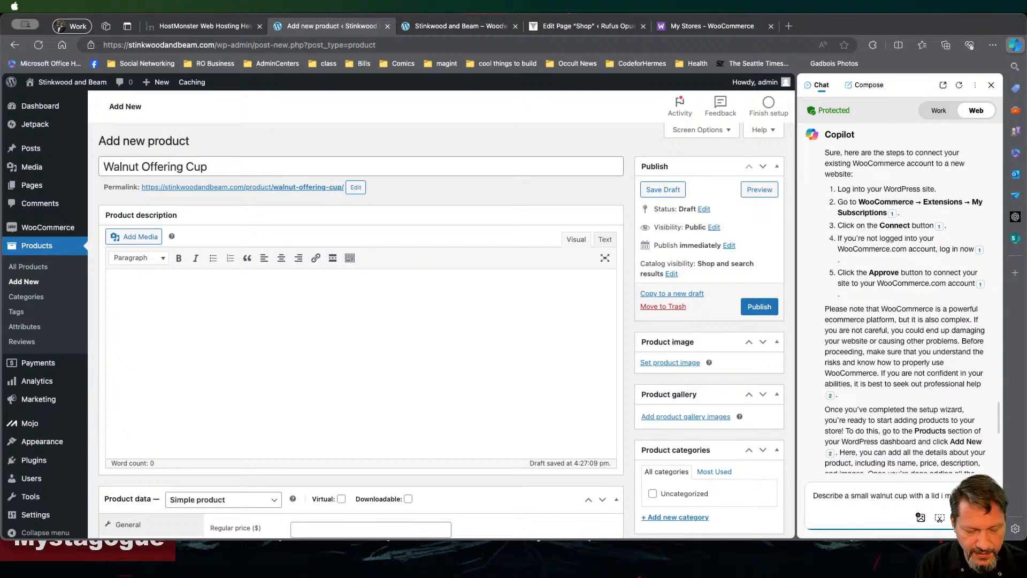
{"action": "type", "text": "ade on my la"}
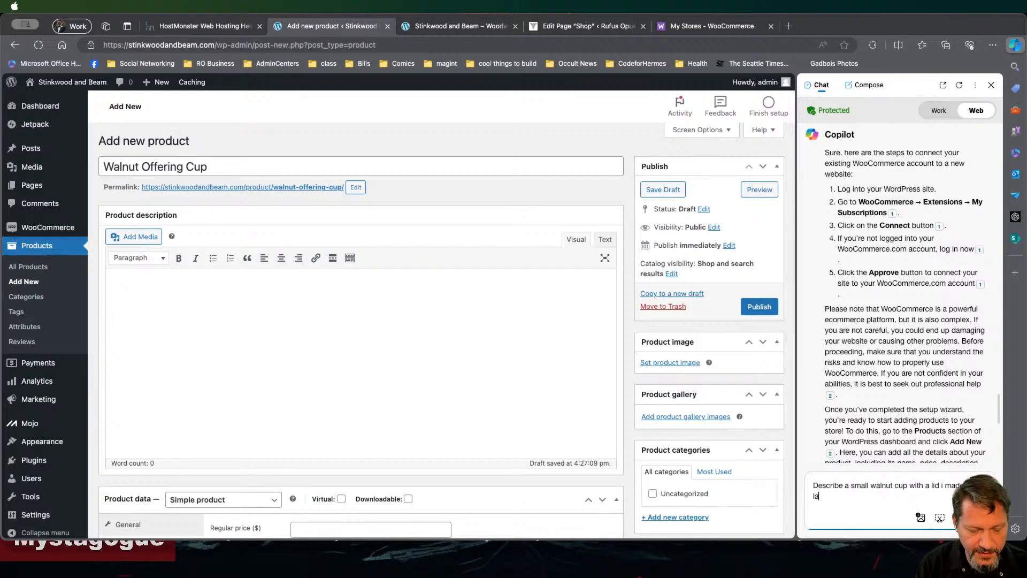
{"action": "type", "text": "the"}
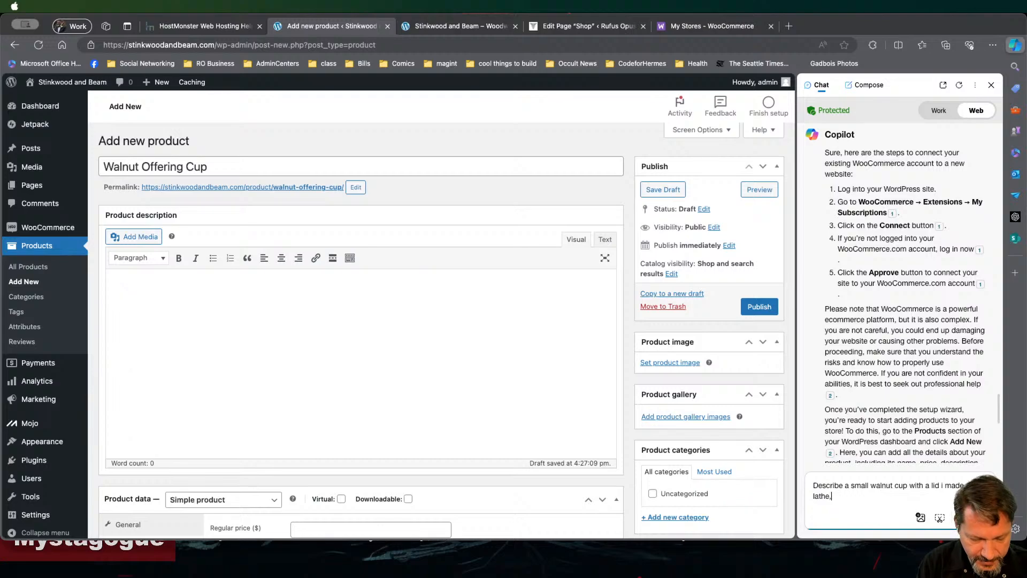
{"action": "type", "text": ", it's only an"}
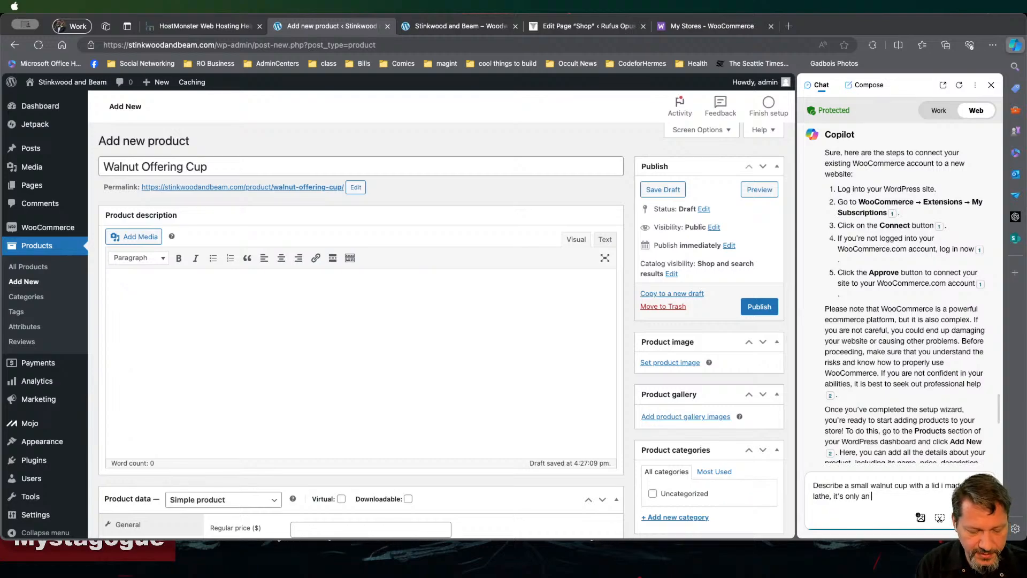
{"action": "type", "text": " inch and a half high wit"}
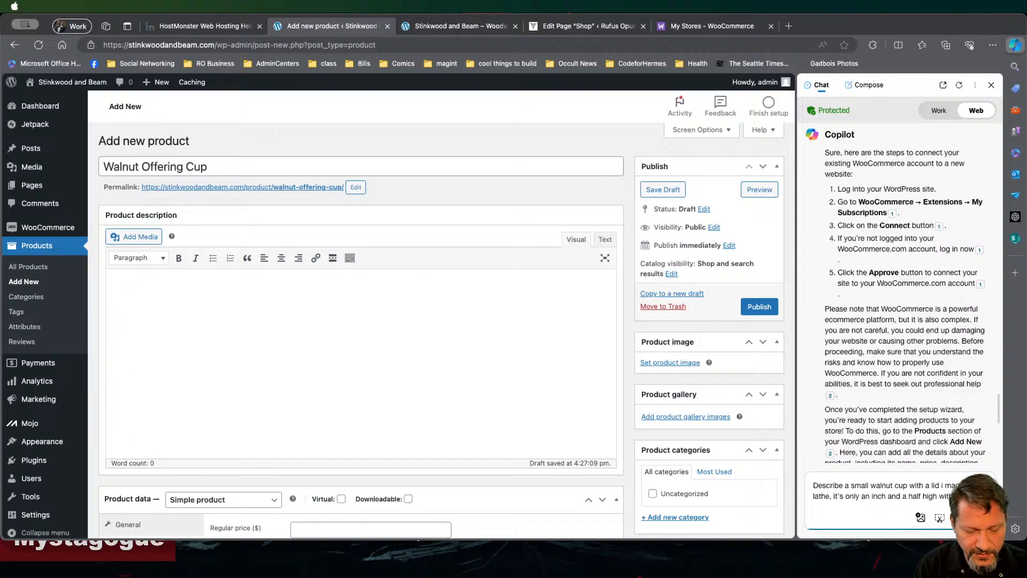
{"action": "type", "text": "h the lid on, a"}
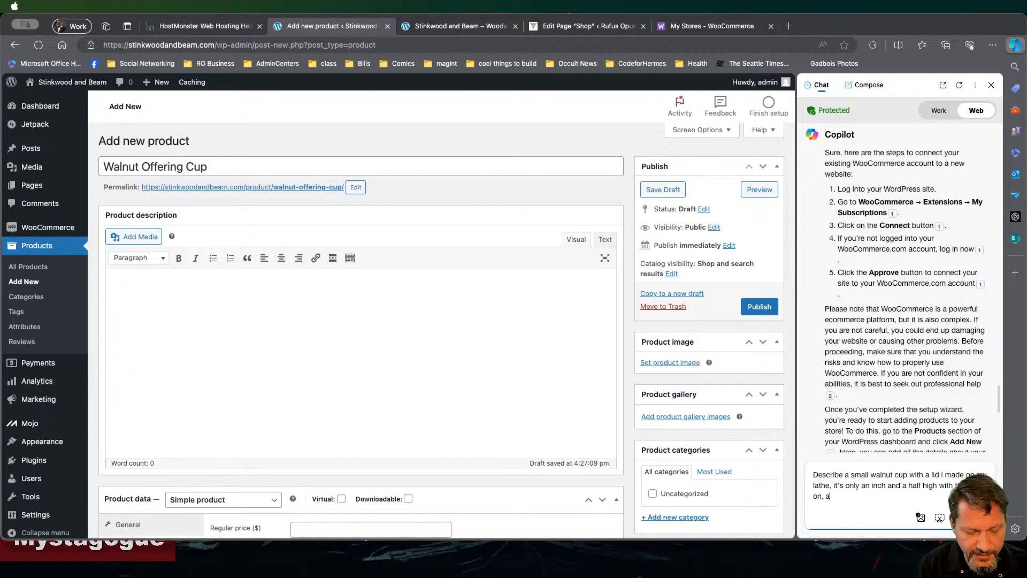
{"action": "type", "text": "nd an inch hi"}
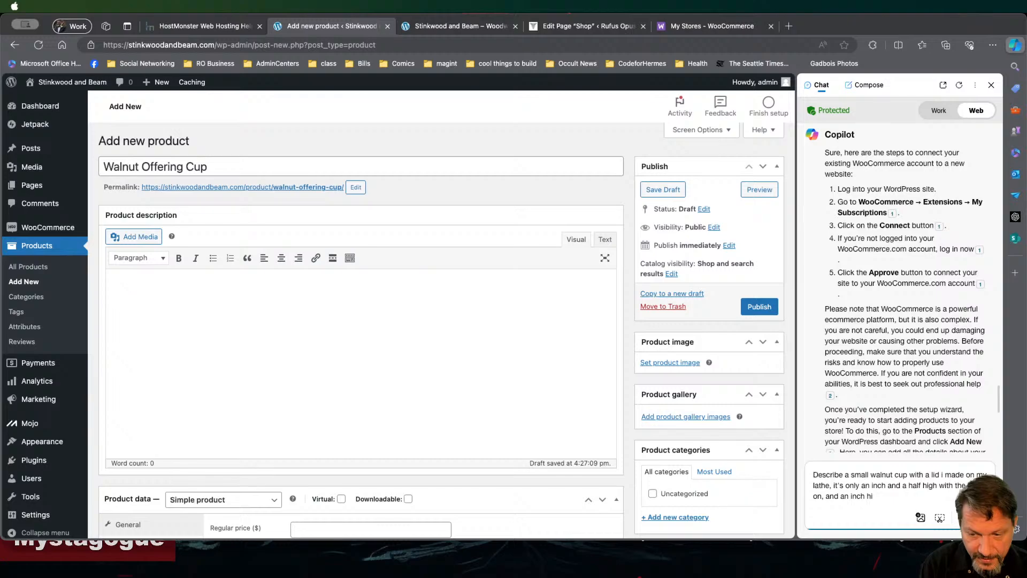
{"action": "type", "text": "gh without the lid."}
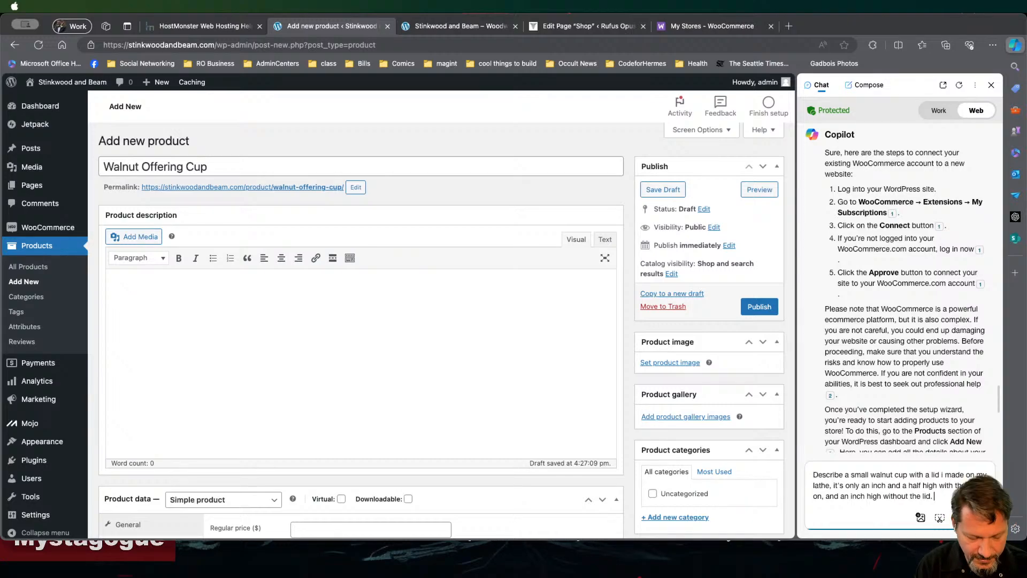
{"action": "key", "text": "Return"}
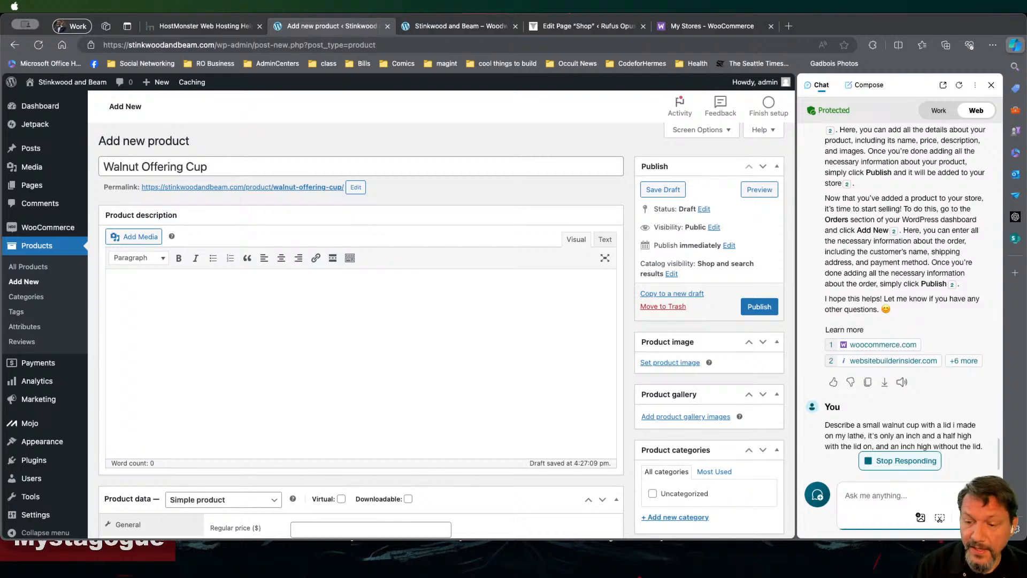
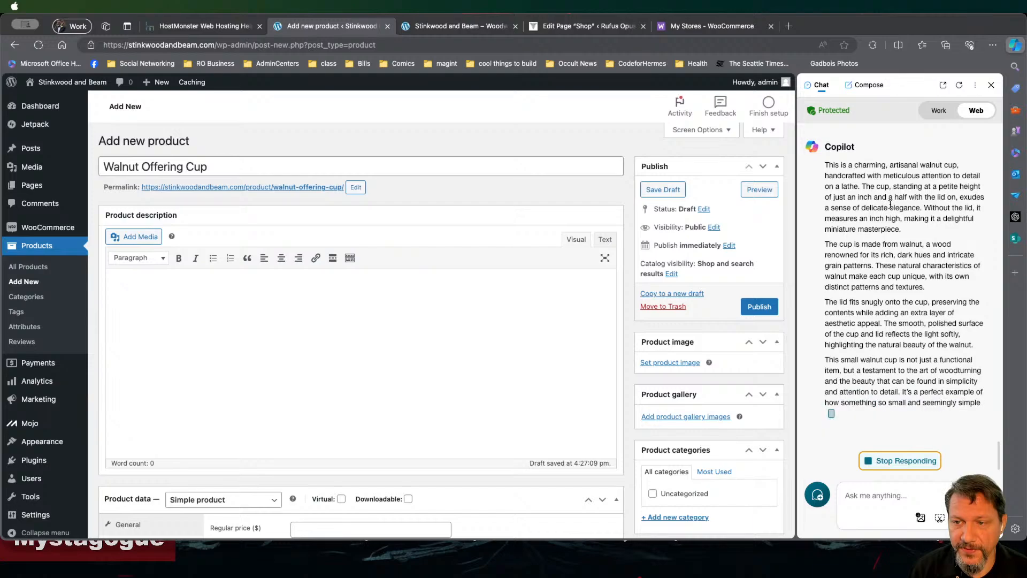
Try to copy the opening paragraph of Copilot's answer into the product description, and undo the paste
{"action": "scroll", "coordinate": [890, 204], "scroll_direction": "up", "scroll_amount": 3}
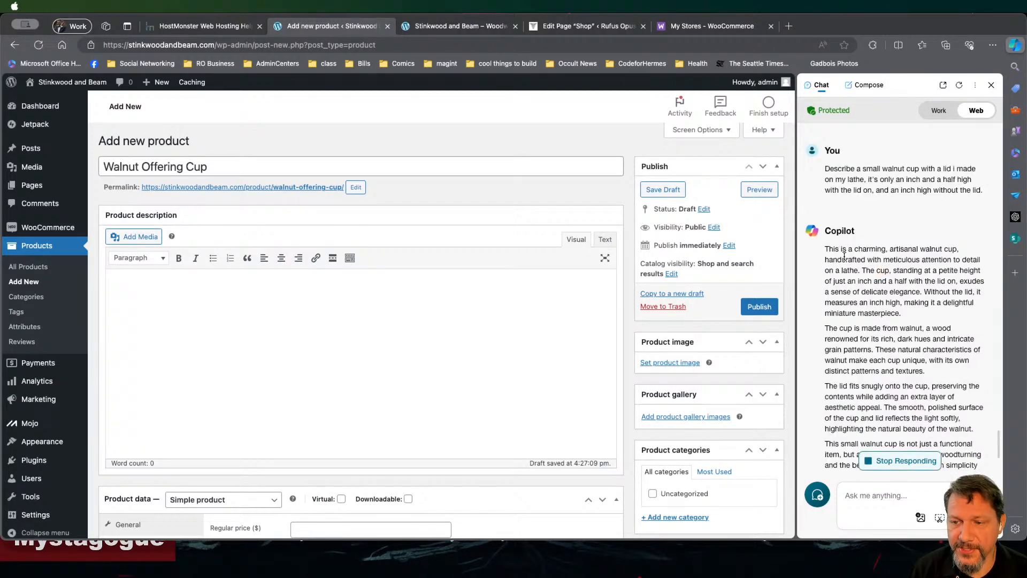
{"action": "left_click_drag", "start_coordinate": [825, 249], "coordinate": [906, 314]}
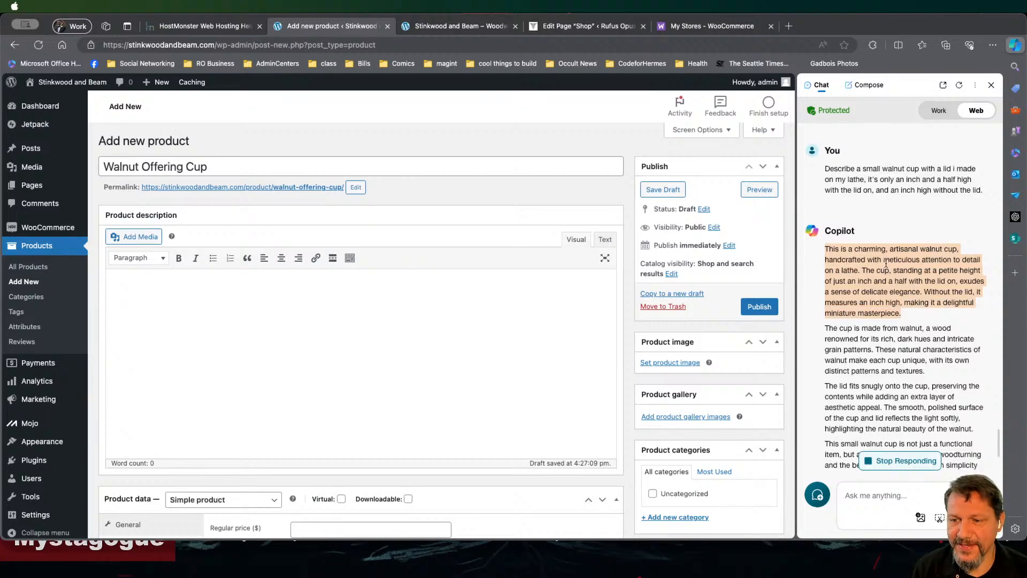
{"action": "right_click", "coordinate": [871, 258]}
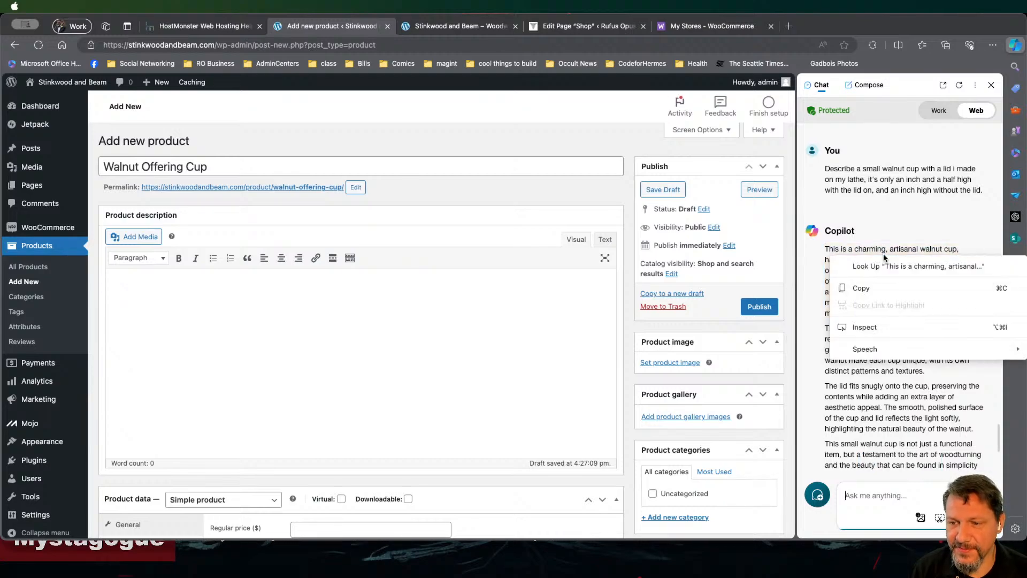
{"action": "left_click", "coordinate": [868, 288]}
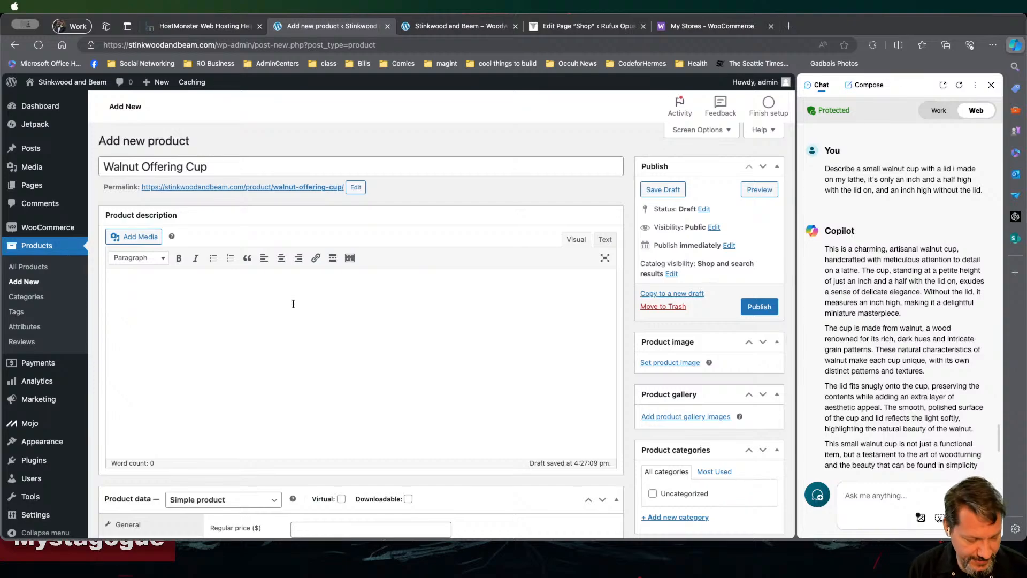
{"action": "left_click", "coordinate": [293, 304]}
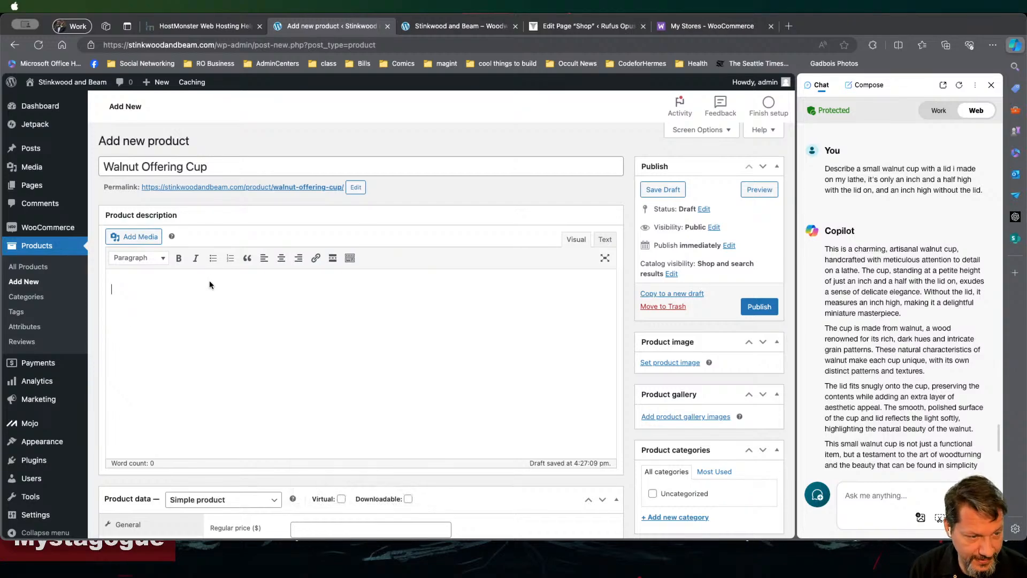
{"action": "key", "text": "super+v"}
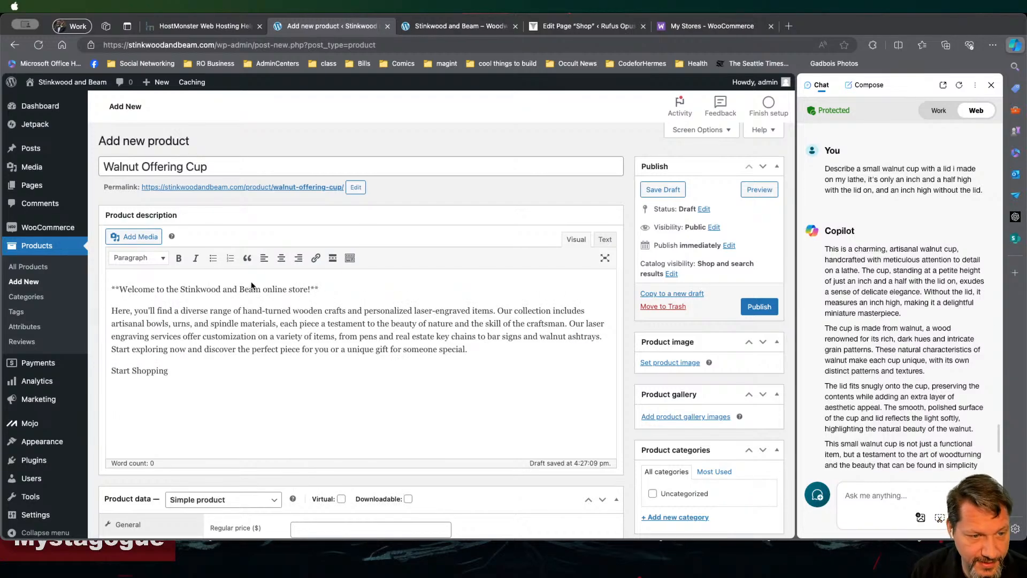
{"action": "key", "text": "super+z"}
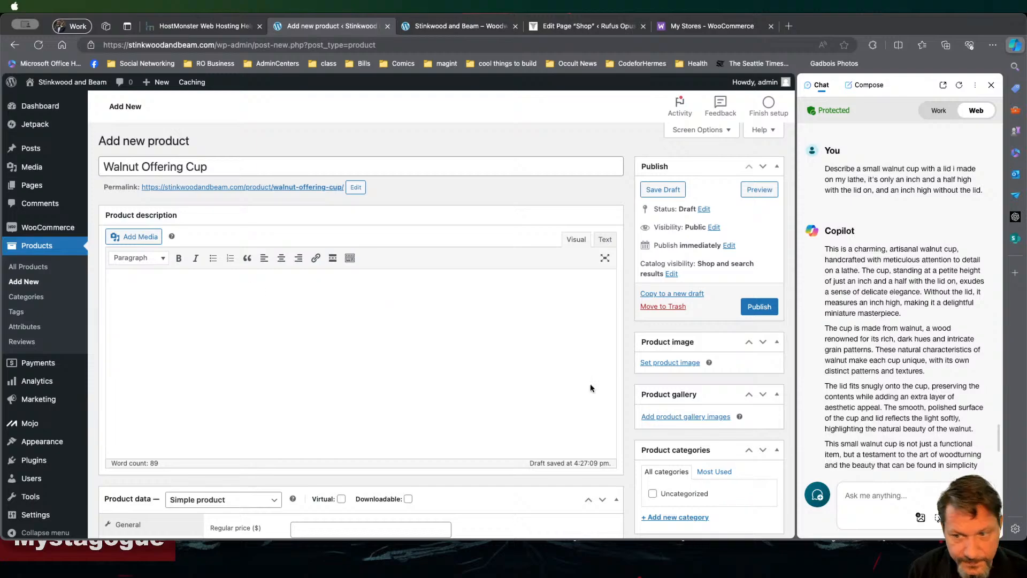
Copy Copilot's complete walnut cup answer into the product description
{"action": "scroll", "coordinate": [903, 334], "scroll_direction": "down", "scroll_amount": 3}
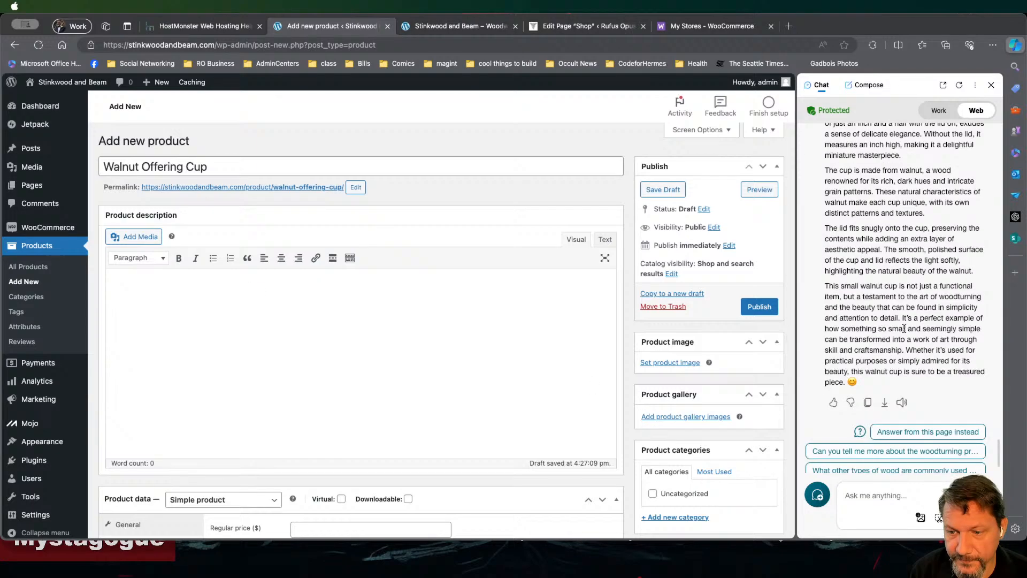
{"action": "left_click", "coordinate": [330, 281]}
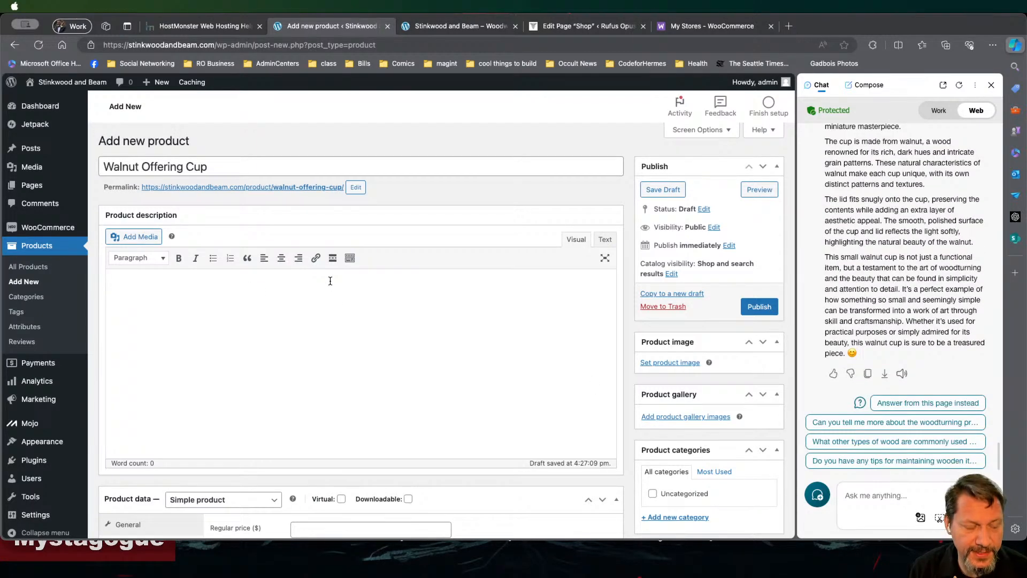
{"action": "key", "text": "super+v"}
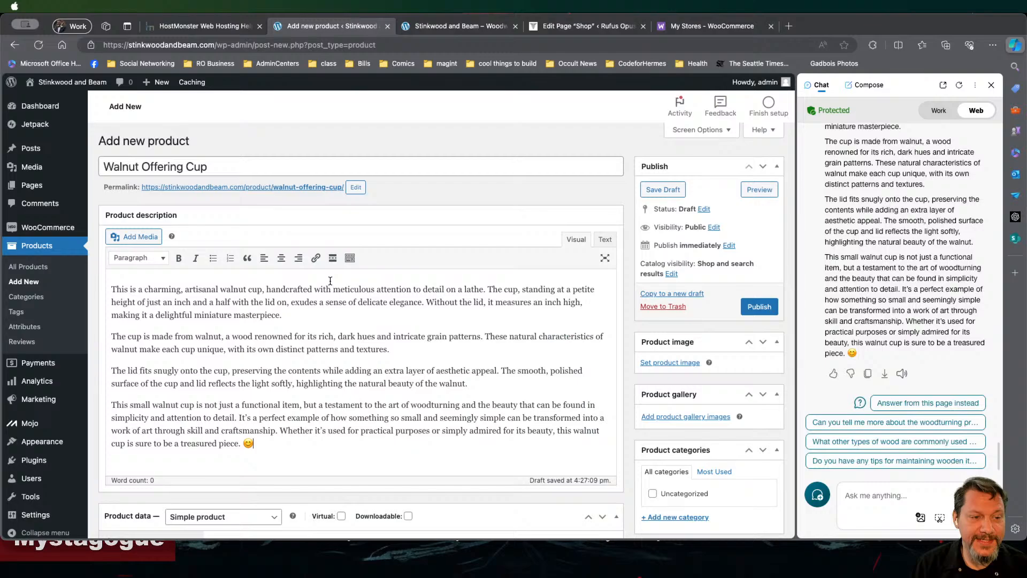
In the description's HTML source, delete the duplicated Copilot text inside the aria-label attribute and the smiley emoji ending the last paragraph
{"action": "left_click", "coordinate": [604, 238]}
{"action": "scroll", "coordinate": [603, 238], "scroll_direction": "up", "scroll_amount": 8}
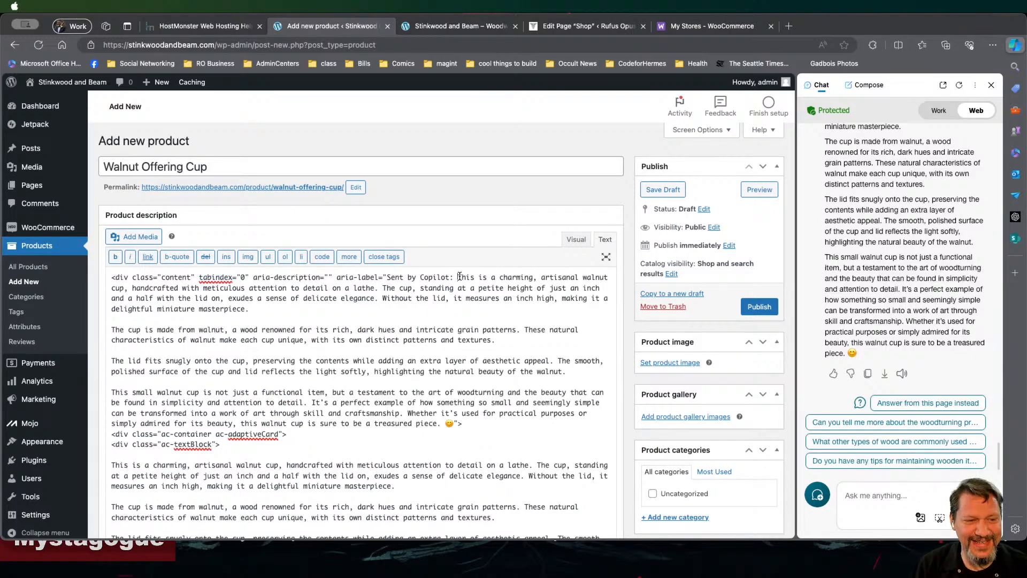
{"action": "left_click_drag", "start_coordinate": [459, 277], "coordinate": [242, 308]}
{"action": "left_click", "coordinate": [386, 278]}
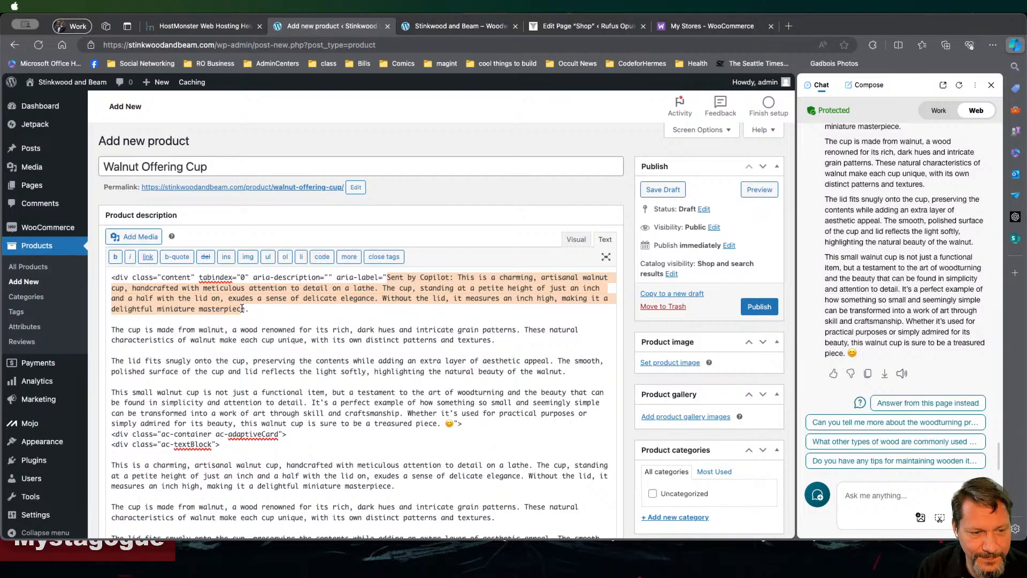
{"action": "left_click_drag", "start_coordinate": [243, 309], "coordinate": [452, 426]}
{"action": "key", "text": "BackSpace"}
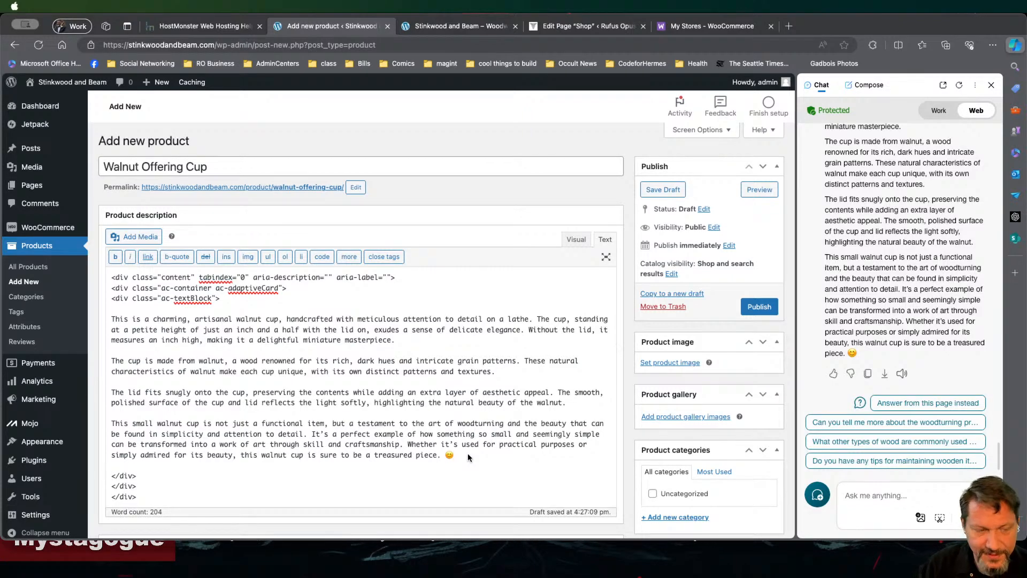
{"action": "key", "text": "BackSpace"}
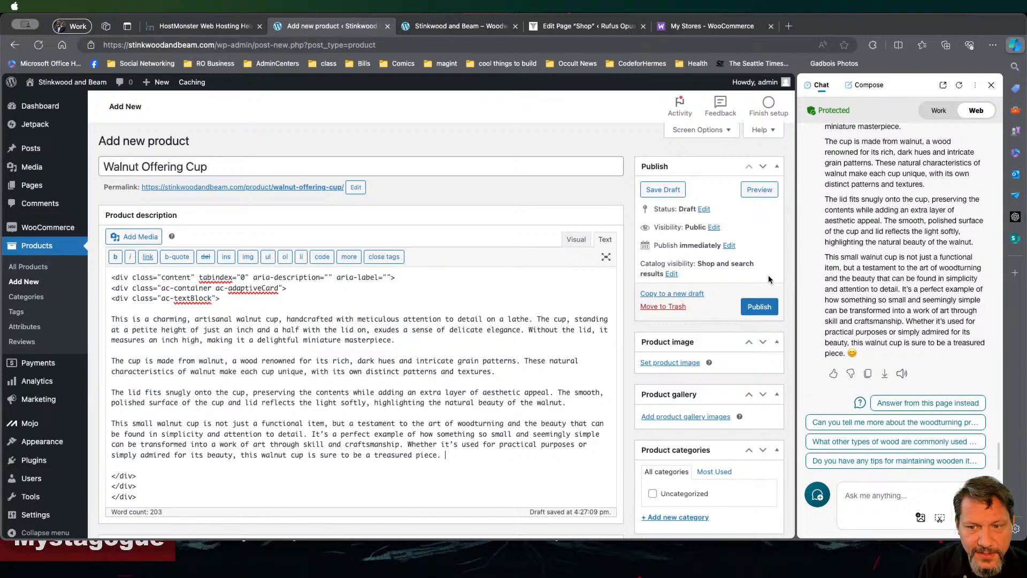
Publish the Walnut Offering Cup product and review its description in both the formatted and HTML views
{"action": "left_click", "coordinate": [759, 306]}
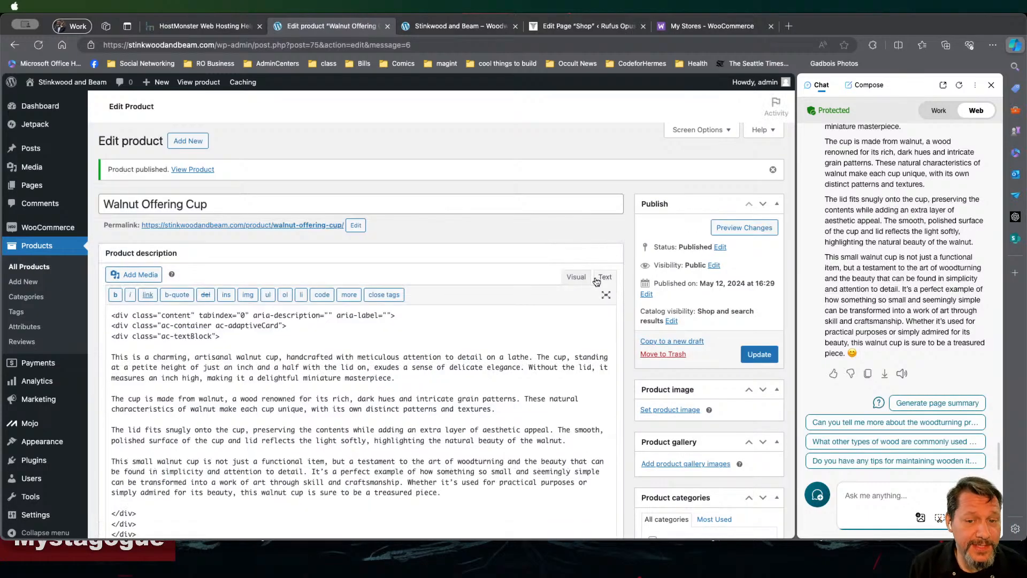
{"action": "left_click", "coordinate": [576, 277]}
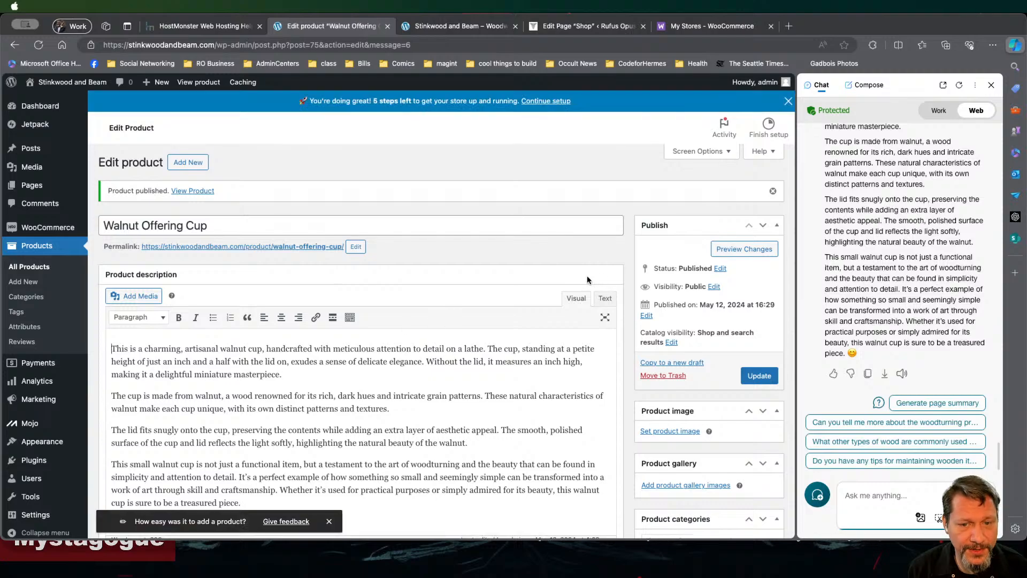
{"action": "left_click", "coordinate": [604, 298]}
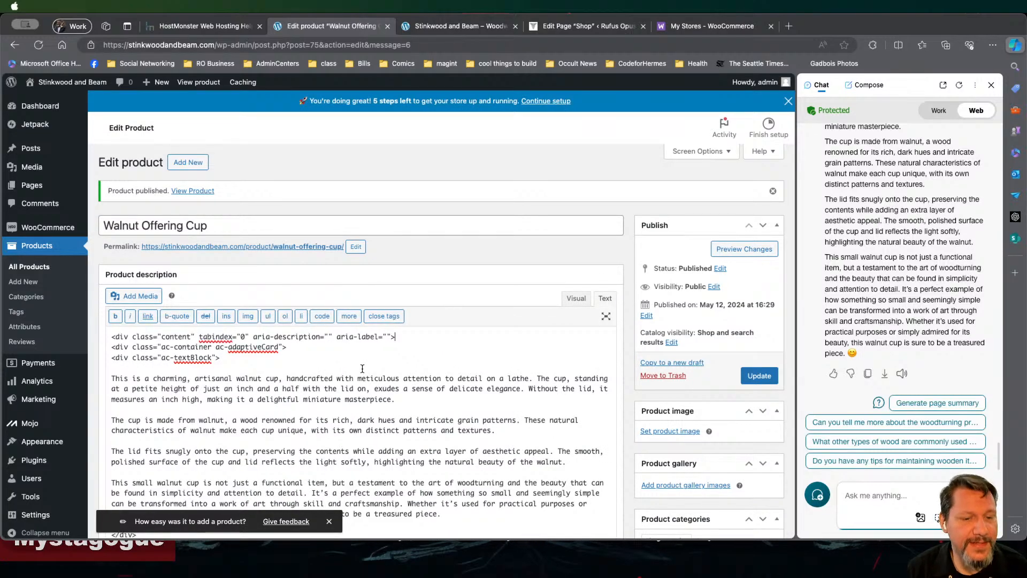
{"action": "scroll", "coordinate": [362, 368], "scroll_direction": "down", "scroll_amount": 3}
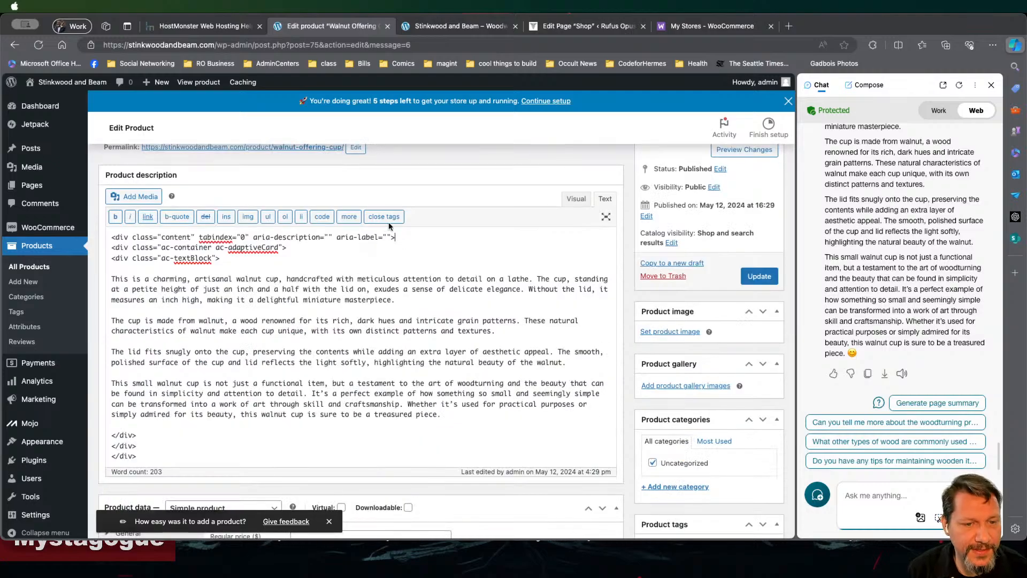
{"action": "scroll", "coordinate": [454, 257], "scroll_direction": "up", "scroll_amount": 2}
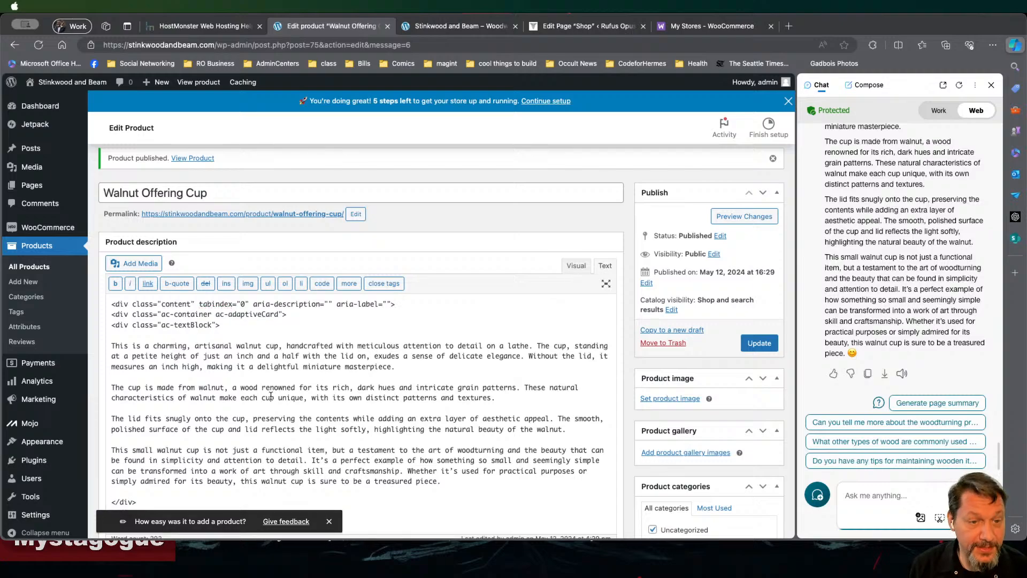
{"action": "scroll", "coordinate": [272, 395], "scroll_direction": "up", "scroll_amount": 1}
{"action": "scroll", "coordinate": [271, 397], "scroll_direction": "down", "scroll_amount": 1}
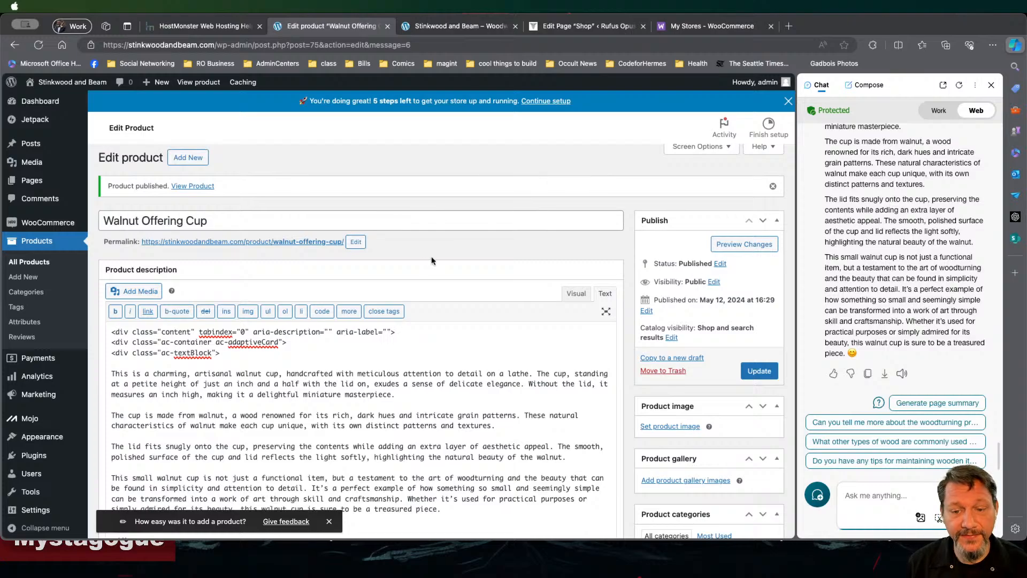
Set the cup's regular price to $25 in the general product data
{"action": "scroll", "coordinate": [492, 266], "scroll_direction": "down", "scroll_amount": 5}
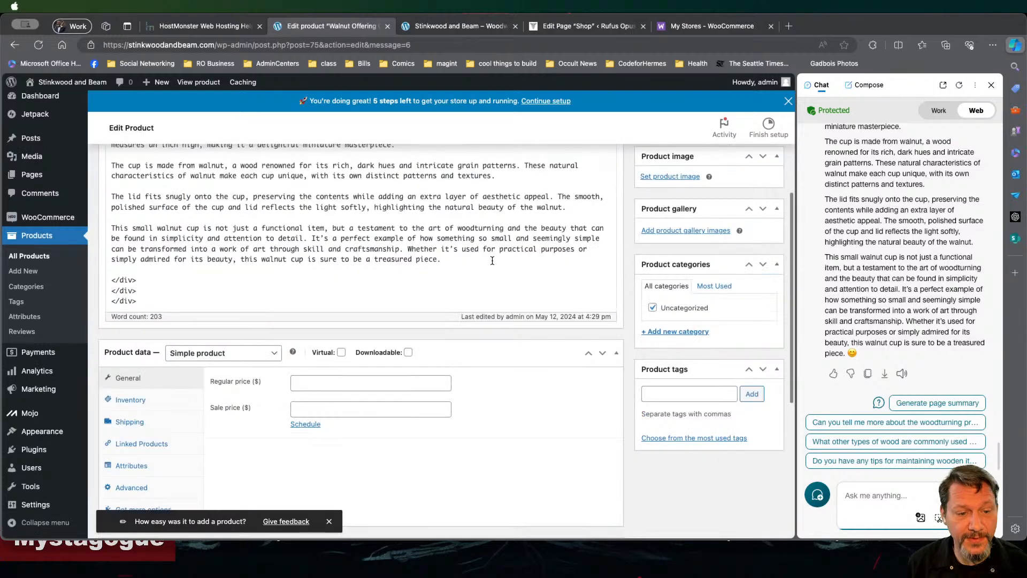
{"action": "scroll", "coordinate": [492, 260], "scroll_direction": "down", "scroll_amount": 1}
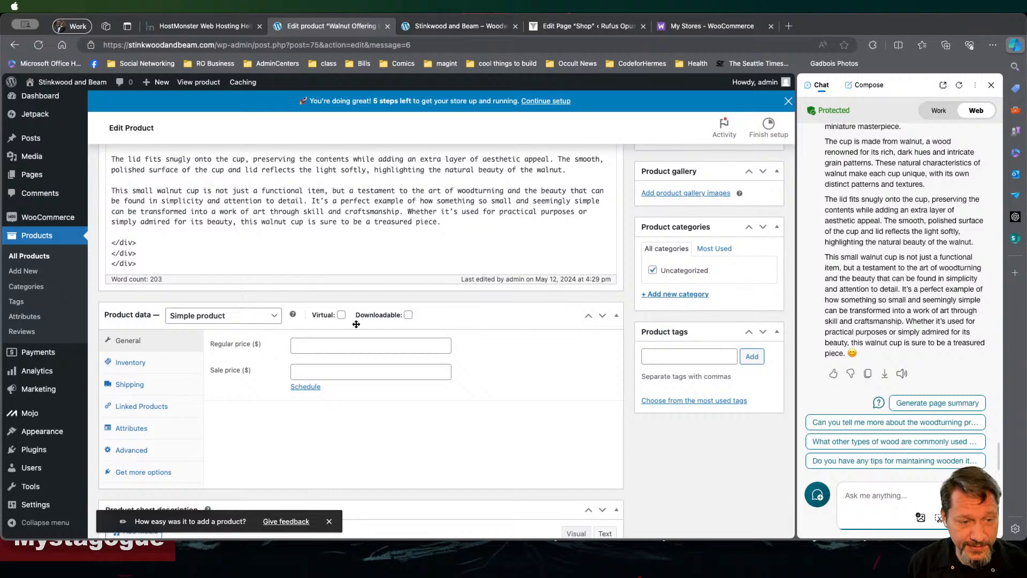
{"action": "left_click", "coordinate": [345, 346]}
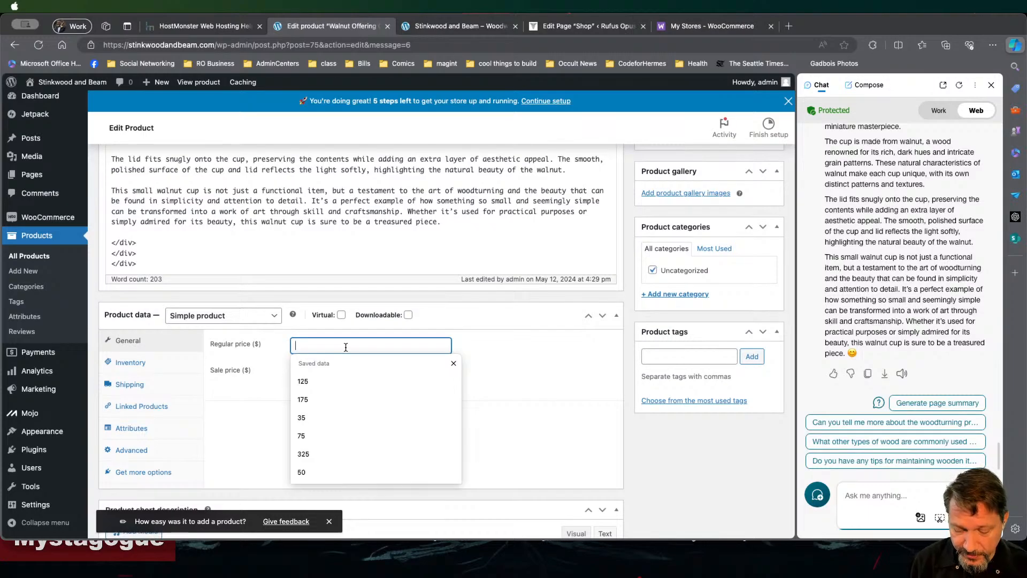
{"action": "type", "text": "25"}
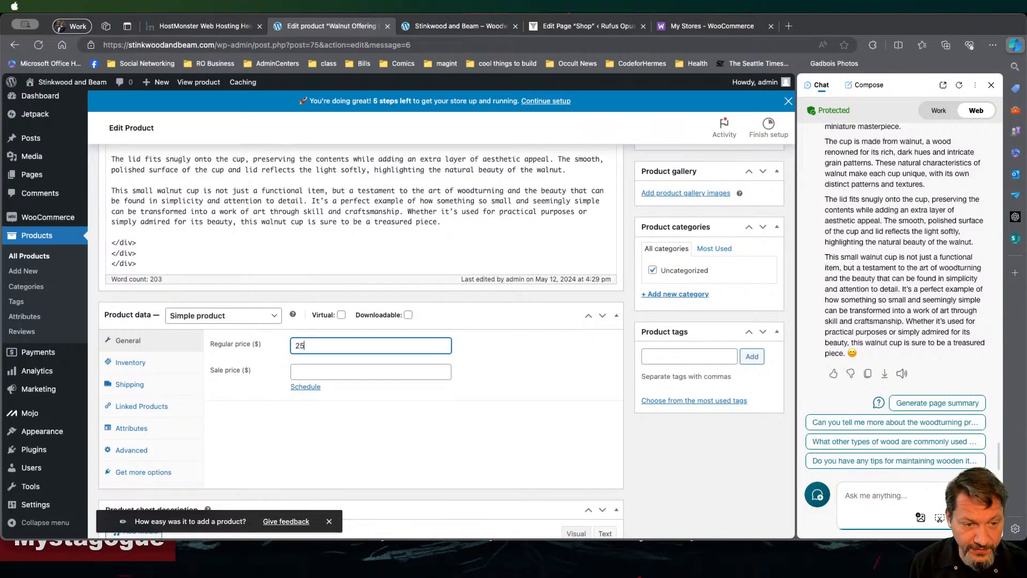
{"action": "key", "text": "Tab"}
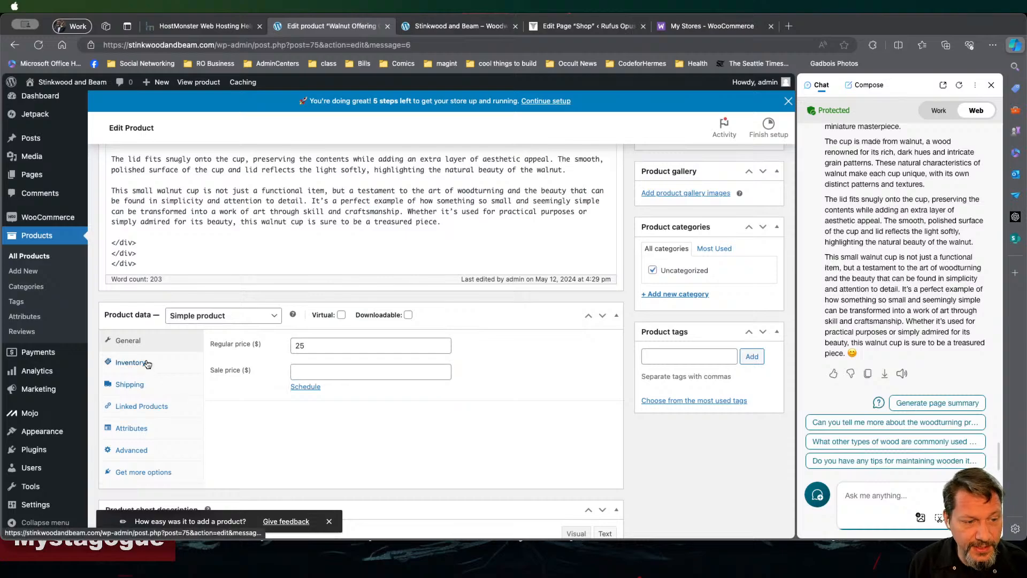
Turn on stock quantity tracking in the cup's inventory data and review the remaining stock options
{"action": "left_click", "coordinate": [148, 363]}
{"action": "left_click", "coordinate": [321, 346]}
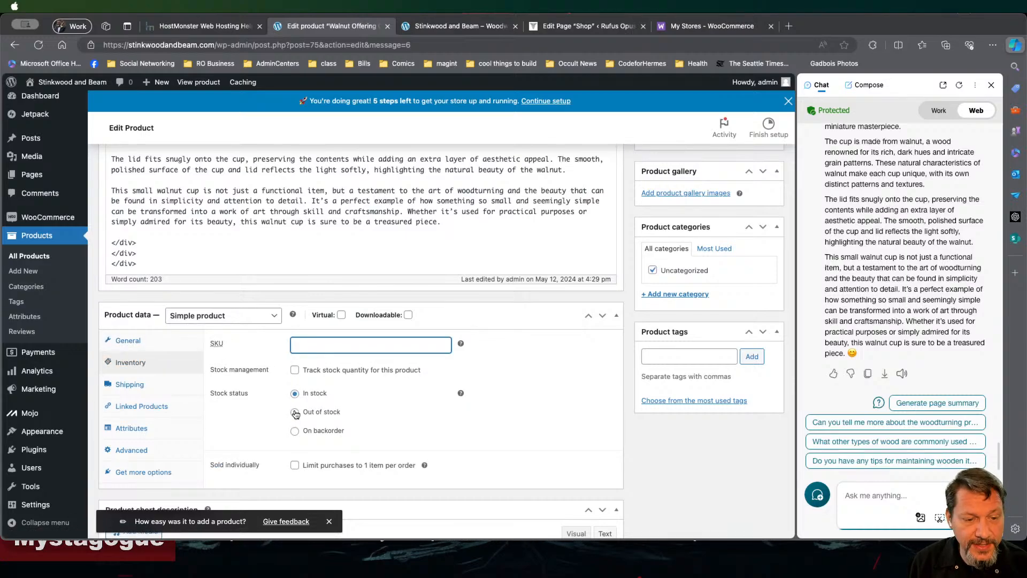
{"action": "left_click", "coordinate": [294, 369]}
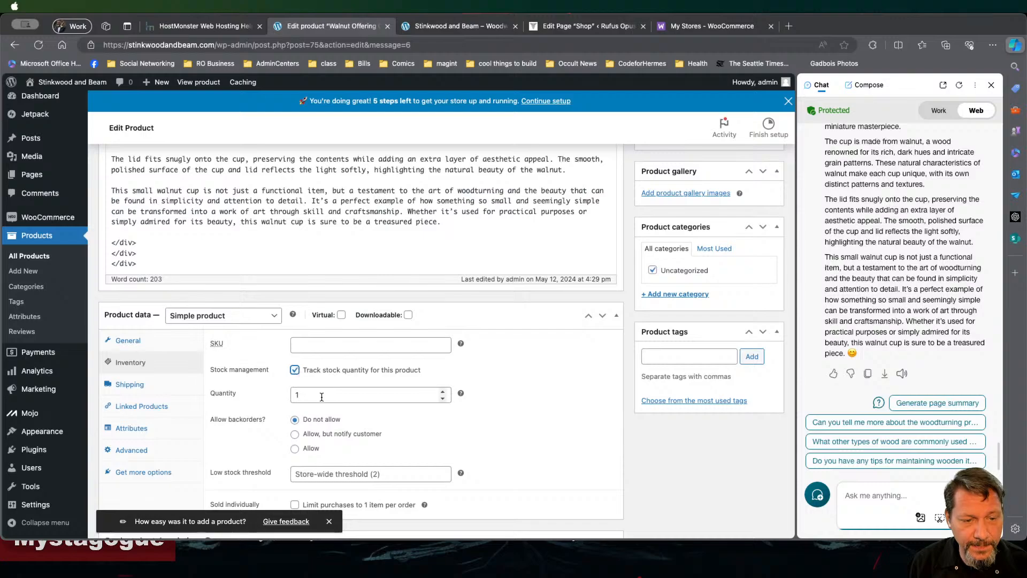
{"action": "scroll", "coordinate": [583, 412], "scroll_direction": "down", "scroll_amount": 3}
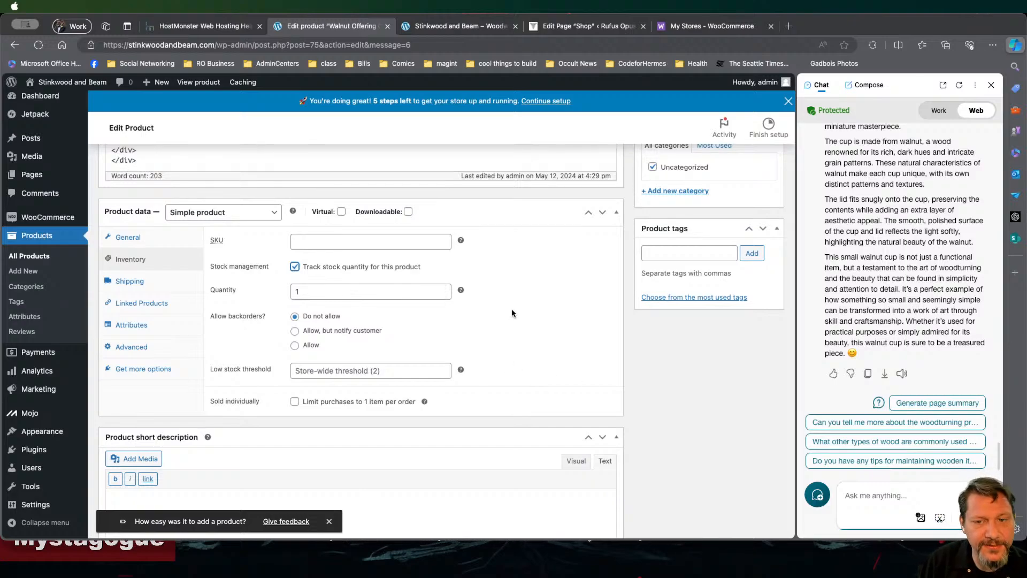
Set the media library photo IMG_4071, showing the walnut cup with its lid on, as the product image
{"action": "scroll", "coordinate": [511, 310], "scroll_direction": "up", "scroll_amount": 1}
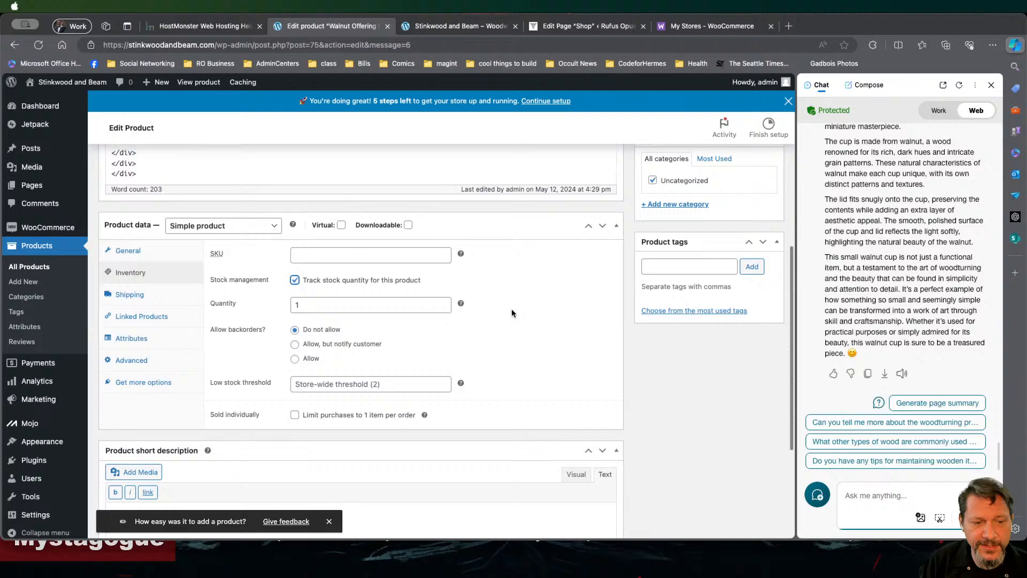
{"action": "scroll", "coordinate": [511, 309], "scroll_direction": "up", "scroll_amount": 2}
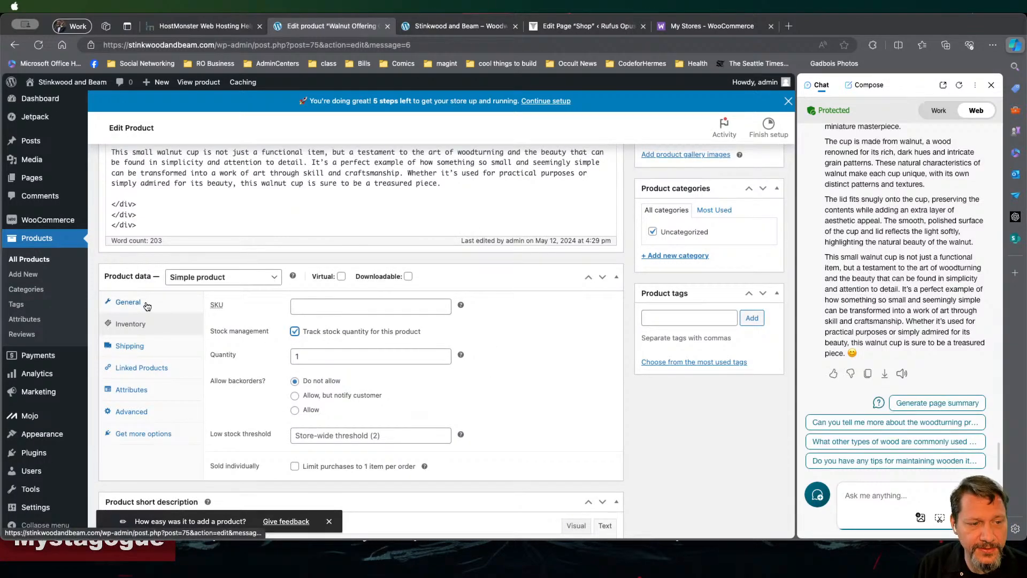
{"action": "scroll", "coordinate": [147, 306], "scroll_direction": "up", "scroll_amount": 10}
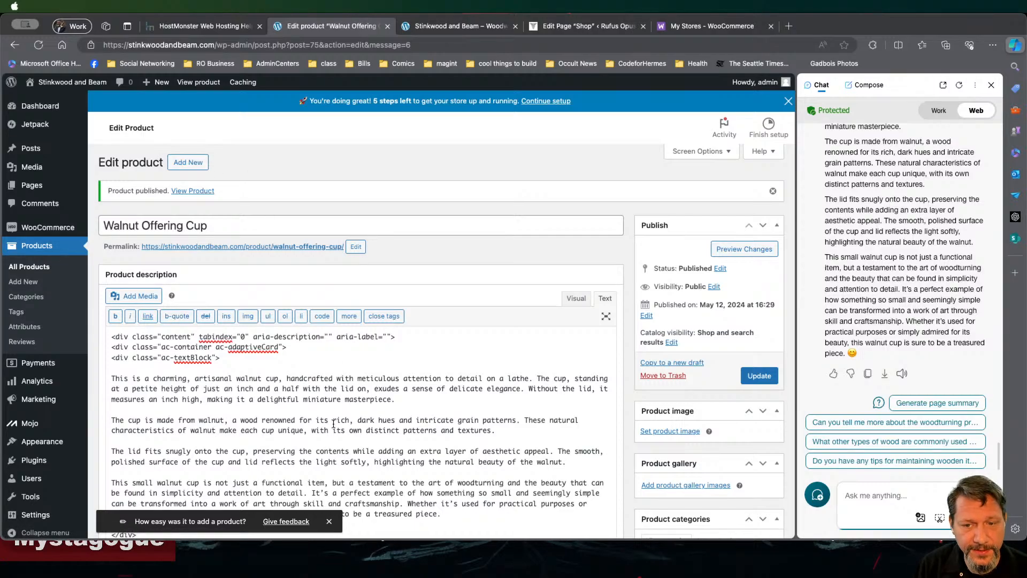
{"action": "scroll", "coordinate": [345, 421], "scroll_direction": "down", "scroll_amount": 4}
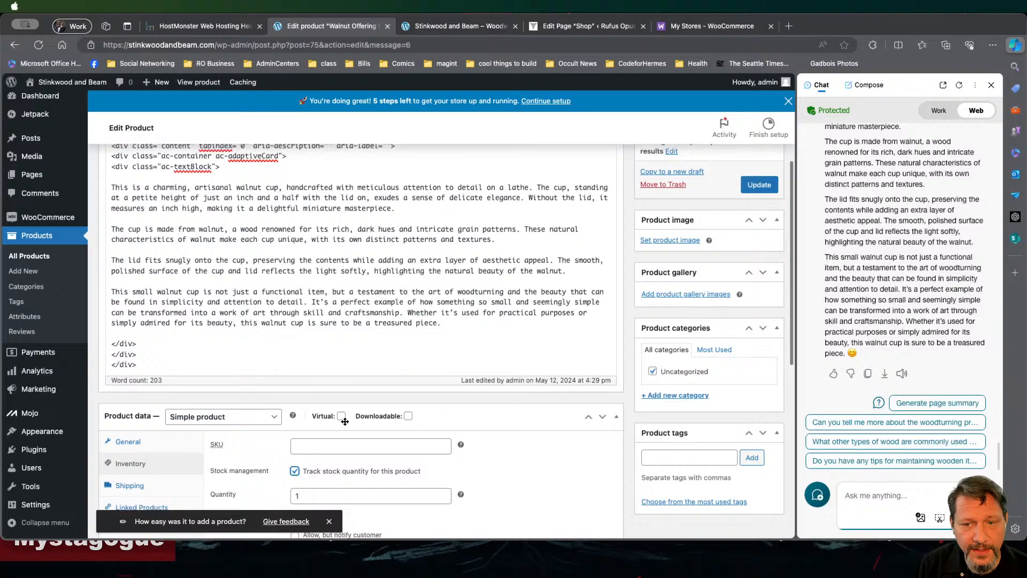
{"action": "left_click", "coordinate": [679, 240]}
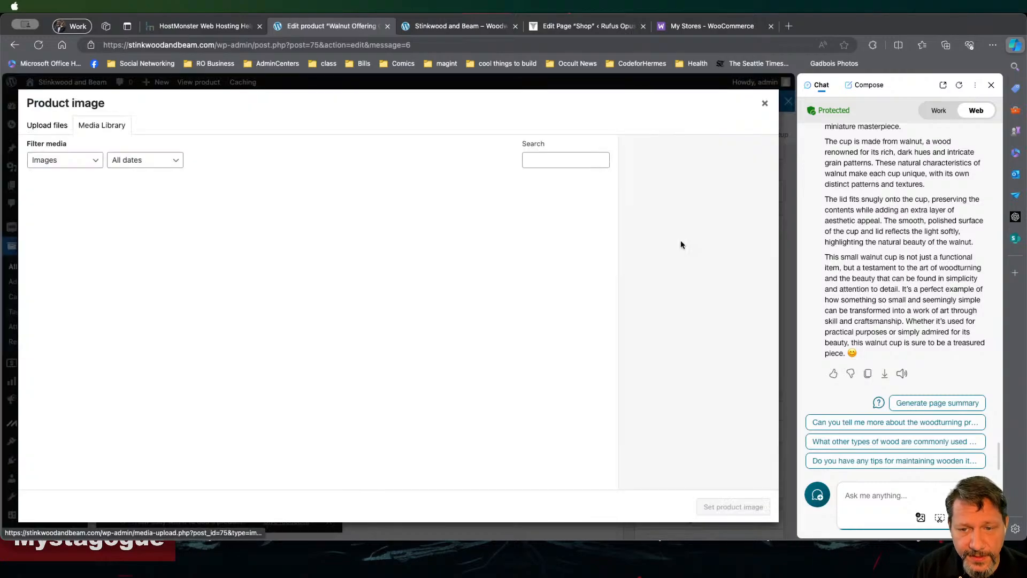
{"action": "left_click", "coordinate": [160, 212]}
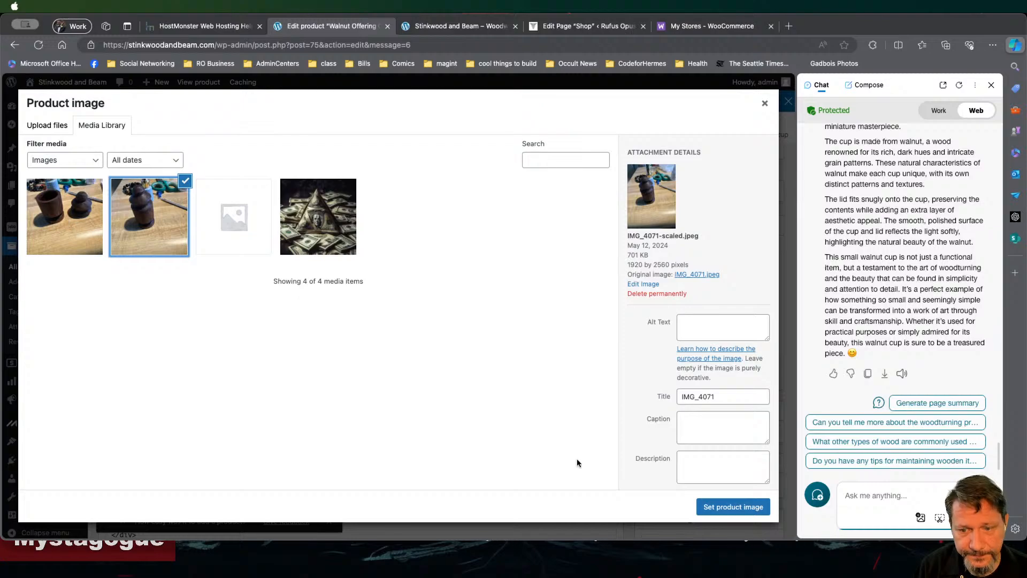
{"action": "left_click", "coordinate": [728, 507]}
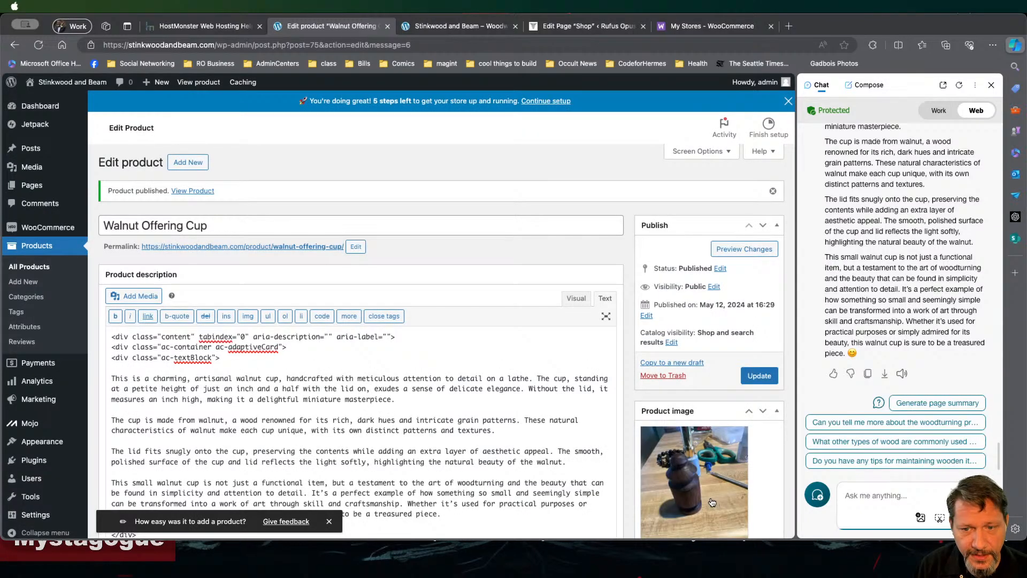
Add the media library photo IMG_4072, showing the walnut cup with its lid off, to the product gallery
{"action": "scroll", "coordinate": [712, 501], "scroll_direction": "down", "scroll_amount": 5}
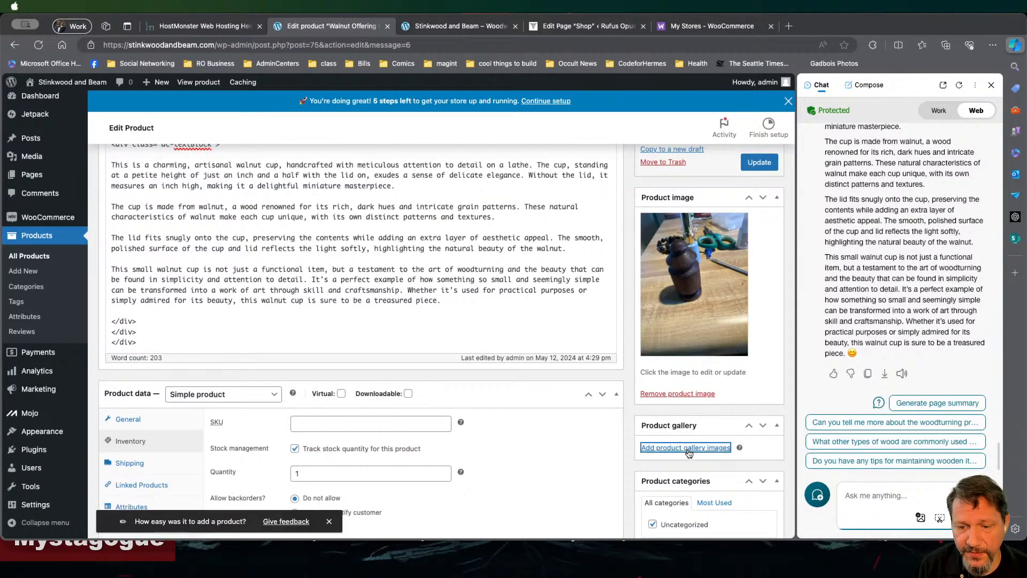
{"action": "left_click", "coordinate": [688, 449]}
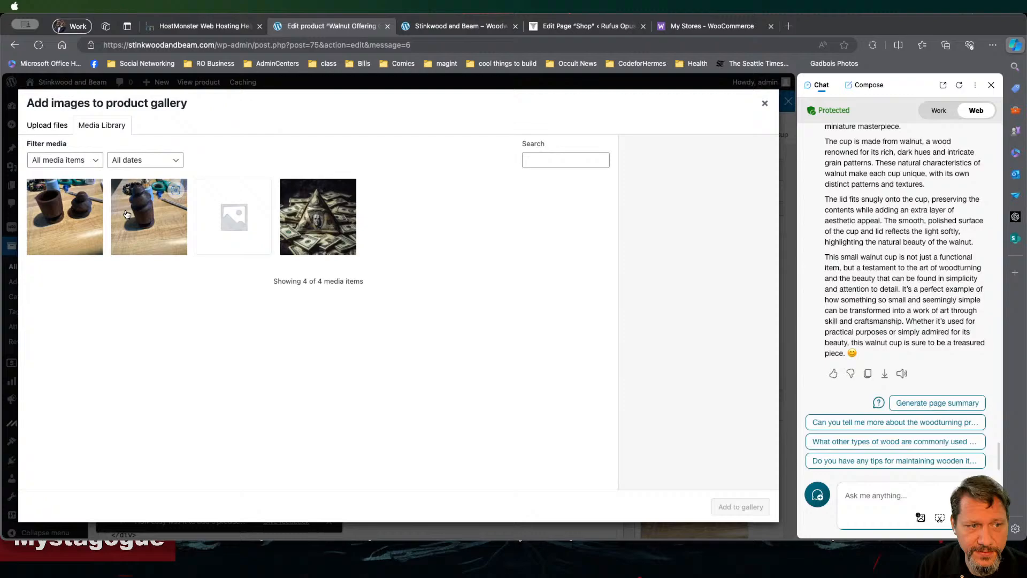
{"action": "left_click", "coordinate": [64, 217]}
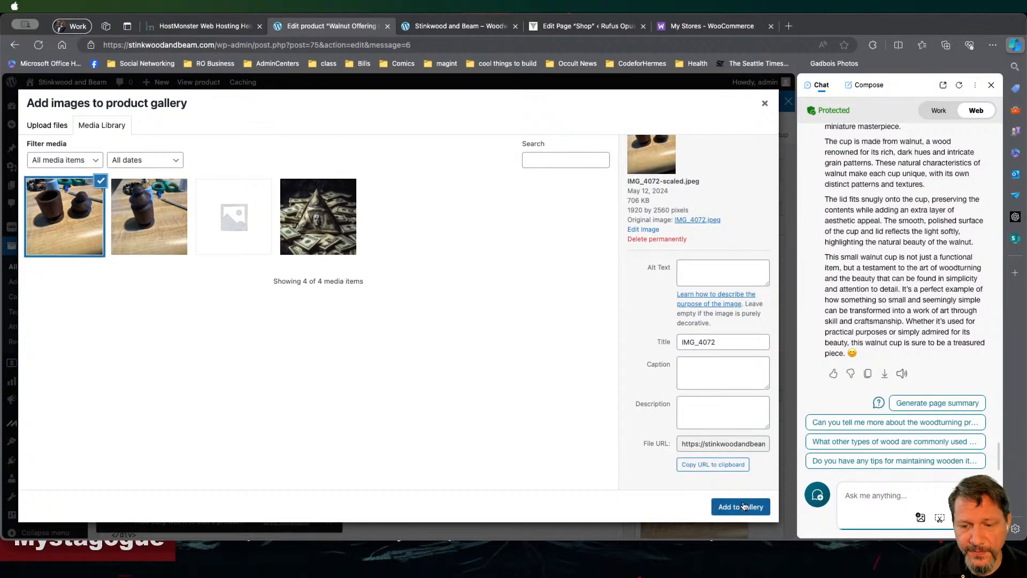
{"action": "left_click", "coordinate": [741, 506]}
Review the cup's inventory data and the available product types, keeping Simple product selected
{"action": "scroll", "coordinate": [528, 373], "scroll_direction": "down", "scroll_amount": 3}
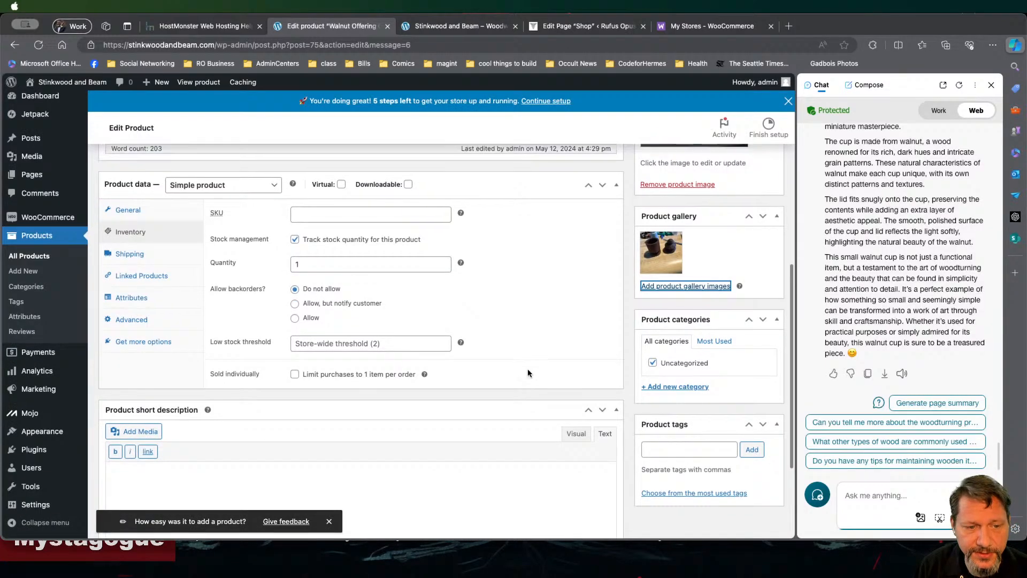
{"action": "scroll", "coordinate": [527, 373], "scroll_direction": "down", "scroll_amount": 2}
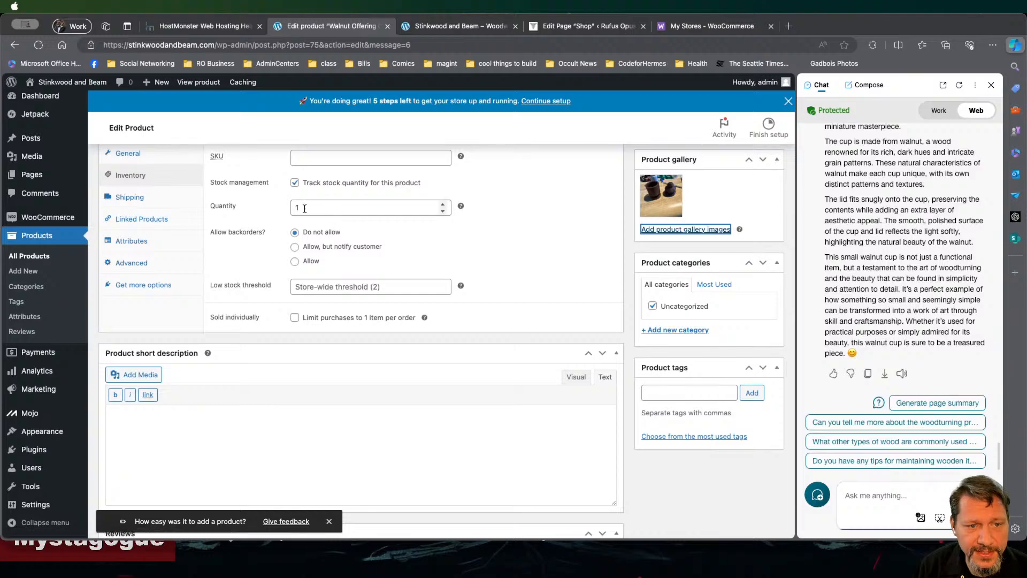
{"action": "scroll", "coordinate": [302, 209], "scroll_direction": "up", "scroll_amount": 2}
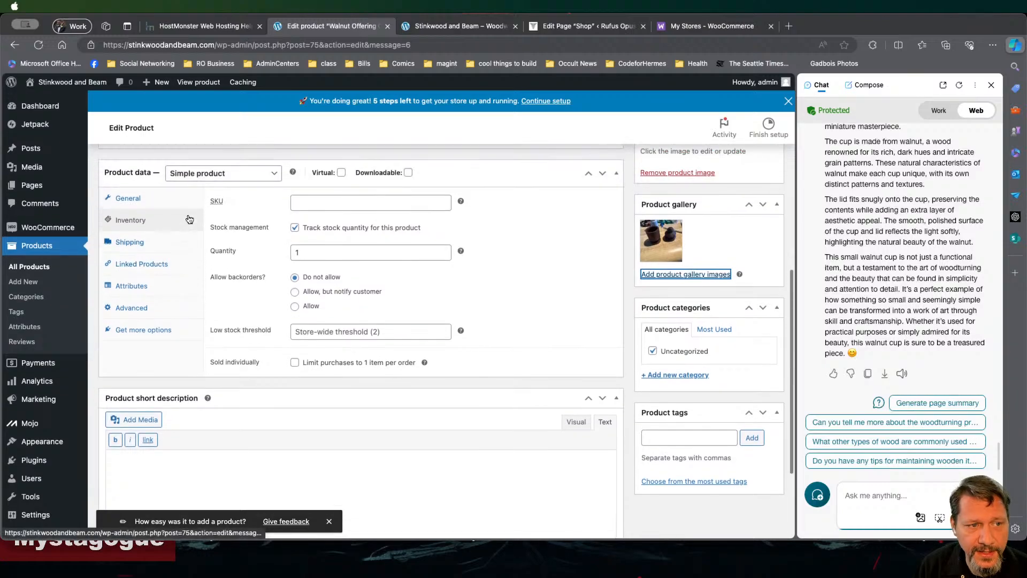
{"action": "left_click", "coordinate": [156, 203]}
{"action": "left_click", "coordinate": [137, 229]}
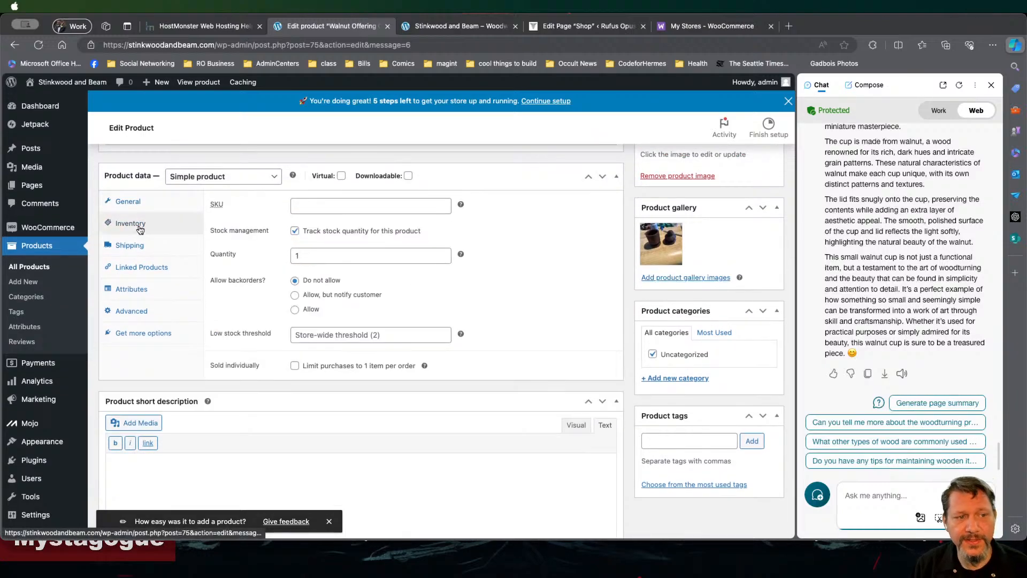
{"action": "left_click", "coordinate": [230, 179]}
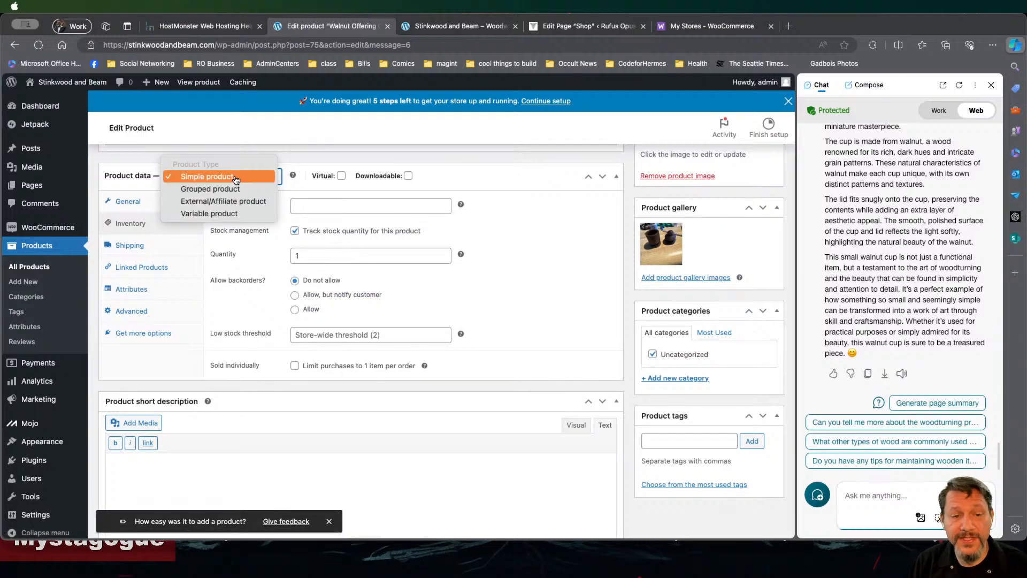
{"action": "left_click", "coordinate": [235, 179]}
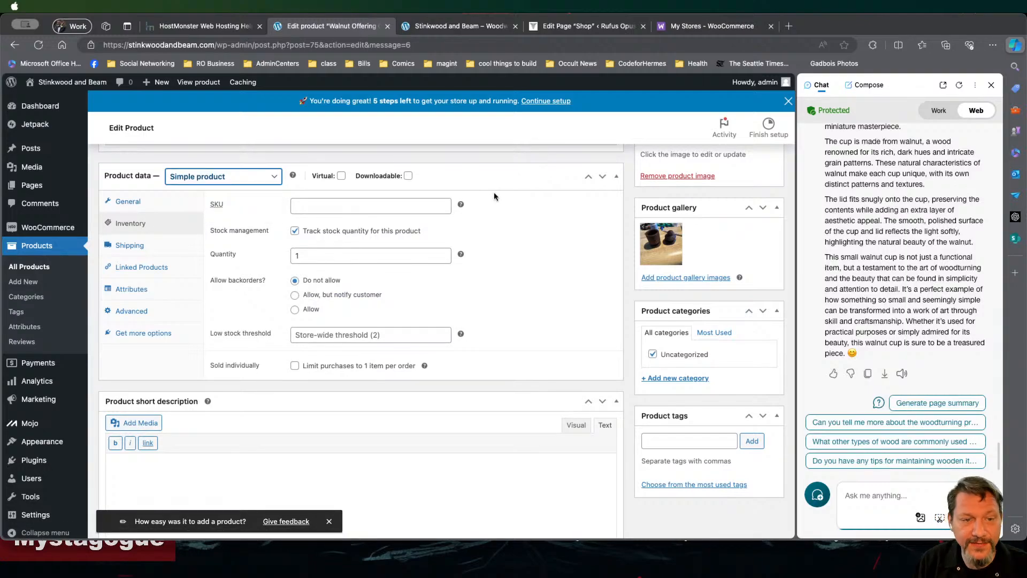
Turn on the cup's Virtual and Downloadable options to examine how the product data changes, and turn both off again
{"action": "left_click", "coordinate": [341, 176]}
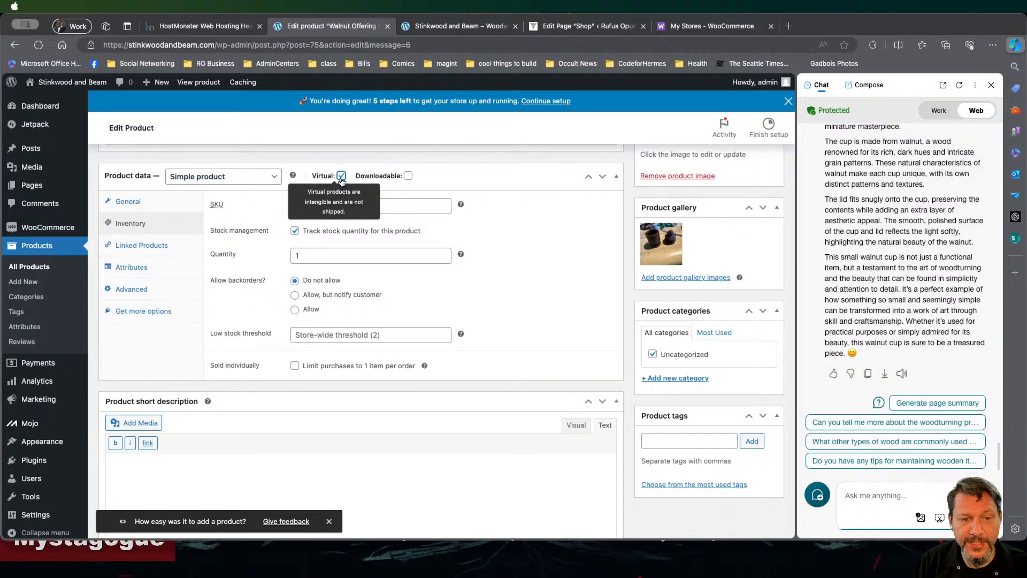
{"action": "left_click", "coordinate": [408, 176]}
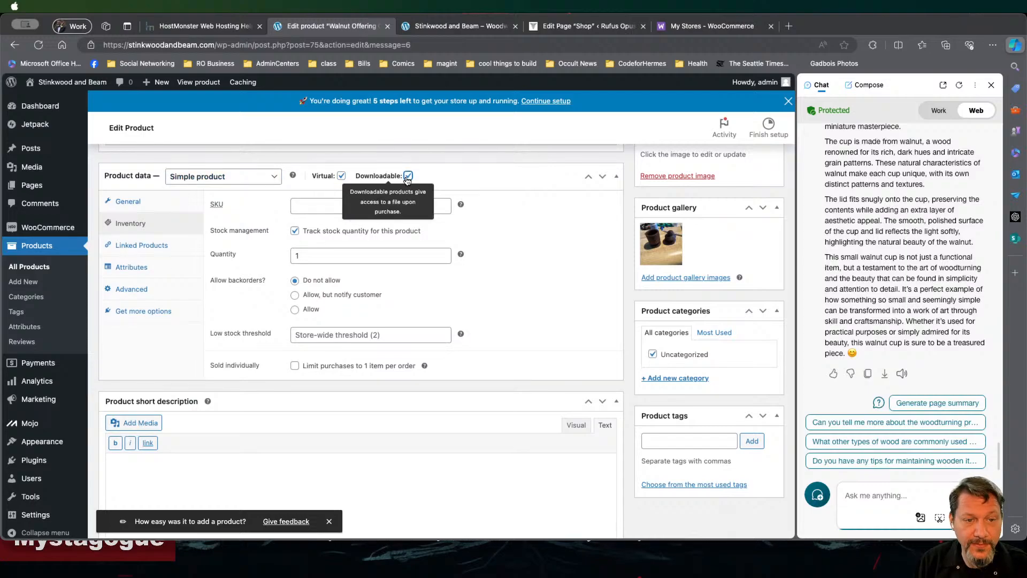
{"action": "left_click", "coordinate": [152, 245]}
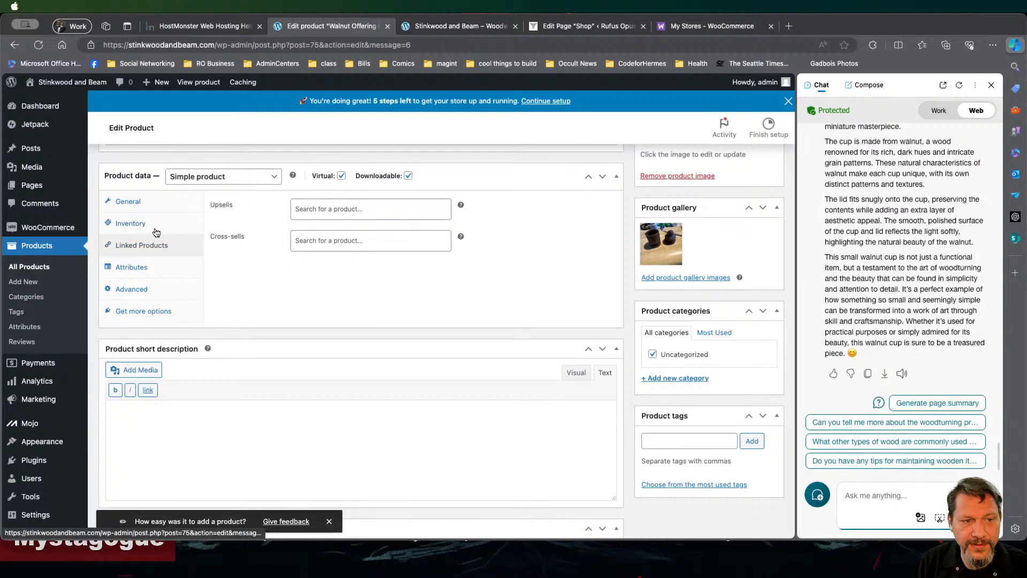
{"action": "left_click", "coordinate": [149, 202]}
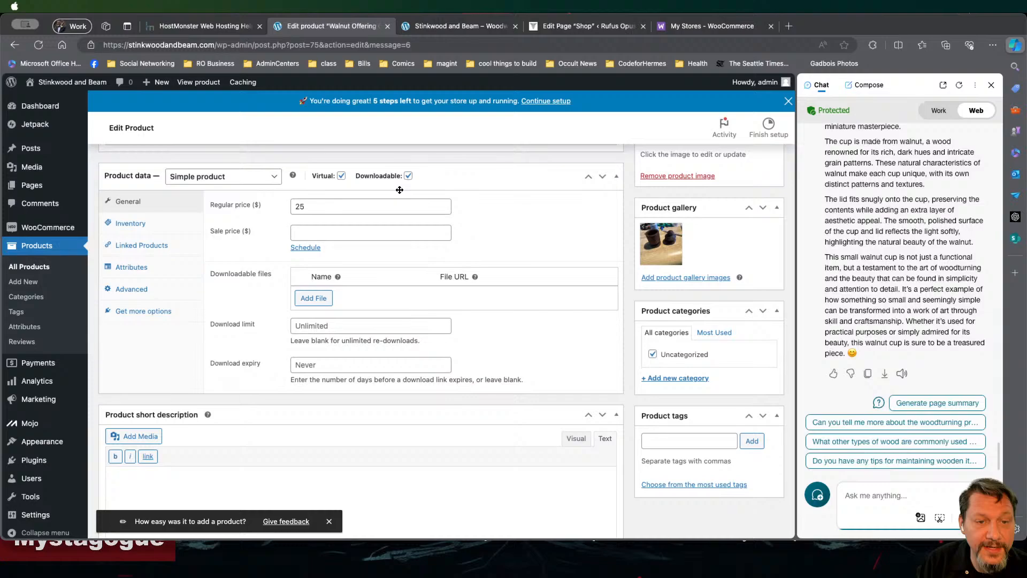
{"action": "left_click", "coordinate": [408, 176]}
{"action": "left_click", "coordinate": [341, 176]}
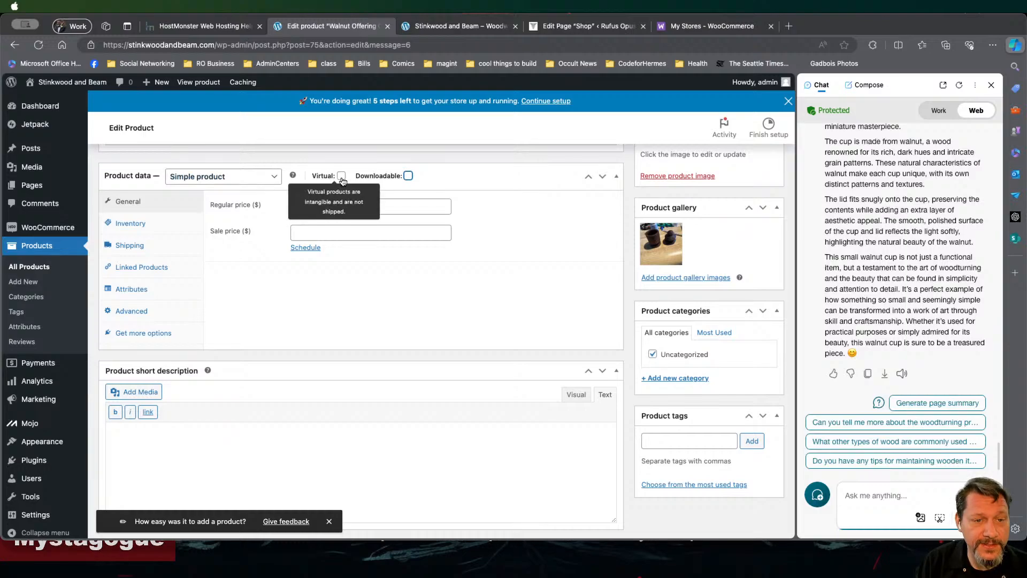
Set the cup's weight to .0002 kg in the shipping data
{"action": "left_click", "coordinate": [159, 224]}
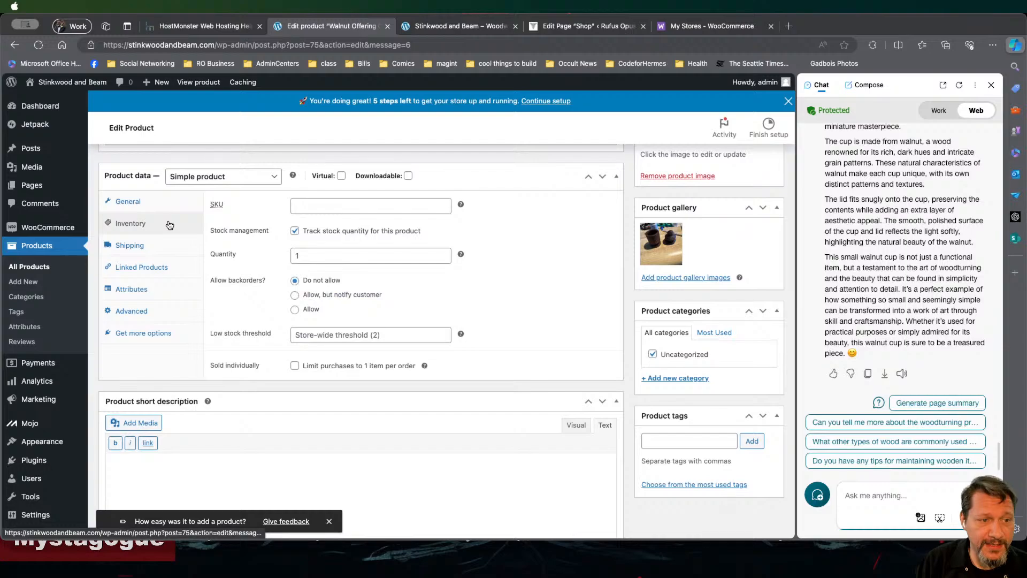
{"action": "left_click", "coordinate": [161, 245]}
{"action": "left_click", "coordinate": [336, 207]}
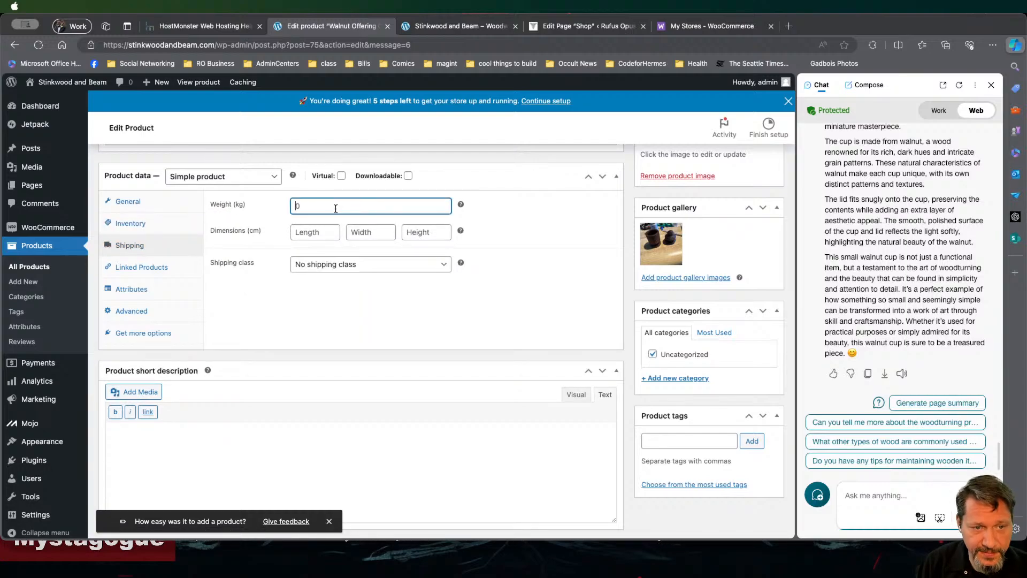
{"action": "type", "text": "2"}
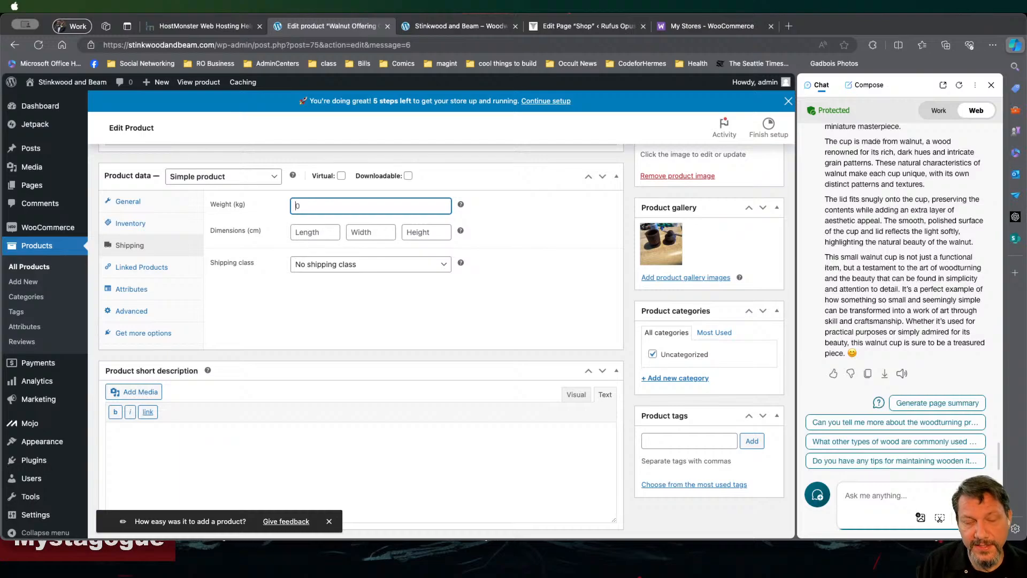
{"action": "type", "text": "."}
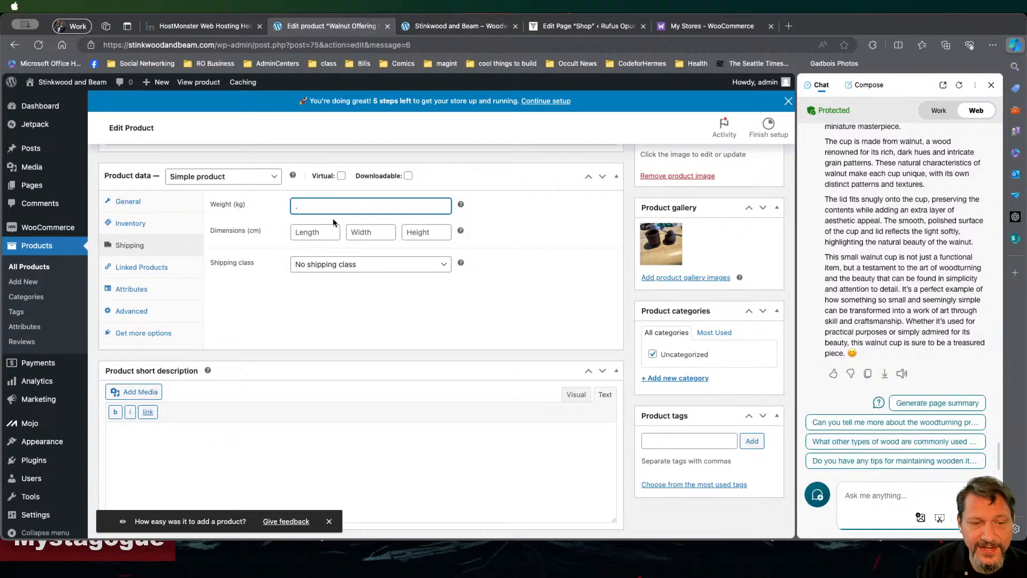
{"action": "type", "text": "000"}
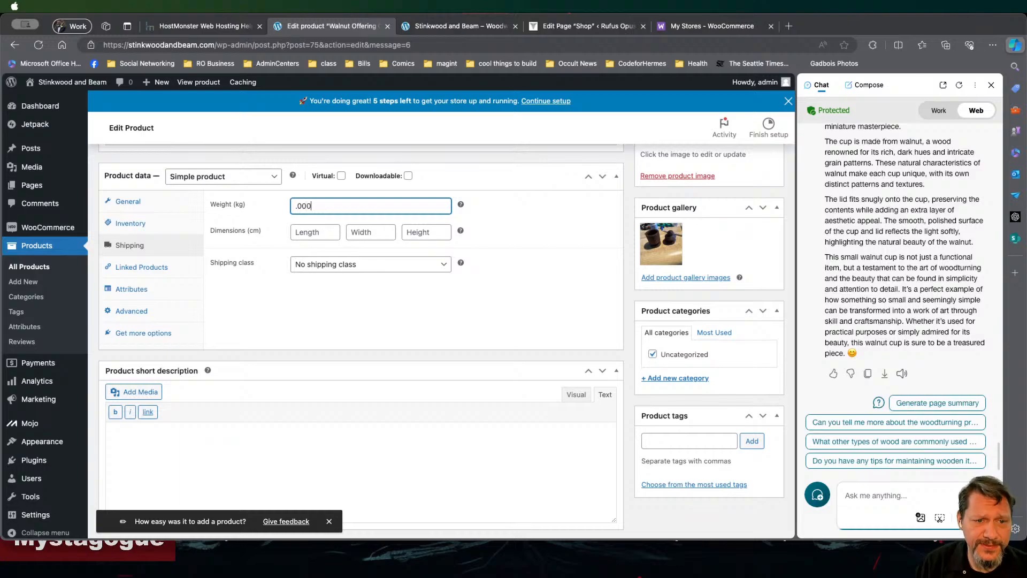
{"action": "type", "text": "4"}
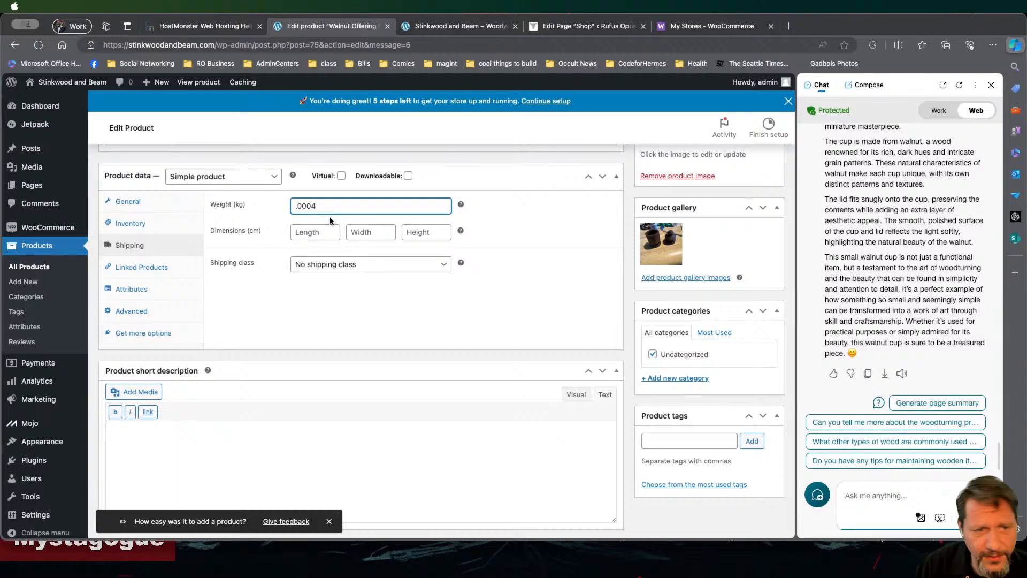
{"action": "key", "text": "BackSpace"}
{"action": "type", "text": "2"}
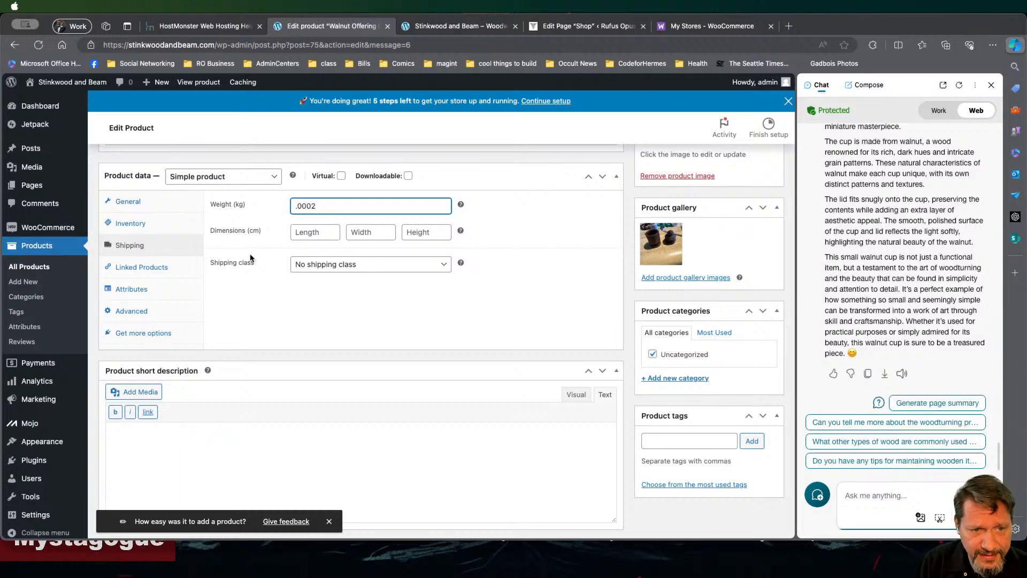
Enter shipping dimensions of 2 cm length, 1 cm width and 1.5 cm height for the cup
{"action": "left_click", "coordinate": [328, 237]}
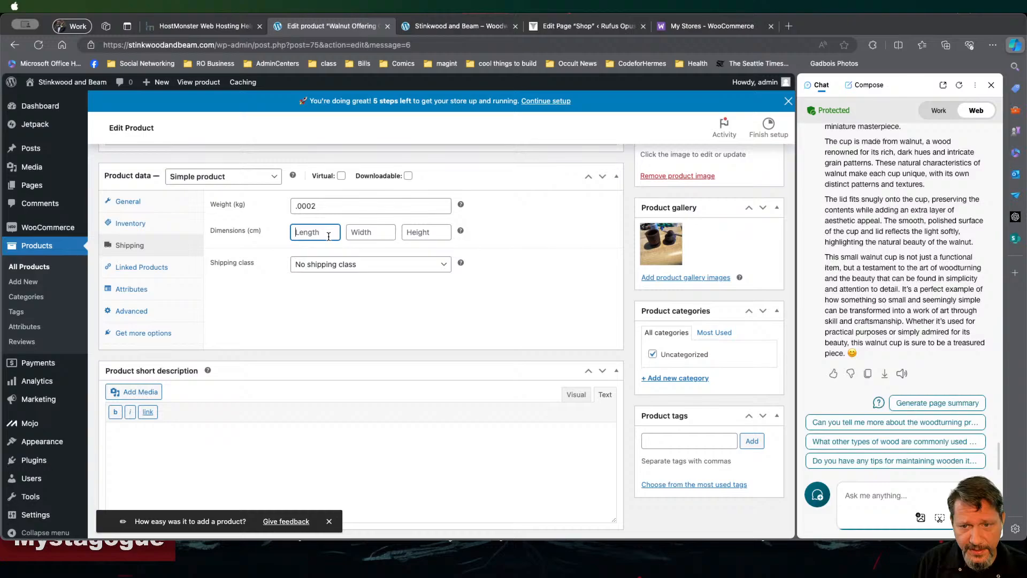
{"action": "type", "text": "2"}
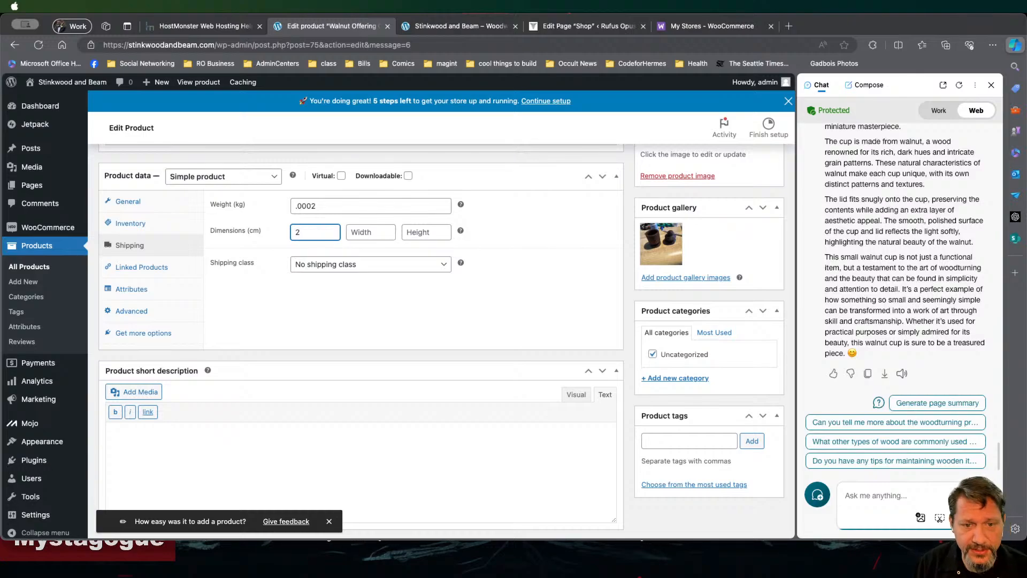
{"action": "key", "text": "Tab"}
{"action": "type", "text": "1"}
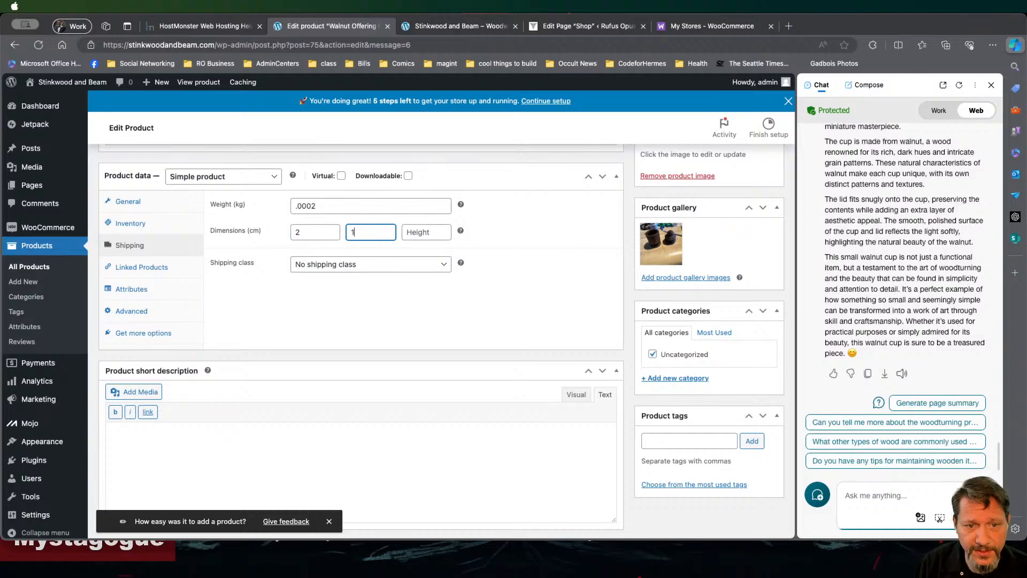
{"action": "key", "text": "Tab"}
{"action": "type", "text": "1.5"}
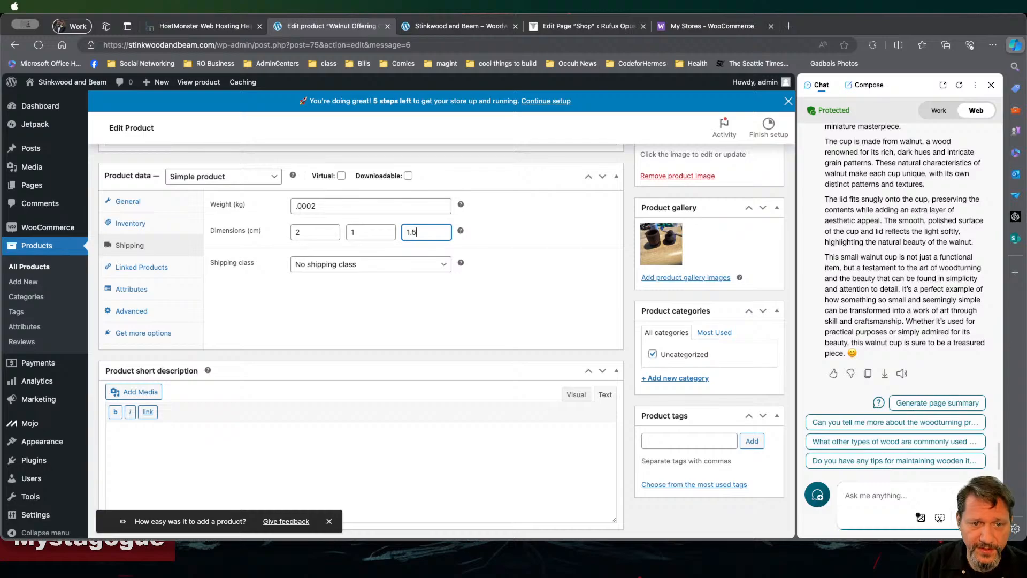
{"action": "key", "text": "shift+Tab"}
{"action": "key", "text": "shift+Tab"}
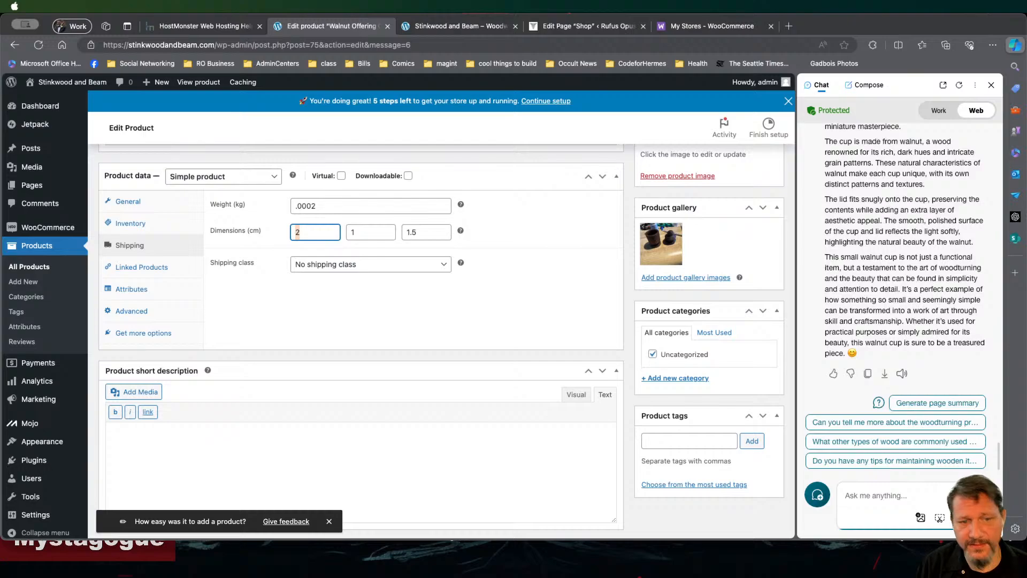
{"action": "type", "text": "2"}
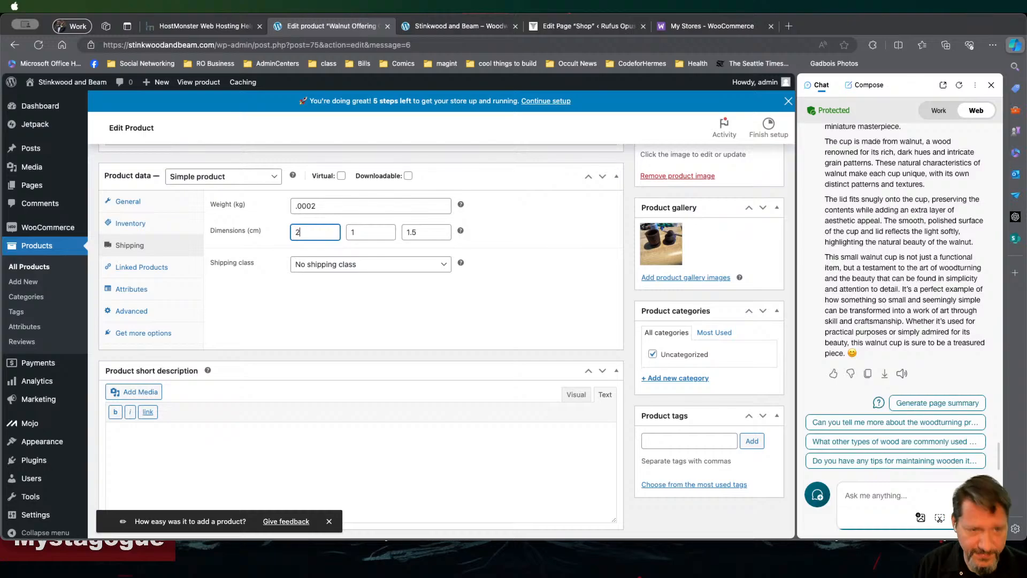
{"action": "key", "text": "Tab"}
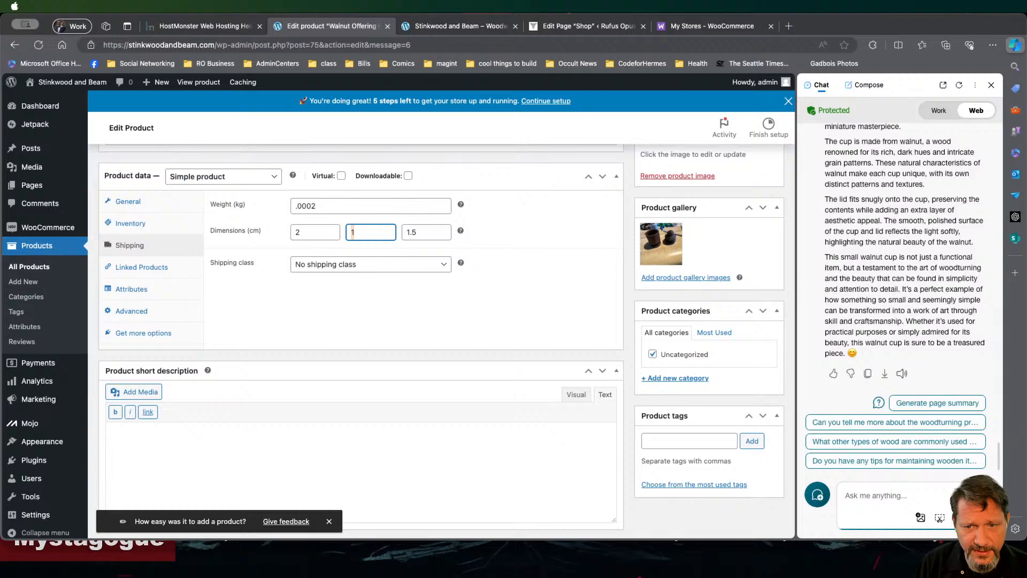
Set the cup's shipping dimensions to 3 cm length, 3 cm width and 5 cm height, leaving the shipping class unassigned
{"action": "key", "text": "shift+Tab"}
{"action": "type", "text": "3"}
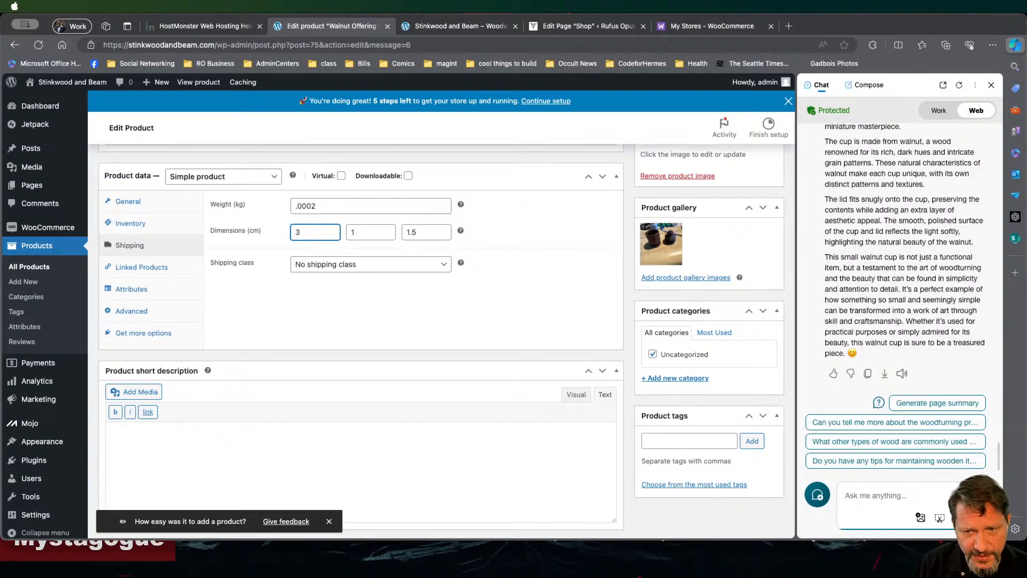
{"action": "key", "text": "Tab"}
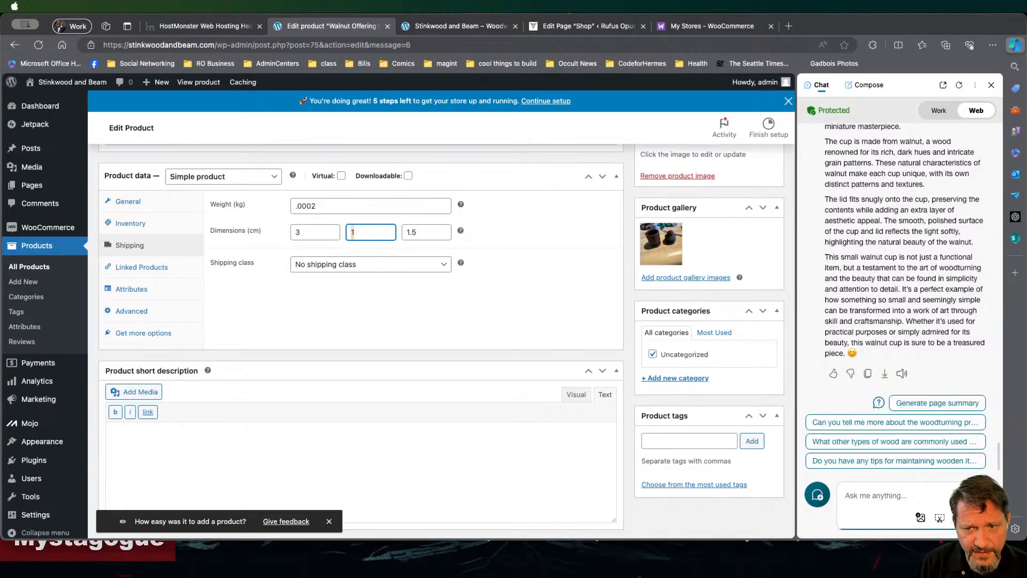
{"action": "type", "text": "3"}
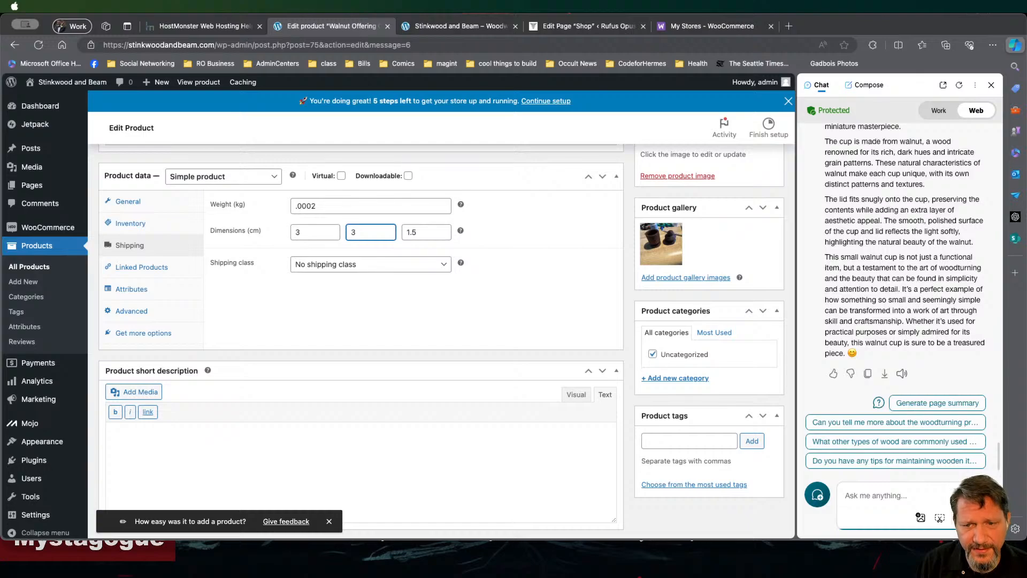
{"action": "key", "text": "Tab"}
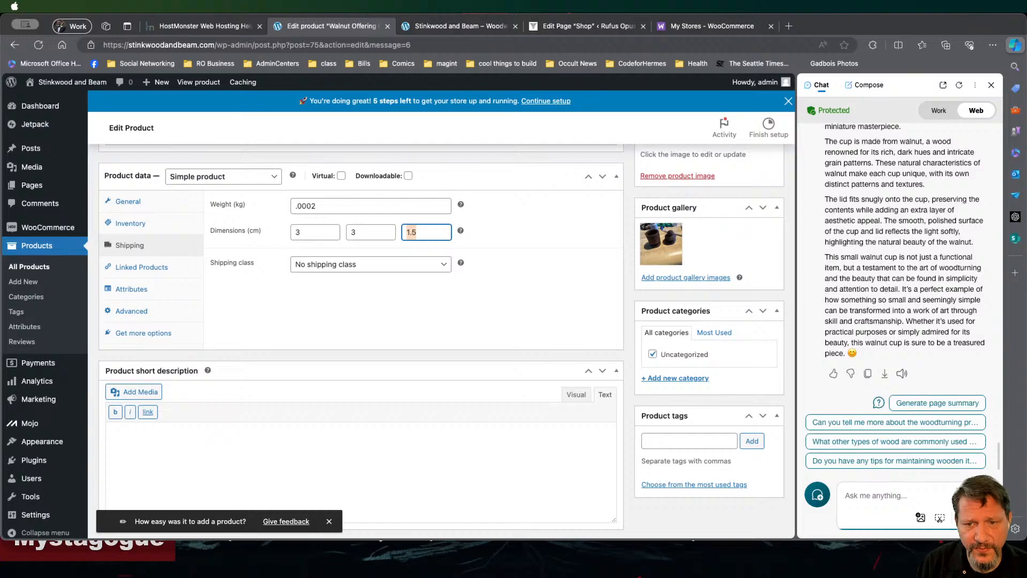
{"action": "type", "text": "5"}
{"action": "key", "text": "Tab"}
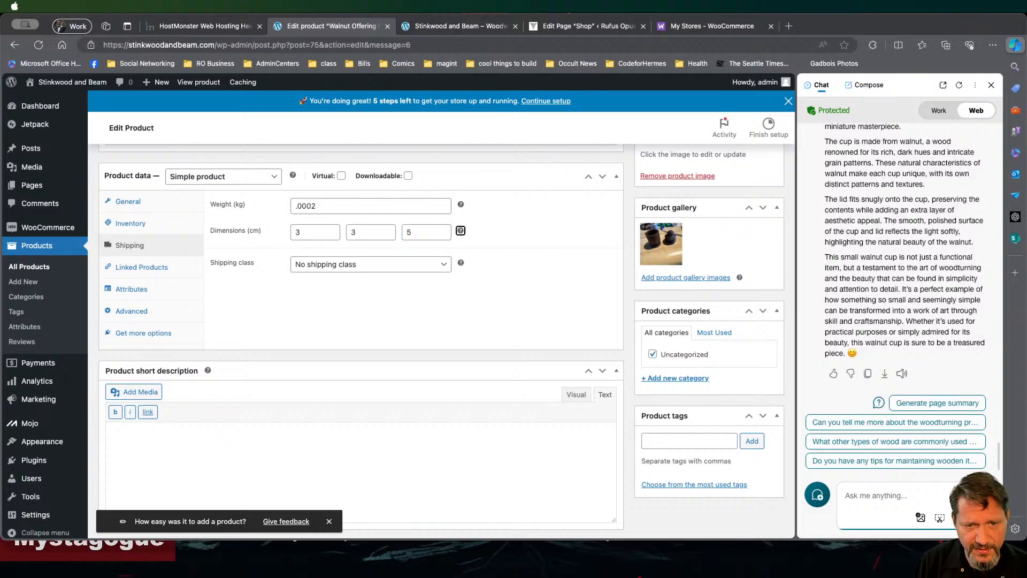
{"action": "key", "text": "Tab"}
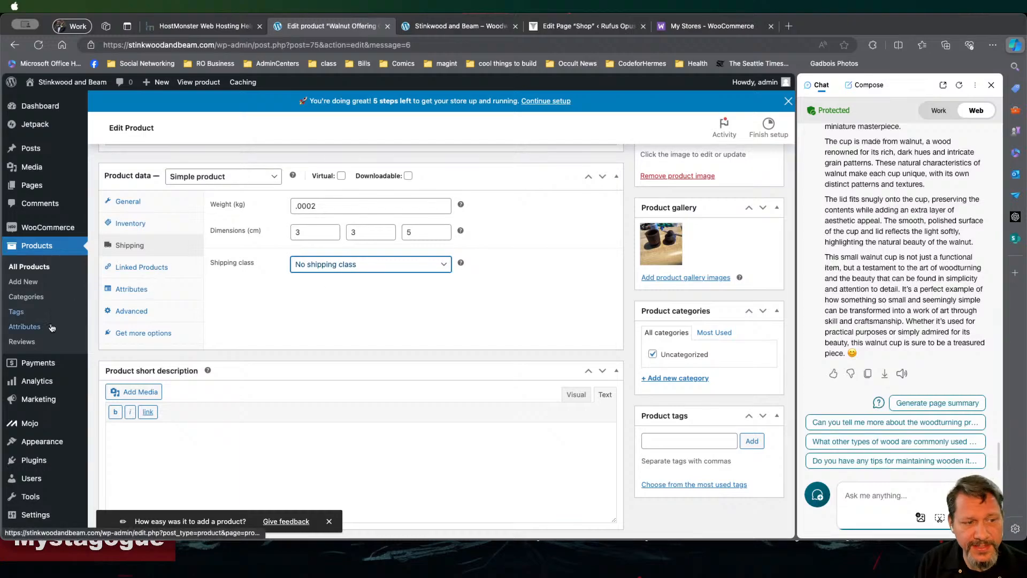
{"action": "mouse_move", "coordinate": [53, 383]}
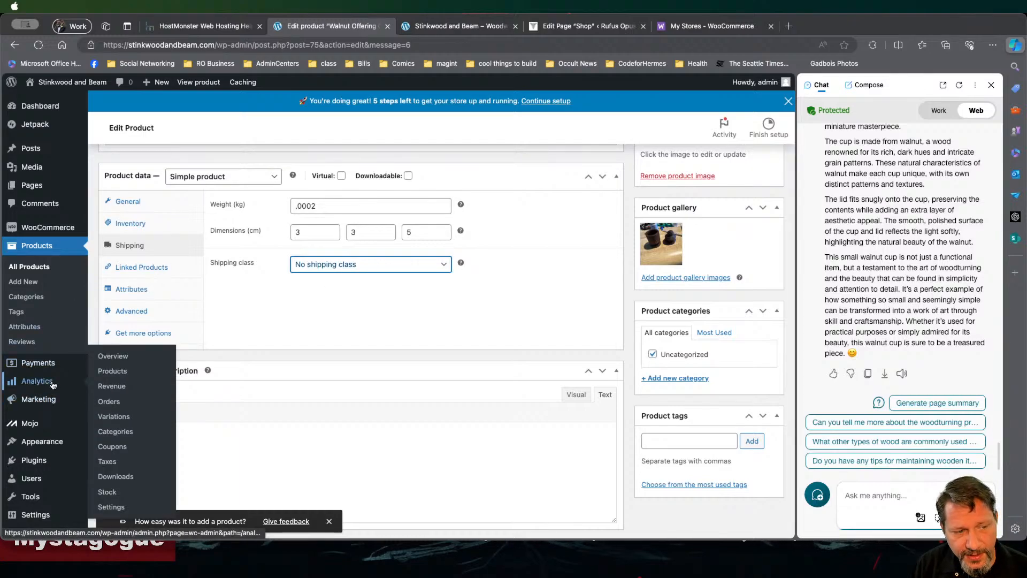
Examine the cup's linked products settings and its attributes settings in the product data
{"action": "mouse_move", "coordinate": [48, 227]}
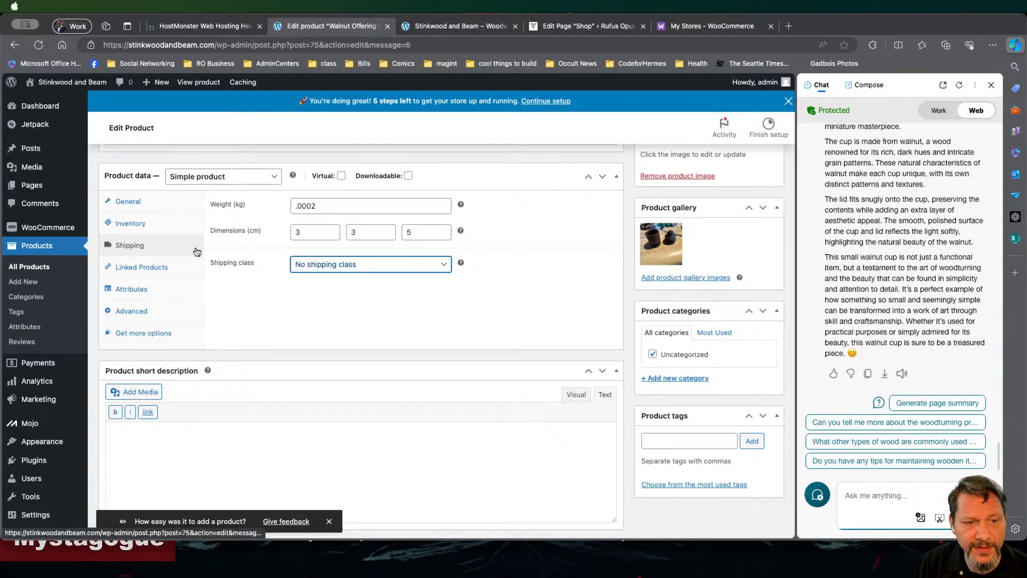
{"action": "left_click", "coordinate": [149, 272]}
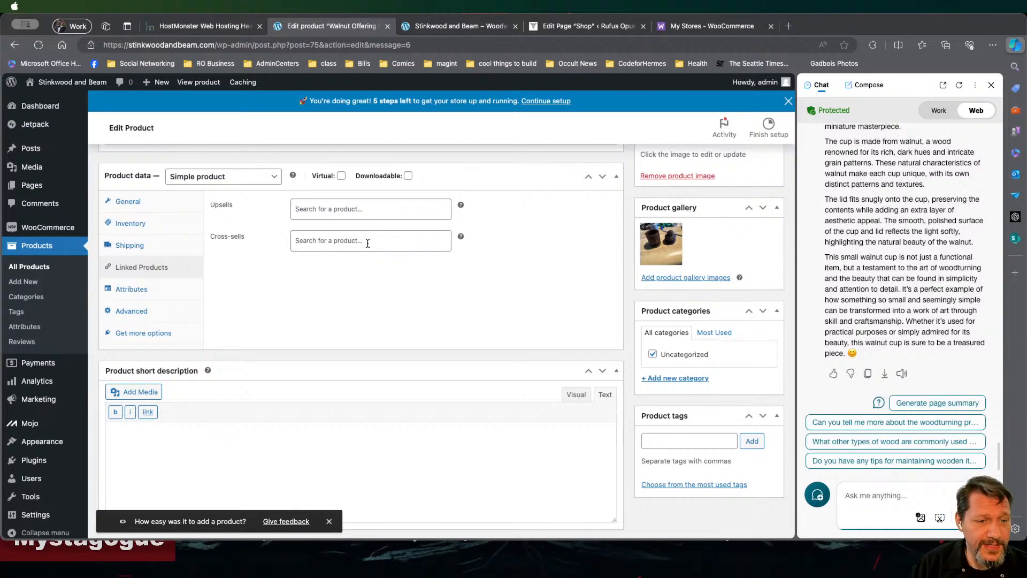
{"action": "left_click", "coordinate": [165, 290]}
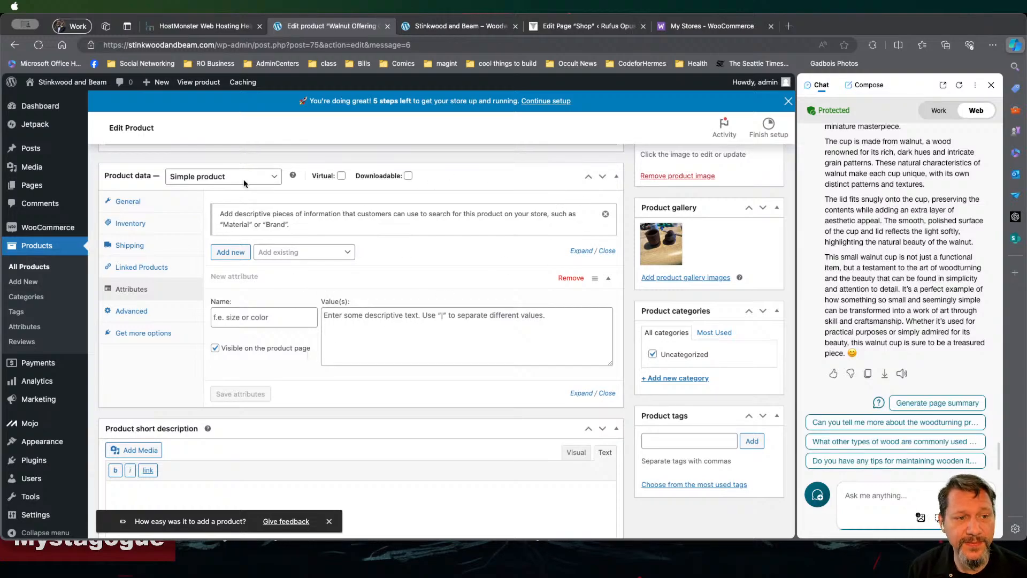
Review the cup's edit page from its title and long description through the product data to the short description
{"action": "scroll", "coordinate": [251, 289], "scroll_direction": "up", "scroll_amount": 3}
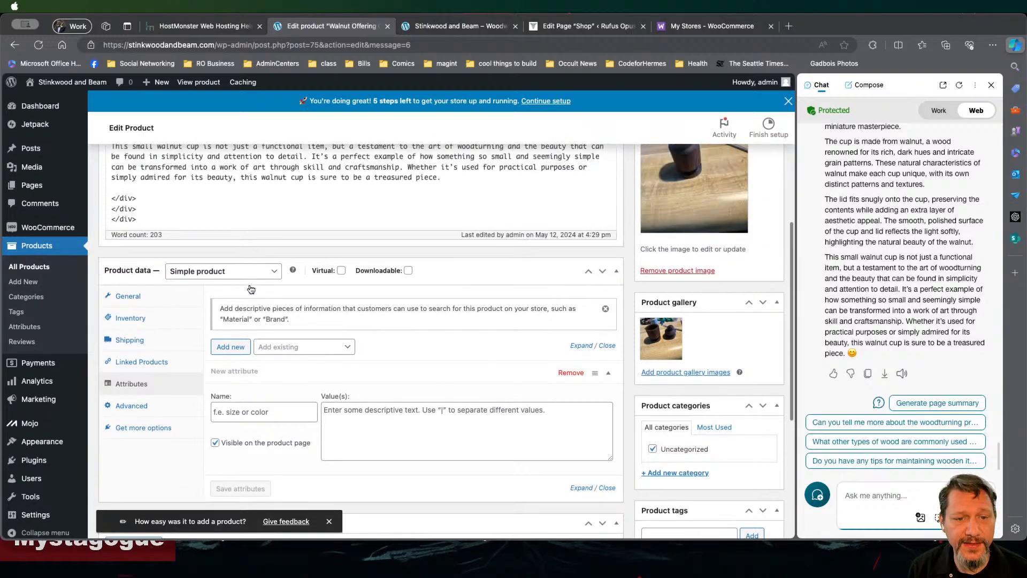
{"action": "scroll", "coordinate": [251, 289], "scroll_direction": "up", "scroll_amount": 10}
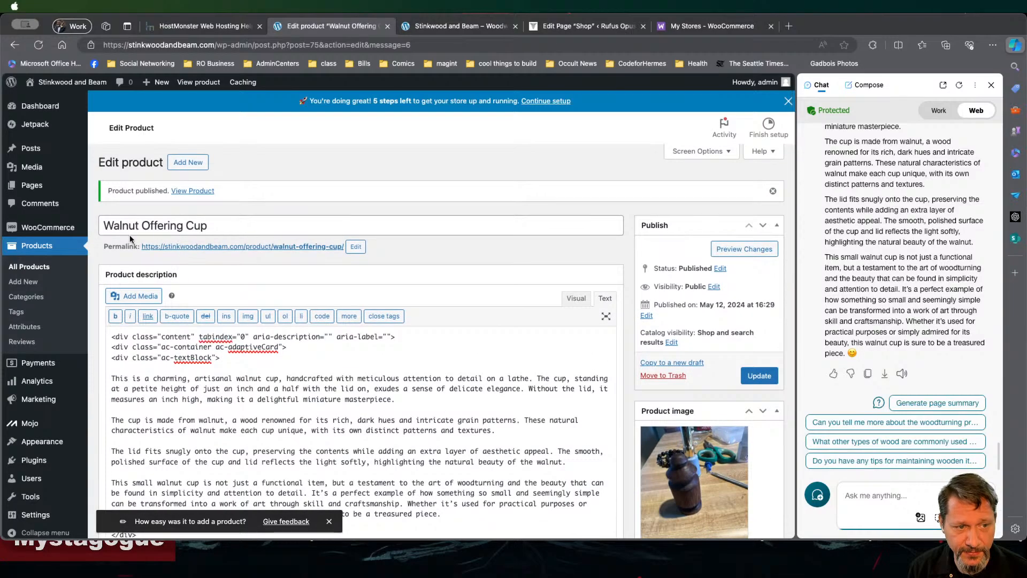
{"action": "scroll", "coordinate": [130, 239], "scroll_direction": "down", "scroll_amount": 1}
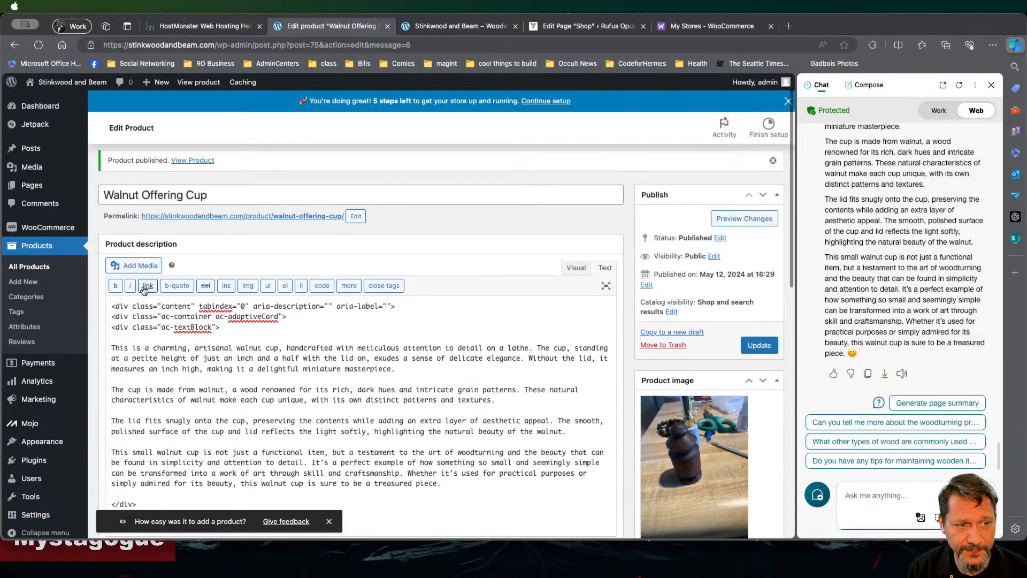
{"action": "scroll", "coordinate": [142, 285], "scroll_direction": "down", "scroll_amount": 5}
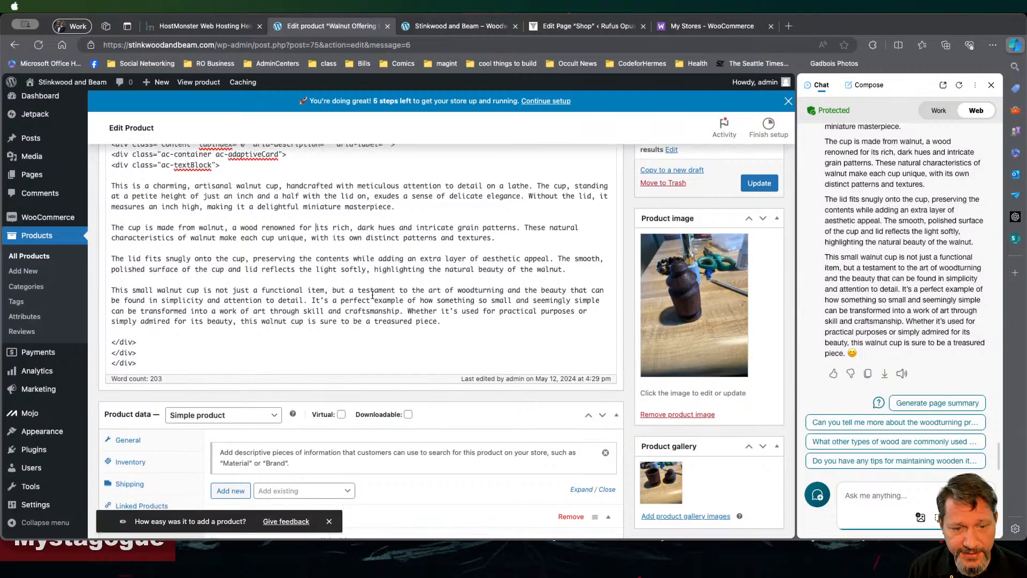
{"action": "scroll", "coordinate": [384, 344], "scroll_direction": "down", "scroll_amount": 5}
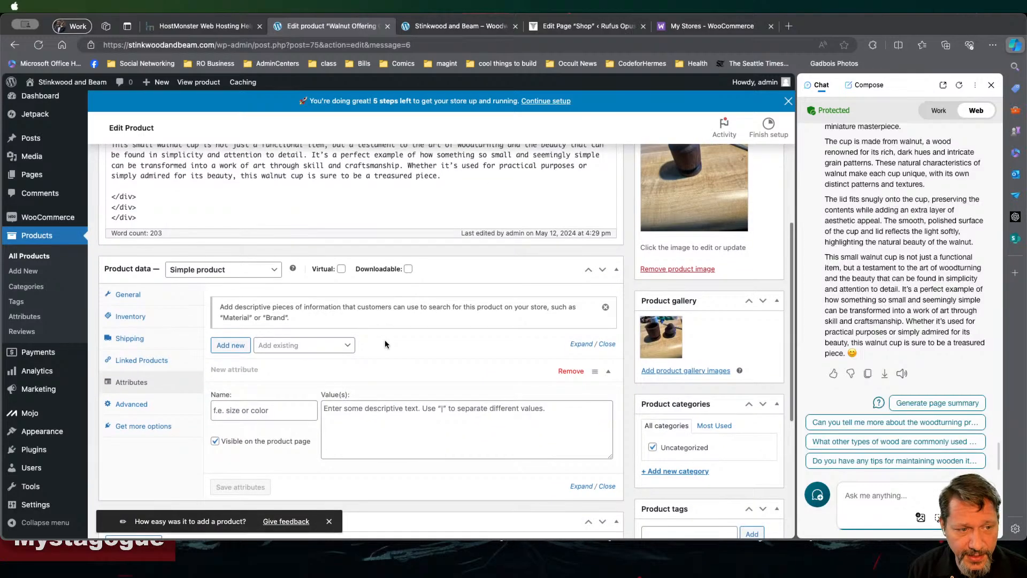
{"action": "scroll", "coordinate": [385, 341], "scroll_direction": "down", "scroll_amount": 3}
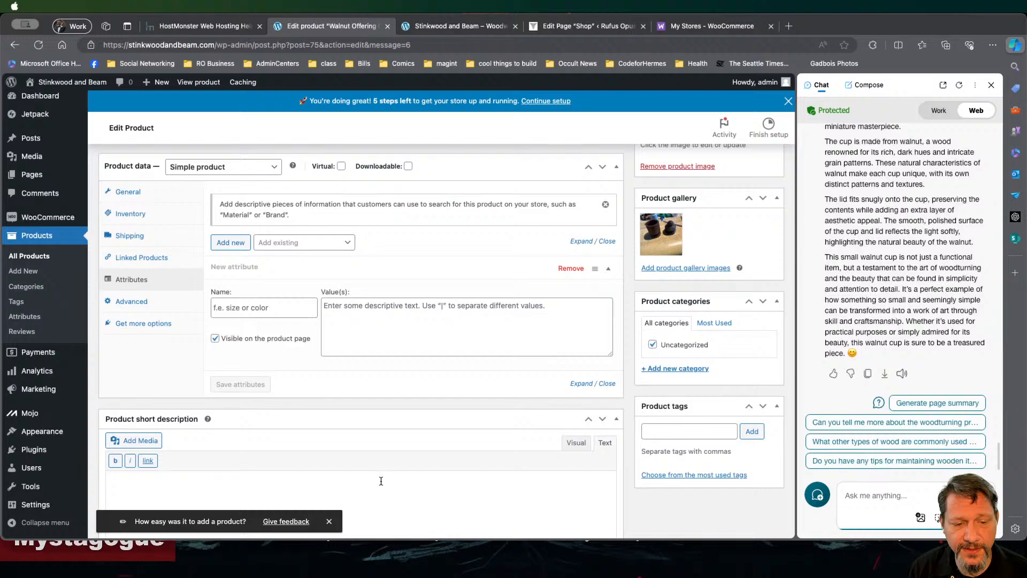
{"action": "scroll", "coordinate": [380, 481], "scroll_direction": "up", "scroll_amount": 8}
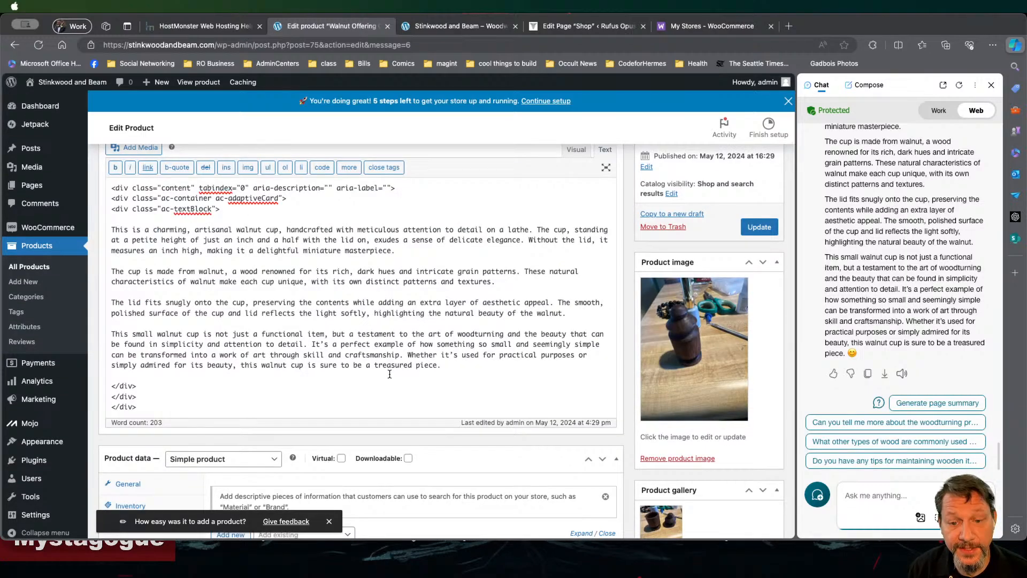
{"action": "scroll", "coordinate": [390, 374], "scroll_direction": "down", "scroll_amount": 7}
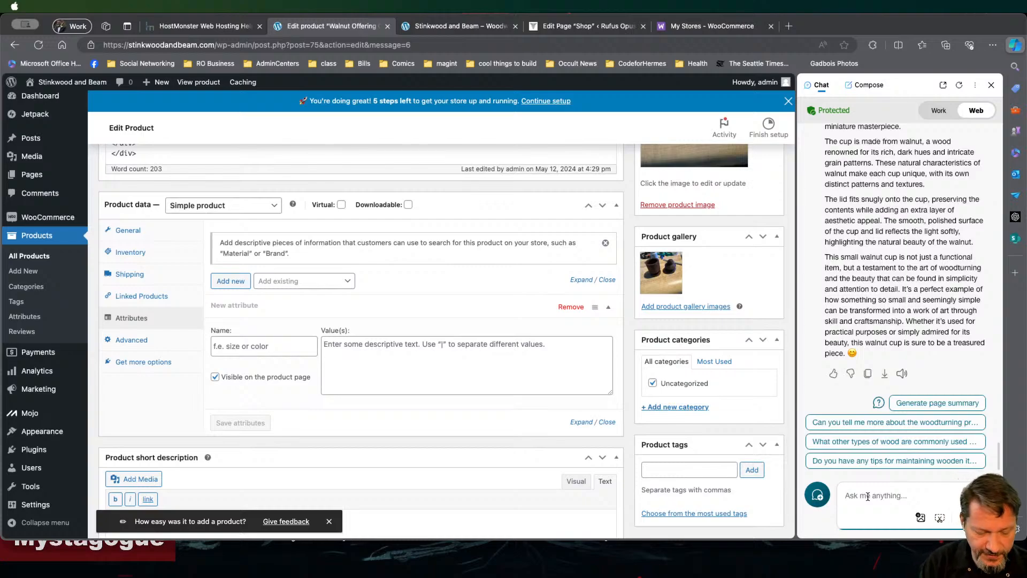
Ask Copilot to "make a short description based on that for a woo commerce product short description"
{"action": "left_click", "coordinate": [867, 497]}
{"action": "type", "text": "make "}
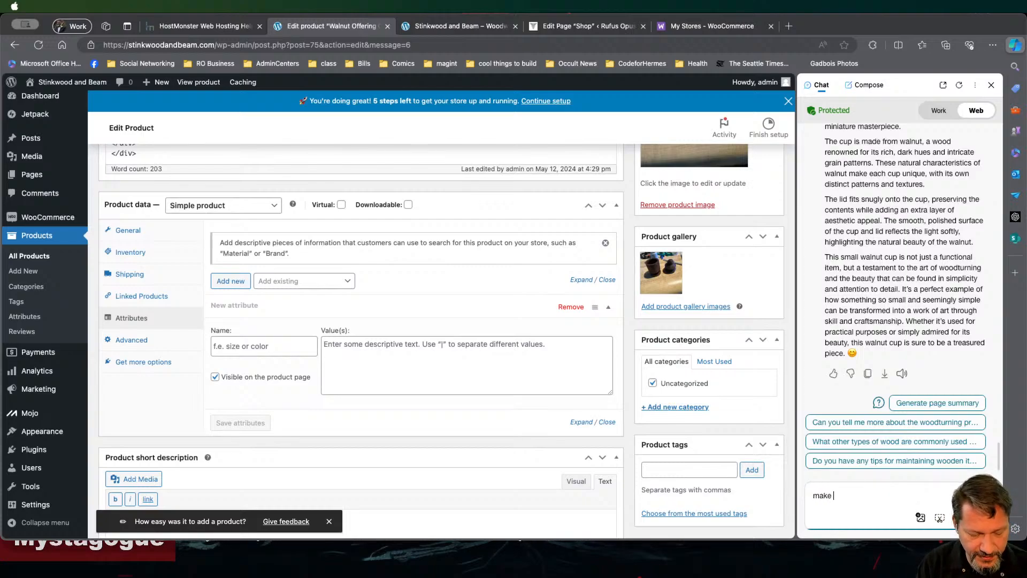
{"action": "type", "text": "a short d"}
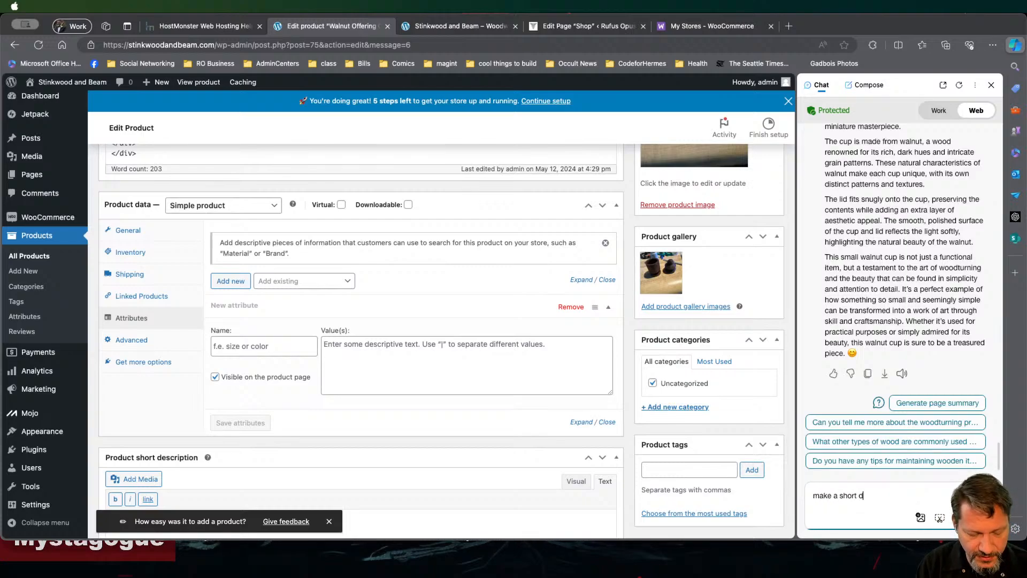
{"action": "type", "text": "escription based on th"}
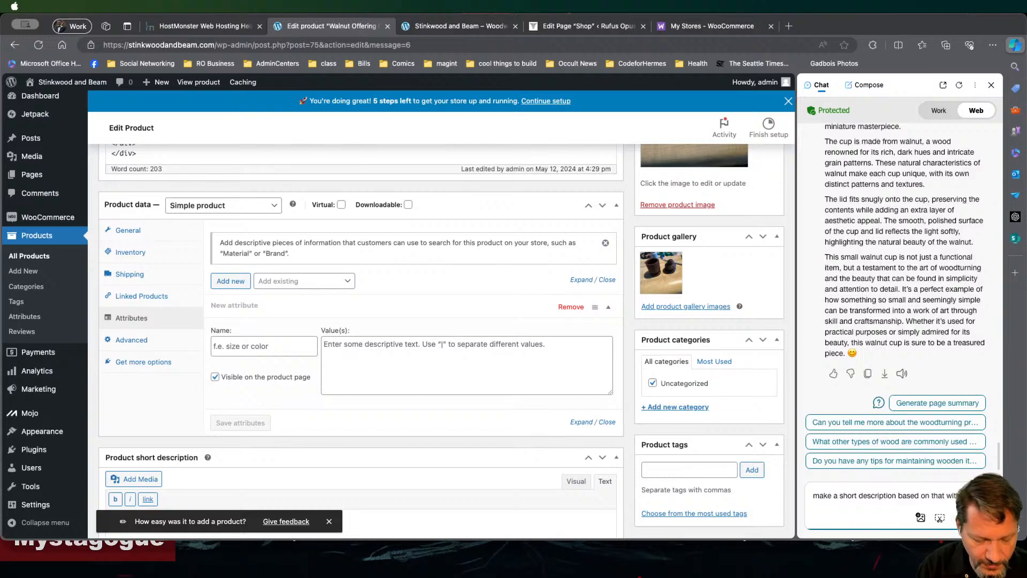
{"action": "type", "text": "at wit"}
{"action": "key", "text": "BackSpace"}
{"action": "key", "text": "BackSpace"}
{"action": "key", "text": "BackSpace"}
{"action": "key", "text": "BackSpace"}
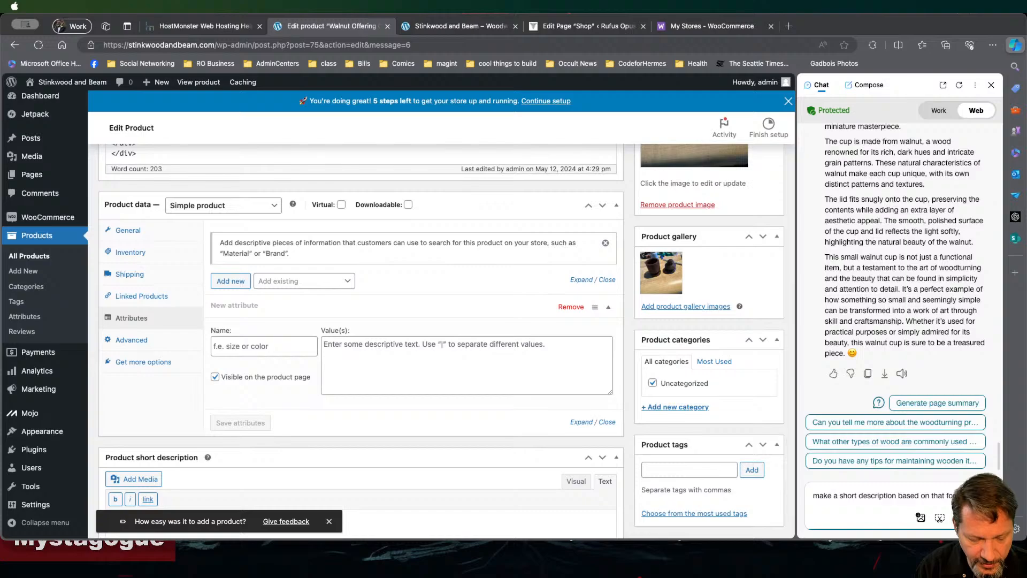
{"action": "type", "text": "for a woo commerce short de"}
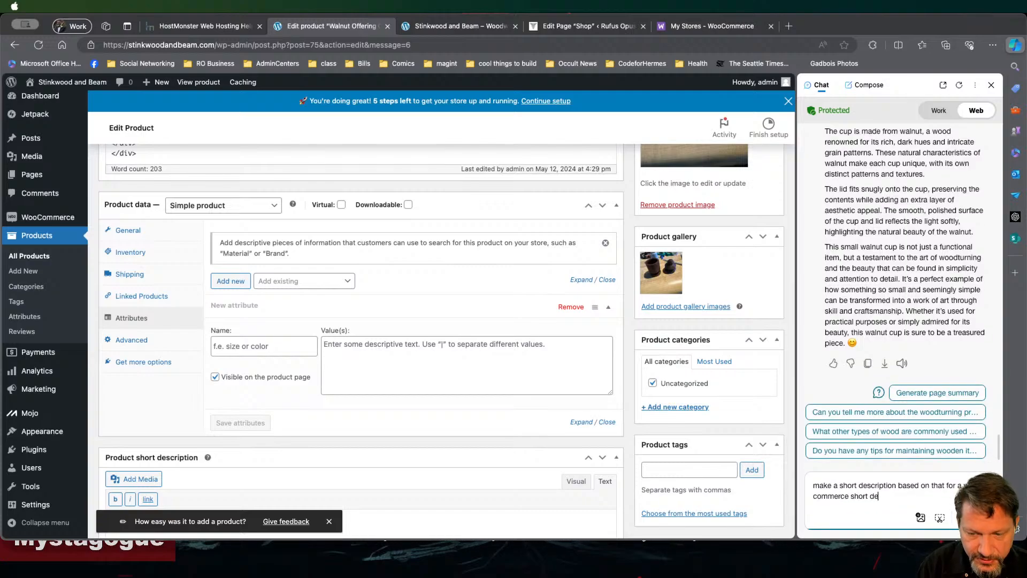
{"action": "key", "text": "BackSpace"}
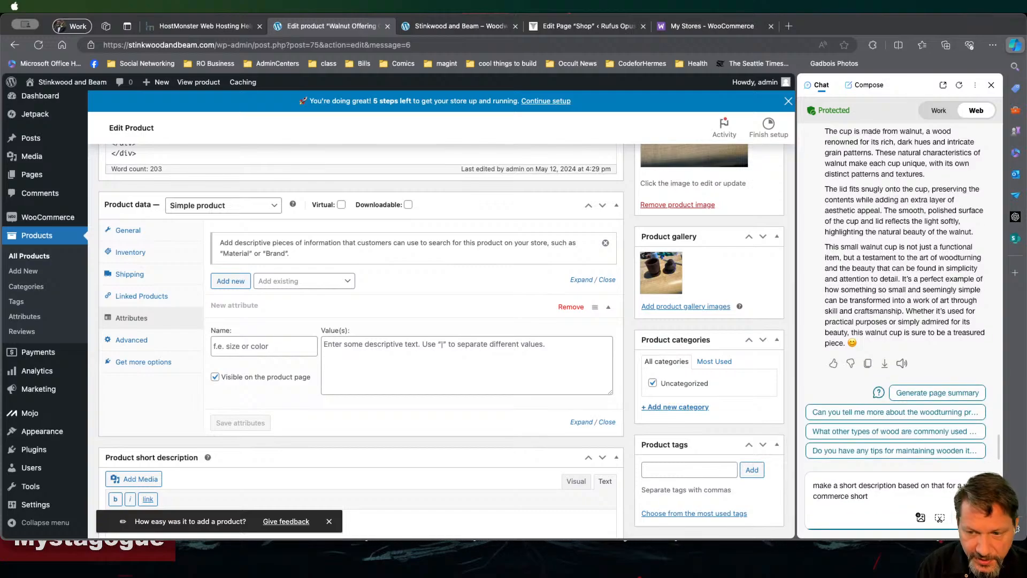
{"action": "key", "text": "BackSpace"}
{"action": "key", "text": "BackSpace"}
{"action": "key", "text": "BackSpace"}
{"action": "key", "text": "BackSpace"}
{"action": "key", "text": "BackSpace"}
{"action": "type", "text": "p"}
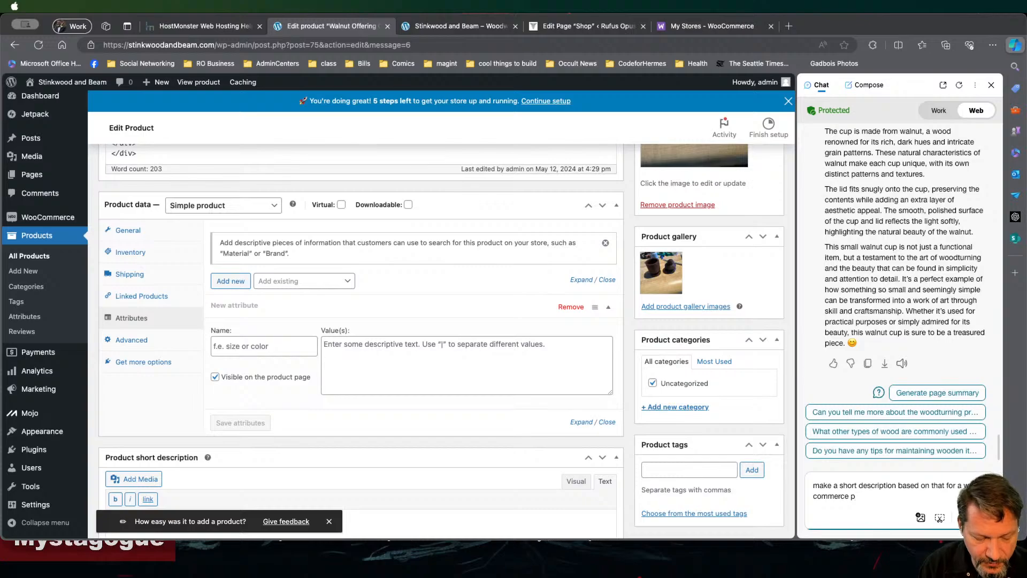
{"action": "type", "text": "roduct "}
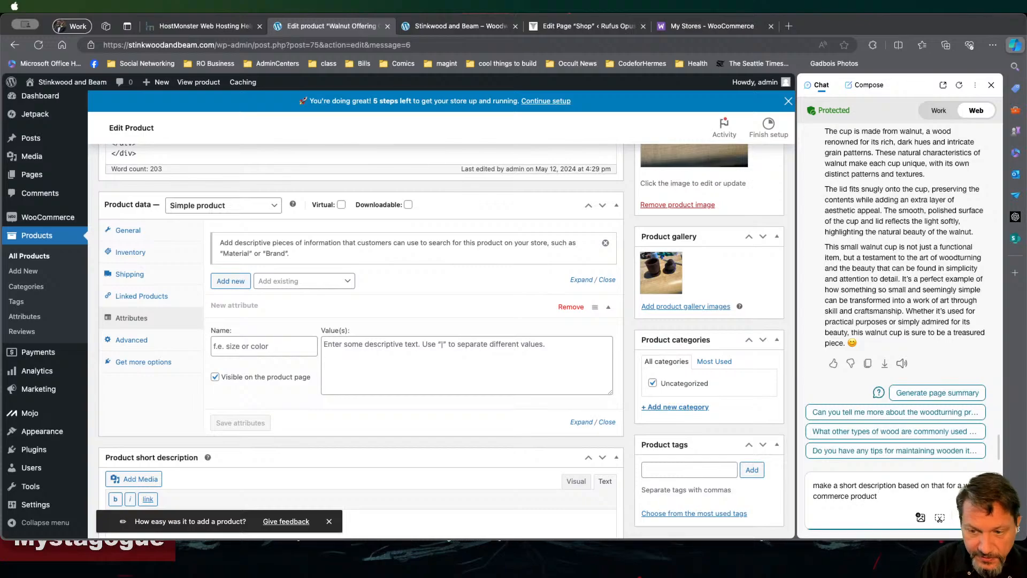
{"action": "type", "text": "shor"}
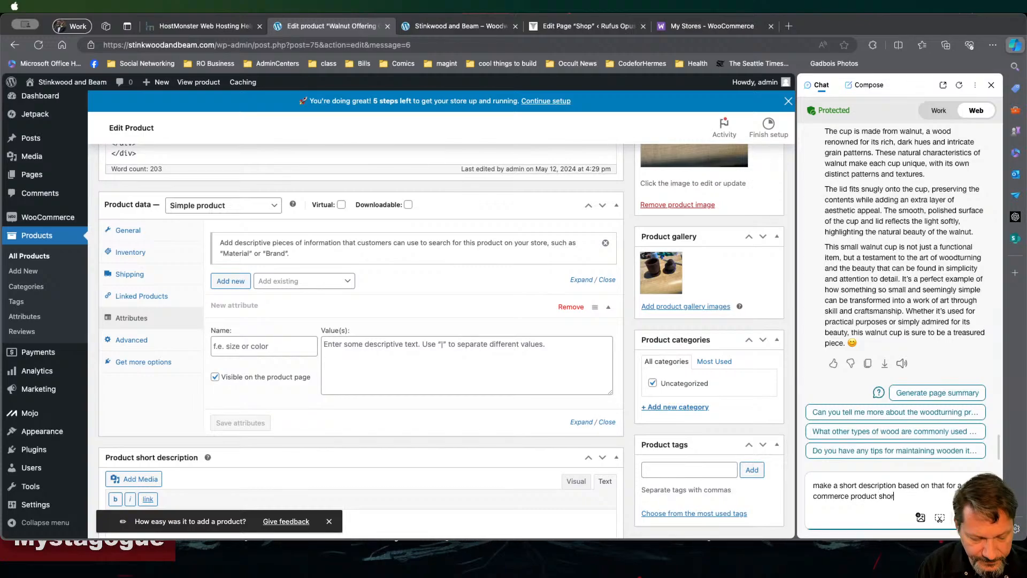
{"action": "type", "text": "t description"}
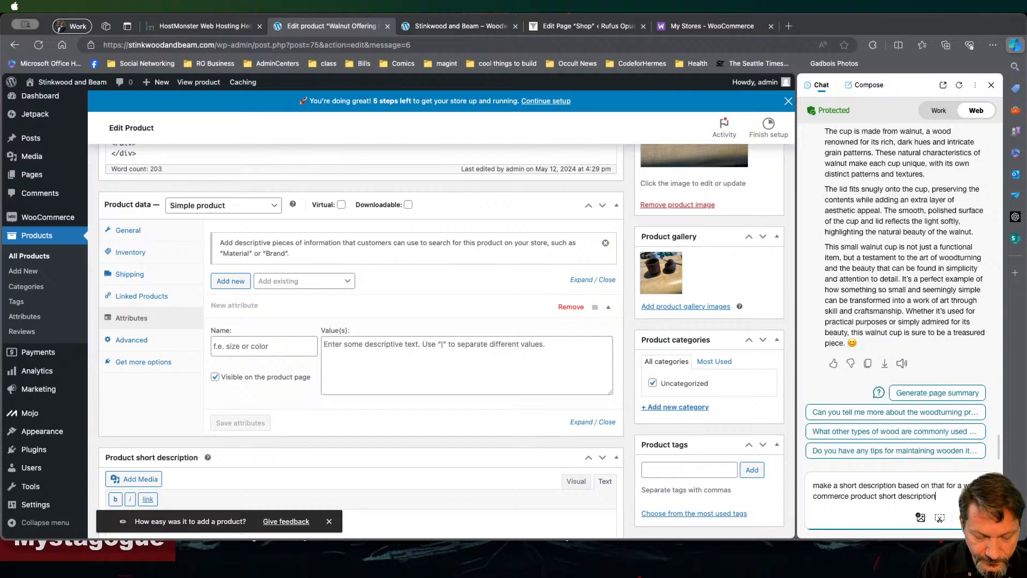
{"action": "key", "text": "Return"}
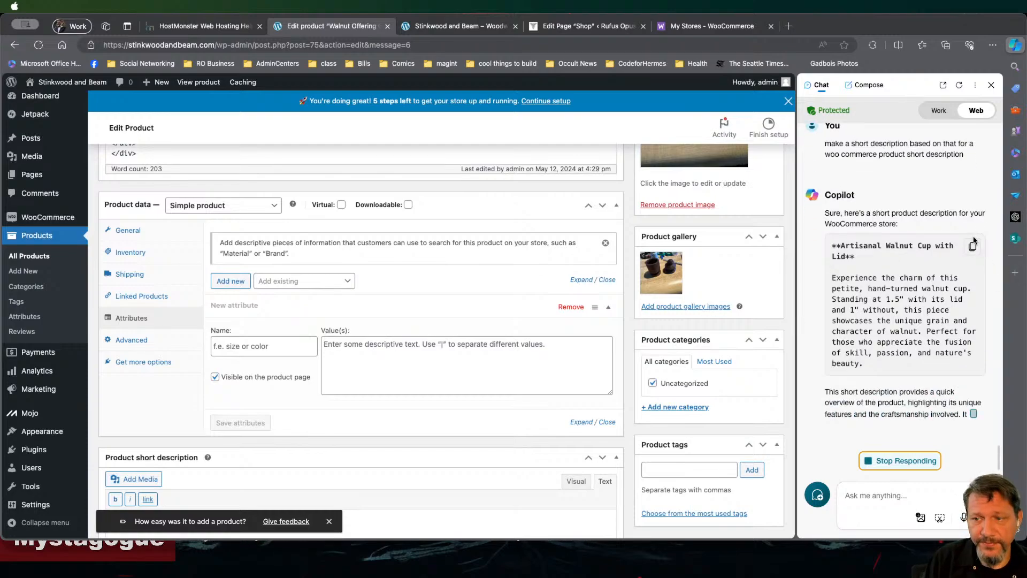
Copy Copilot's generated description block into the cup's product short description and show it in the visual view
{"action": "left_click", "coordinate": [973, 216]}
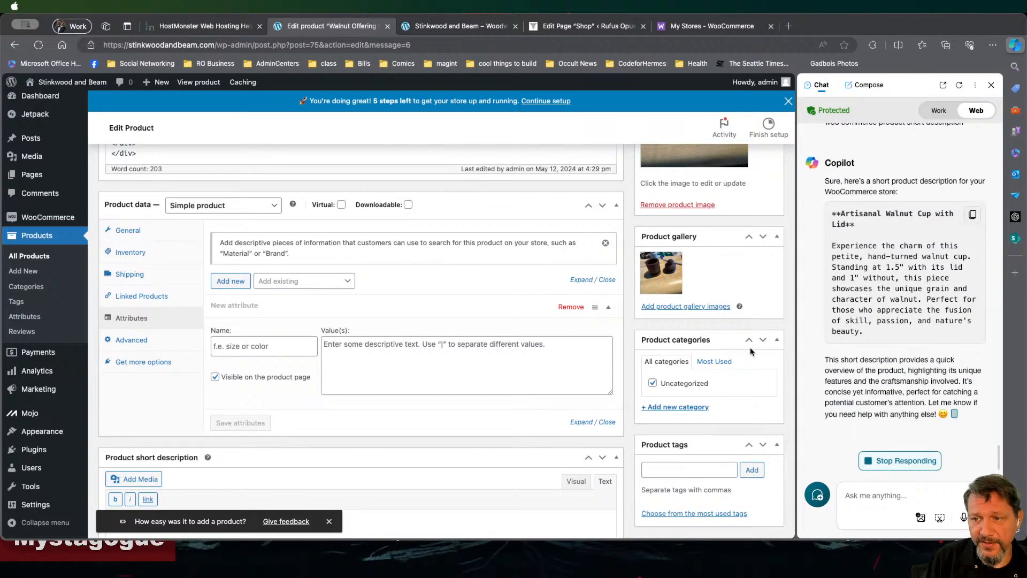
{"action": "scroll", "coordinate": [447, 428], "scroll_direction": "down", "scroll_amount": 3}
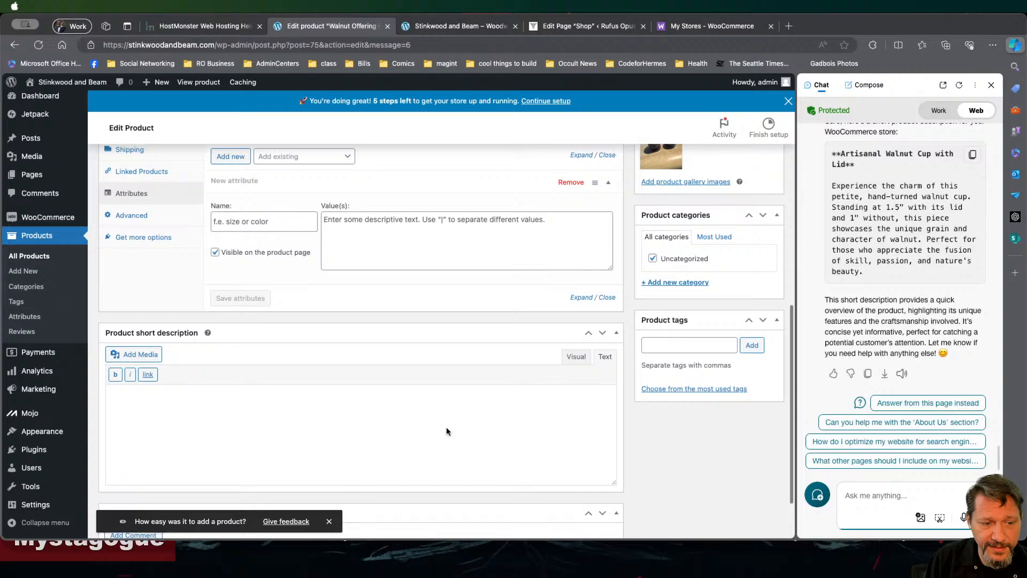
{"action": "scroll", "coordinate": [447, 428], "scroll_direction": "down", "scroll_amount": 1}
{"action": "left_click", "coordinate": [381, 348]}
{"action": "key", "text": "super+v"}
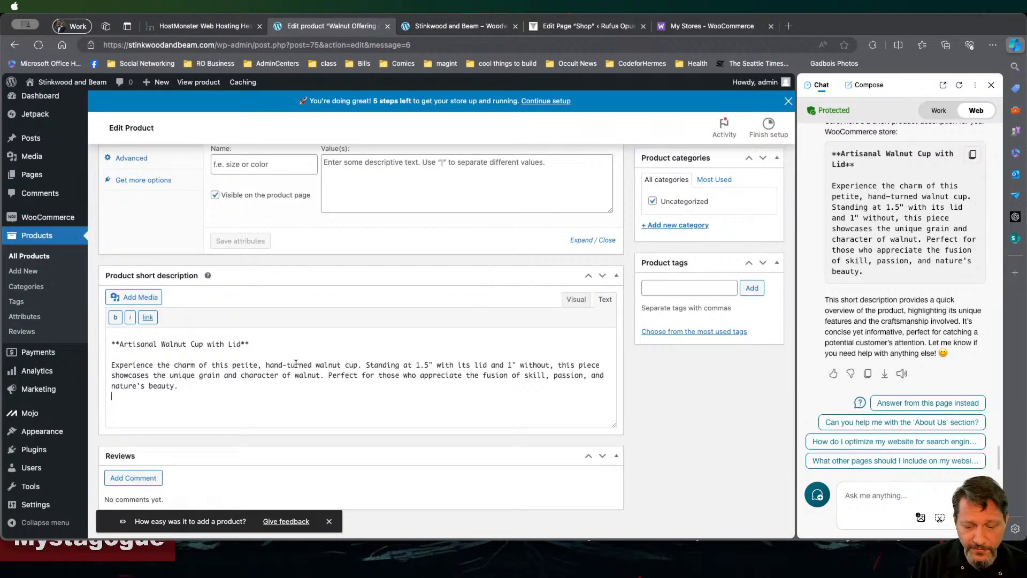
{"action": "left_click", "coordinate": [575, 299]}
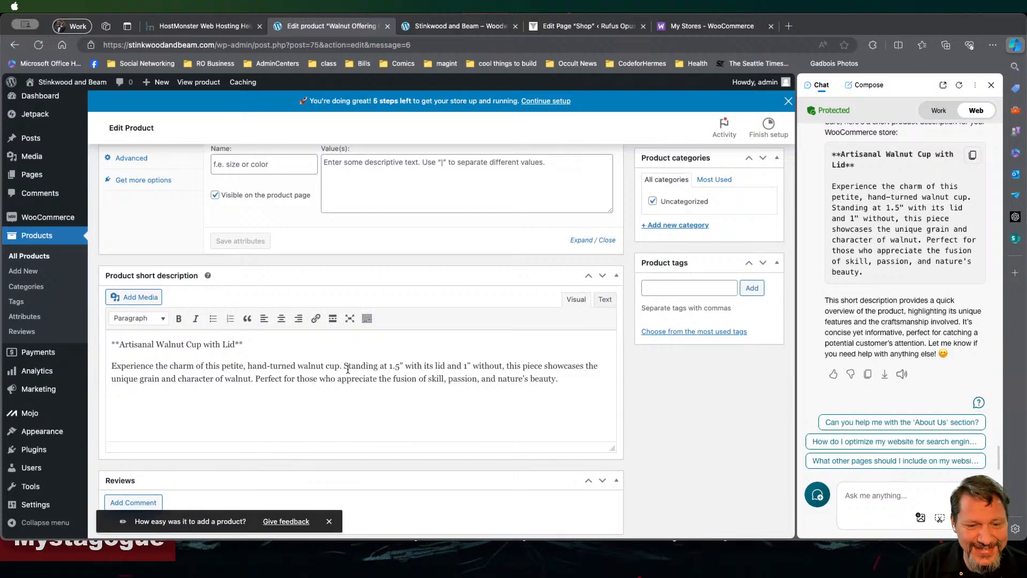
Make the short description's heading line "Artisanal Walnut Cup with Lid" bold and check it in the visual view
{"action": "scroll", "coordinate": [439, 416], "scroll_direction": "up", "scroll_amount": 2}
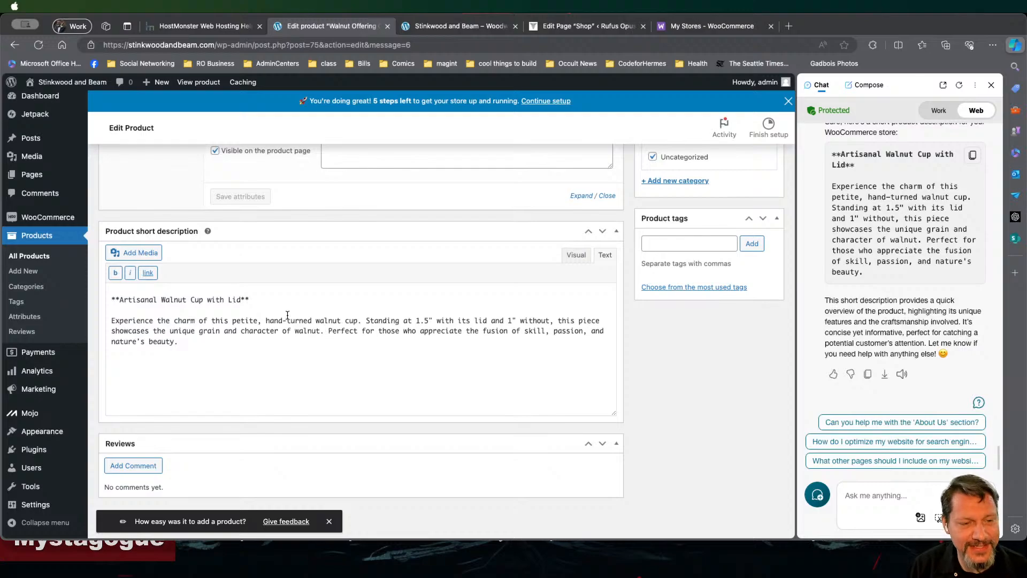
{"action": "left_click", "coordinate": [188, 300]}
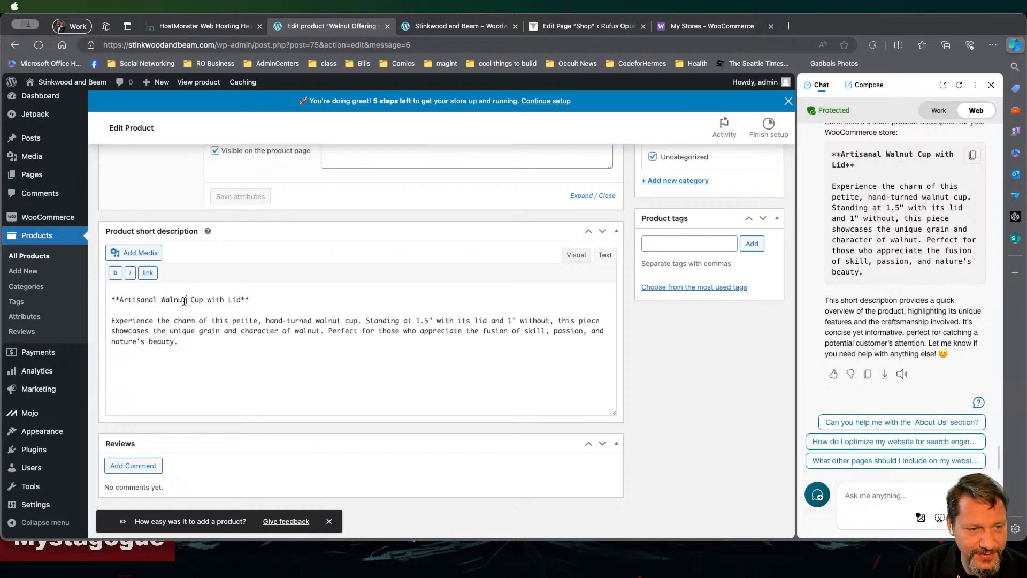
{"action": "triple_click", "coordinate": [184, 301]}
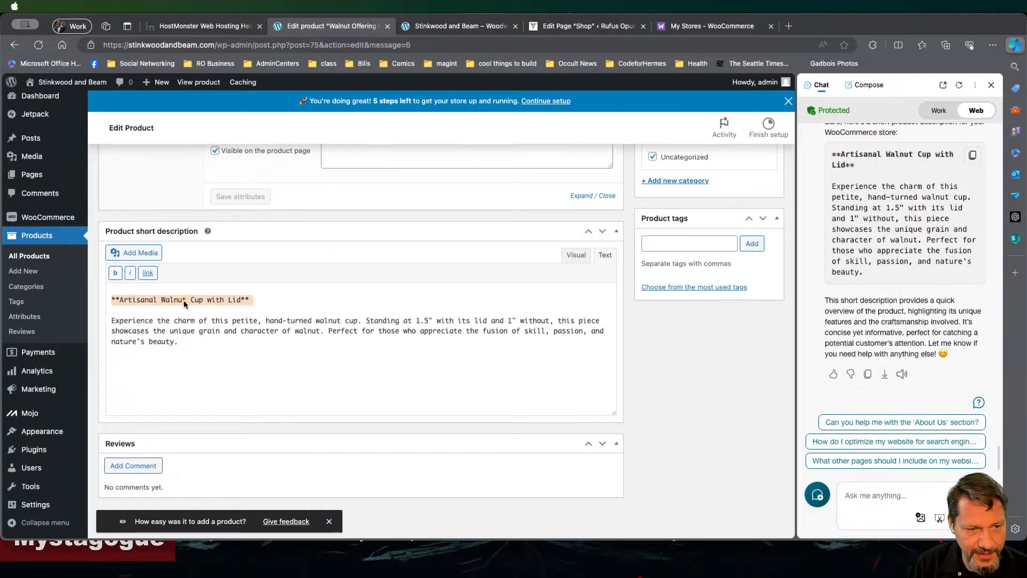
{"action": "key", "text": "super+b"}
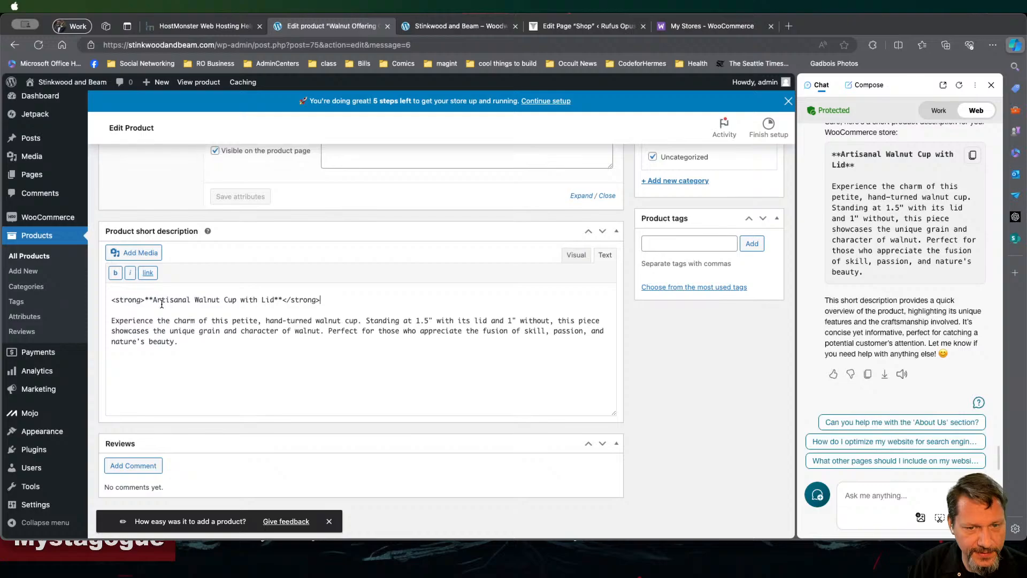
{"action": "left_click", "coordinate": [577, 253]}
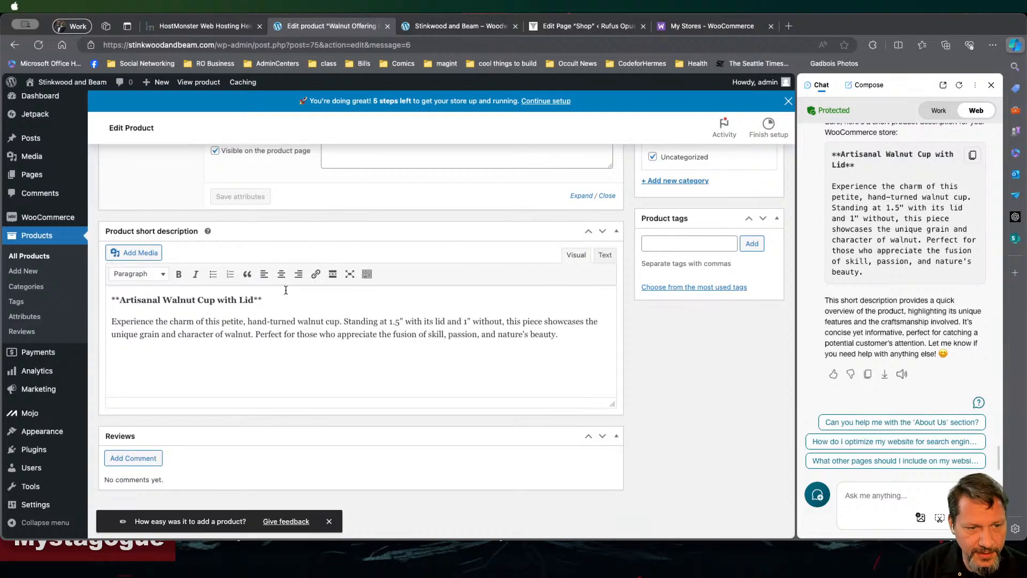
Remove the double asterisks around the heading "Artisanal Walnut Cup with Lid" in the short description
{"action": "scroll", "coordinate": [286, 290], "scroll_direction": "up", "scroll_amount": 15}
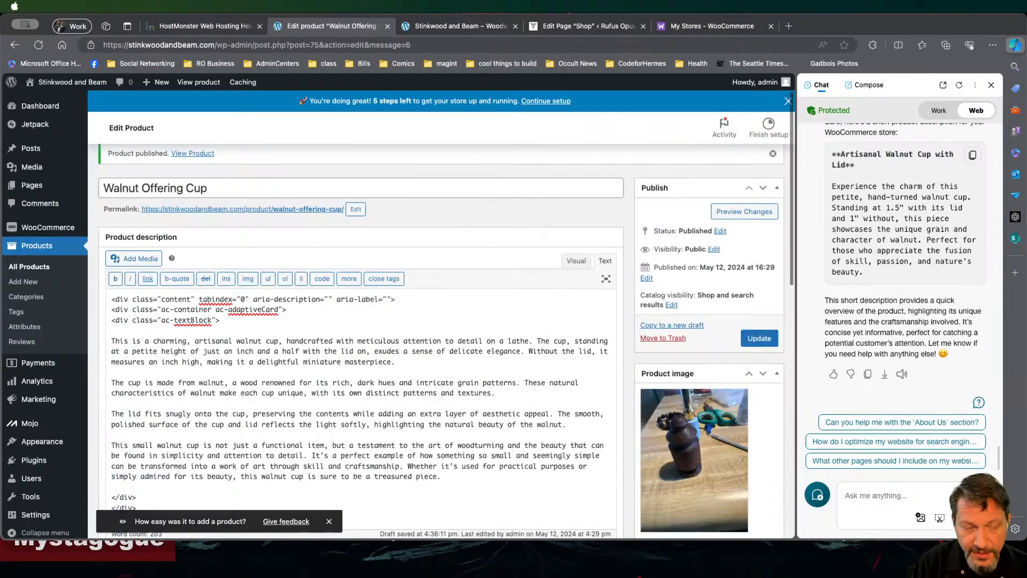
{"action": "scroll", "coordinate": [356, 331], "scroll_direction": "down", "scroll_amount": 5}
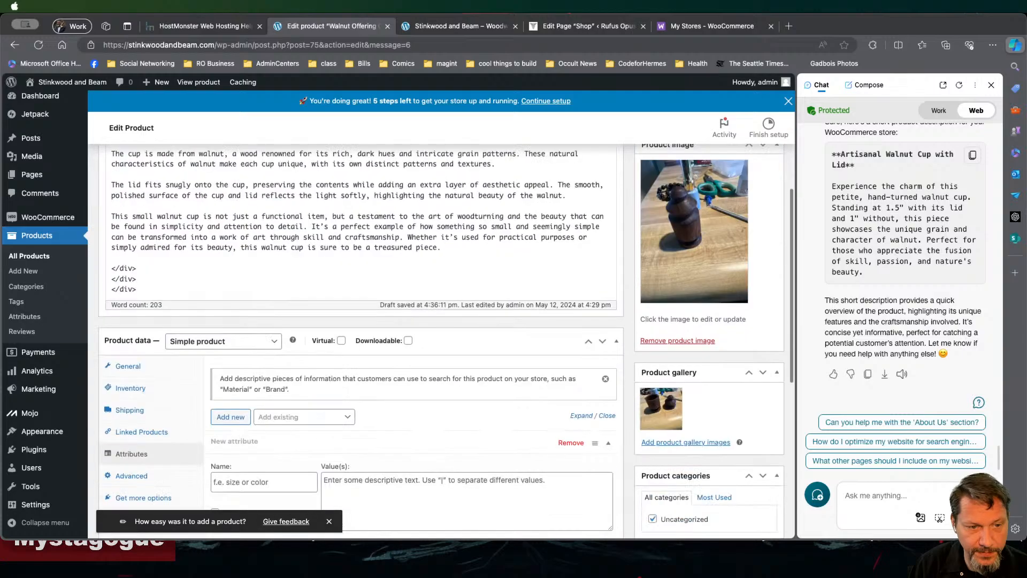
{"action": "scroll", "coordinate": [356, 331], "scroll_direction": "down", "scroll_amount": 8}
{"action": "left_click_drag", "start_coordinate": [120, 299], "coordinate": [102, 297]}
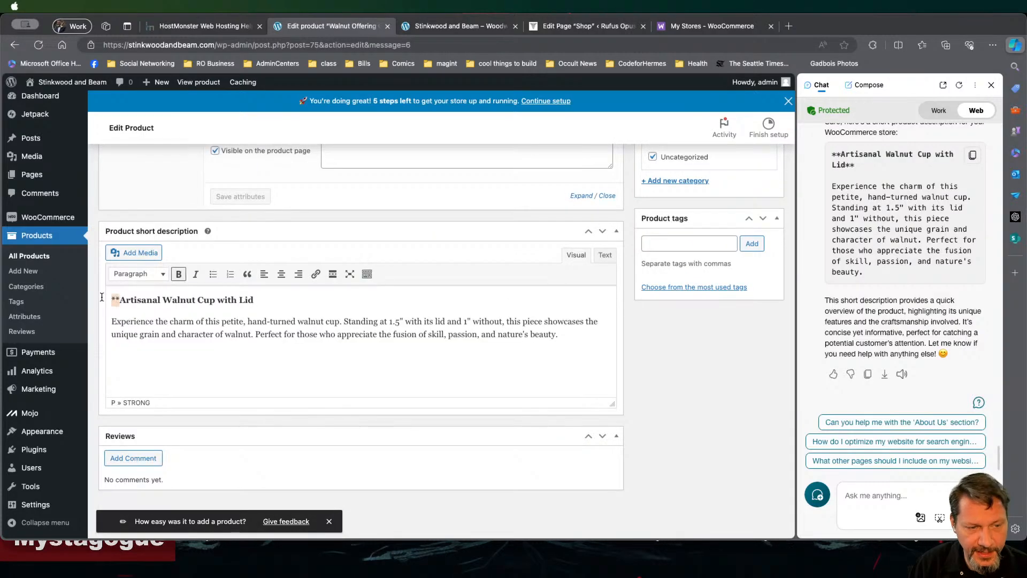
{"action": "key", "text": "BackSpace"}
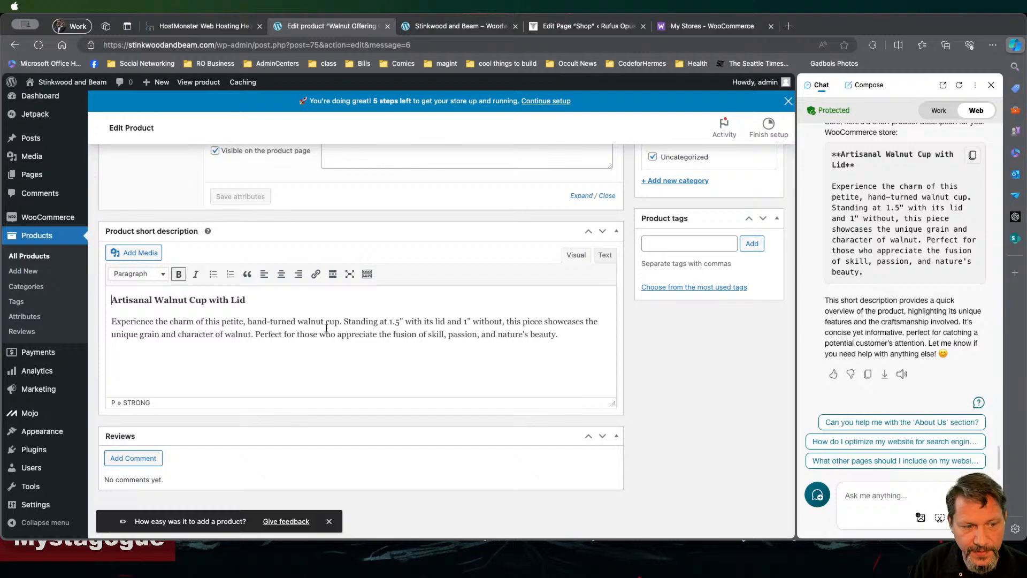
Add a top-level product category "Walnut" to the Walnut Offering Cup and unassign it from Uncategorized
{"action": "scroll", "coordinate": [326, 328], "scroll_direction": "up", "scroll_amount": 6}
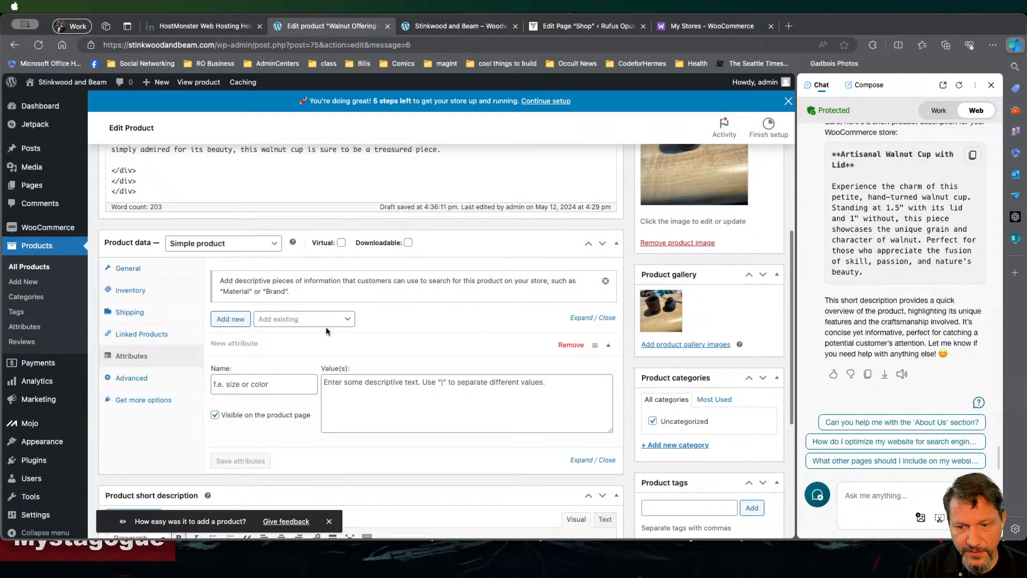
{"action": "scroll", "coordinate": [326, 326], "scroll_direction": "down", "scroll_amount": 2}
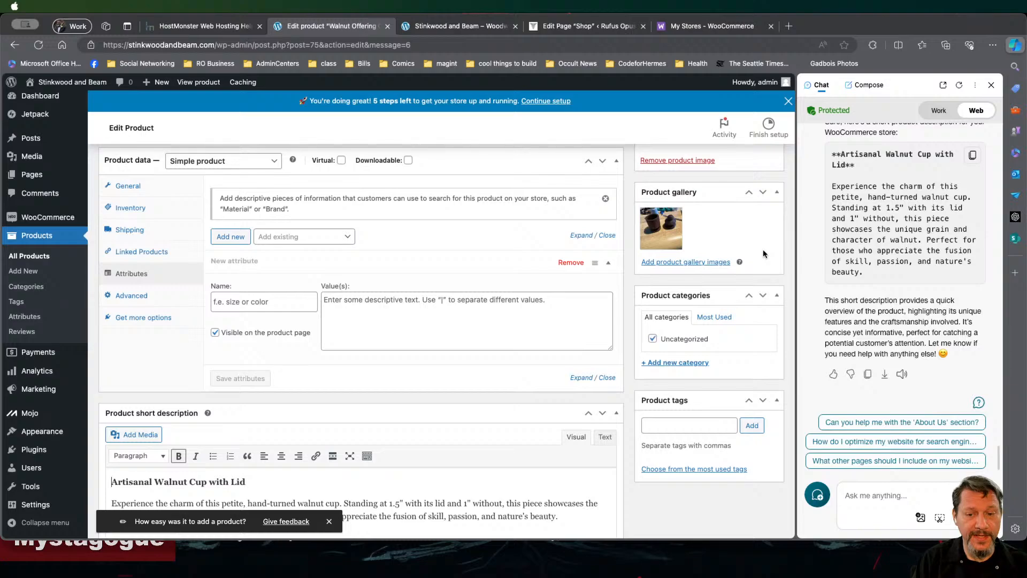
{"action": "left_click", "coordinate": [666, 362]}
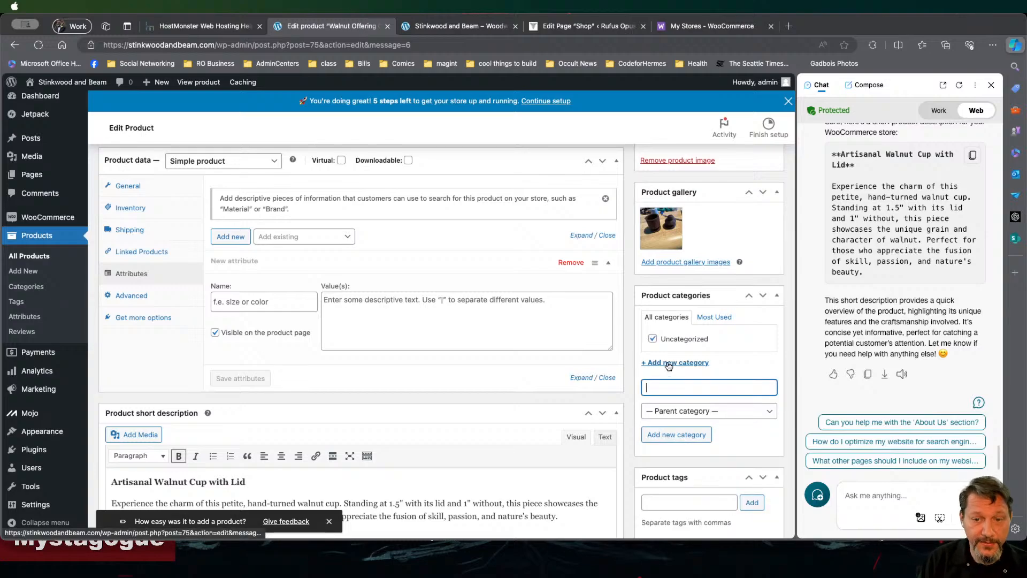
{"action": "type", "text": "Walnut"}
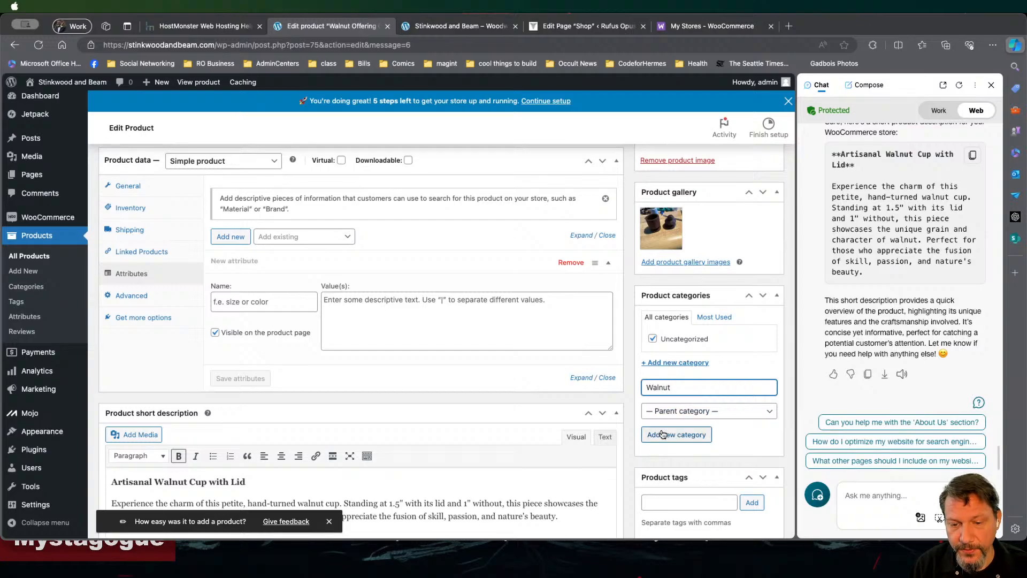
{"action": "left_click", "coordinate": [672, 412]}
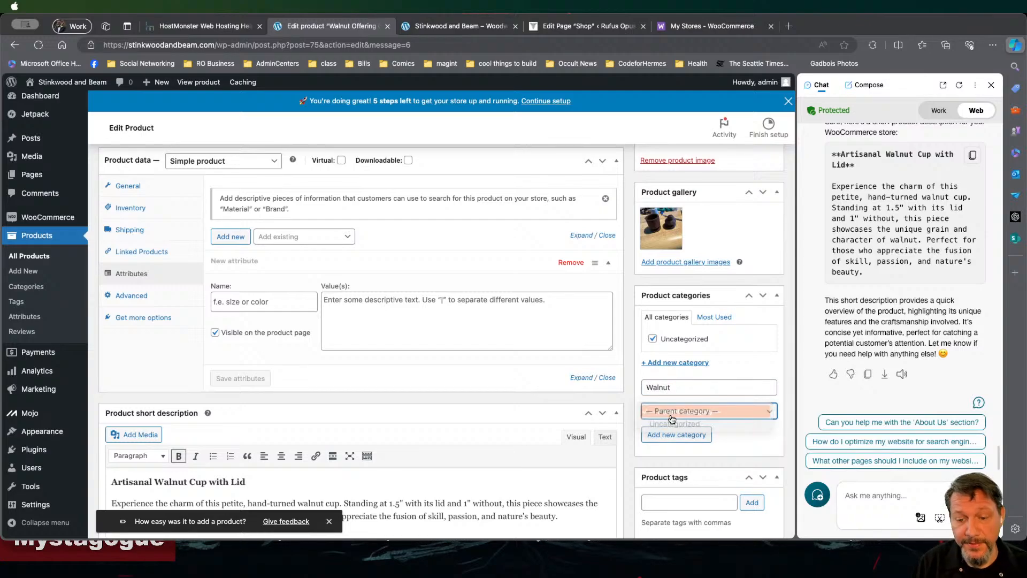
{"action": "left_click", "coordinate": [672, 418]}
{"action": "left_click", "coordinate": [672, 433]}
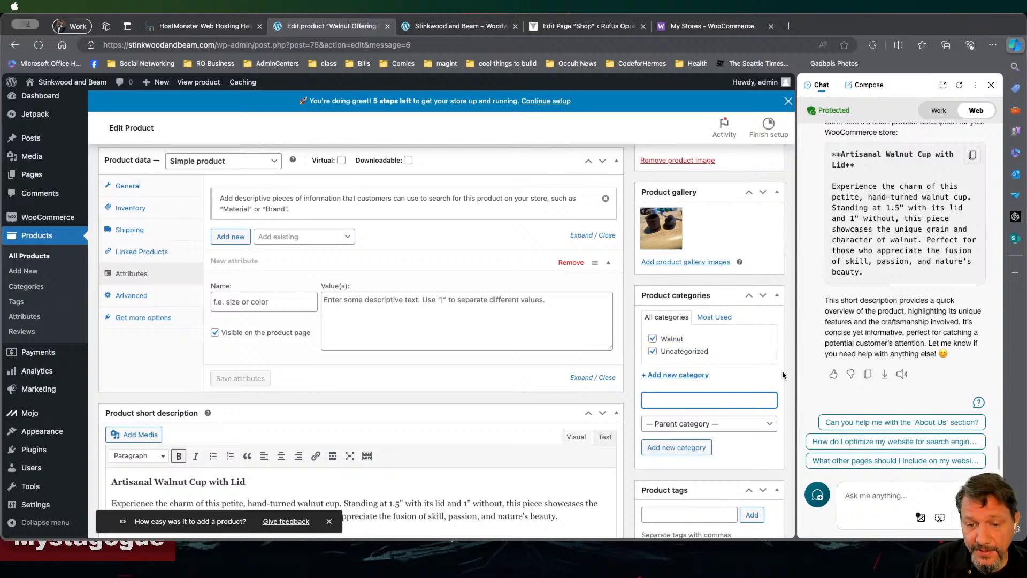
{"action": "left_click", "coordinate": [653, 352]}
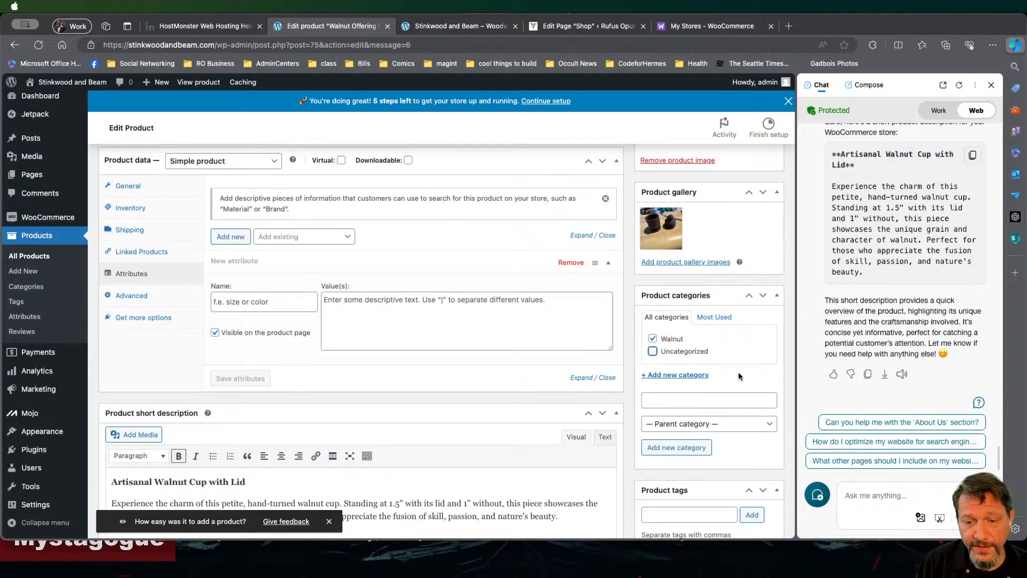
Add a second new product category, "Lidded Box", without a parent category
{"action": "left_click", "coordinate": [679, 375]}
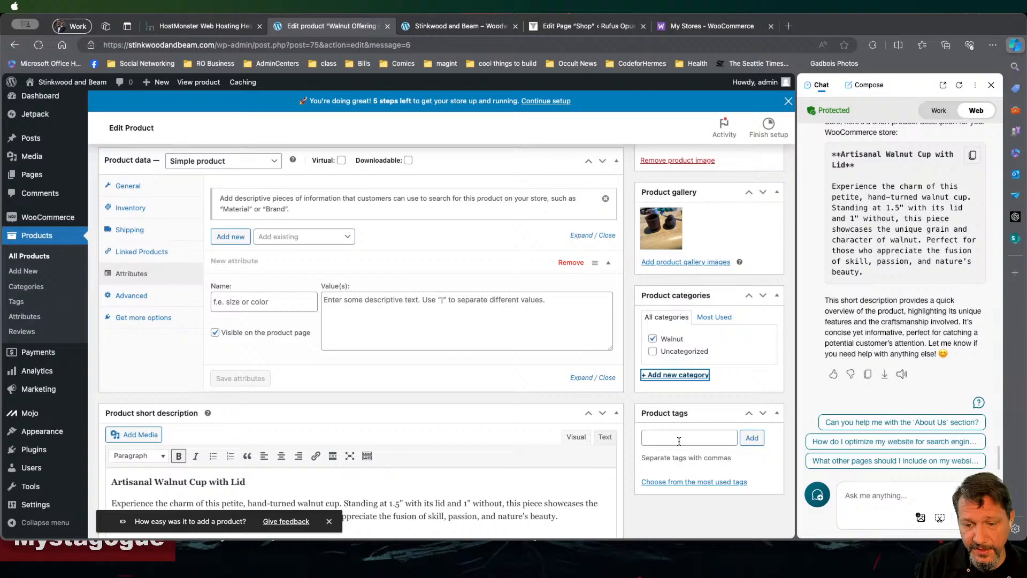
{"action": "key", "text": "Return"}
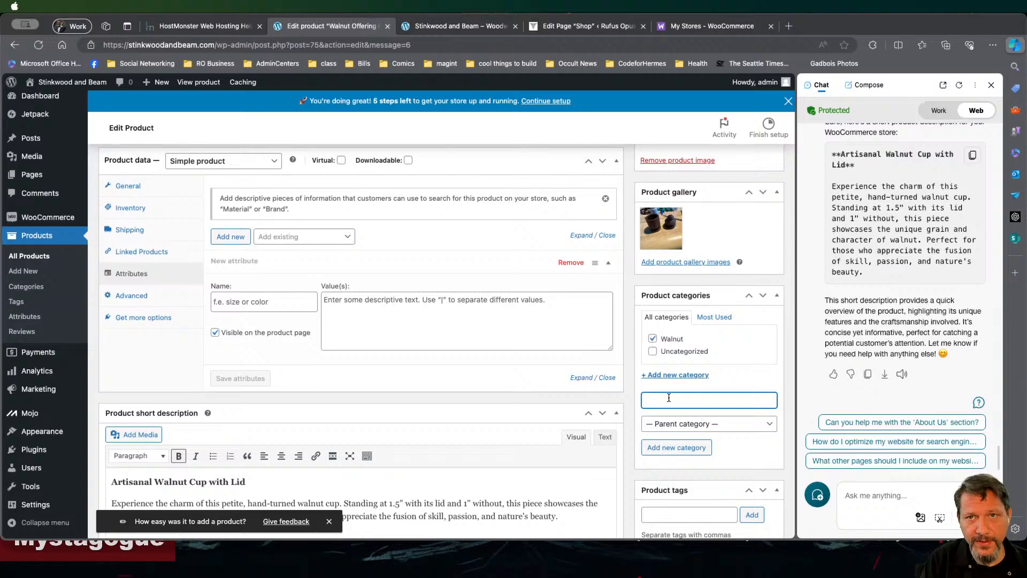
{"action": "type", "text": "Lidded"}
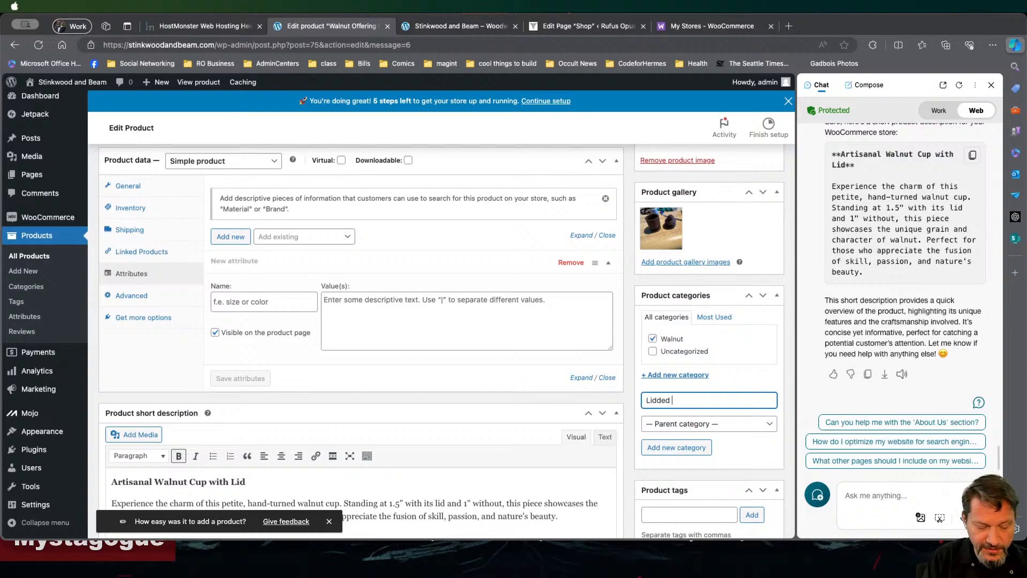
{"action": "type", "text": " Box"}
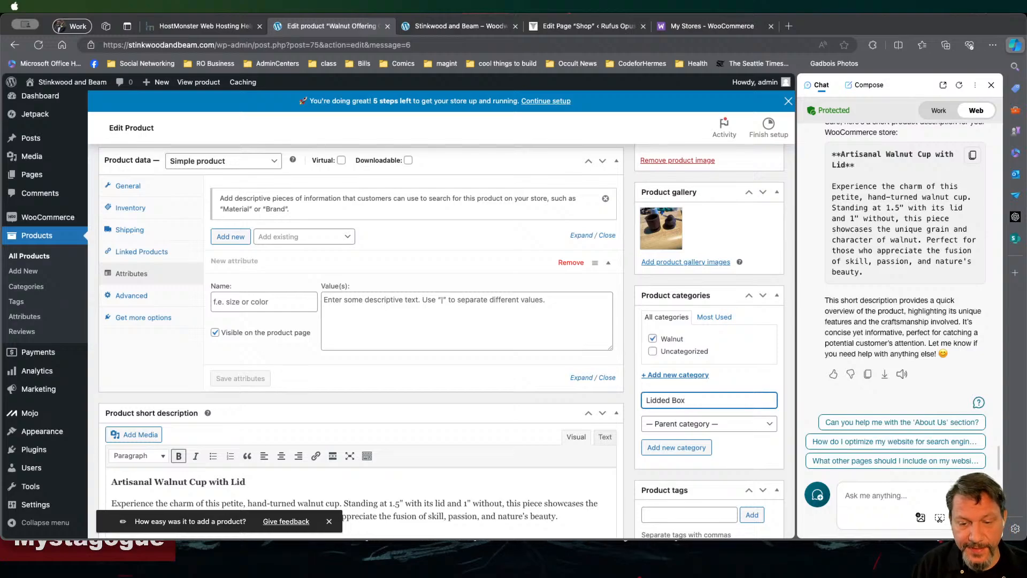
{"action": "left_click", "coordinate": [695, 450]}
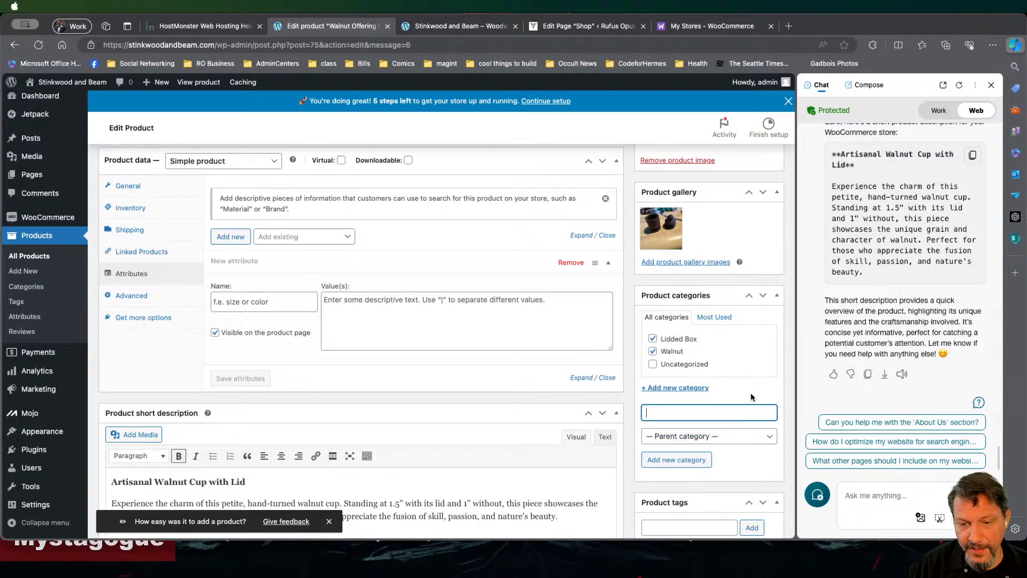
Add the product tags "Offerings" and "ring box" to the cup
{"action": "scroll", "coordinate": [749, 397], "scroll_direction": "down", "scroll_amount": 2}
{"action": "left_click", "coordinate": [708, 417]}
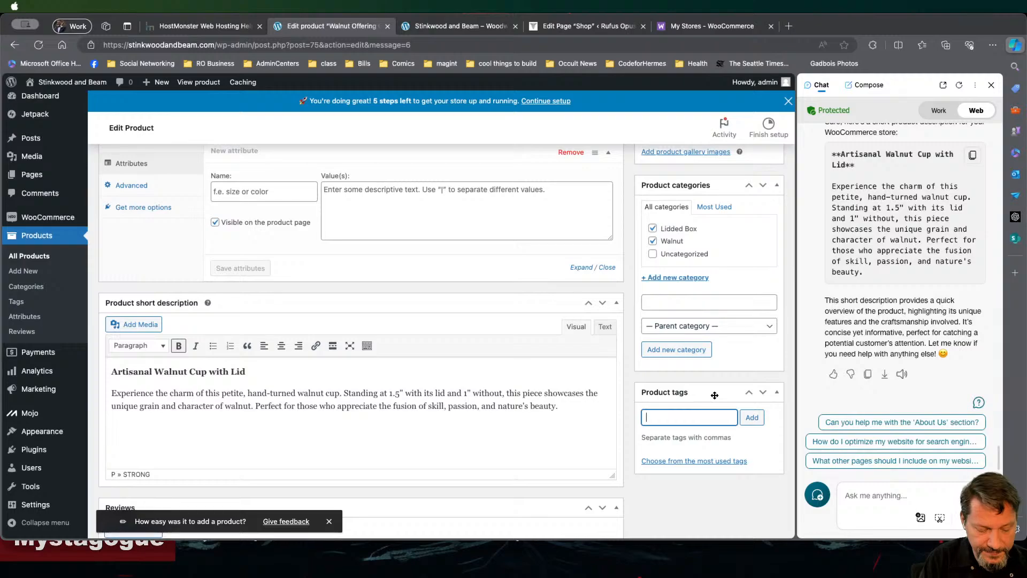
{"action": "type", "text": "Offerings"}
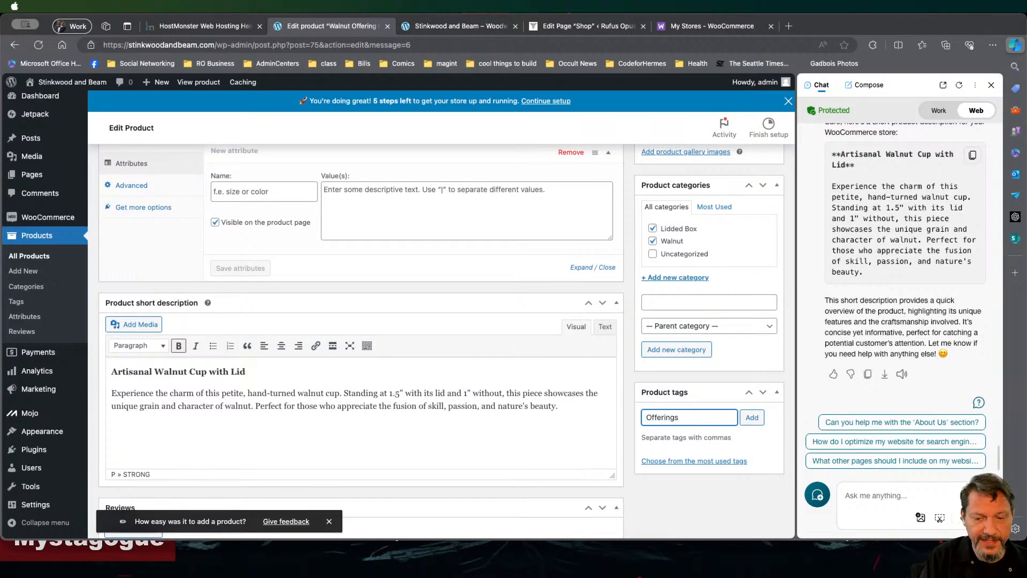
{"action": "left_click", "coordinate": [760, 416]}
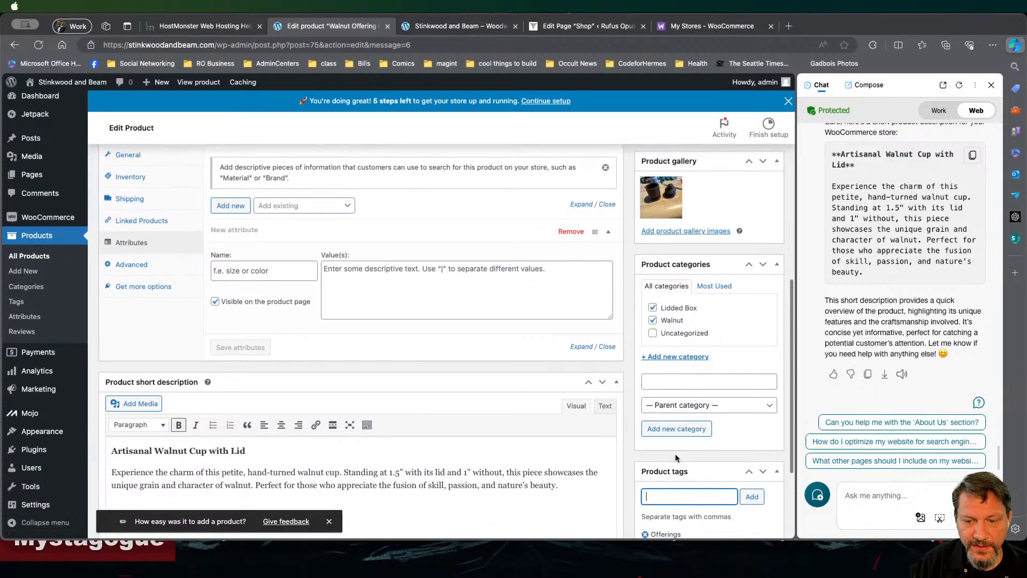
{"action": "type", "text": "r"}
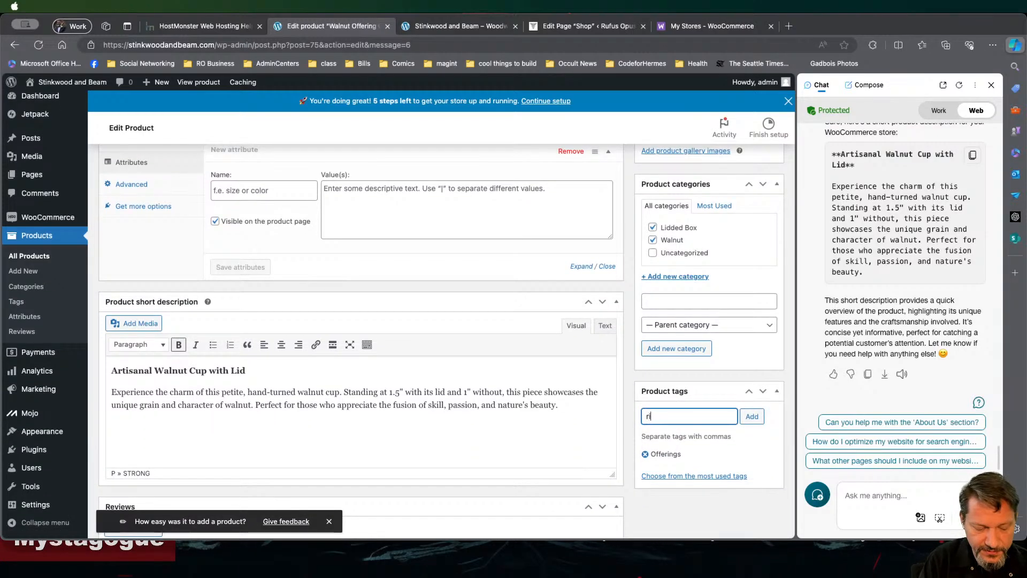
{"action": "type", "text": "ing box"}
{"action": "left_click", "coordinate": [753, 422]}
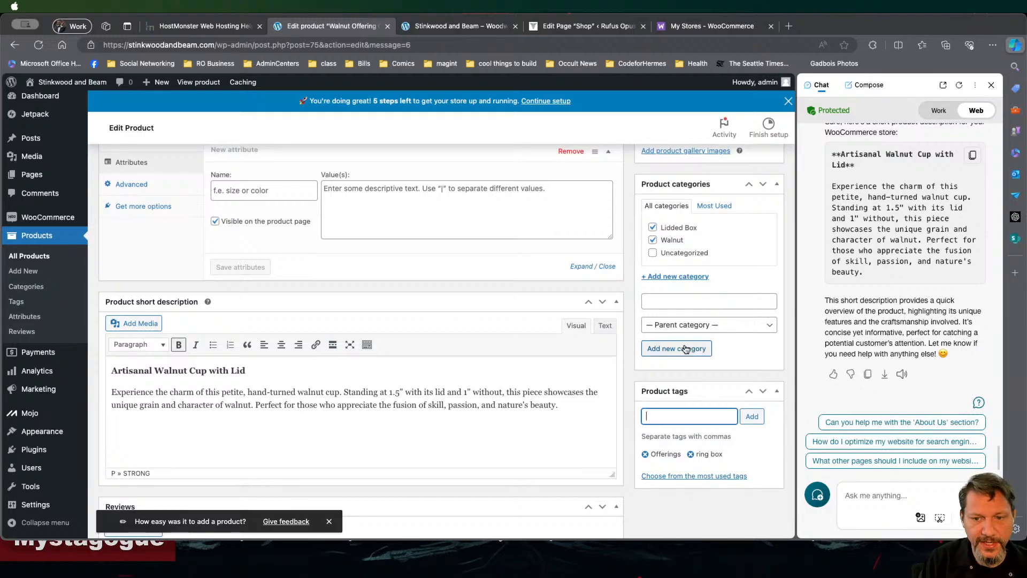
Update the published Walnut Offering Cup product to save its new descriptions, categories and tags
{"action": "scroll", "coordinate": [730, 242], "scroll_direction": "up", "scroll_amount": 1}
{"action": "scroll", "coordinate": [731, 245], "scroll_direction": "up", "scroll_amount": 1}
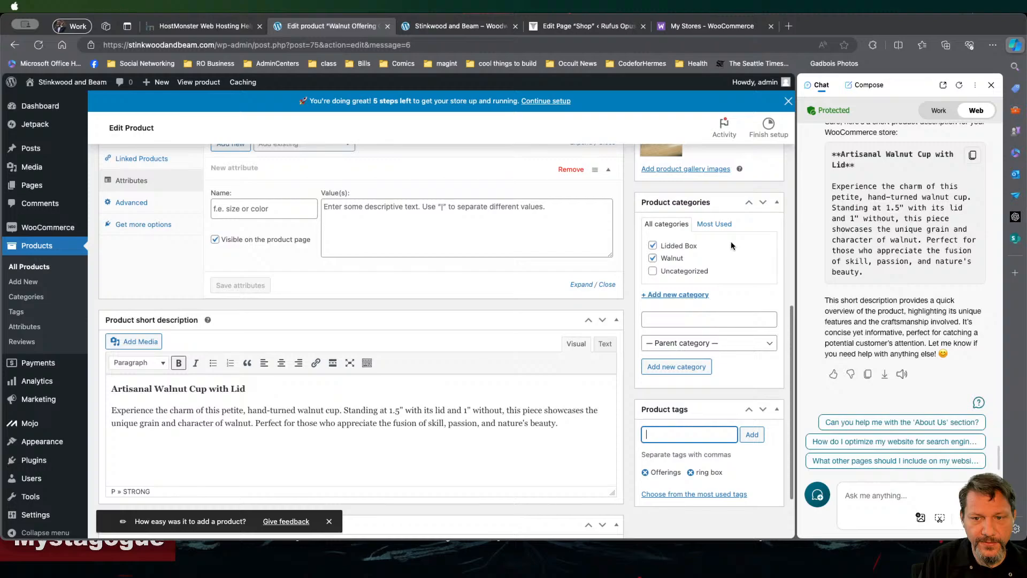
{"action": "scroll", "coordinate": [730, 246], "scroll_direction": "up", "scroll_amount": 10}
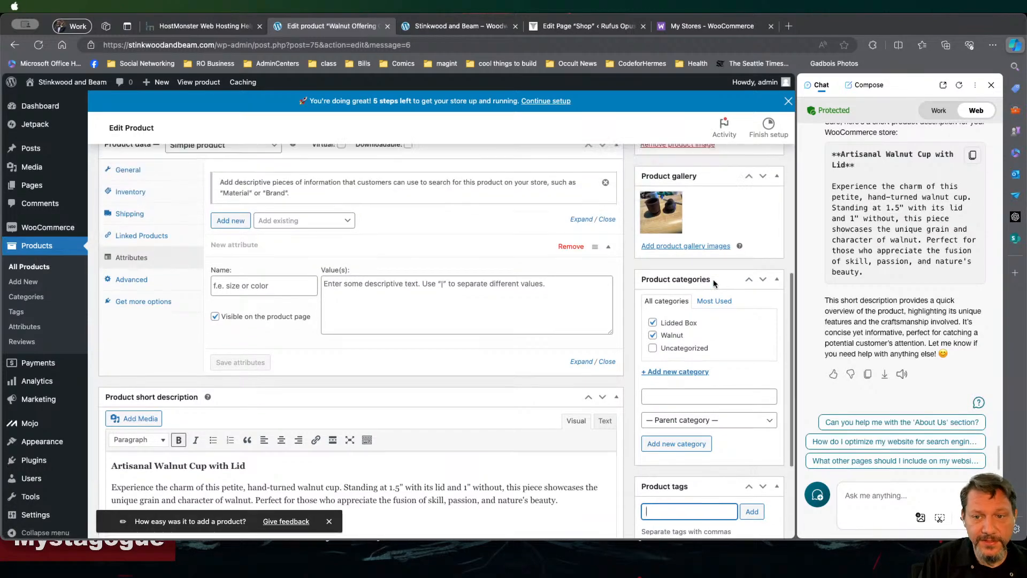
{"action": "scroll", "coordinate": [714, 284], "scroll_direction": "up", "scroll_amount": 5}
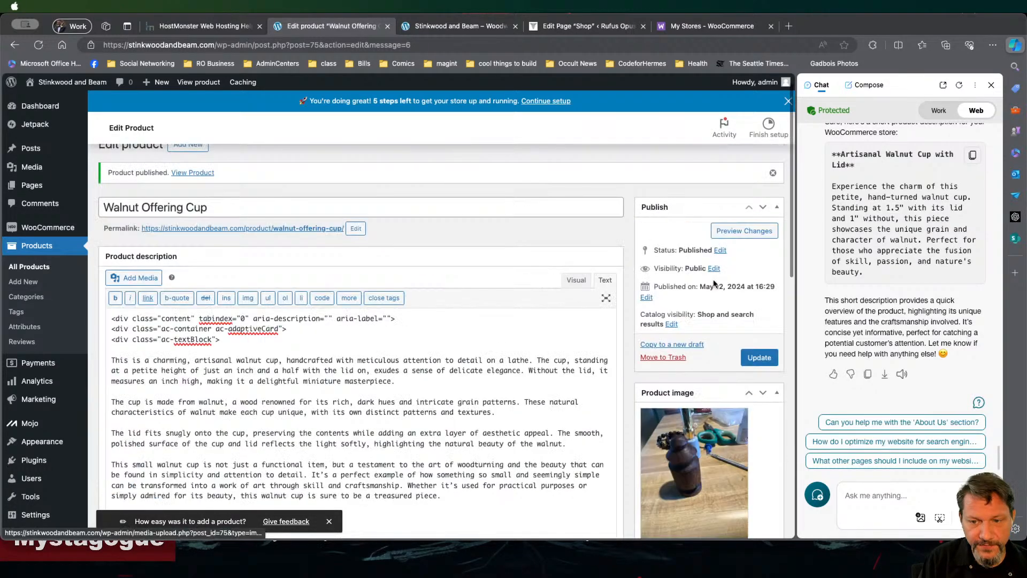
{"action": "left_click", "coordinate": [760, 357]}
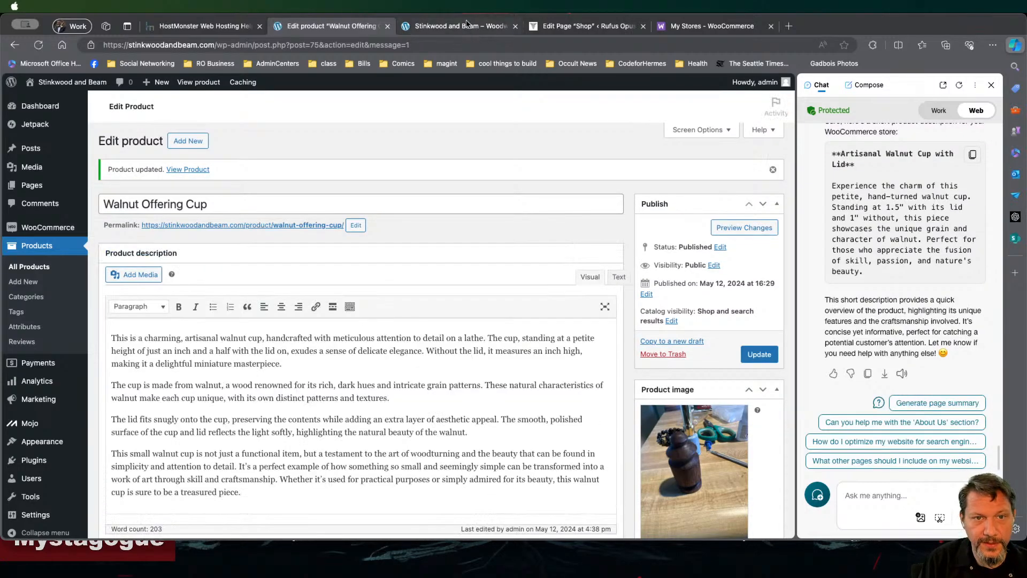
On the storefront's Shop page, add the Walnut Offering Cup to the cart and view the cart
{"action": "left_click", "coordinate": [464, 29]}
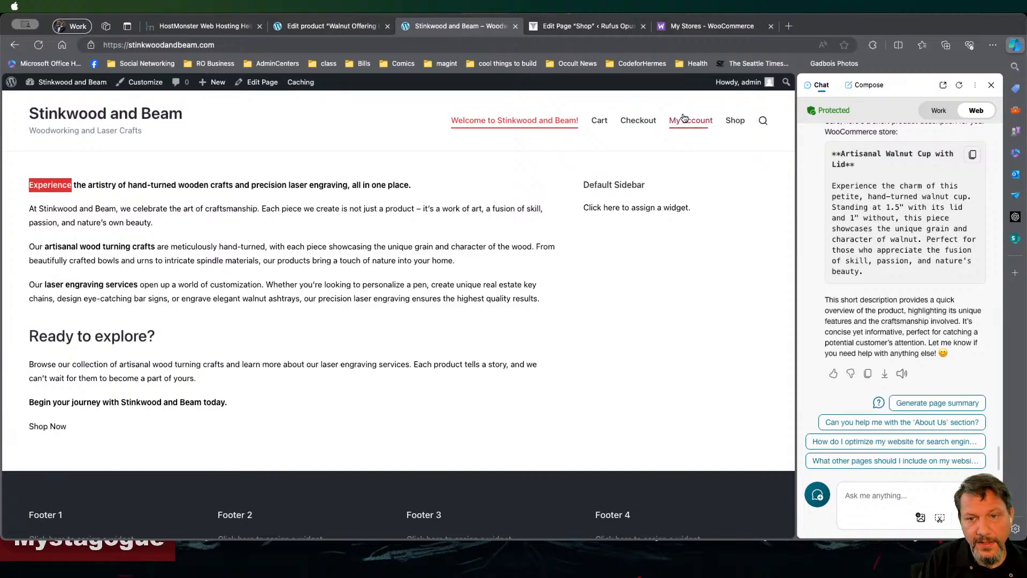
{"action": "left_click", "coordinate": [734, 126]}
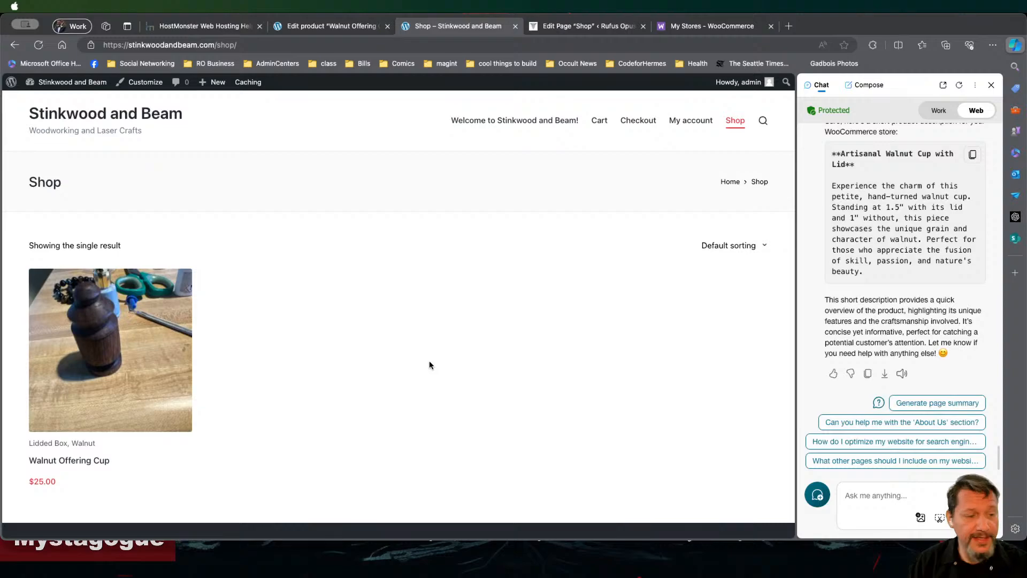
{"action": "left_click", "coordinate": [113, 415]}
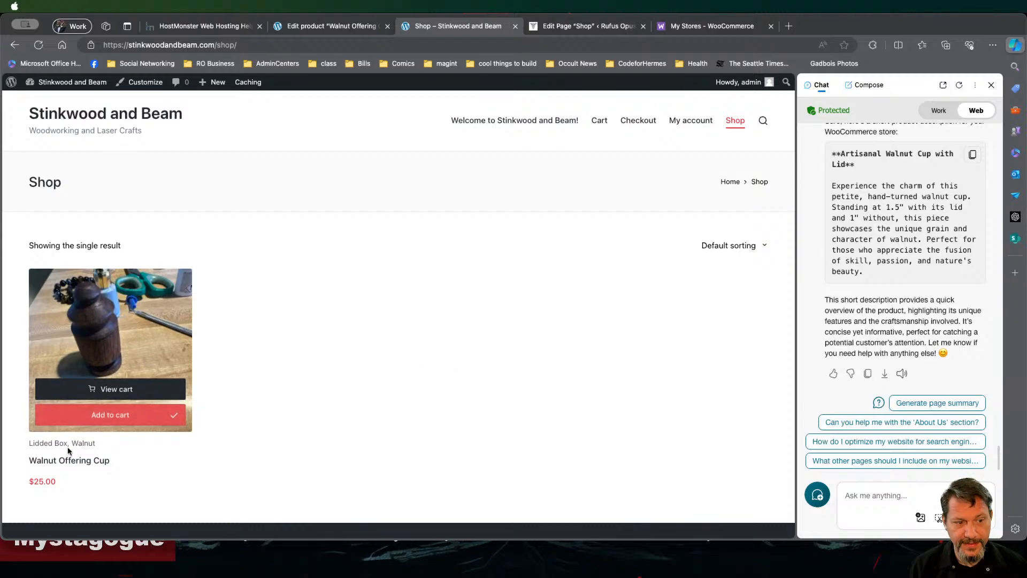
{"action": "left_click", "coordinate": [97, 394]}
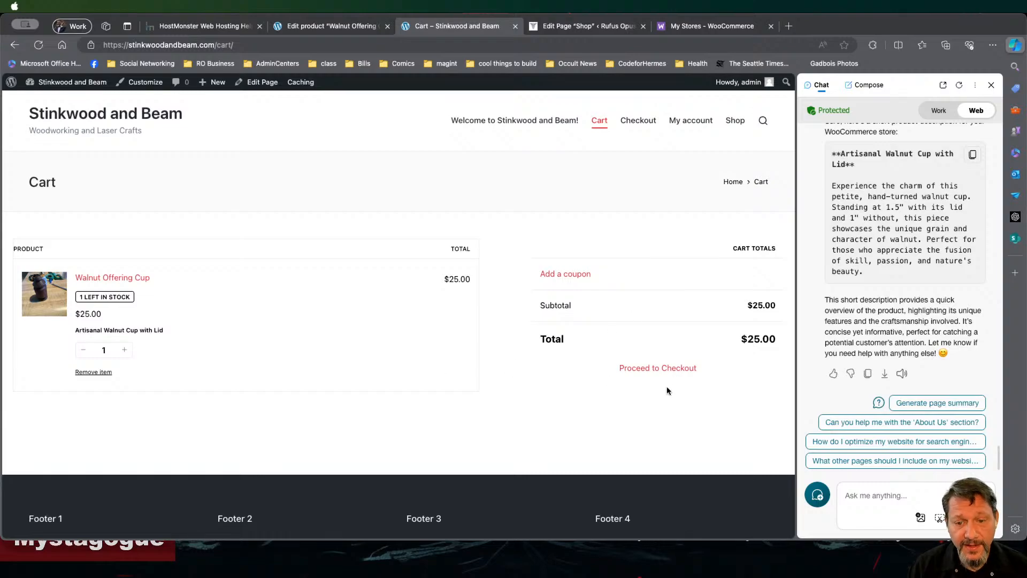
Proceed to checkout and examine the billing, payment options and order summary sections
{"action": "left_click", "coordinate": [666, 368]}
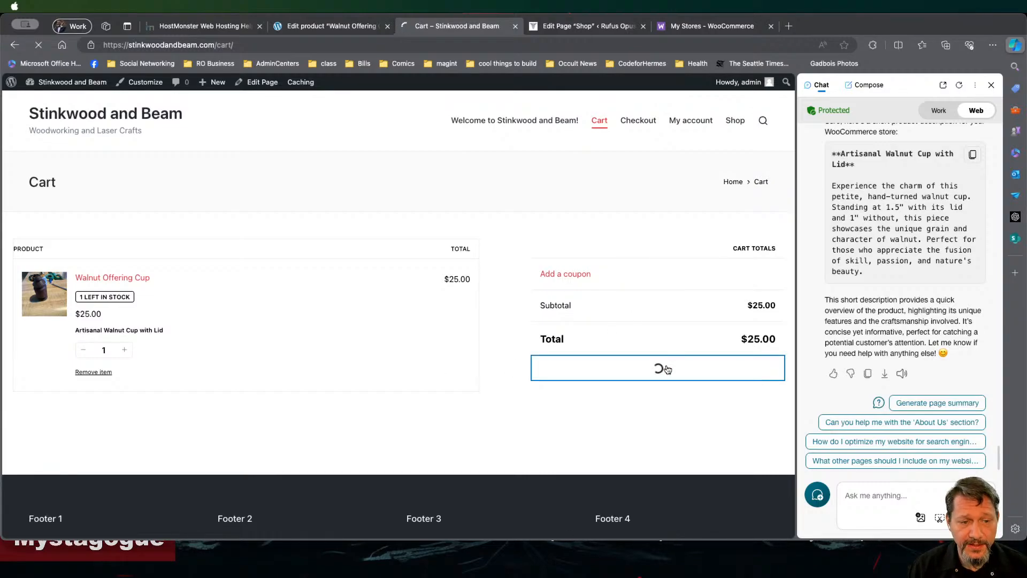
{"action": "scroll", "coordinate": [637, 249], "scroll_direction": "down", "scroll_amount": 5}
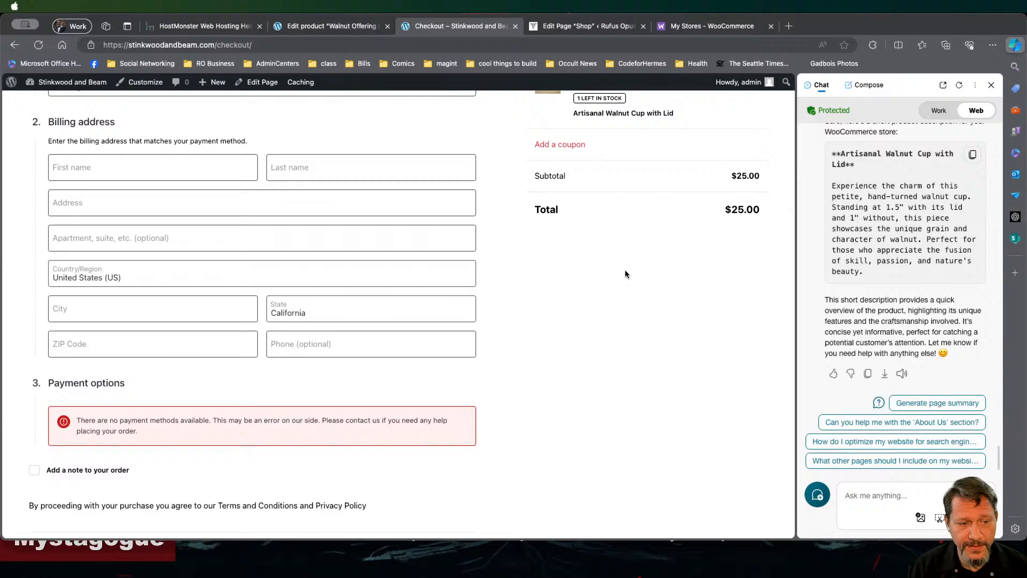
{"action": "scroll", "coordinate": [625, 272], "scroll_direction": "down", "scroll_amount": 1}
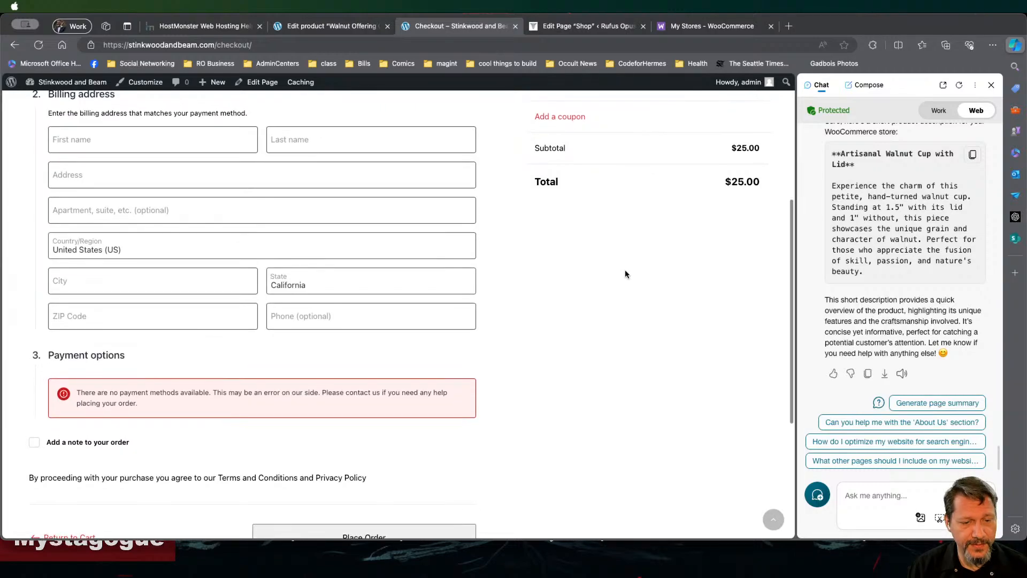
{"action": "scroll", "coordinate": [625, 271], "scroll_direction": "down", "scroll_amount": 1}
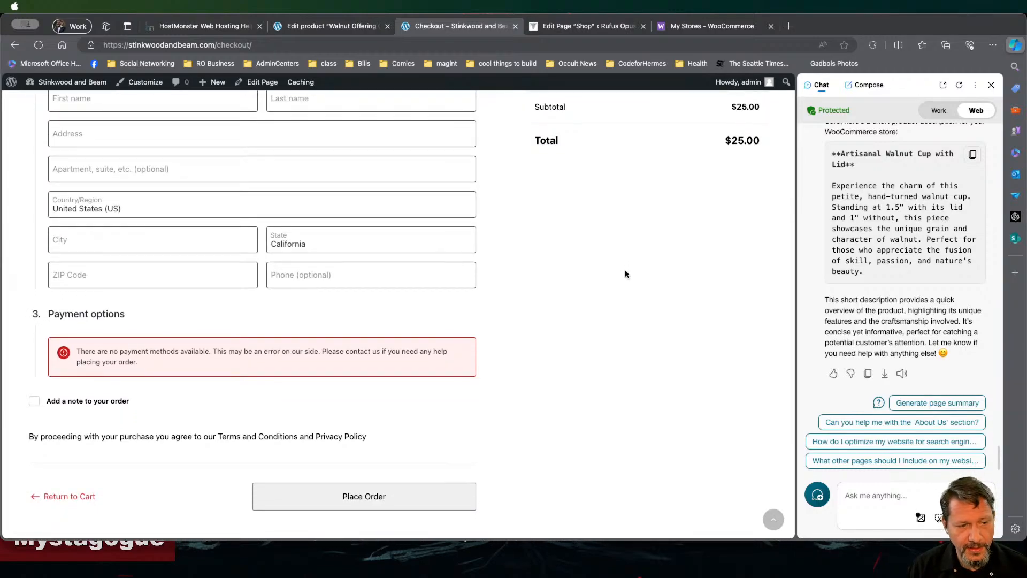
{"action": "scroll", "coordinate": [624, 269], "scroll_direction": "up", "scroll_amount": 7}
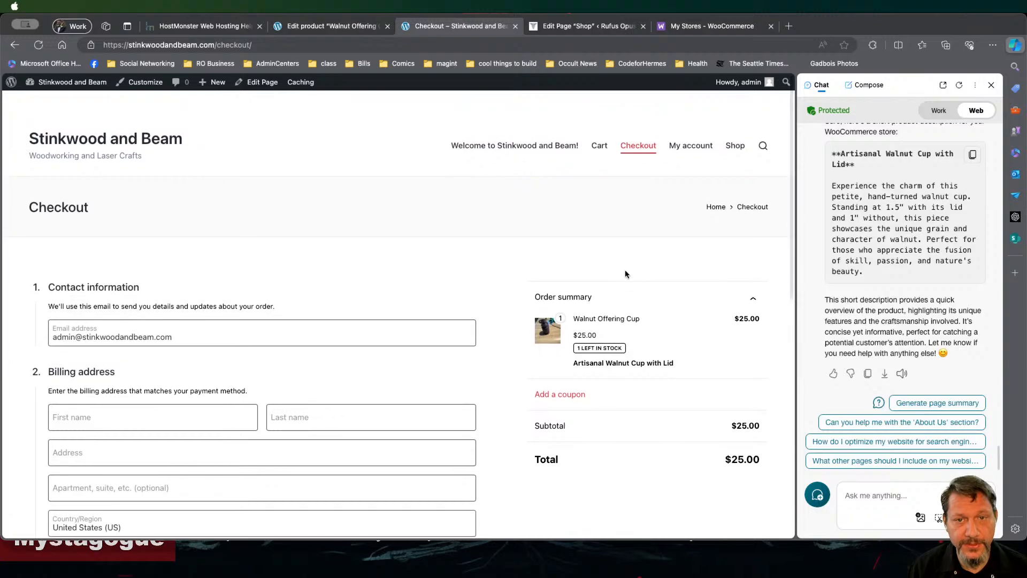
Connect the Stinkwood and Beam store to WooPayments and approve the WordPress.com account connection
{"action": "left_click", "coordinate": [326, 30]}
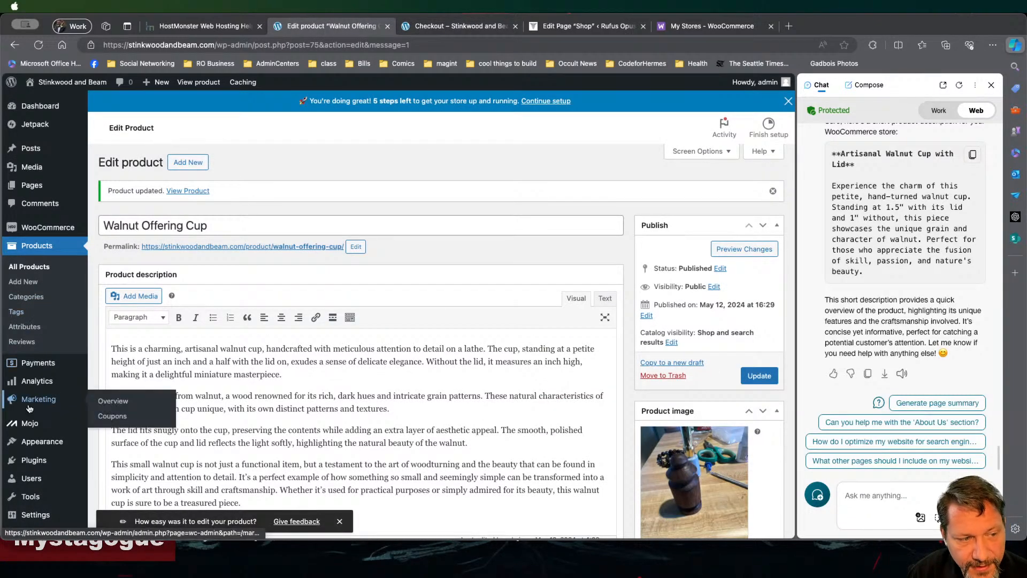
{"action": "left_click", "coordinate": [37, 363]}
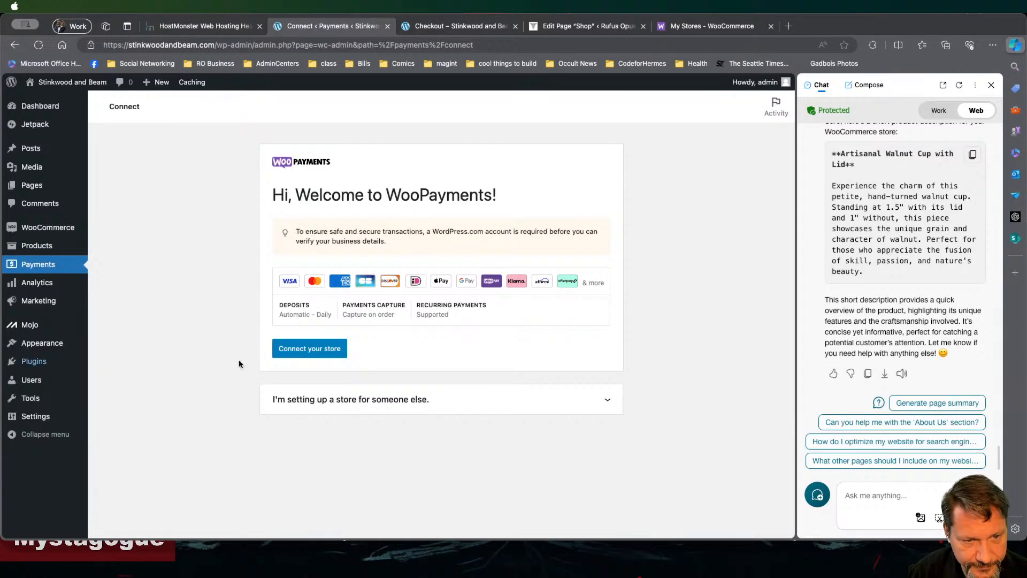
{"action": "left_click", "coordinate": [302, 346]}
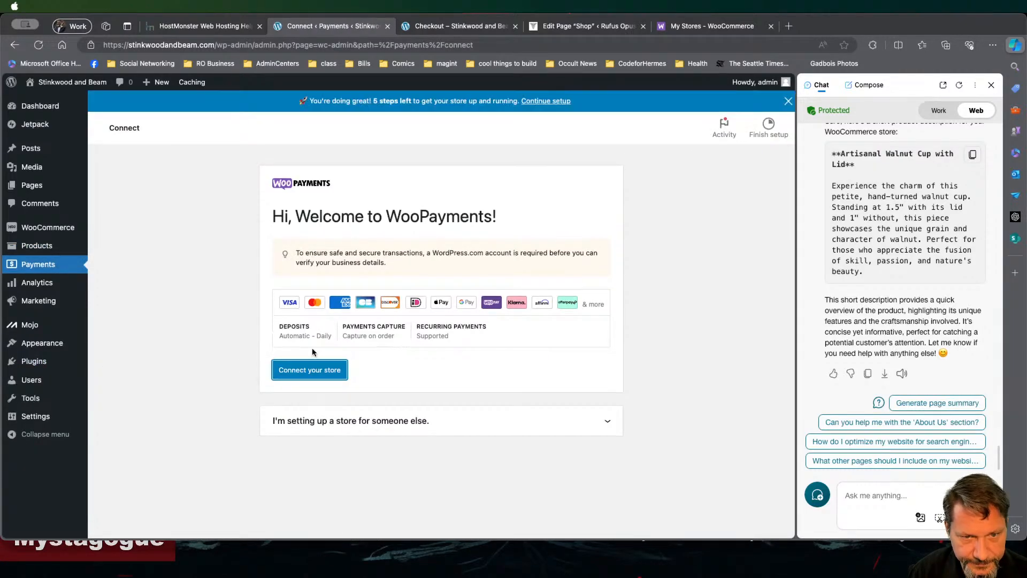
{"action": "left_click", "coordinate": [295, 378]}
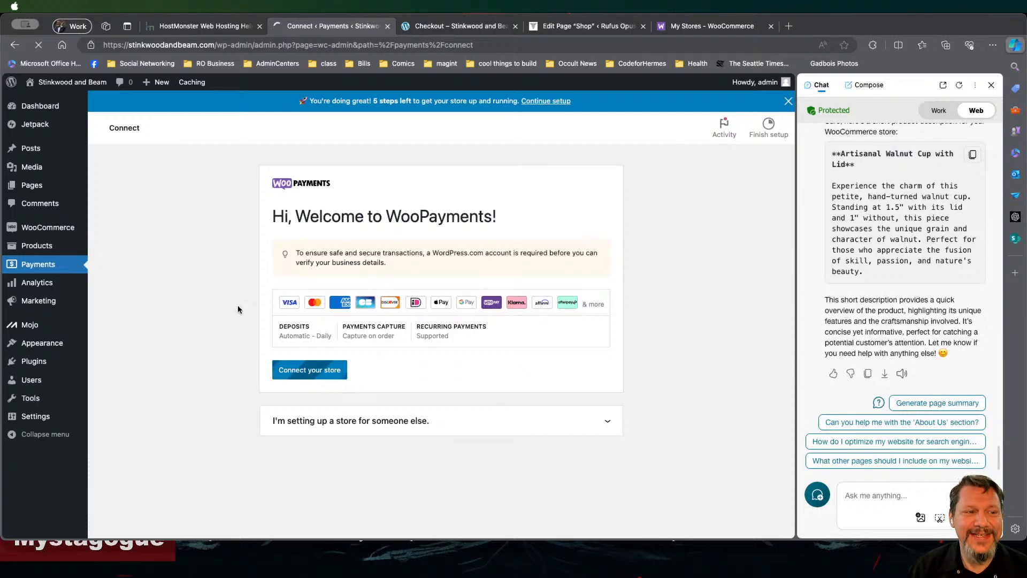
{"action": "mouse_move", "coordinate": [34, 252]}
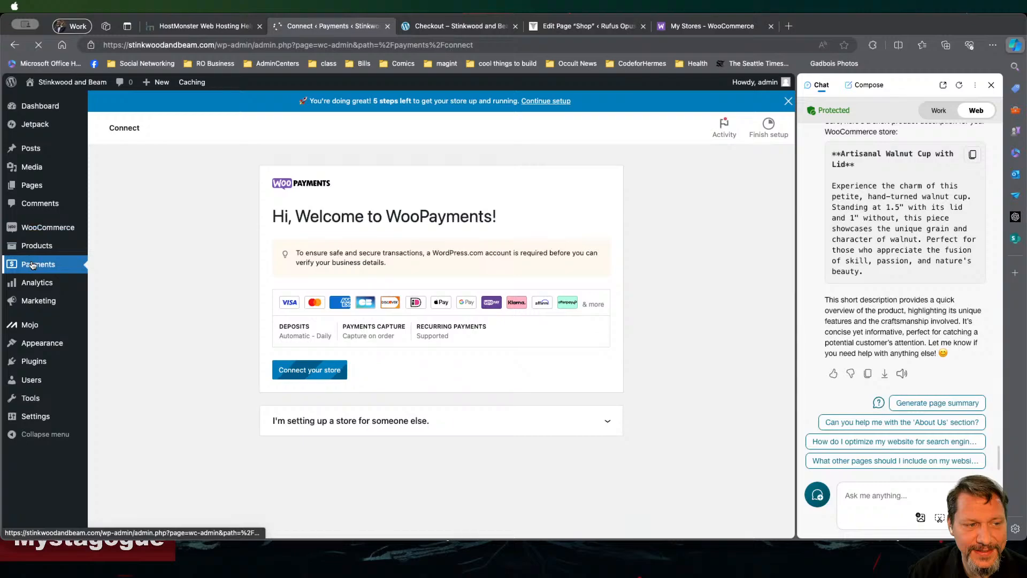
{"action": "mouse_move", "coordinate": [55, 229]}
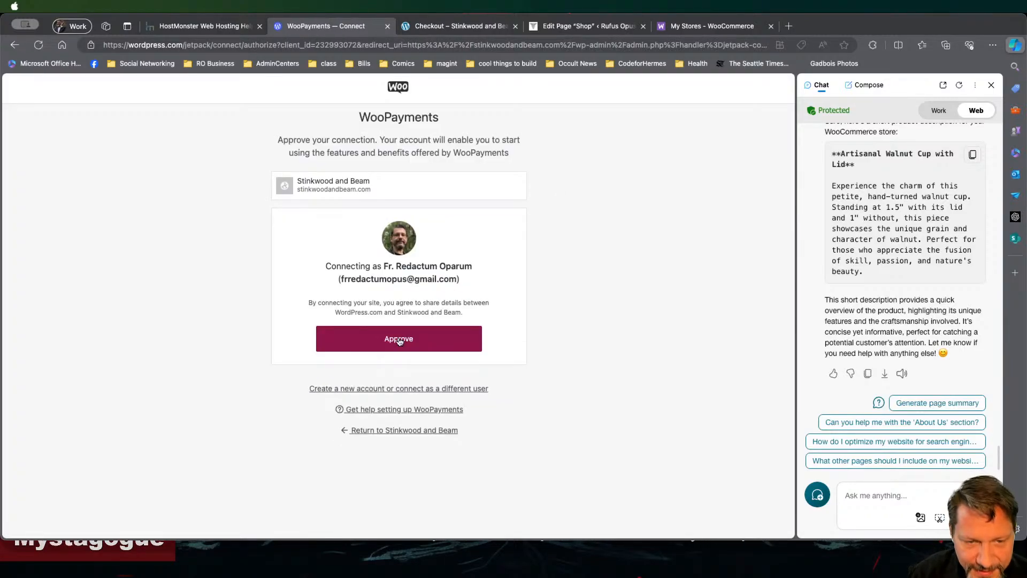
{"action": "left_click", "coordinate": [399, 341]}
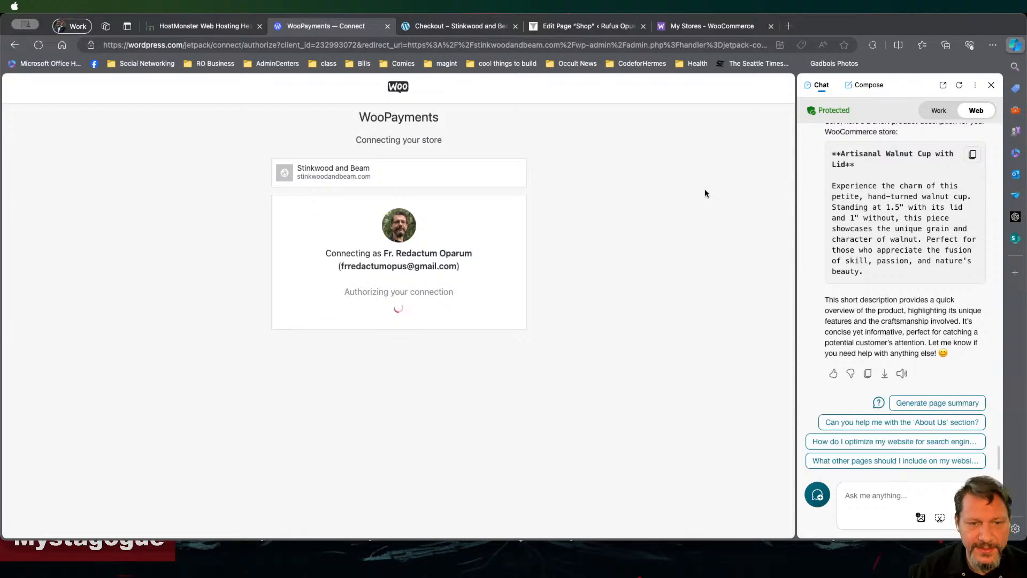
Review the connected stores and their status on the WooCommerce.com My Stores page
{"action": "left_click", "coordinate": [685, 27]}
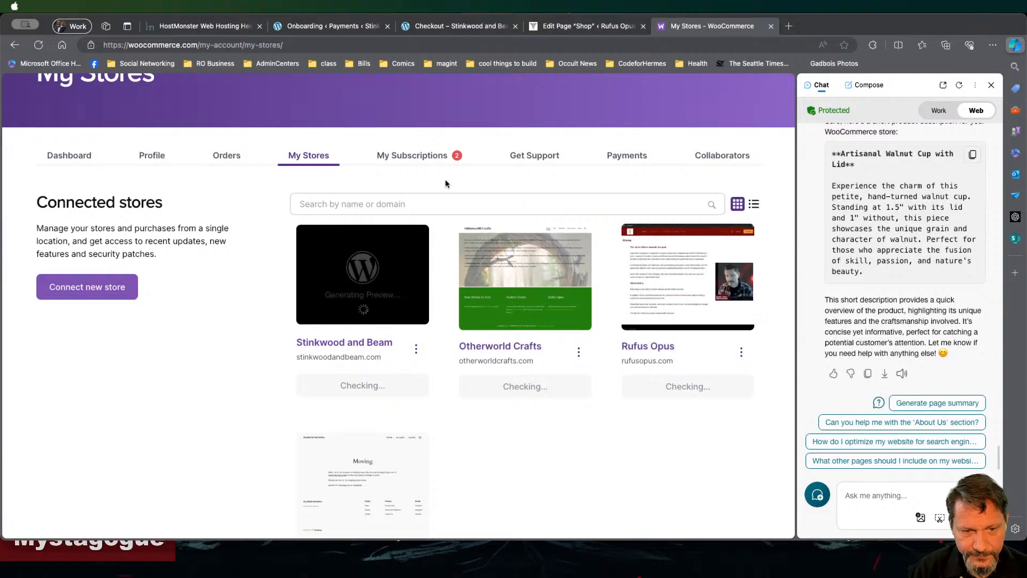
{"action": "scroll", "coordinate": [444, 183], "scroll_direction": "down", "scroll_amount": 3}
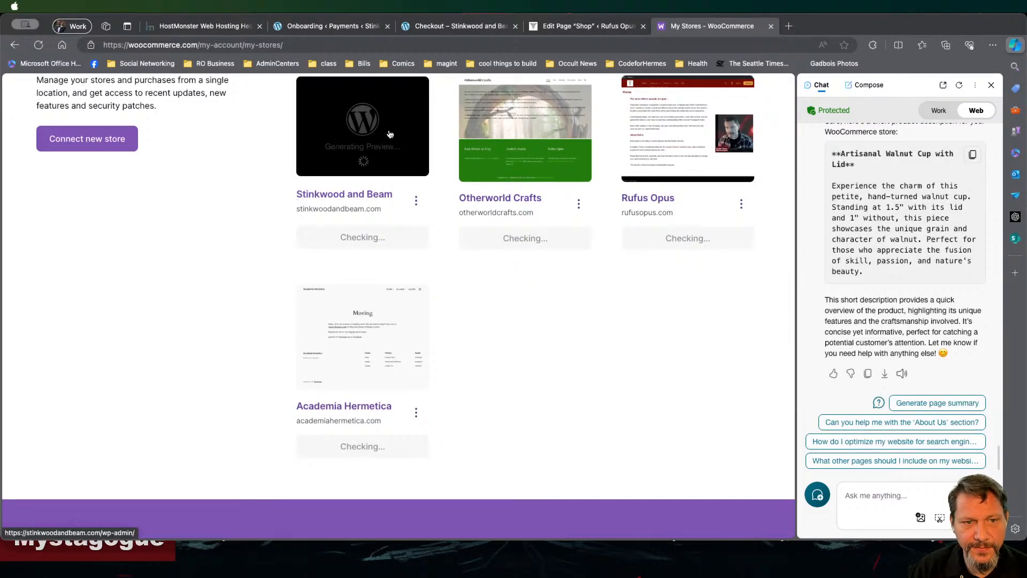
{"action": "scroll", "coordinate": [540, 315], "scroll_direction": "up", "scroll_amount": 5}
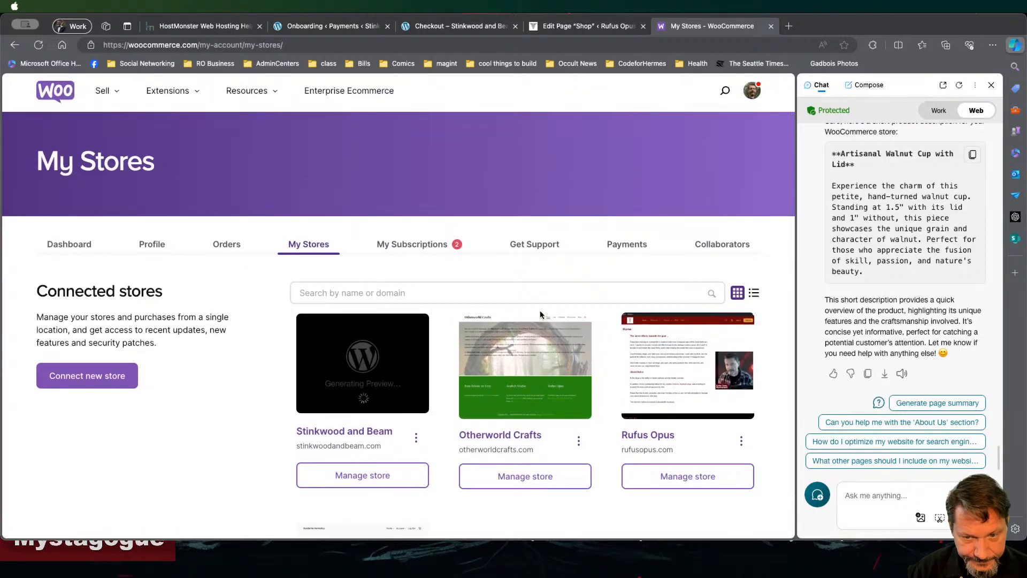
{"action": "scroll", "coordinate": [540, 313], "scroll_direction": "down", "scroll_amount": 5}
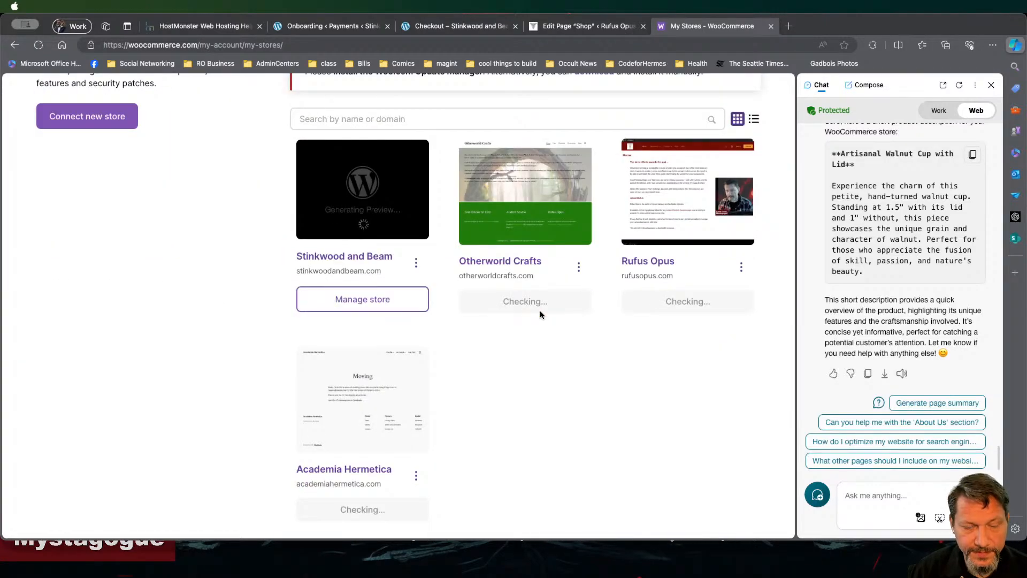
{"action": "scroll", "coordinate": [540, 310], "scroll_direction": "down", "scroll_amount": 3}
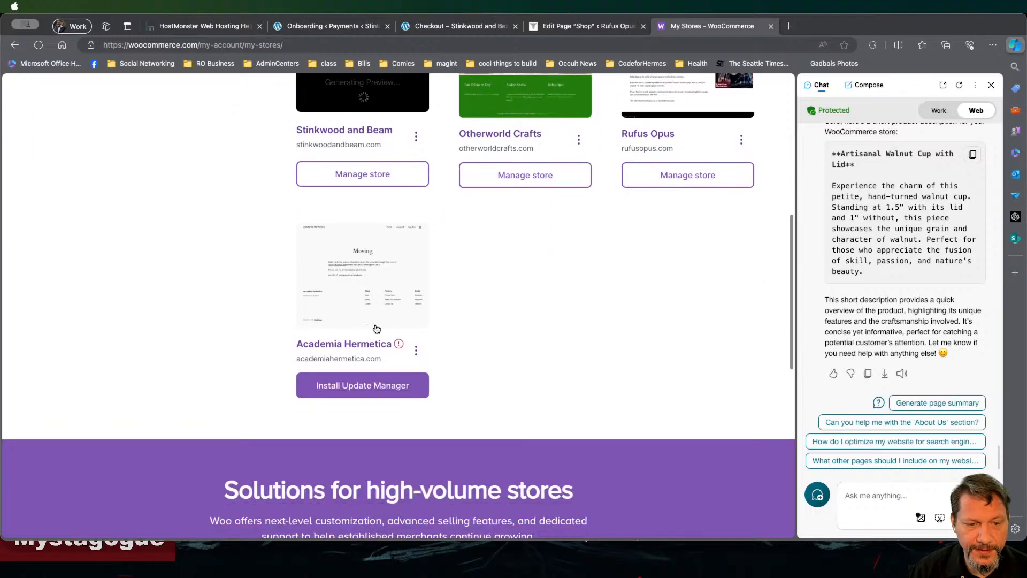
{"action": "scroll", "coordinate": [506, 282], "scroll_direction": "up", "scroll_amount": 4}
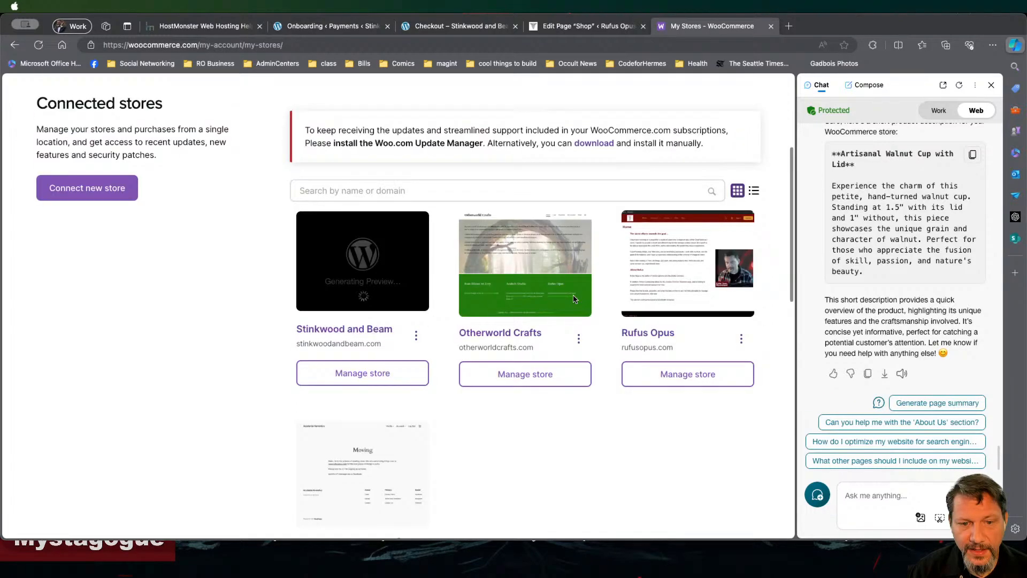
{"action": "scroll", "coordinate": [608, 265], "scroll_direction": "up", "scroll_amount": 4}
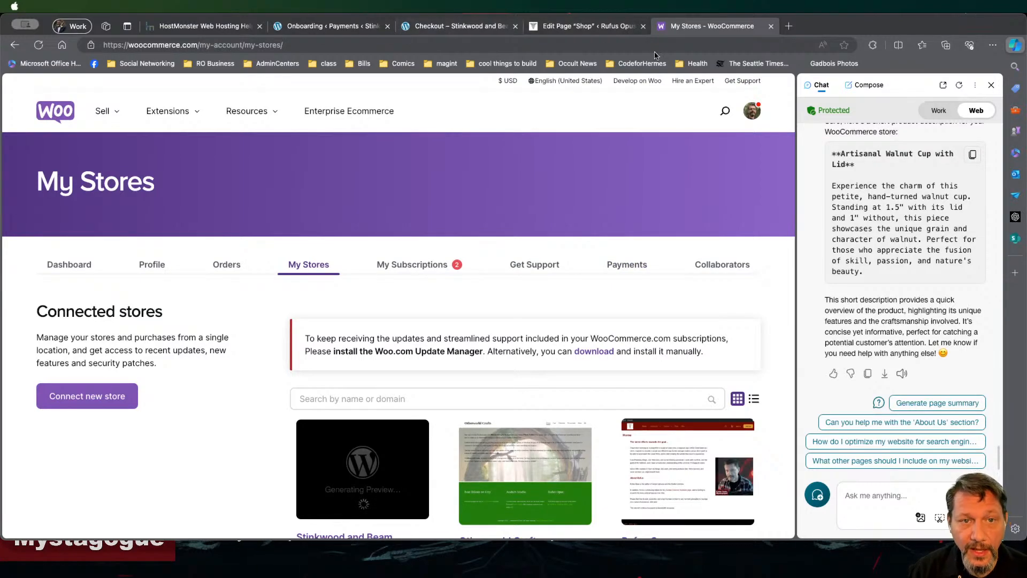
Reload the storefront's Checkout page and check its payment options section
{"action": "left_click", "coordinate": [465, 27]}
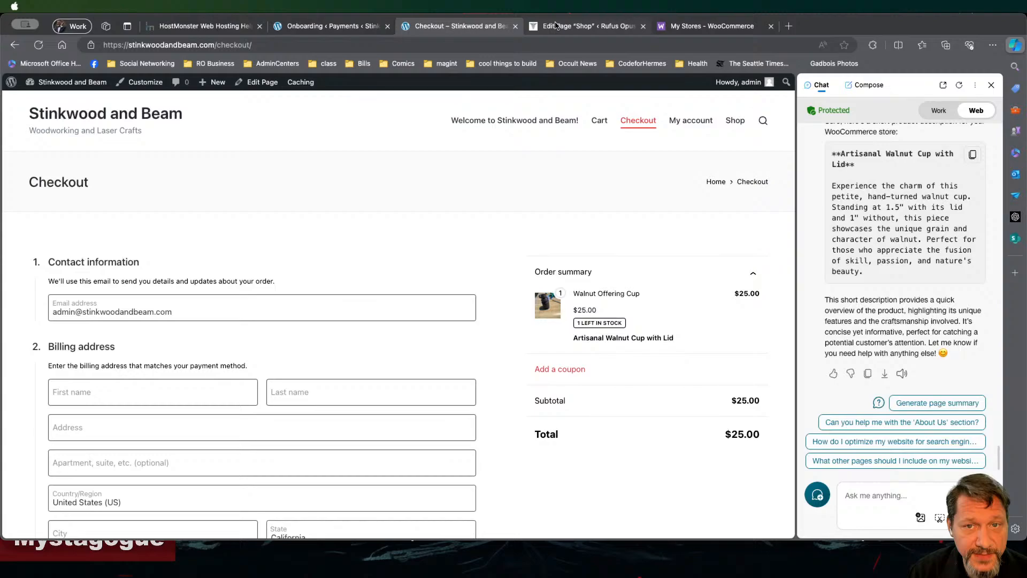
{"action": "left_click", "coordinate": [332, 26]}
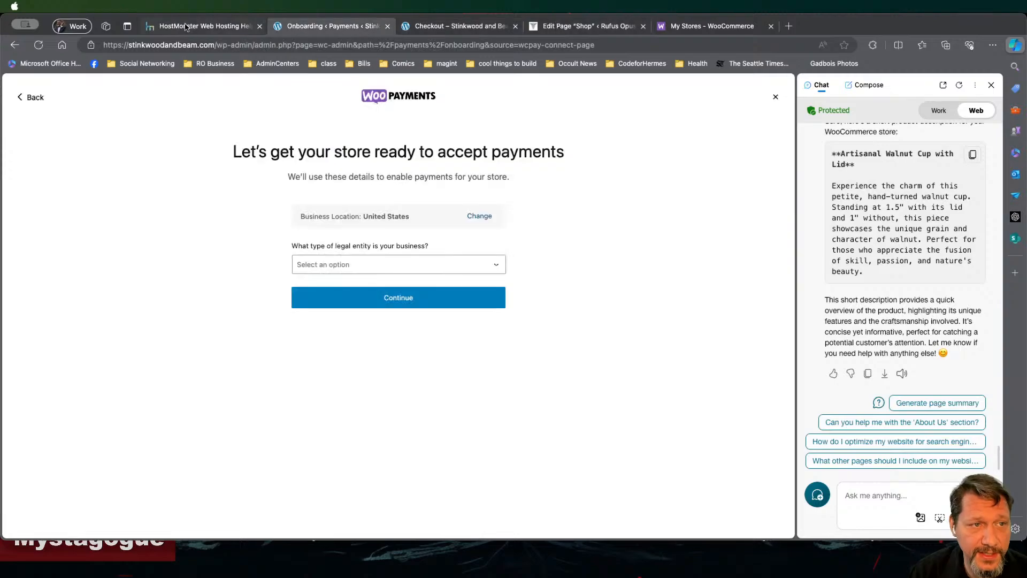
{"action": "left_click", "coordinate": [499, 24]}
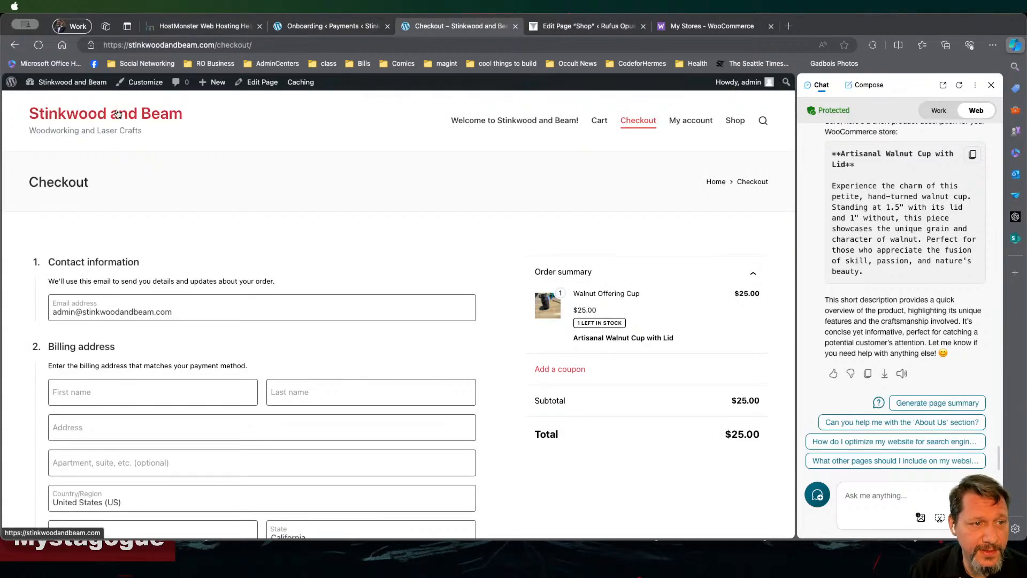
{"action": "left_click", "coordinate": [39, 45]}
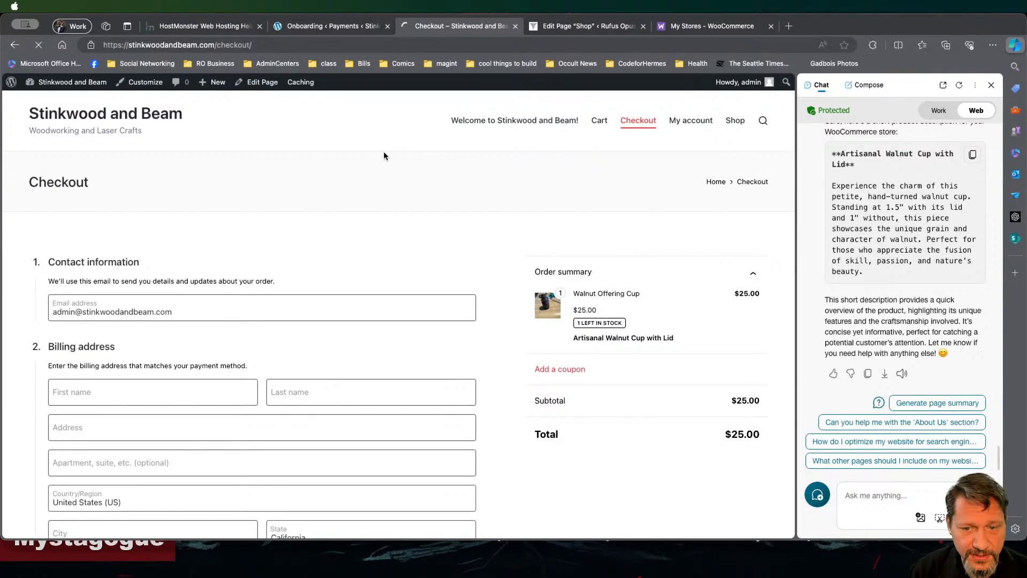
{"action": "scroll", "coordinate": [366, 180], "scroll_direction": "down", "scroll_amount": 5}
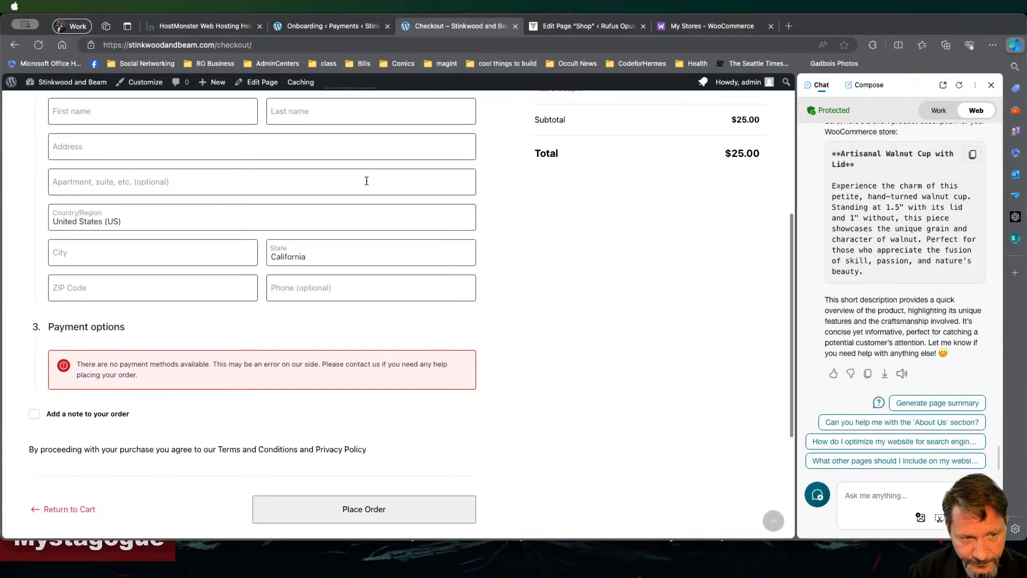
In the WooPayments onboarding, set the legal entity type to Company and its category to Single-member LLC
{"action": "left_click", "coordinate": [342, 26]}
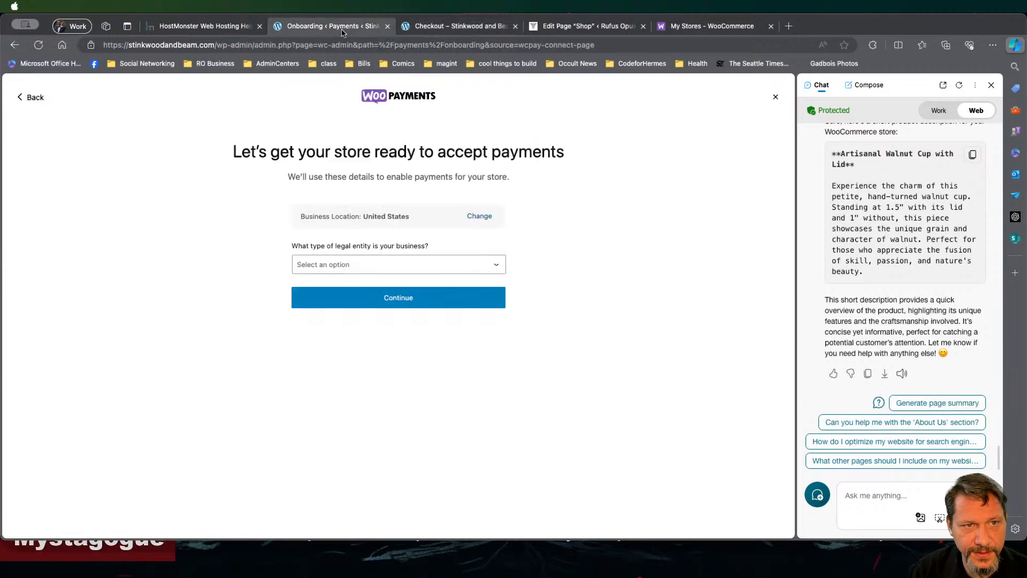
{"action": "left_click", "coordinate": [417, 272]}
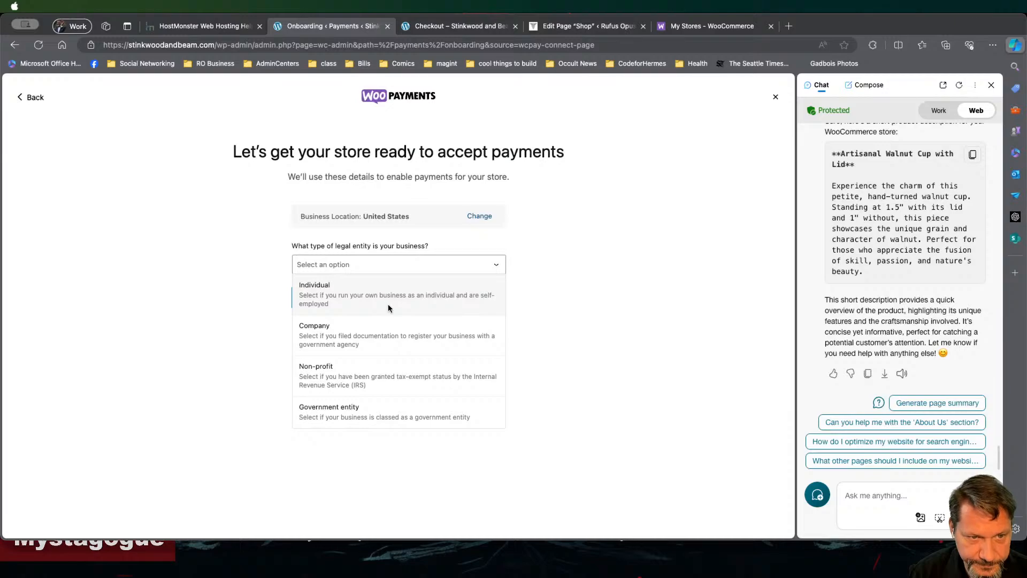
{"action": "left_click", "coordinate": [448, 265]}
{"action": "left_click", "coordinate": [449, 265]}
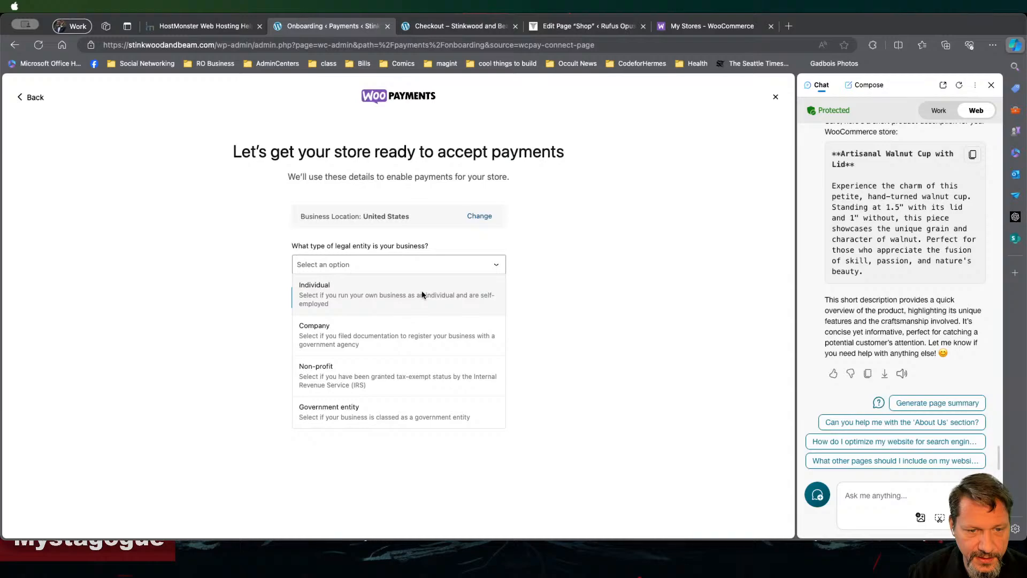
{"action": "left_click", "coordinate": [412, 333]}
{"action": "left_click", "coordinate": [415, 319]}
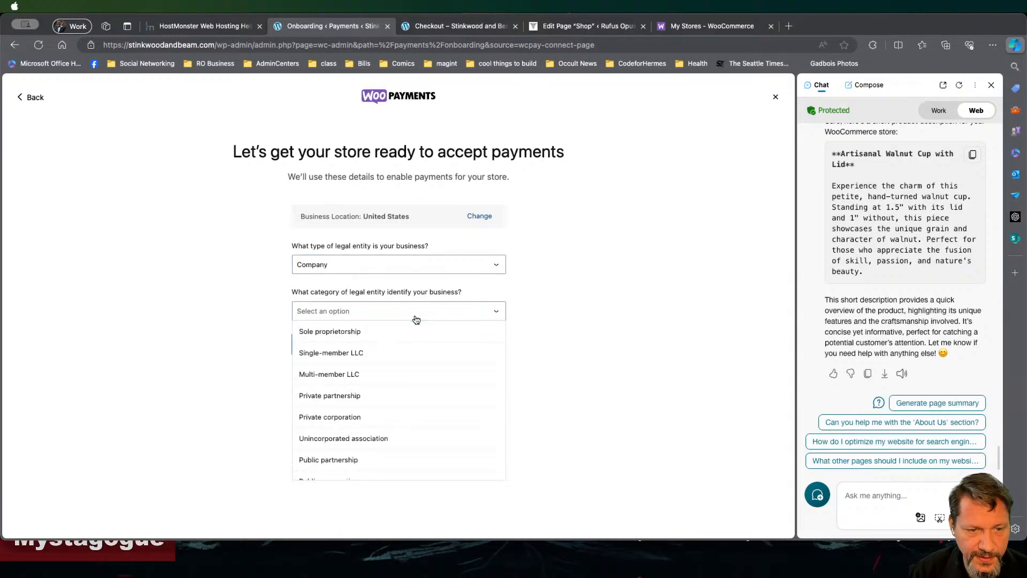
{"action": "left_click", "coordinate": [403, 348]}
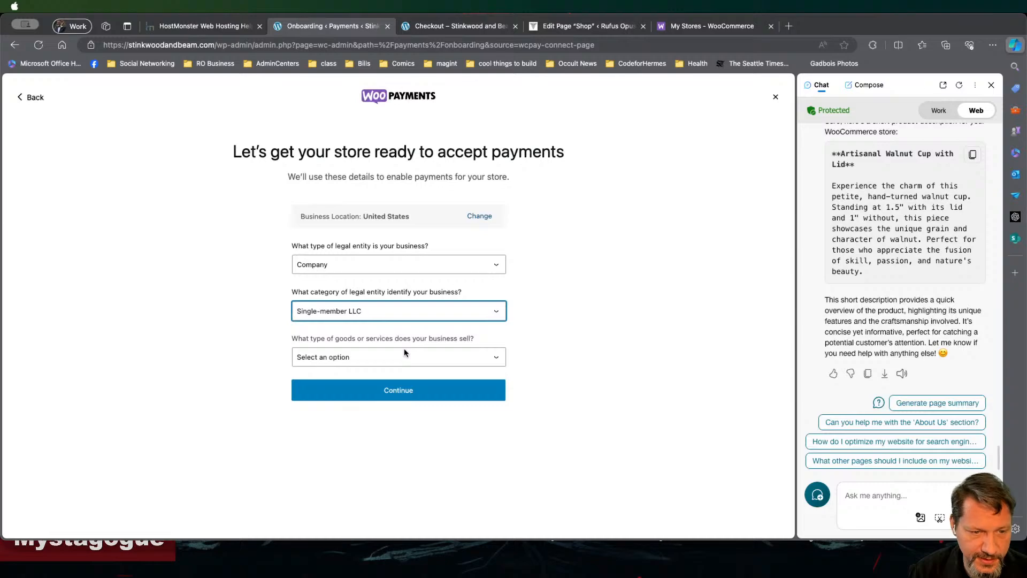
Choose Other merchandise under Retail as the type of goods sold and continue to the additional business details
{"action": "left_click", "coordinate": [402, 357]}
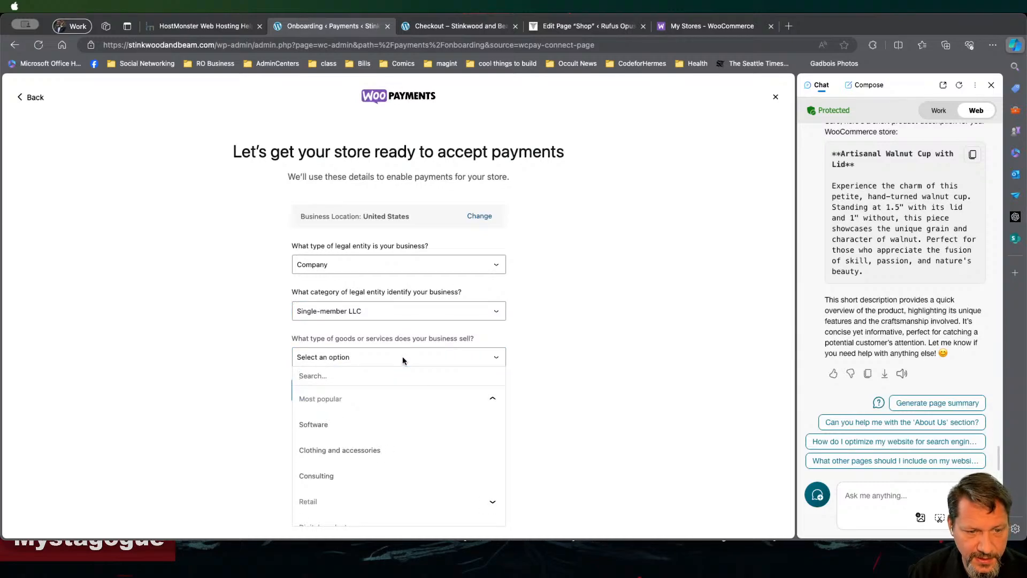
{"action": "scroll", "coordinate": [380, 460], "scroll_direction": "down", "scroll_amount": 5}
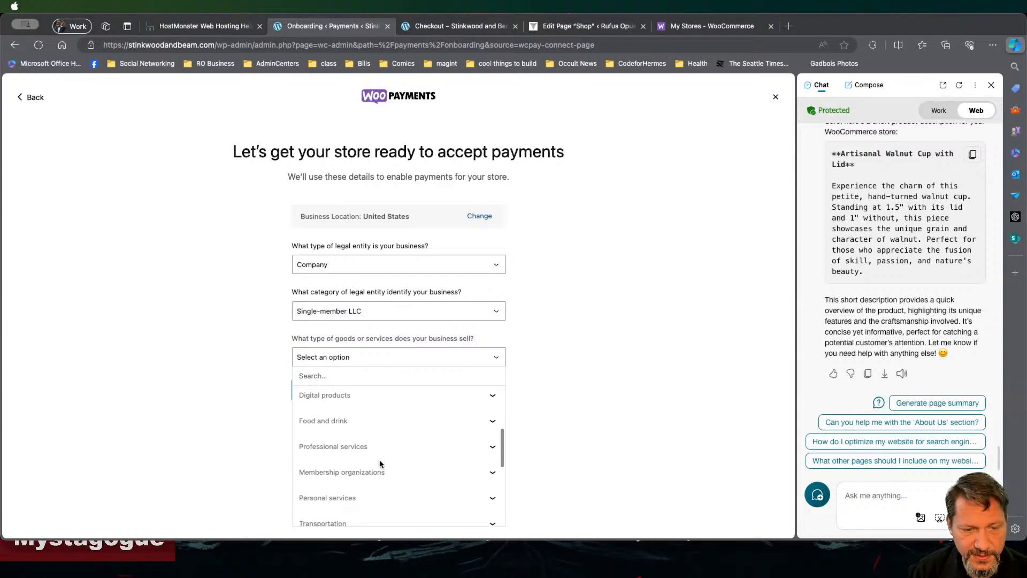
{"action": "scroll", "coordinate": [380, 460], "scroll_direction": "up", "scroll_amount": 2}
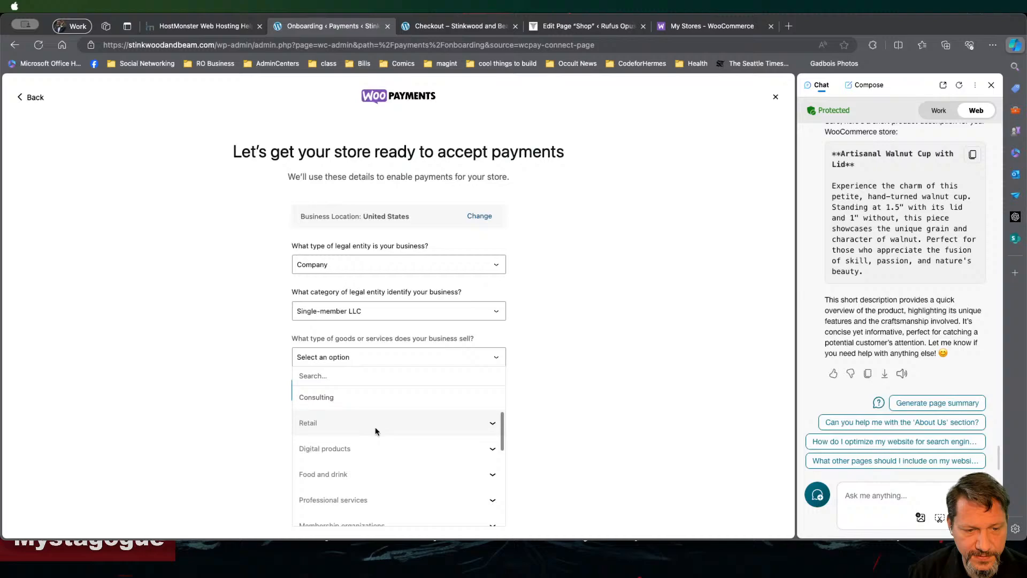
{"action": "left_click", "coordinate": [375, 427]}
{"action": "scroll", "coordinate": [374, 451], "scroll_direction": "down", "scroll_amount": 3}
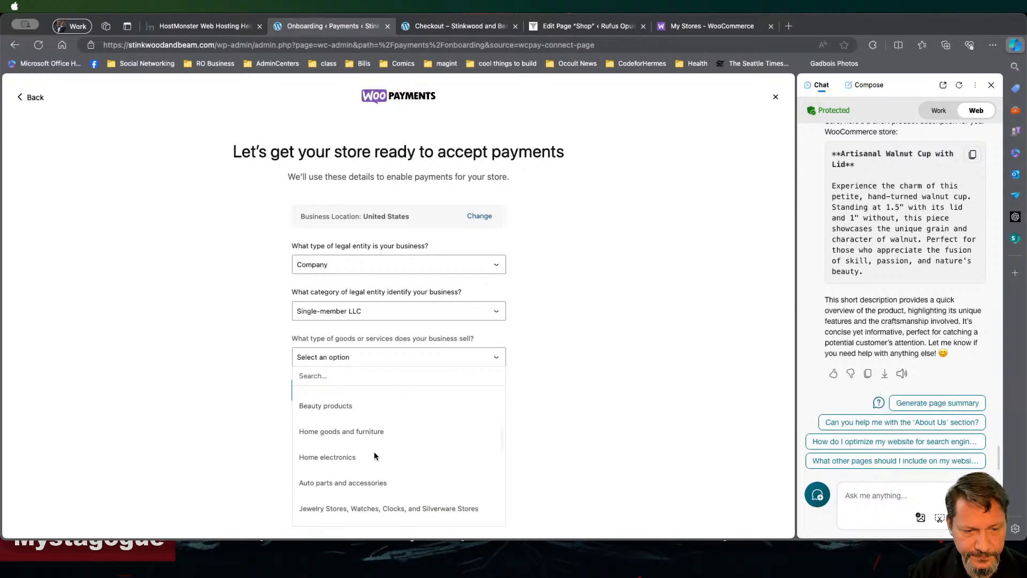
{"action": "scroll", "coordinate": [374, 455], "scroll_direction": "down", "scroll_amount": 3}
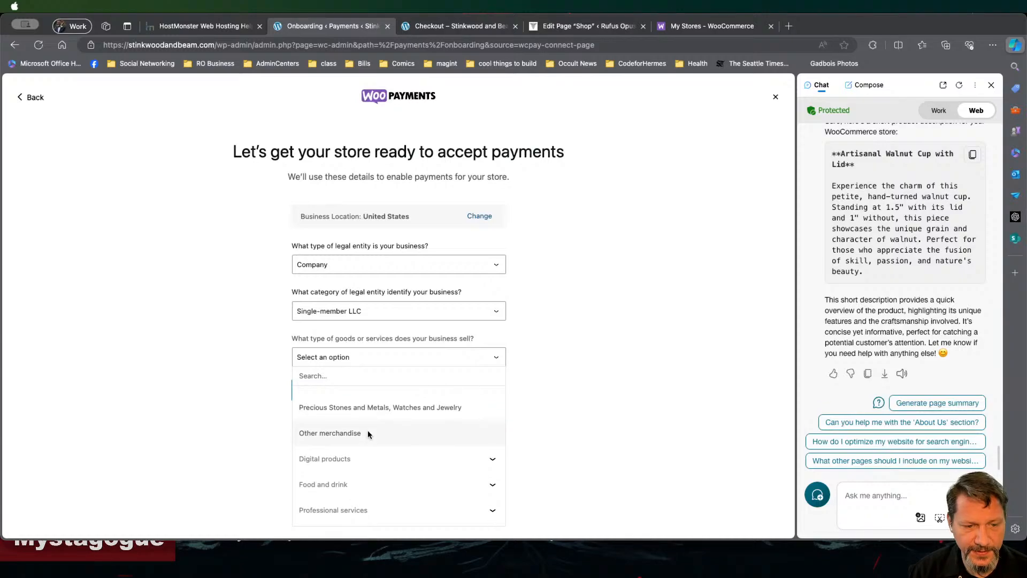
{"action": "left_click", "coordinate": [368, 433]}
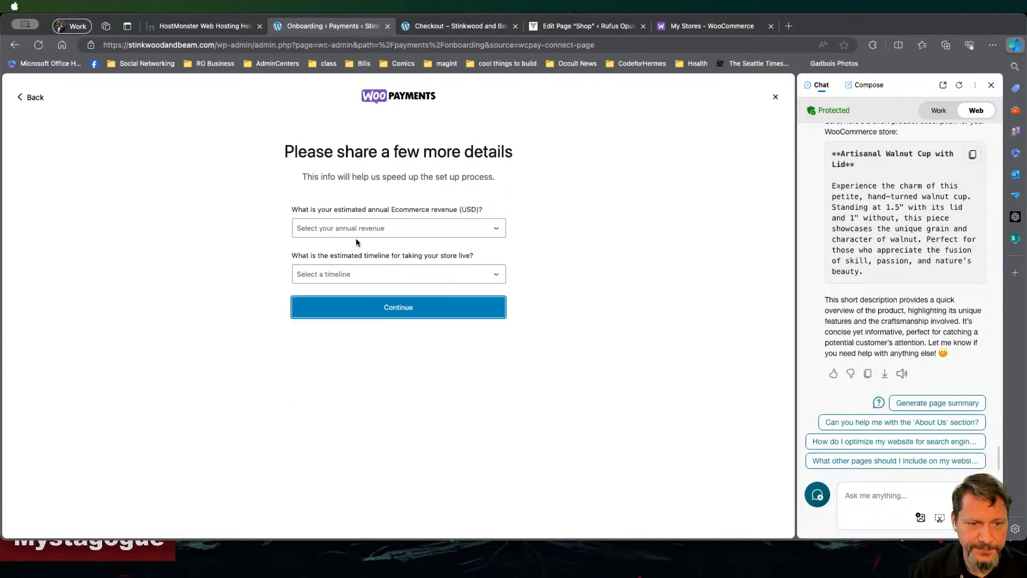
Set the estimated annual revenue to Less than $250k and the timeline to My store is already live, and continue
{"action": "left_click", "coordinate": [391, 231]}
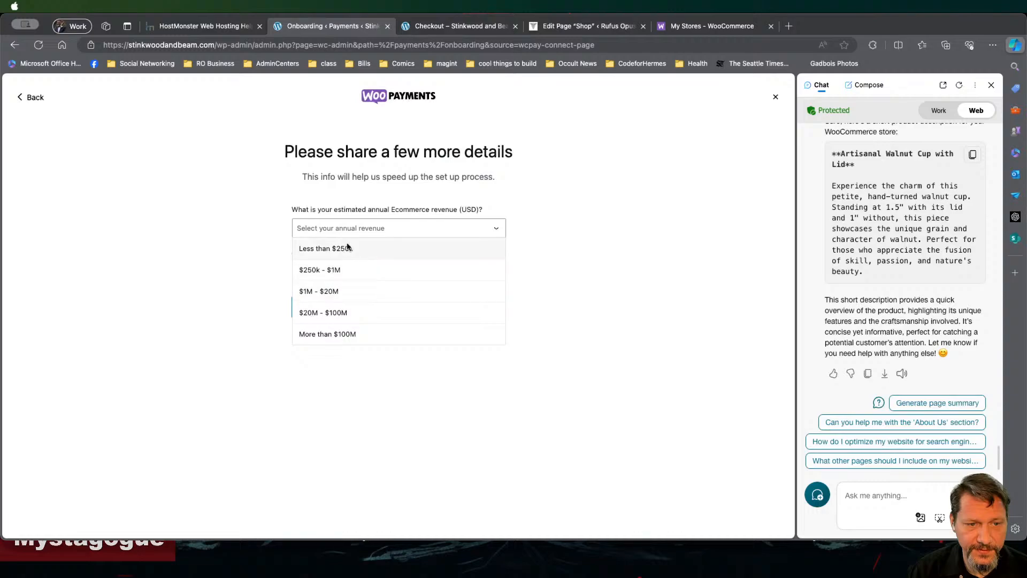
{"action": "left_click", "coordinate": [347, 248]}
{"action": "left_click", "coordinate": [369, 273]}
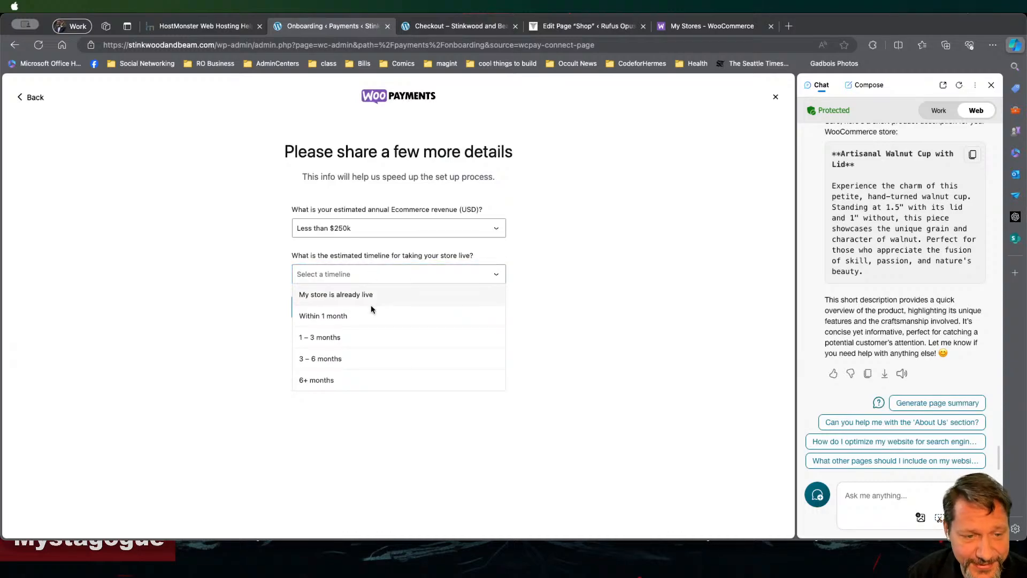
{"action": "left_click", "coordinate": [374, 294]}
{"action": "left_click", "coordinate": [375, 304]}
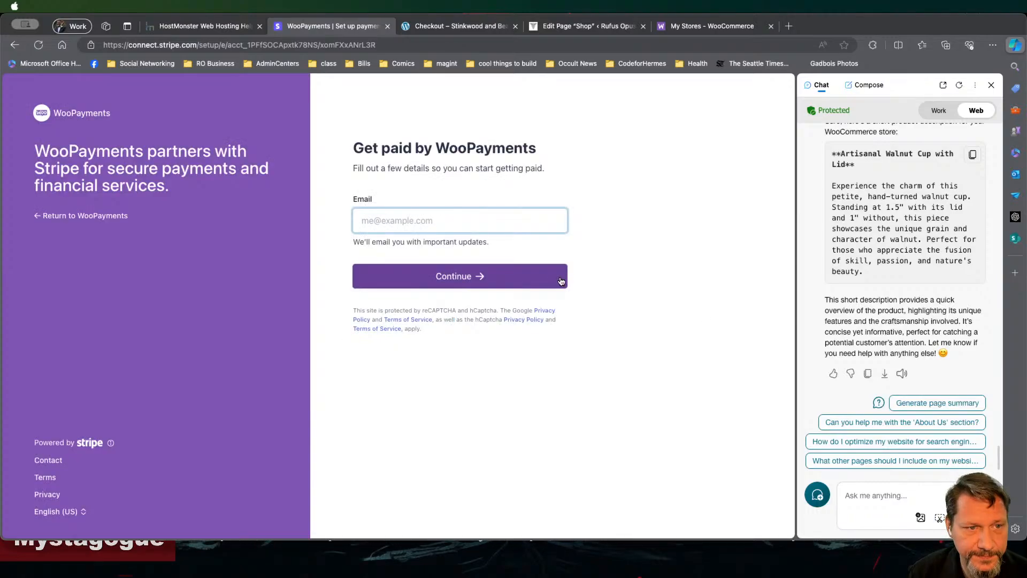
Enter the account email for WooPayments, continue, and verify it with the verification code sent to the phone
{"action": "left_click", "coordinate": [440, 223]}
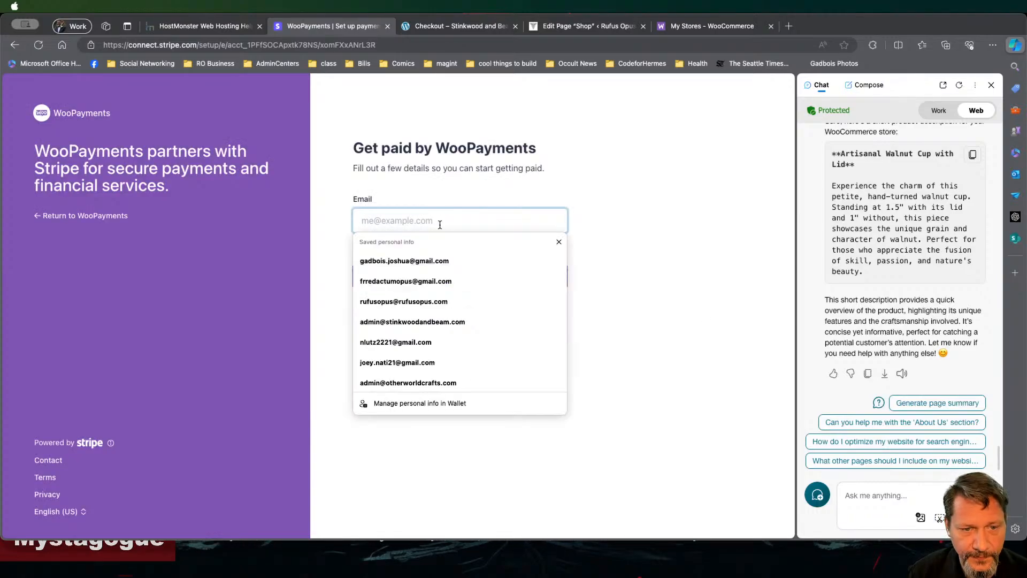
{"action": "left_click", "coordinate": [409, 282]}
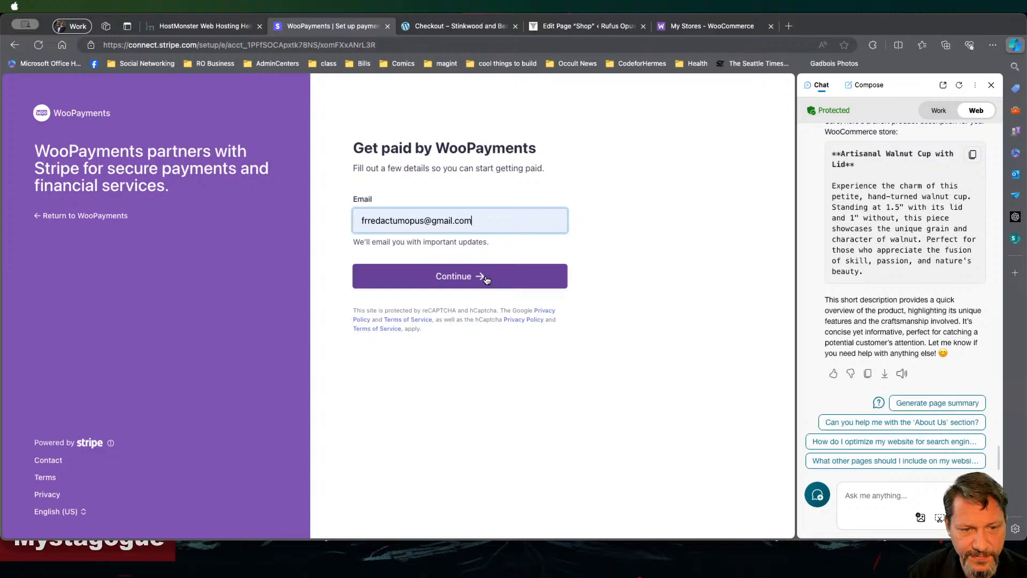
{"action": "left_click", "coordinate": [486, 278]}
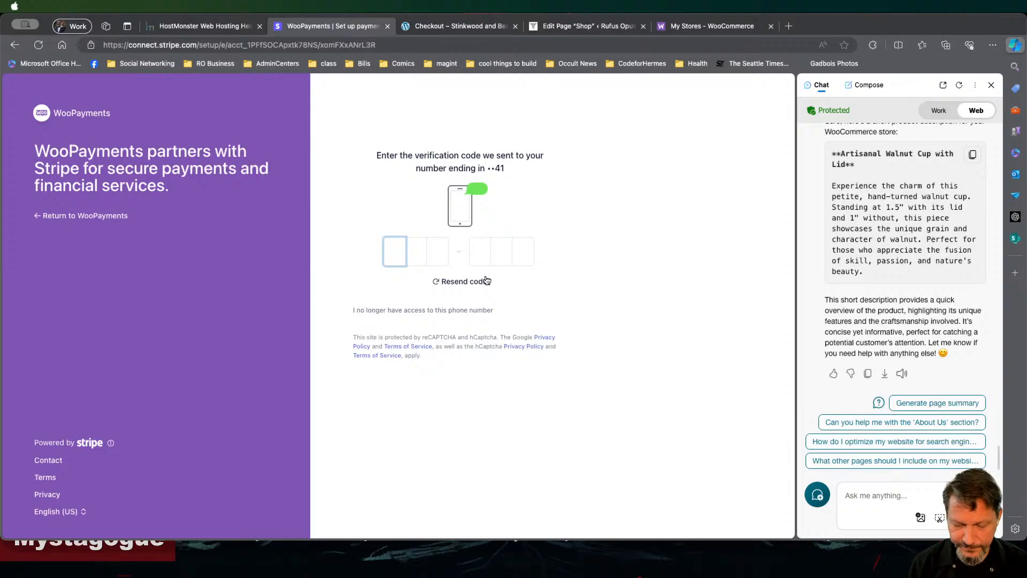
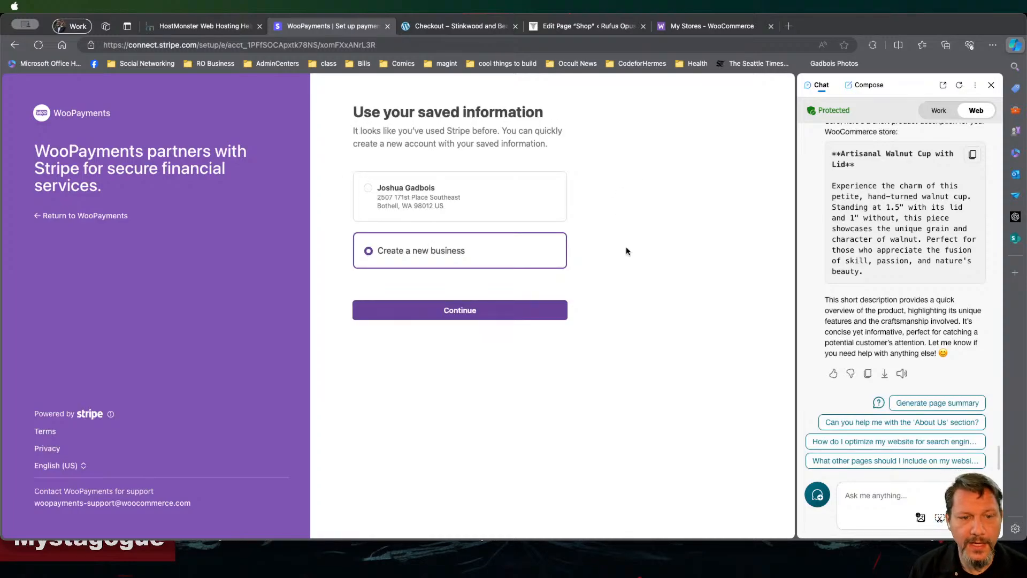
Use the saved business information instead of creating a new business, and continue to the payout account selection
{"action": "left_click", "coordinate": [362, 193]}
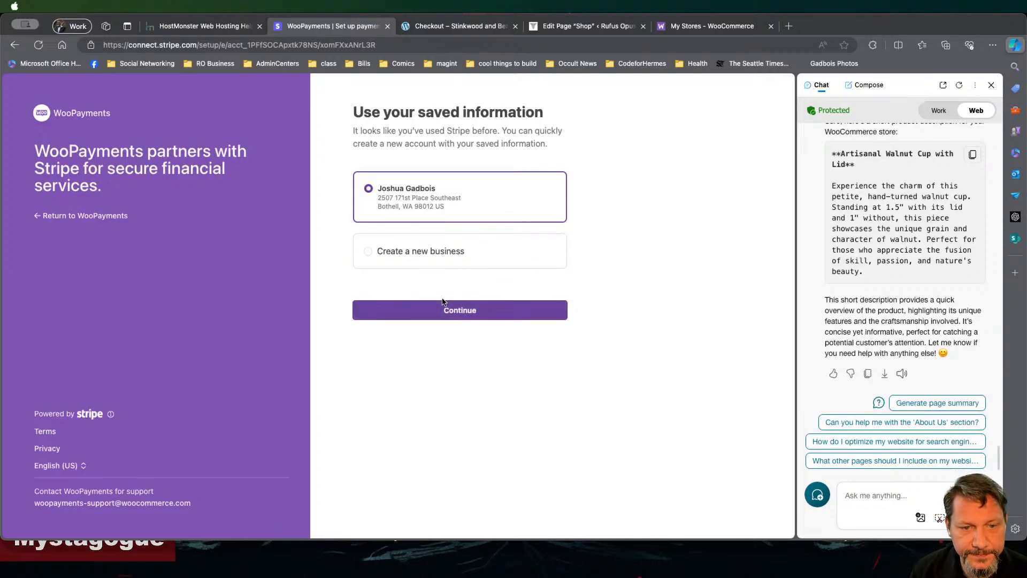
{"action": "left_click", "coordinate": [439, 305]}
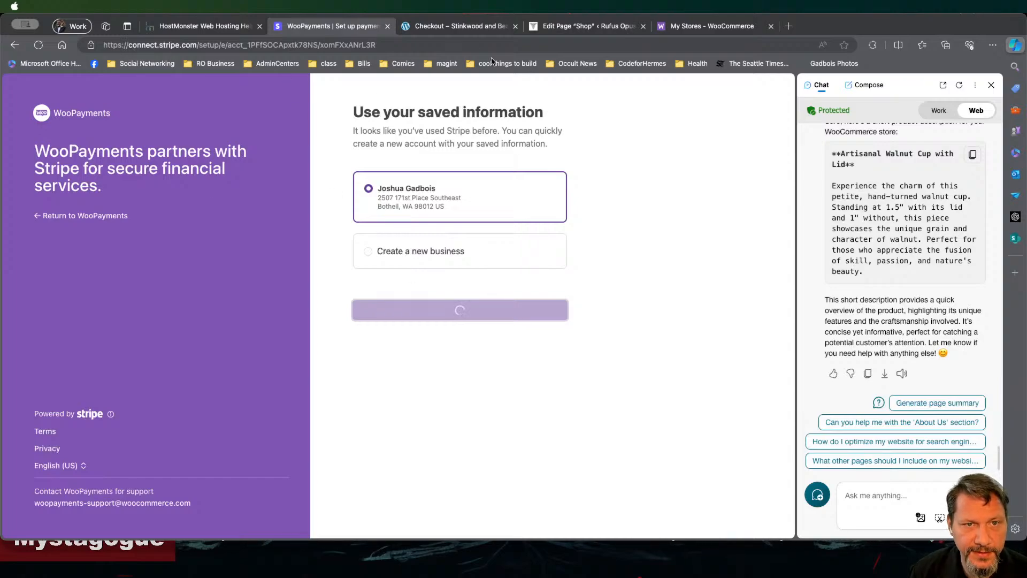
{"action": "left_click", "coordinate": [466, 29]}
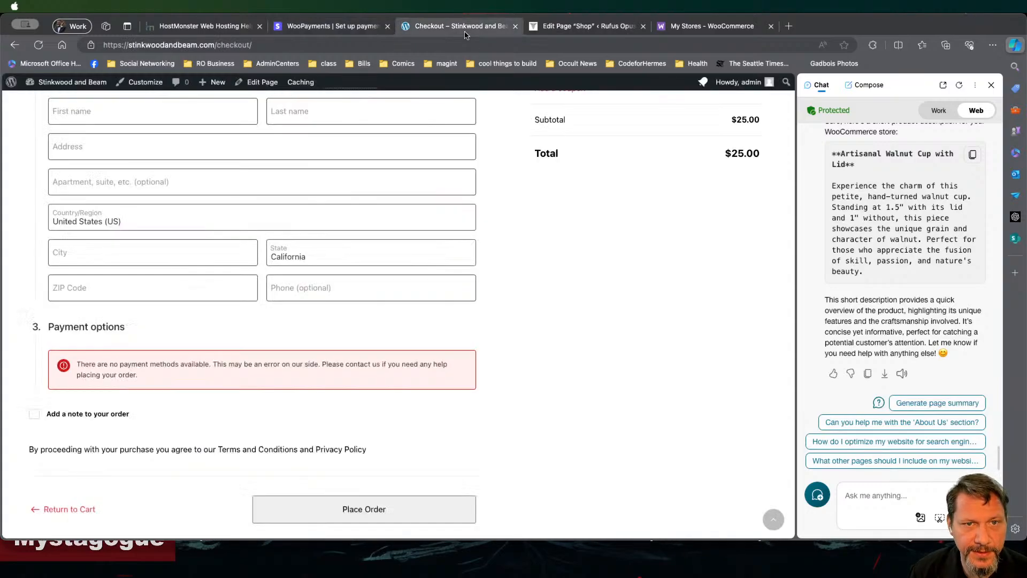
{"action": "left_click", "coordinate": [338, 27]}
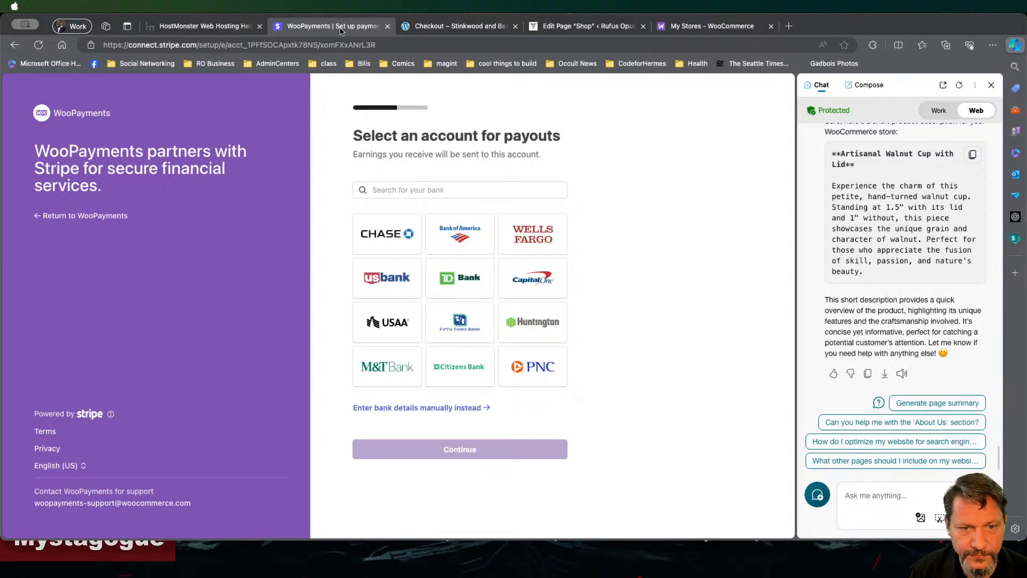
Choose Bank of America for payouts and agree to connect it with Stripe, then switch to the HostMonster help page
{"action": "left_click", "coordinate": [490, 242]}
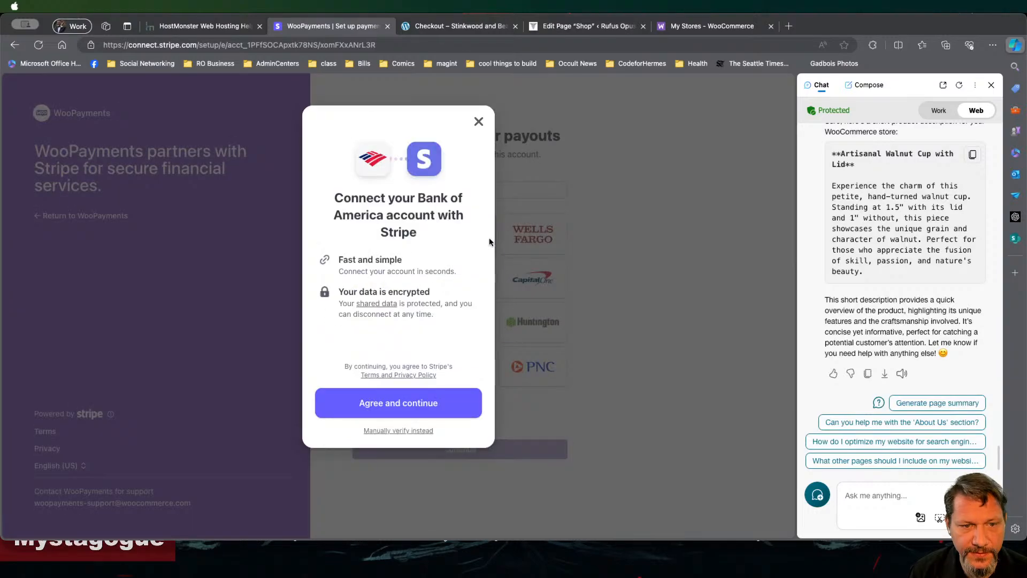
{"action": "left_click", "coordinate": [394, 416]}
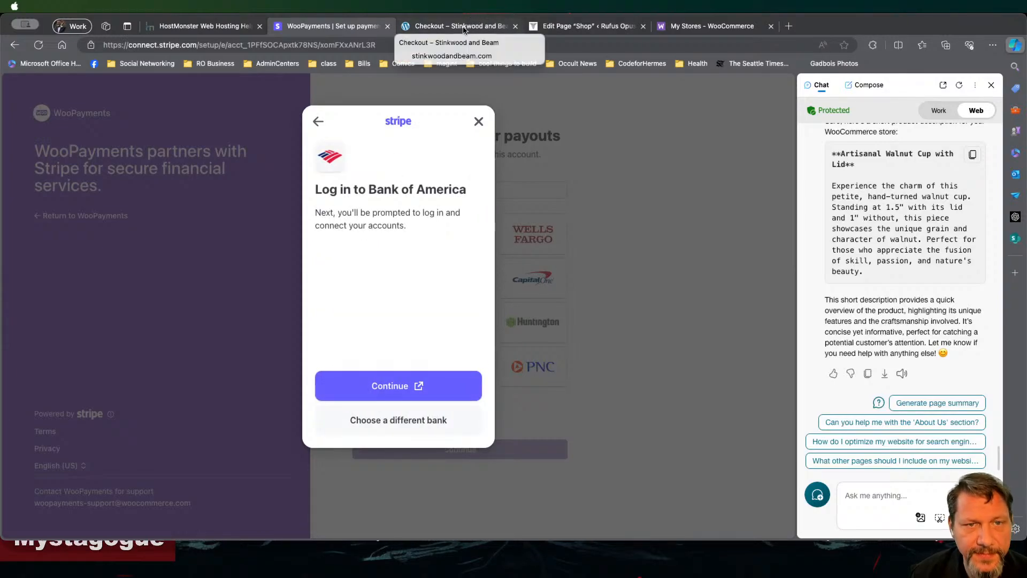
{"action": "left_click", "coordinate": [191, 28]}
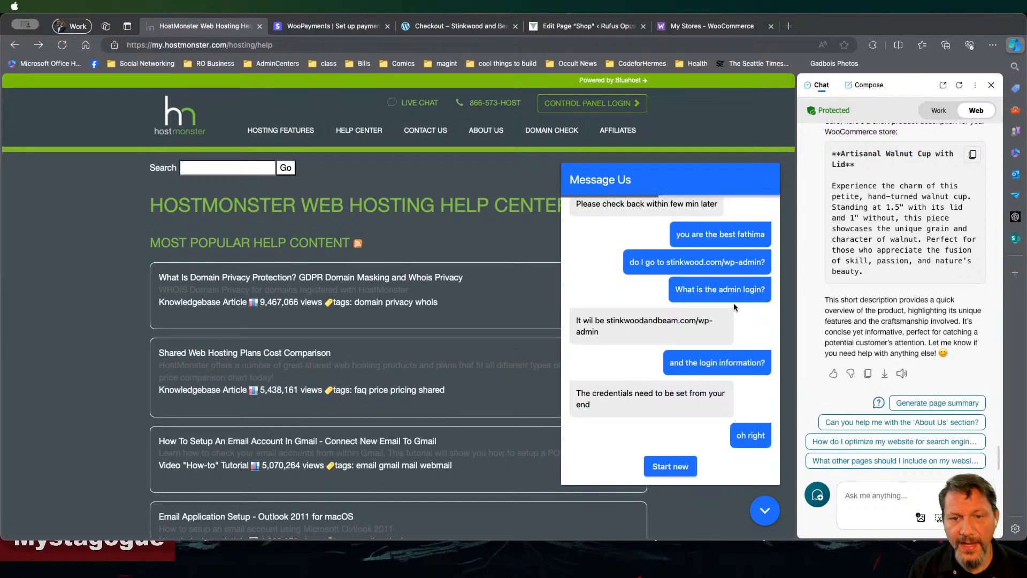